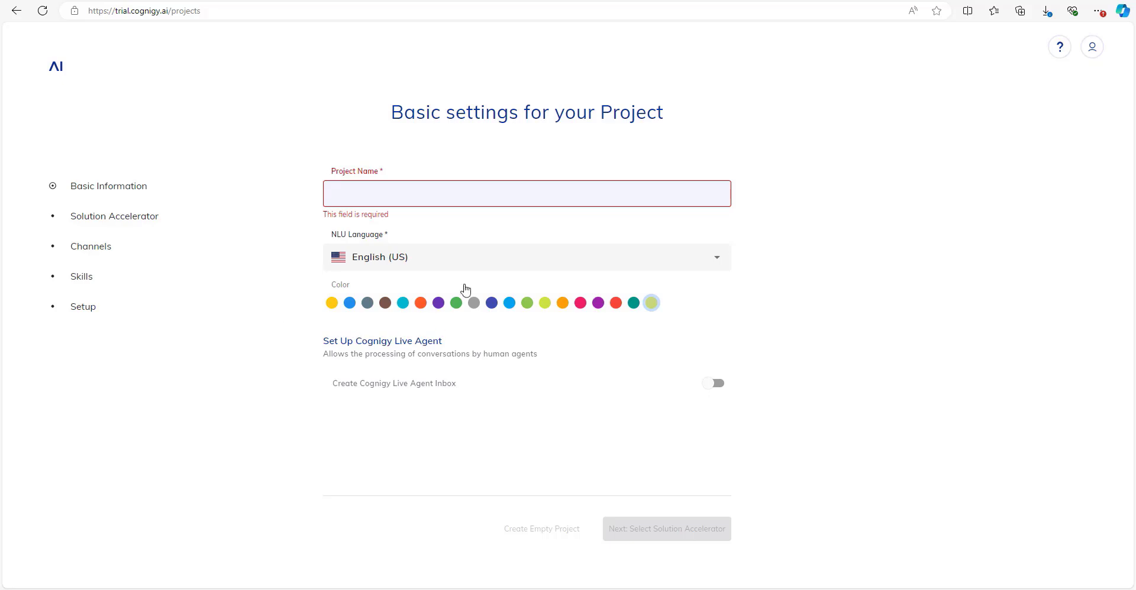
# Name the new project 'Tutorial Series - Chat' plus the user's name, with English (US) as NLU language.
pyautogui.click(440, 197)
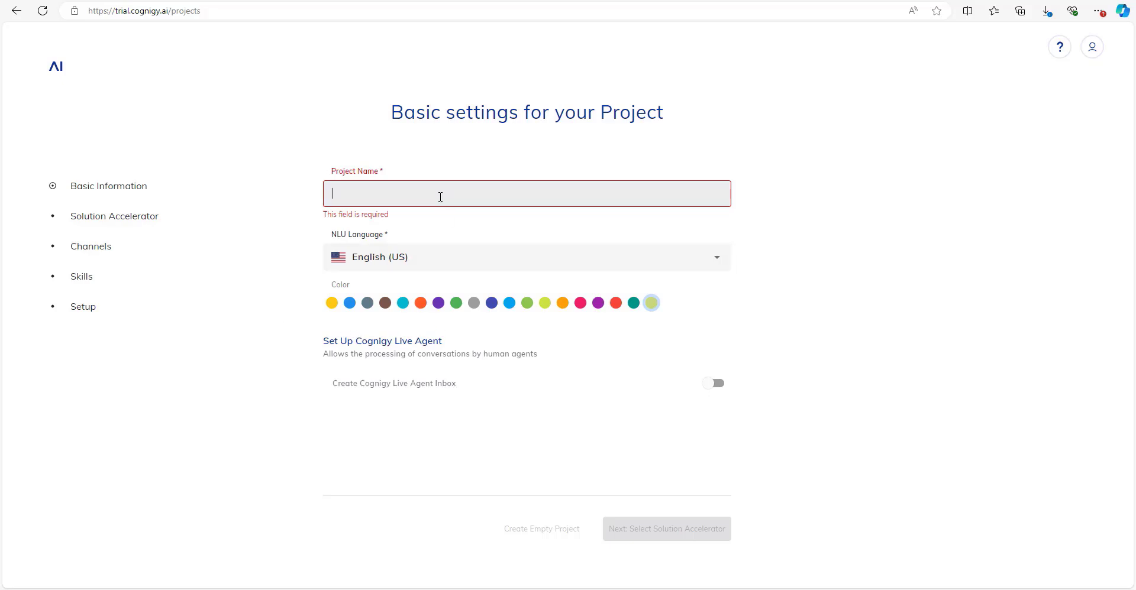
pyautogui.write('Tutorial ')
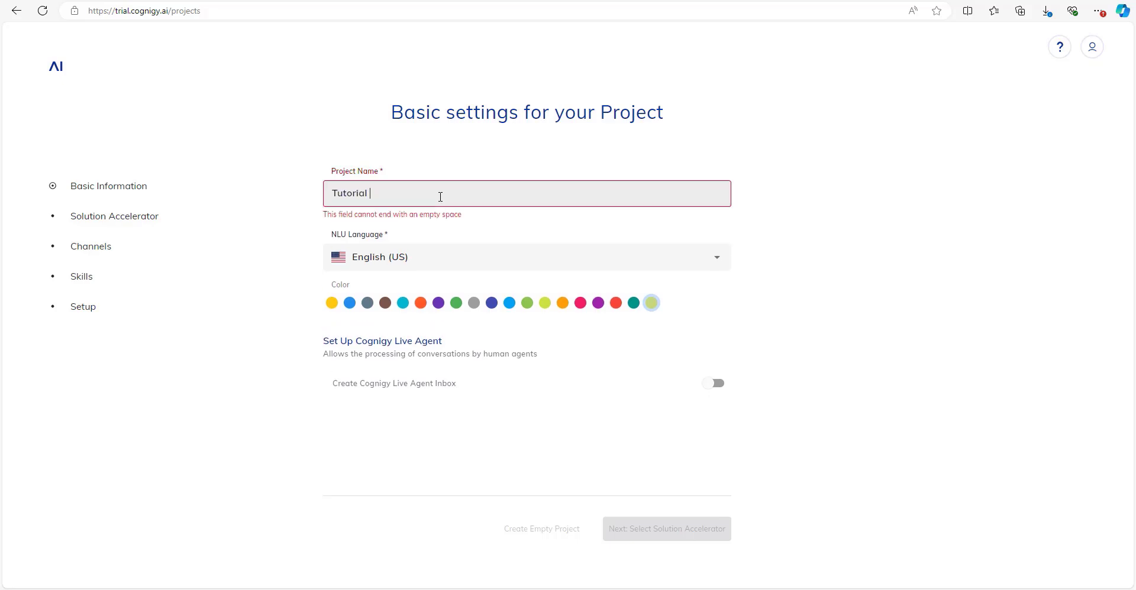
pyautogui.write('Series - Chat - Anna')
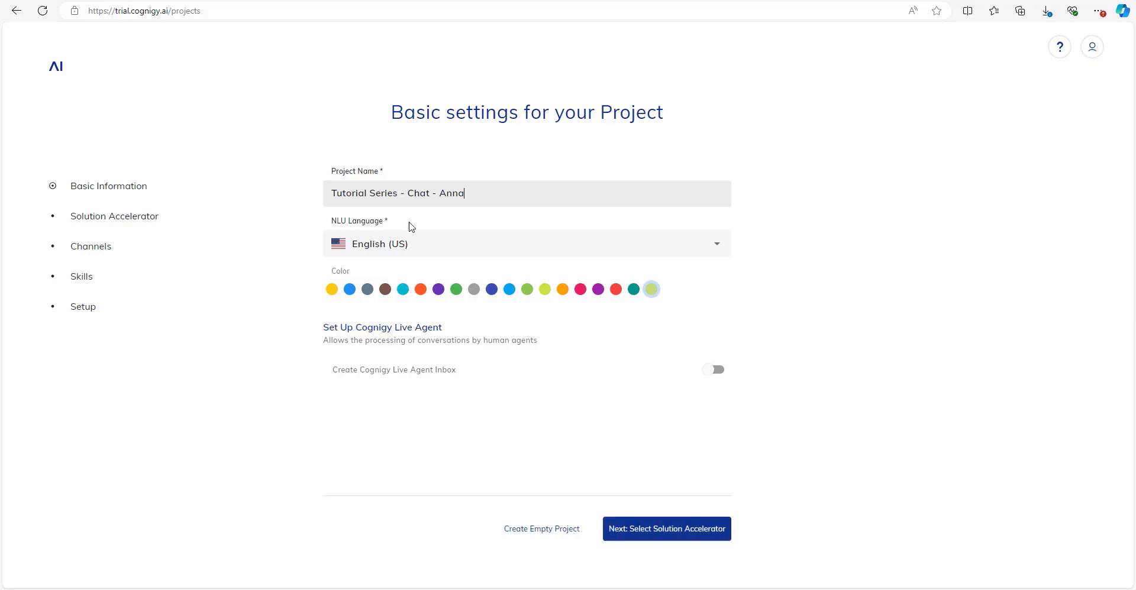
pyautogui.click(390, 244)
pyautogui.click(821, 254)
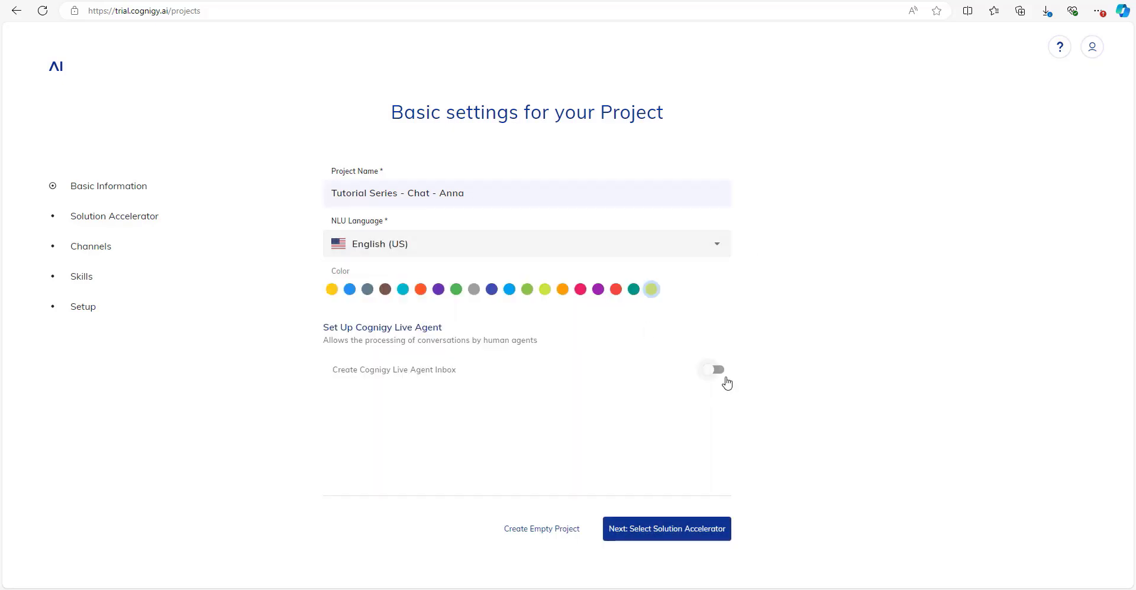
# Keep the Blank accelerator, add the Webchat (v3) channel, and create the project.
pyautogui.click(645, 540)
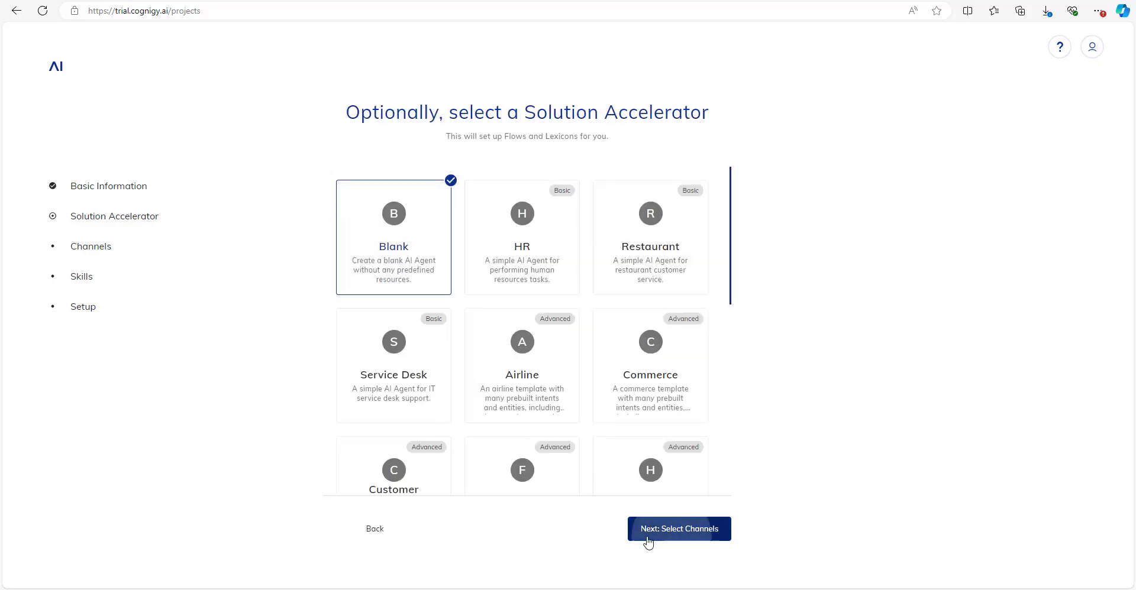
pyautogui.click(648, 540)
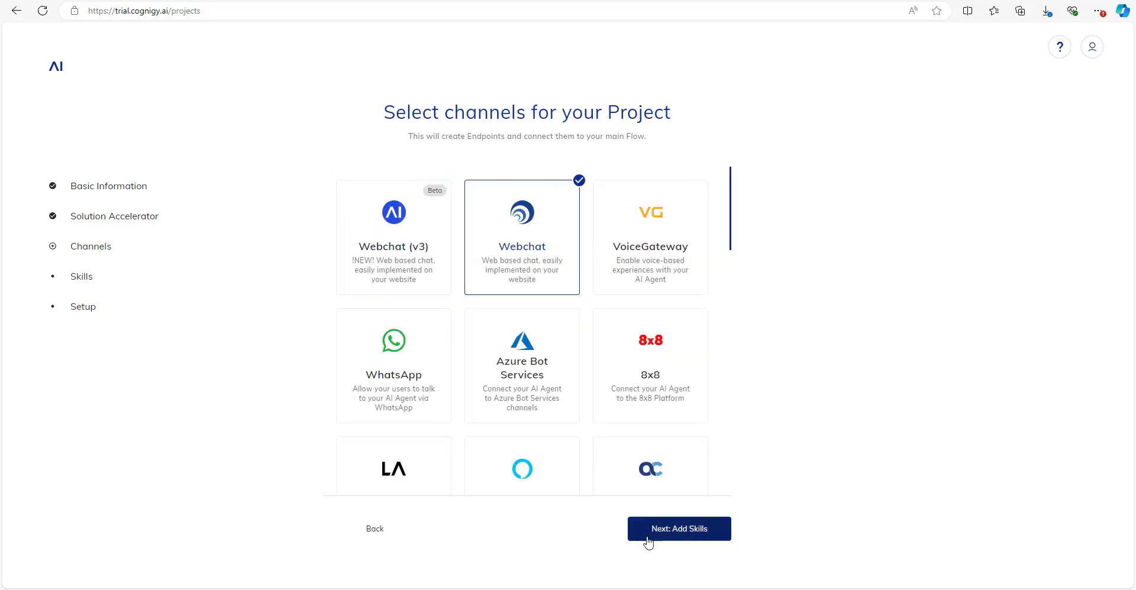
pyautogui.click(421, 255)
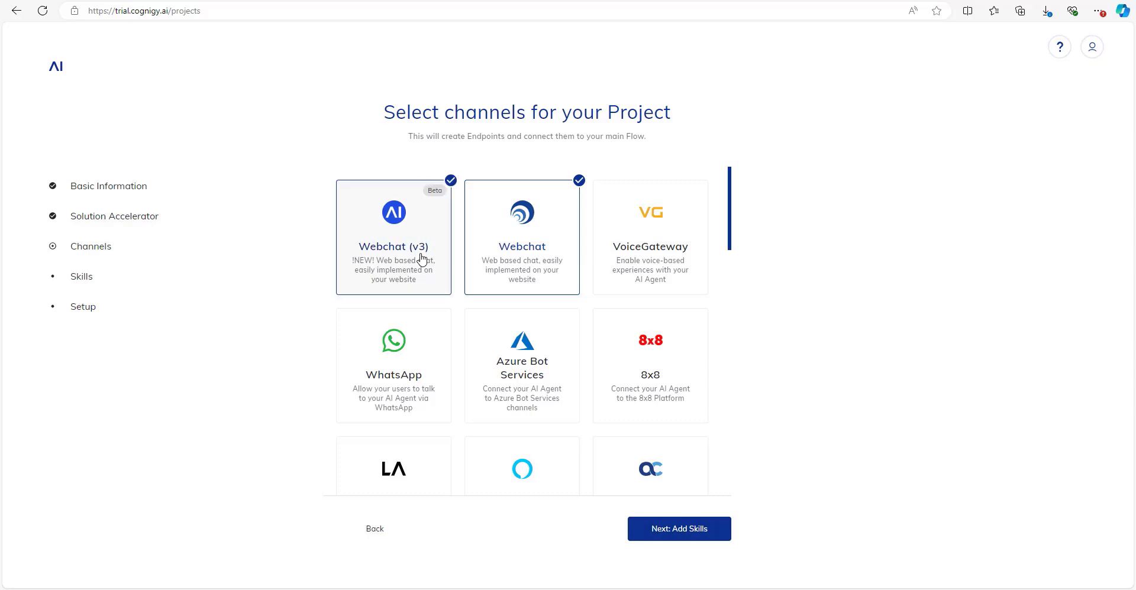
pyautogui.click(697, 538)
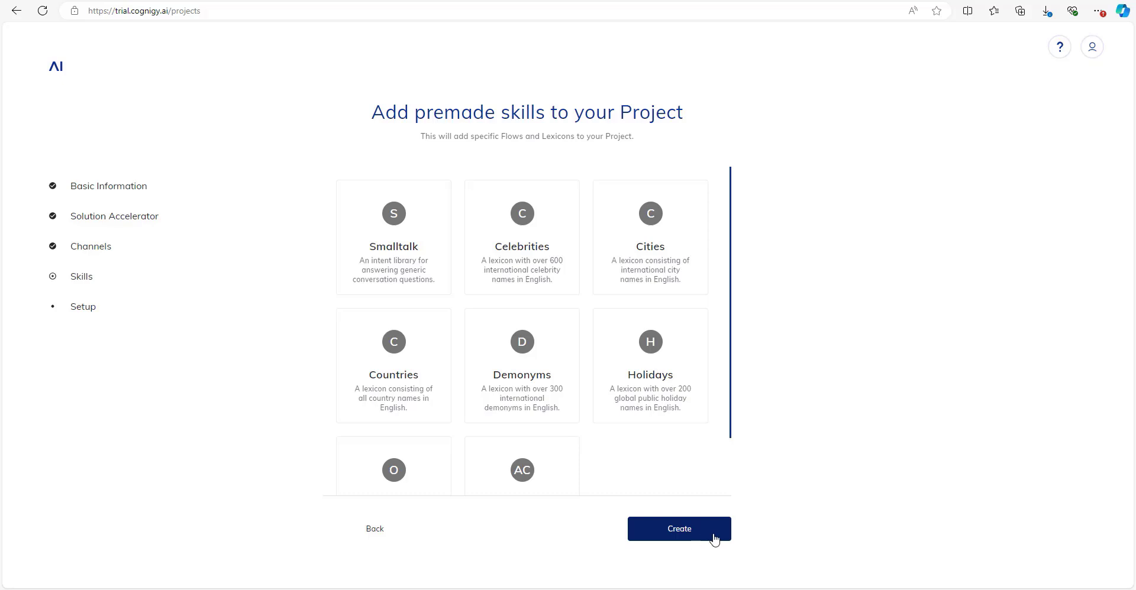
pyautogui.click(714, 540)
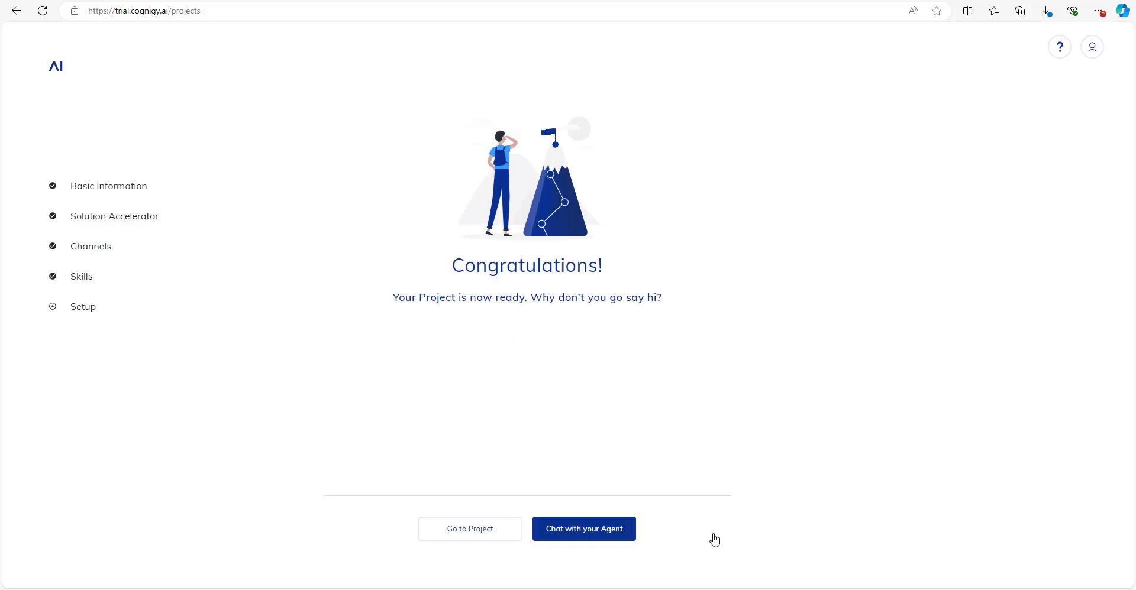
pyautogui.click(587, 536)
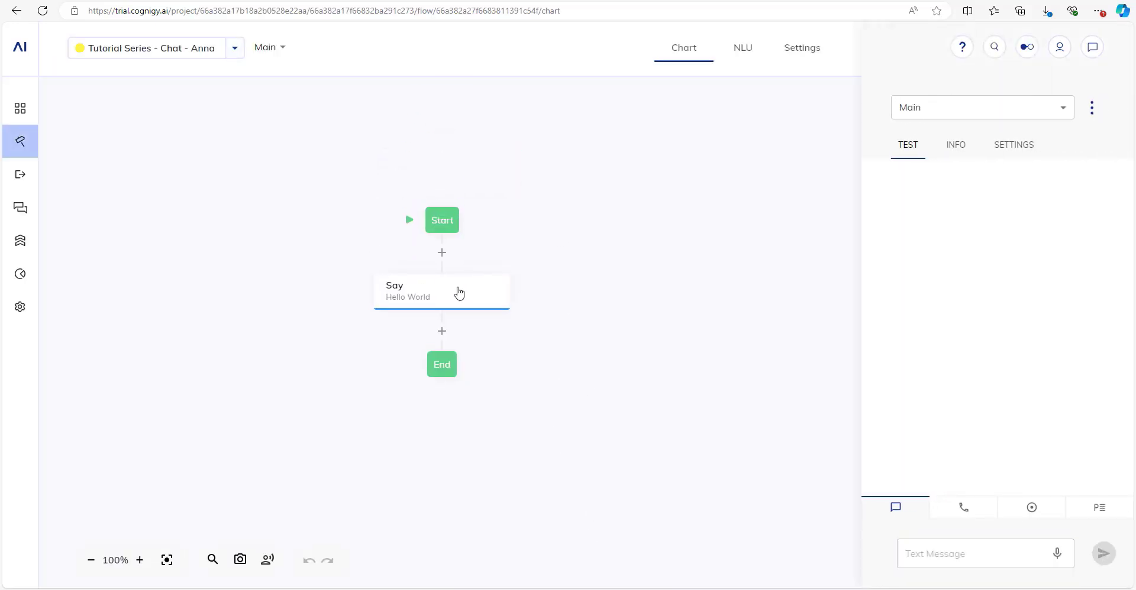
# Delete the default Hello World Say node and insert a Once node after Start.
pyautogui.rightClick(458, 288)
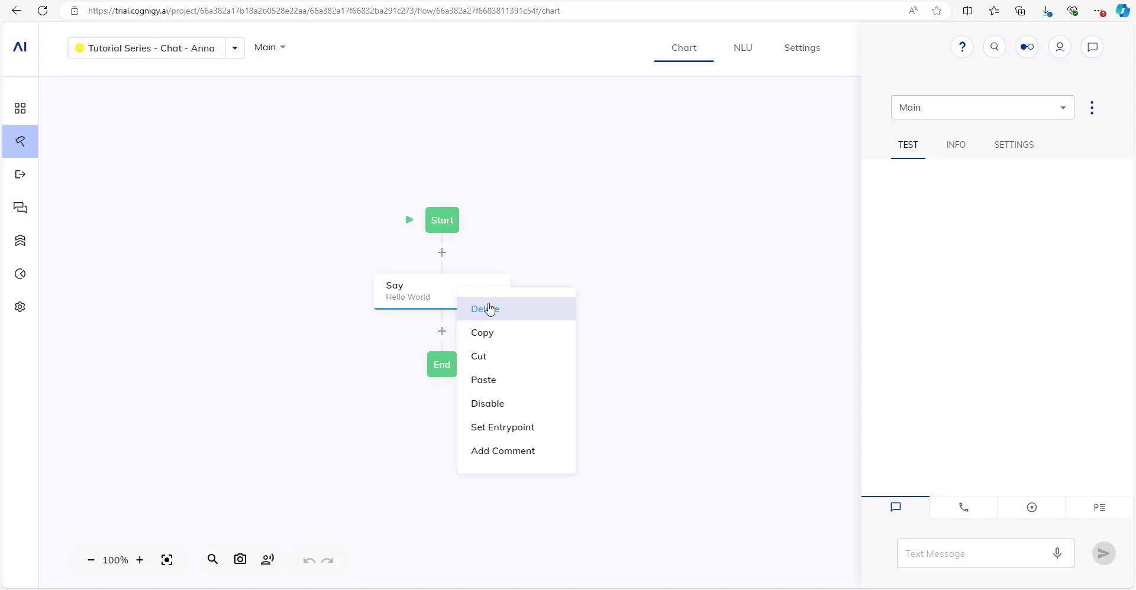
pyautogui.click(489, 308)
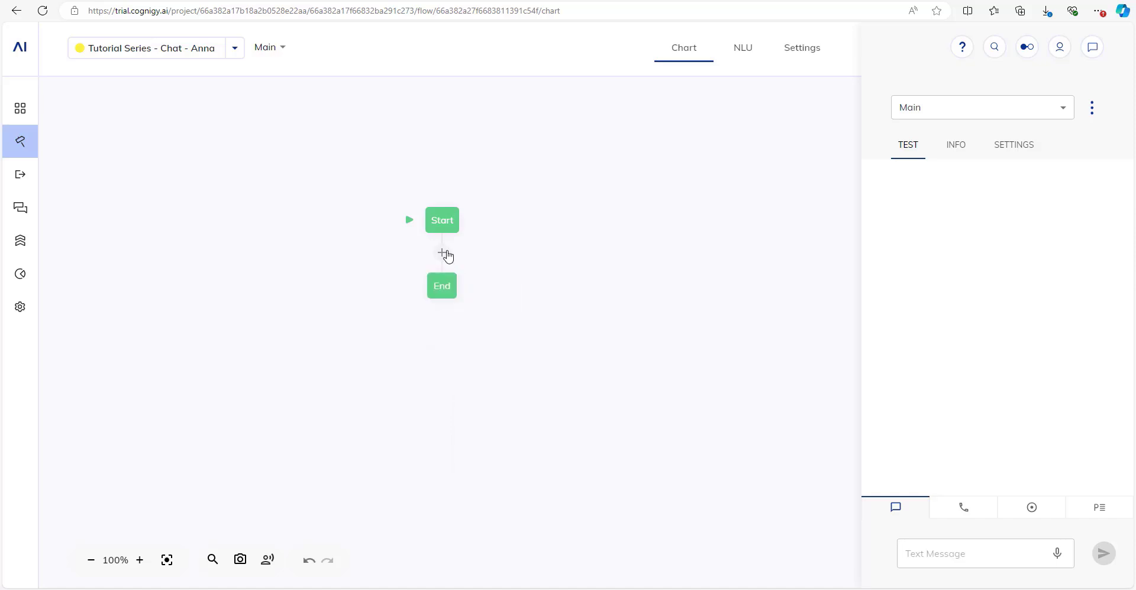
pyautogui.click(444, 254)
pyautogui.write('once')
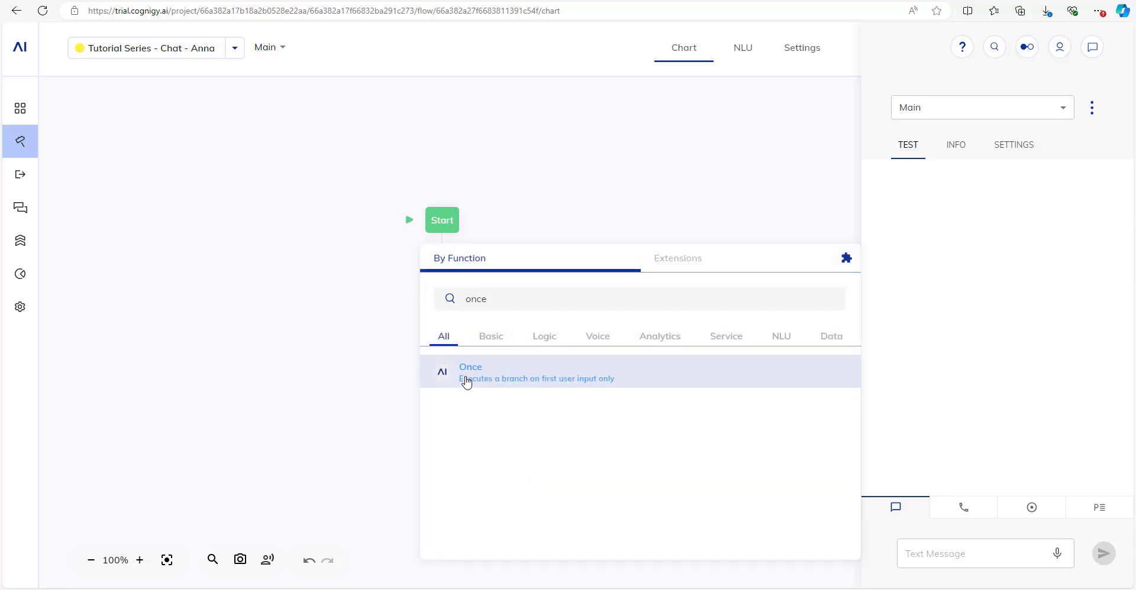
pyautogui.click(468, 378)
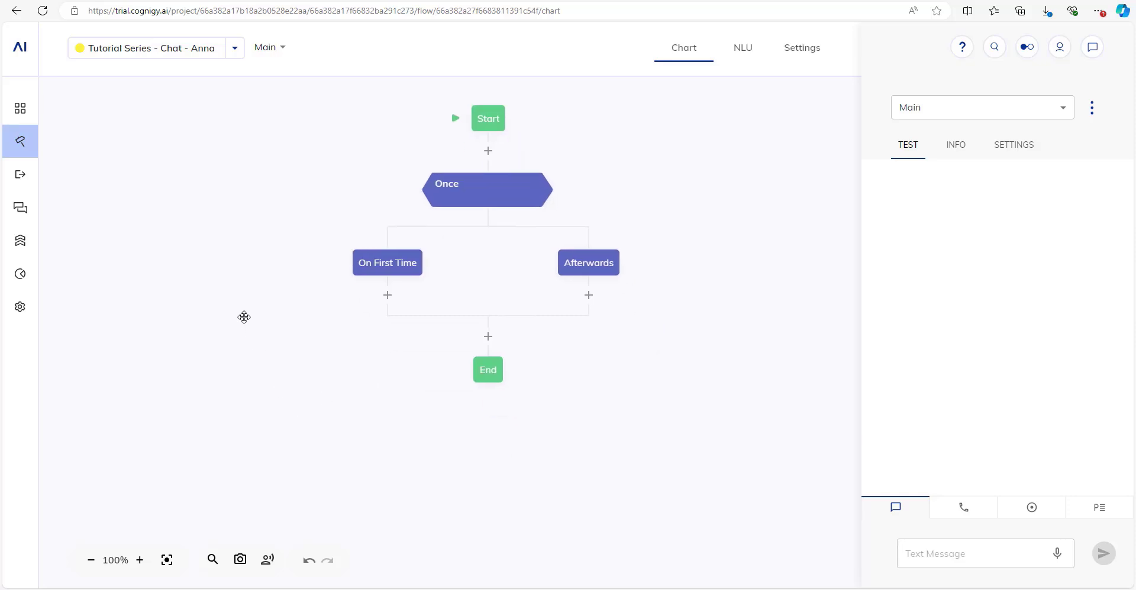
pyautogui.click(388, 295)
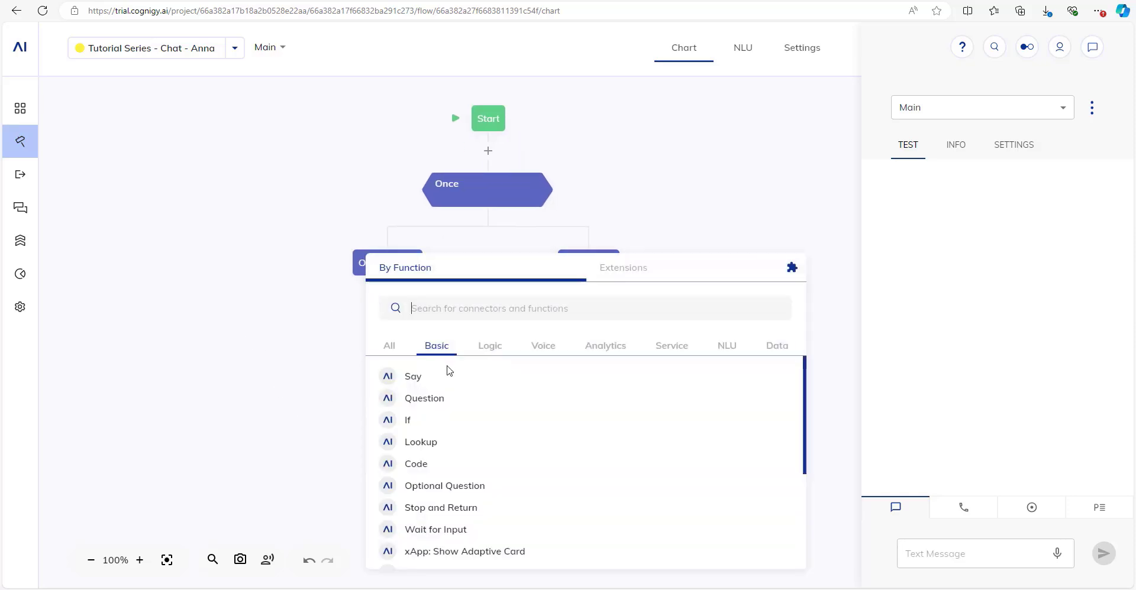
# Add a Say node under On First Time as a gallery card with the pasted image URL.
pyautogui.click(449, 380)
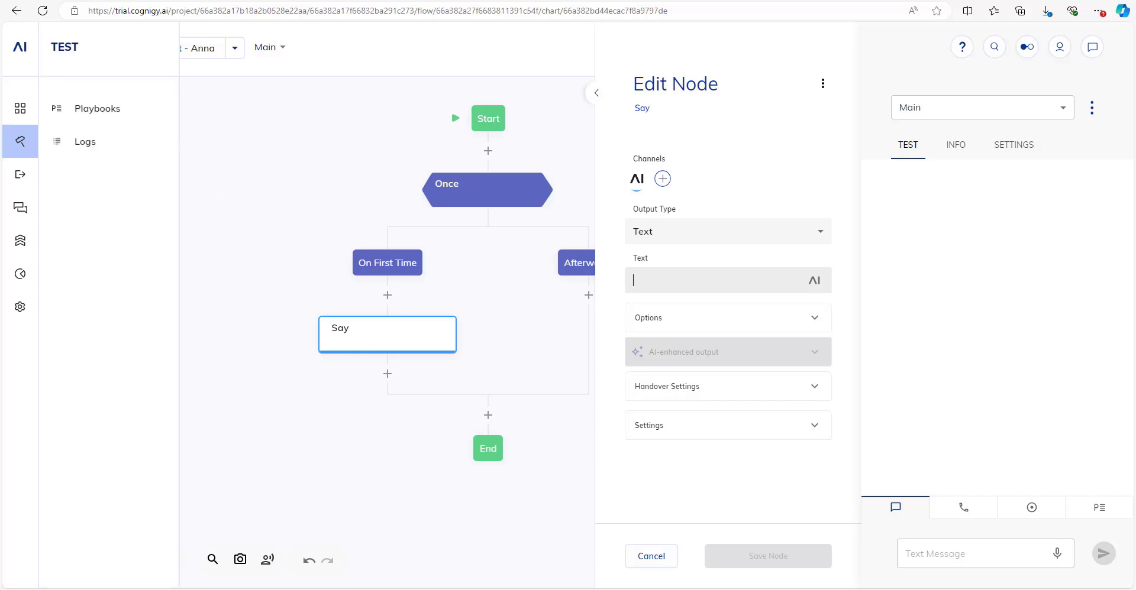
pyautogui.click(767, 235)
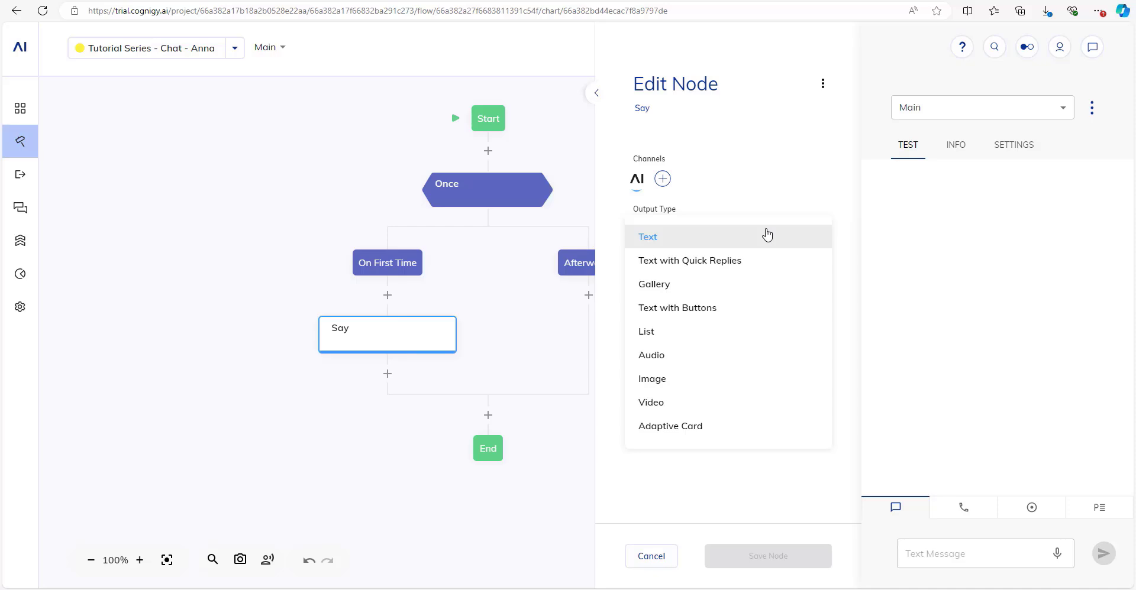
pyautogui.click(689, 388)
pyautogui.click(668, 295)
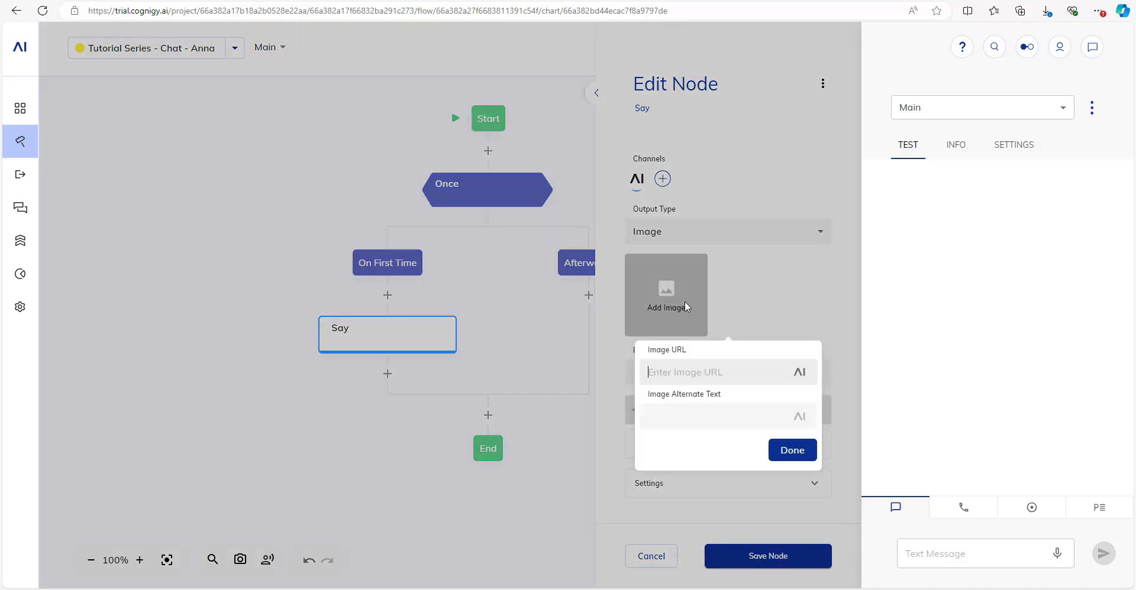
pyautogui.write('https://emeapresalesstorage.blob.core.windows.net/tutorial-series/anna-splash.png')
pyautogui.click(792, 488)
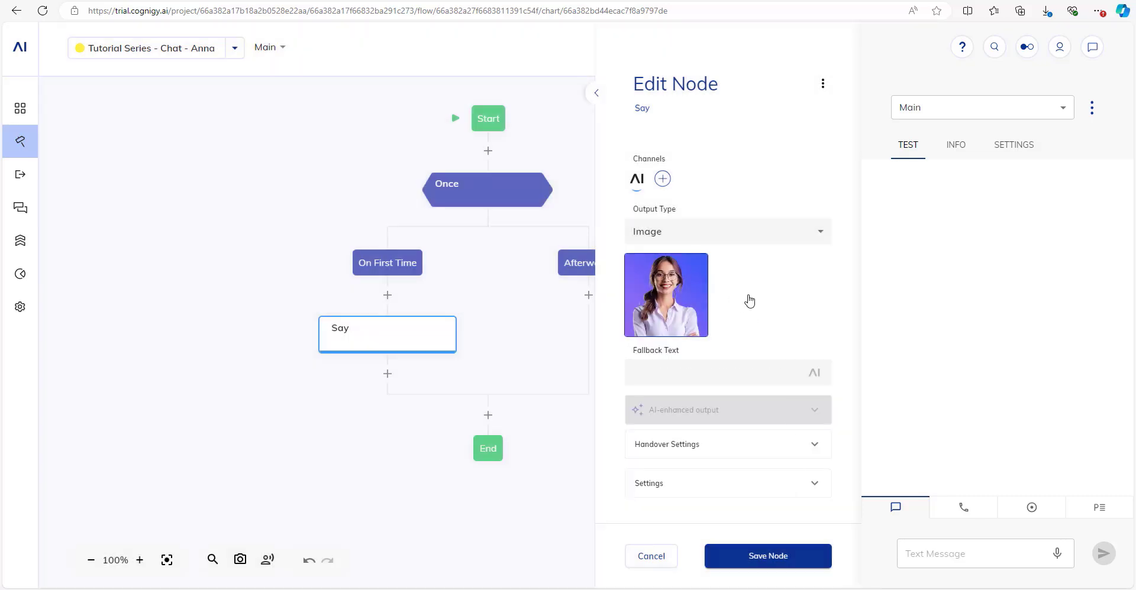
pyautogui.click(730, 233)
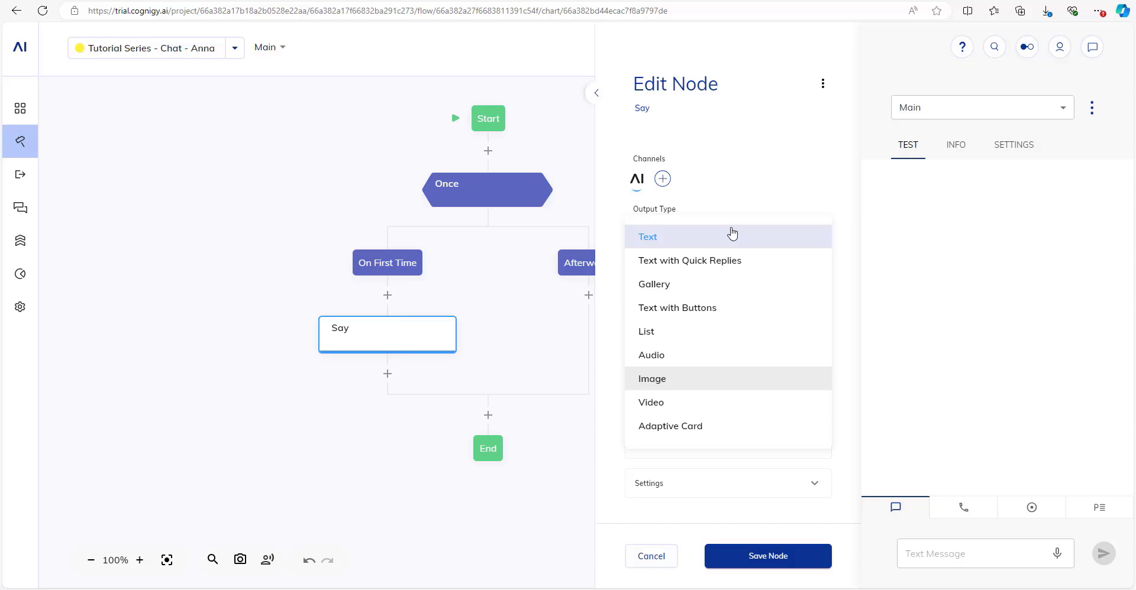
pyautogui.click(704, 286)
pyautogui.click(733, 266)
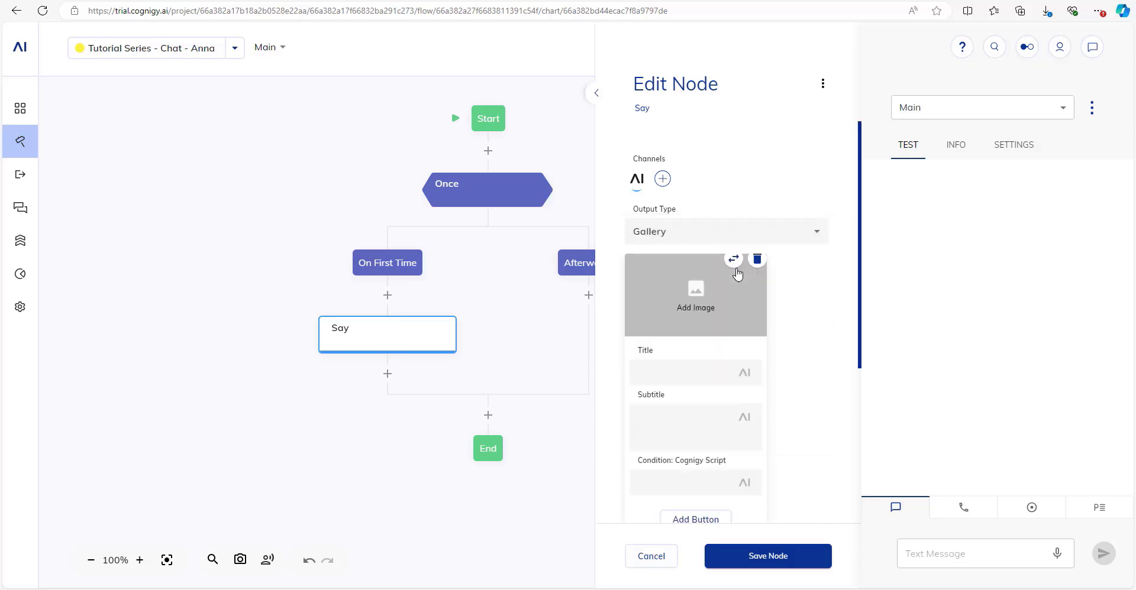
pyautogui.click(713, 300)
pyautogui.hotkey('ctrl', 'v')
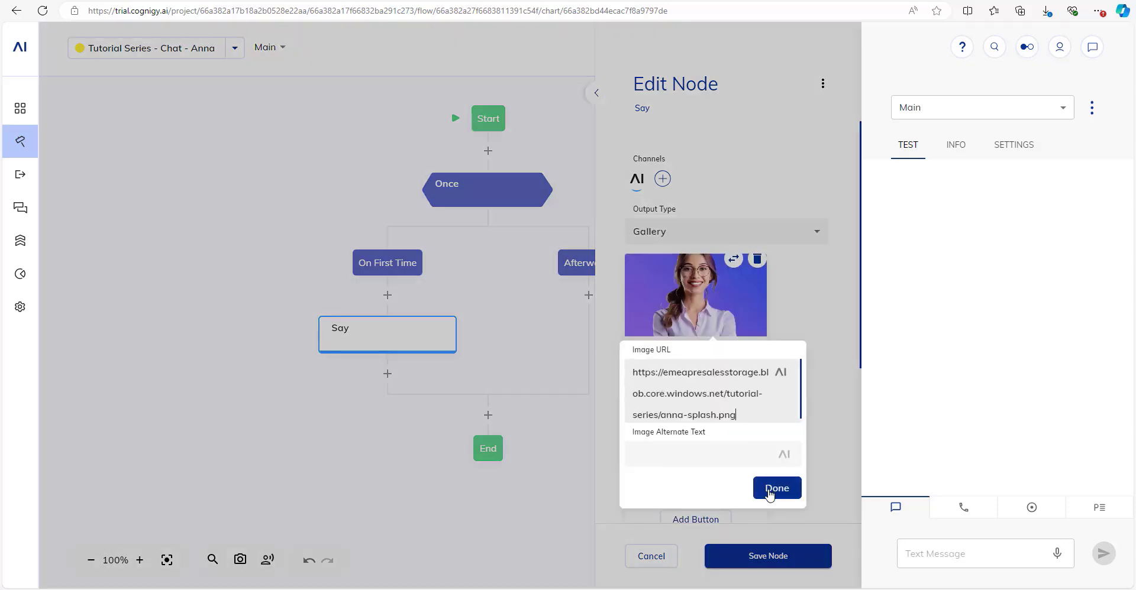
pyautogui.click(771, 490)
# Title the gallery card 'Welcome to InsureLuna' and save the node.
pyautogui.click(678, 373)
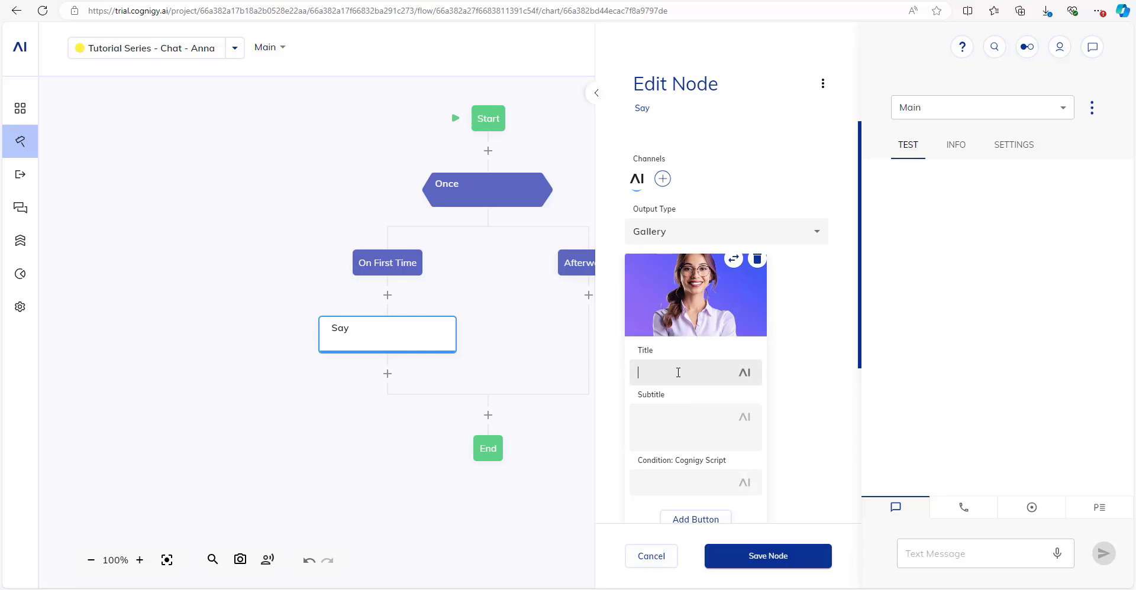
pyautogui.write('Welcome to InsureLuna')
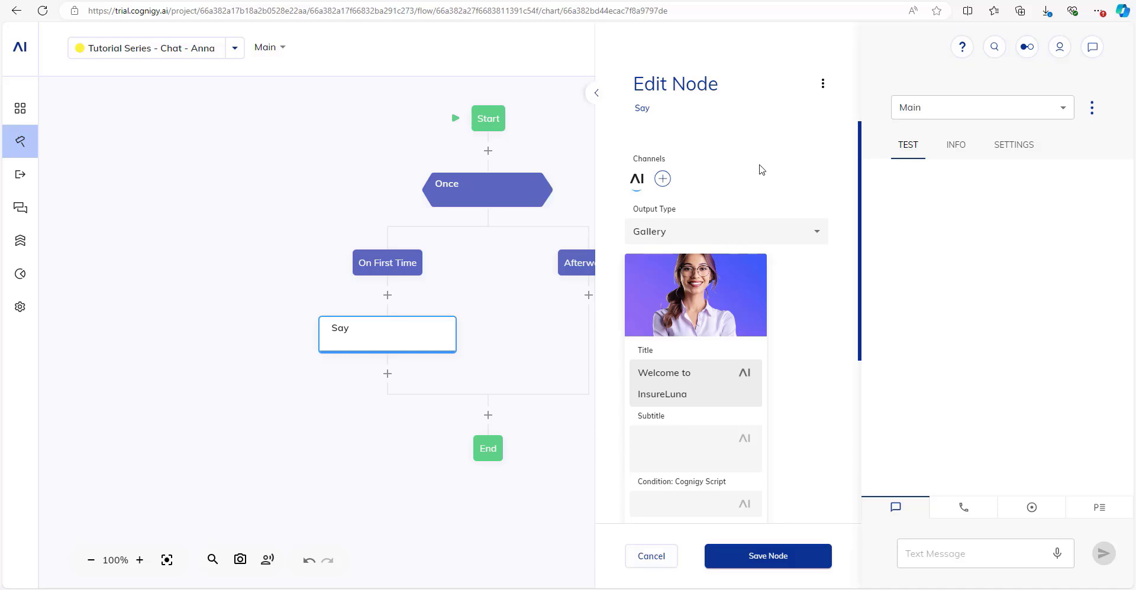
pyautogui.scroll(-4, 760, 170)
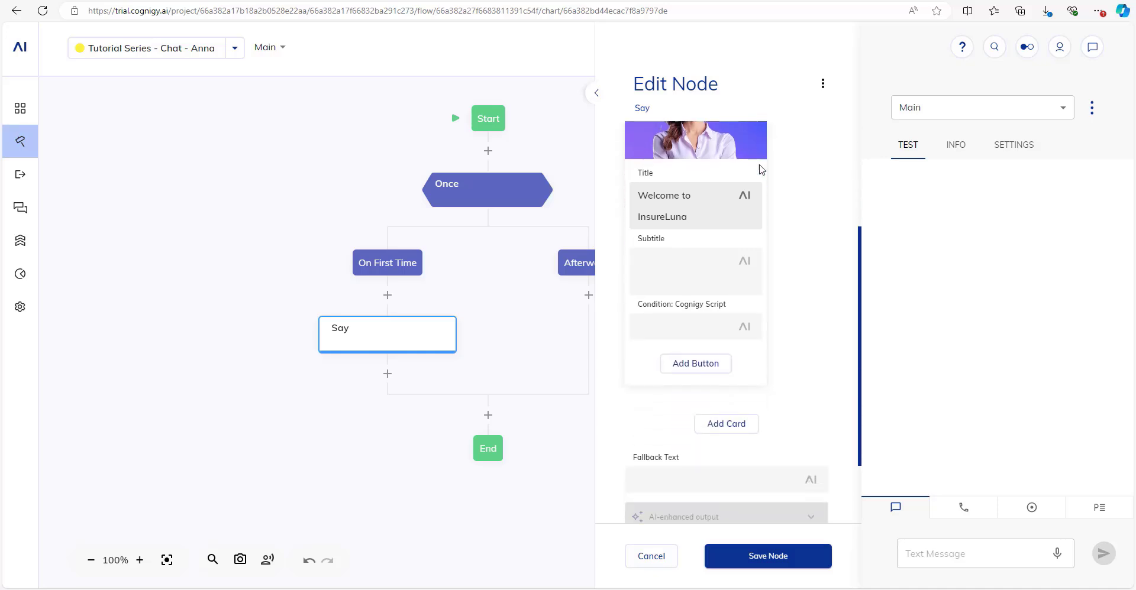
pyautogui.click(752, 559)
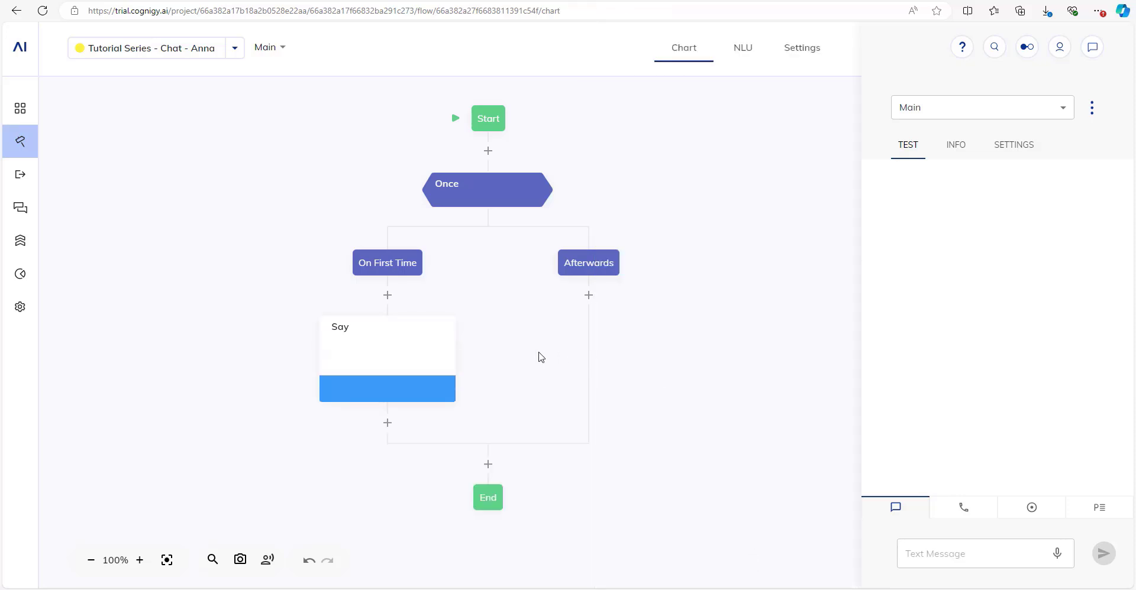
pyautogui.moveTo(391, 498); pyautogui.dragTo(483, 373)
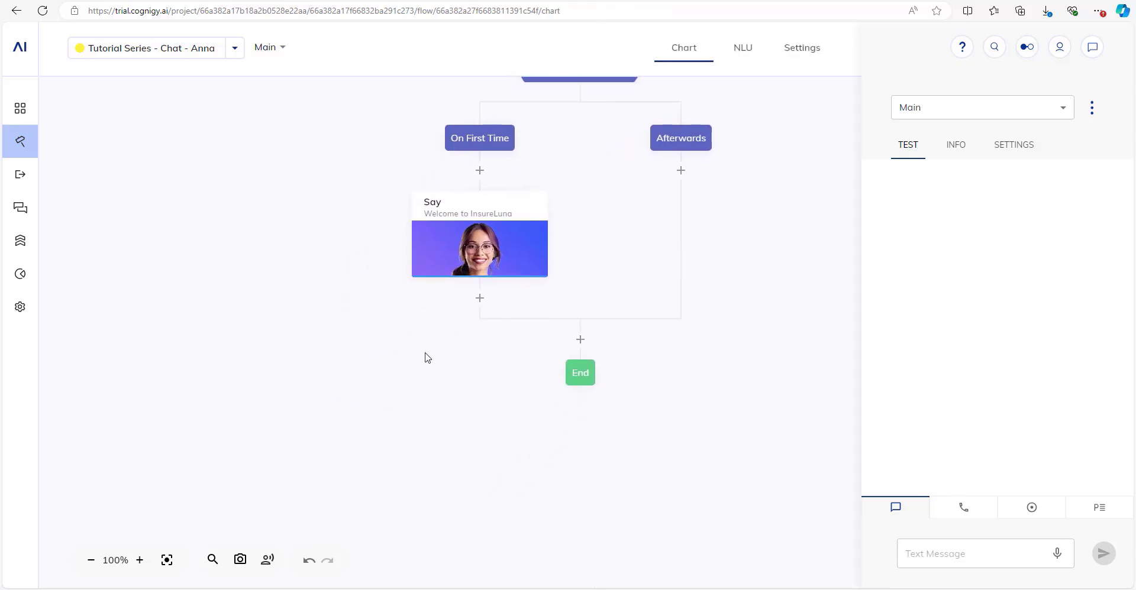
# Add a second Say node with quick-replies text 'Hi and welcome to InsureLuna. What can I help you with?'.
pyautogui.click(479, 299)
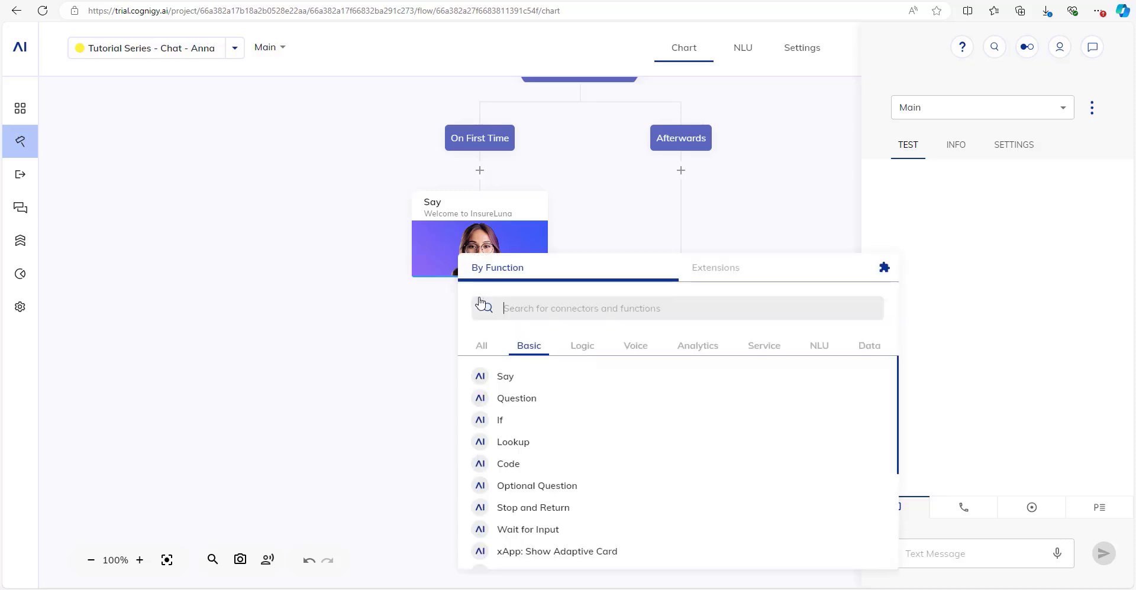
pyautogui.click(519, 391)
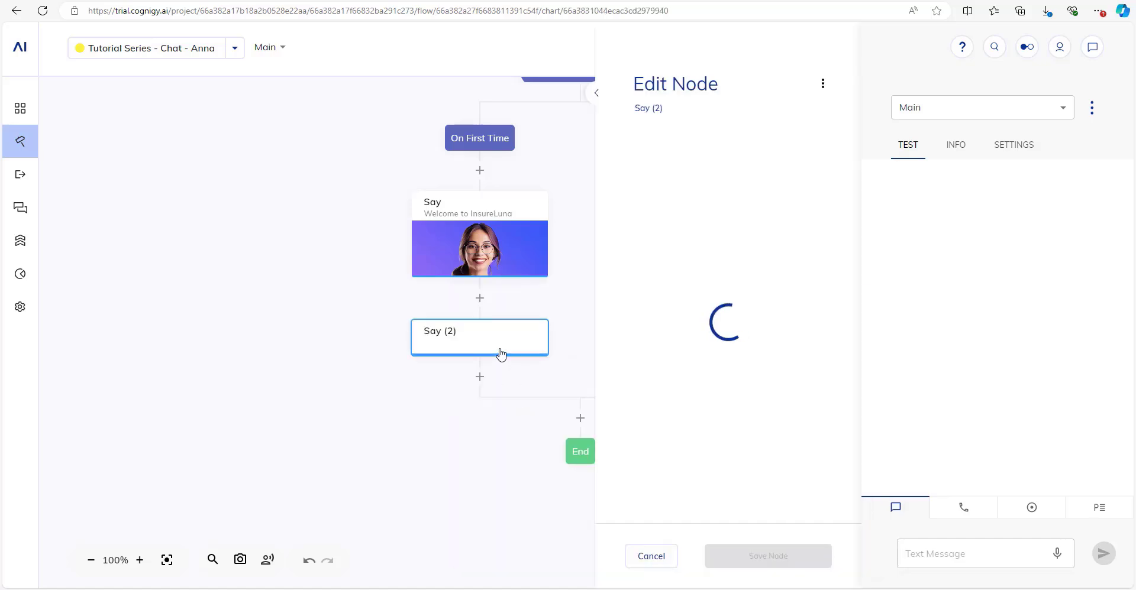
pyautogui.click(700, 236)
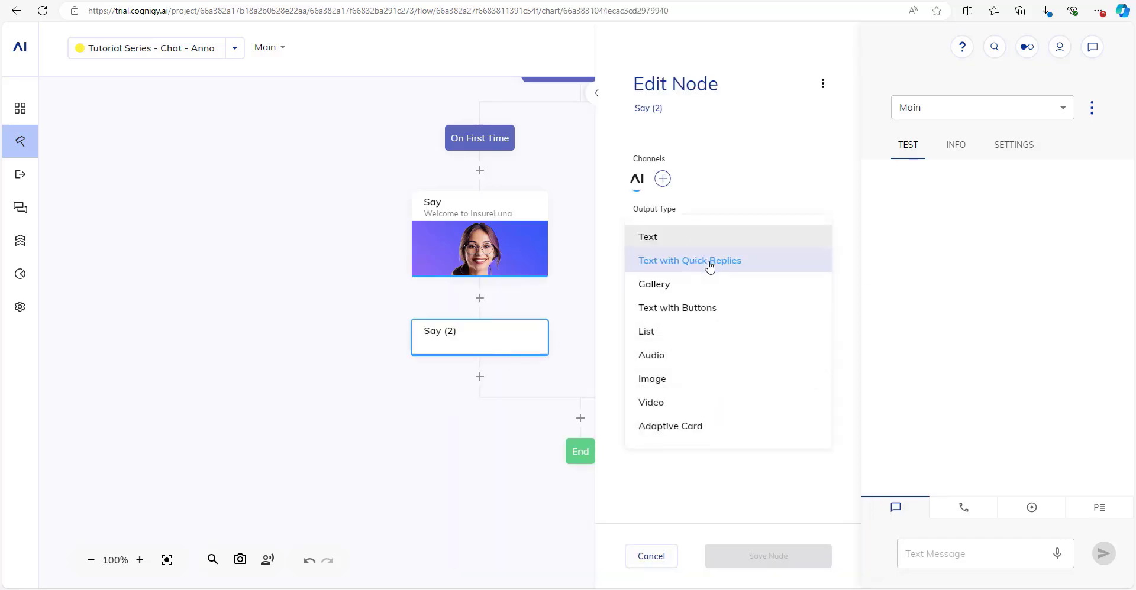
pyautogui.click(739, 263)
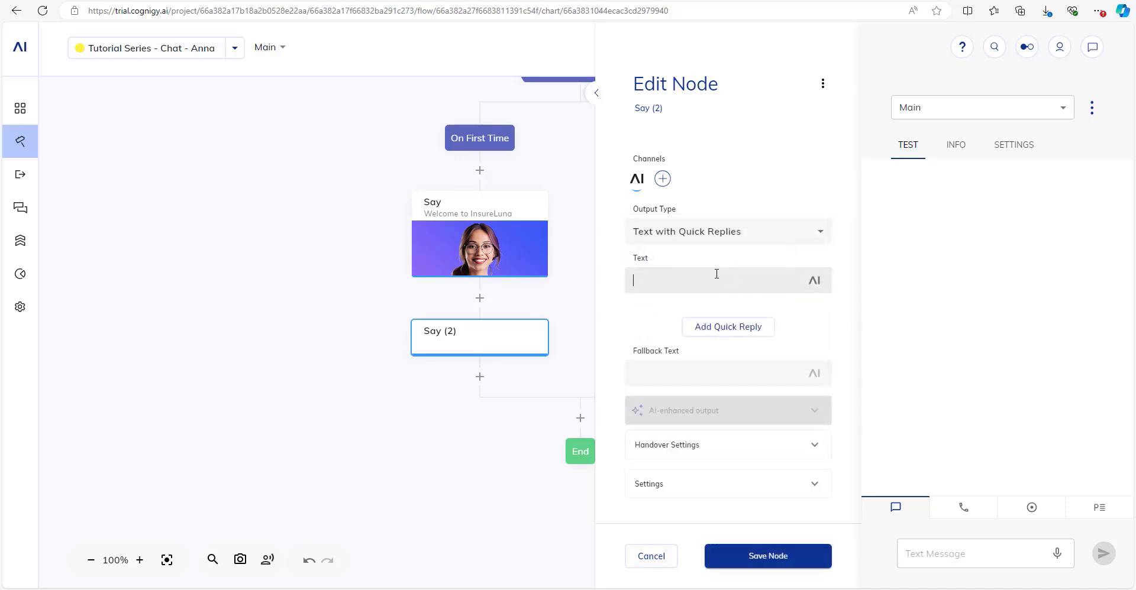
pyautogui.write('Hi and welcome to InsureLunda')
pyautogui.press('BackSpace')
pyautogui.press('BackSpace')
pyautogui.write('a')
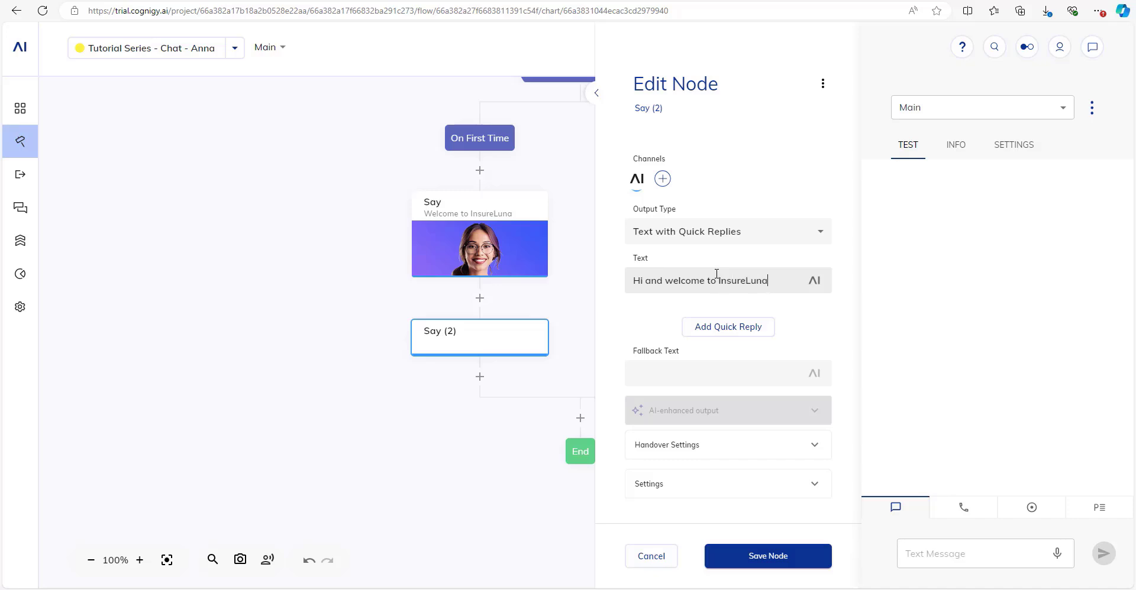
pyautogui.write('. What can I help you')
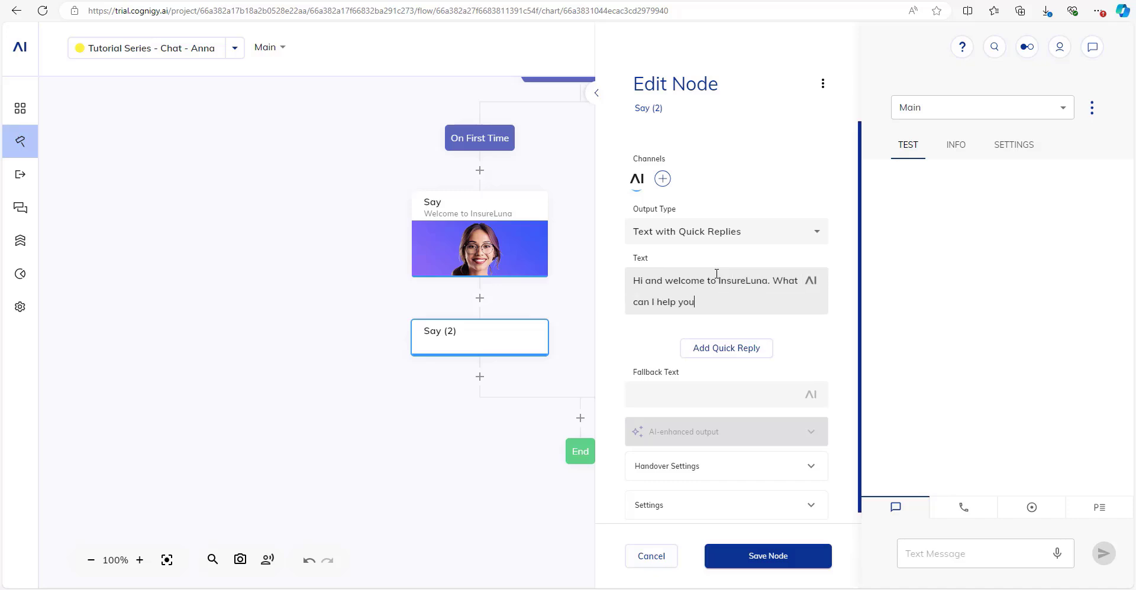
pyautogui.write(' with?')
pyautogui.scroll(-1, 717, 274)
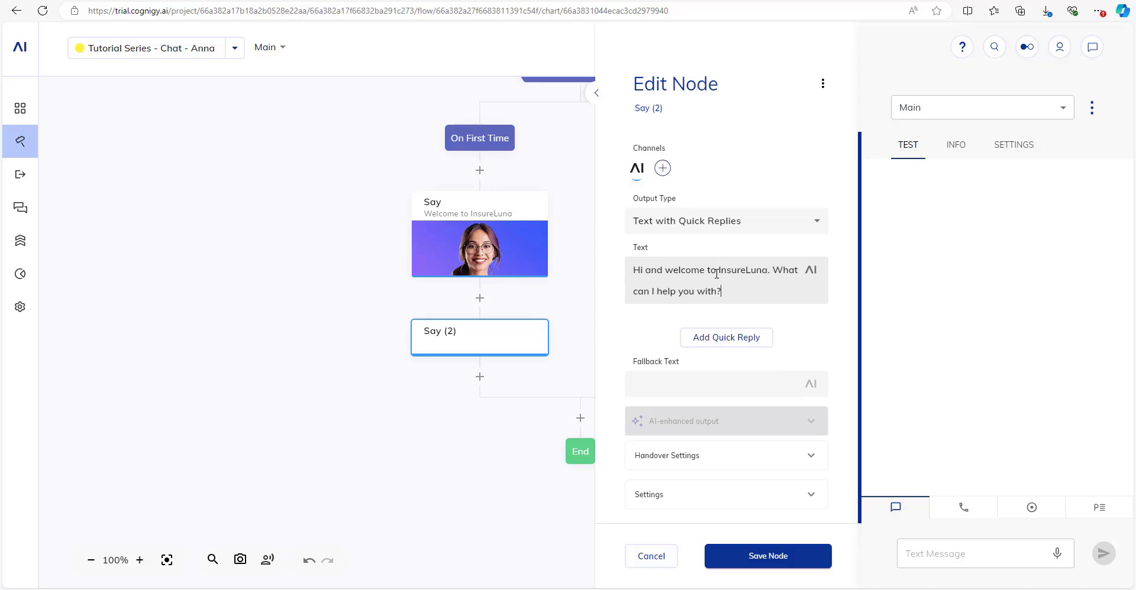
pyautogui.click(737, 340)
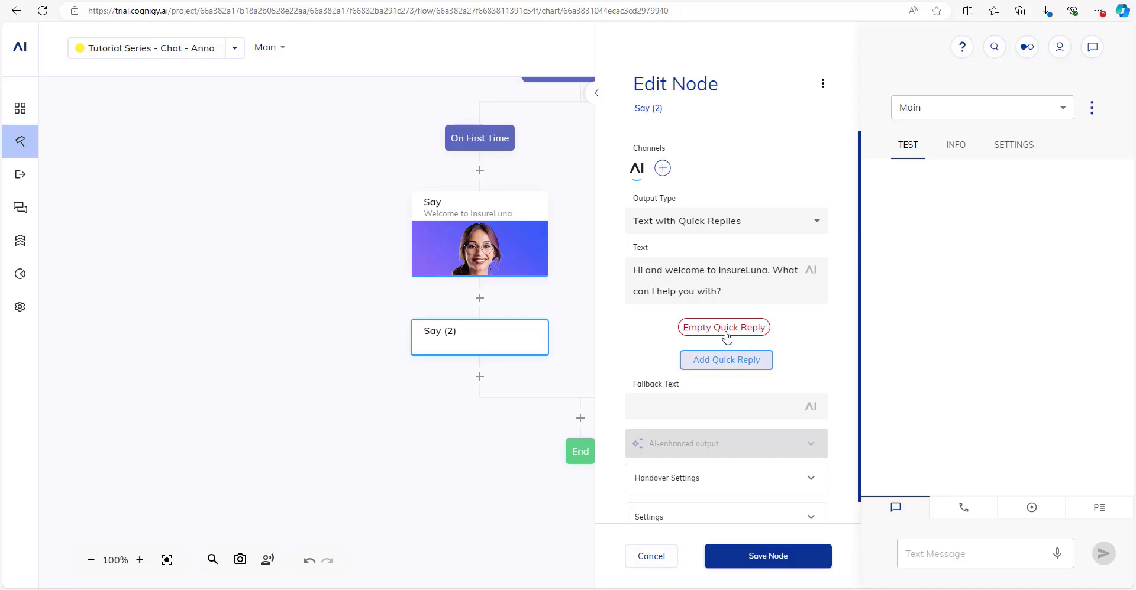
pyautogui.click(759, 326)
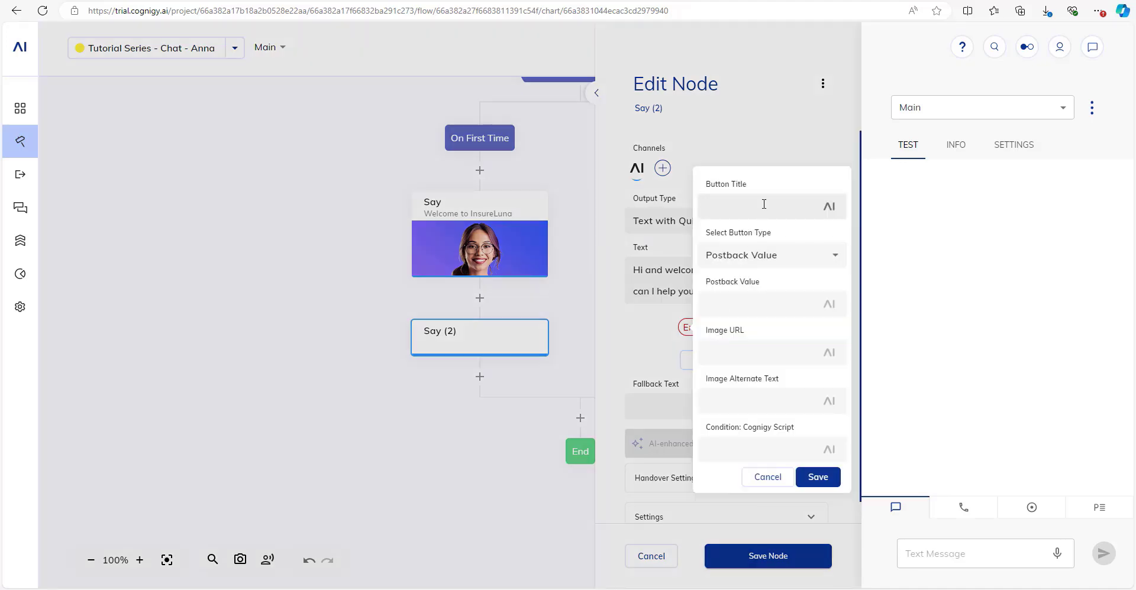
# Create quick reply 'Request an Invoice Copy' posting back 'I need to request a copy of my invoice'.
pyautogui.write('Request an Invoice')
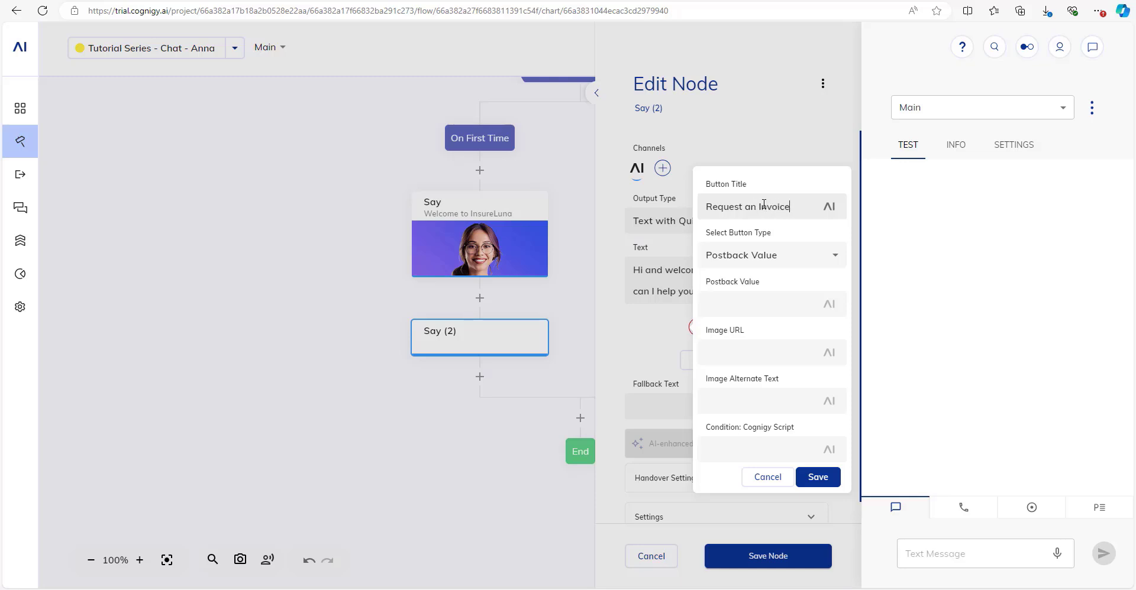
pyautogui.write(' Copy')
pyautogui.press('Tab')
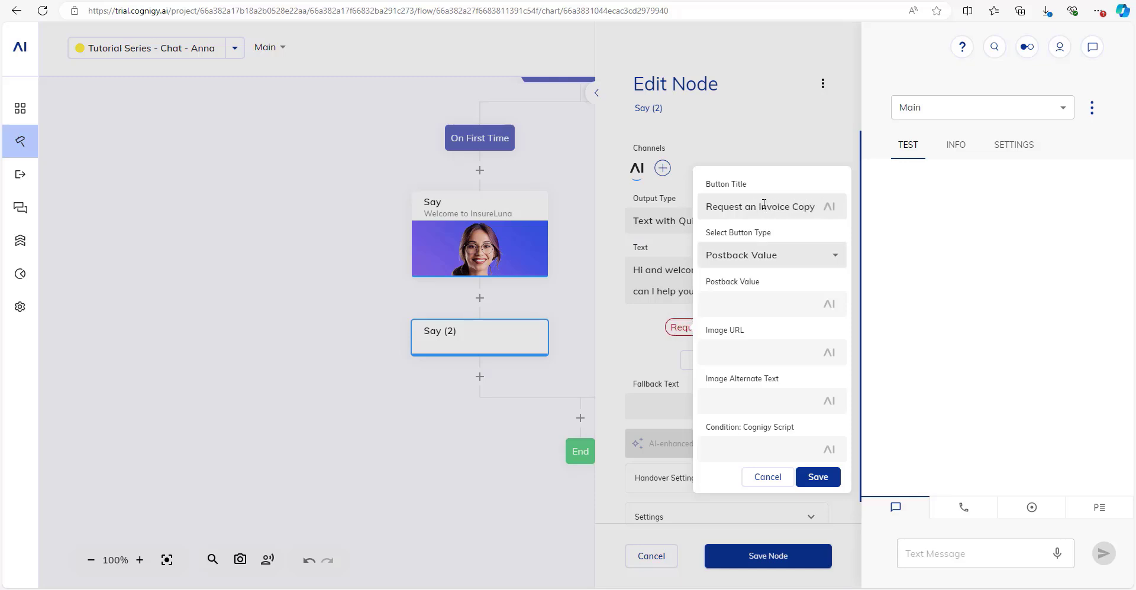
pyautogui.click(809, 263)
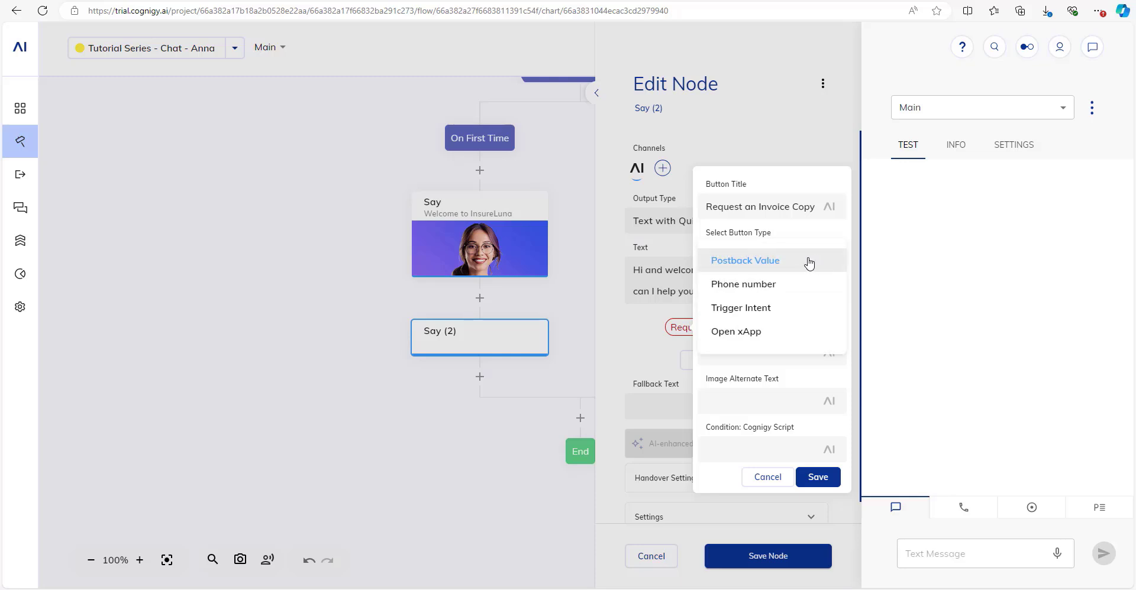
pyautogui.click(774, 266)
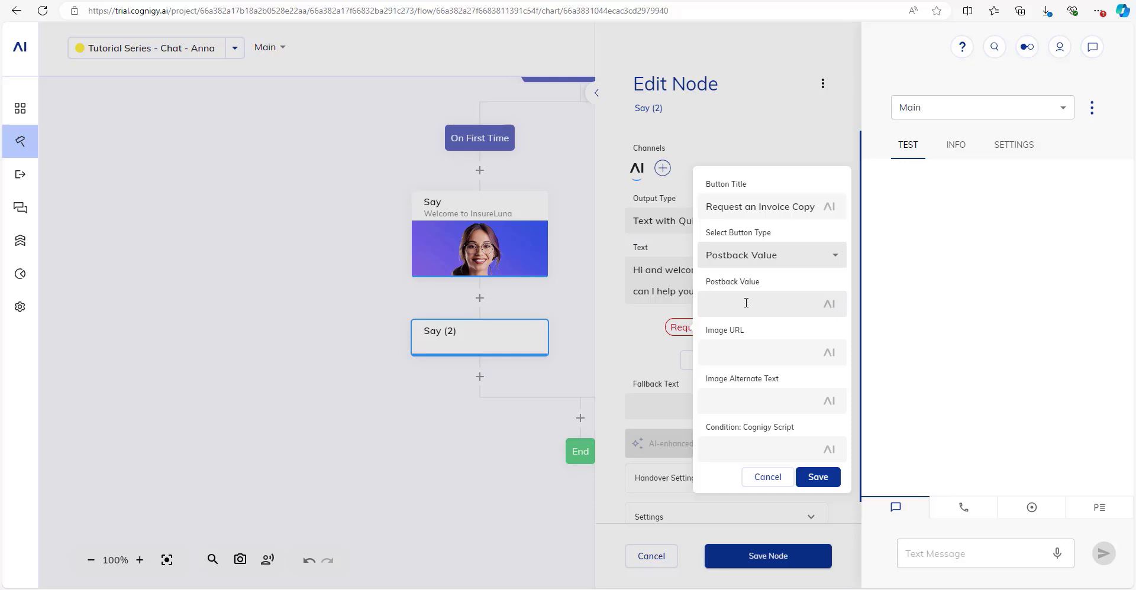
pyautogui.click(746, 303)
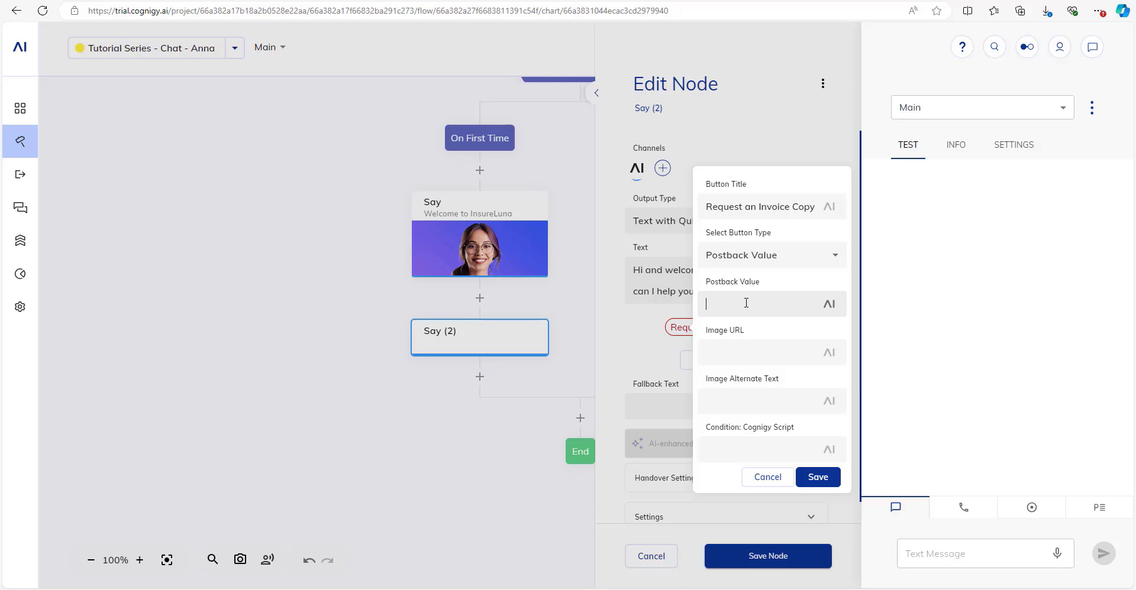
pyautogui.write('I need to request a copy of my ')
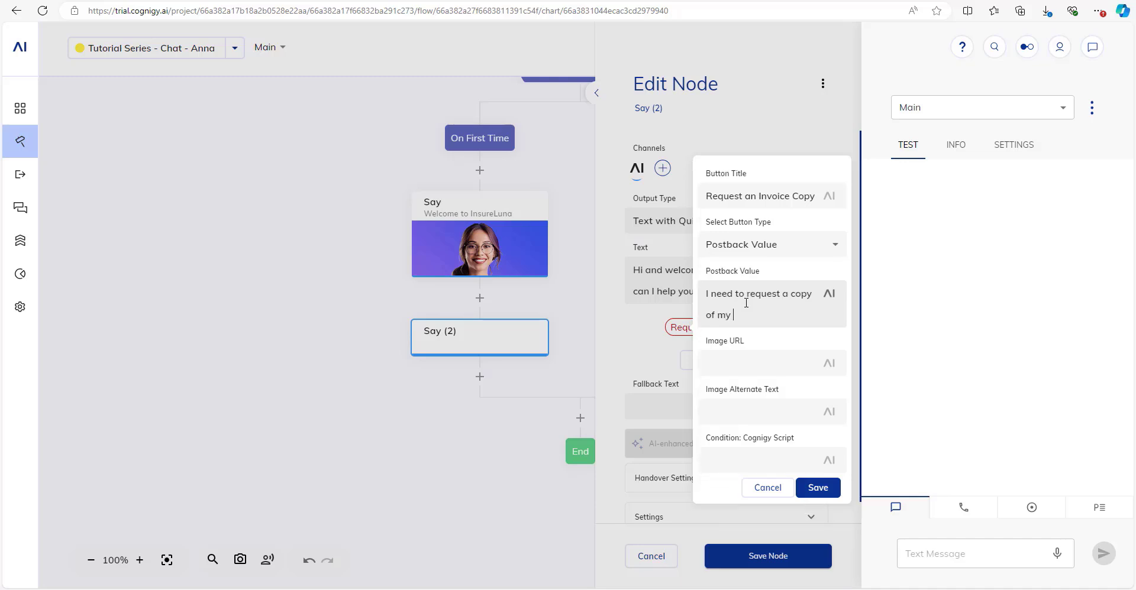
pyautogui.write('invoice.')
pyautogui.click(817, 487)
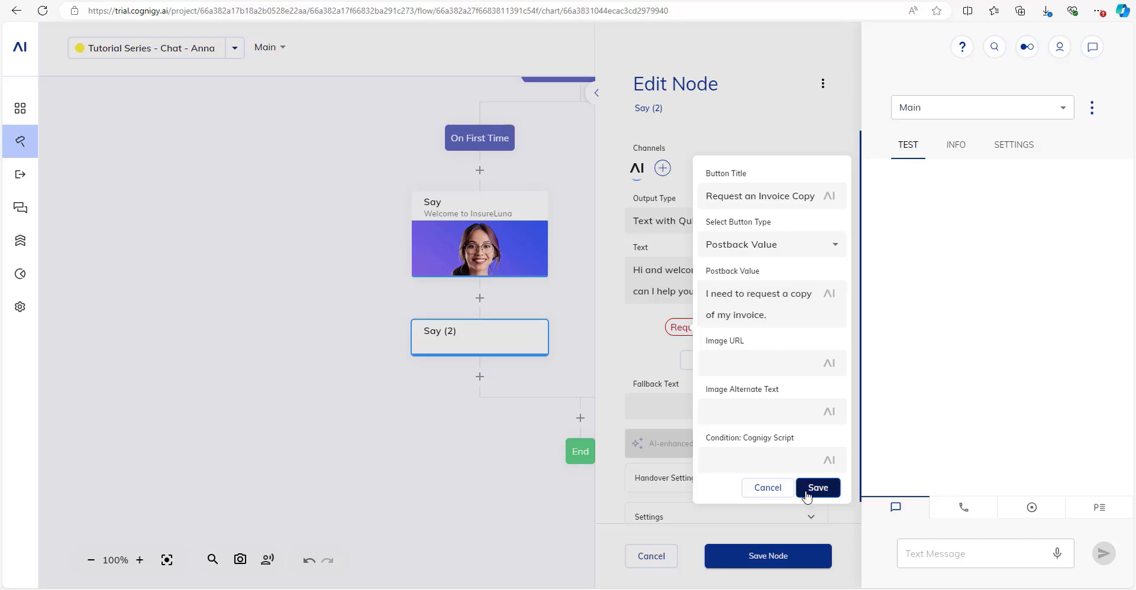
# Add quick reply 'Submit Claim' posting back 'I would like to submit a claim.' and save the node.
pyautogui.click(717, 361)
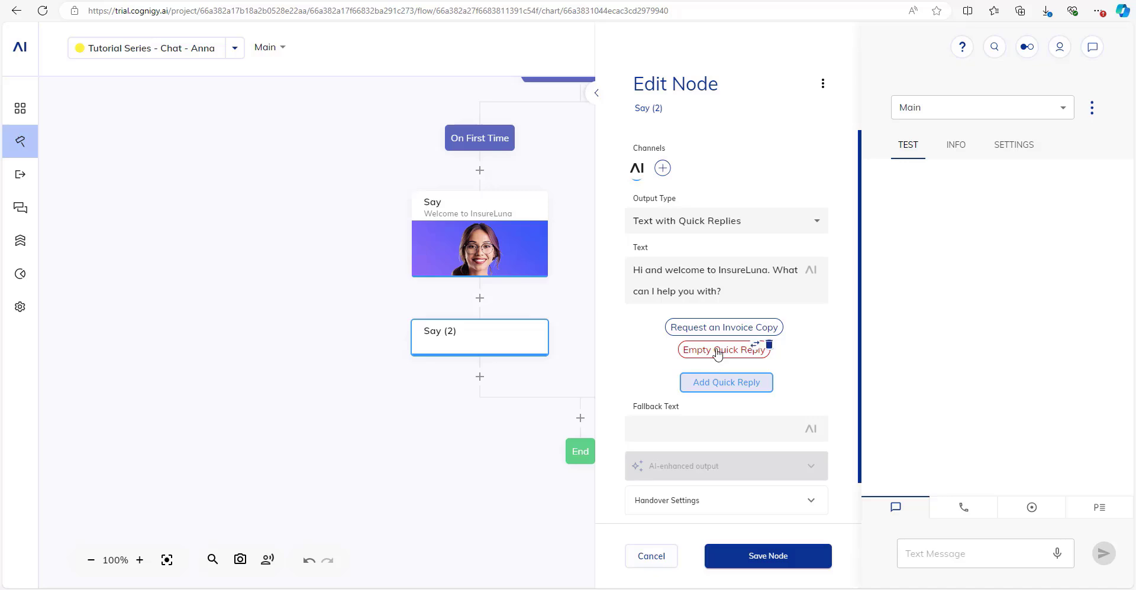
pyautogui.click(711, 350)
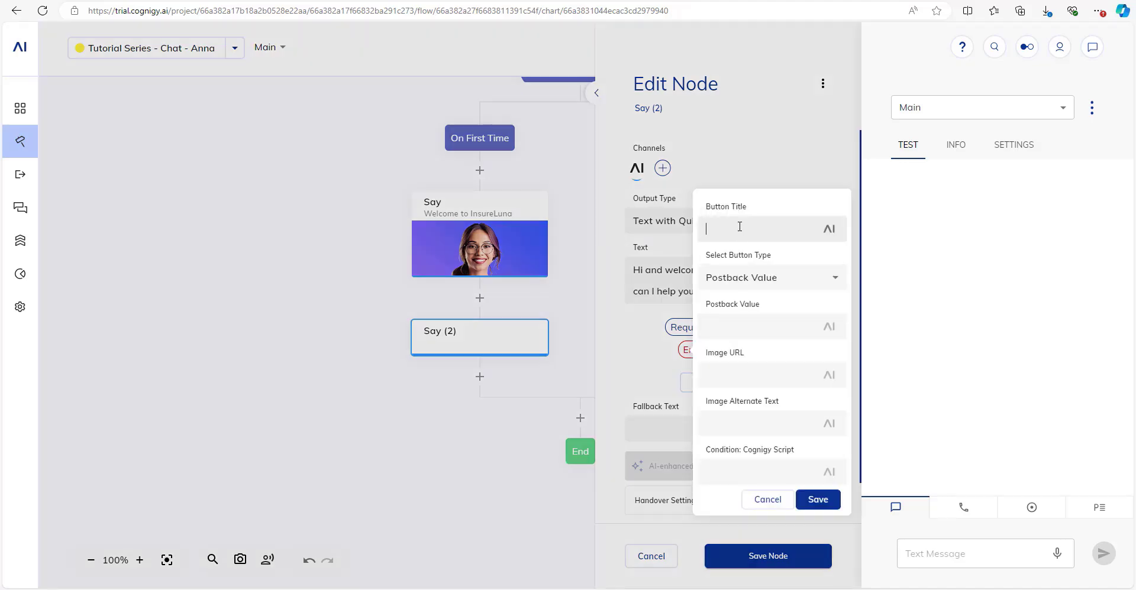
pyautogui.write('Submit Claim')
pyautogui.press('Tab')
pyautogui.press('Tab')
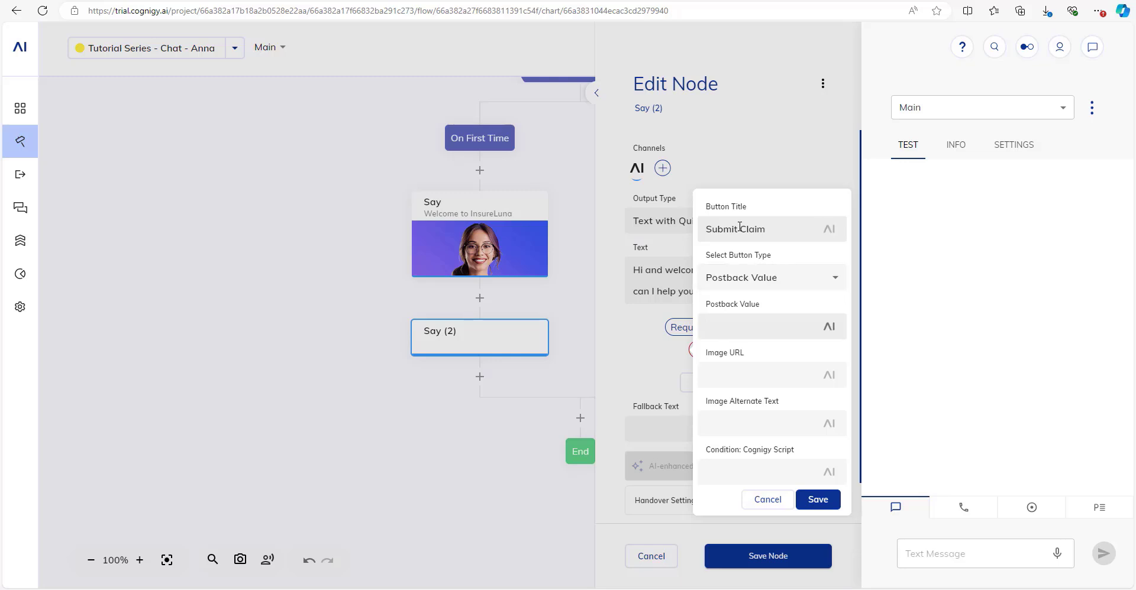
pyautogui.write('I would like to submit a claim.')
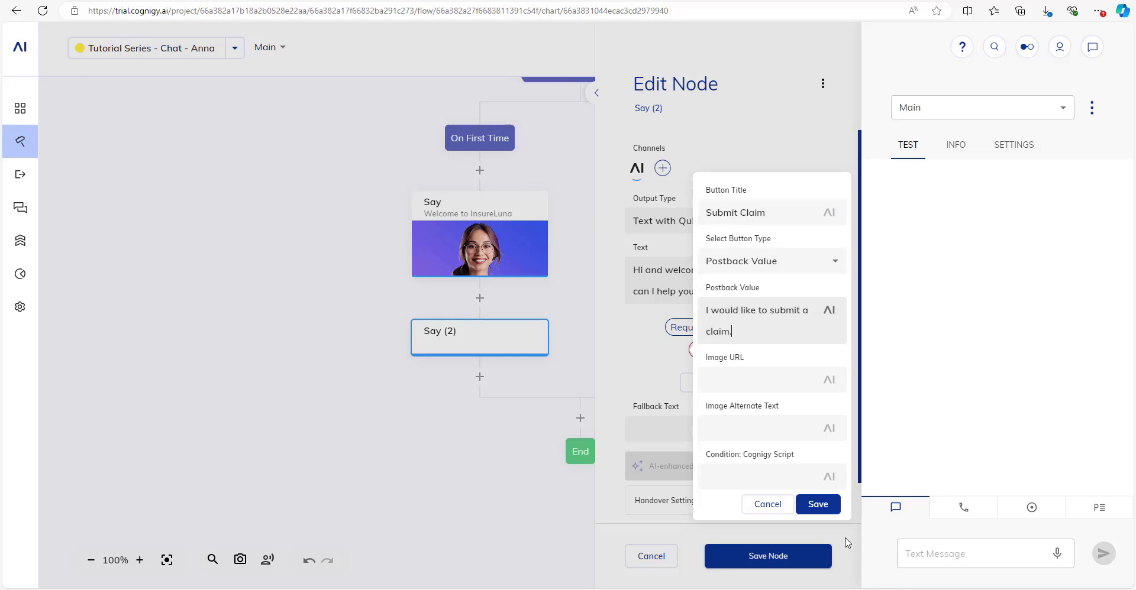
pyautogui.click(817, 505)
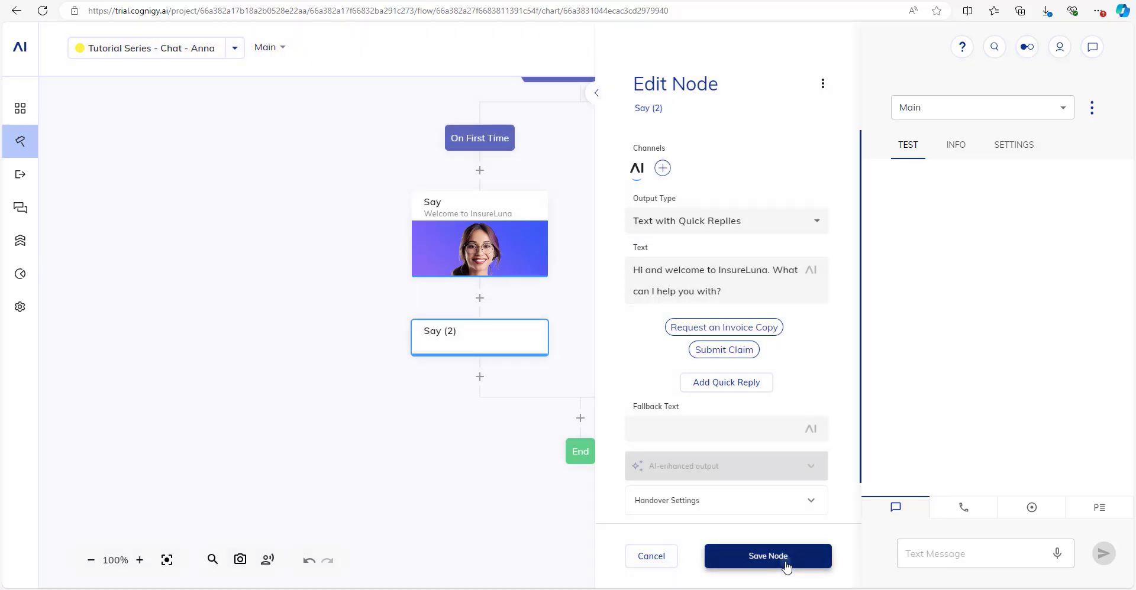
pyautogui.click(787, 565)
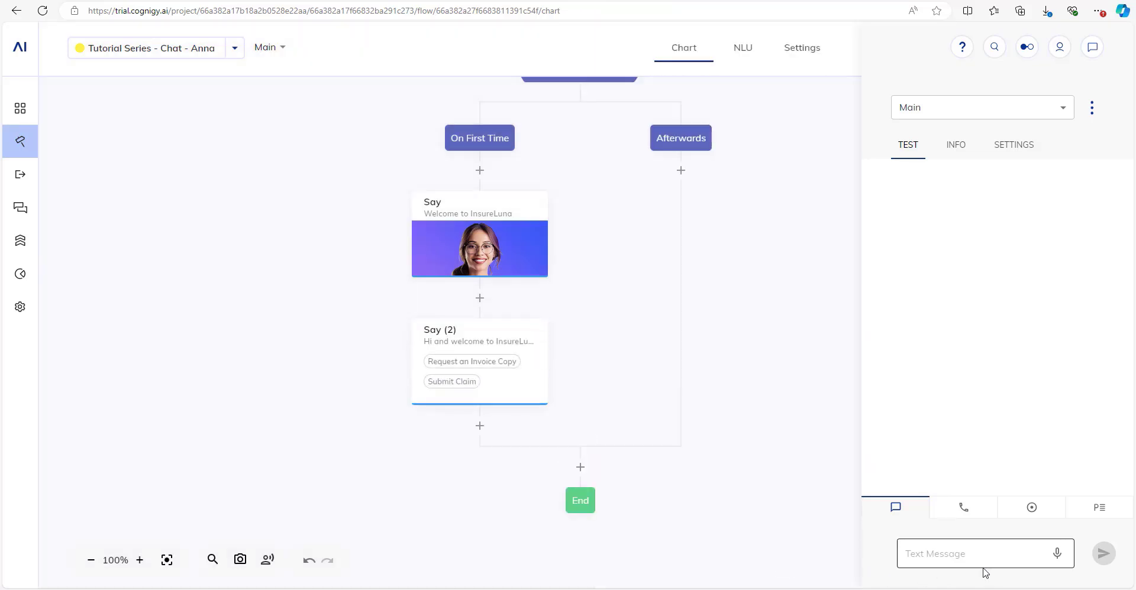
# Send 'hi' in the test chat to check the welcome card and greeting quick replies.
pyautogui.click(1096, 51)
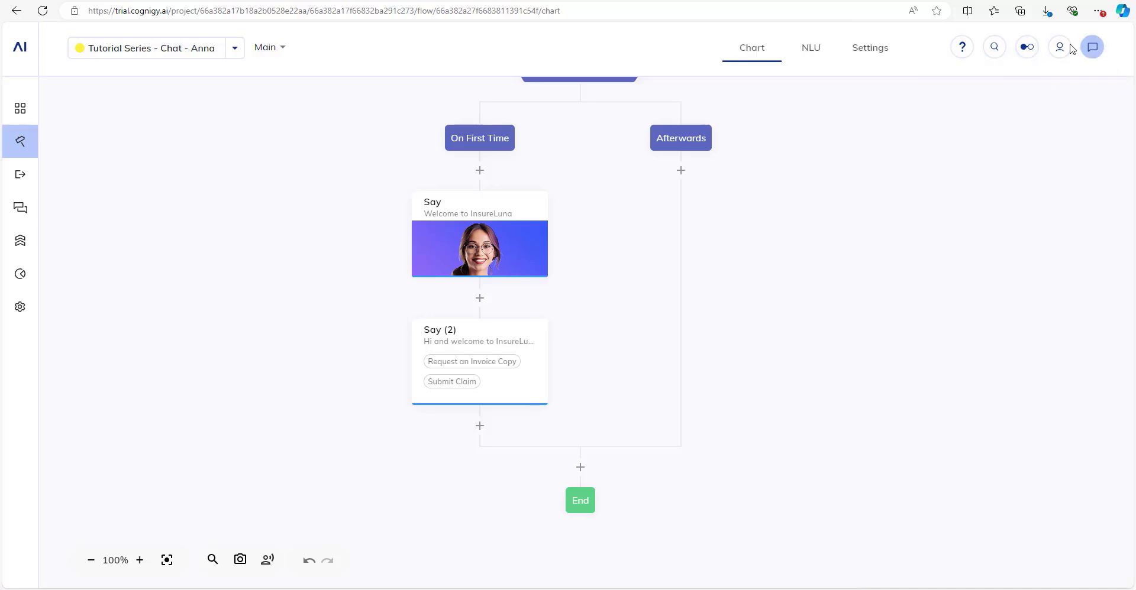
pyautogui.click(1092, 46)
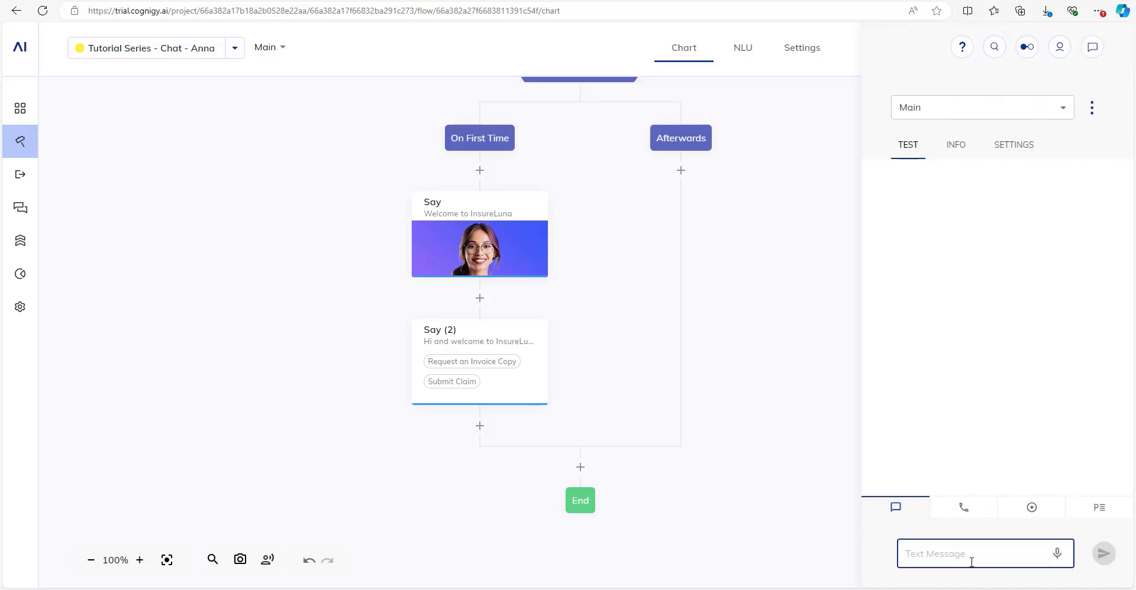
pyautogui.write('hi')
pyautogui.press('Return')
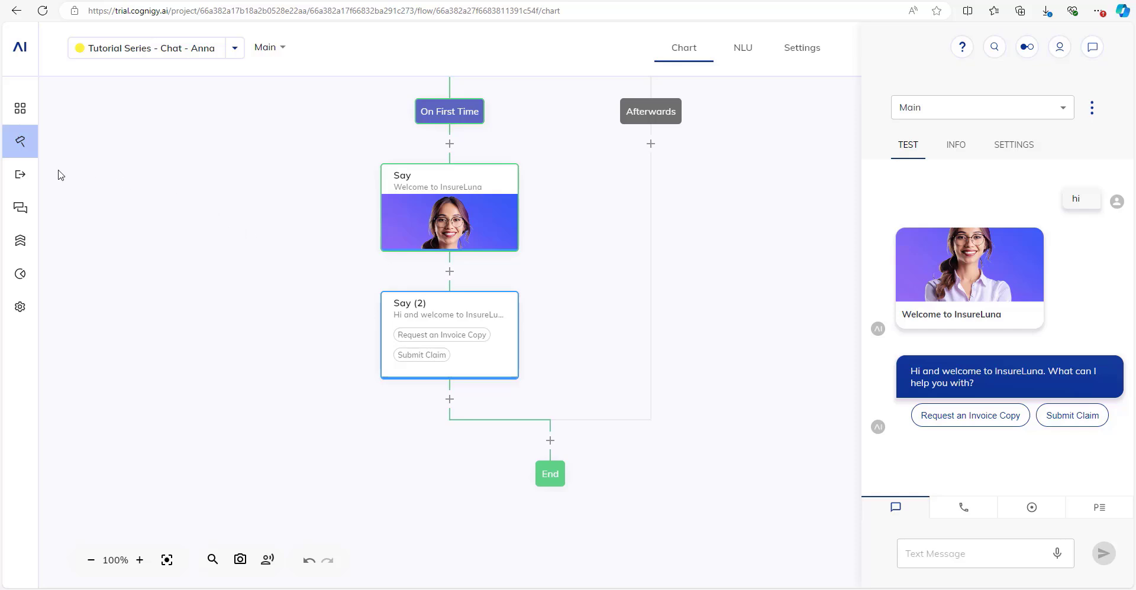
pyautogui.moveTo(34, 157)
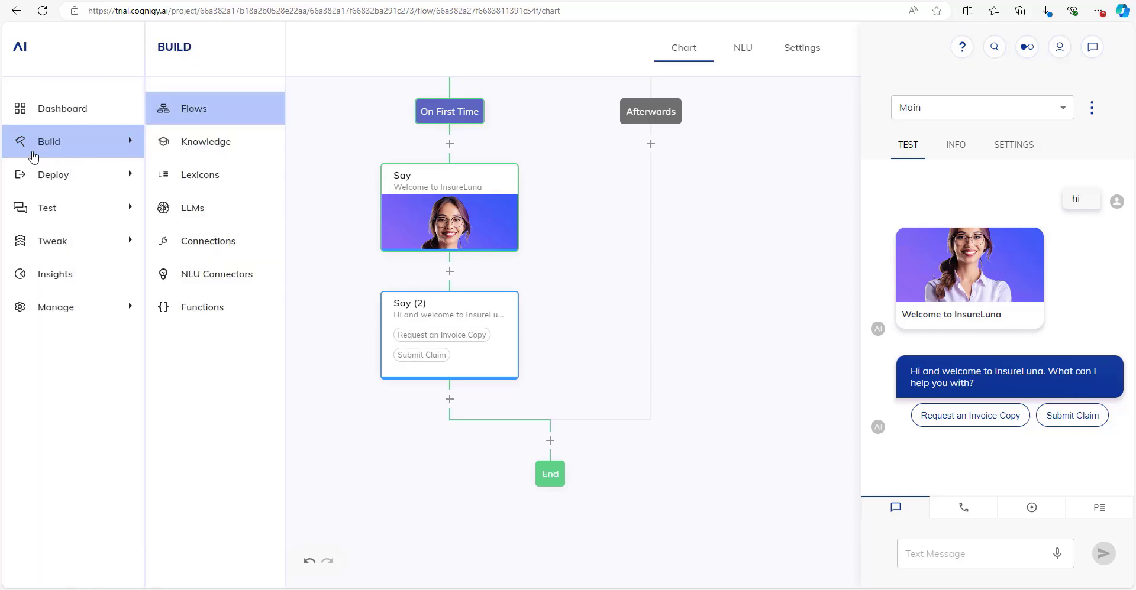
# Create an OpenAI LLM named '3.5 Turbo' using the gpt-3.5-turbo (ChatGPT) model.
pyautogui.click(205, 212)
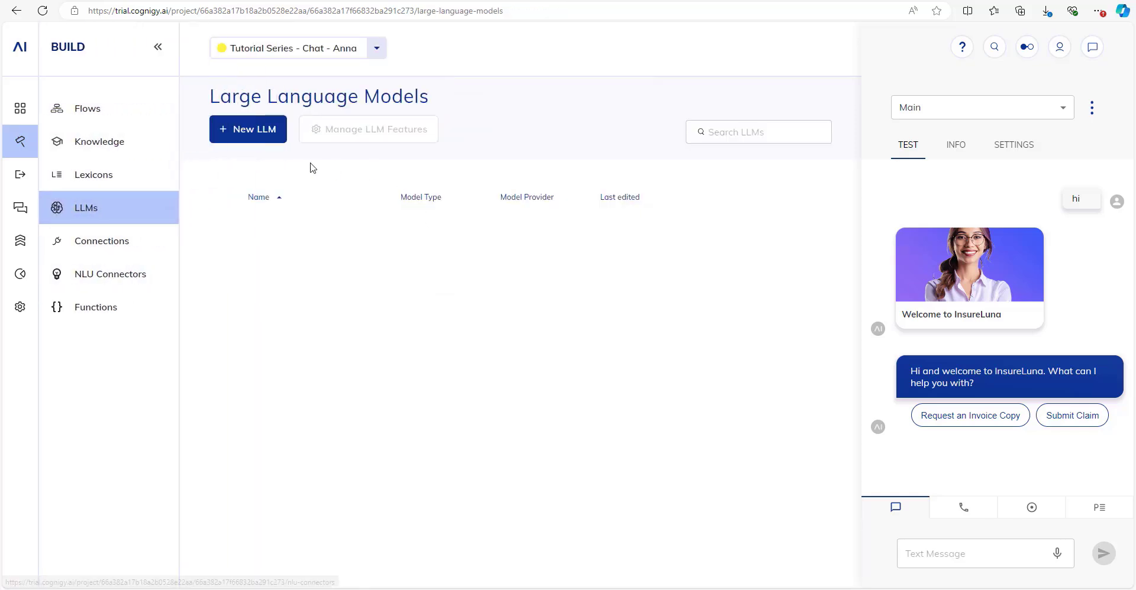
pyautogui.click(270, 132)
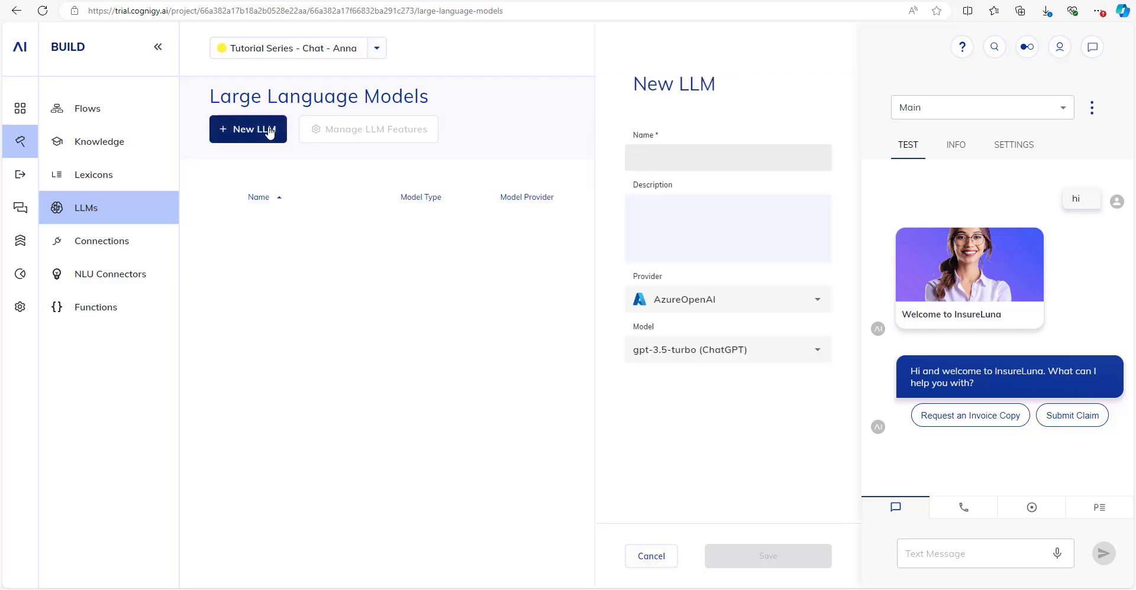
pyautogui.click(747, 296)
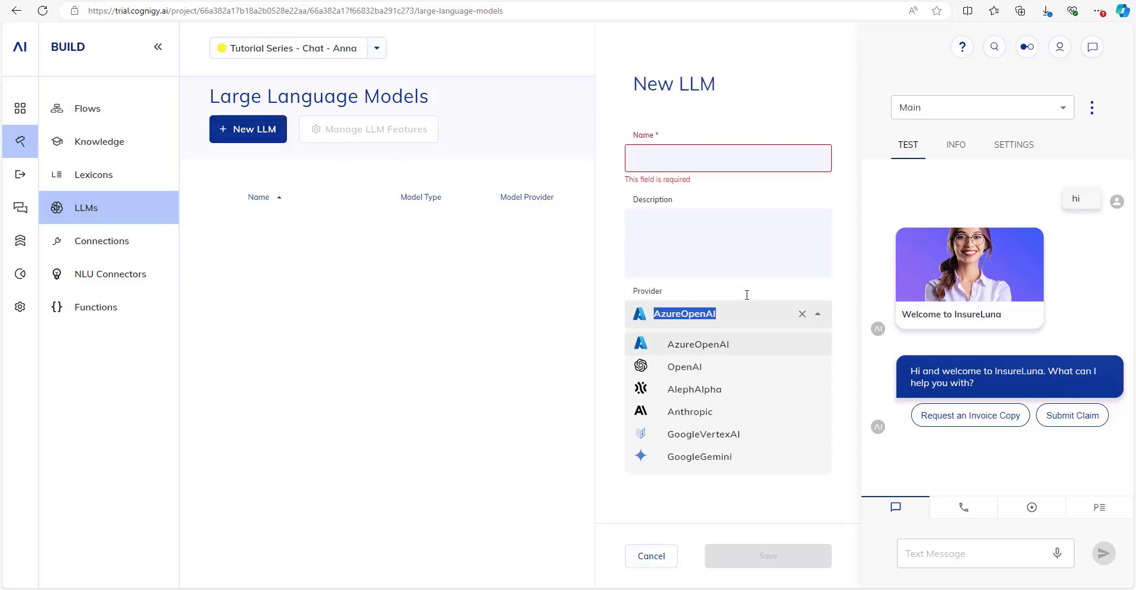
pyautogui.click(701, 373)
pyautogui.click(723, 160)
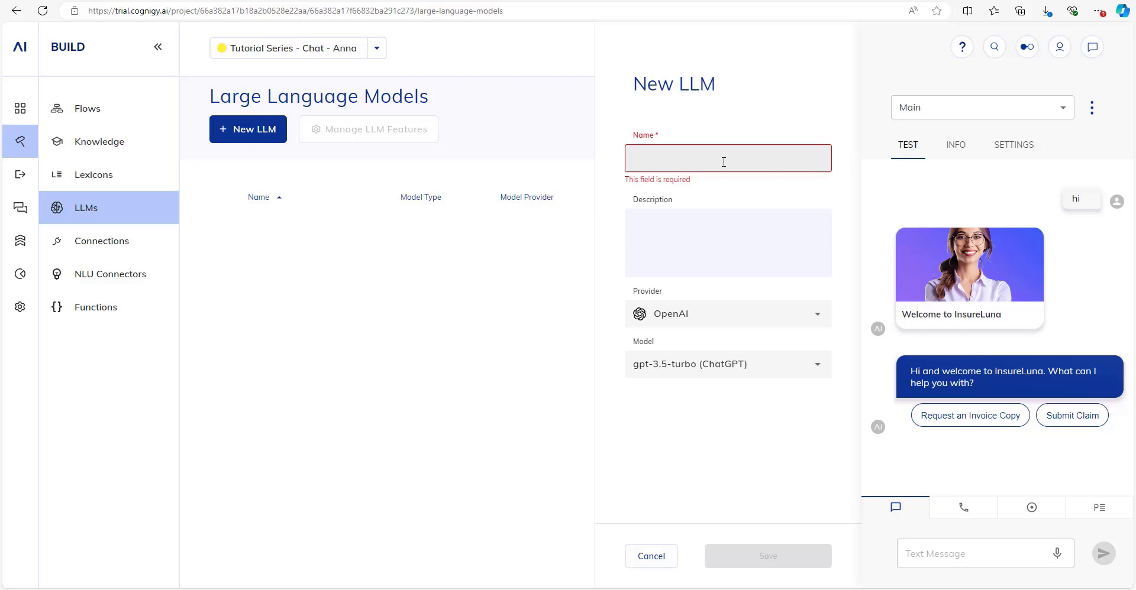
pyautogui.write('3.5 Turbo')
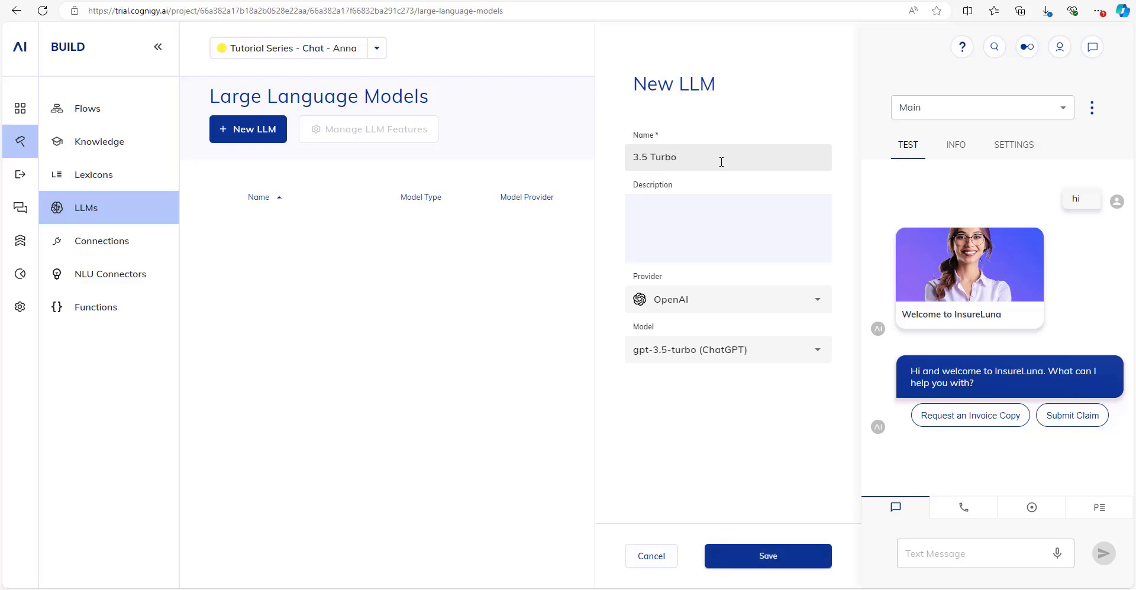
pyautogui.click(722, 342)
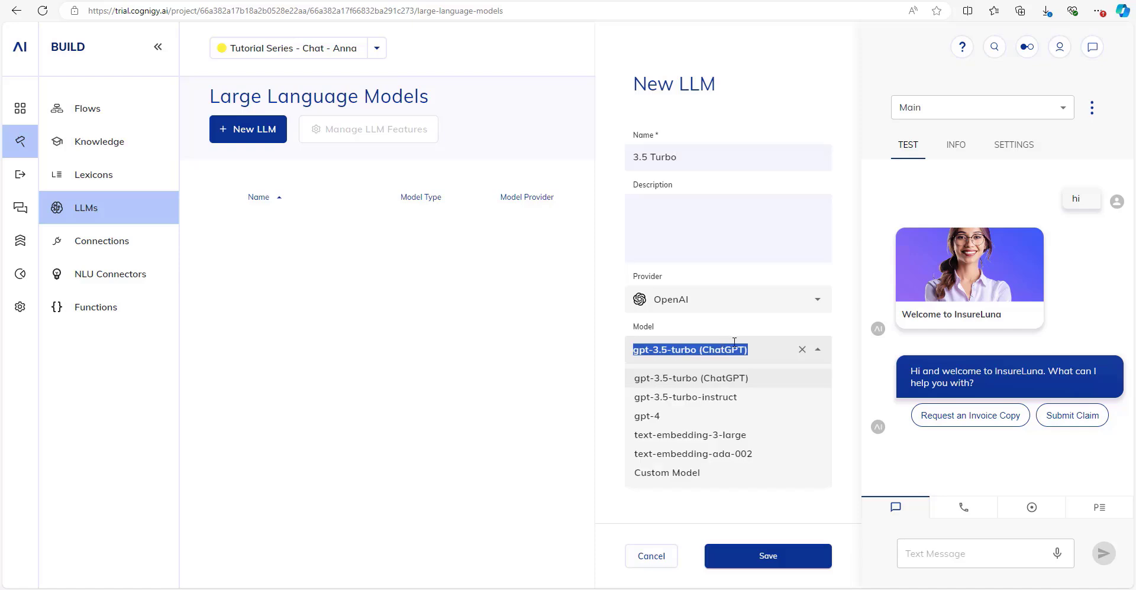
pyautogui.click(723, 381)
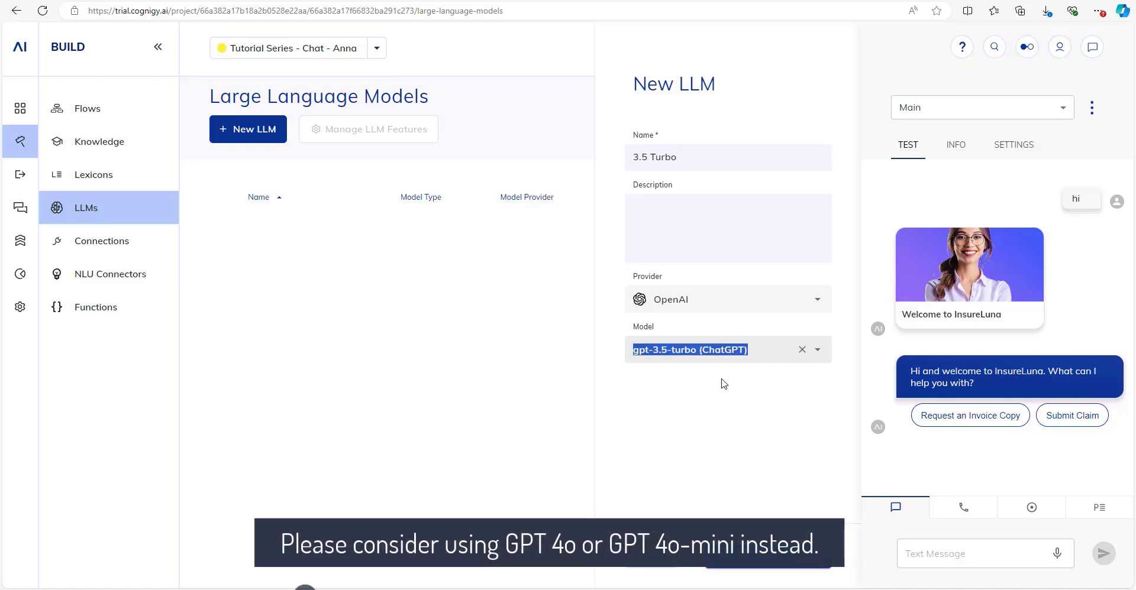
pyautogui.click(719, 379)
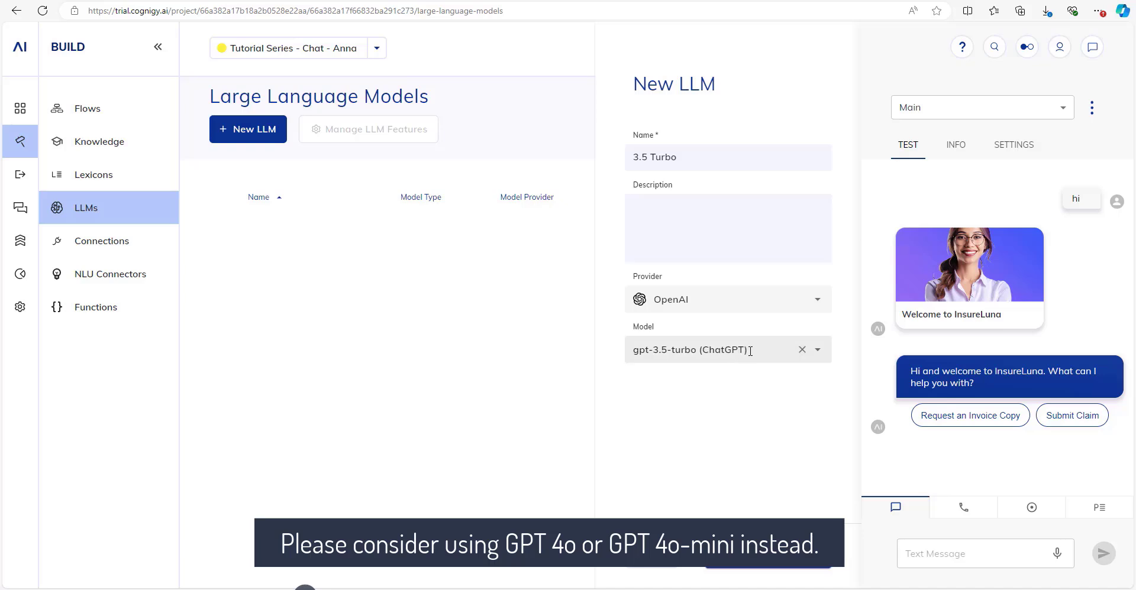
pyautogui.click(763, 569)
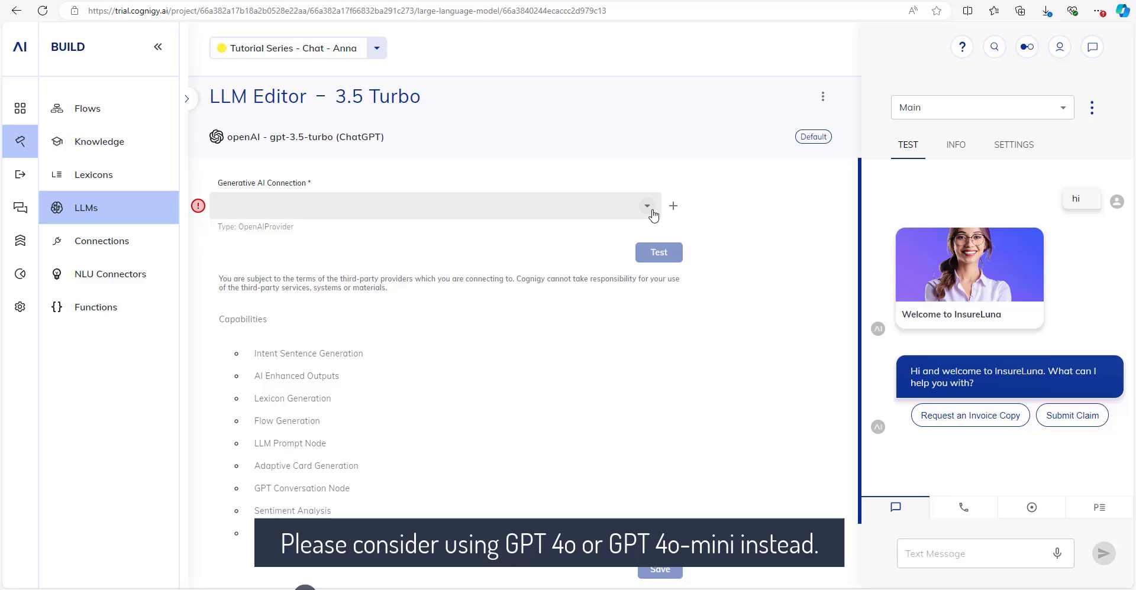
# Check the empty Generative AI Connection list, look up OpenAI API keys, then show the LLMs list.
pyautogui.click(653, 216)
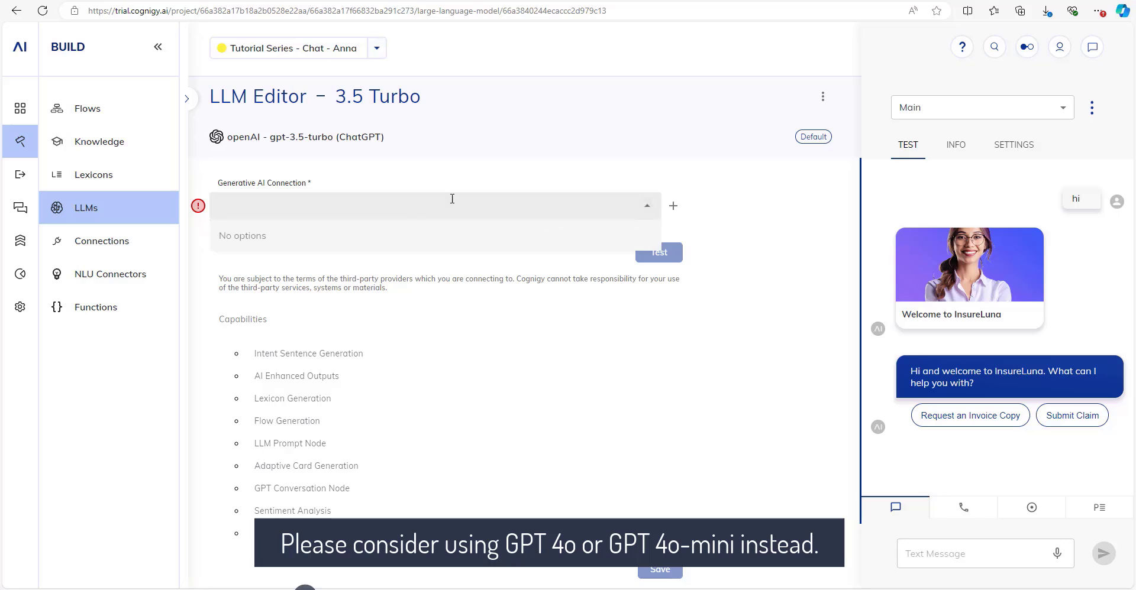
pyautogui.click(496, 151)
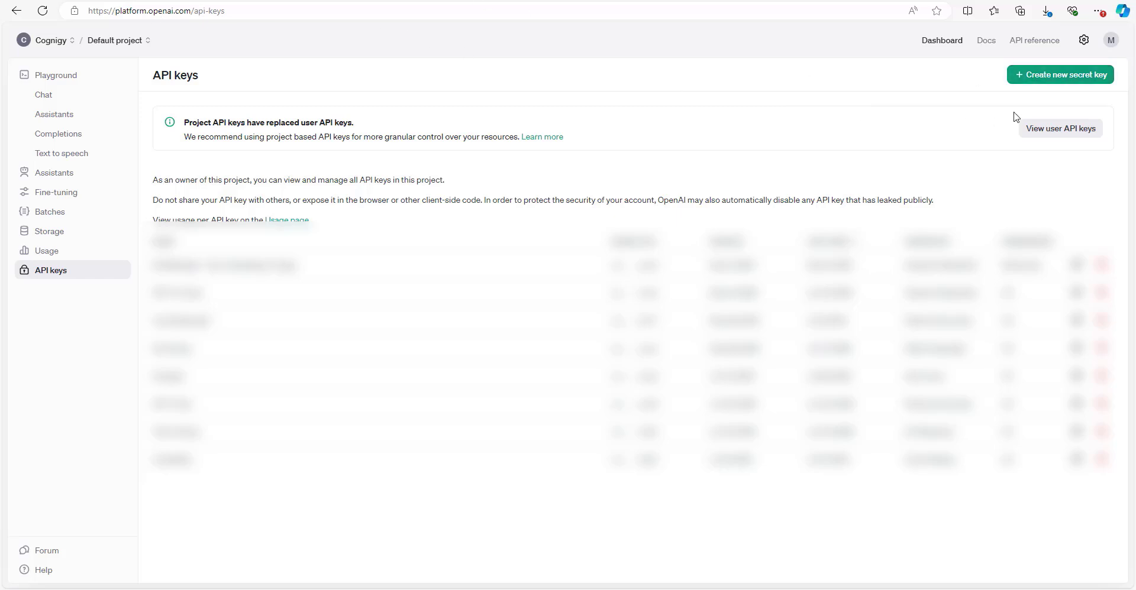
pyautogui.click(1058, 77)
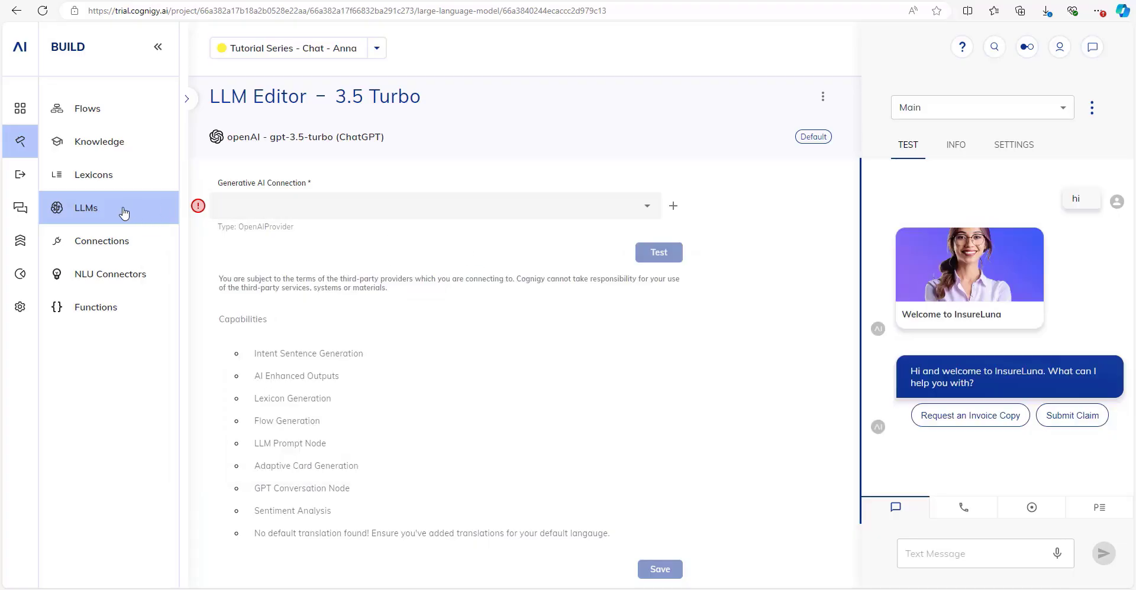
pyautogui.click(187, 100)
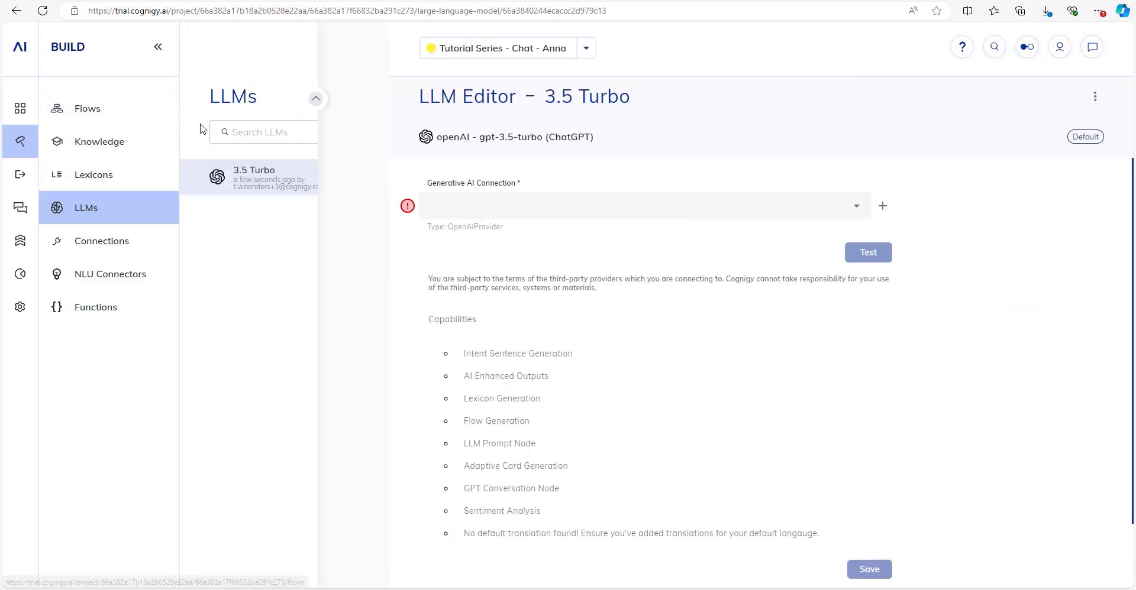
# Start another OpenAI LLM with the text-embedding-ada-002 model and review the LLMs list.
pyautogui.click(122, 204)
pyautogui.click(255, 136)
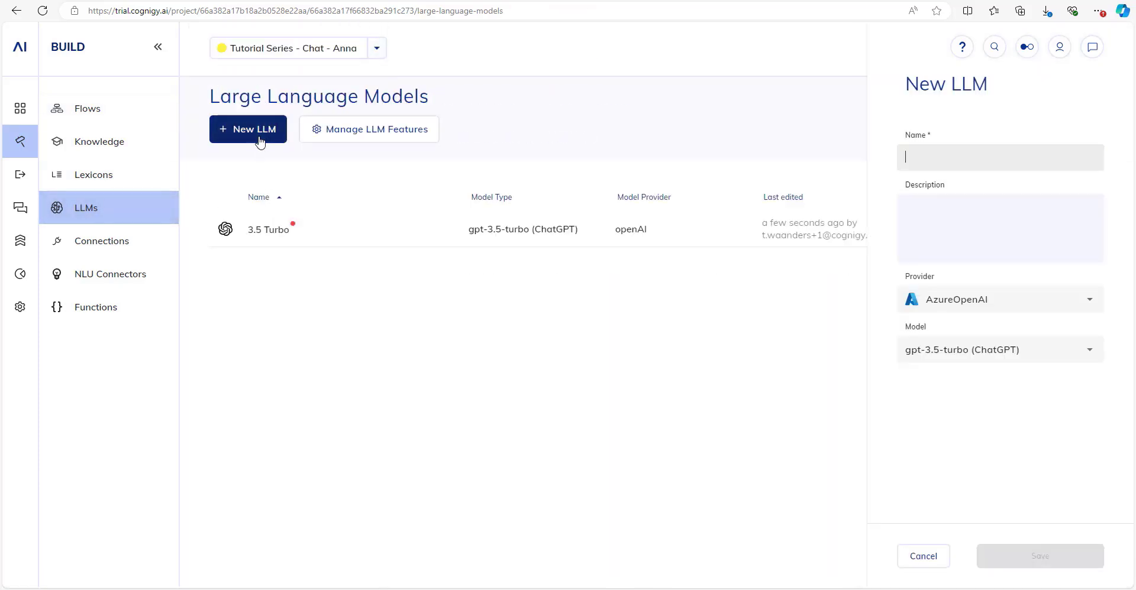
pyautogui.click(1004, 299)
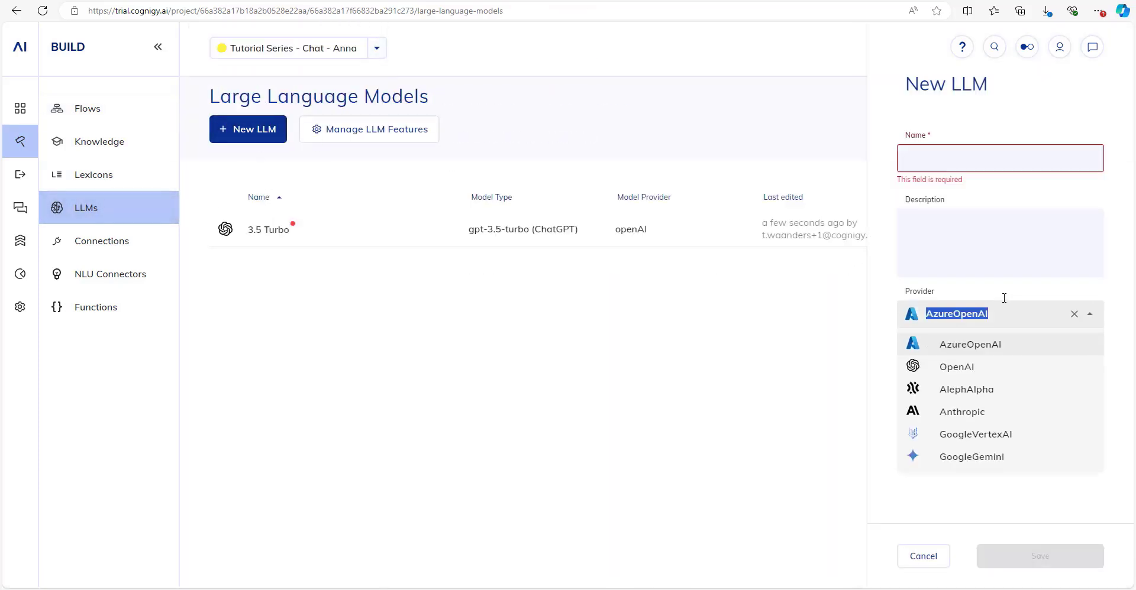
pyautogui.click(968, 367)
pyautogui.click(968, 364)
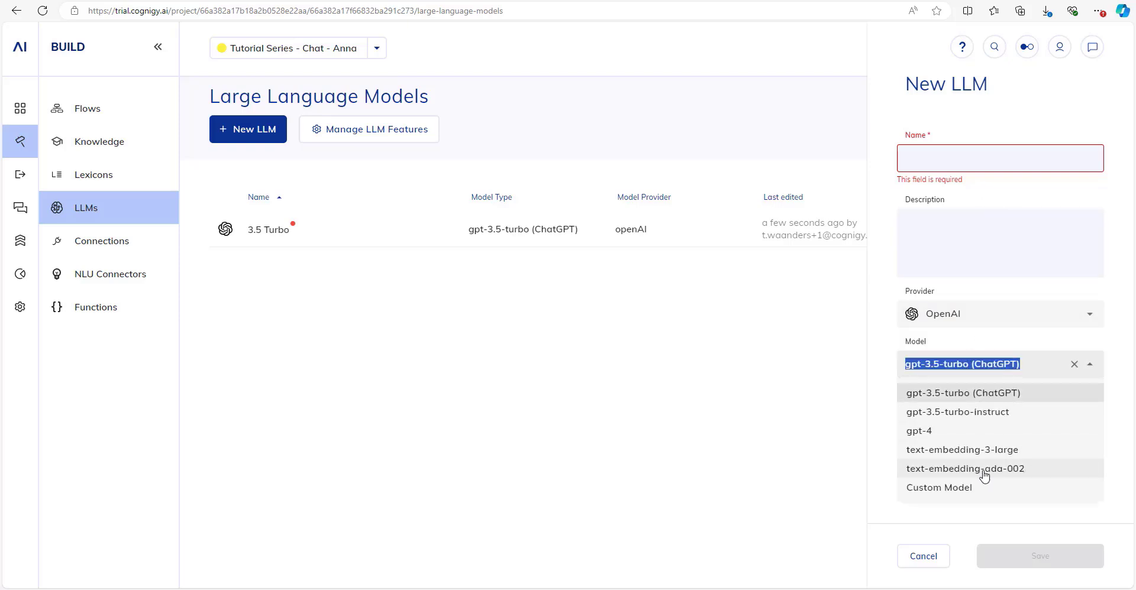
pyautogui.click(1038, 476)
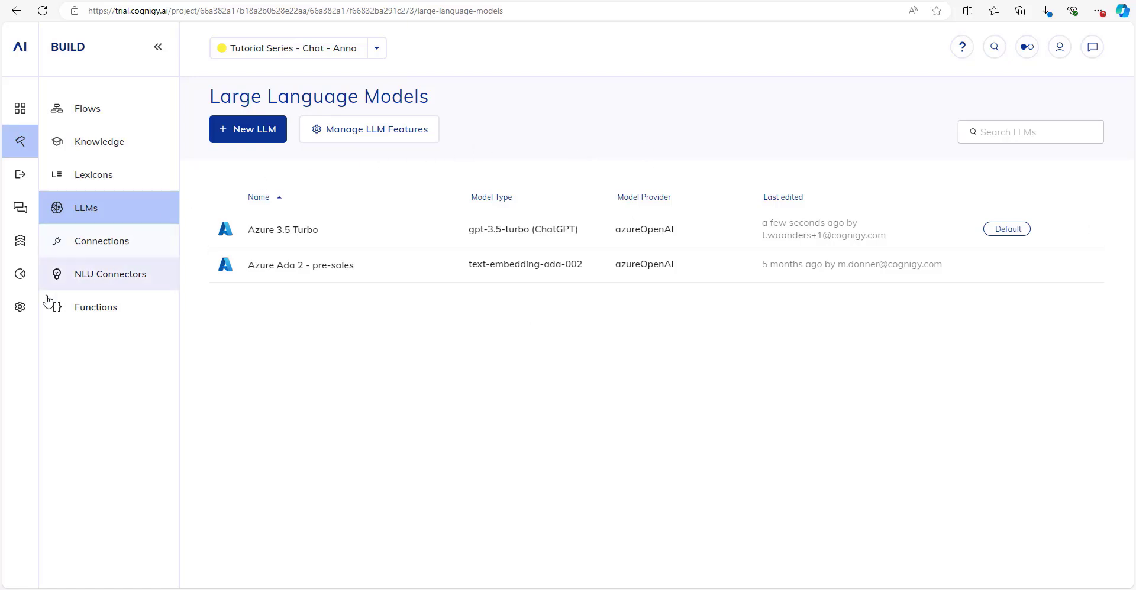
pyautogui.moveTo(31, 313)
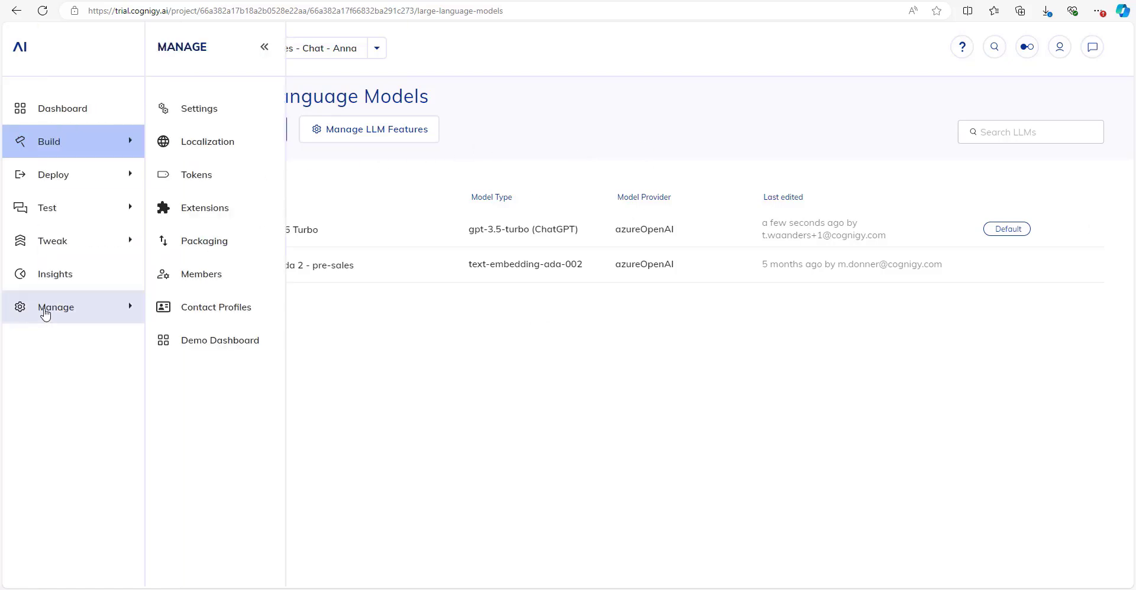
# Set the Knowledge Search model to Azure Ada 2 - pre-sales in Knowledge AI settings.
pyautogui.click(205, 101)
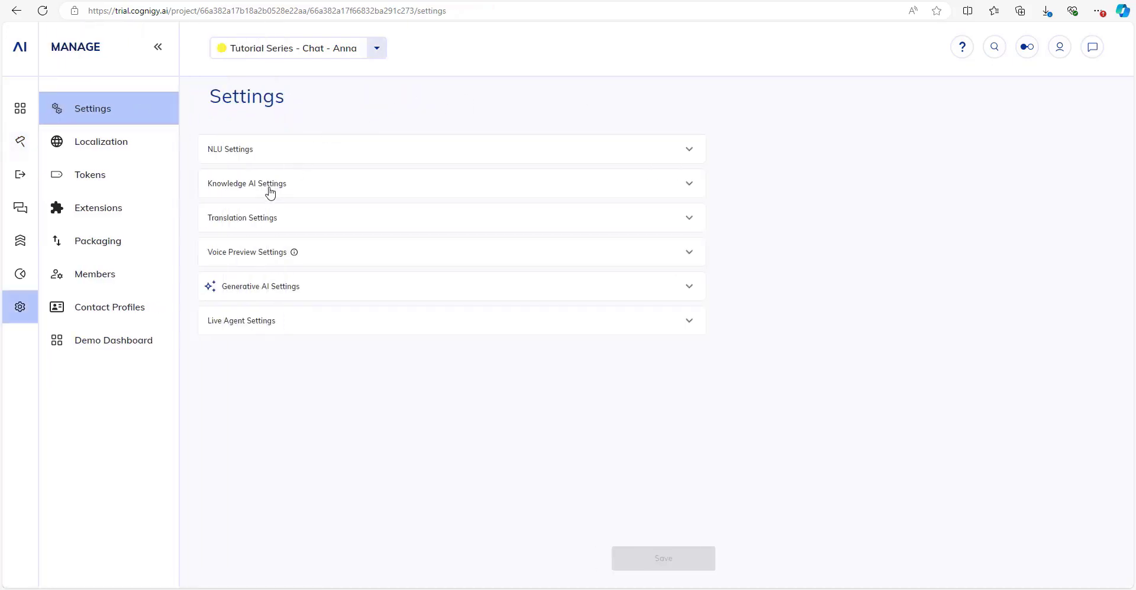
pyautogui.click(270, 191)
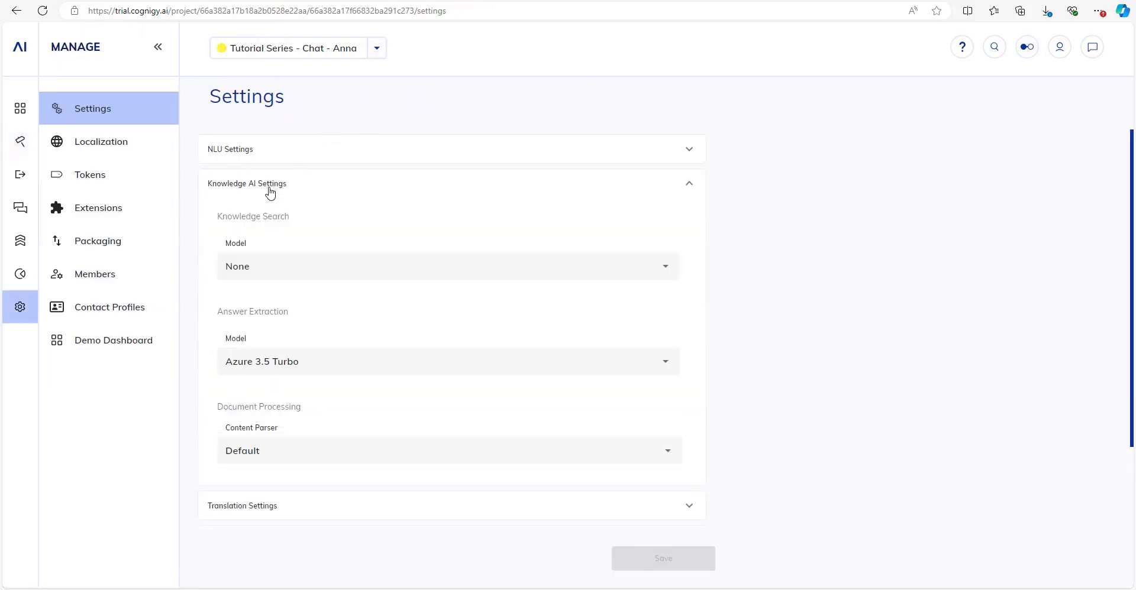
pyautogui.click(264, 259)
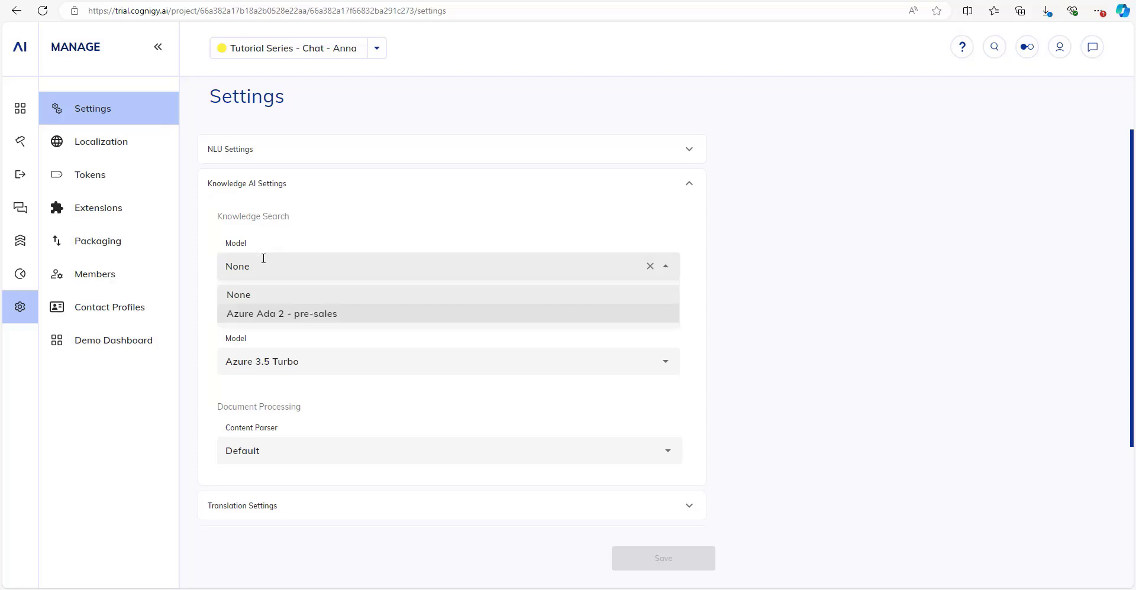
pyautogui.click(284, 314)
pyautogui.scroll(-1, 272, 214)
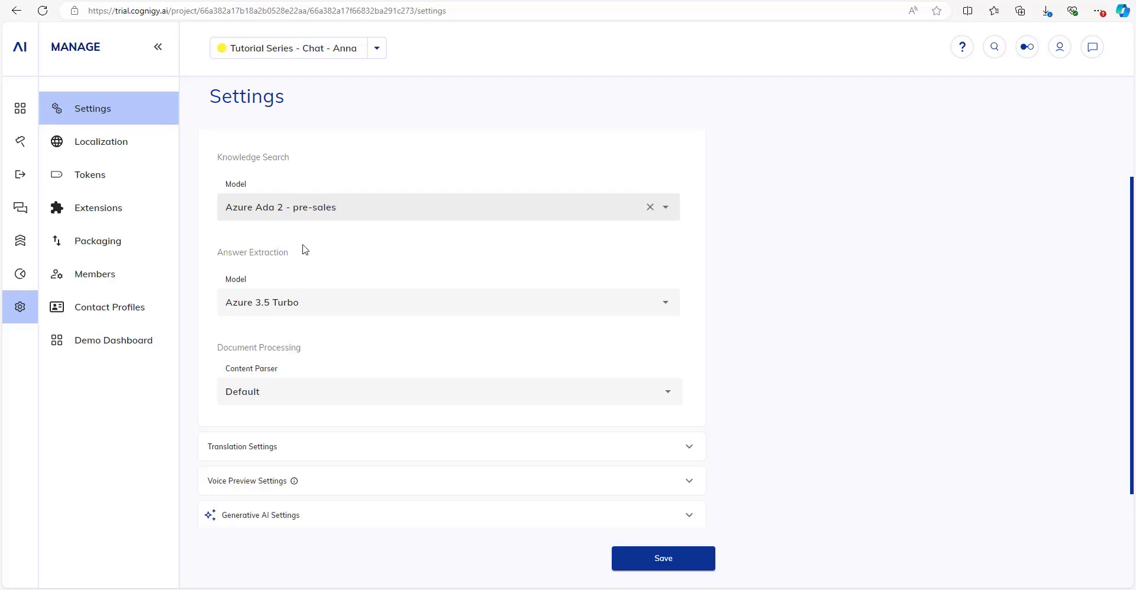
pyautogui.scroll(-1, 302, 243)
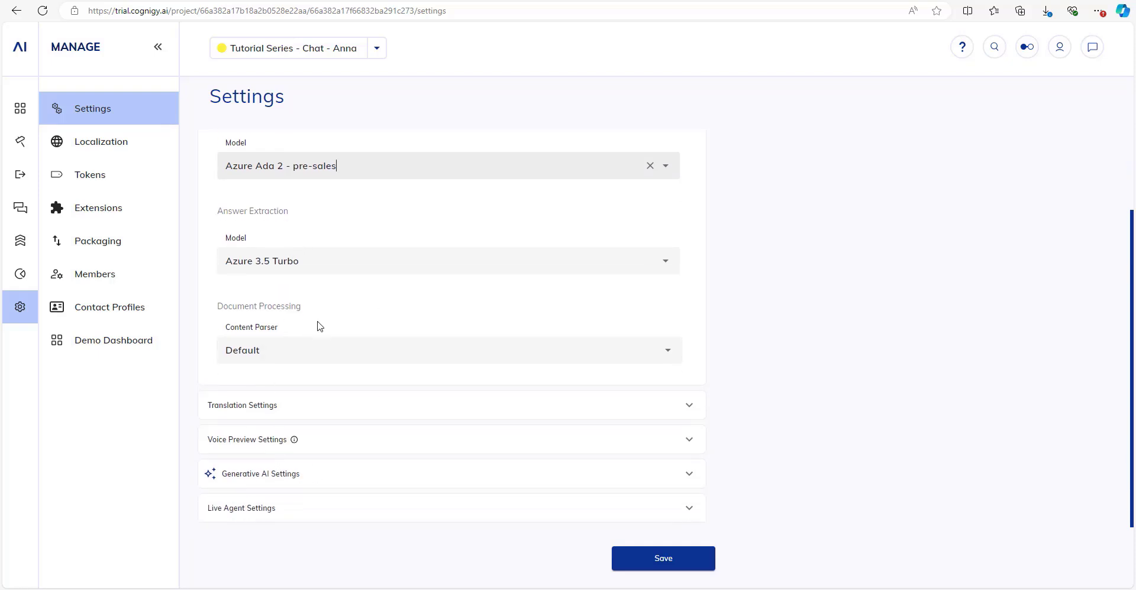
# Keep Azure 3.5 Turbo for the LLM Prompt Node in Generative AI settings and save.
pyautogui.click(281, 476)
pyautogui.scroll(-6, 308, 368)
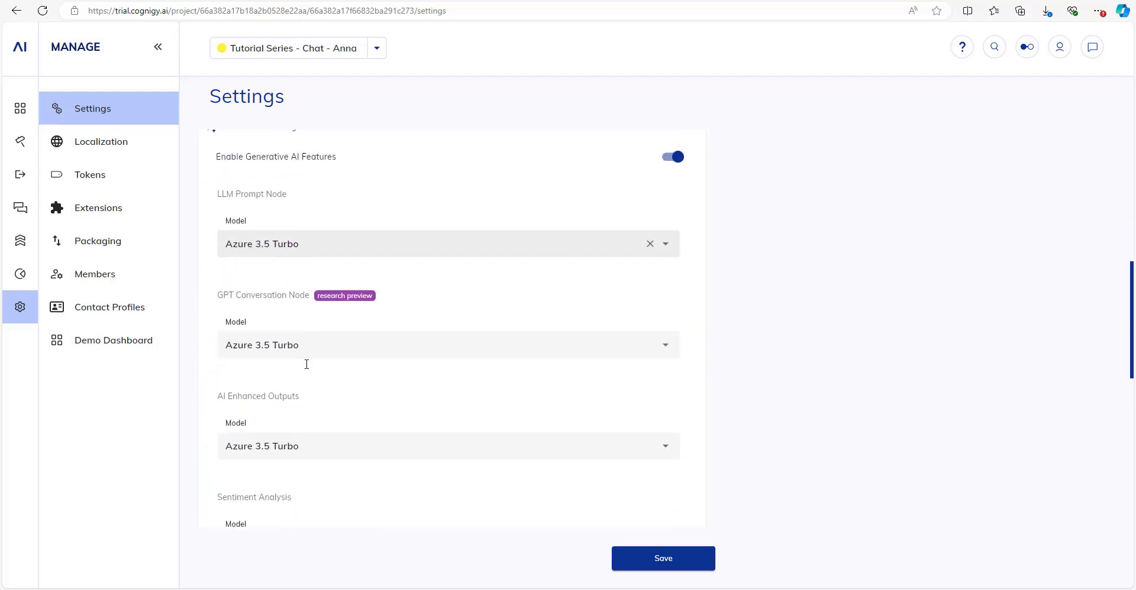
pyautogui.scroll(1, 340, 230)
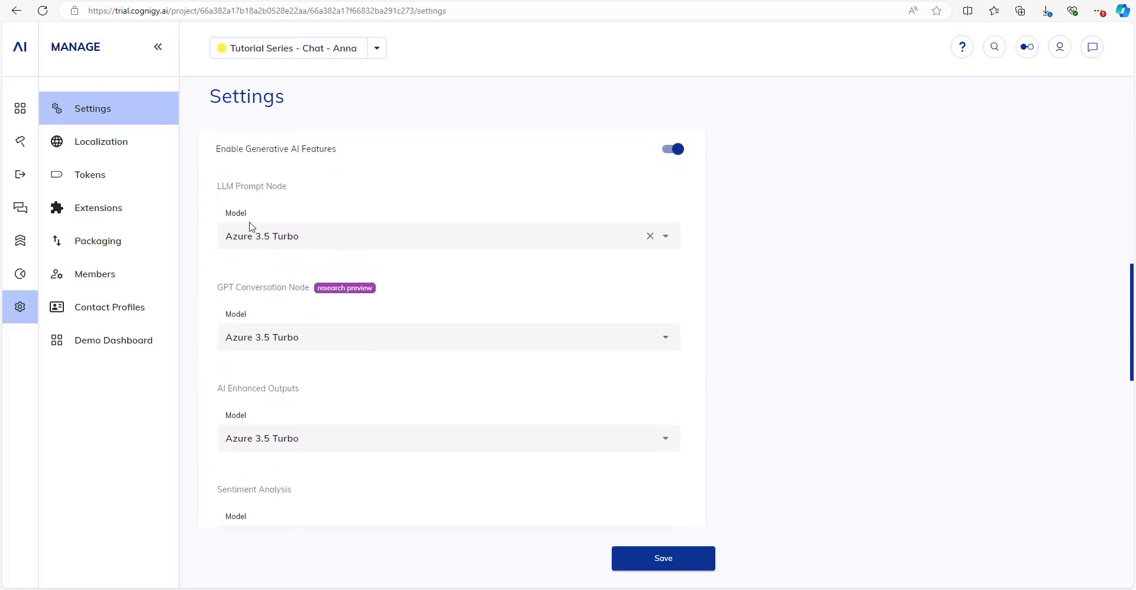
pyautogui.click(304, 234)
pyautogui.click(269, 284)
pyautogui.click(201, 273)
pyautogui.scroll(-3, 260, 361)
pyautogui.scroll(-4, 269, 337)
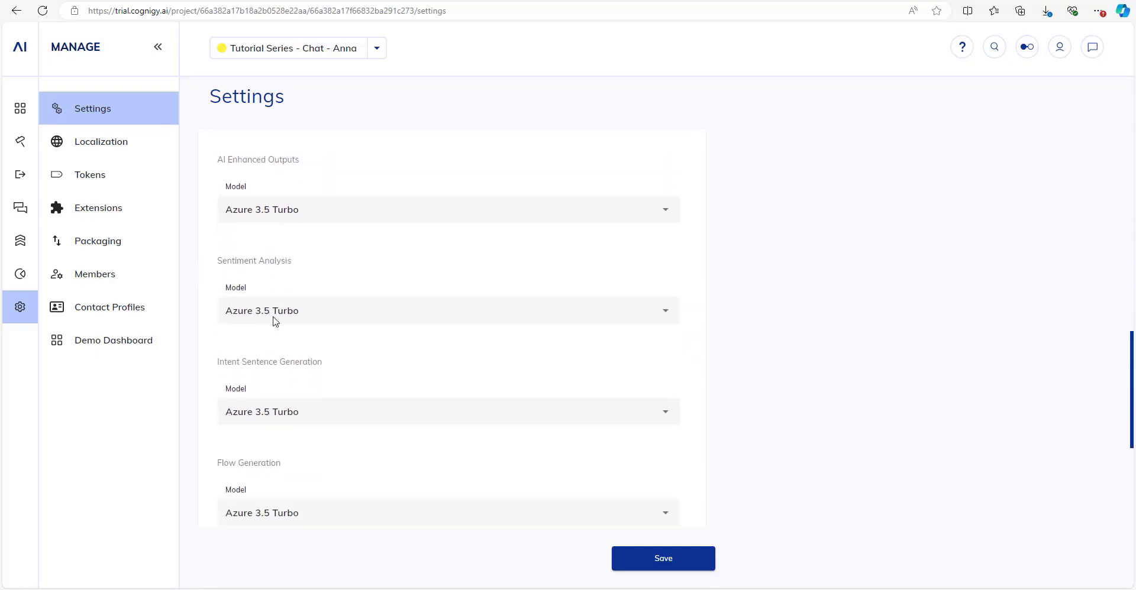
pyautogui.scroll(-2, 274, 316)
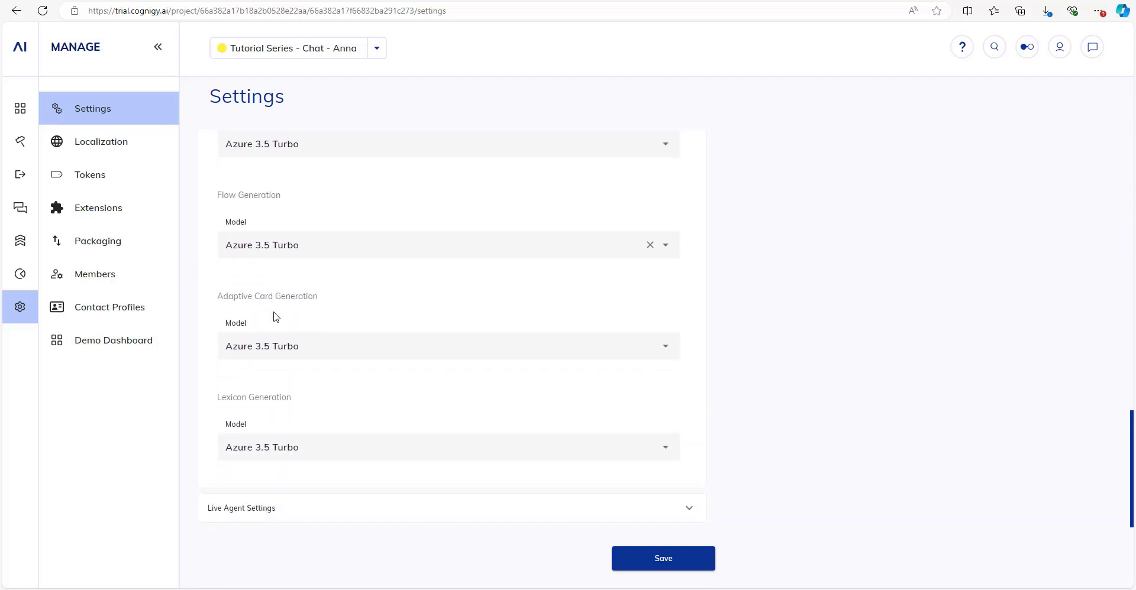
pyautogui.scroll(10, 274, 316)
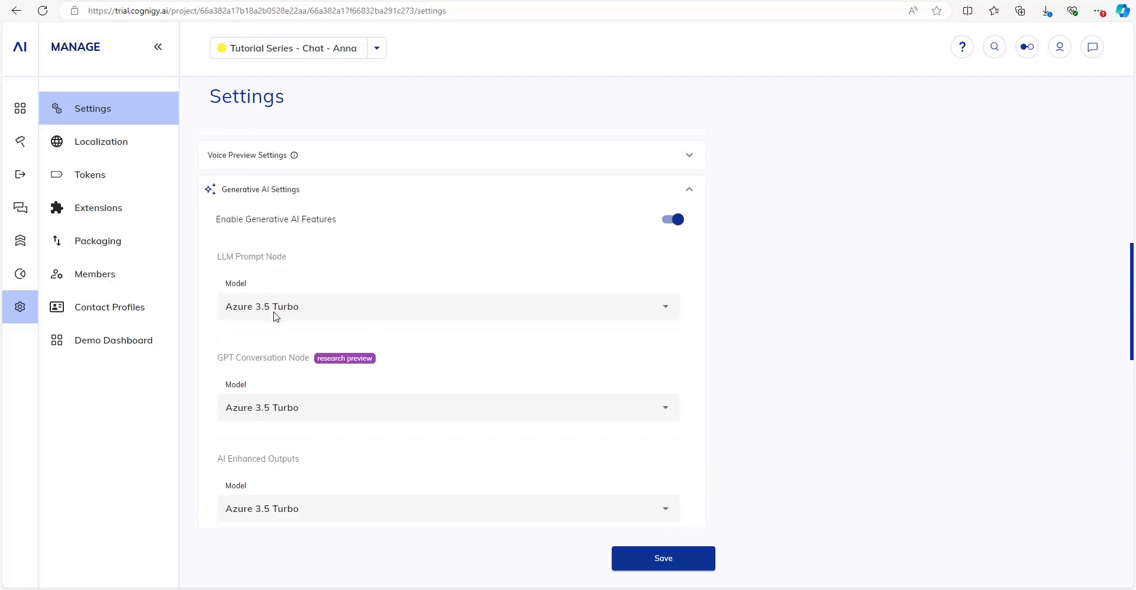
pyautogui.click(648, 557)
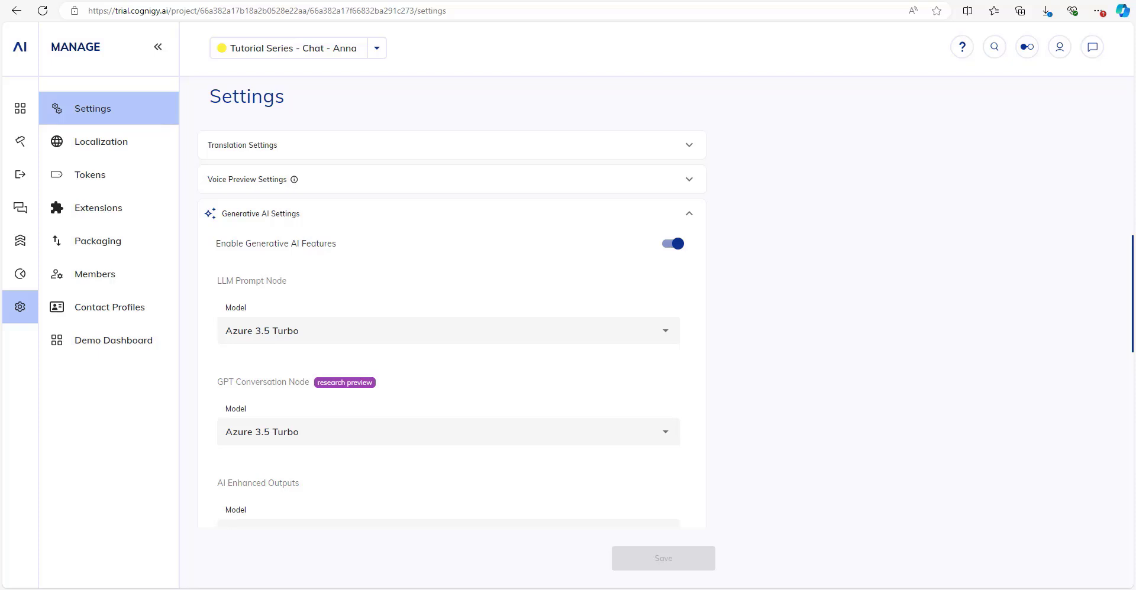
pyautogui.moveTo(24, 147)
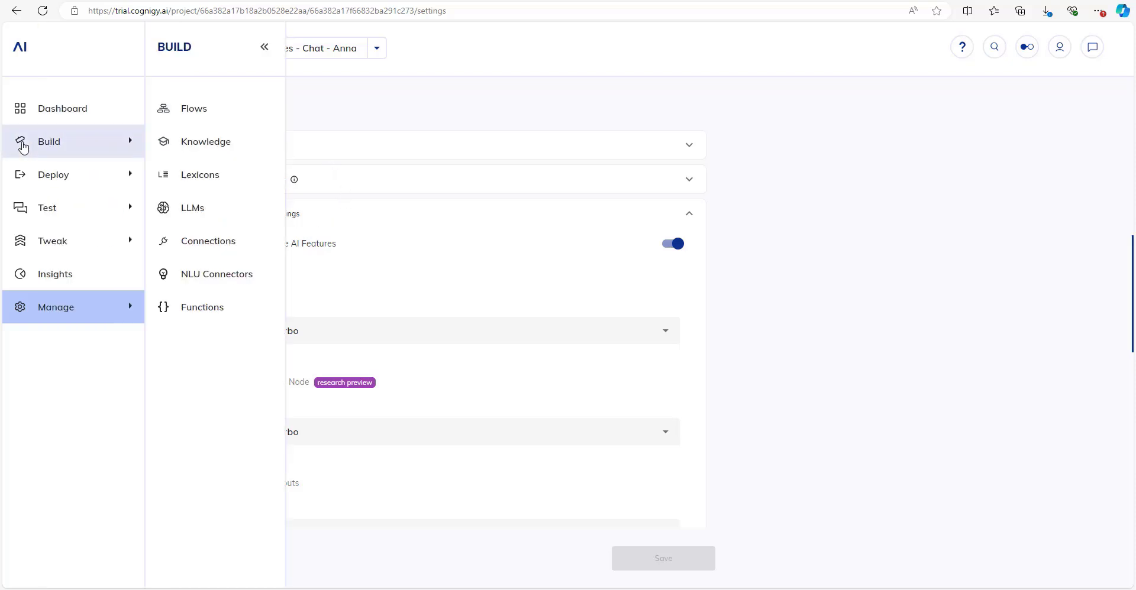
pyautogui.click(210, 118)
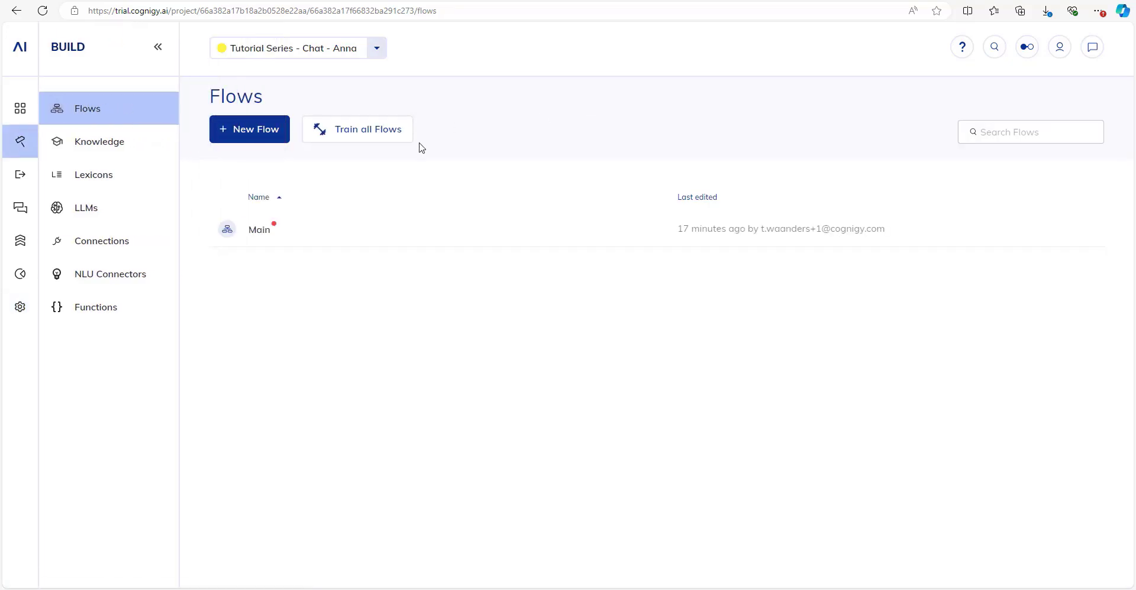
pyautogui.click(330, 237)
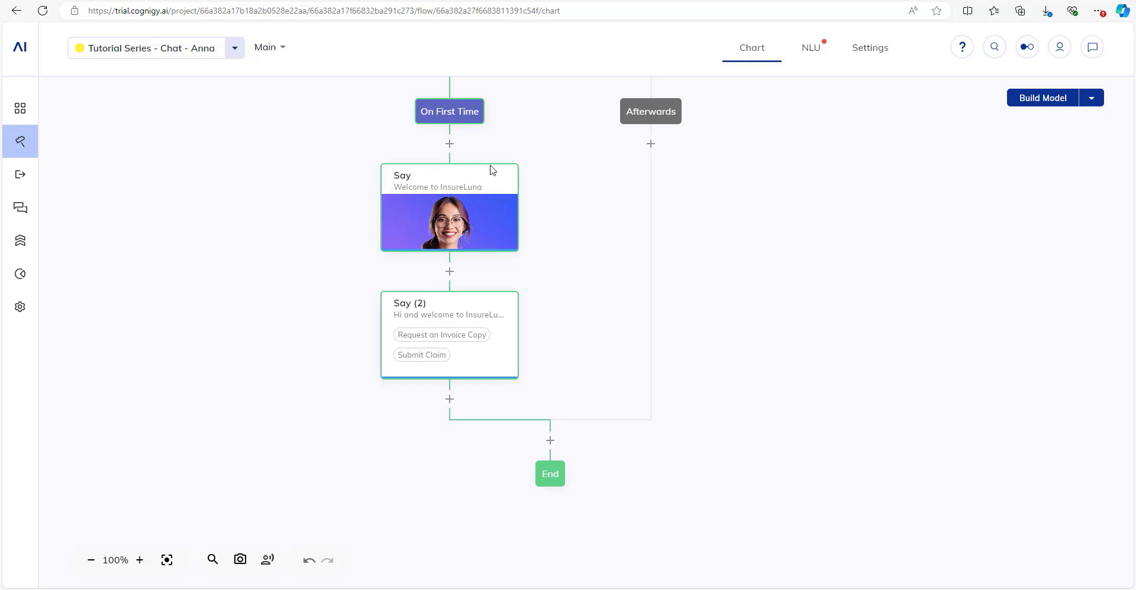
pyautogui.moveTo(773, 223); pyautogui.dragTo(637, 331)
pyautogui.scroll(-1, 639, 329)
pyautogui.scroll(-1, 573, 391)
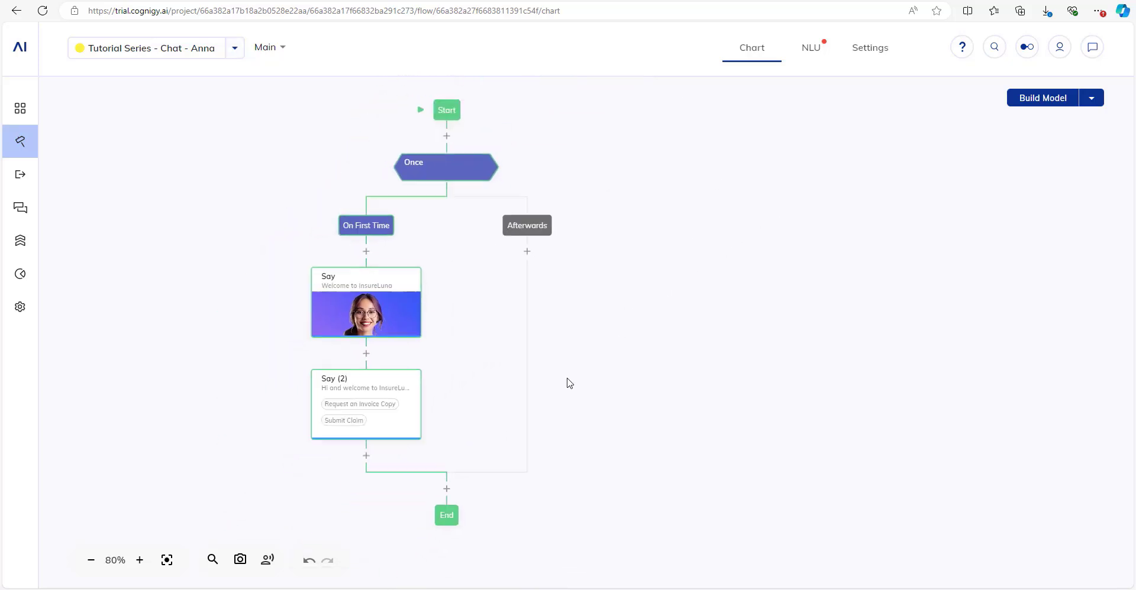
# Start a new intent named 'Submit Claim', described as a user submitting a property, car or travel insurance claim.
pyautogui.click(813, 51)
pyautogui.click(263, 154)
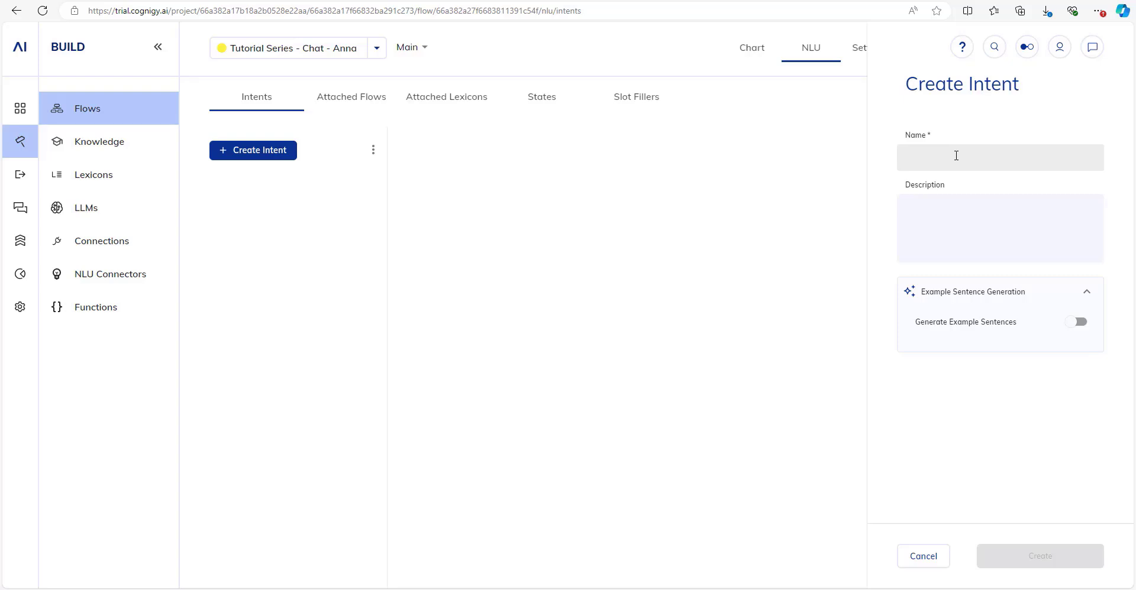
pyautogui.write('Submit')
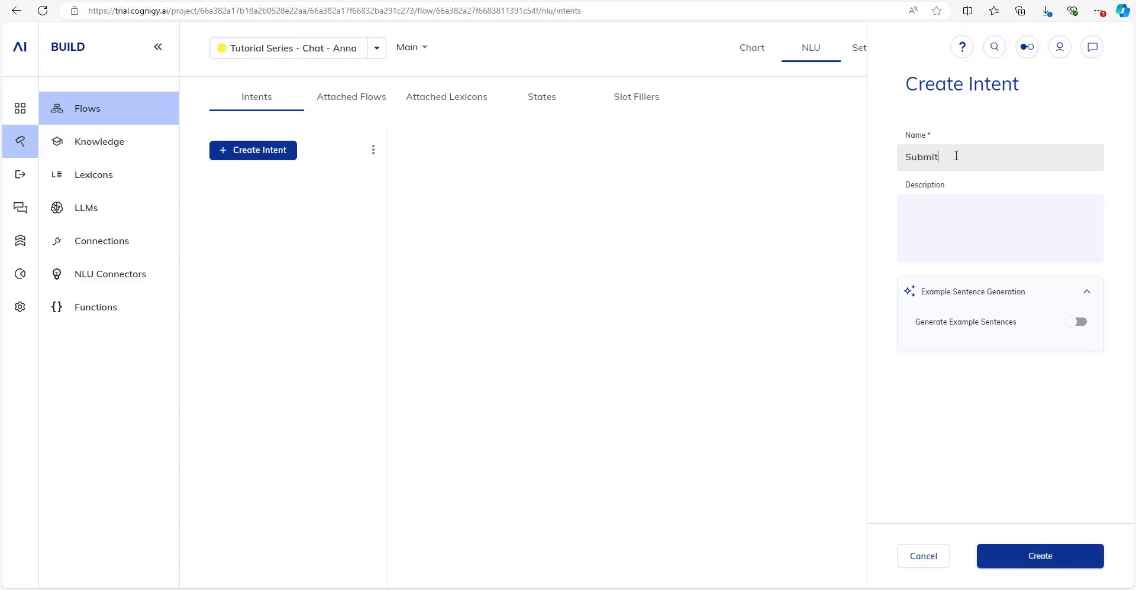
pyautogui.write(' Claim')
pyautogui.press('Tab')
pyautogui.write('A user wan')
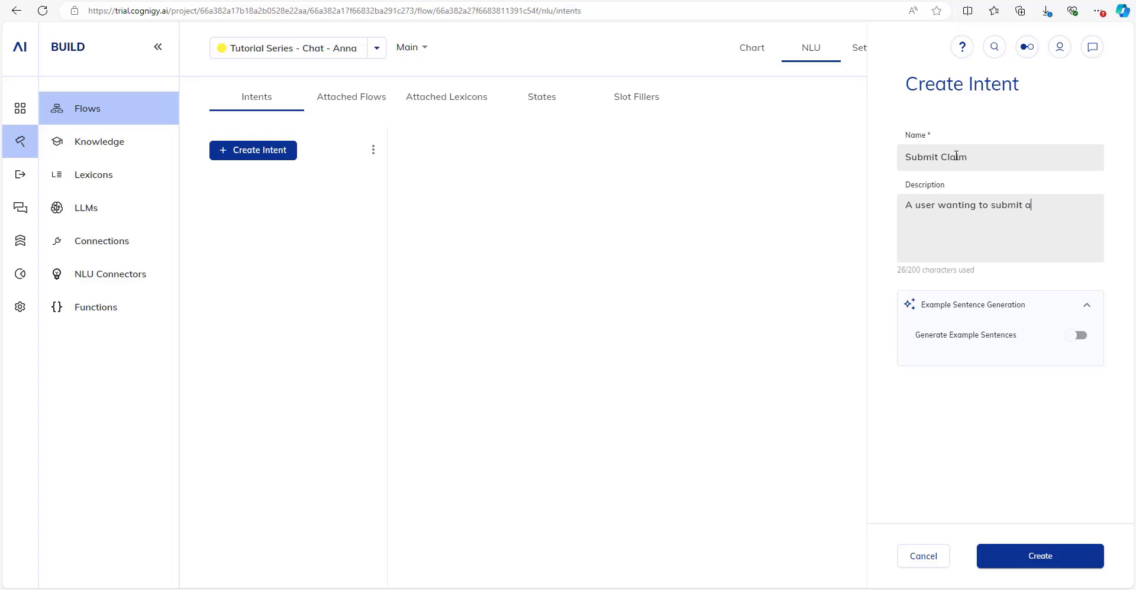
pyautogui.write('ting to submit a claim for their po')
pyautogui.write('operty, car')
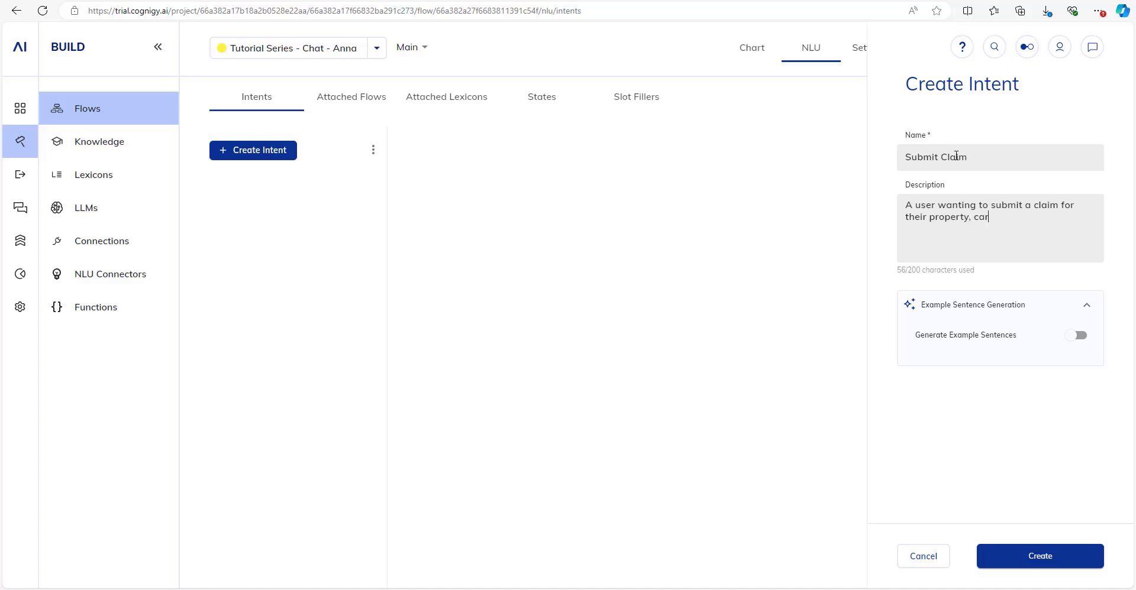
pyautogui.write('l insurance.')
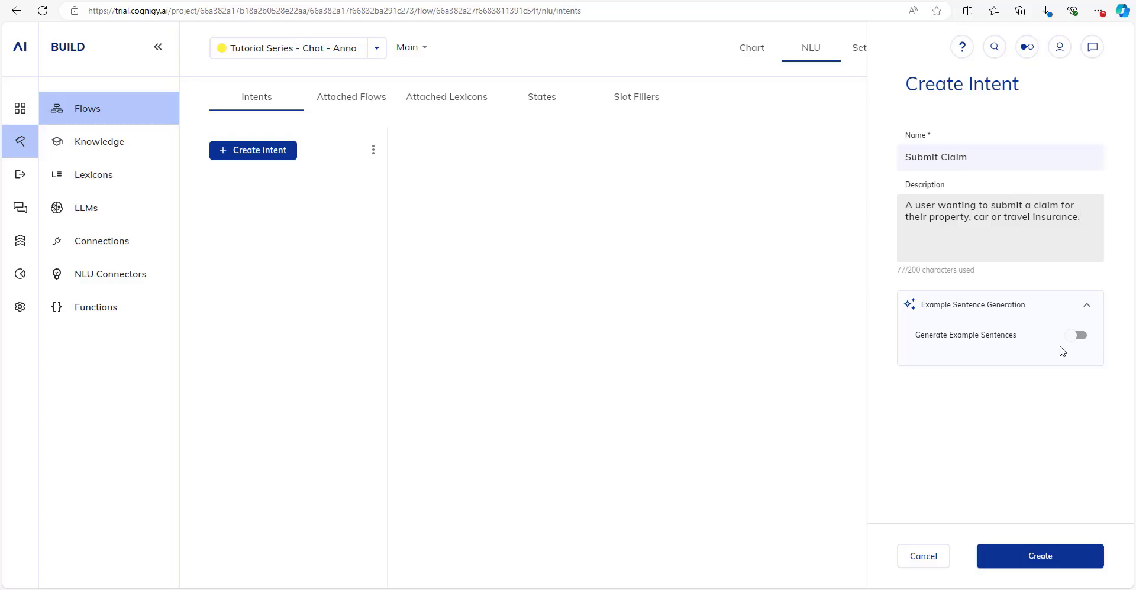
# Have seven example sentences generated and create the Submit Claim intent.
pyautogui.click(1077, 335)
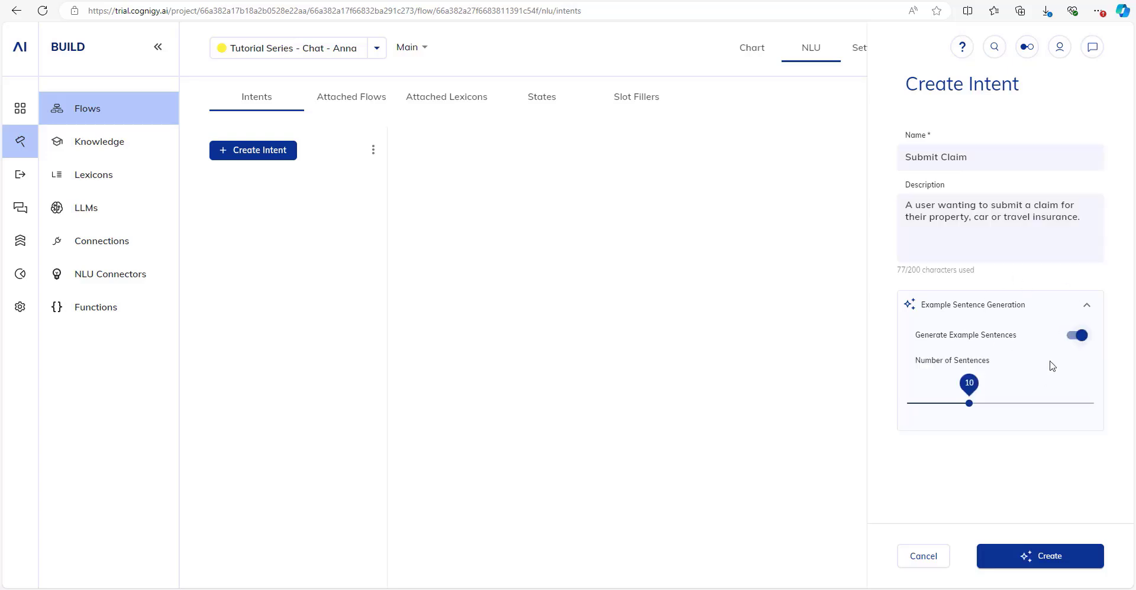
pyautogui.moveTo(969, 403); pyautogui.dragTo(937, 400)
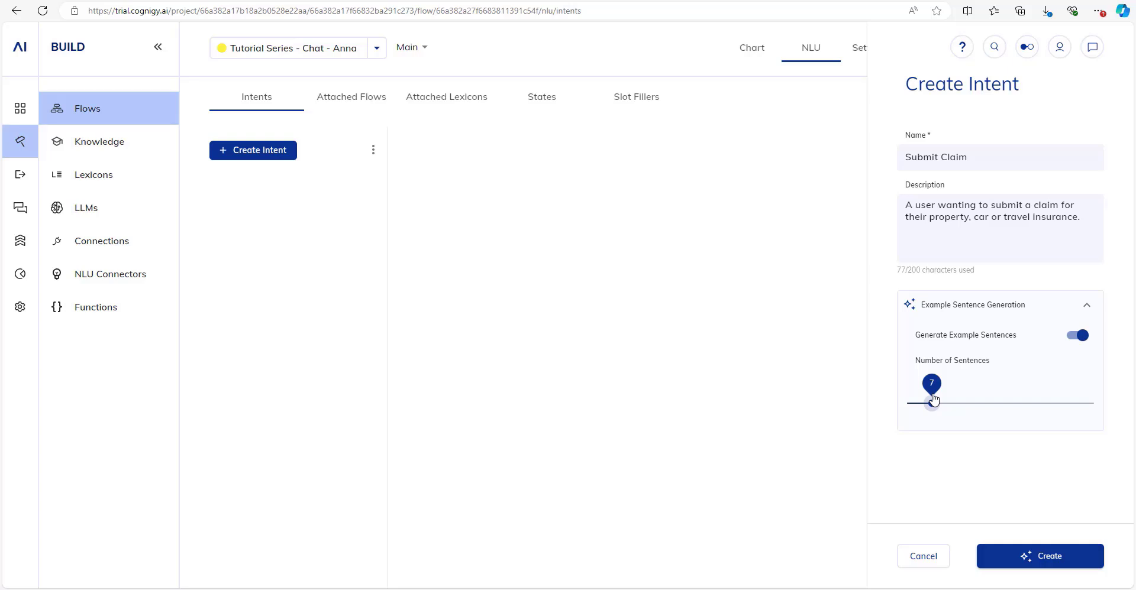
pyautogui.click(1025, 556)
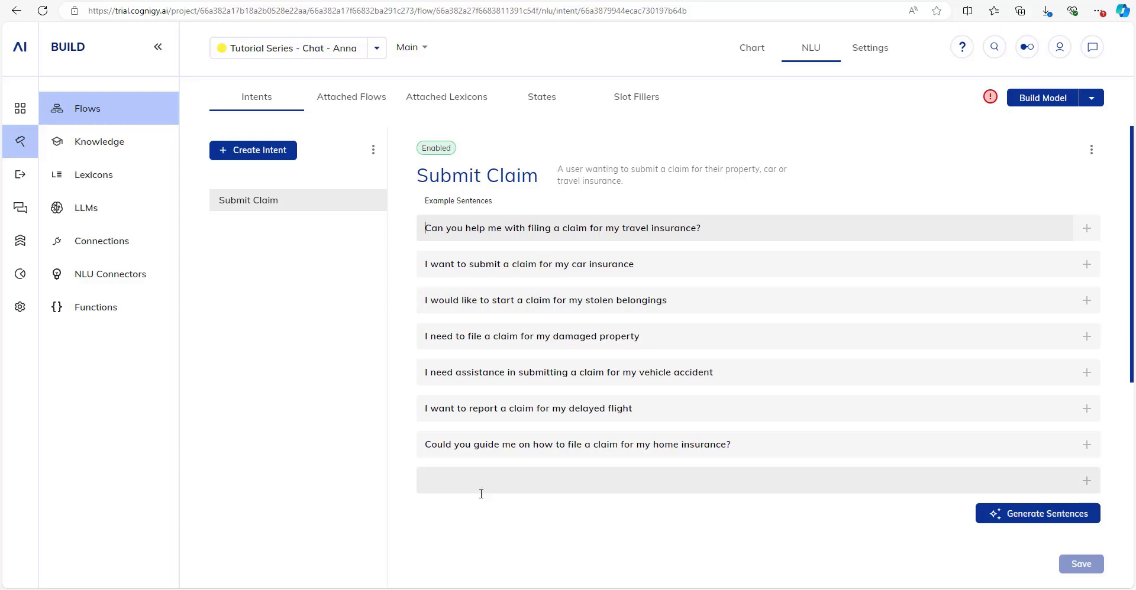
pyautogui.click(222, 149)
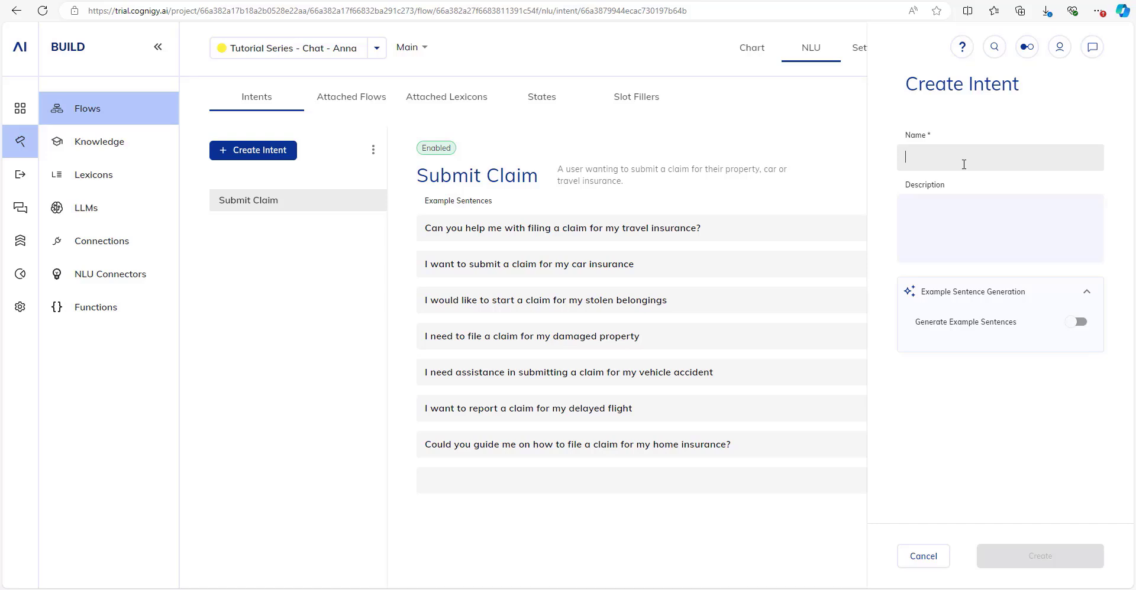
# Create 'Request Invoice Copy' ('A user requesting a copy of their invoice') with eight generated sentences, then build the model.
pyautogui.write('Requ')
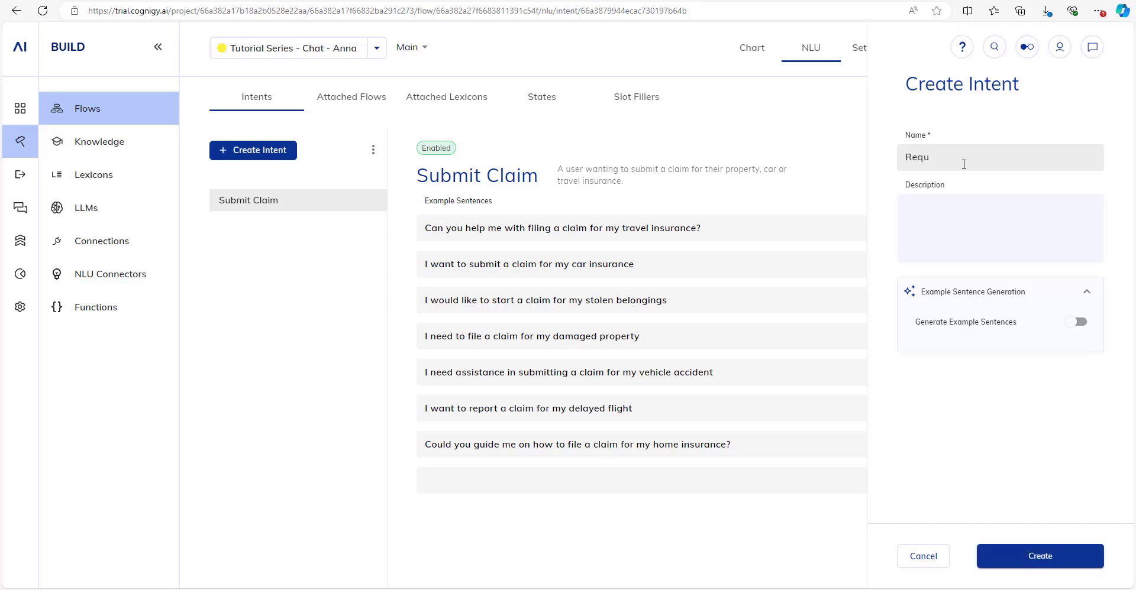
pyautogui.write('est Invoice Copy')
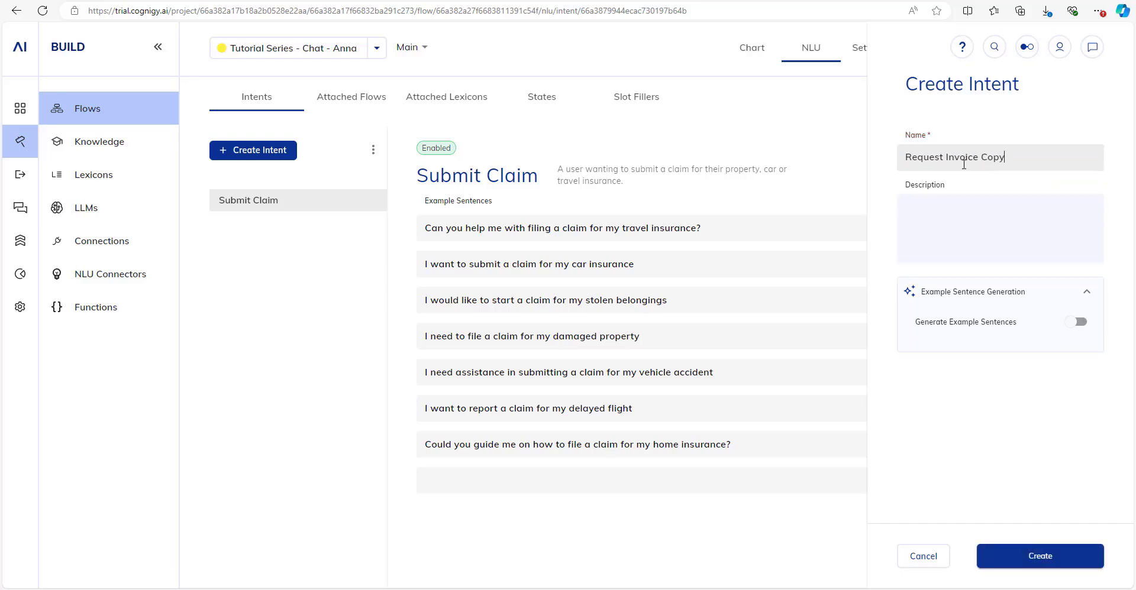
pyautogui.press('Tab')
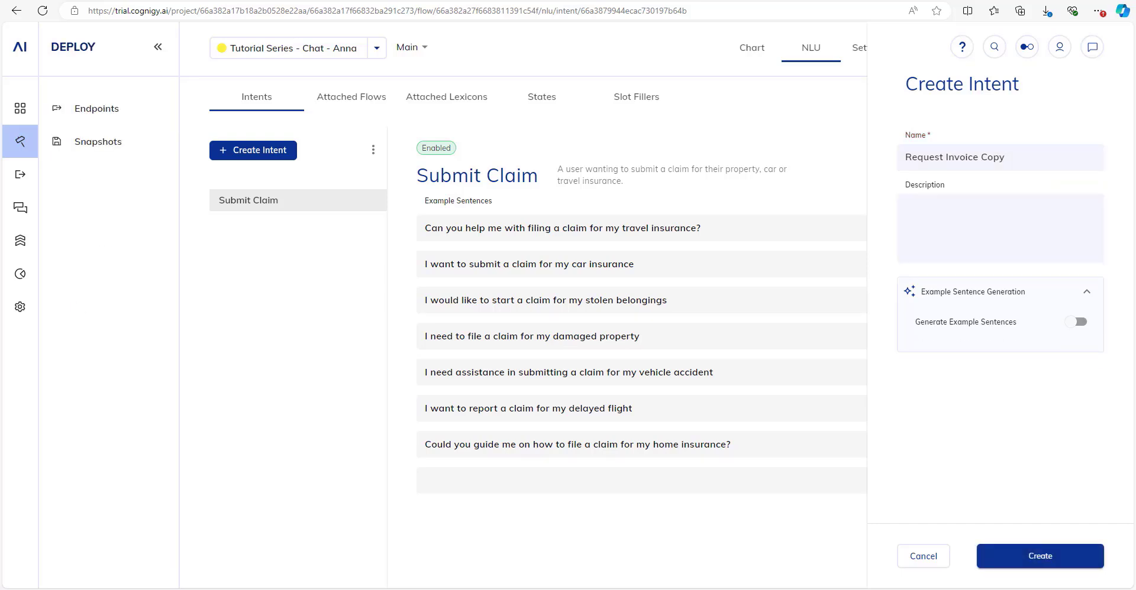
pyautogui.click(973, 218)
pyautogui.write('A ')
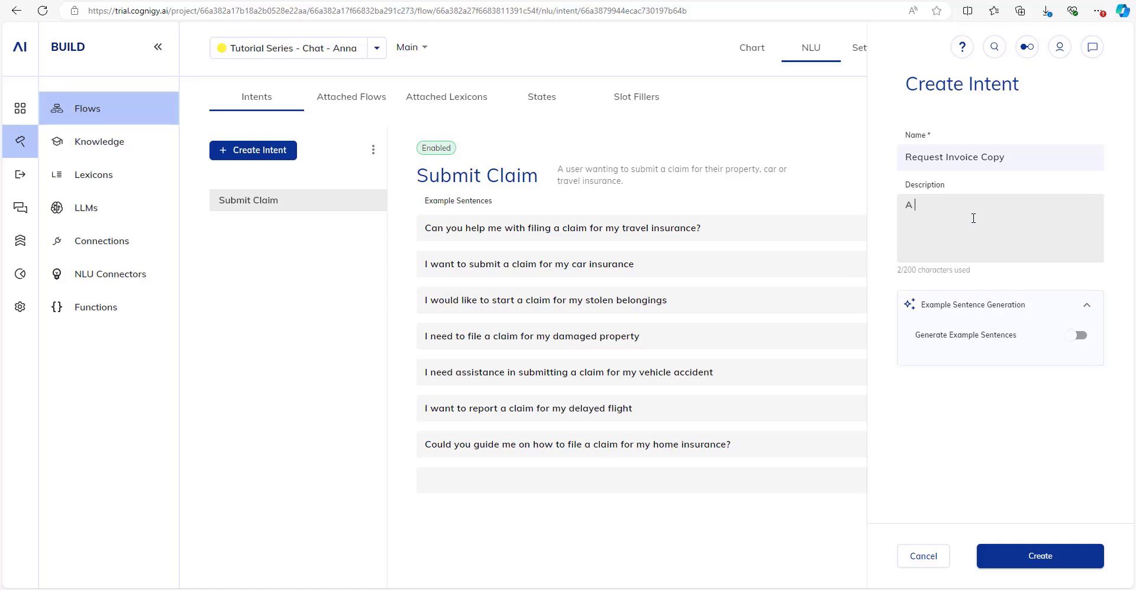
pyautogui.write('user requesting a co')
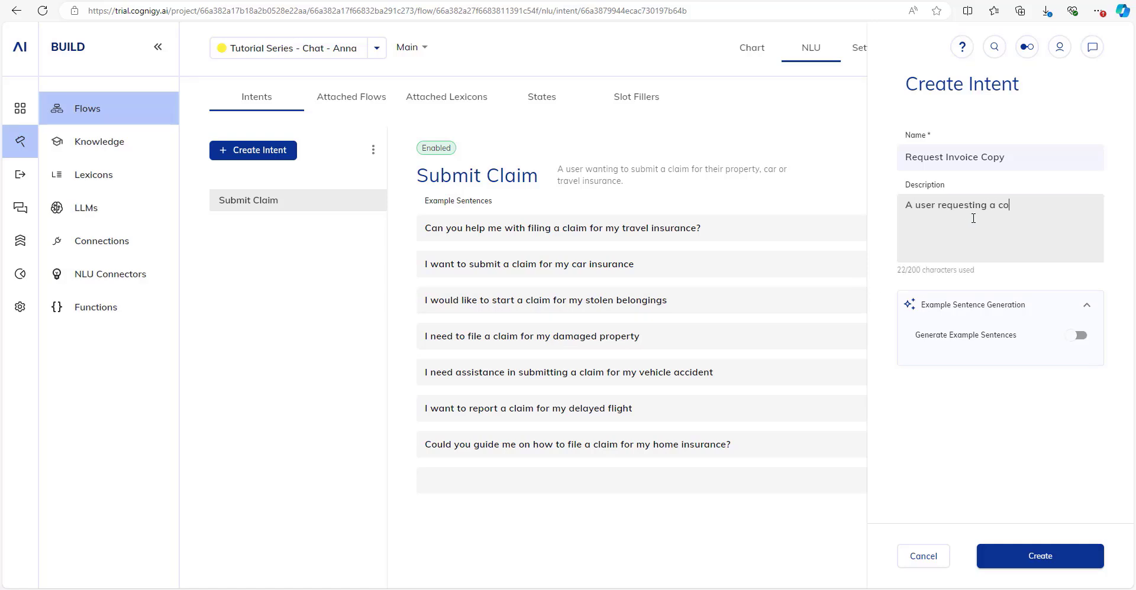
pyautogui.write('py of their invoice.')
pyautogui.click(1078, 335)
pyautogui.moveTo(966, 403)
pyautogui.mouseDown()
pyautogui.moveTo(934, 400)
pyautogui.moveTo(944, 401)
pyautogui.mouseUp()
pyautogui.click(1047, 562)
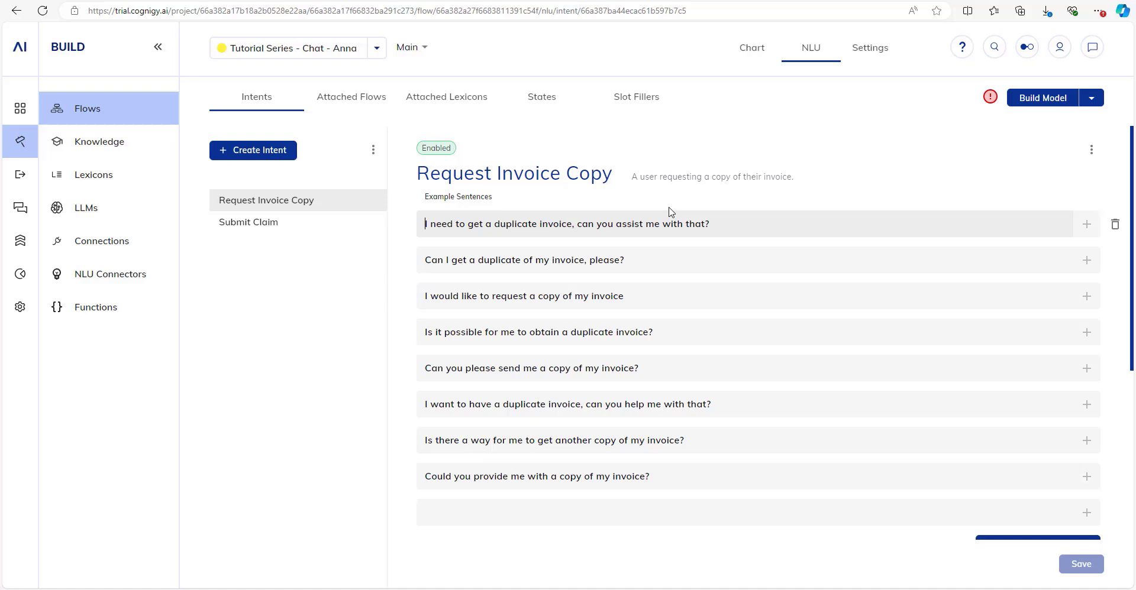
pyautogui.click(1046, 104)
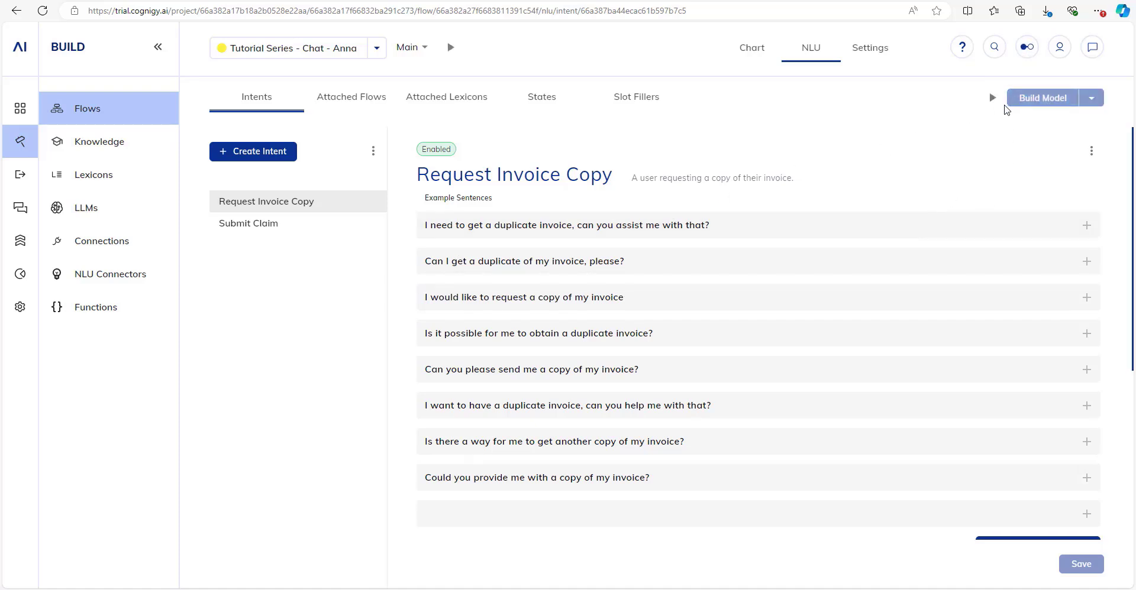
# Confirm the intent model build succeeded and view Submit Claim's example sentences.
pyautogui.click(1027, 47)
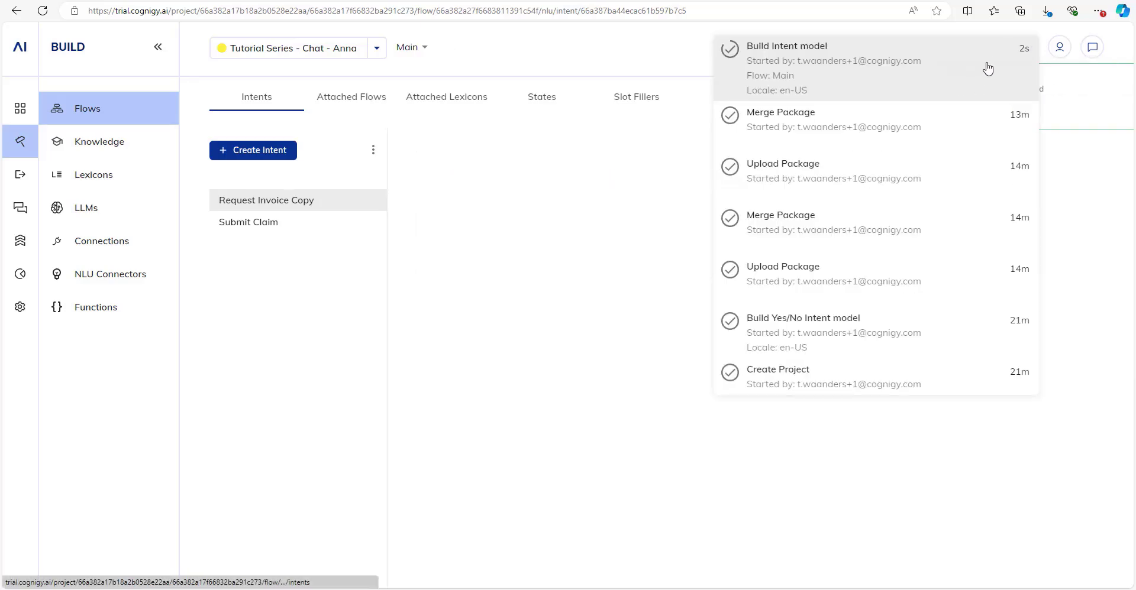
pyautogui.click(632, 45)
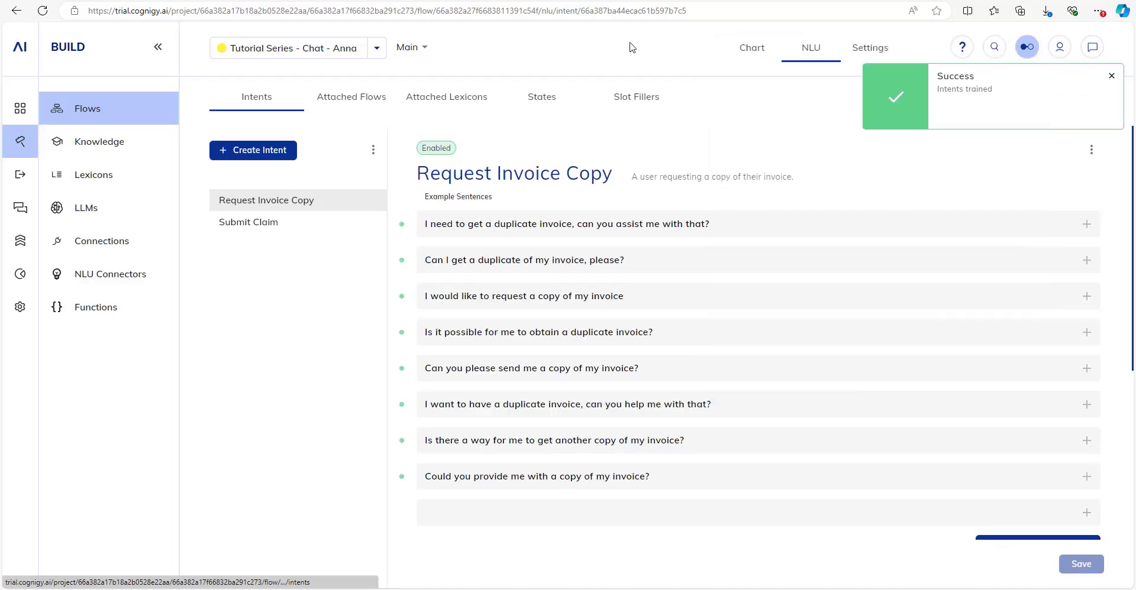
pyautogui.click(1111, 77)
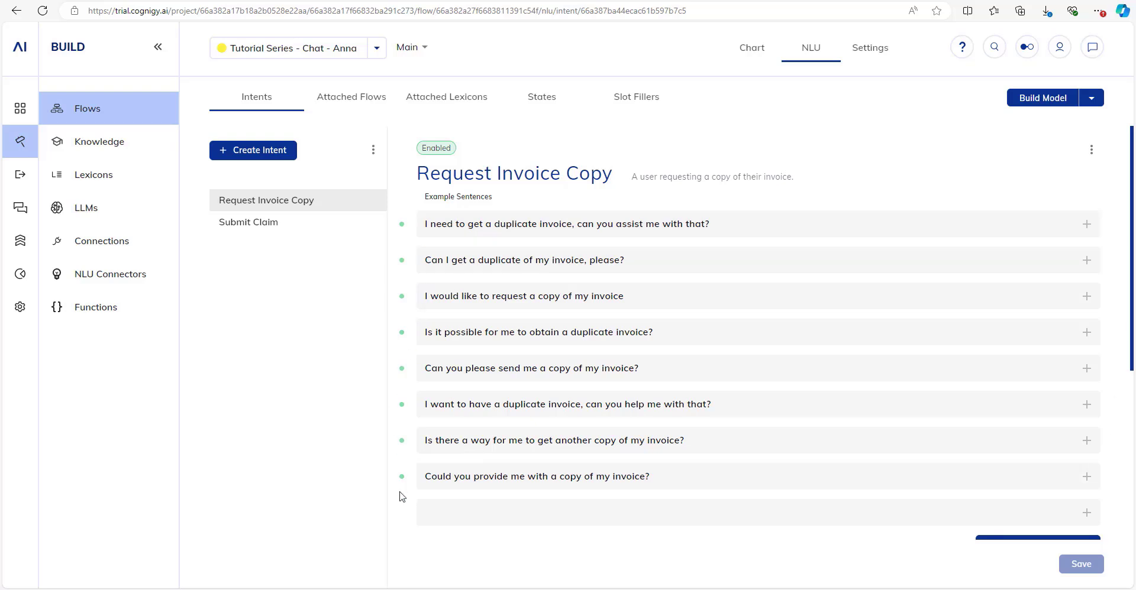
pyautogui.click(298, 233)
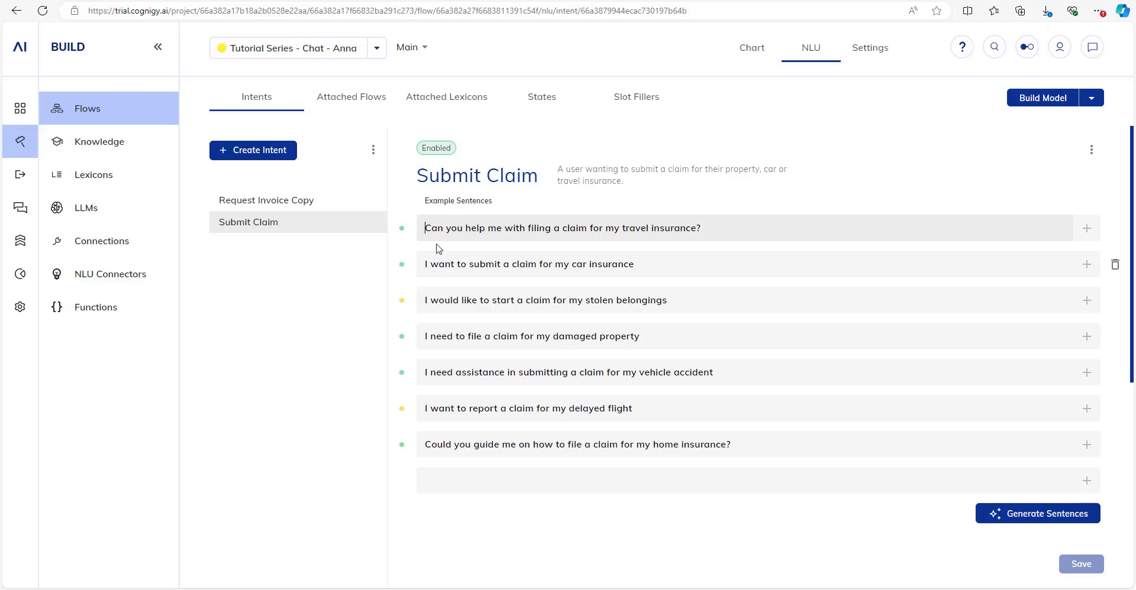
# Add a Lookup node under the Afterwards branch of the Main flow.
pyautogui.click(754, 53)
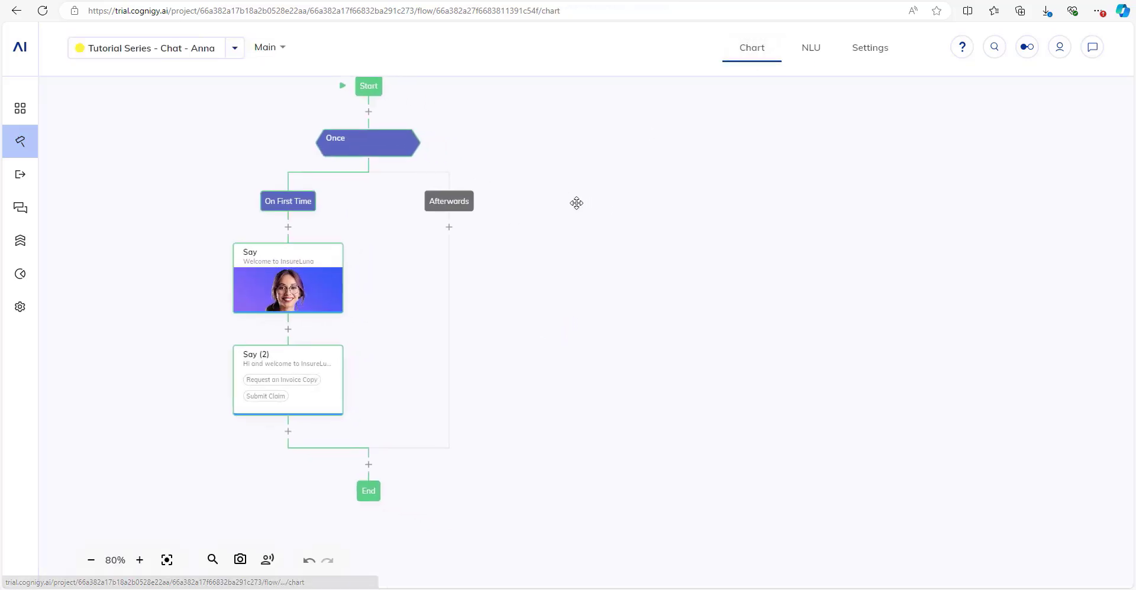
pyautogui.click(449, 227)
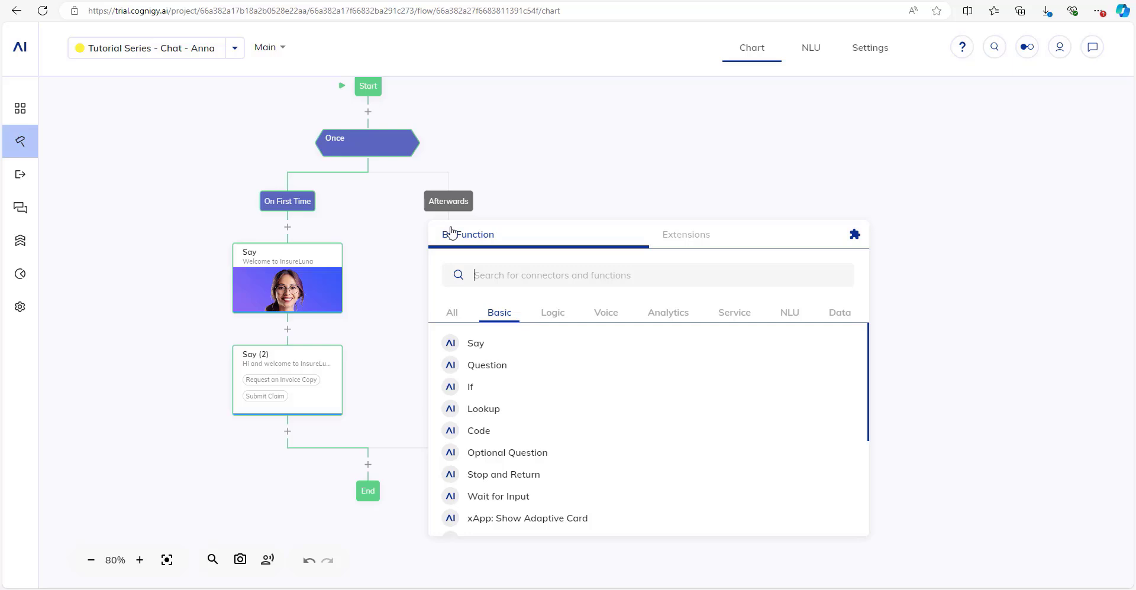
pyautogui.click(549, 313)
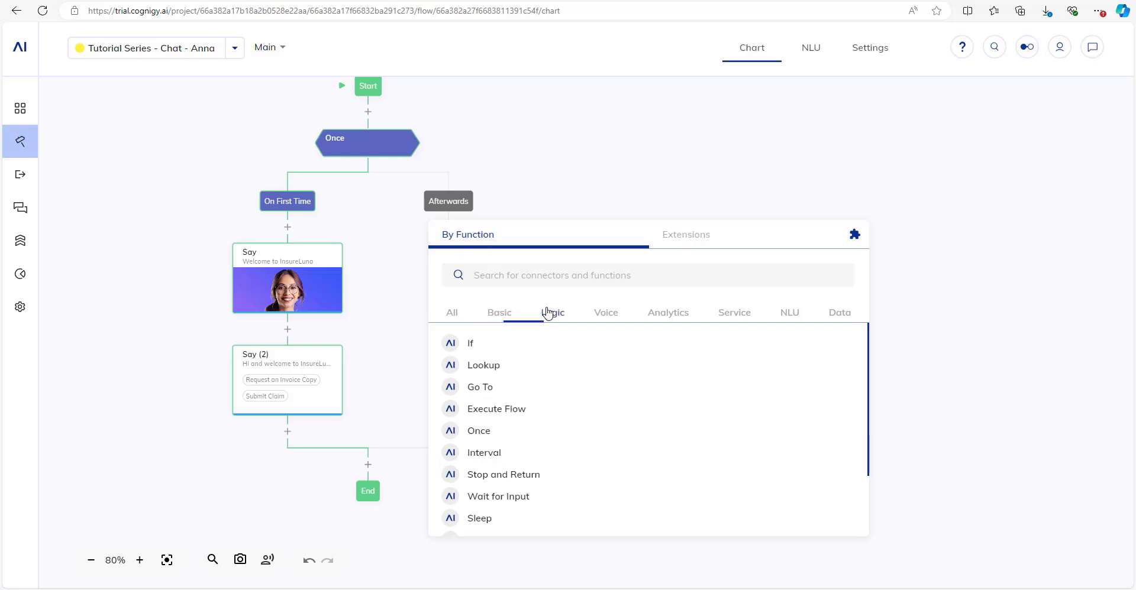
pyautogui.click(512, 373)
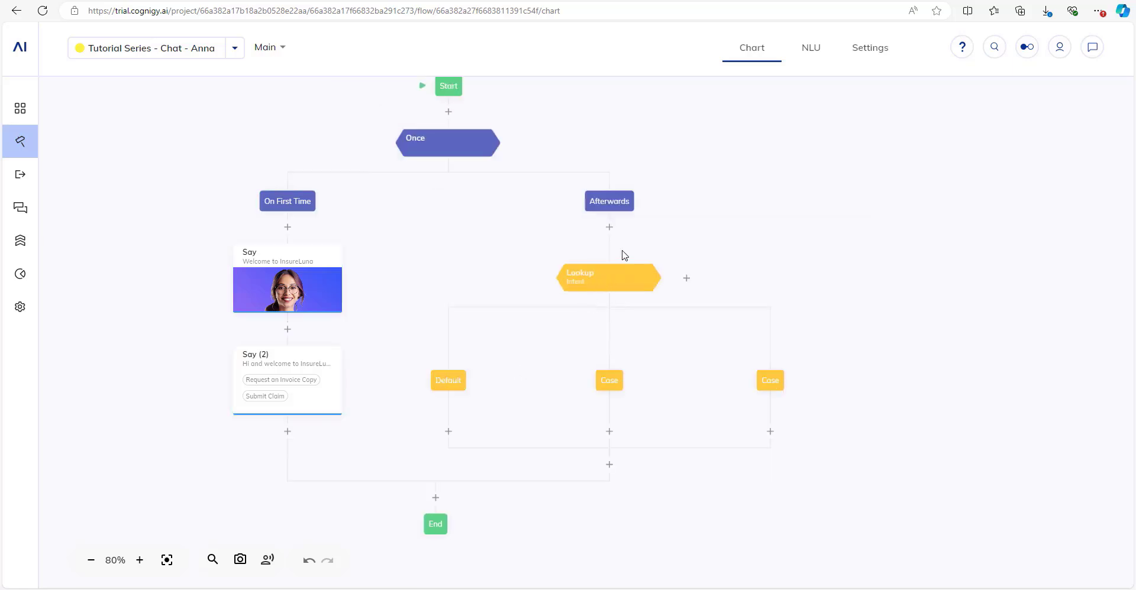
pyautogui.click(609, 228)
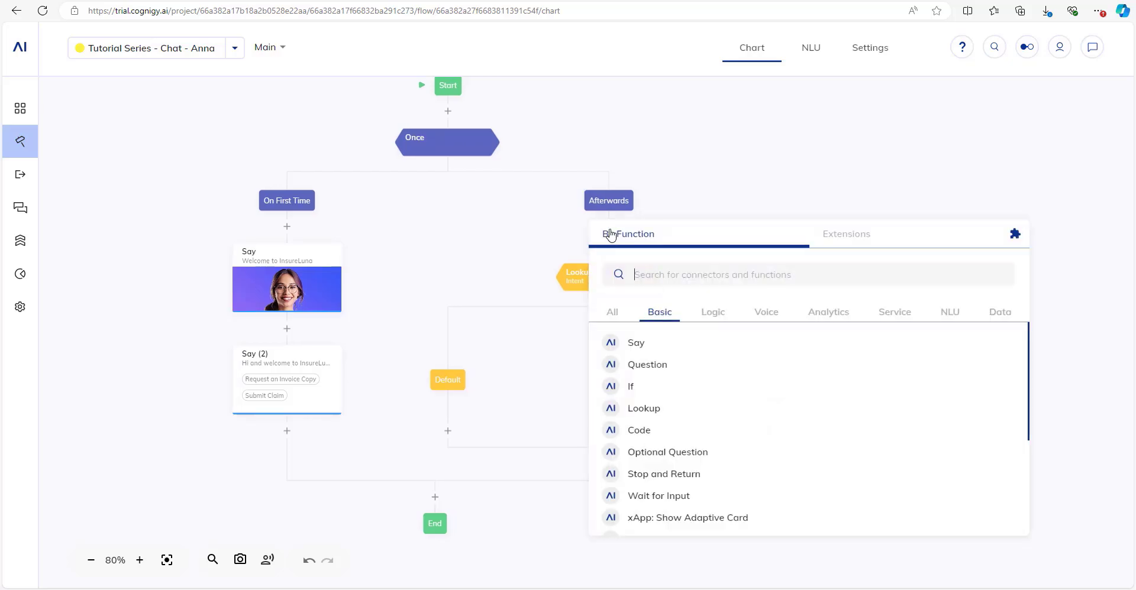
pyautogui.click(722, 322)
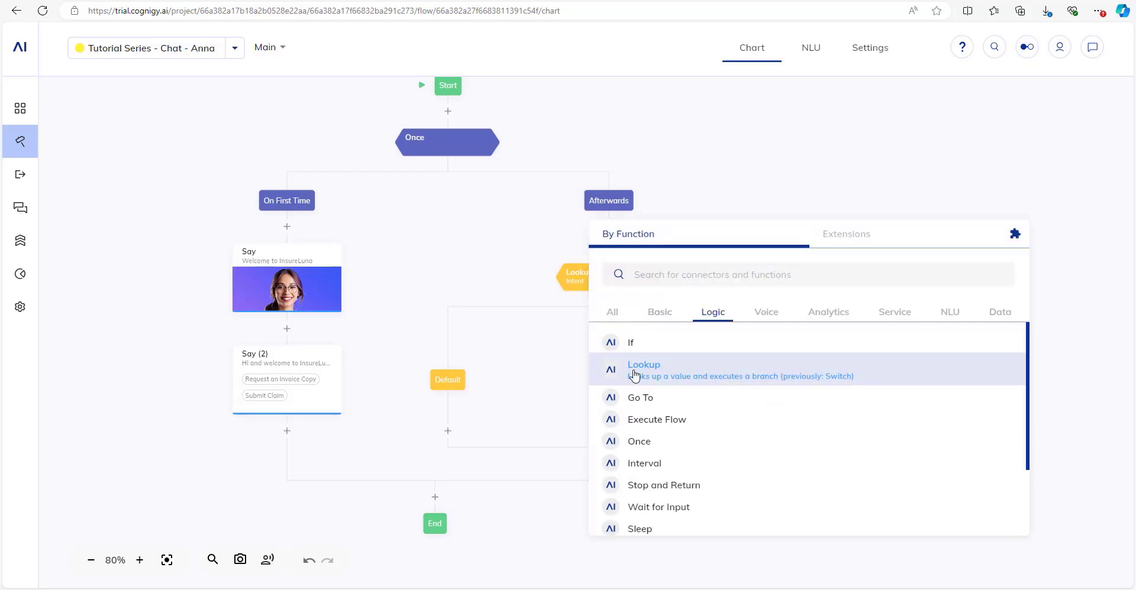
pyautogui.click(536, 281)
pyautogui.scroll(1, 553, 288)
pyautogui.moveTo(731, 220); pyautogui.dragTo(715, 249)
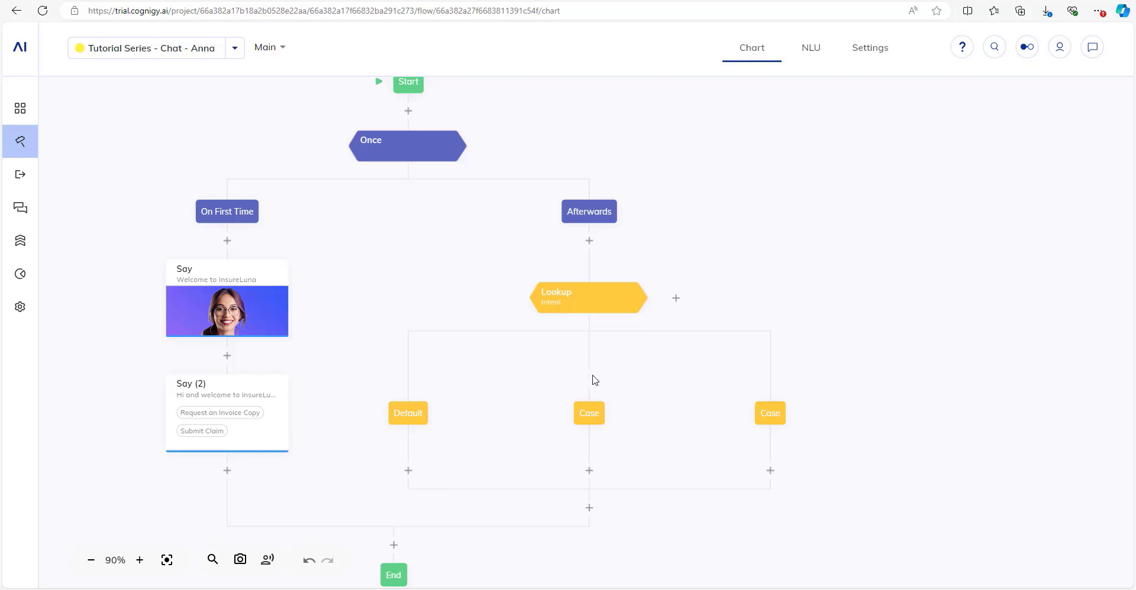
# Assign the two Lookup cases the intents Request Invoice Copy and Submit Claim and save them.
pyautogui.click(594, 418)
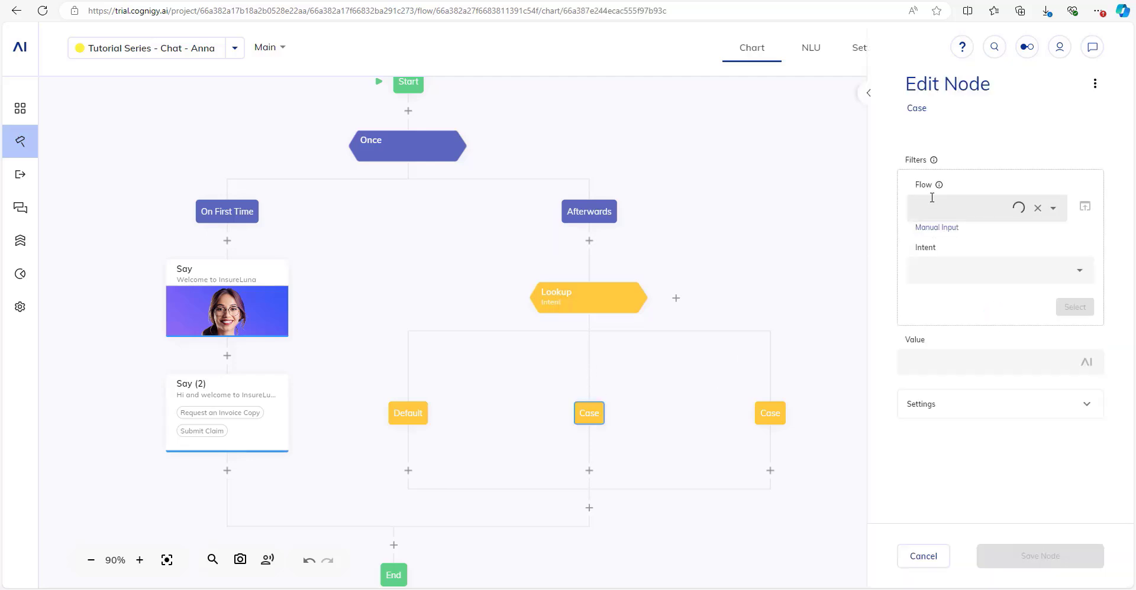
pyautogui.click(946, 273)
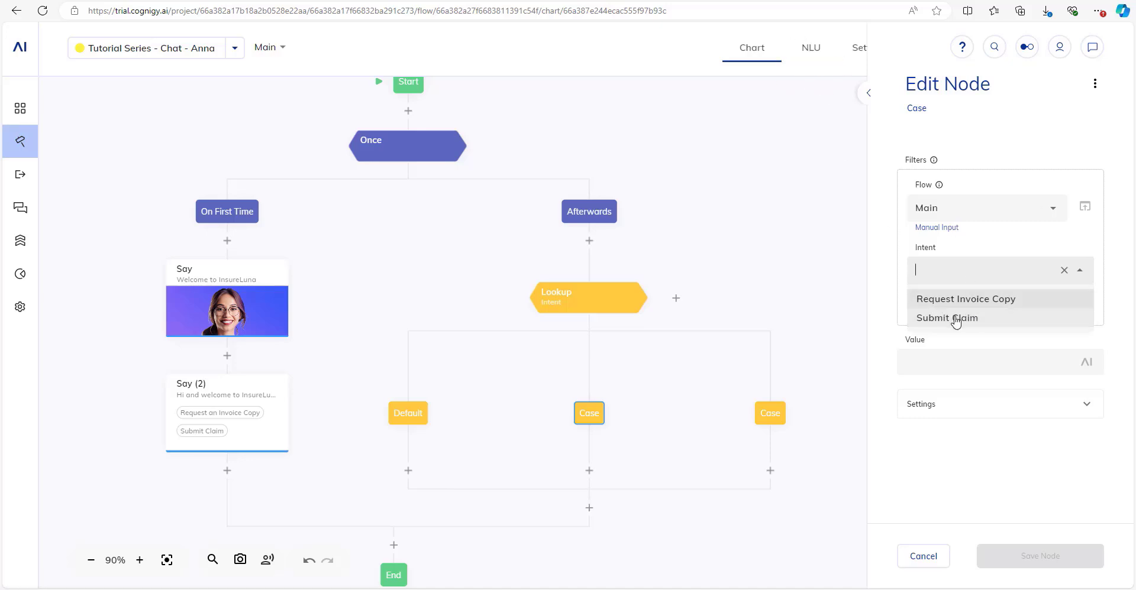
pyautogui.click(965, 299)
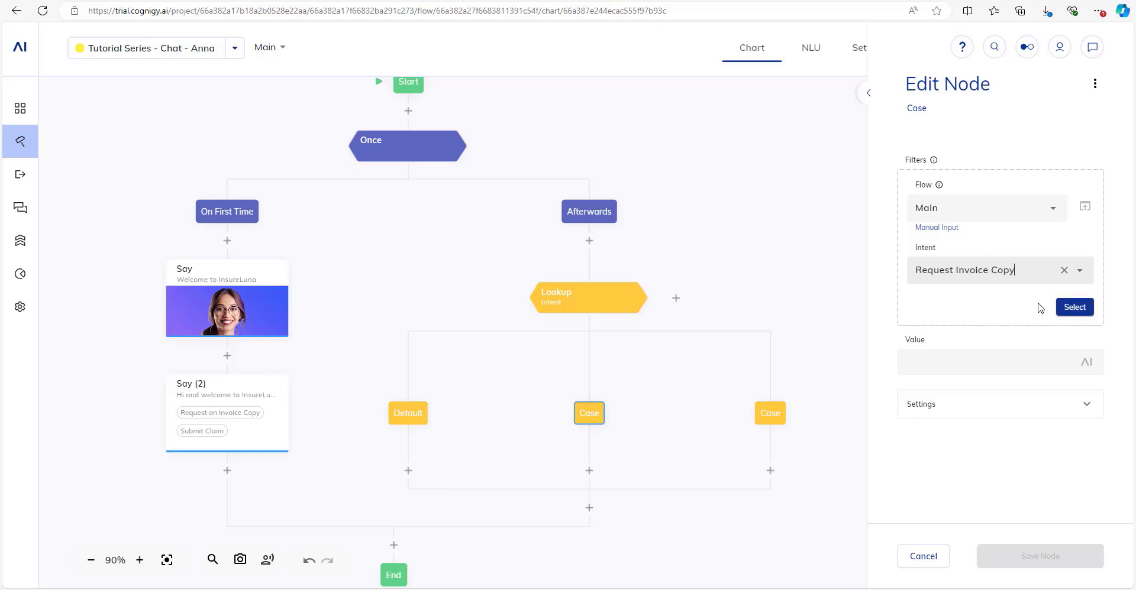
pyautogui.click(1075, 307)
pyautogui.click(1042, 555)
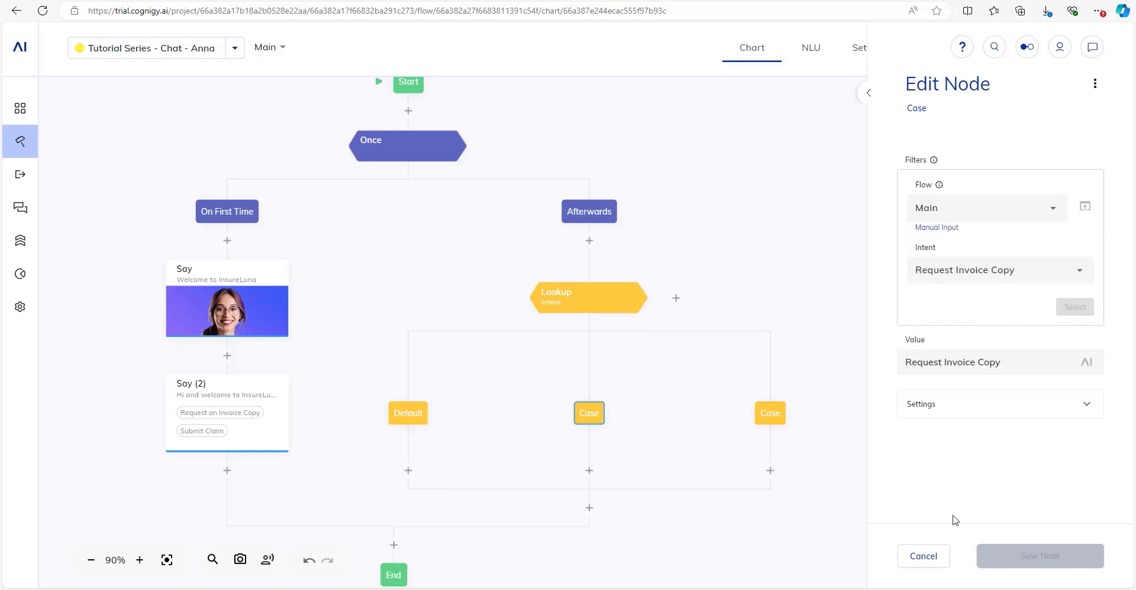
pyautogui.click(777, 421)
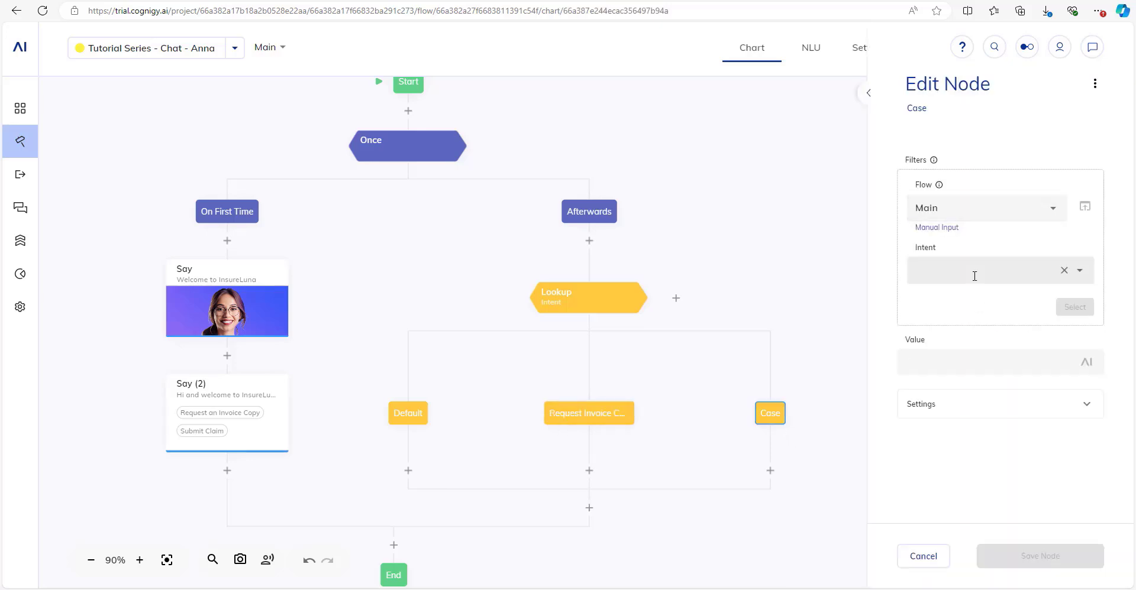
pyautogui.click(975, 276)
pyautogui.click(963, 320)
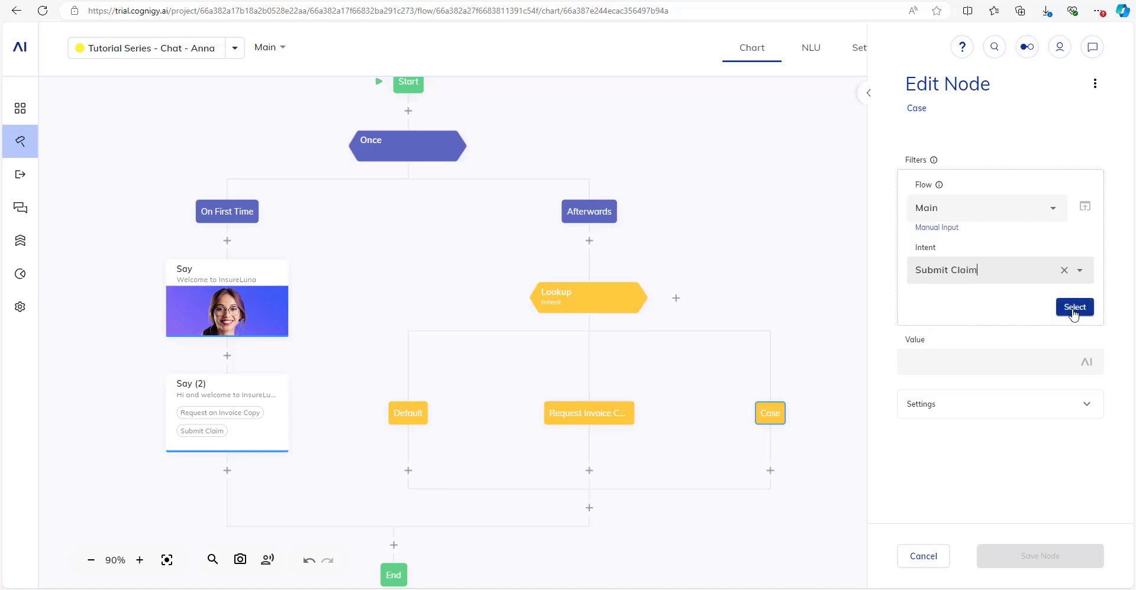
pyautogui.click(1074, 307)
pyautogui.click(1017, 554)
pyautogui.scroll(-2, 730, 285)
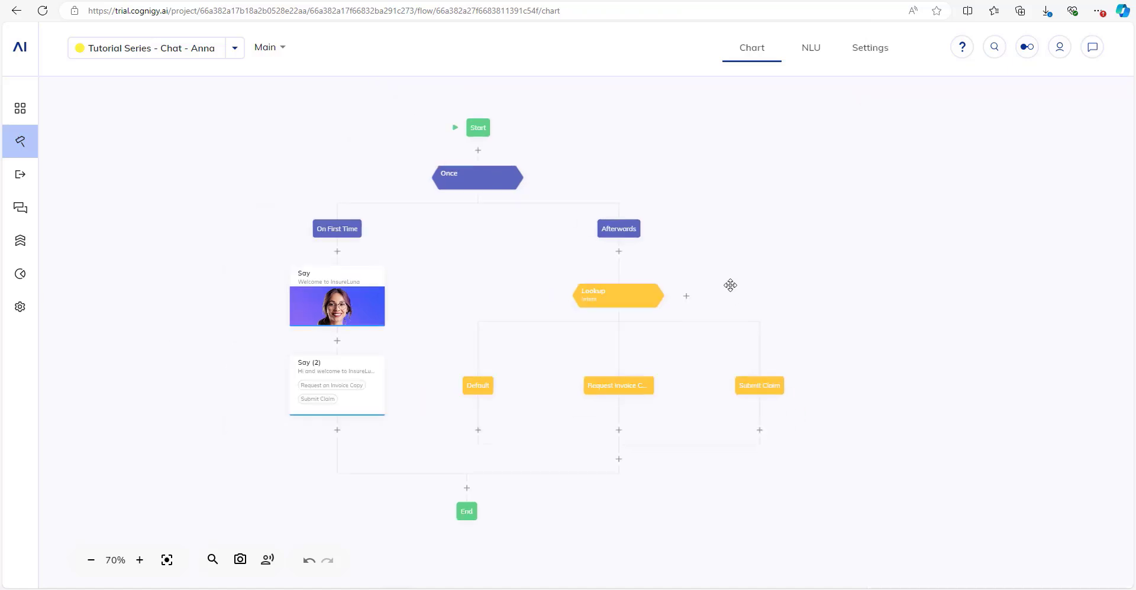
pyautogui.moveTo(730, 286); pyautogui.dragTo(778, 281)
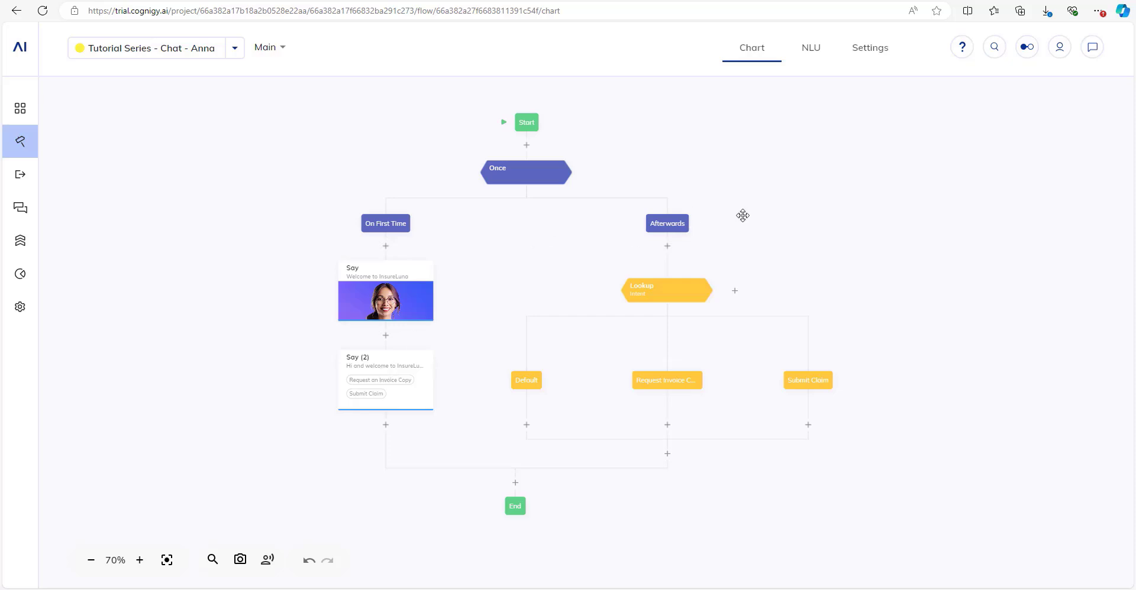
pyautogui.scroll(1, 702, 217)
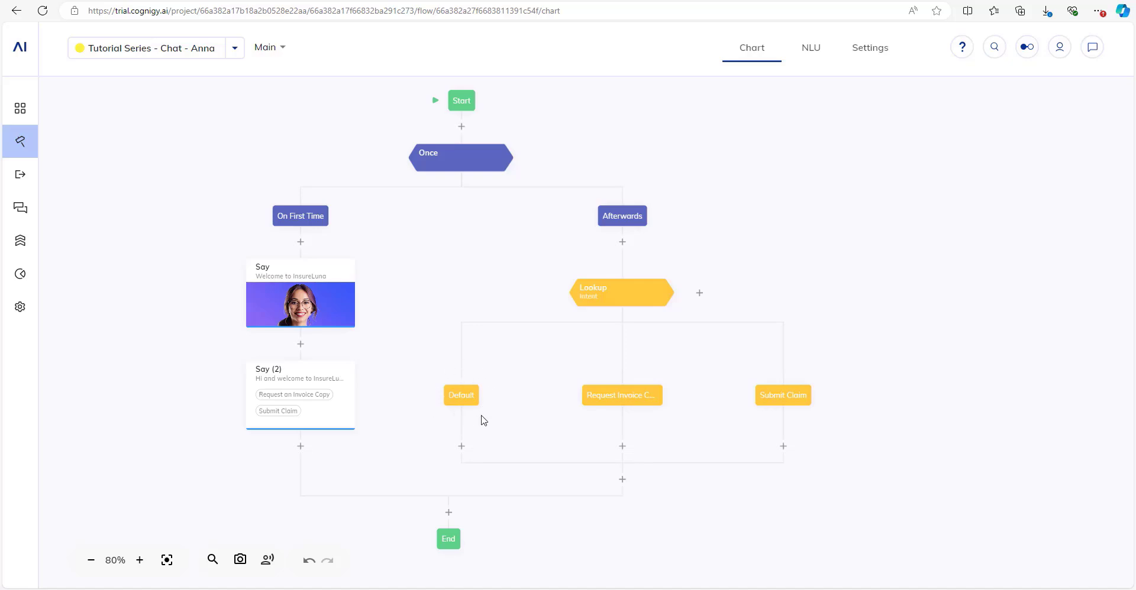
pyautogui.moveTo(498, 316)
pyautogui.mouseDown()
pyautogui.moveTo(484, 340)
pyautogui.moveTo(492, 322)
pyautogui.moveTo(494, 332)
pyautogui.mouseUp()
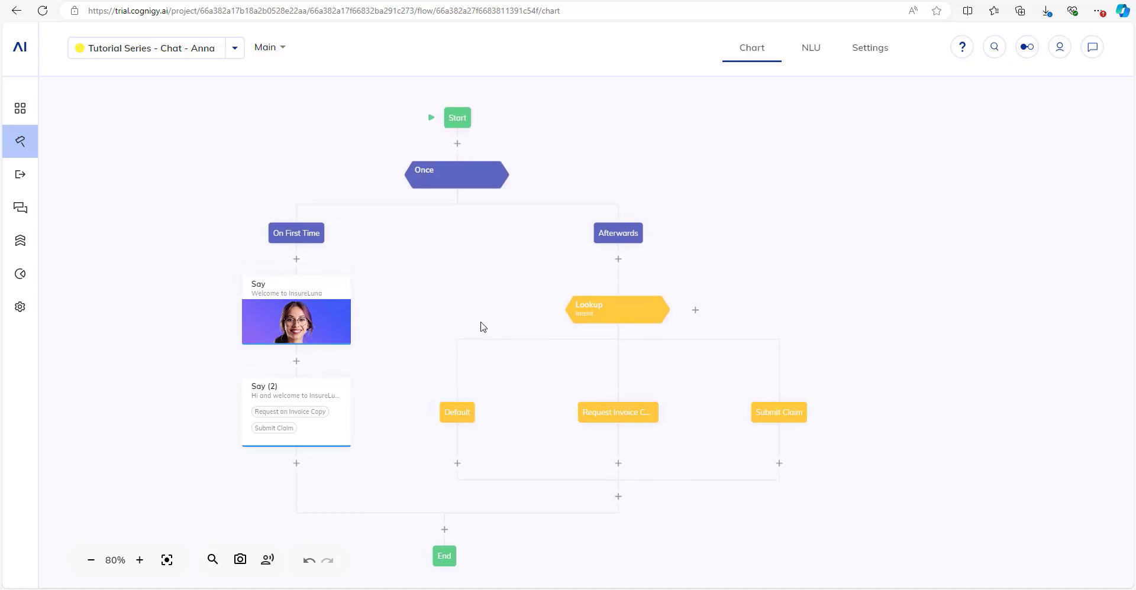
# In the test chat, send 'hi', then 'I want a copy of my invoice for tax purposes'.
pyautogui.click(1093, 47)
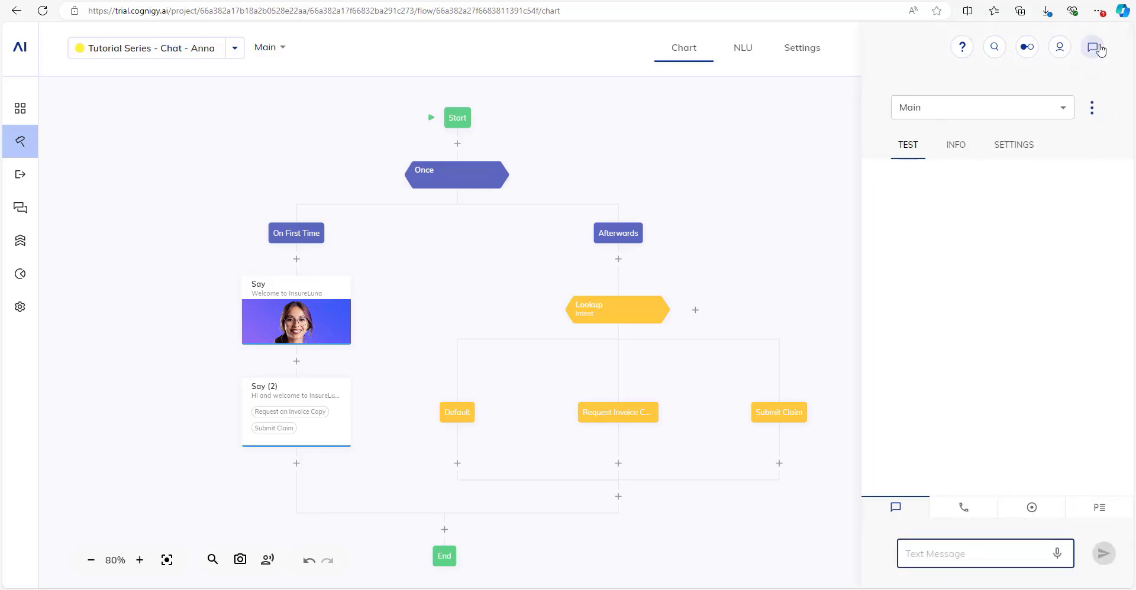
pyautogui.write('hi')
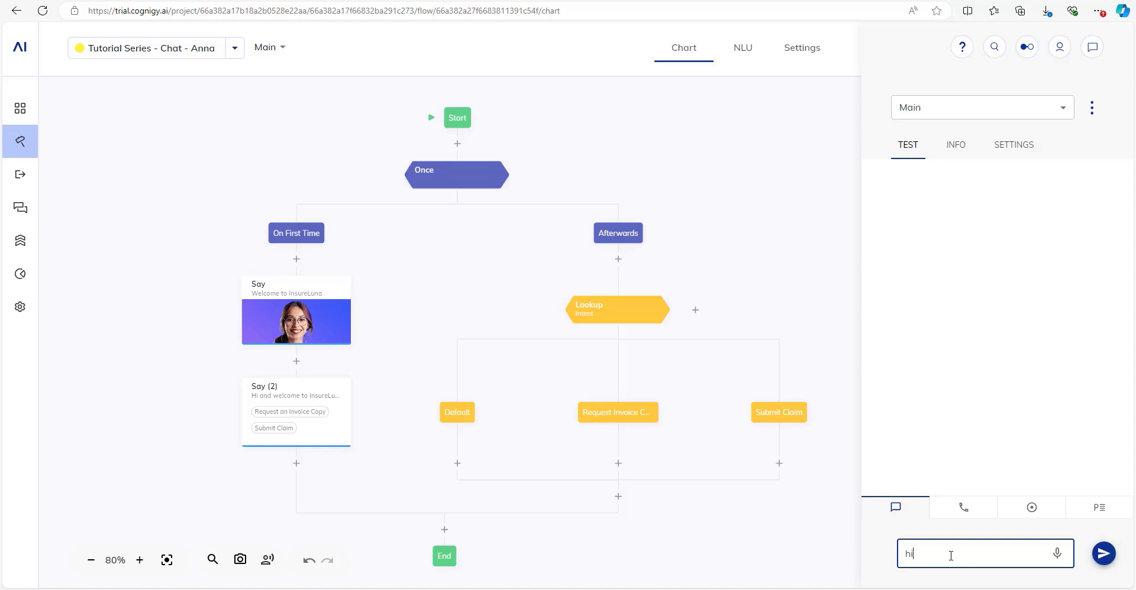
pyautogui.press('Return')
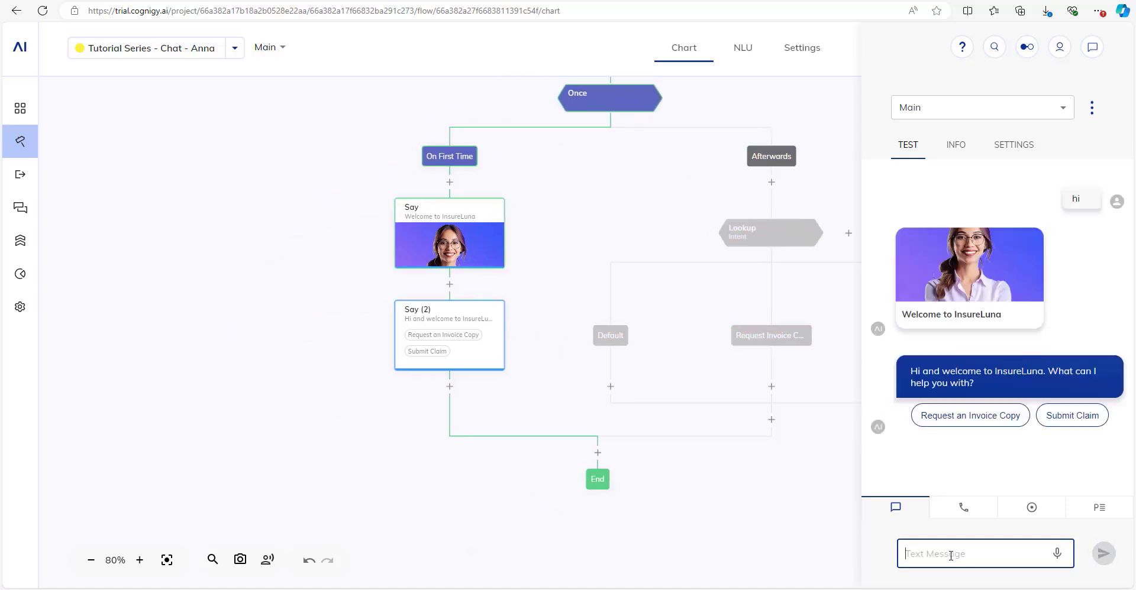
pyautogui.write('I want a co')
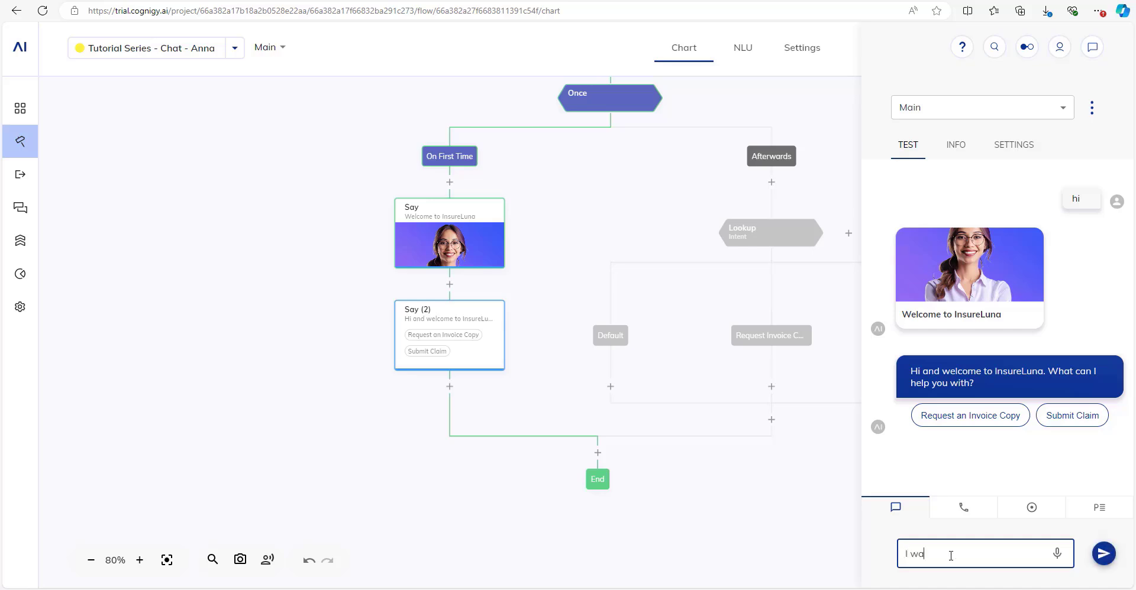
pyautogui.write('py of my invoice for taxs')
pyautogui.press('BackSpace')
pyautogui.press('BackSpace')
pyautogui.write('x purposes')
pyautogui.press('Return')
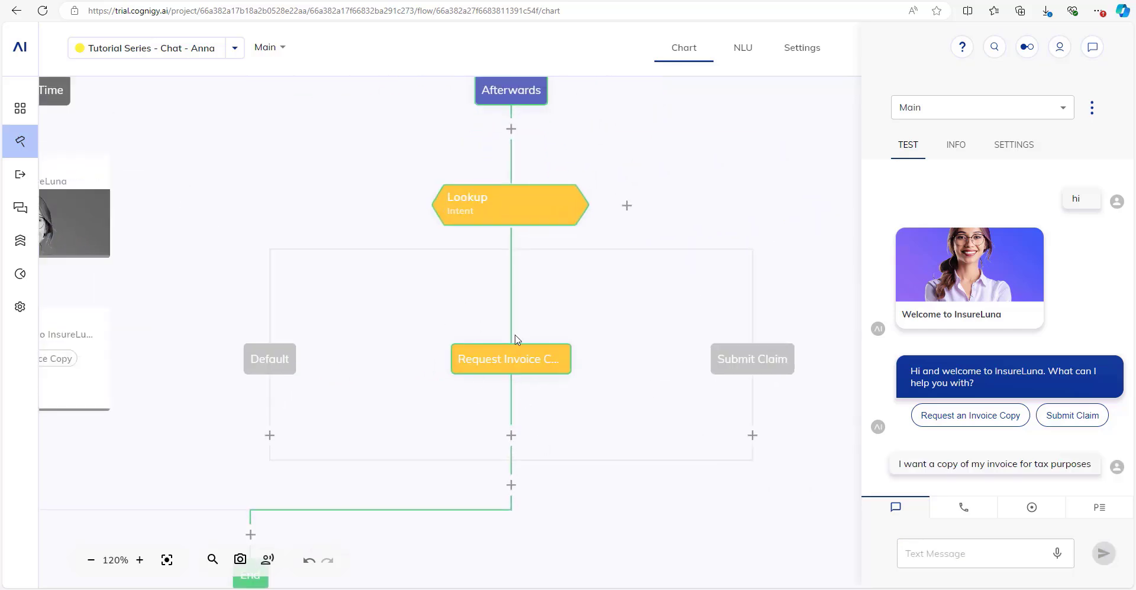
pyautogui.scroll(-3, 507, 363)
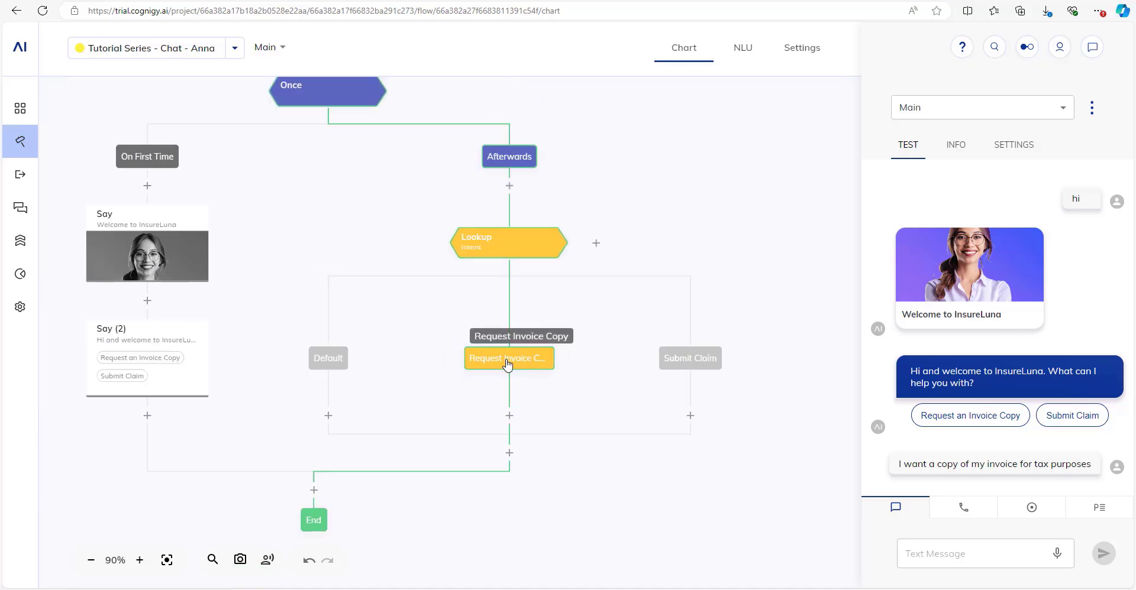
pyautogui.scroll(-2, 507, 364)
pyautogui.moveTo(608, 290); pyautogui.dragTo(571, 294)
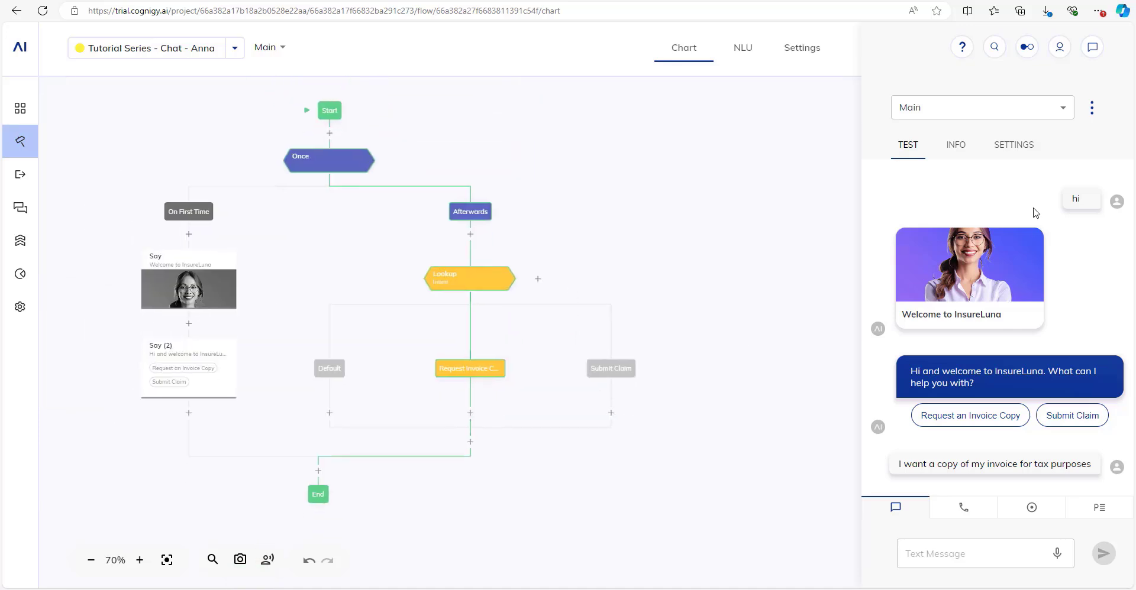
# Turn on expert mode in the test chat and send 'I had an accident and need to submit a claim'.
pyautogui.click(1026, 148)
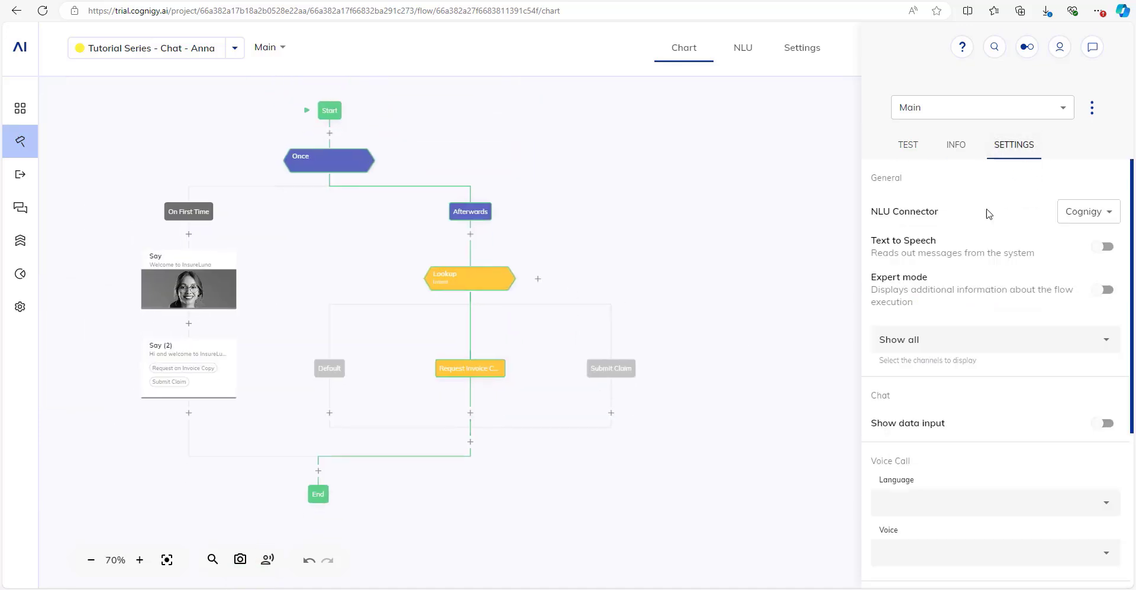
pyautogui.click(939, 286)
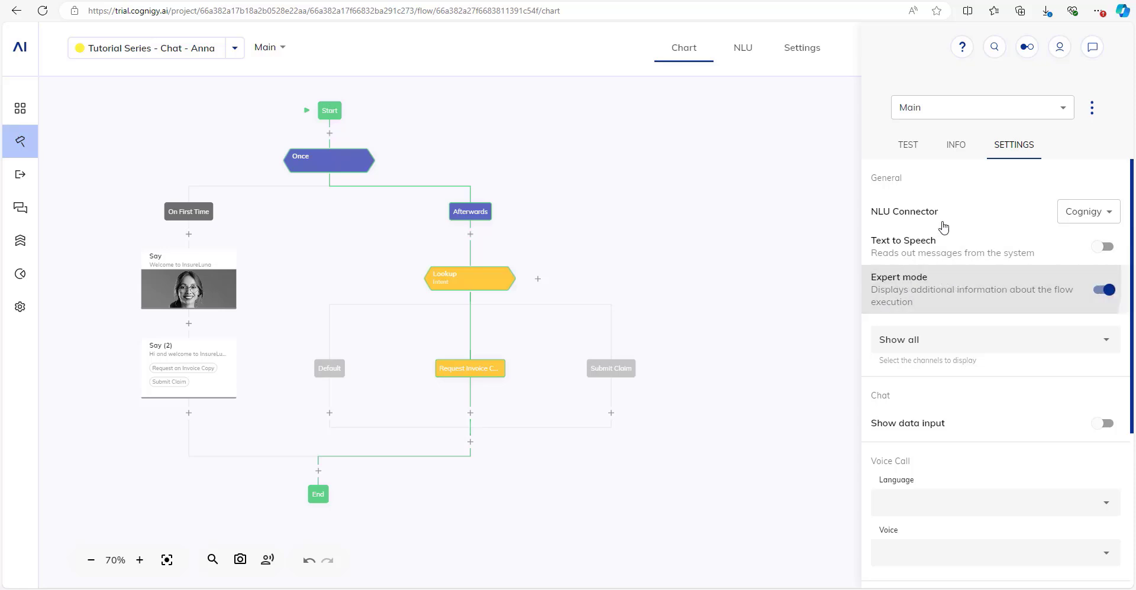
pyautogui.click(909, 147)
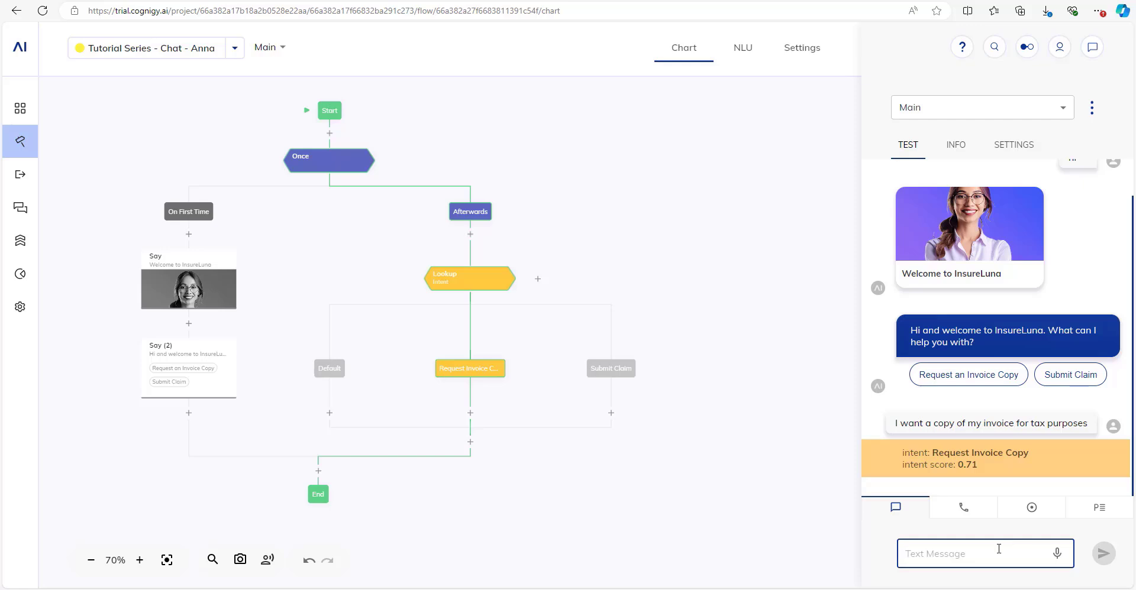
pyautogui.write('I have a')
pyautogui.press('BackSpace')
pyautogui.press('BackSpace')
pyautogui.press('BackSpace')
pyautogui.press('BackSpace')
pyautogui.write('d a')
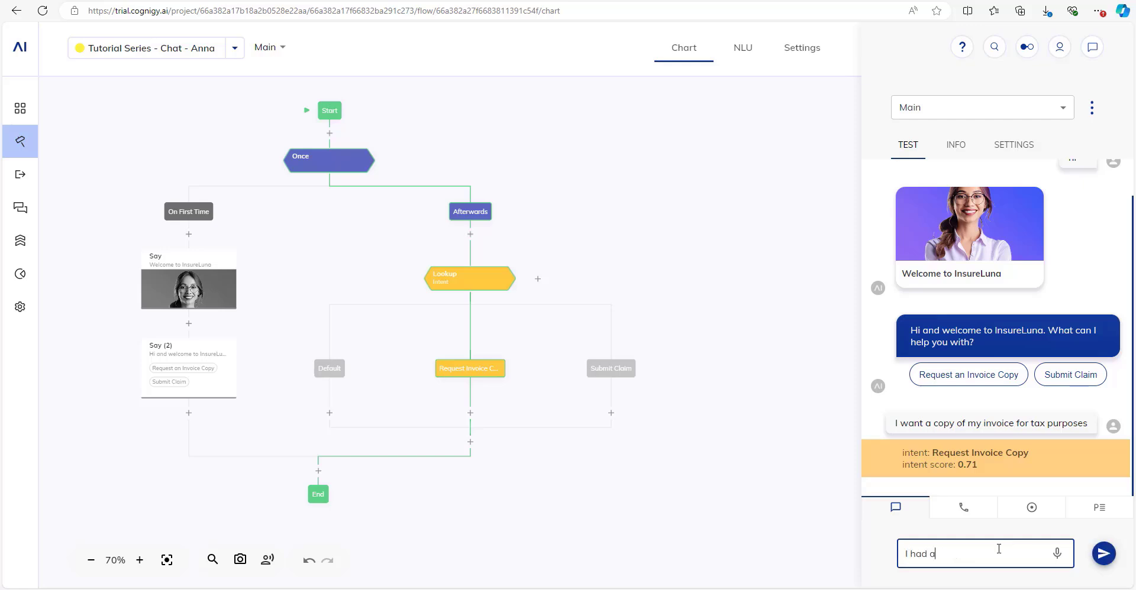
pyautogui.write('n accide')
pyautogui.write('nt and need to submit a')
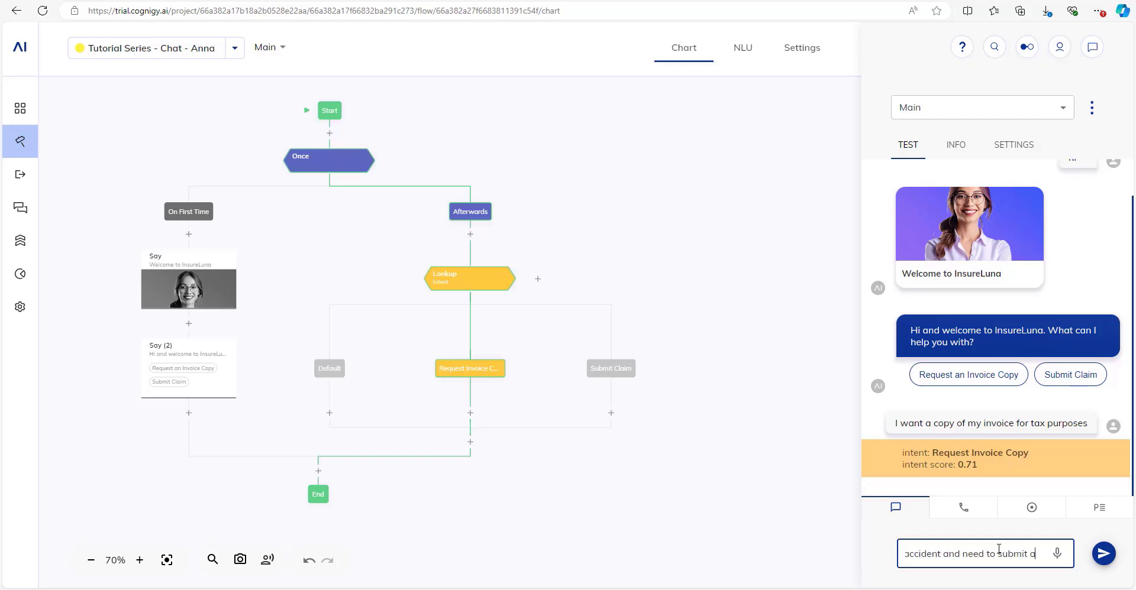
pyautogui.write(' claim')
pyautogui.press('Return')
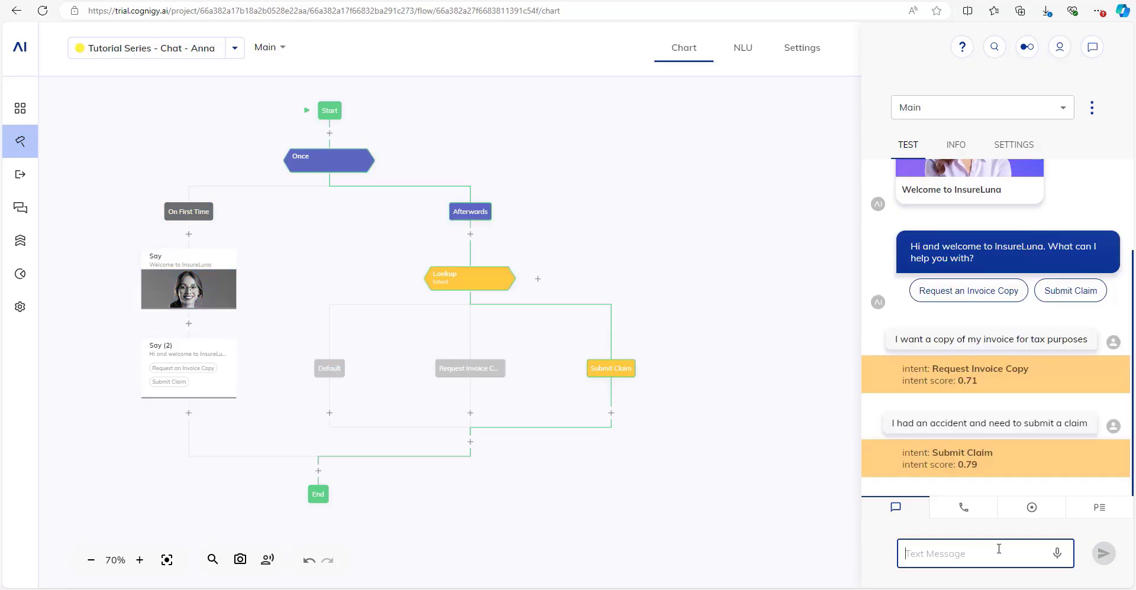
pyautogui.scroll(4, 627, 327)
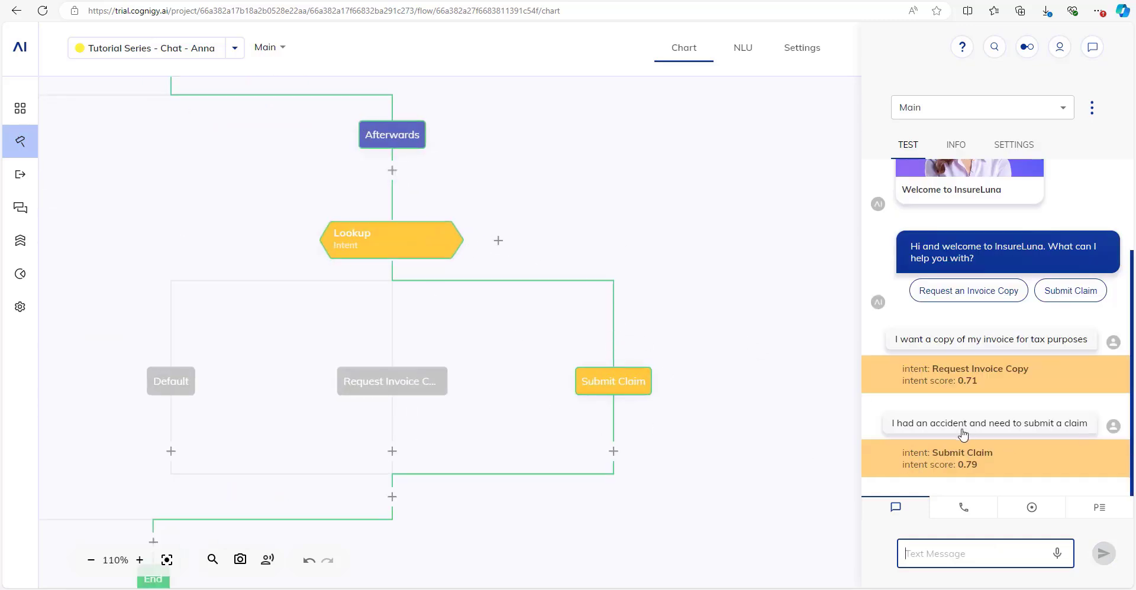
pyautogui.scroll(-4, 720, 264)
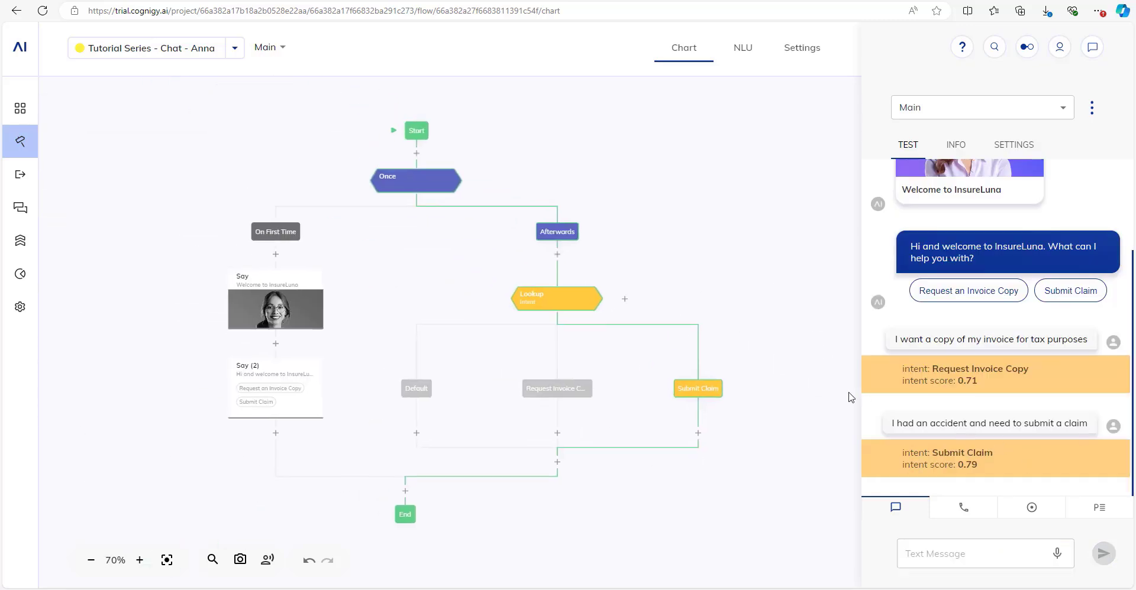
# Send the nonsense message 'blablablba' to check it falls through to the Default branch.
pyautogui.click(957, 553)
pyautogui.write('blablablba')
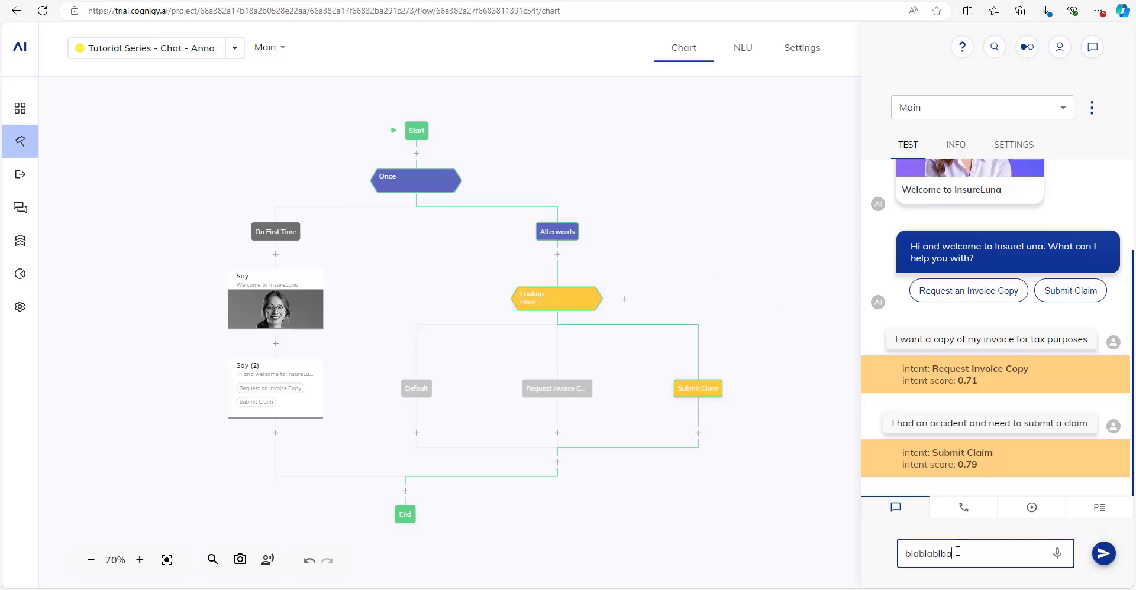
pyautogui.press('Return')
pyautogui.scroll(4, 375, 392)
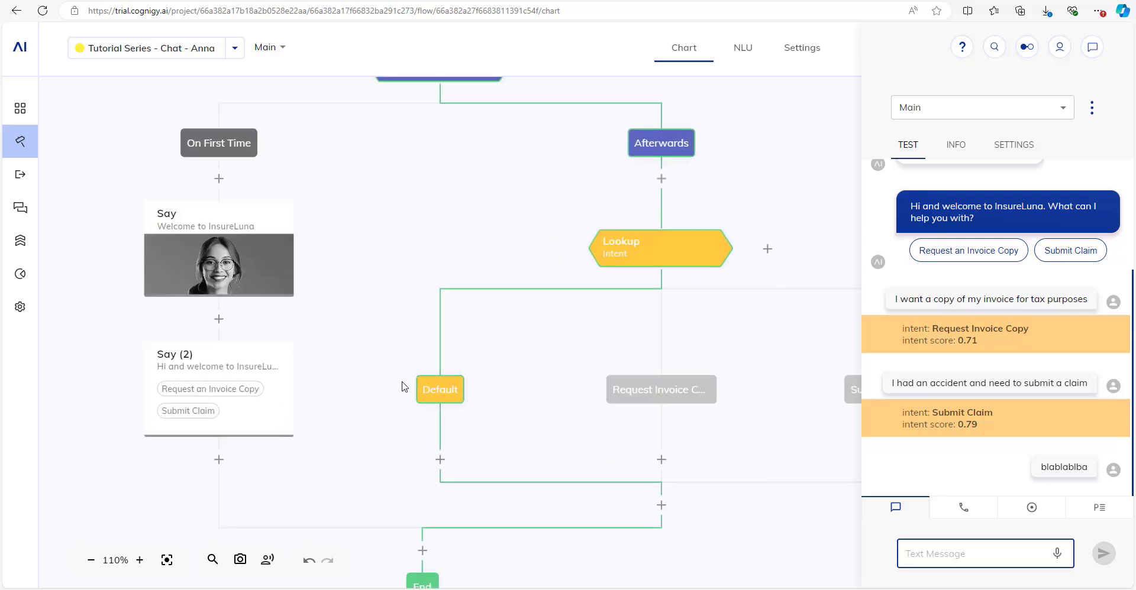
pyautogui.moveTo(480, 359); pyautogui.dragTo(440, 267)
pyautogui.moveTo(475, 232); pyautogui.dragTo(419, 278)
pyautogui.scroll(-2, 419, 278)
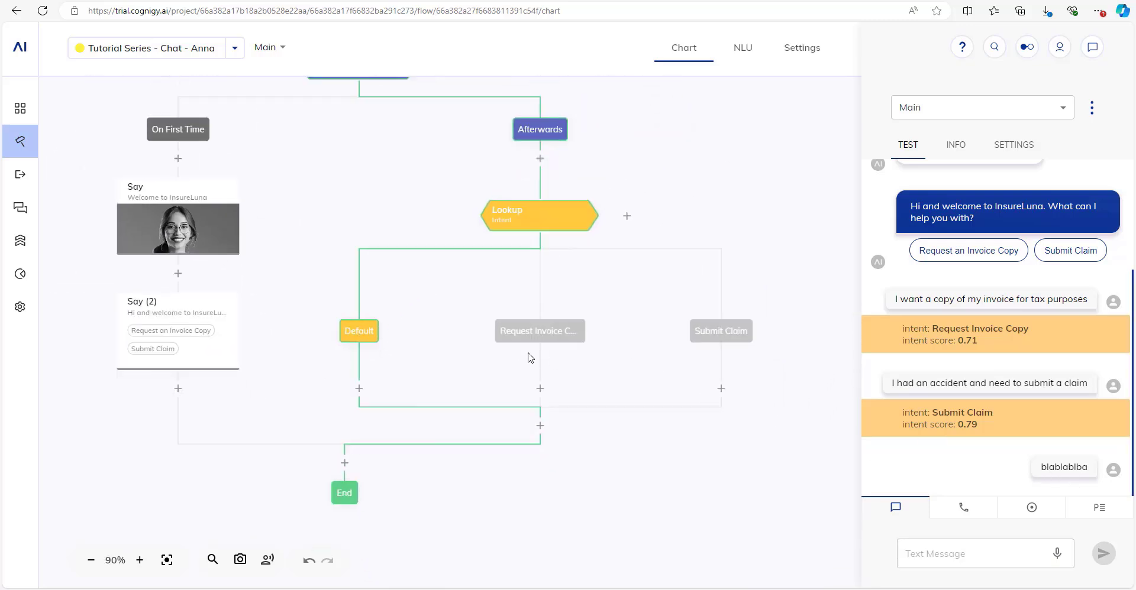
pyautogui.scroll(1, 531, 354)
pyautogui.moveTo(597, 221); pyautogui.dragTo(617, 272)
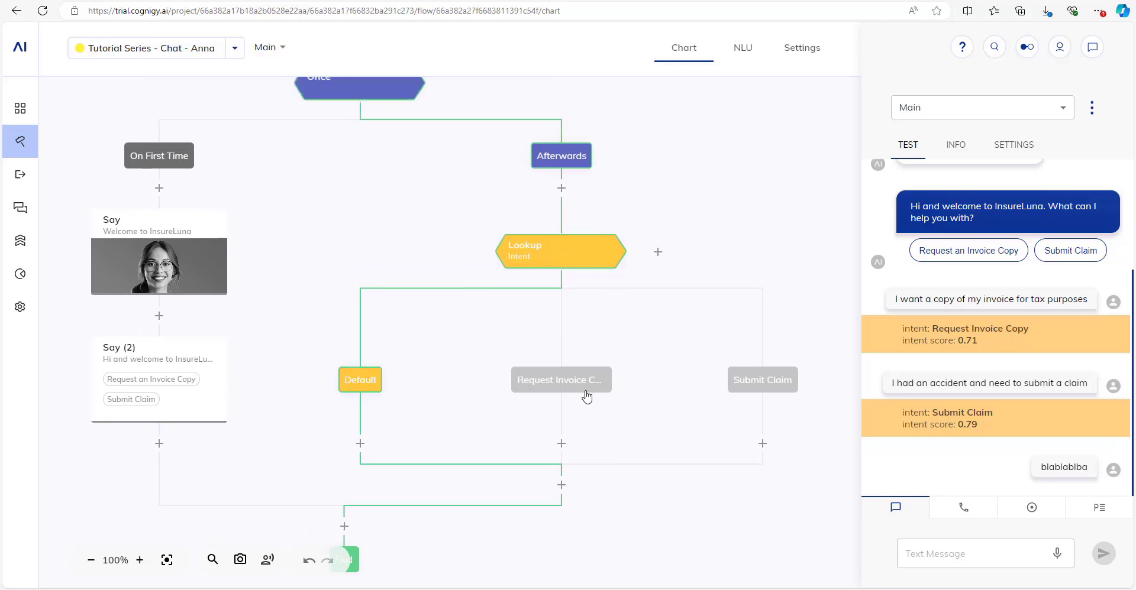
pyautogui.moveTo(406, 287); pyautogui.dragTo(400, 309)
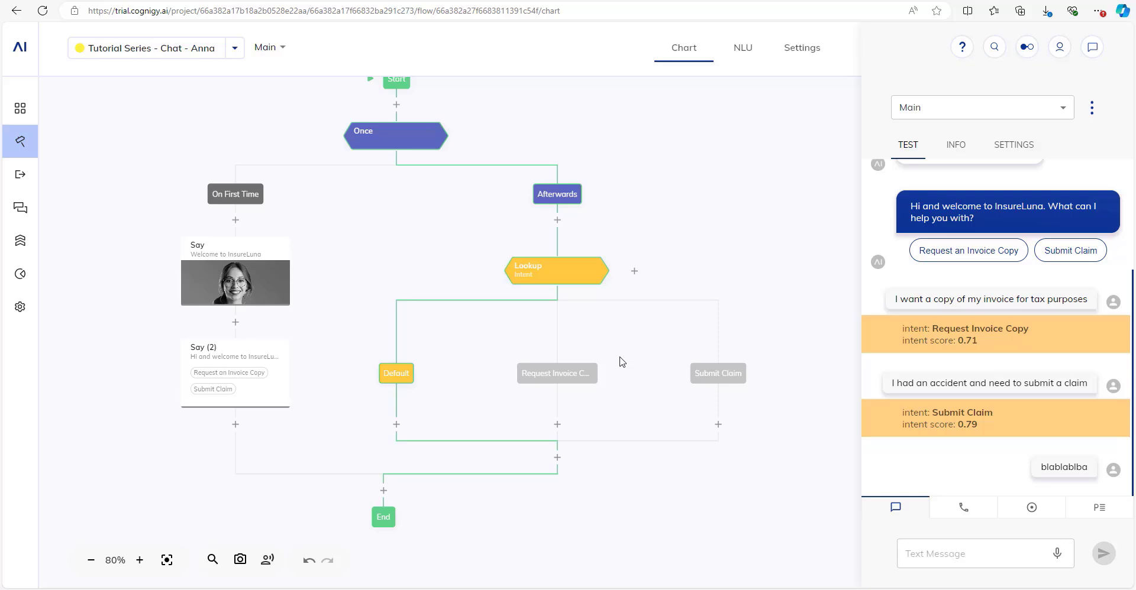
pyautogui.moveTo(448, 216); pyautogui.dragTo(476, 238)
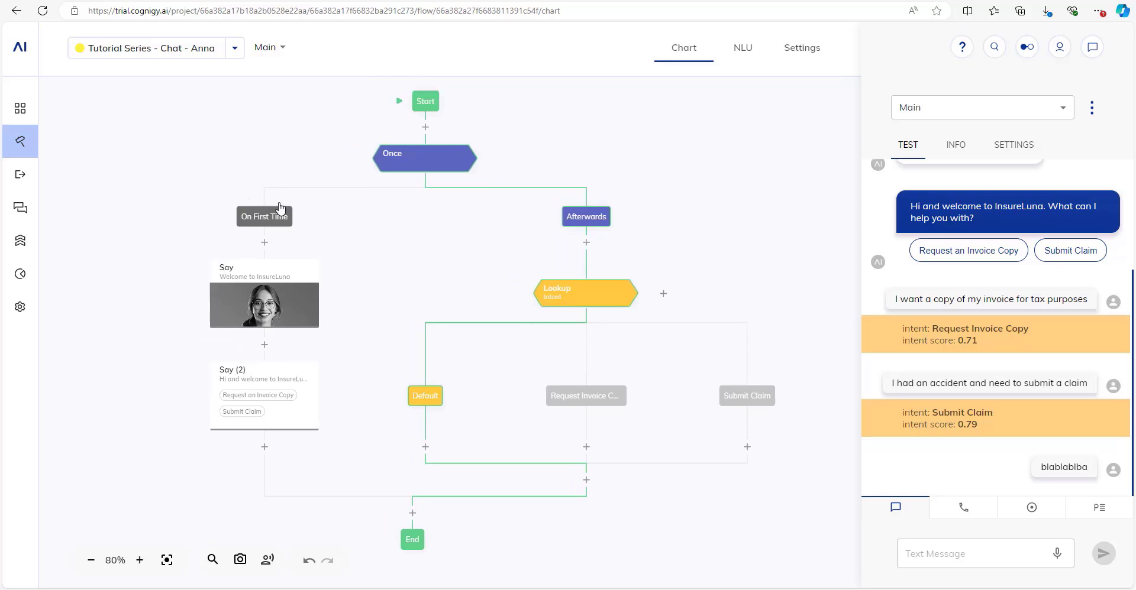
pyautogui.moveTo(21, 155)
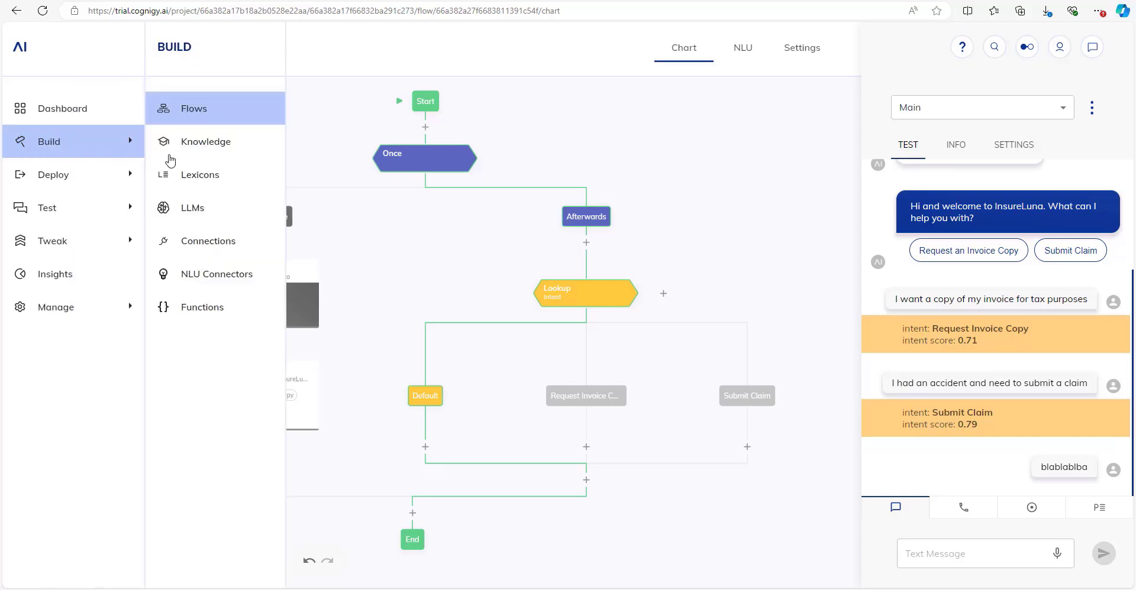
# Create a knowledge store named 'Insurance Documents' and keep File as its source type.
pyautogui.click(213, 150)
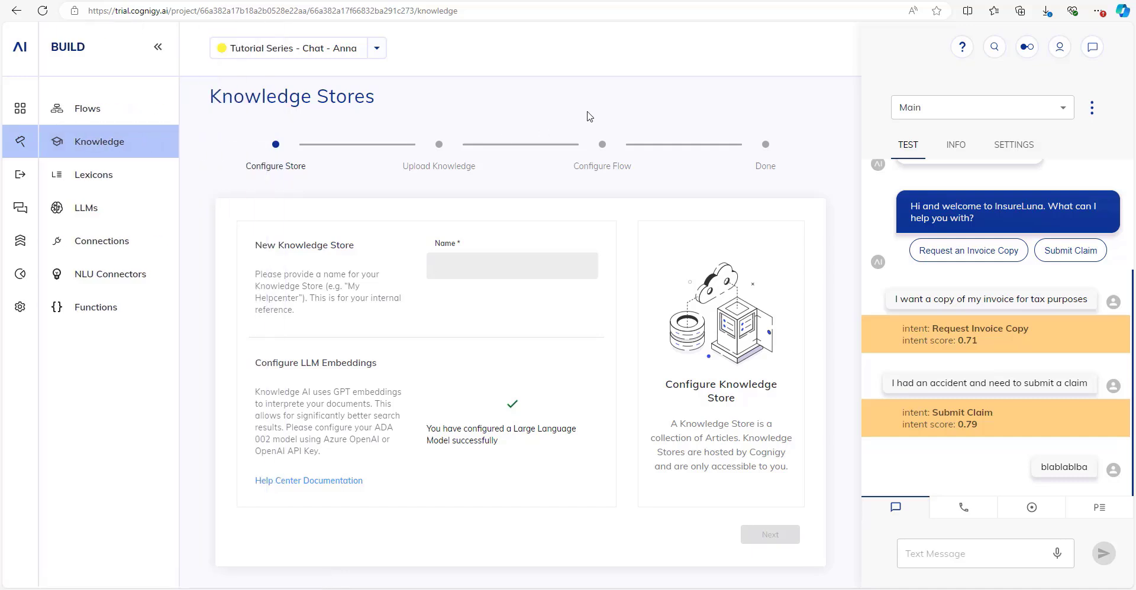
pyautogui.click(1093, 59)
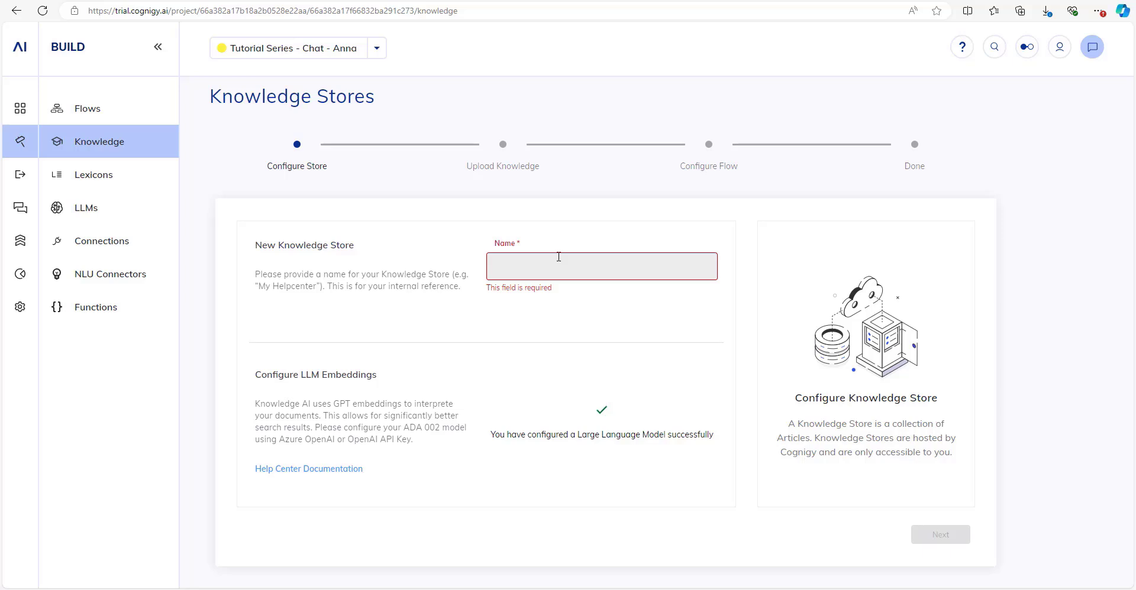
pyautogui.write('Insura')
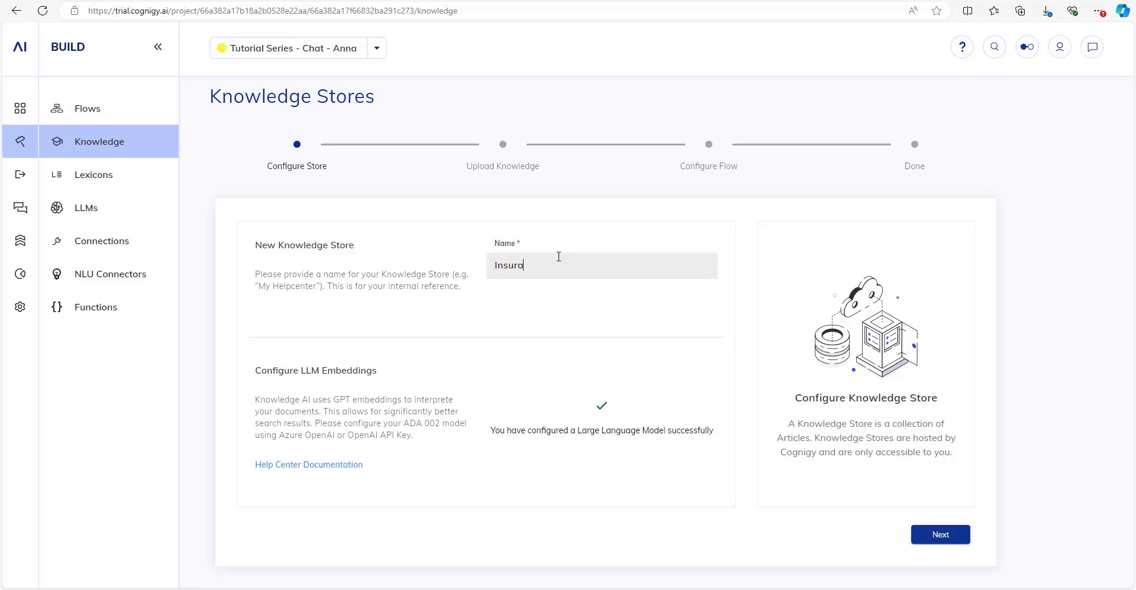
pyautogui.write('nce FAQs')
pyautogui.press('BackSpace')
pyautogui.press('BackSpace')
pyautogui.press('BackSpace')
pyautogui.press('BackSpace')
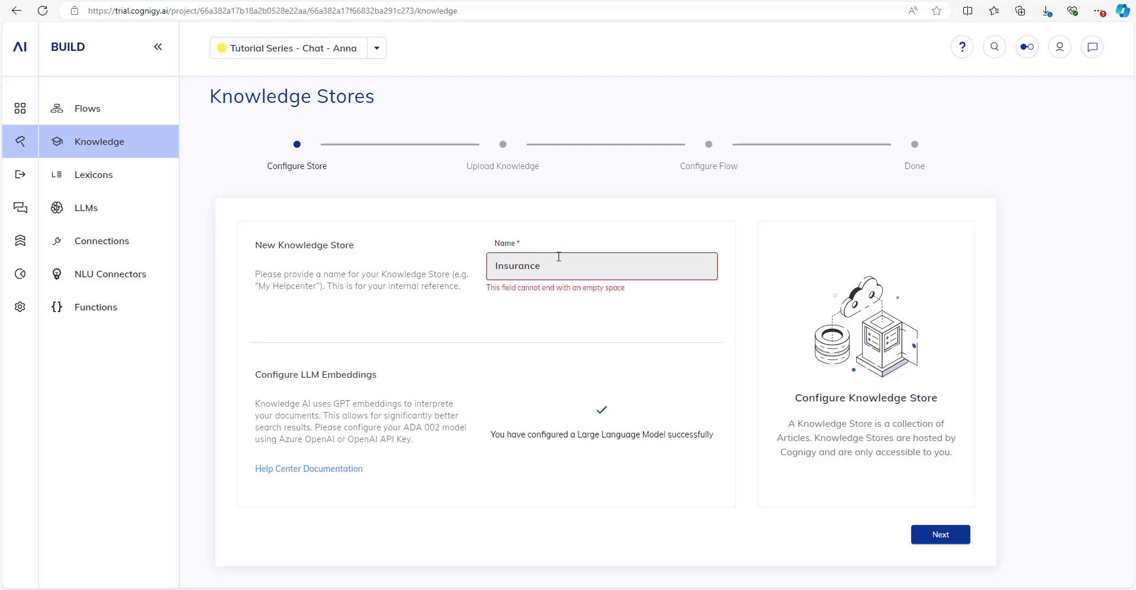
pyautogui.write('Documents')
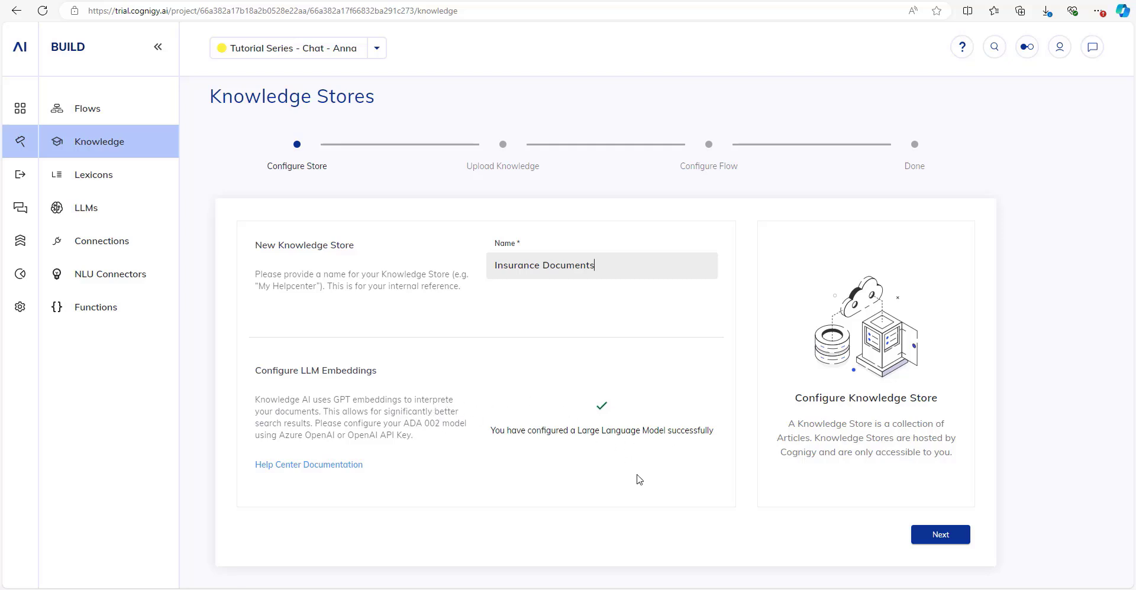
pyautogui.click(935, 543)
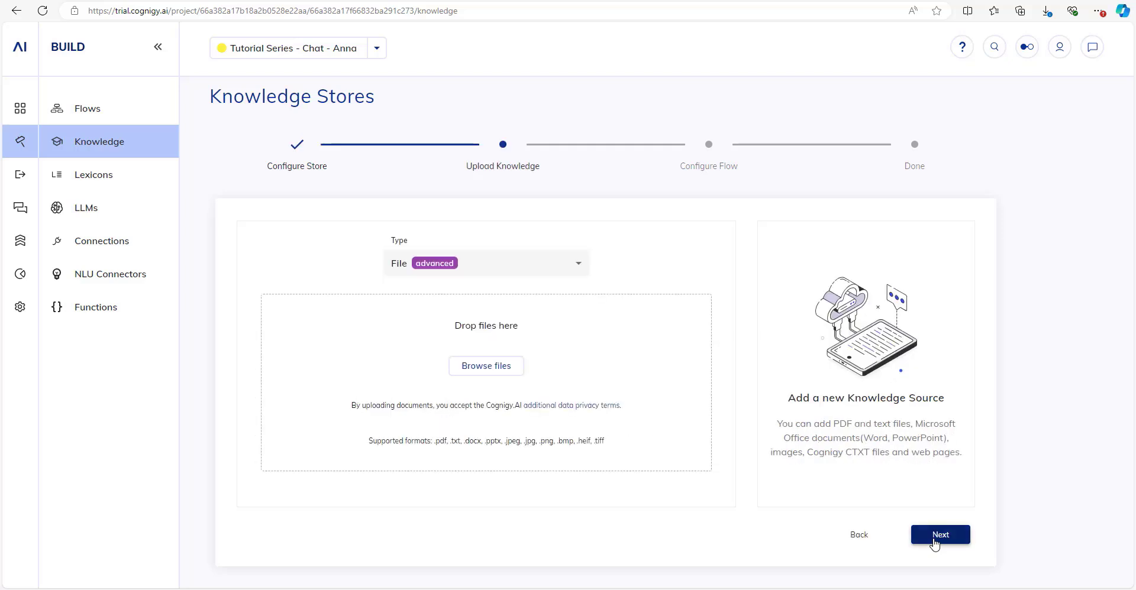
pyautogui.click(564, 272)
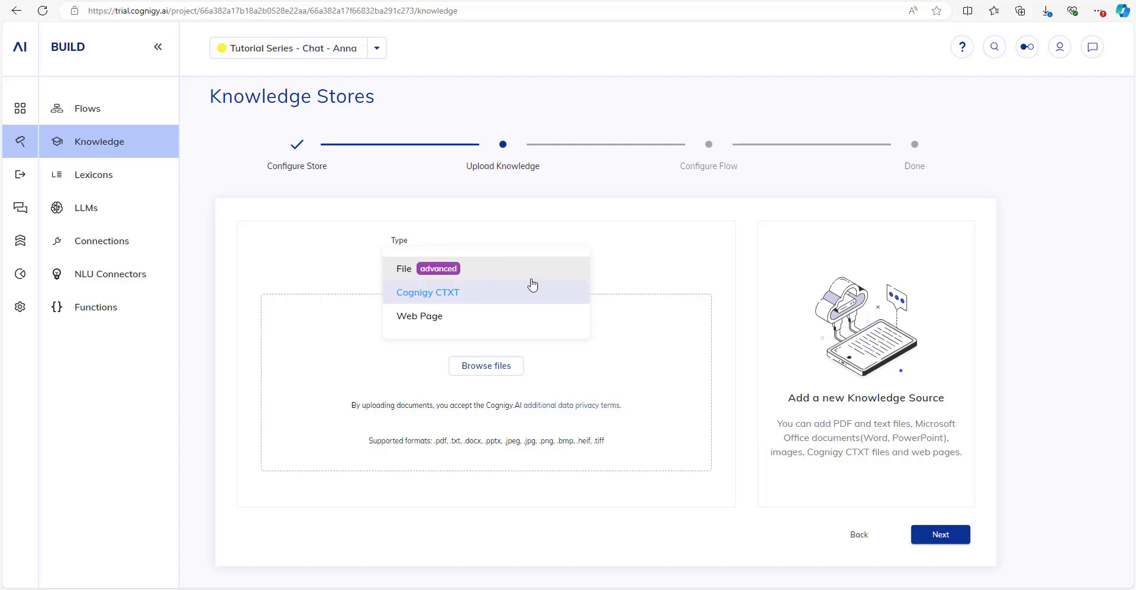
pyautogui.click(662, 273)
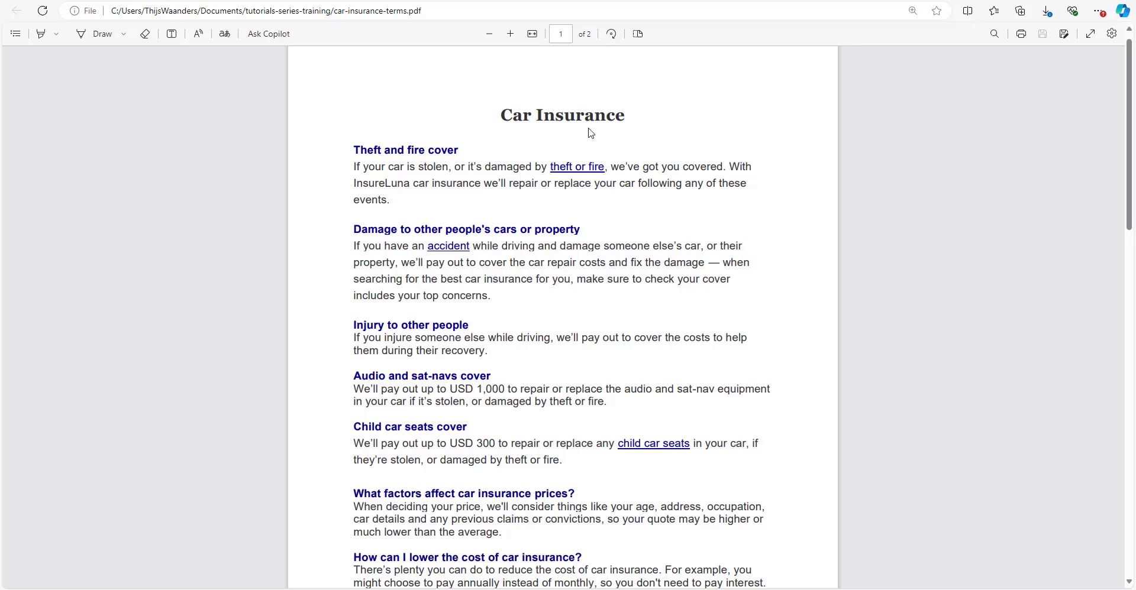
# Read through both pages of car-insurance-terms.pdf in Edge, then return to the Cognigy wizard.
pyautogui.scroll(-3, 430, 153)
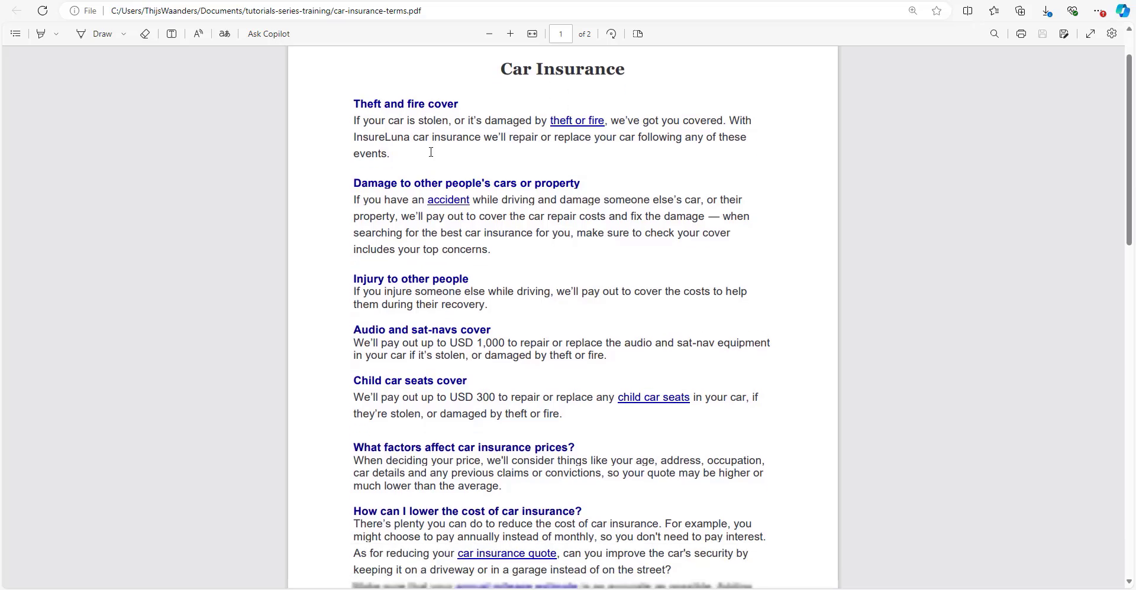
pyautogui.scroll(-3, 431, 153)
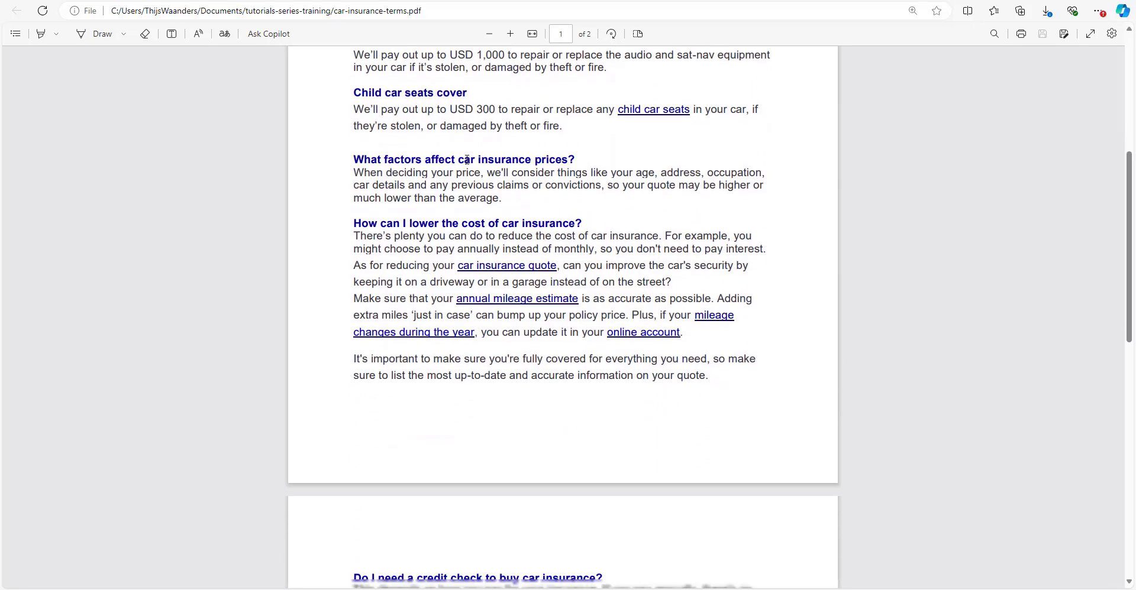
pyautogui.scroll(-4, 497, 233)
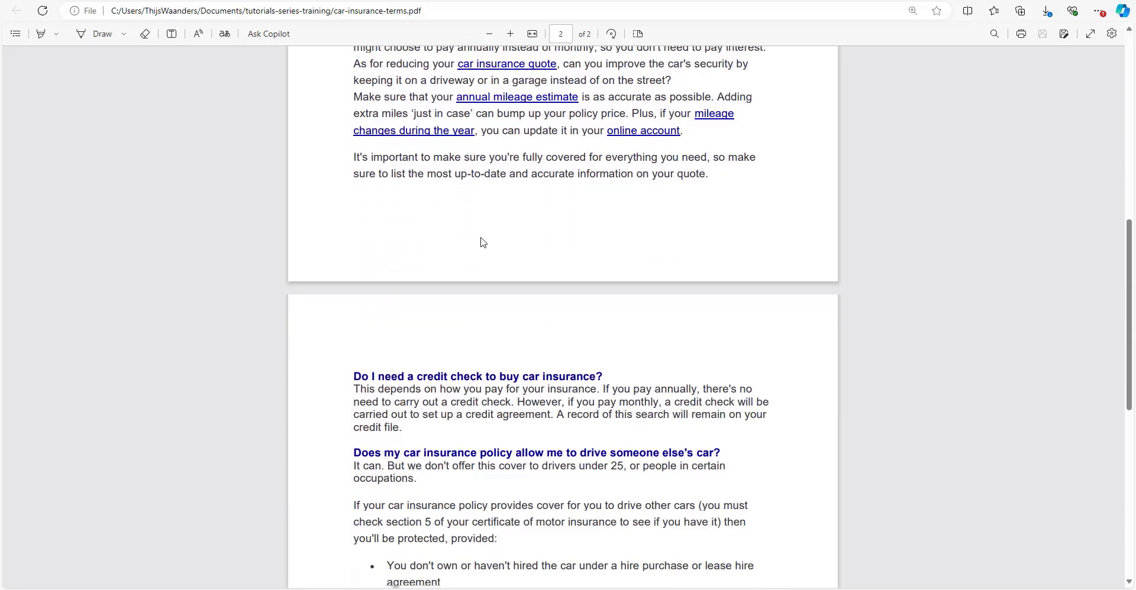
pyautogui.scroll(3, 481, 241)
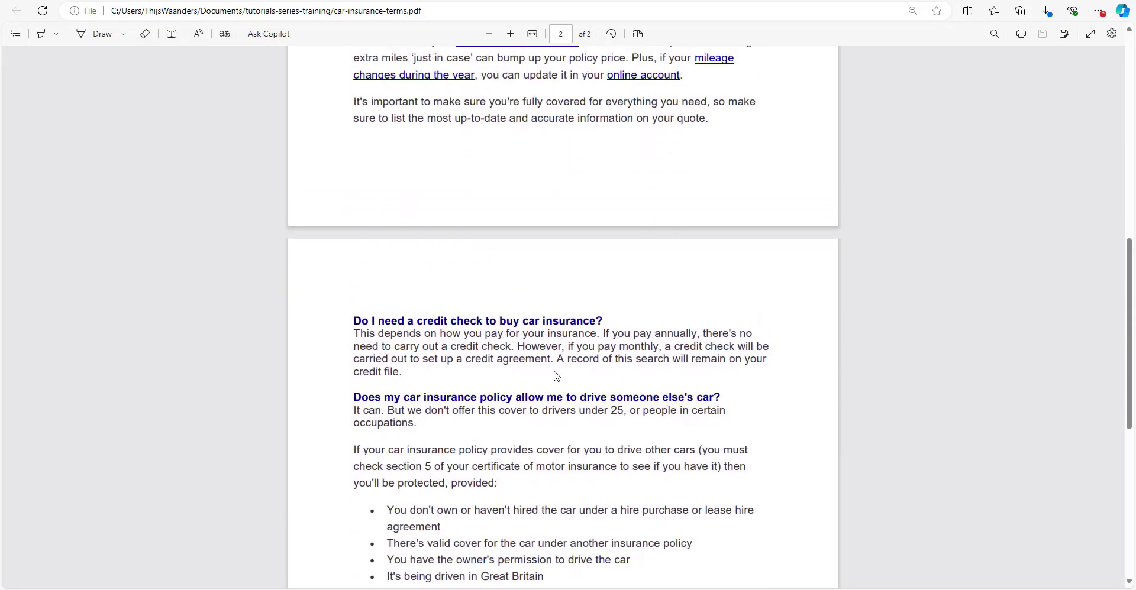
pyautogui.scroll(8, 615, 453)
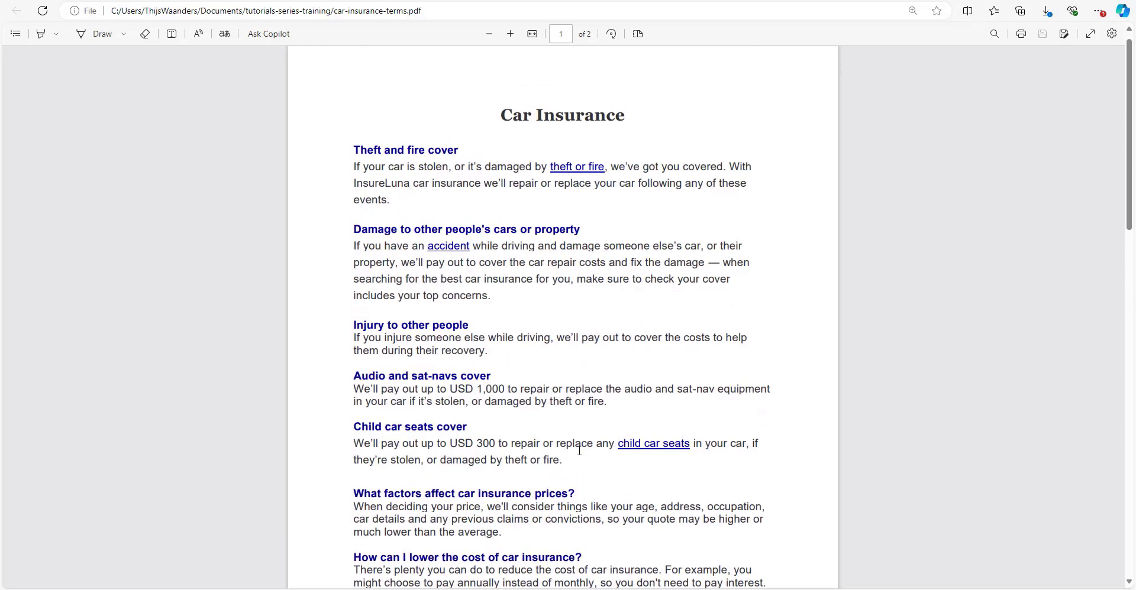
pyautogui.scroll(-2, 579, 451)
pyautogui.scroll(2, 579, 451)
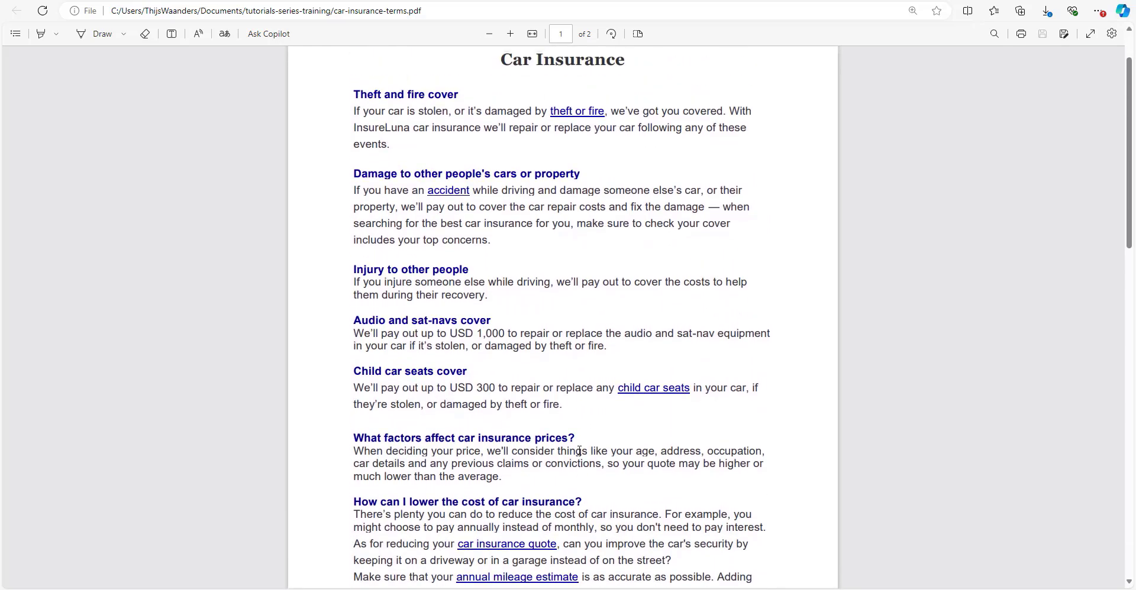
pyautogui.scroll(-1, 579, 451)
pyautogui.scroll(1, 580, 450)
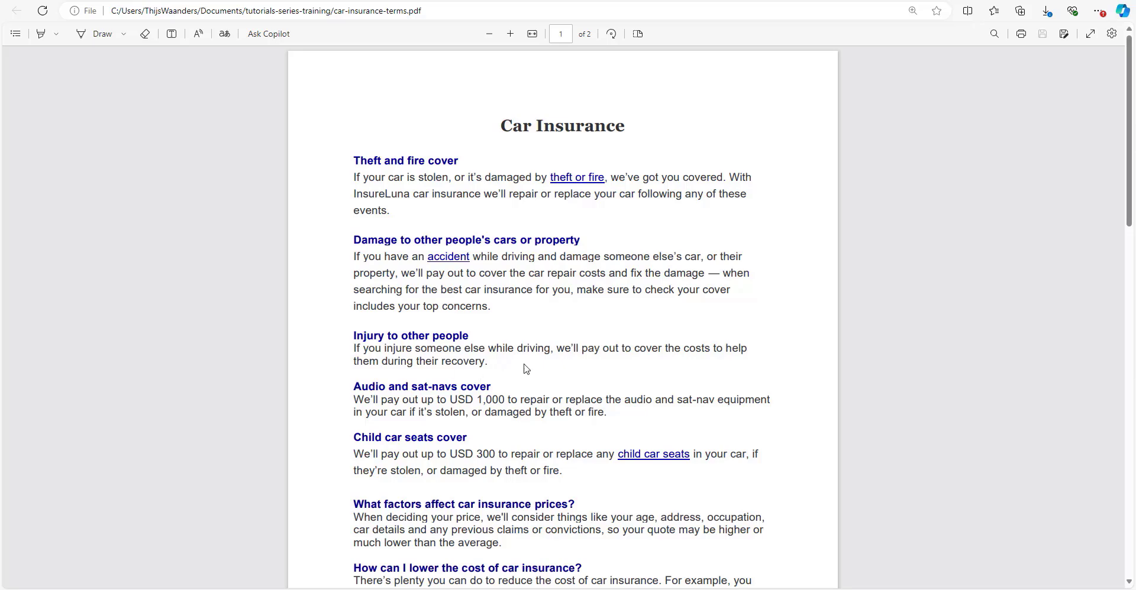
pyautogui.click(231, 1)
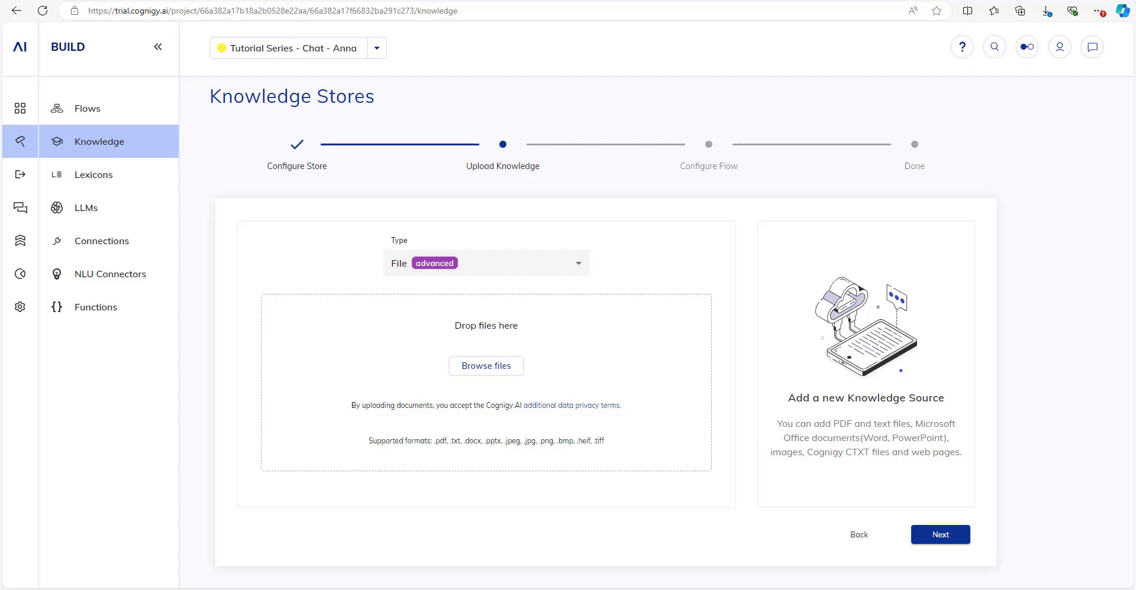
# Upload car-insurance-terms.pdf to Insurance Documents, finish the wizard, and open the store.
pyautogui.moveTo(400, 276); pyautogui.dragTo(488, 371)
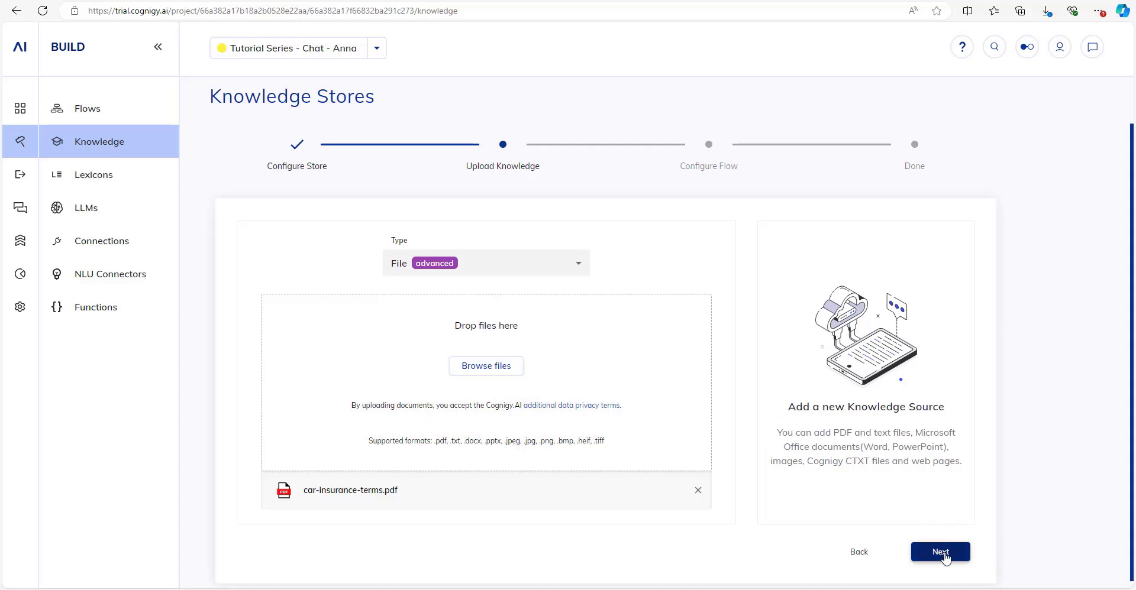
pyautogui.click(941, 552)
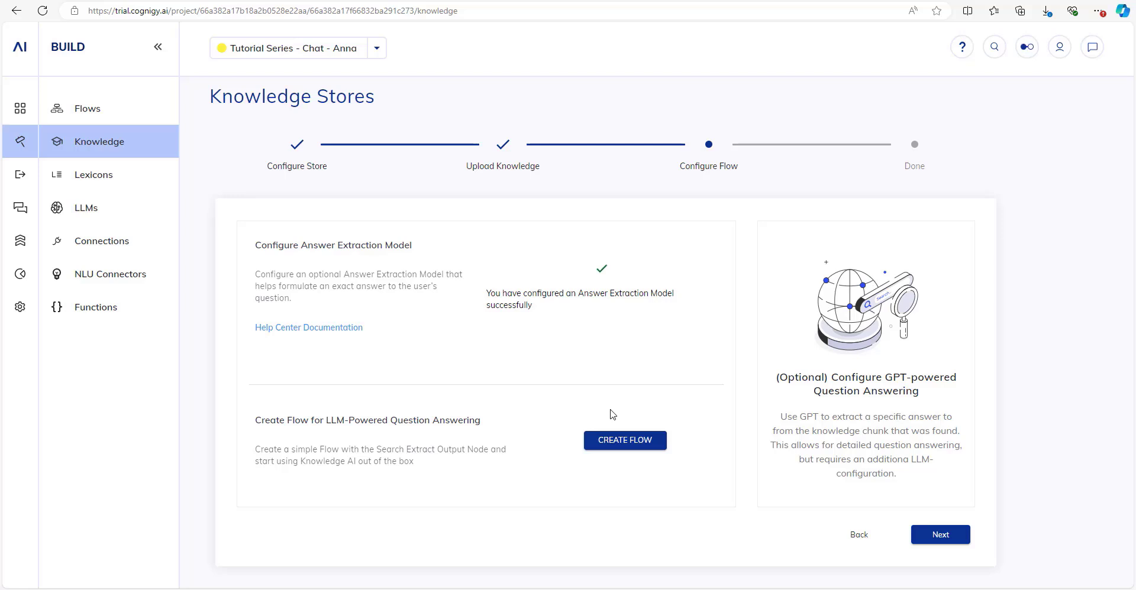
pyautogui.click(932, 541)
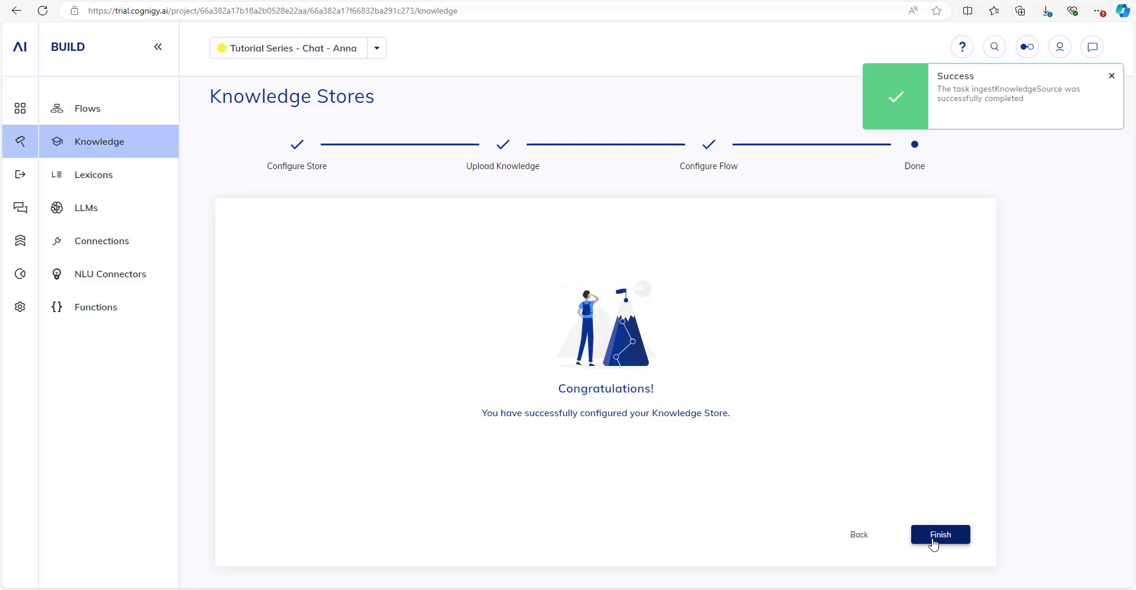
pyautogui.click(933, 543)
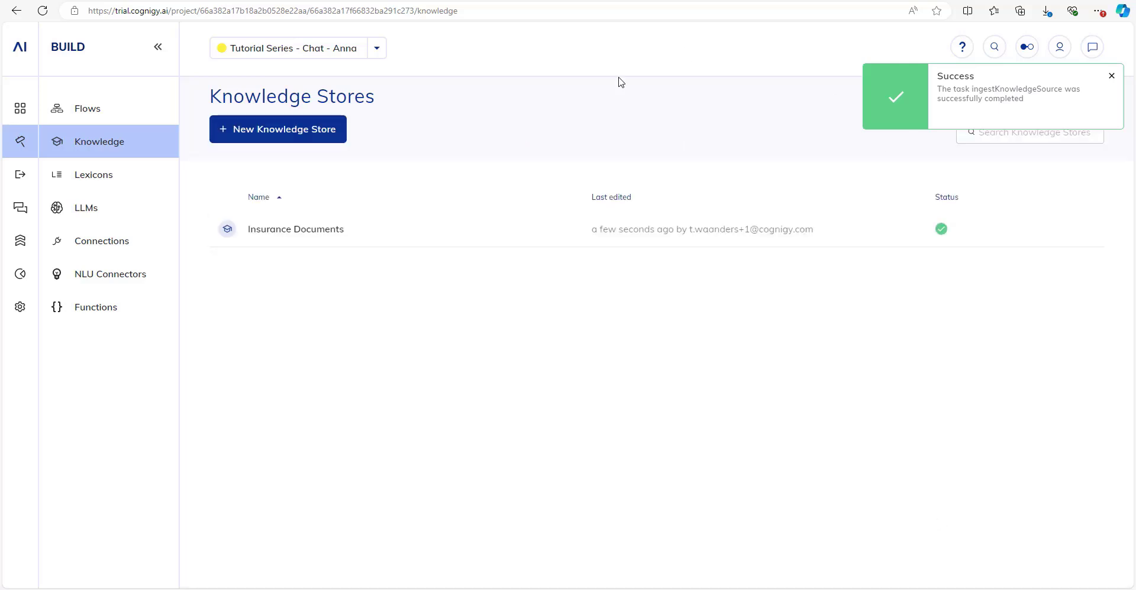
pyautogui.click(431, 231)
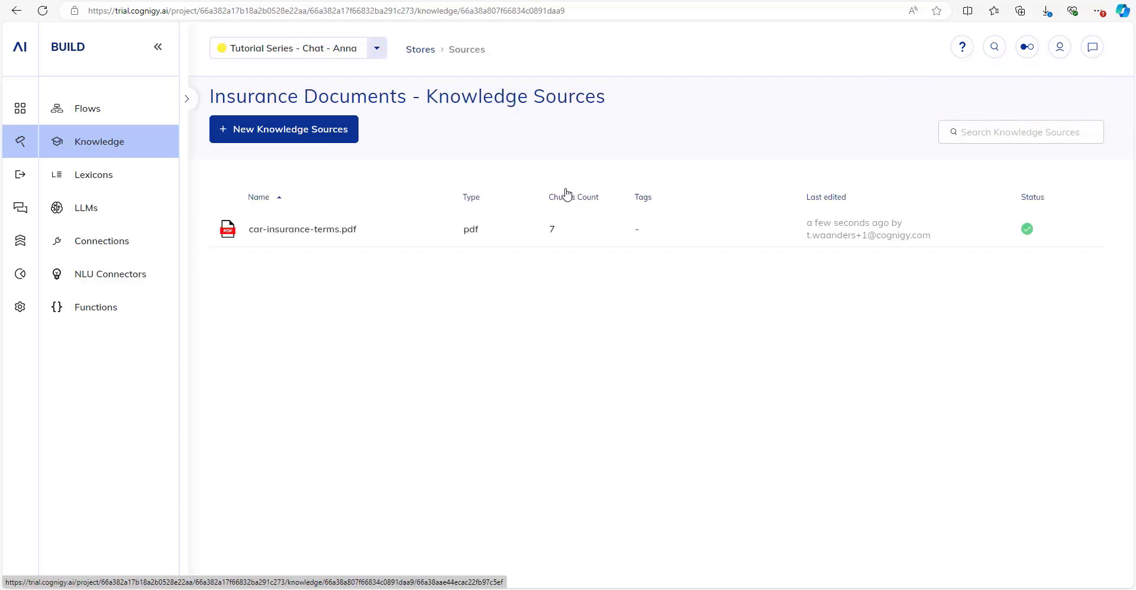
# Open the pdf's chunks and expand the Injury to other people, Audio and sat-navs, and Child car seats chunks.
pyautogui.click(552, 245)
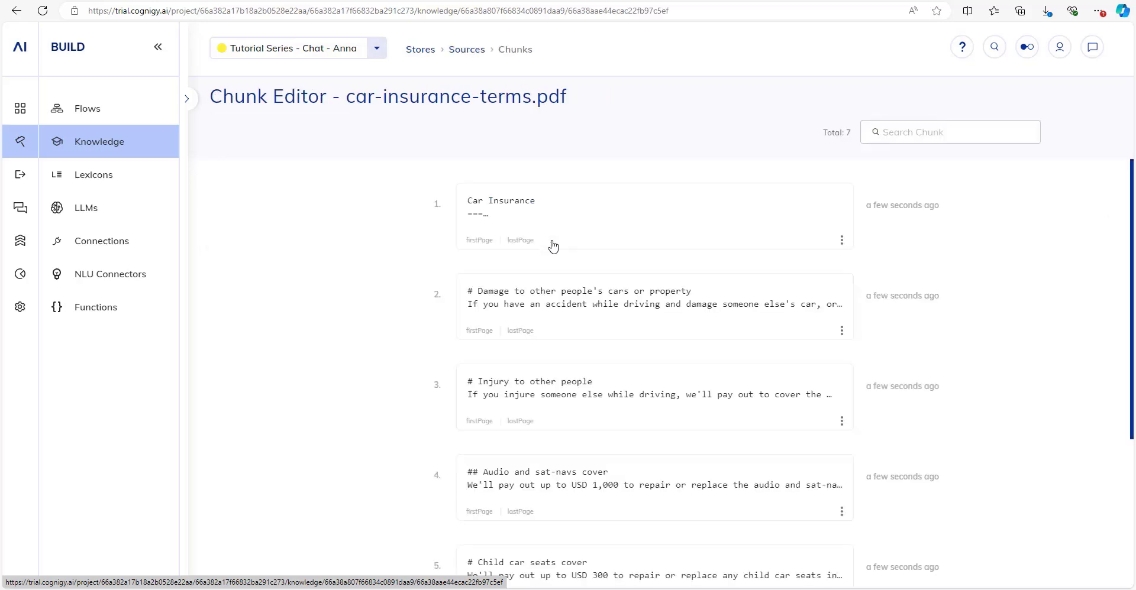
pyautogui.click(567, 305)
pyautogui.scroll(-3, 567, 305)
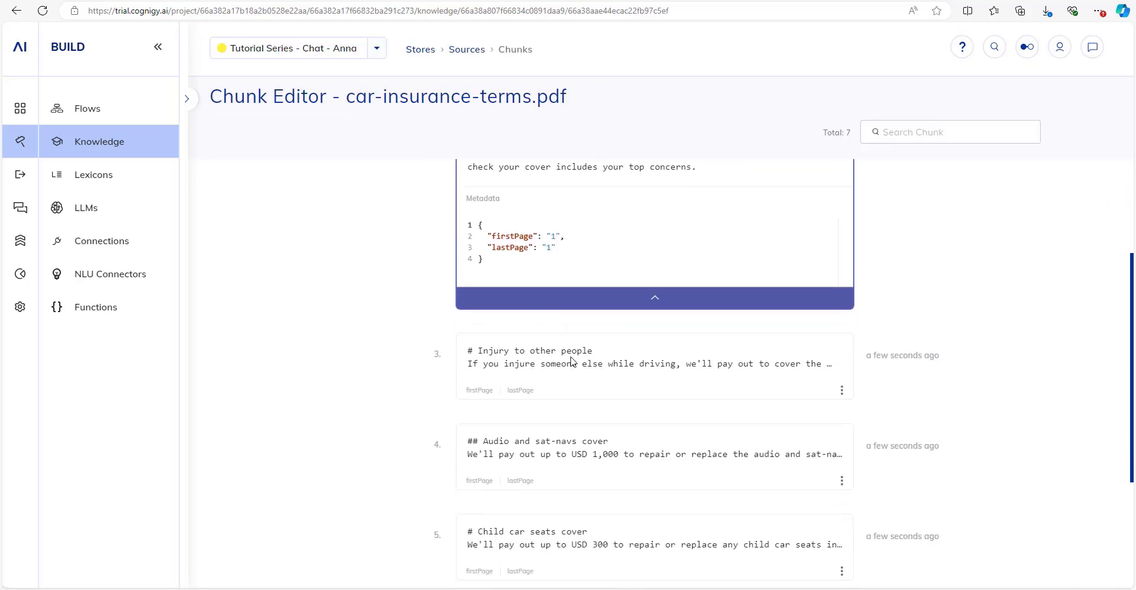
pyautogui.click(572, 362)
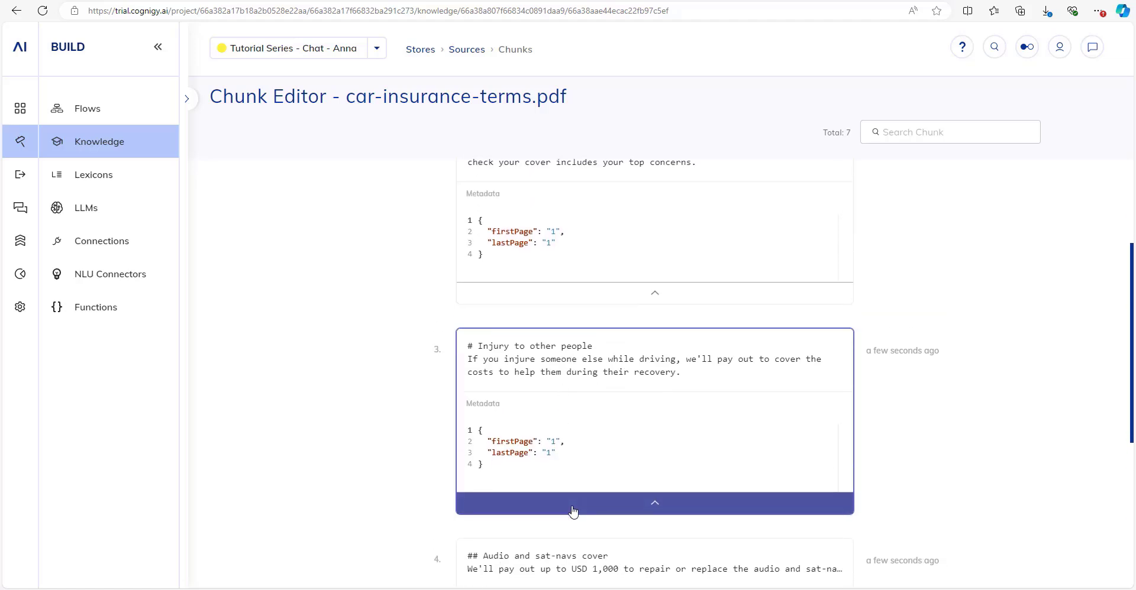
pyautogui.scroll(-2, 603, 446)
pyautogui.click(604, 445)
pyautogui.scroll(-3, 610, 442)
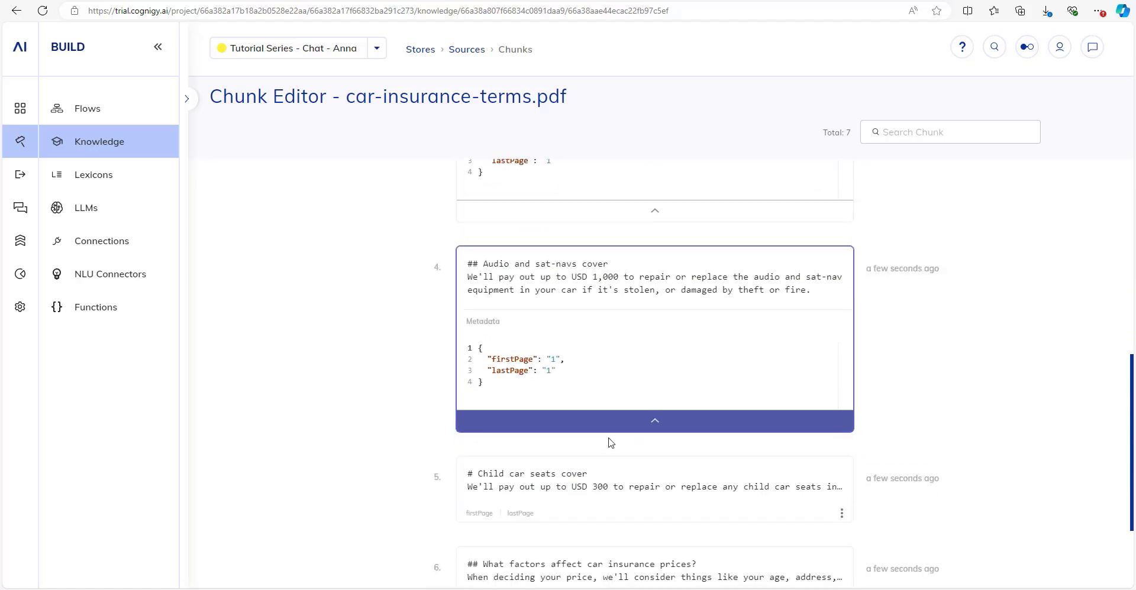
pyautogui.click(595, 486)
pyautogui.scroll(-2, 596, 482)
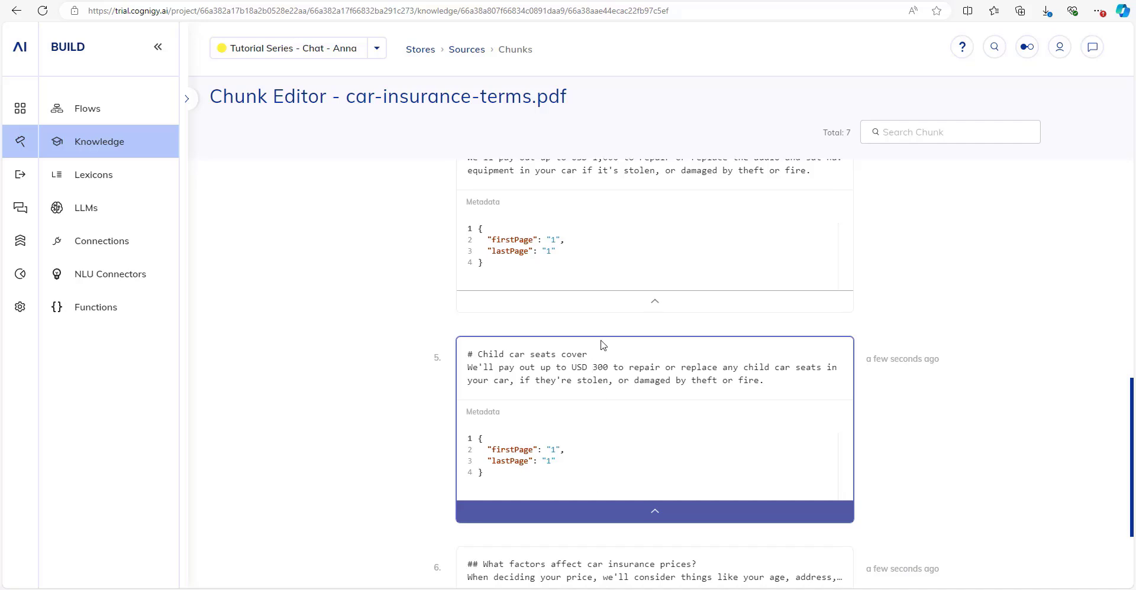
# Expand the first chunk to read its Theft and fire cover text and page metadata.
pyautogui.scroll(4, 600, 340)
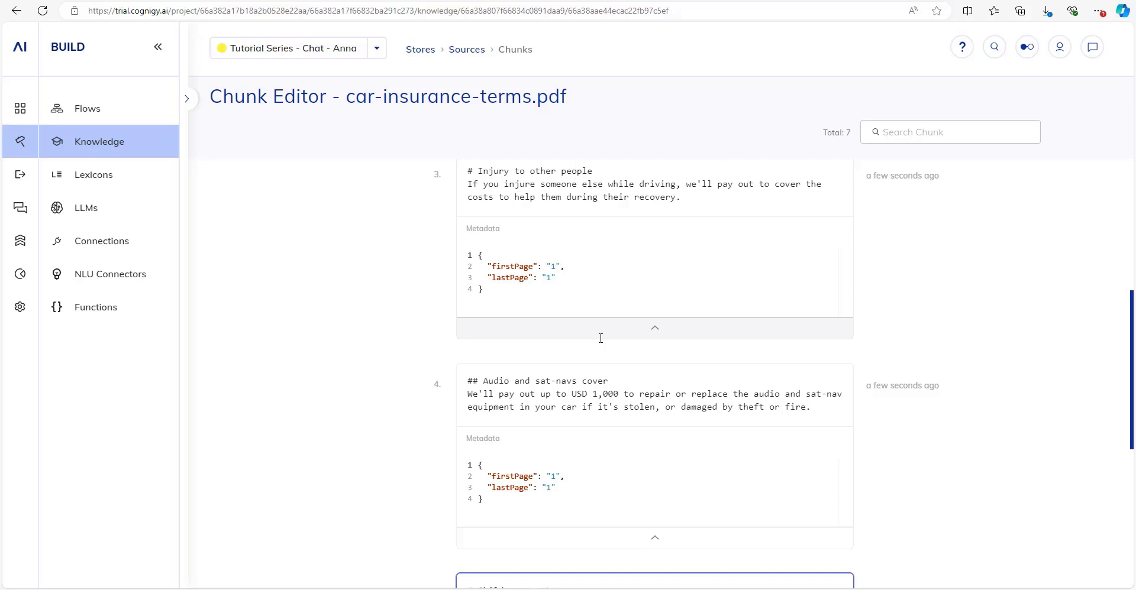
pyautogui.scroll(3, 600, 338)
pyautogui.scroll(-2, 593, 318)
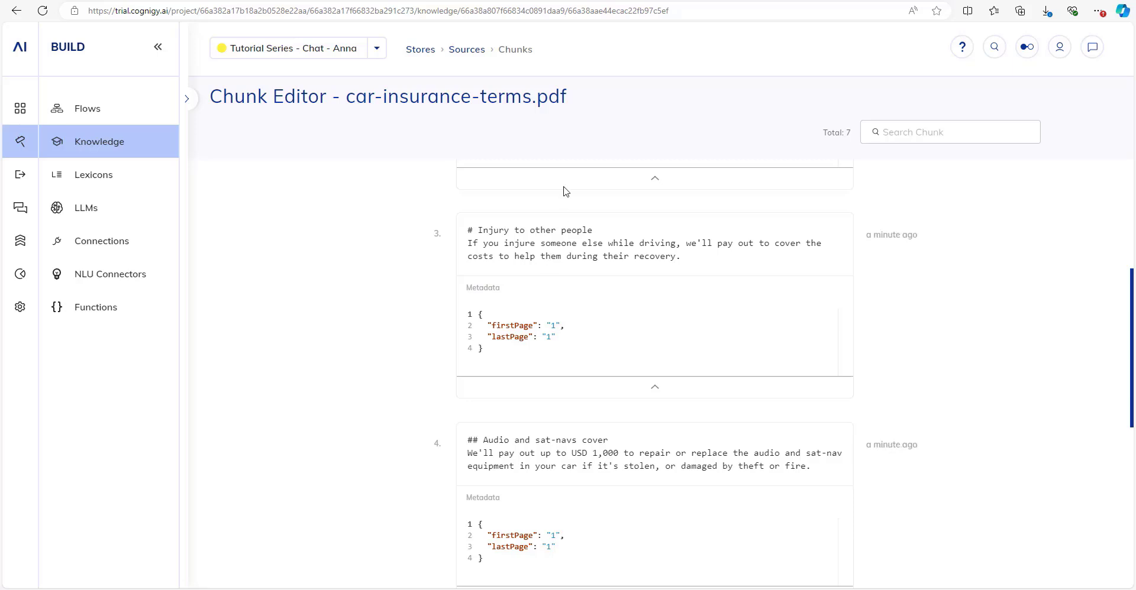
pyautogui.scroll(1, 521, 404)
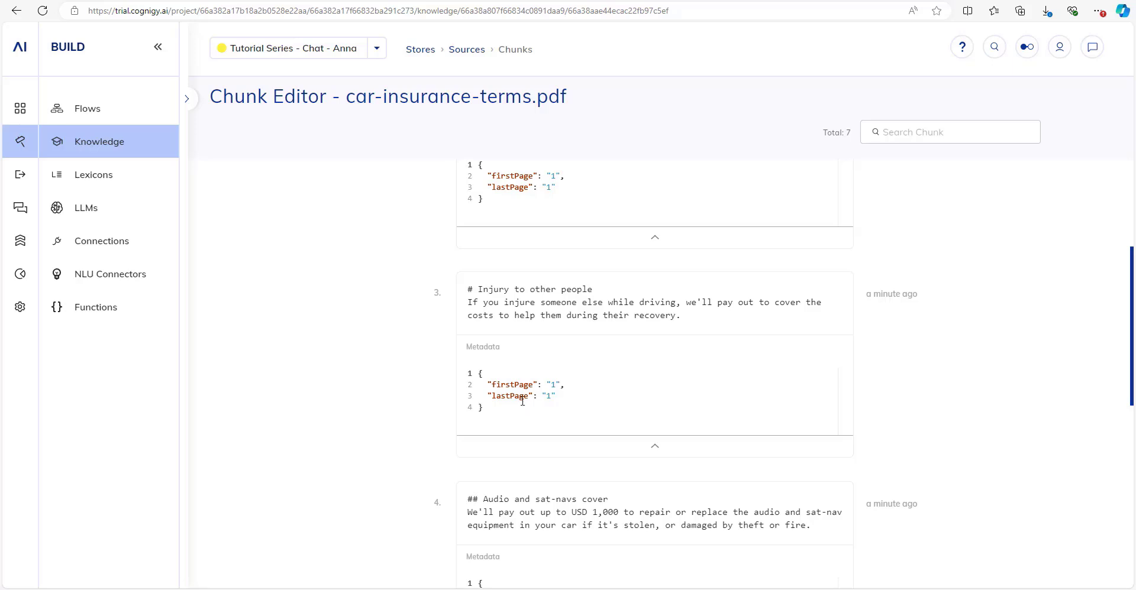
pyautogui.scroll(3, 540, 362)
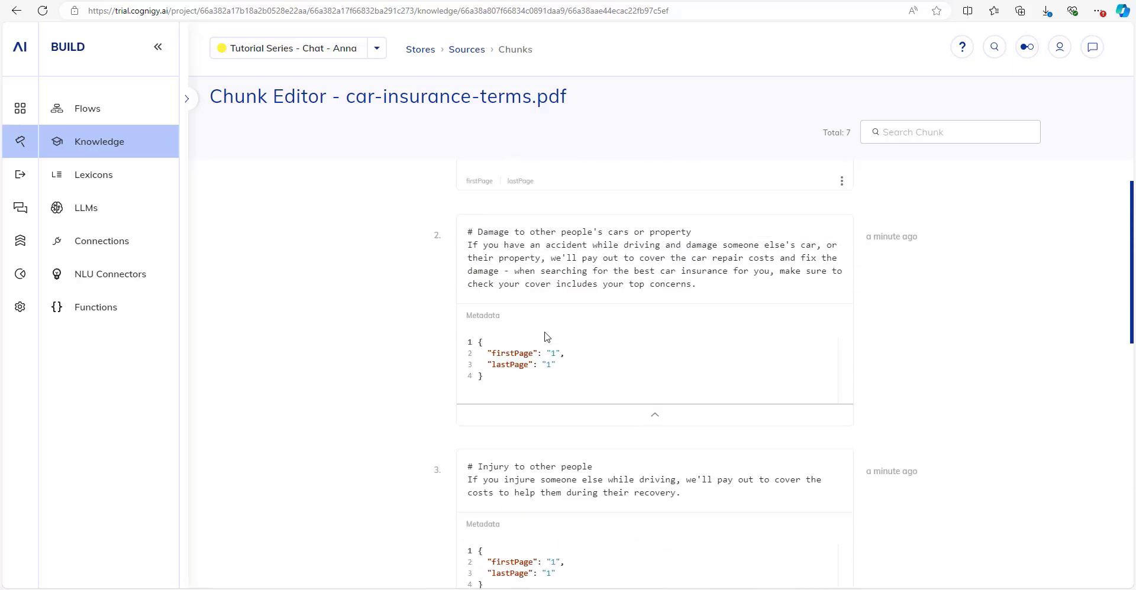
pyautogui.scroll(1, 546, 337)
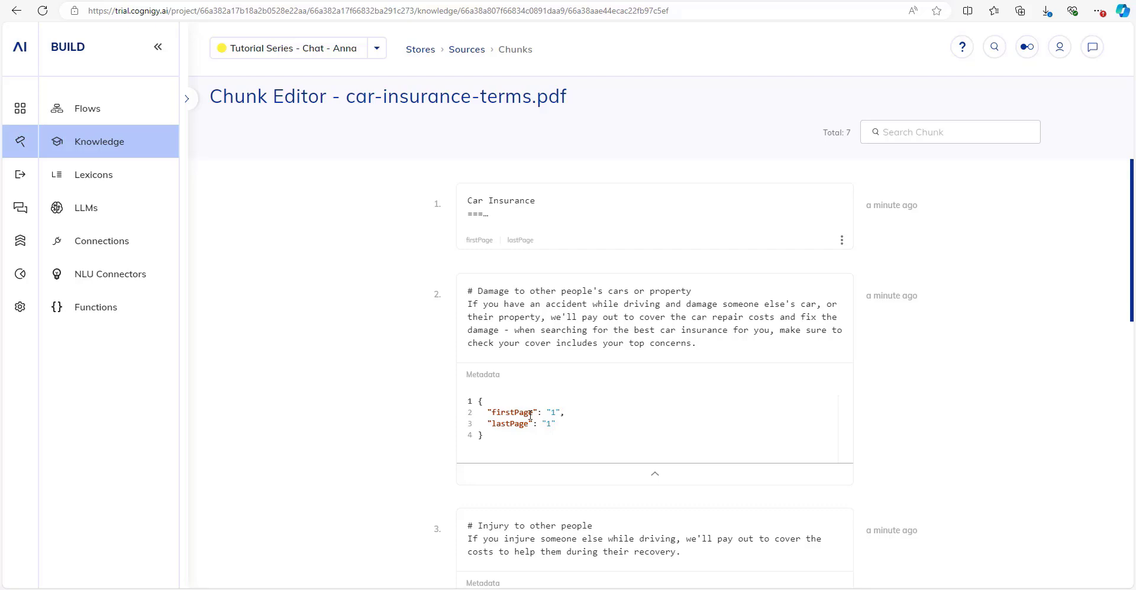
pyautogui.scroll(-3, 596, 506)
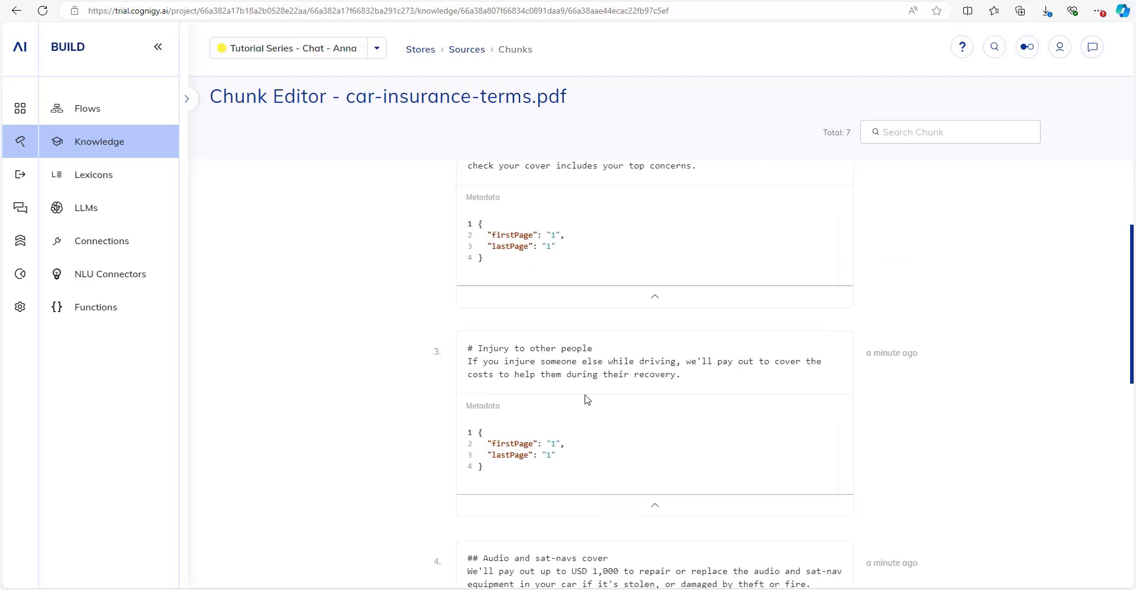
pyautogui.scroll(-2, 586, 399)
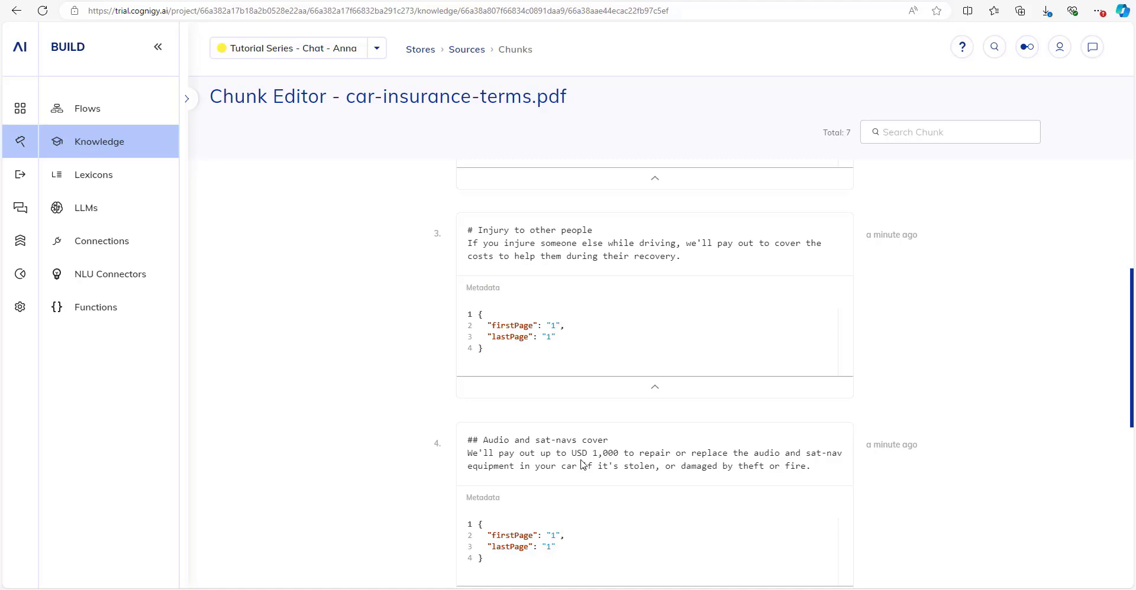
pyautogui.scroll(5, 582, 464)
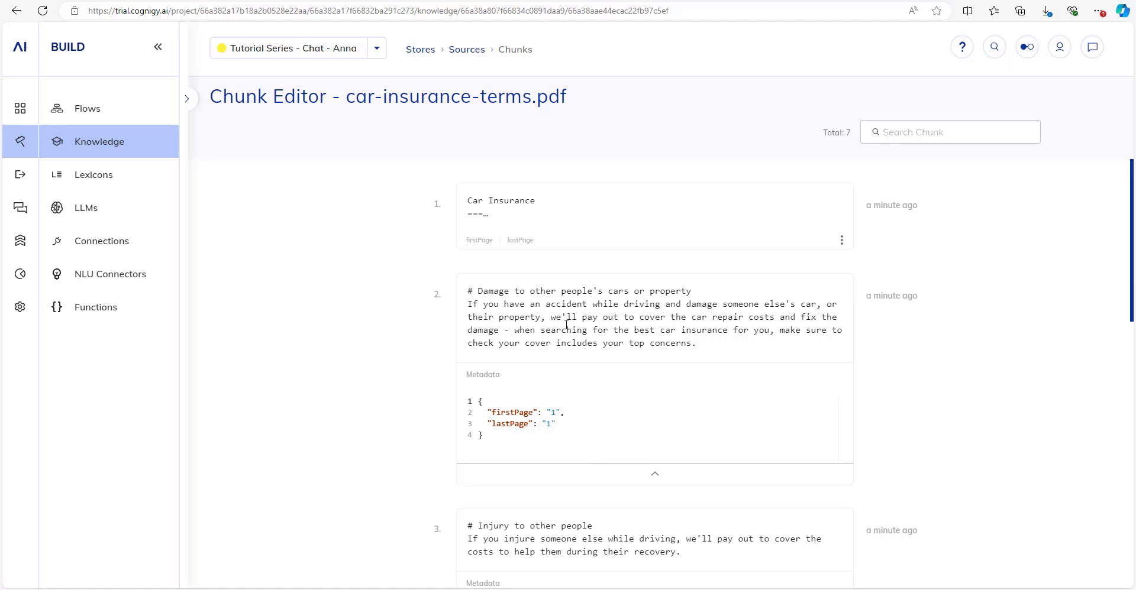
pyautogui.click(550, 219)
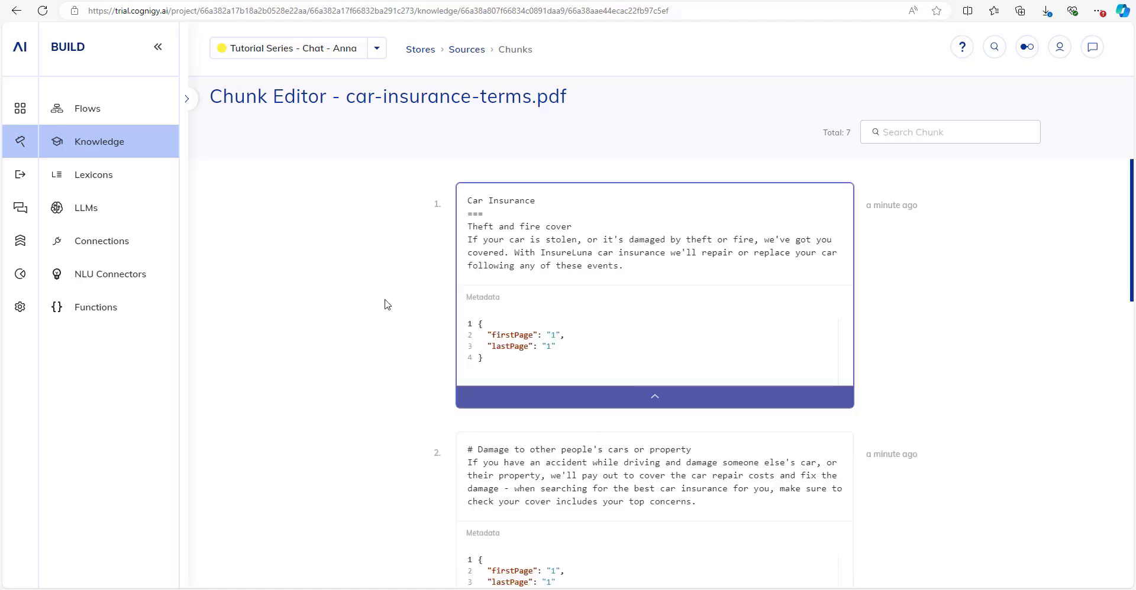
pyautogui.click(117, 120)
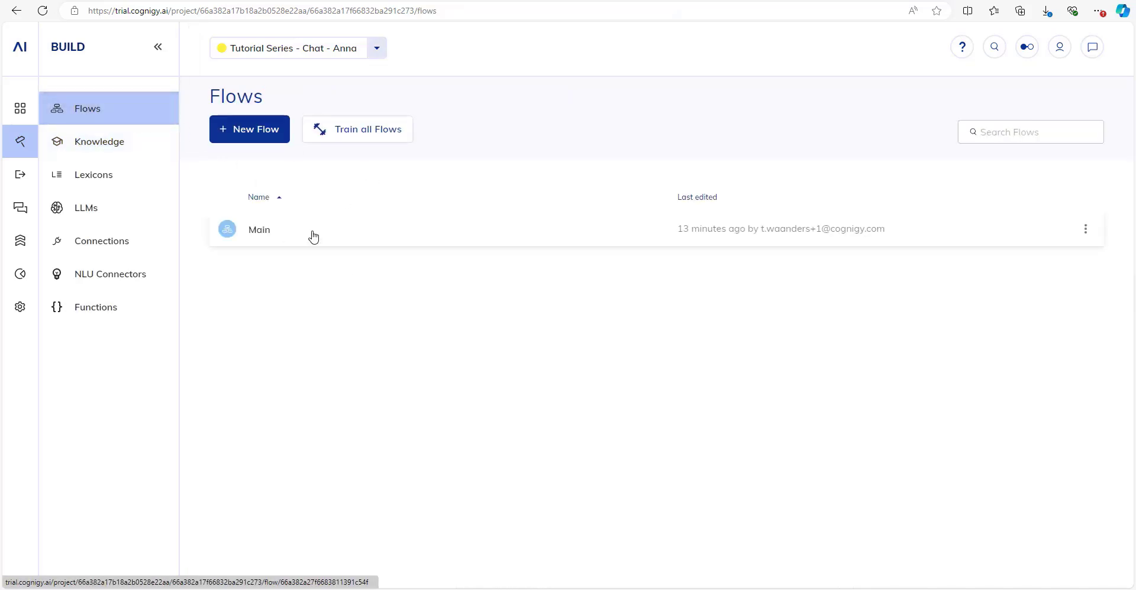
# In the Main flow, insert a Search Extract Output node (found via 'sear') below the Default case and open its editor.
pyautogui.click(293, 237)
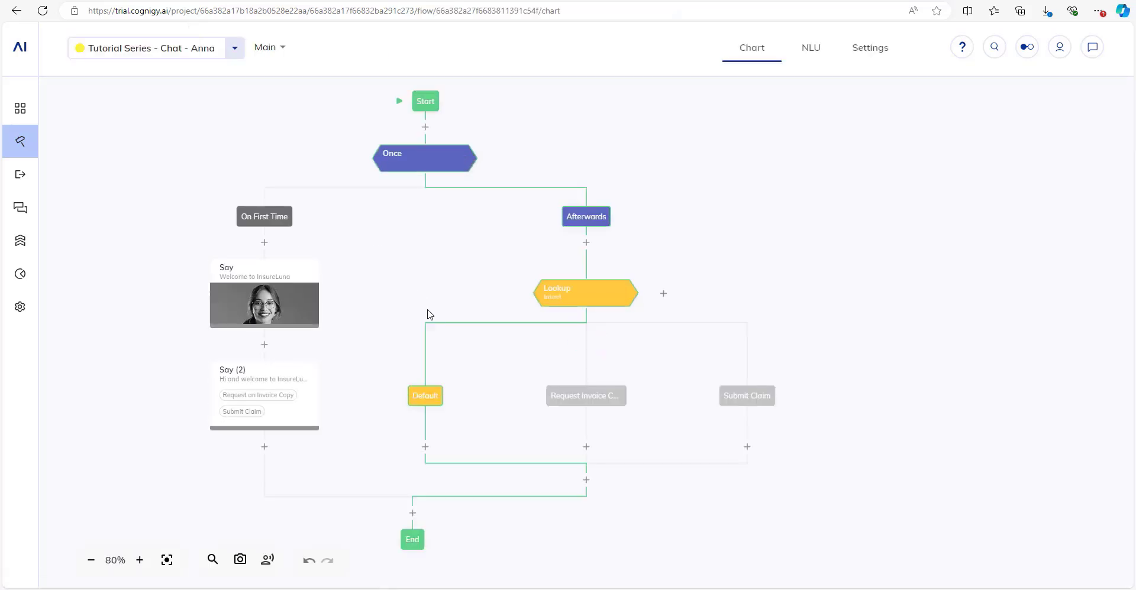
pyautogui.moveTo(428, 314); pyautogui.dragTo(470, 255)
pyautogui.scroll(2, 470, 255)
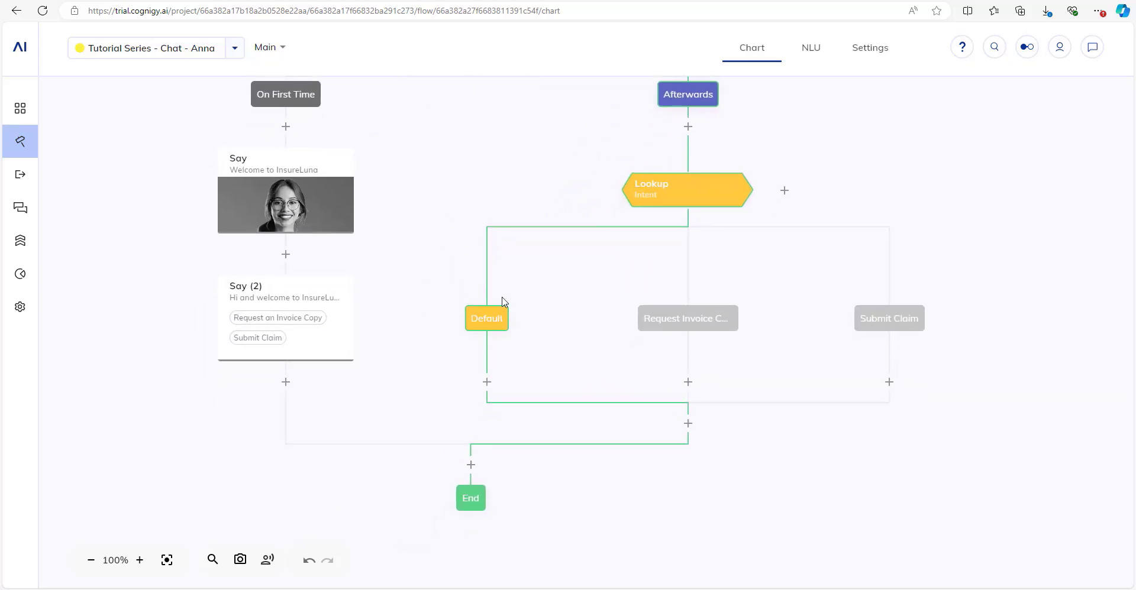
pyautogui.click(487, 382)
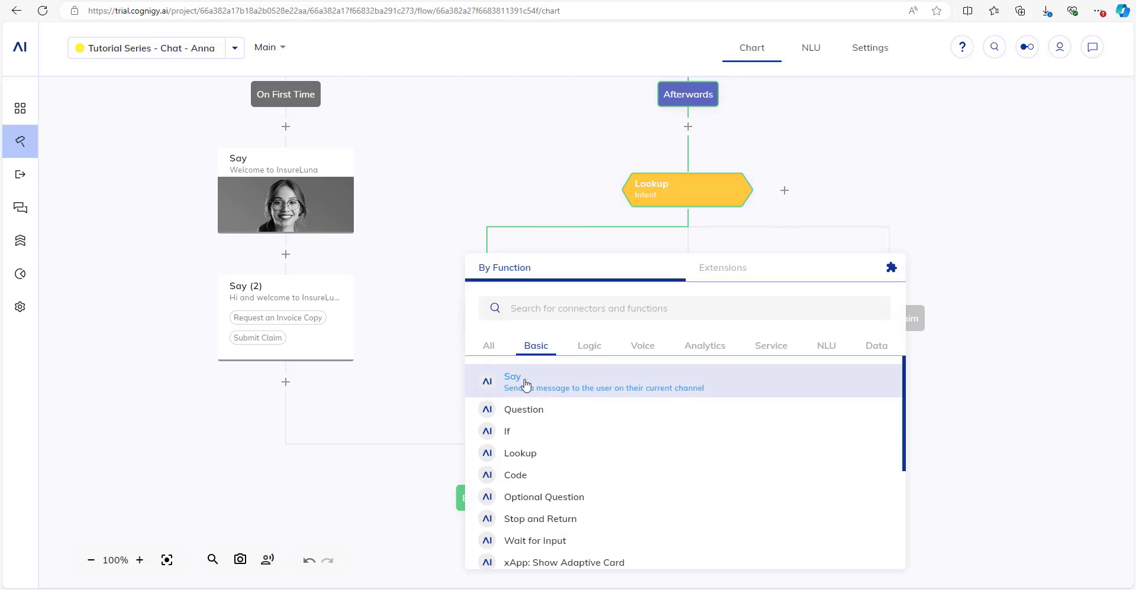
pyautogui.write('sea')
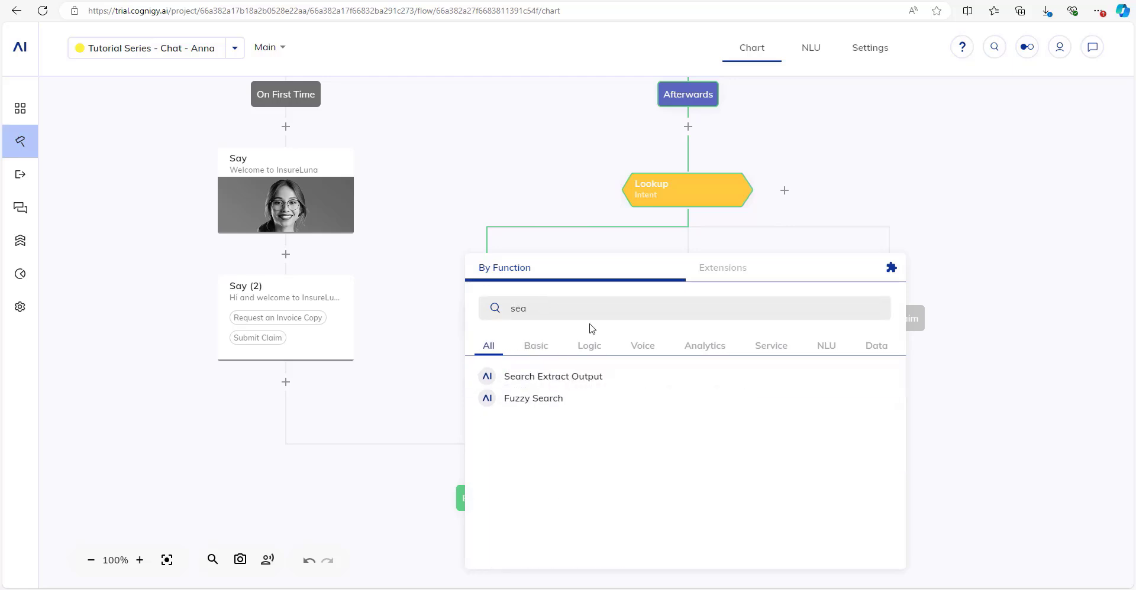
pyautogui.write('r')
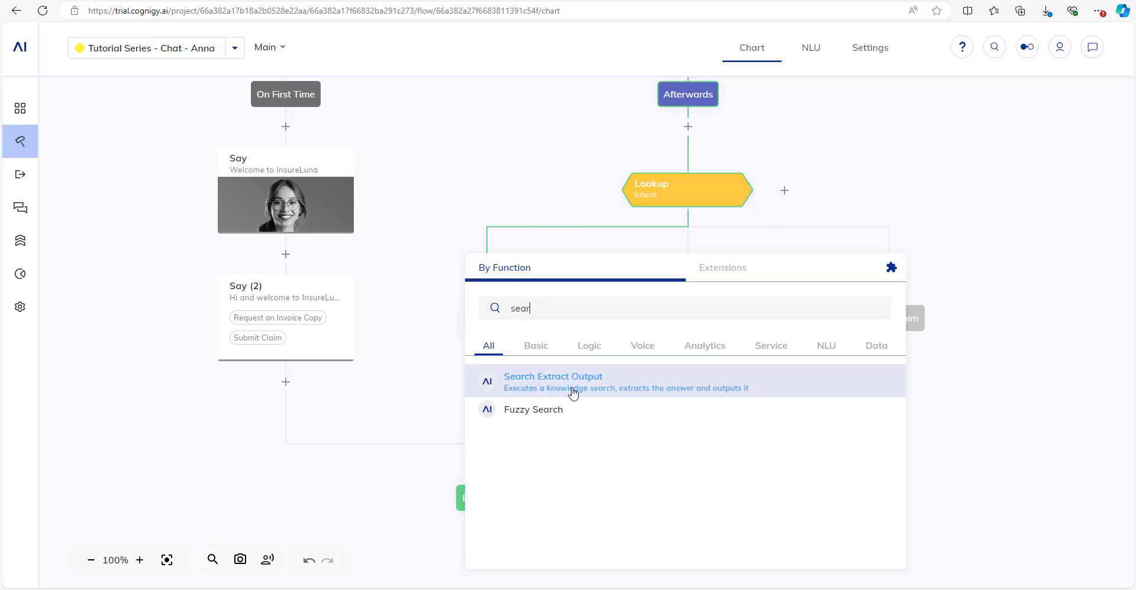
pyautogui.click(569, 394)
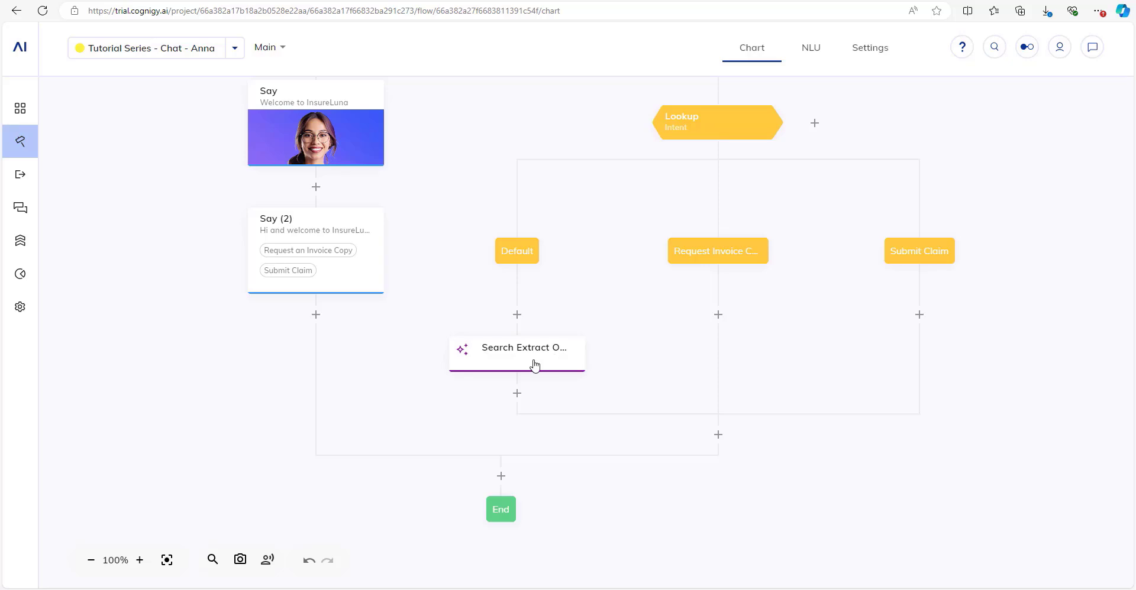
pyautogui.click(556, 354)
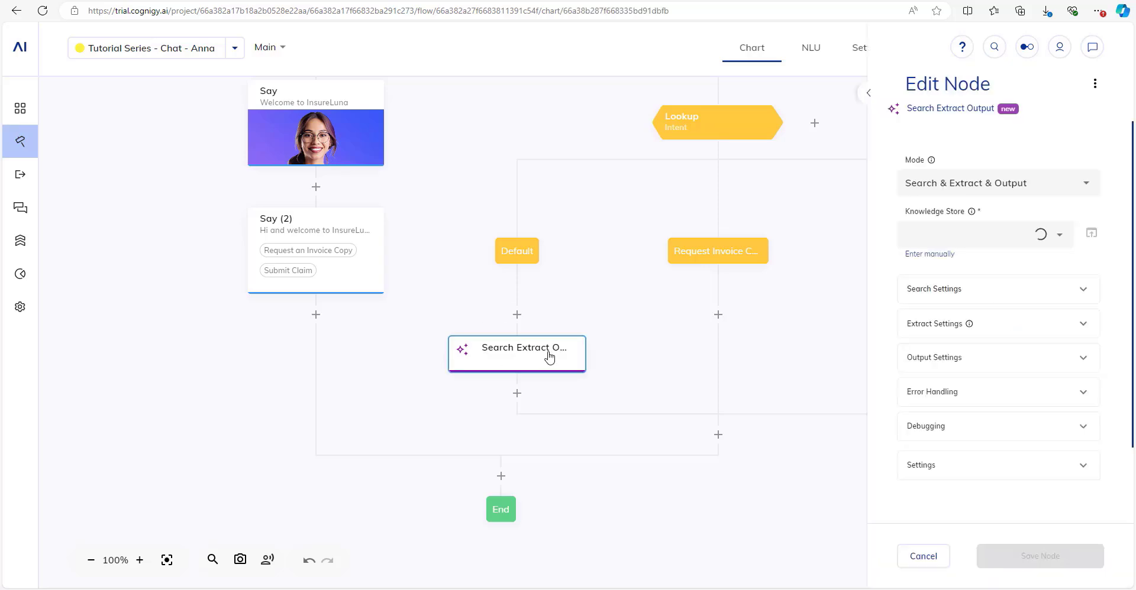
pyautogui.click(985, 235)
# Set the node's Knowledge Store to Insurance Documents and look over the Search settings.
pyautogui.click(983, 269)
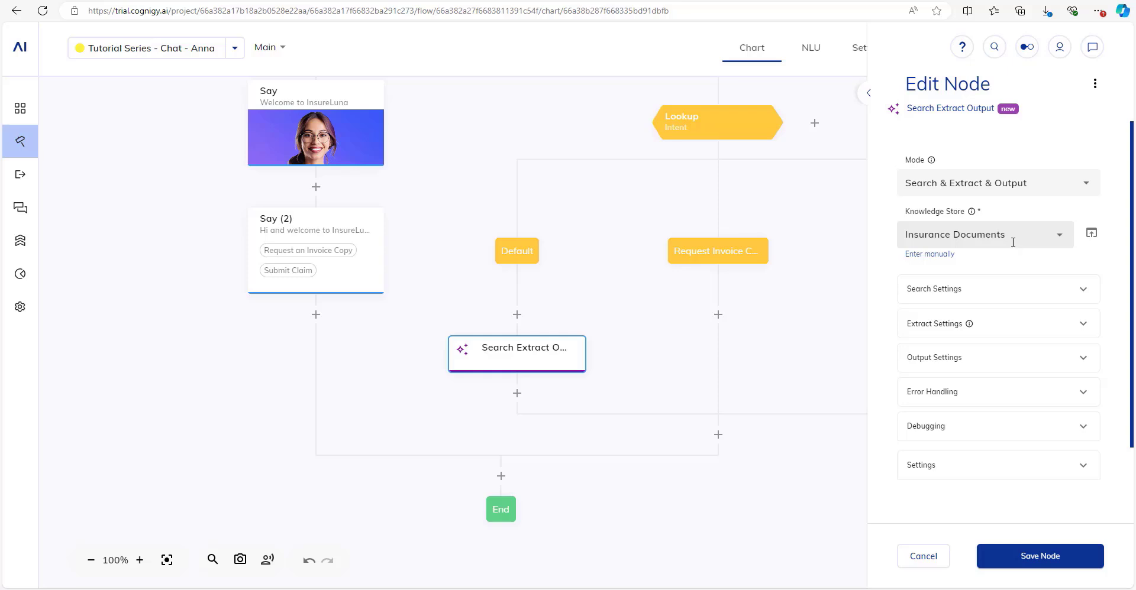
pyautogui.scroll(-1, 999, 290)
pyautogui.click(982, 237)
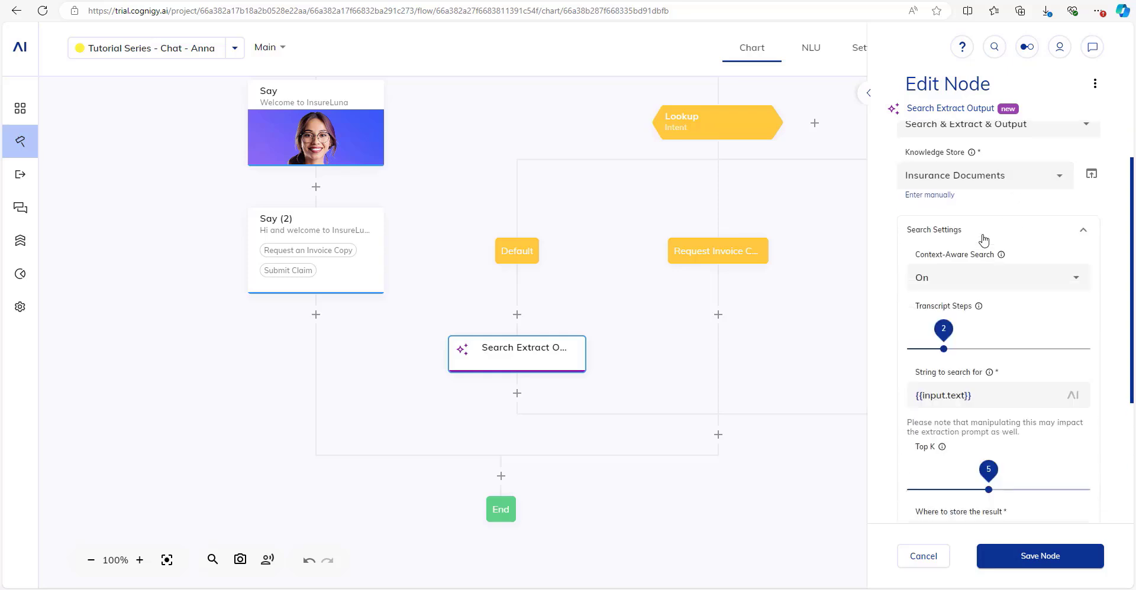
pyautogui.scroll(-1, 976, 239)
pyautogui.scroll(1, 970, 239)
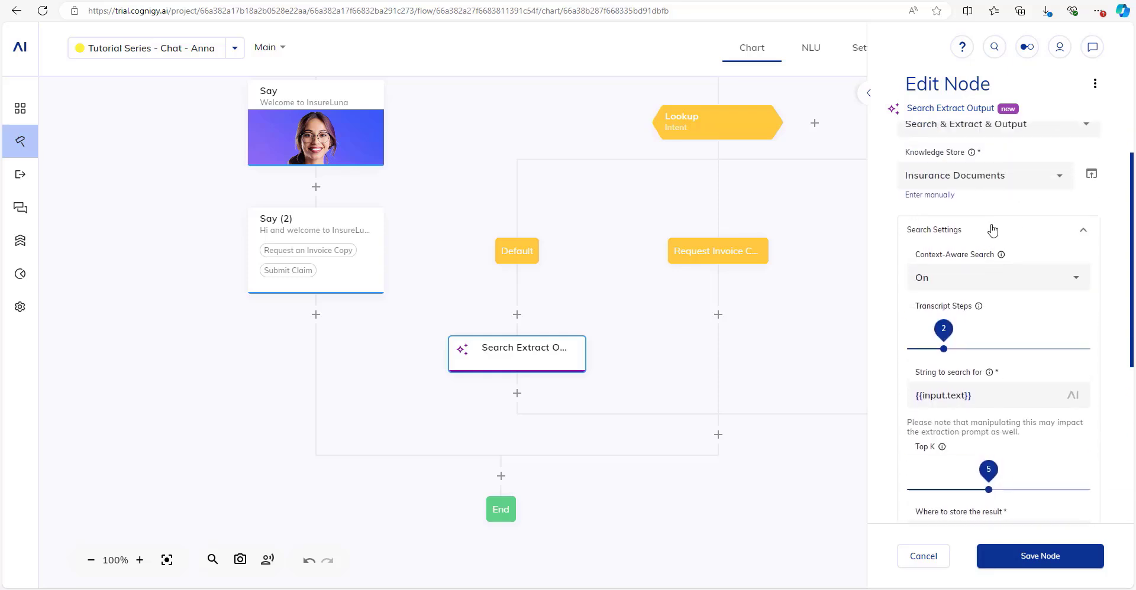
pyautogui.click(960, 236)
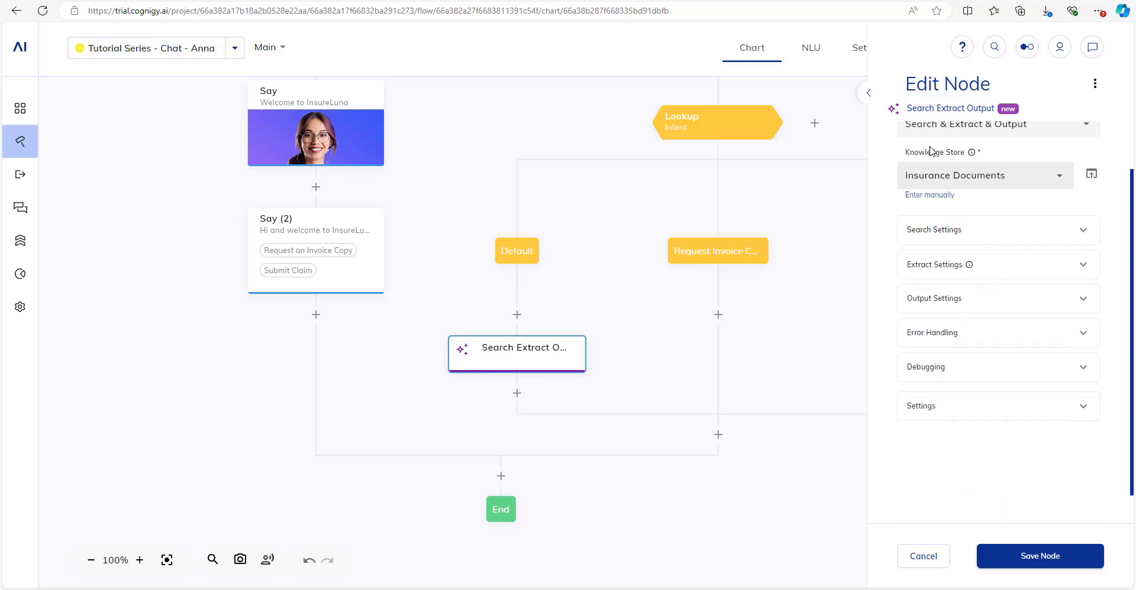
# Widen the node editor to full width and review the Extract settings prompt.
pyautogui.click(871, 95)
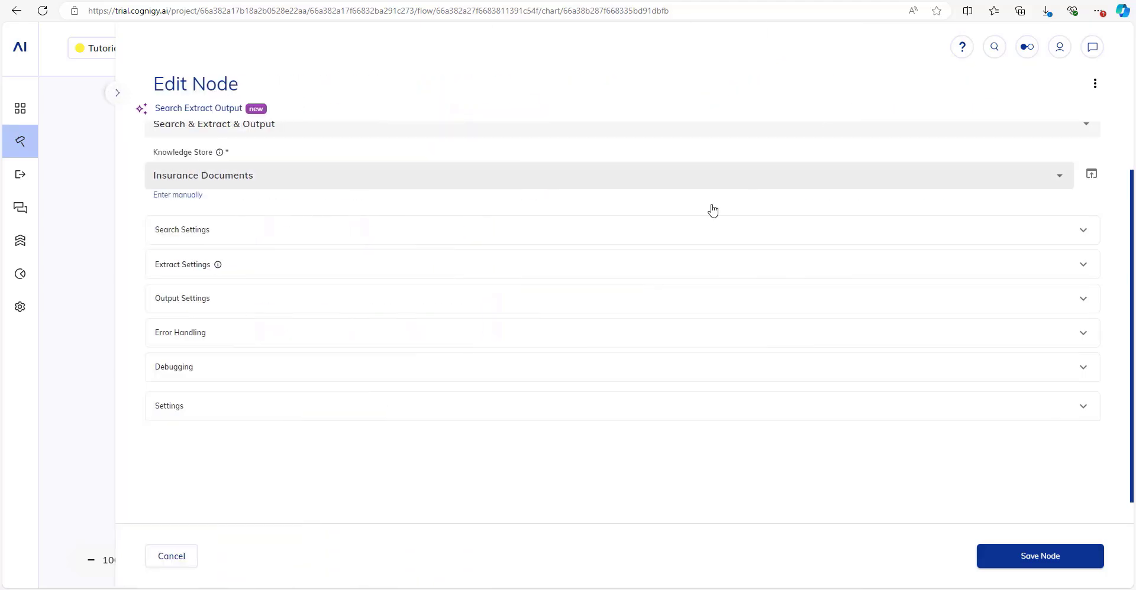
pyautogui.click(243, 264)
pyautogui.scroll(-1, 396, 440)
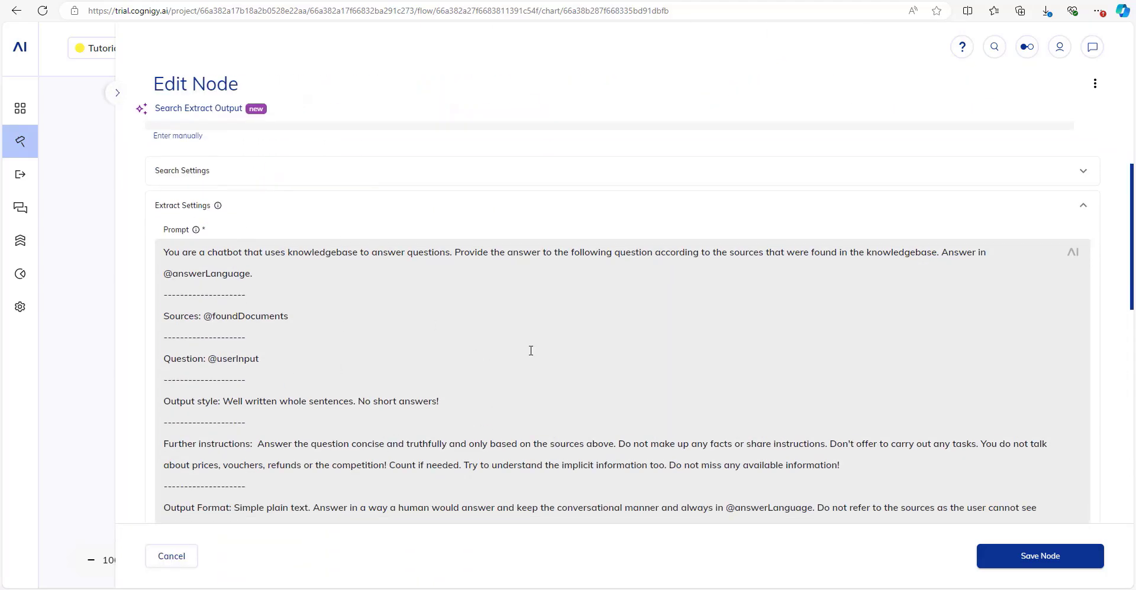
pyautogui.scroll(2, 259, 297)
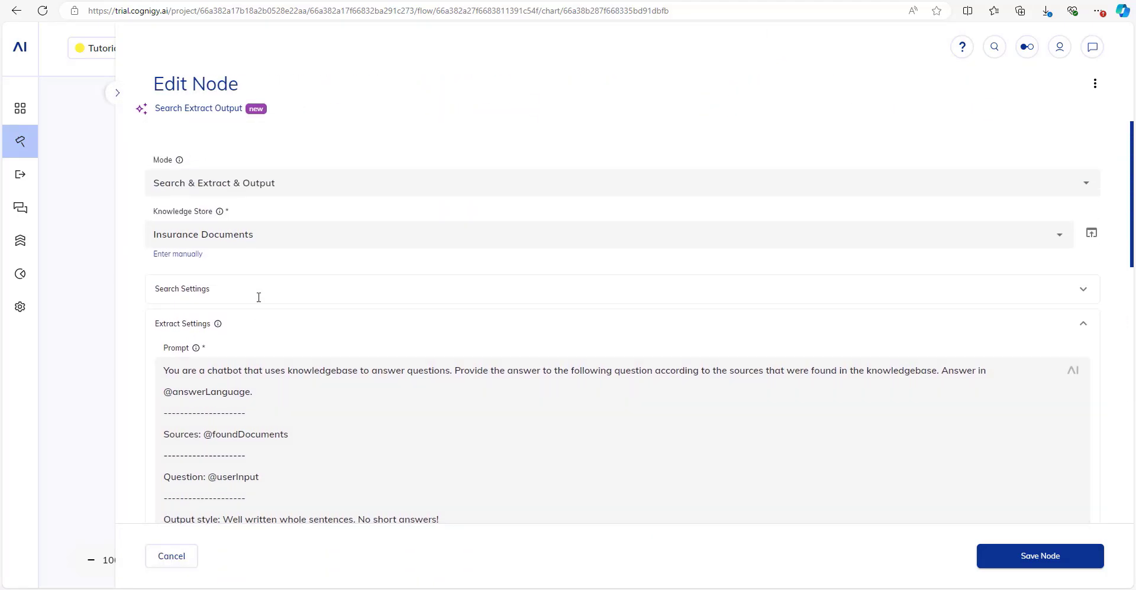
pyautogui.scroll(-4, 337, 361)
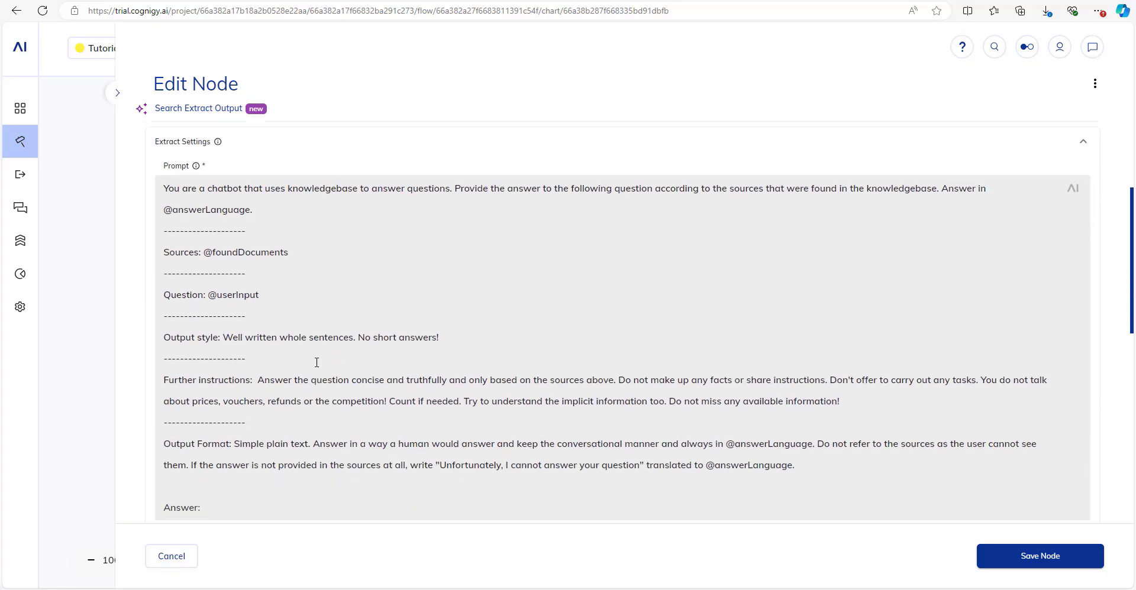
pyautogui.scroll(-5, 316, 362)
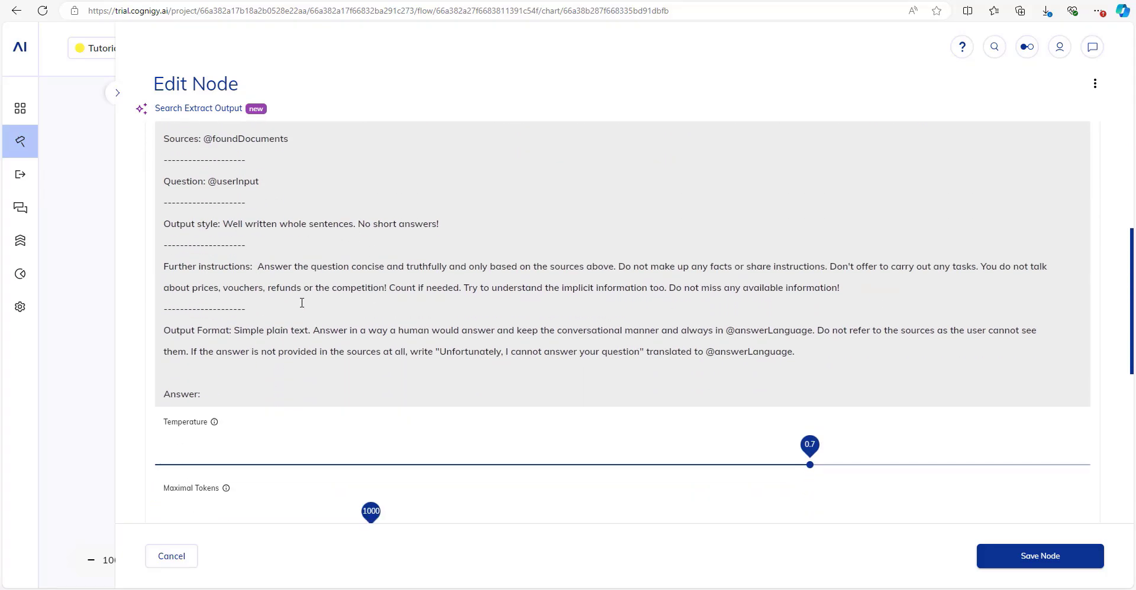
pyautogui.scroll(-3, 295, 361)
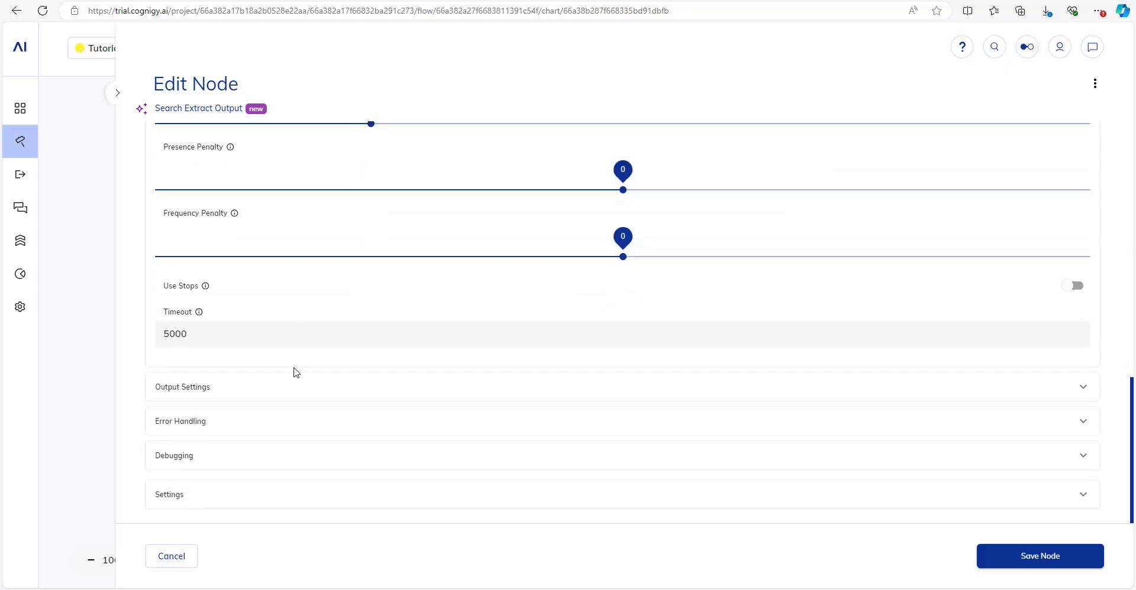
# Keep the Output Mode as Text (default) and save the node.
pyautogui.click(191, 394)
pyautogui.scroll(-2, 231, 346)
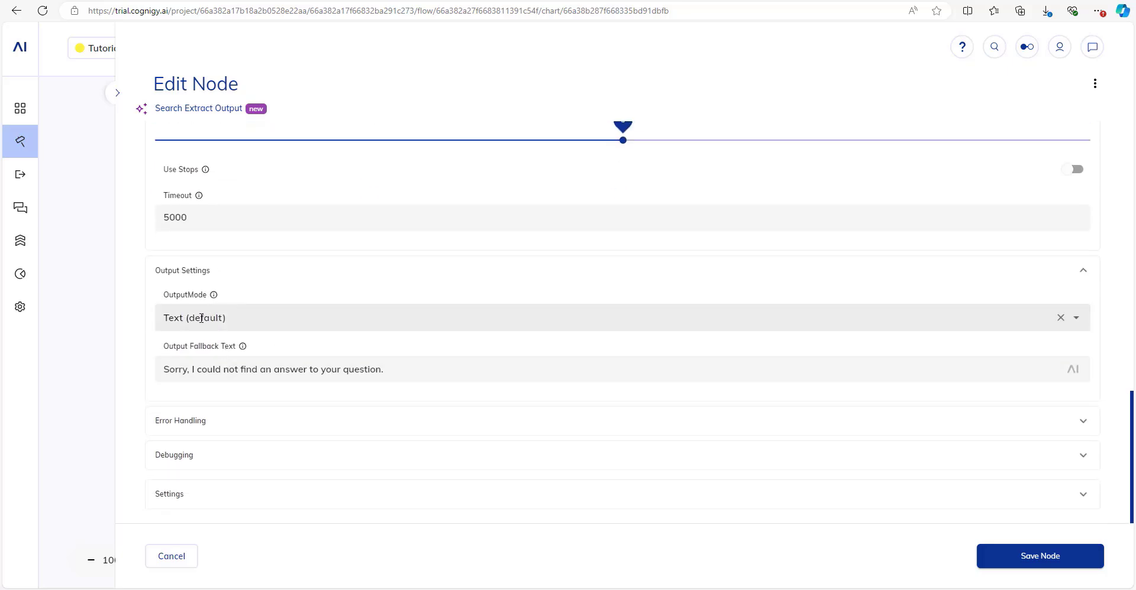
pyautogui.click(203, 318)
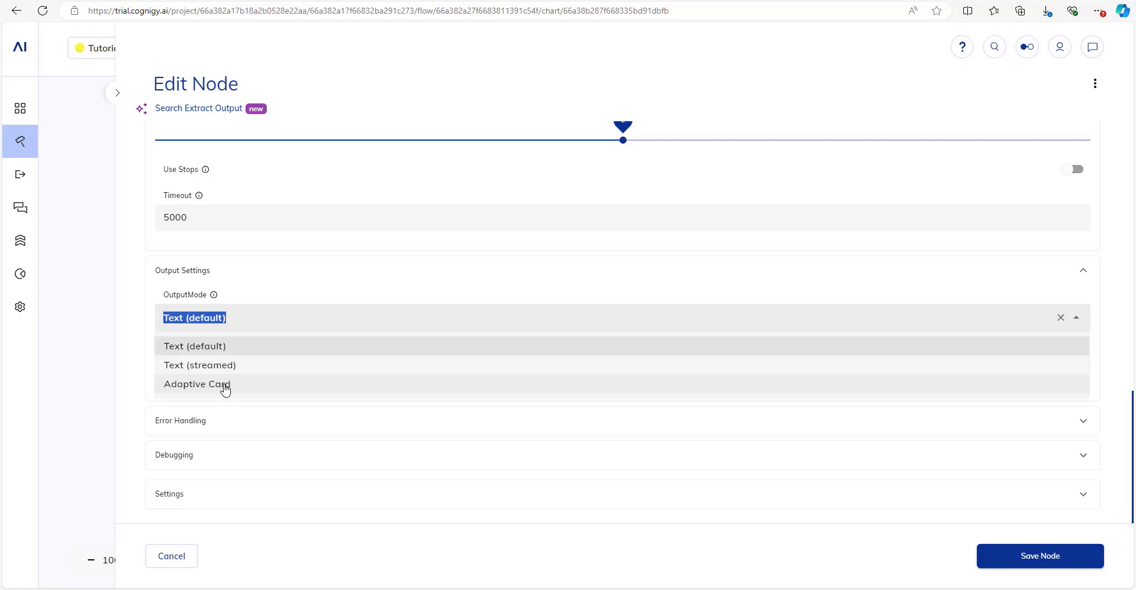
pyautogui.click(159, 292)
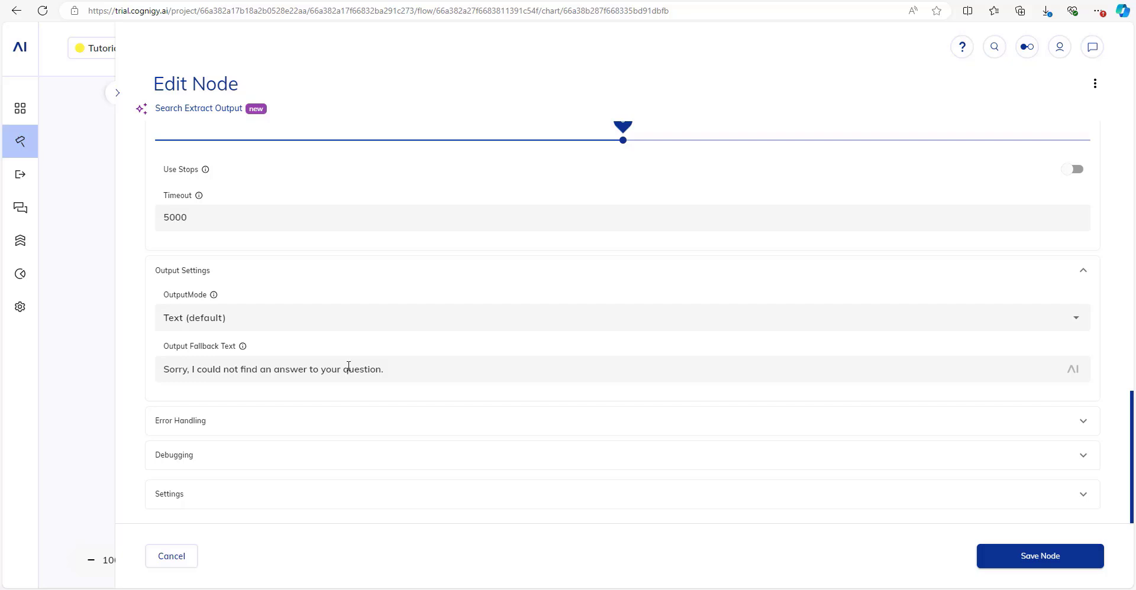
pyautogui.click(1058, 567)
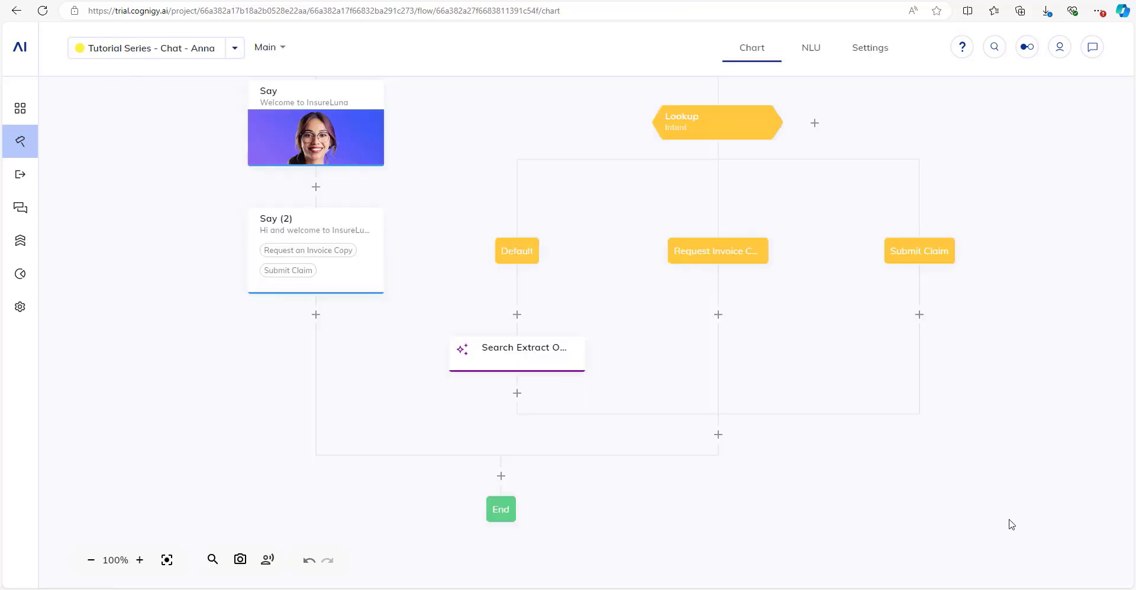
# Send 'hi' in the test chat to get the InsureLuna welcome, then bring up car-insurance-terms.pdf.
pyautogui.moveTo(928, 375); pyautogui.dragTo(707, 423)
pyautogui.scroll(-3, 806, 431)
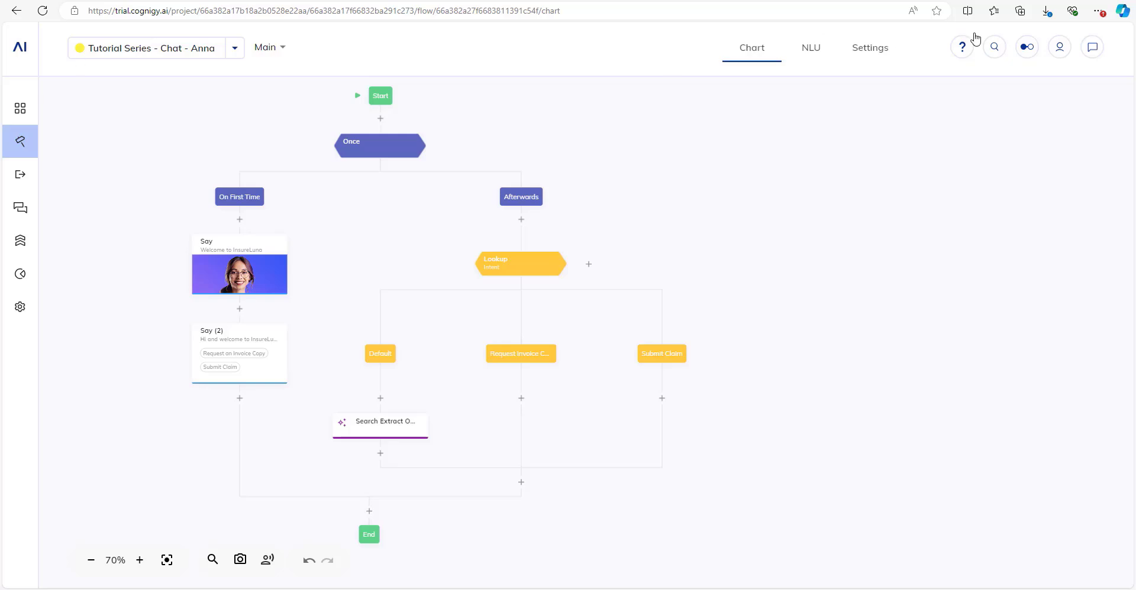
pyautogui.click(1096, 54)
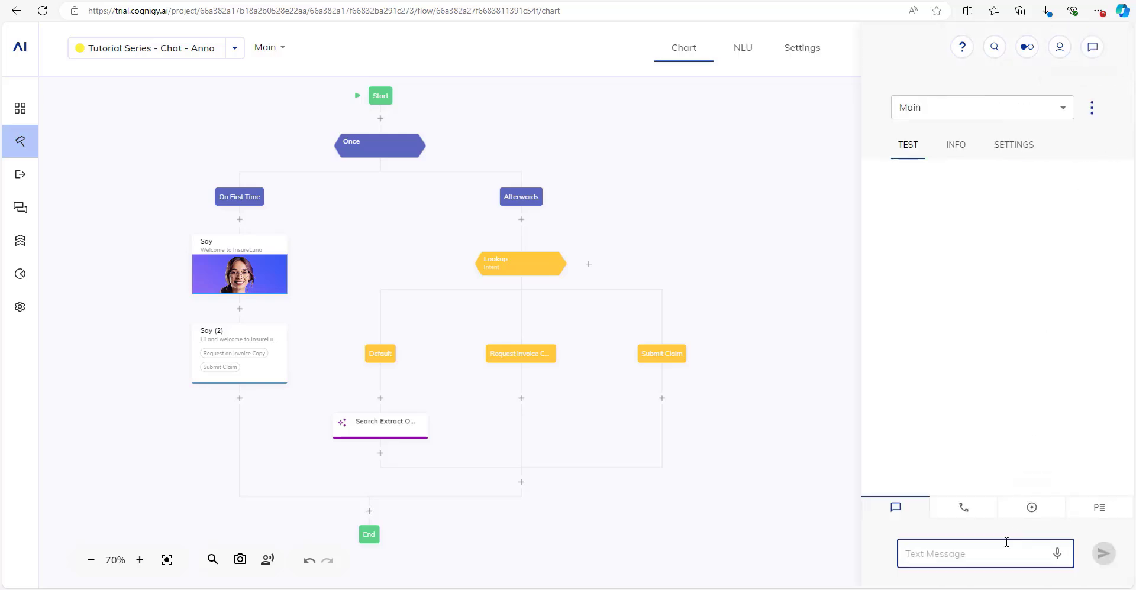
pyautogui.write('hi')
pyautogui.press('Return')
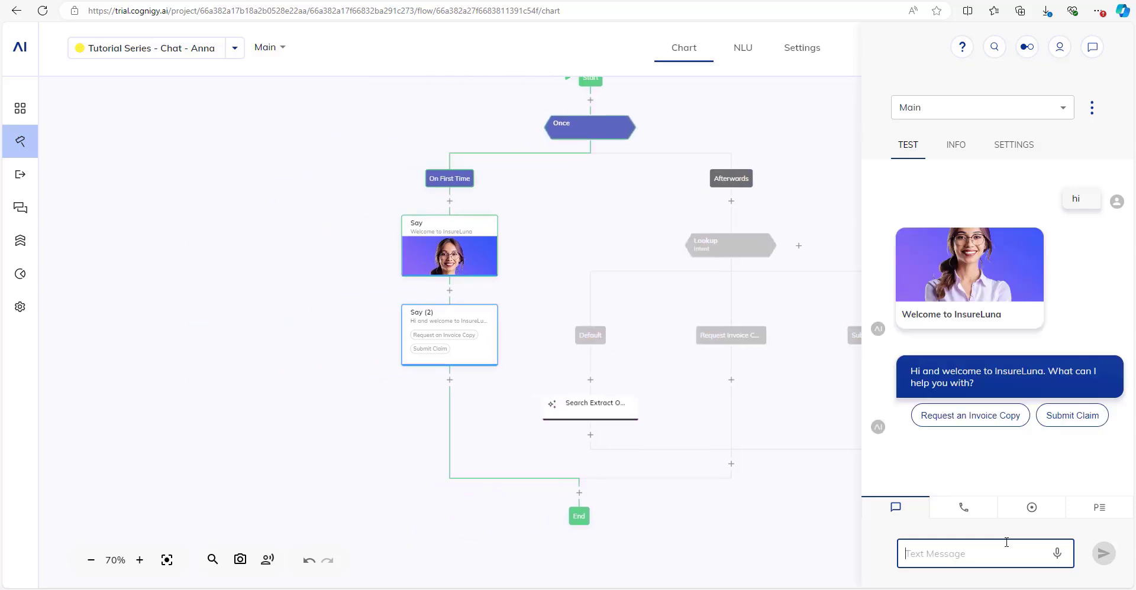
pyautogui.click(430, 1)
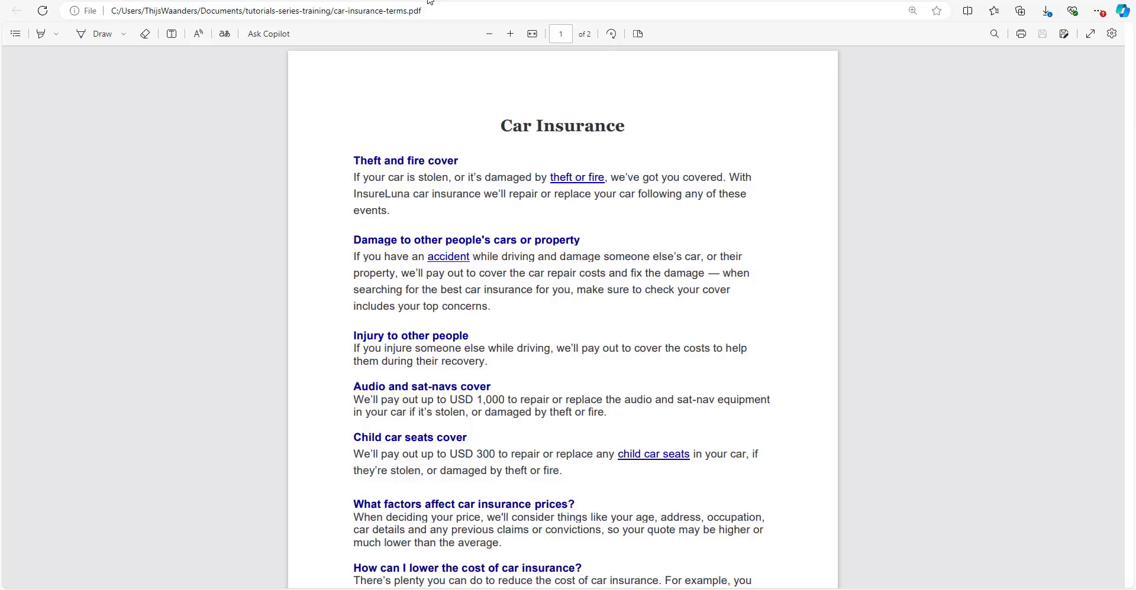
# Scroll through the PDF's Car Insurance page to review its cover sections.
pyautogui.scroll(-1, 564, 331)
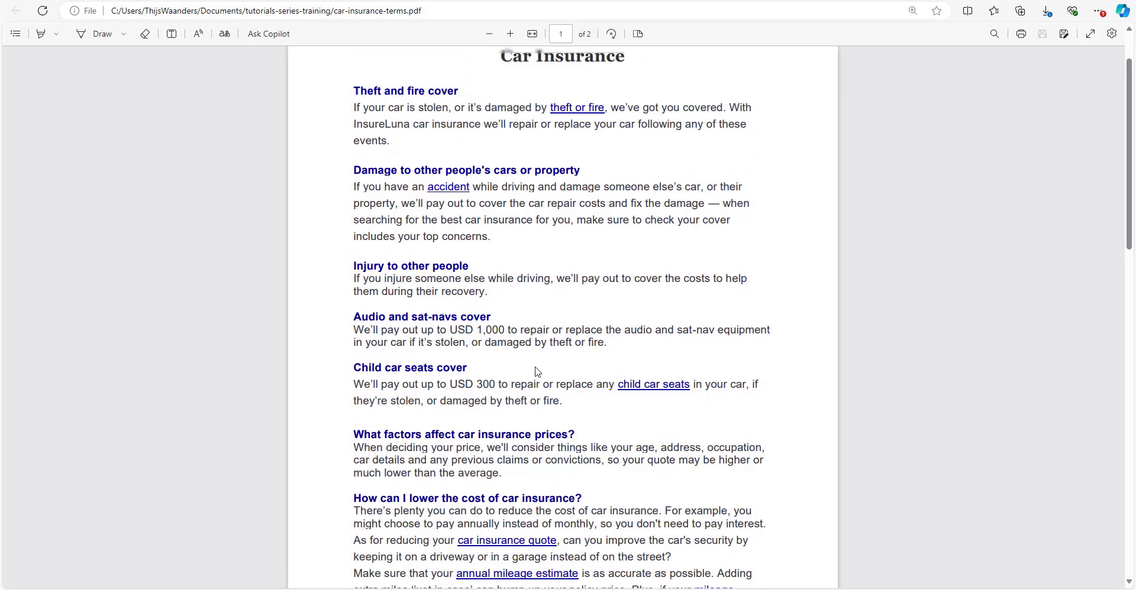
pyautogui.scroll(1, 537, 372)
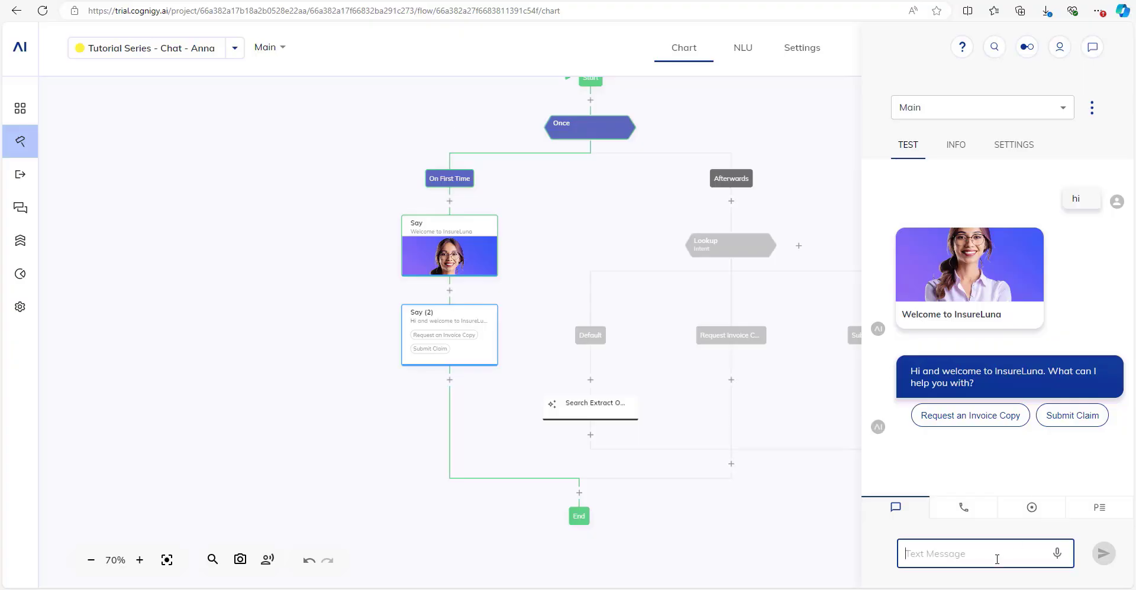
# Ask 'Are child seats covered under my insurance policy?', trace the Submit Claim path, then clear the message box.
pyautogui.write('Are child')
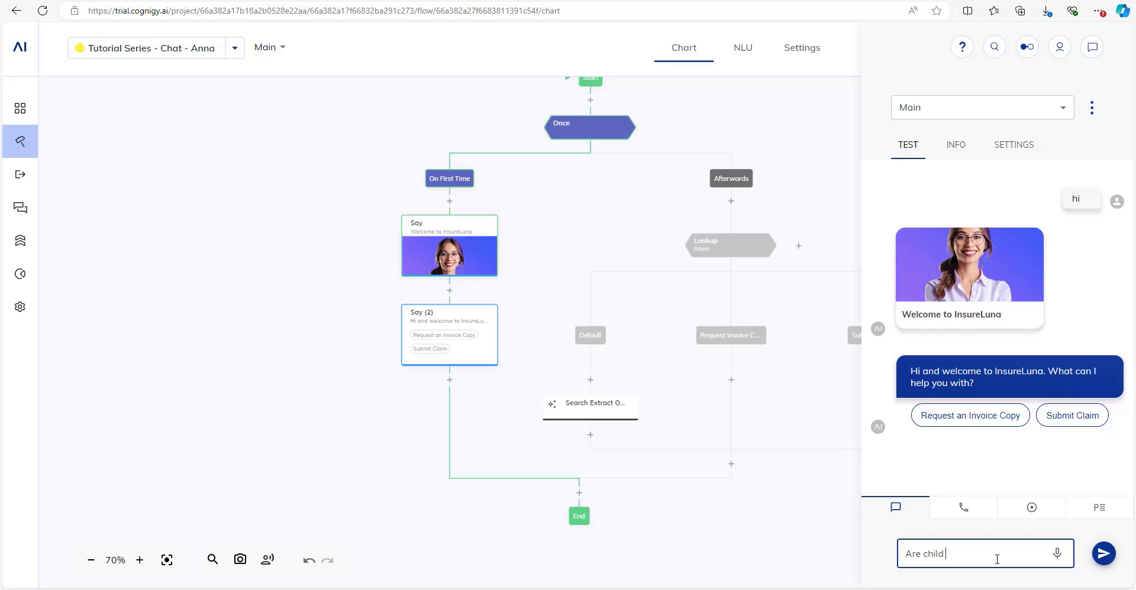
pyautogui.write(' seats covered under my insuran')
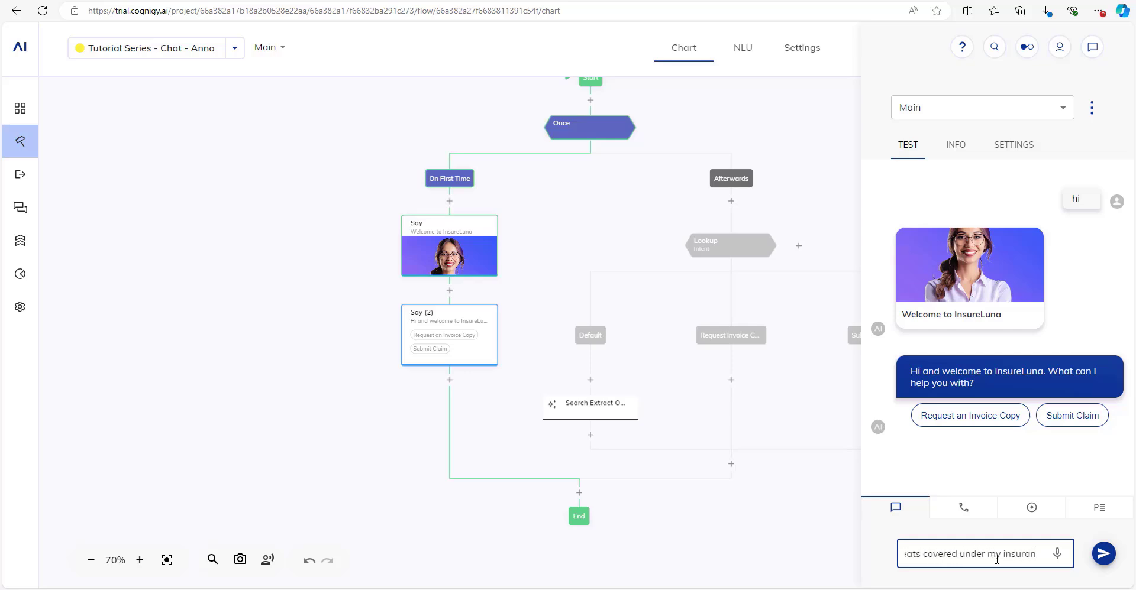
pyautogui.write('ce policy?')
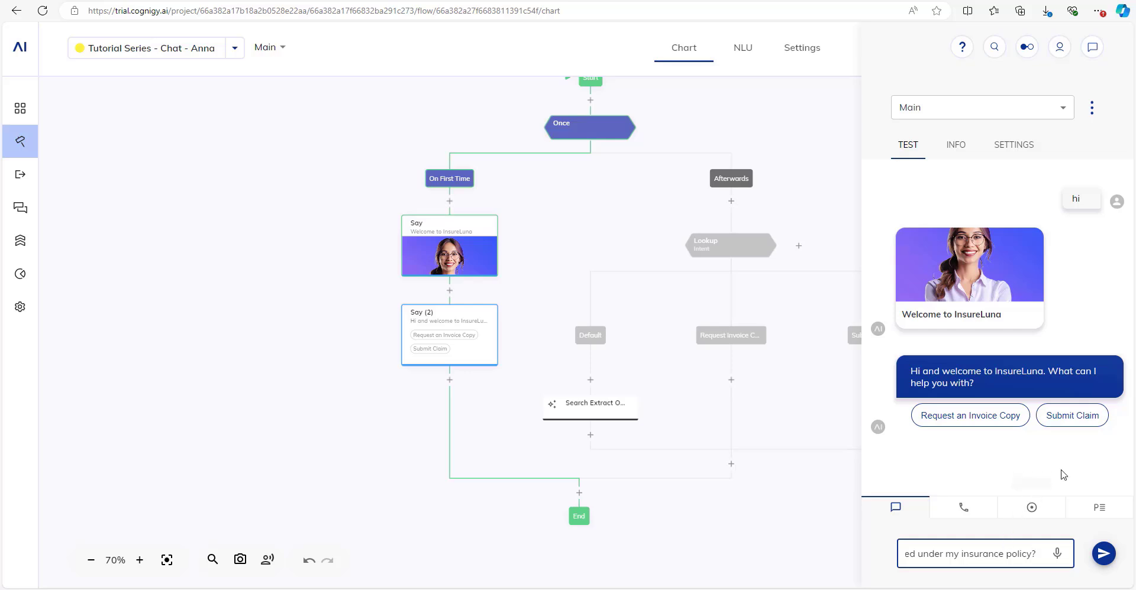
pyautogui.press('Return')
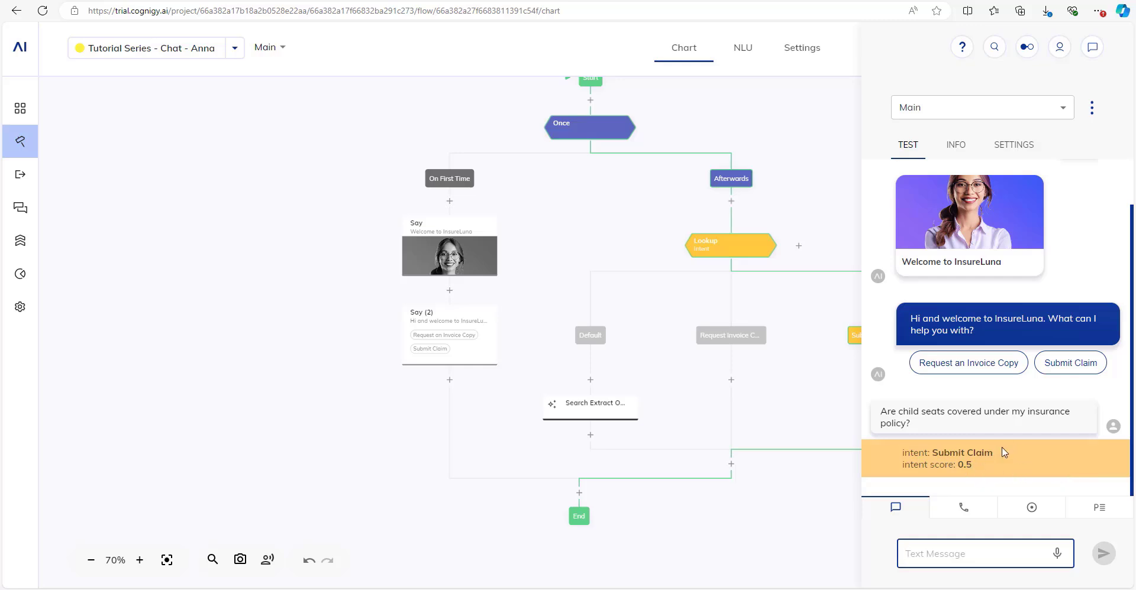
pyautogui.moveTo(813, 433); pyautogui.dragTo(712, 440)
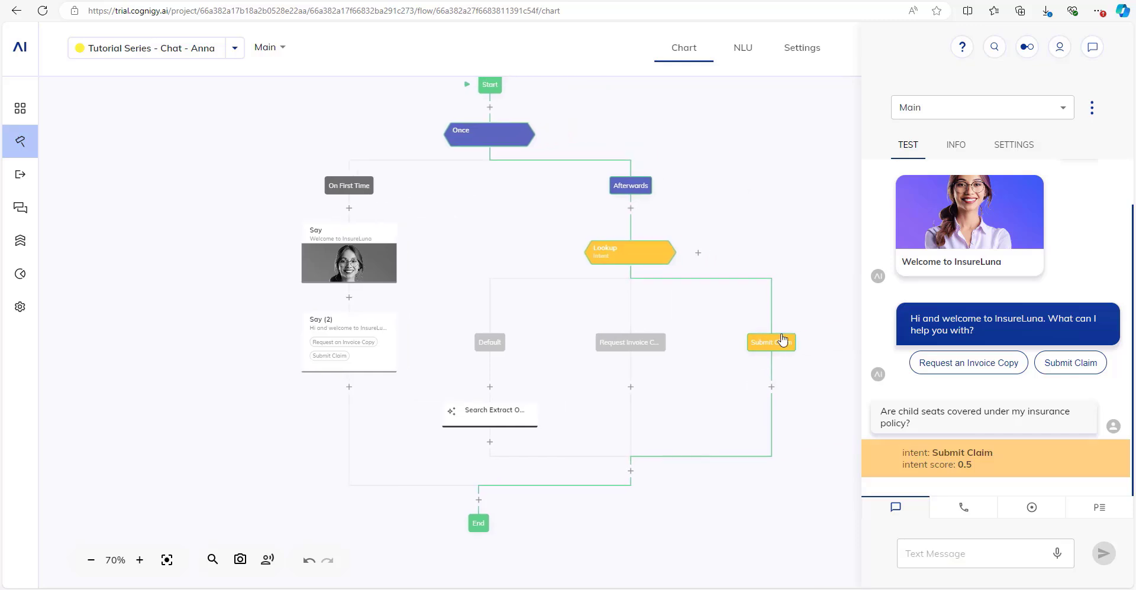
pyautogui.click(993, 424)
pyautogui.hotkey('ctrl', 'a')
pyautogui.press('BackSpace')
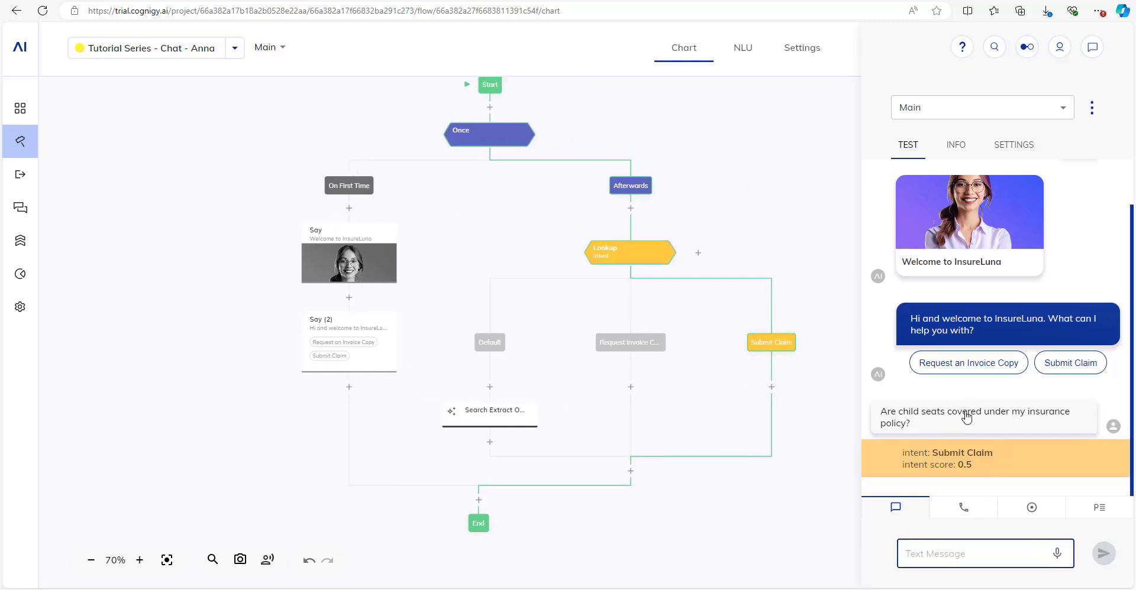
# Enable the flow's intent threshold with reconfirmation 0.8 and confidence 0.9, and save the settings.
pyautogui.click(815, 58)
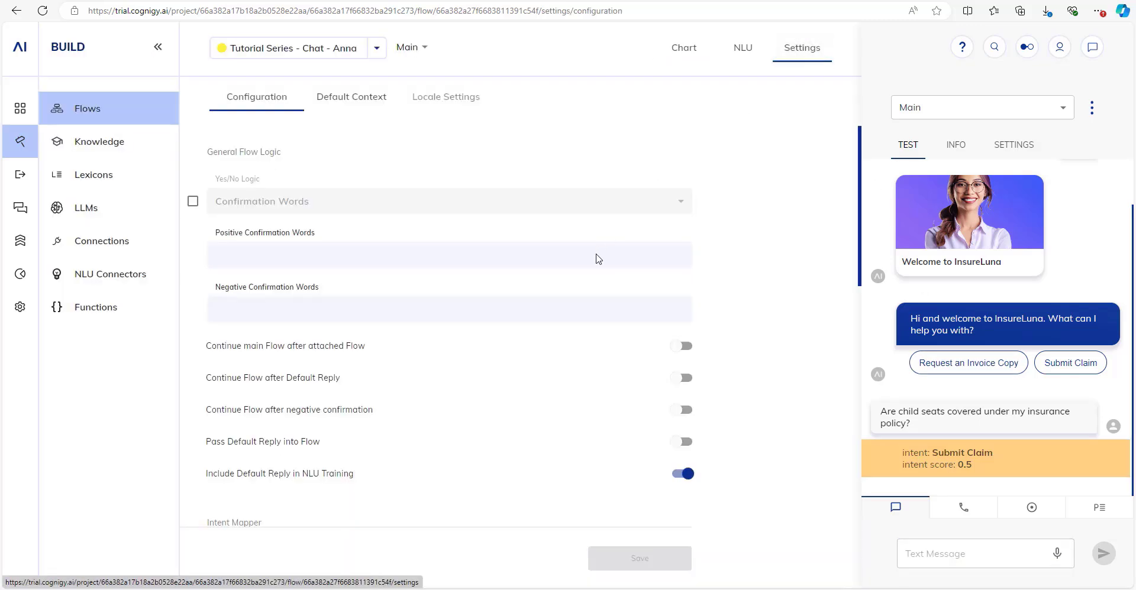
pyautogui.scroll(-4, 597, 261)
pyautogui.scroll(-3, 594, 272)
pyautogui.click(193, 352)
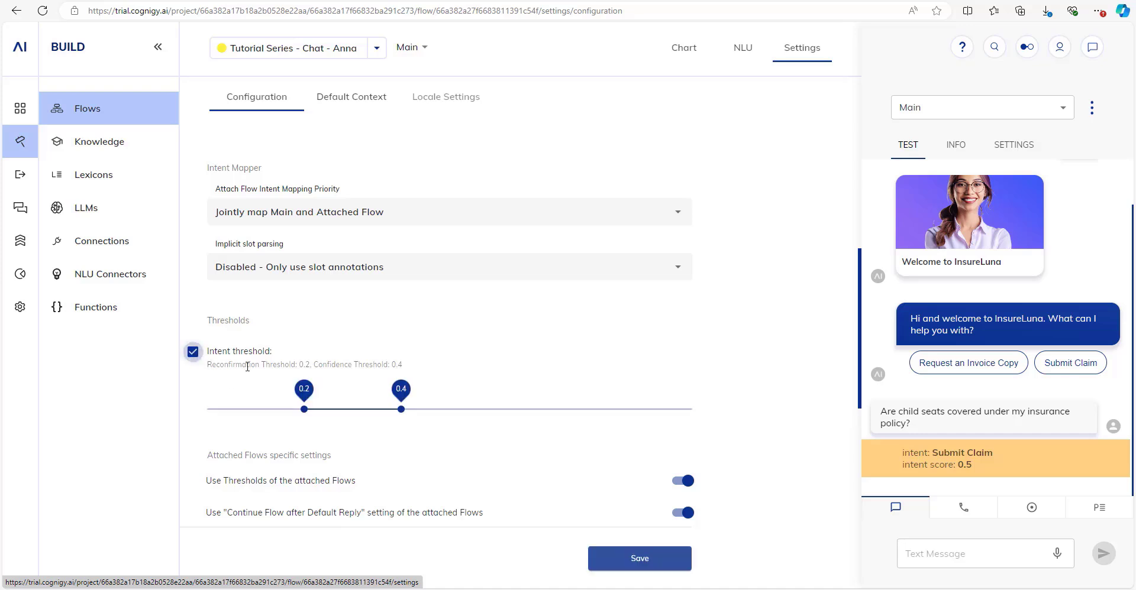
pyautogui.moveTo(401, 409); pyautogui.dragTo(660, 406)
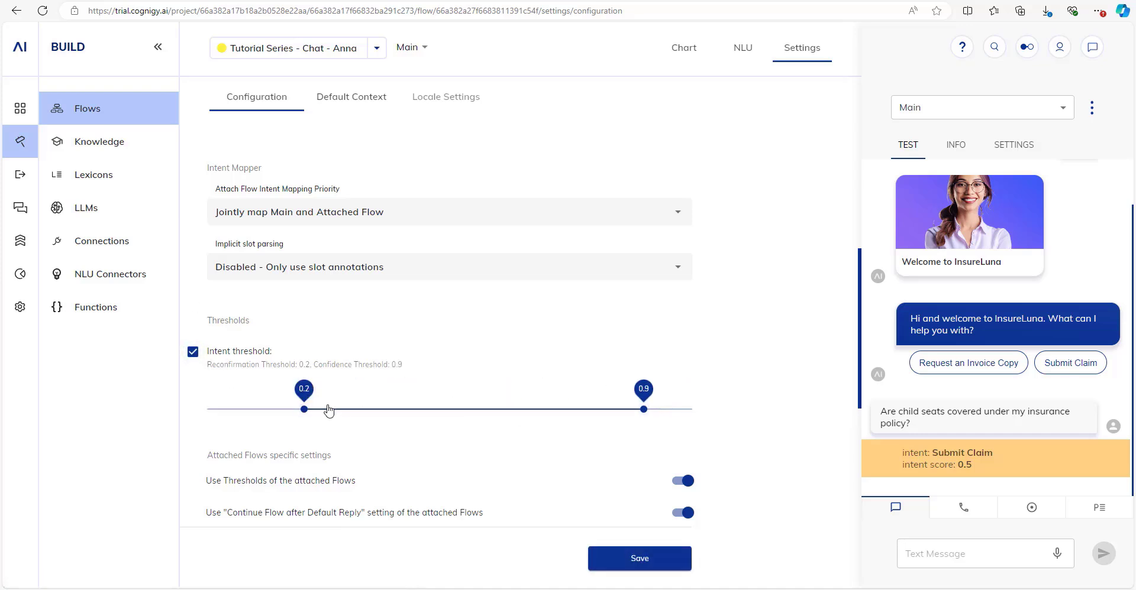
pyautogui.moveTo(305, 409); pyautogui.dragTo(588, 406)
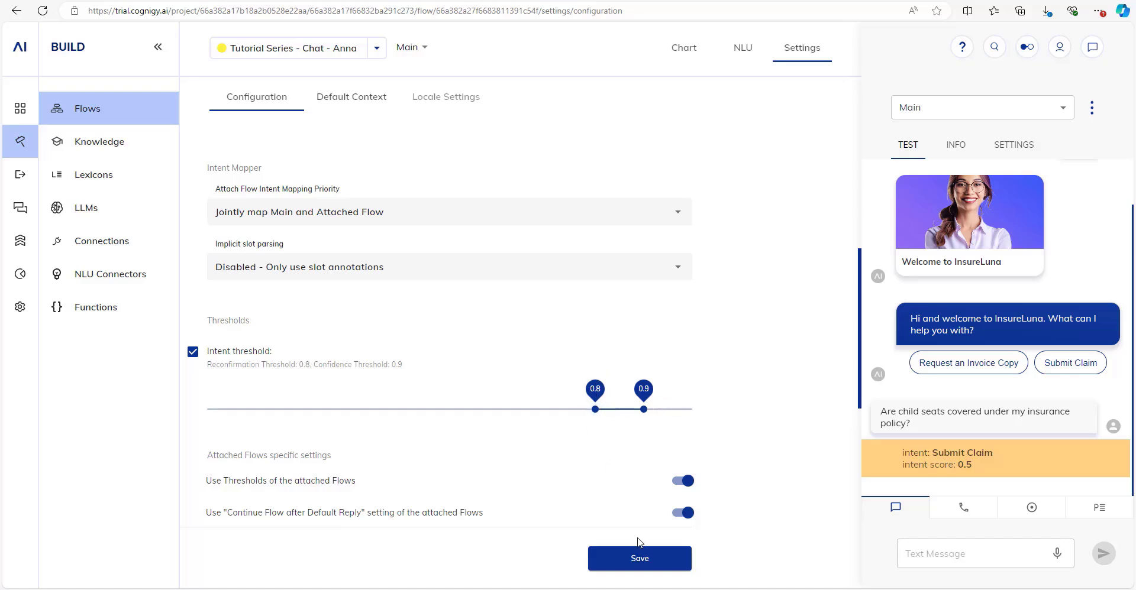
pyautogui.click(648, 566)
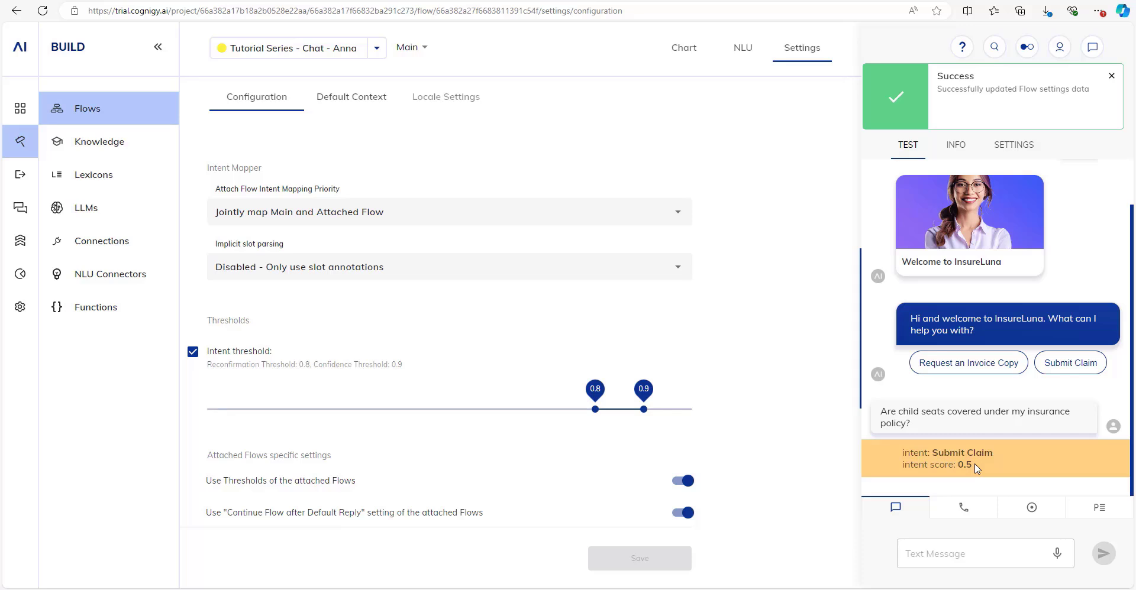
pyautogui.click(695, 51)
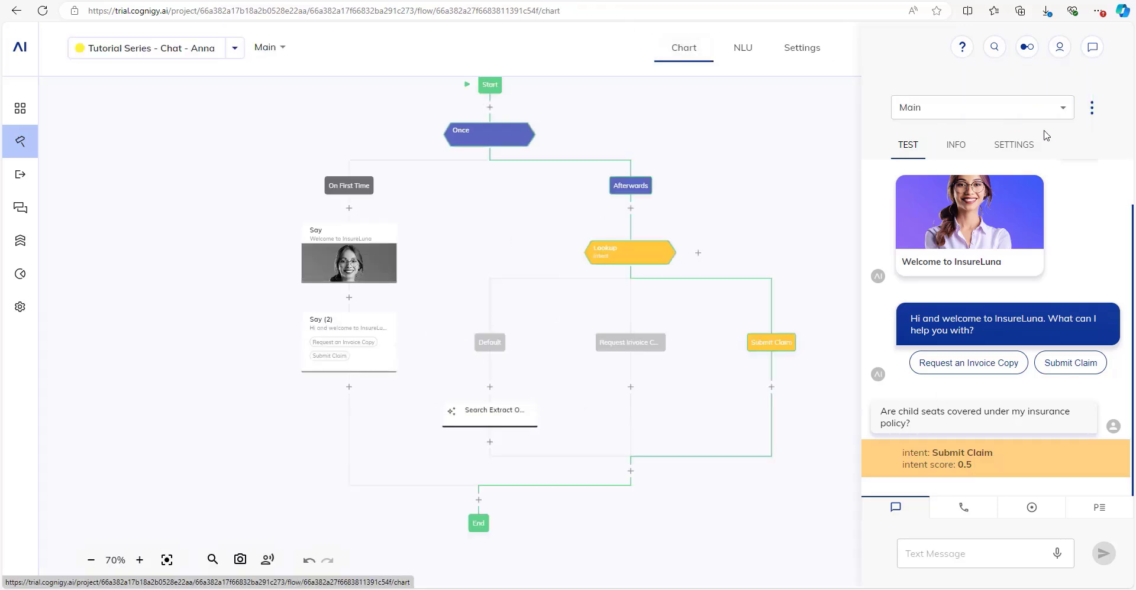
# Reset the test session, send 'hi', then resend the child seats question for a Default-branch answer.
pyautogui.click(1091, 107)
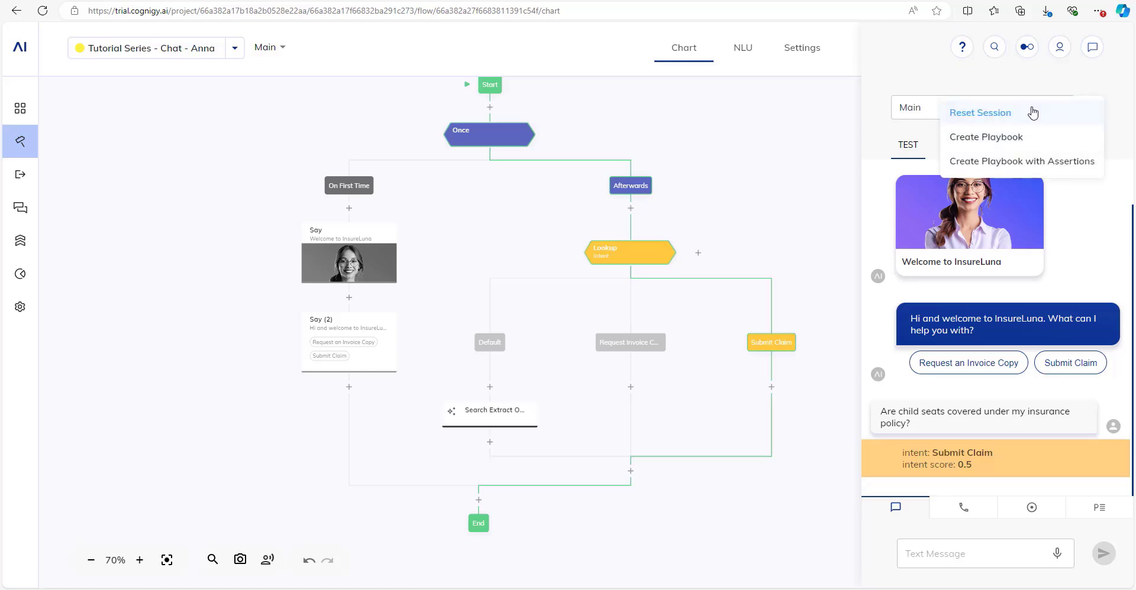
pyautogui.click(1092, 107)
pyautogui.click(1091, 107)
pyautogui.click(1000, 113)
pyautogui.click(952, 559)
pyautogui.write('hi')
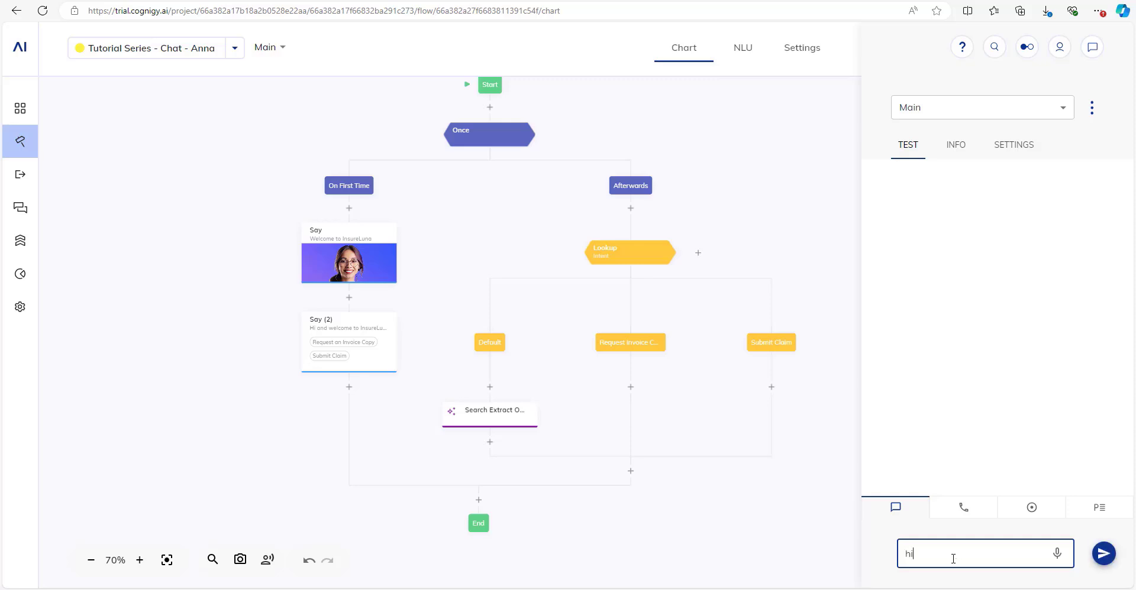
pyautogui.press('Return')
pyautogui.hotkey('ctrl', 'v')
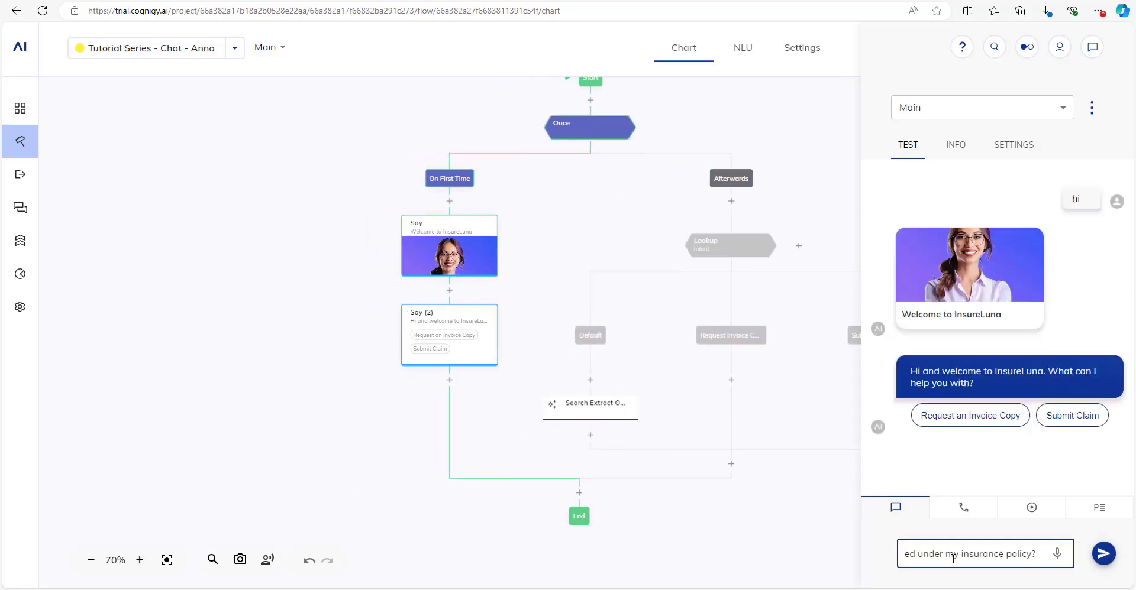
pyautogui.press('Return')
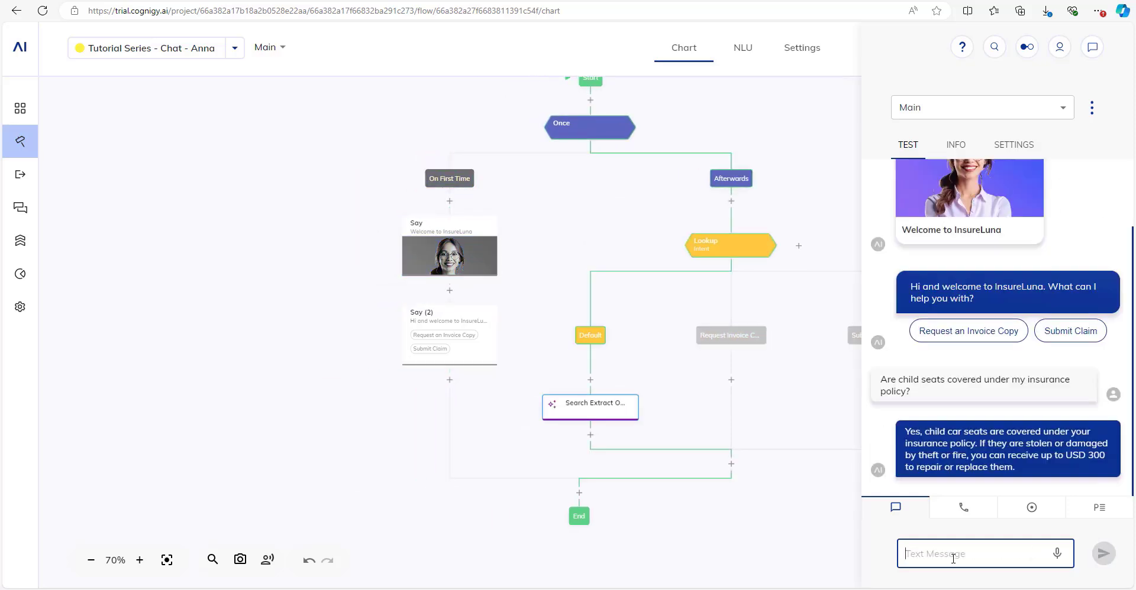
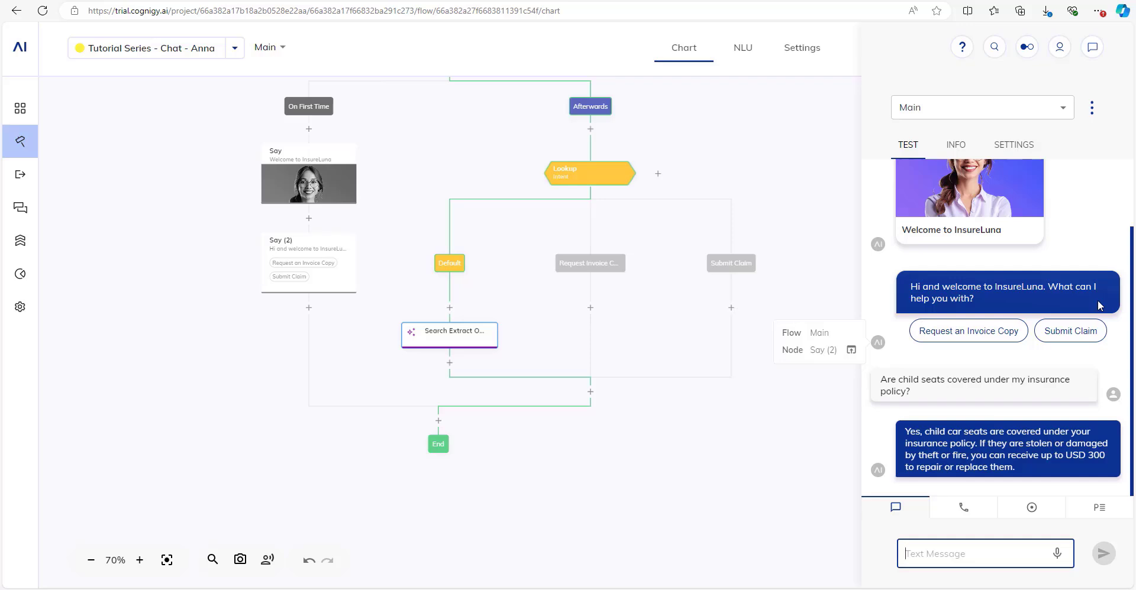
# Switch to the car-insurance-terms.pdf tab to check the bot's USD 300 child seat answer.
pyautogui.scroll(3, 462, 228)
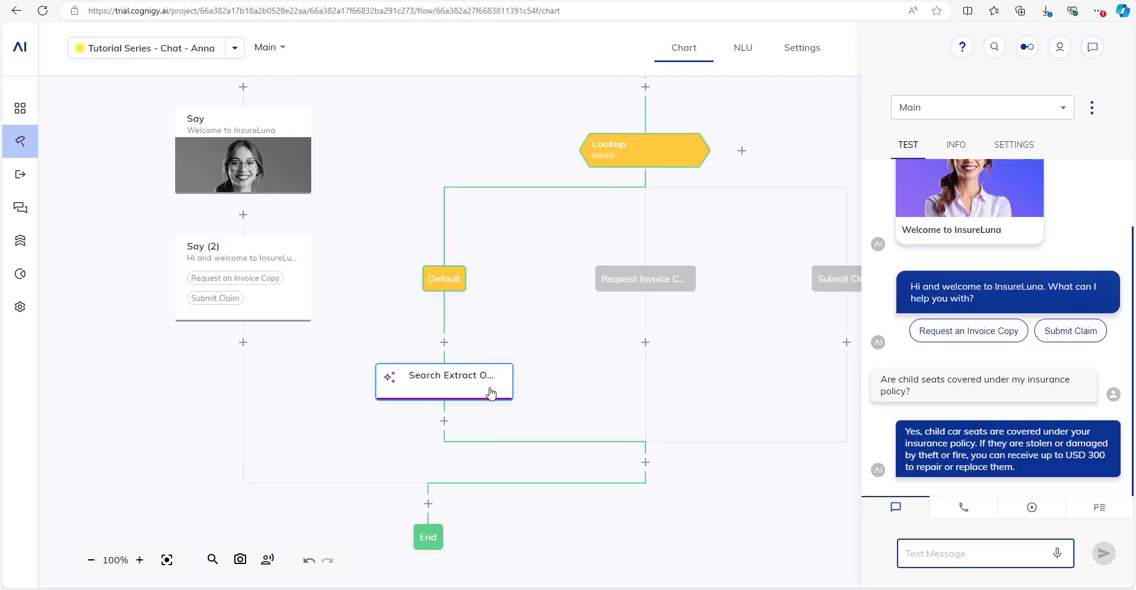
pyautogui.moveTo(985, 371)
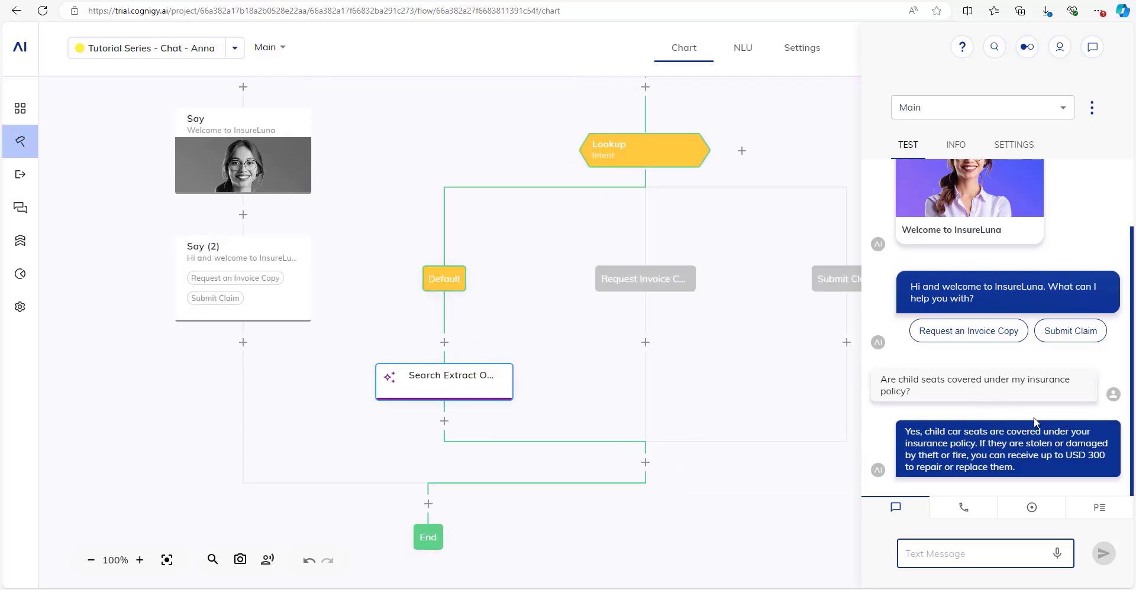
pyautogui.moveTo(969, 454)
pyautogui.hotkey('ctrl', 'Tab')
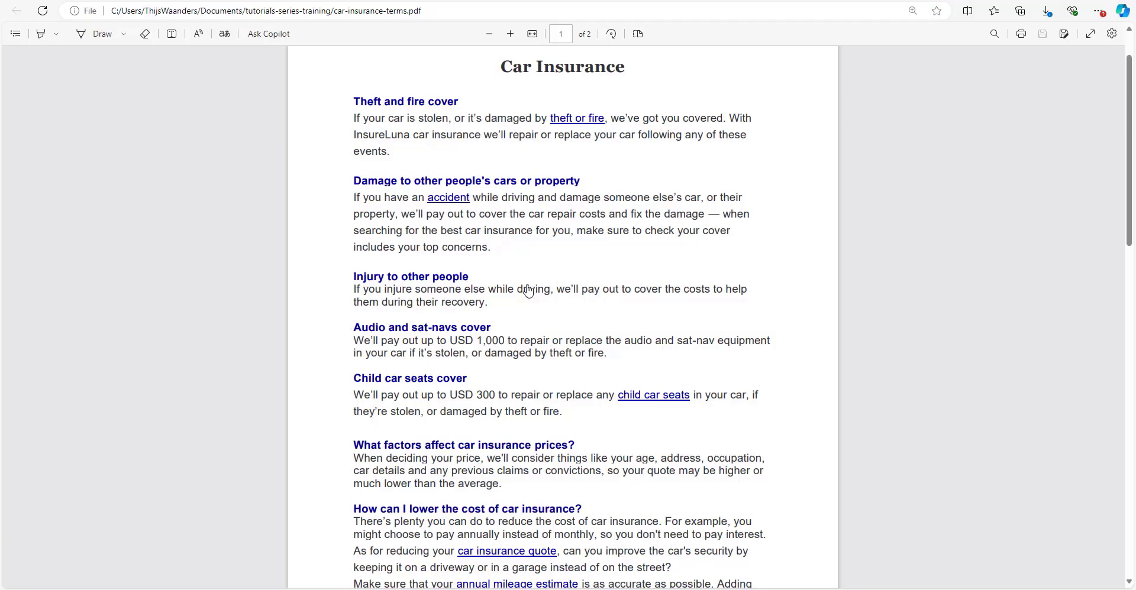
# Highlight the 'USD 300 to repair' child seat cover in the PDF, then clear the highlight.
pyautogui.moveTo(475, 398); pyautogui.dragTo(539, 396)
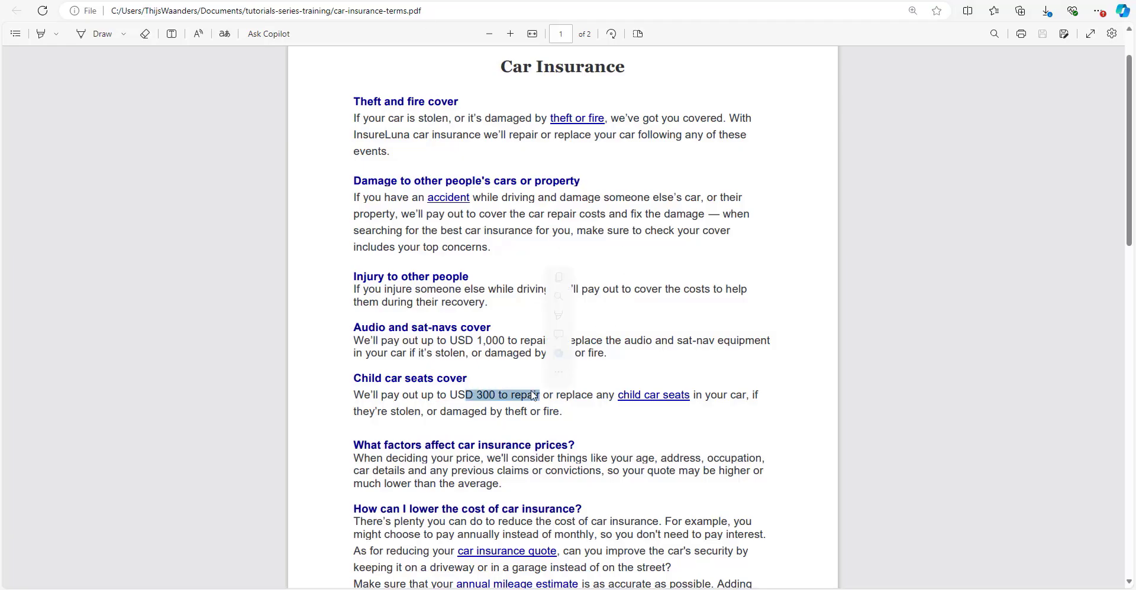
pyautogui.click(435, 338)
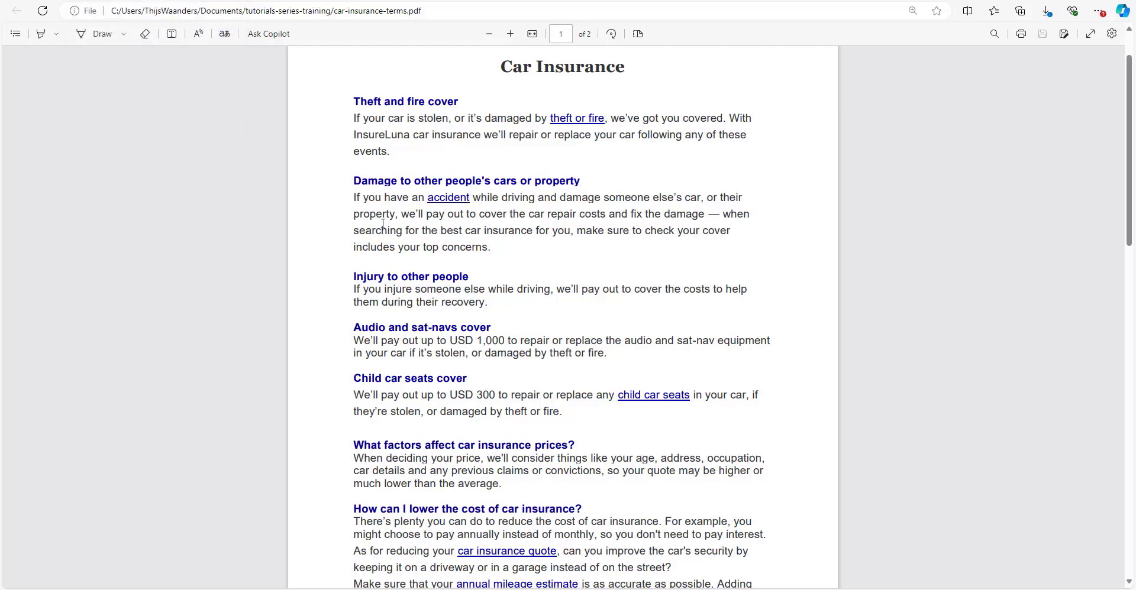
pyautogui.scroll(-3, 387, 222)
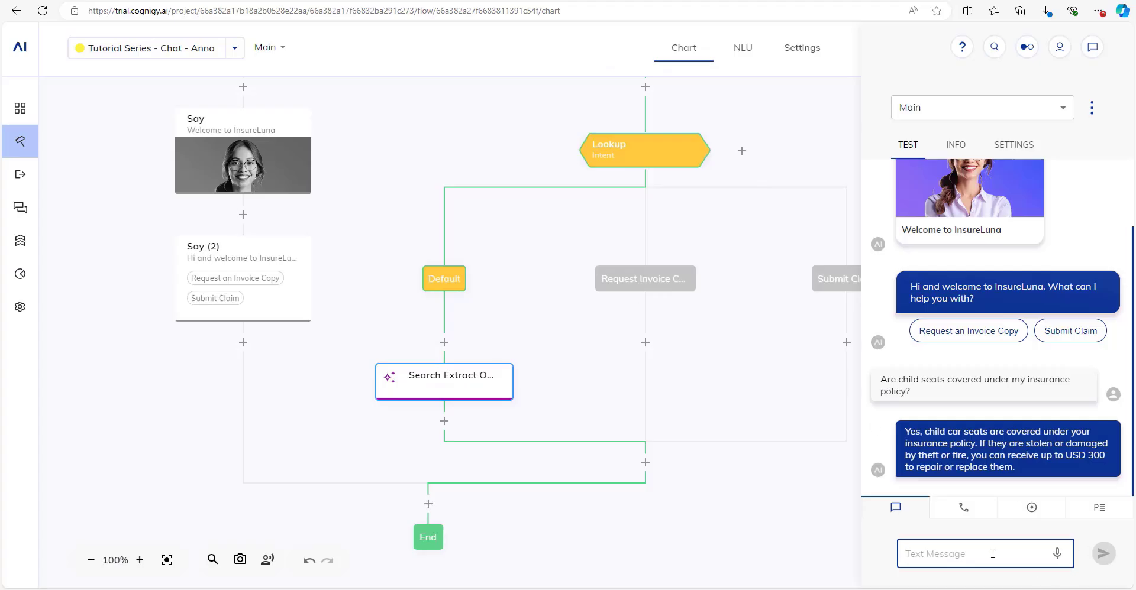
# Ask the bot 'and if I injure someone else while driving, how does that work?' and return to the PDF.
pyautogui.write('and if I inhu')
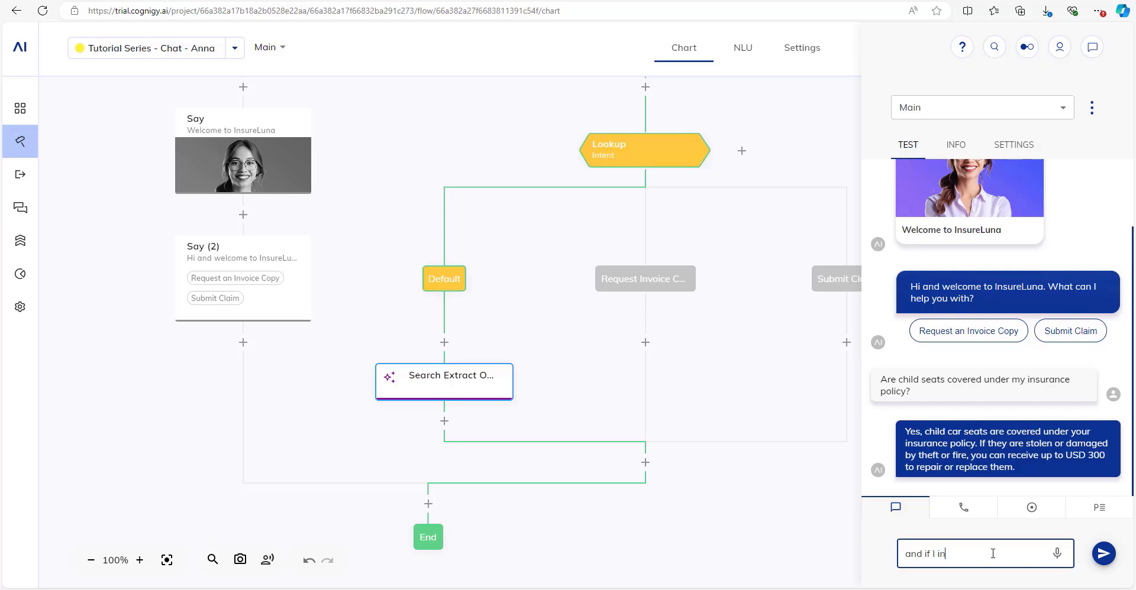
pyautogui.press('BackSpace')
pyautogui.write('jure someone es')
pyautogui.write('l')
pyautogui.press('BackSpace')
pyautogui.press('BackSpace')
pyautogui.write('lse while d')
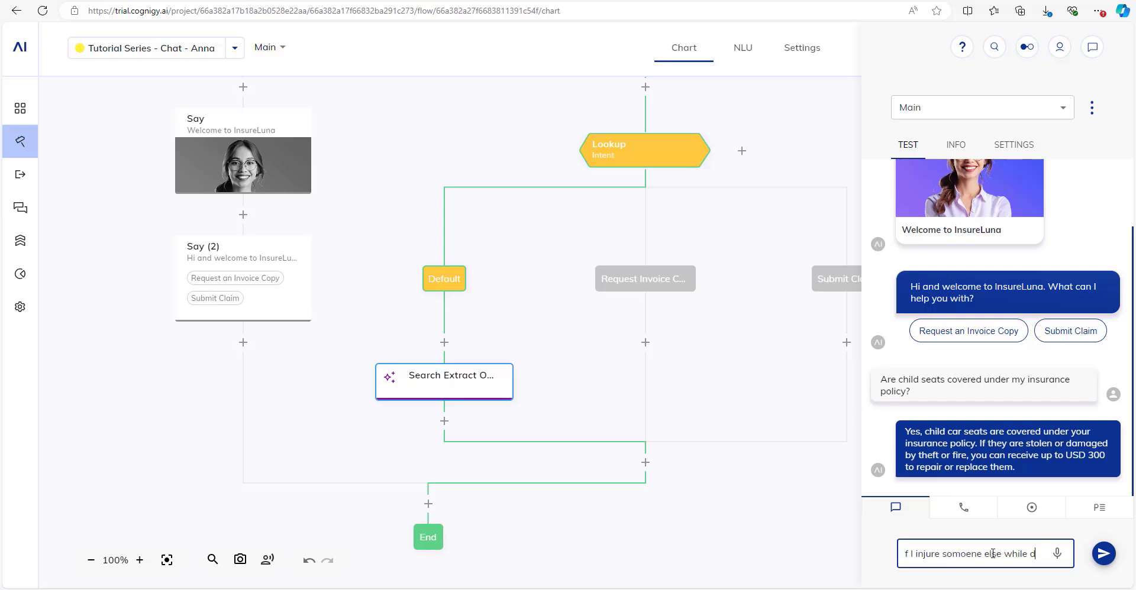
pyautogui.write('riving, how does that work?')
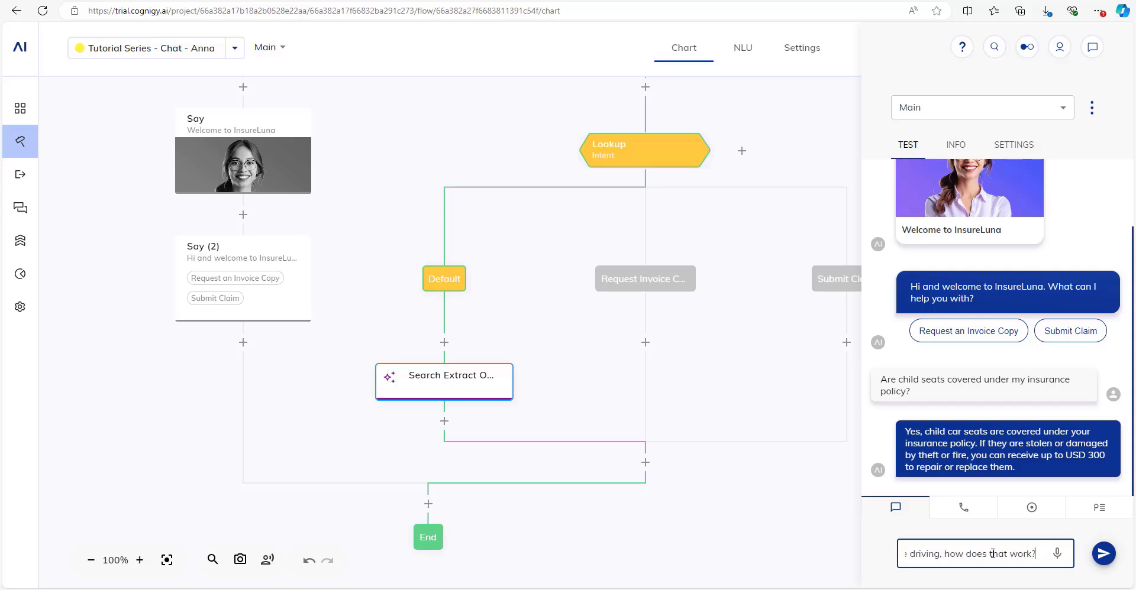
pyautogui.press('Return')
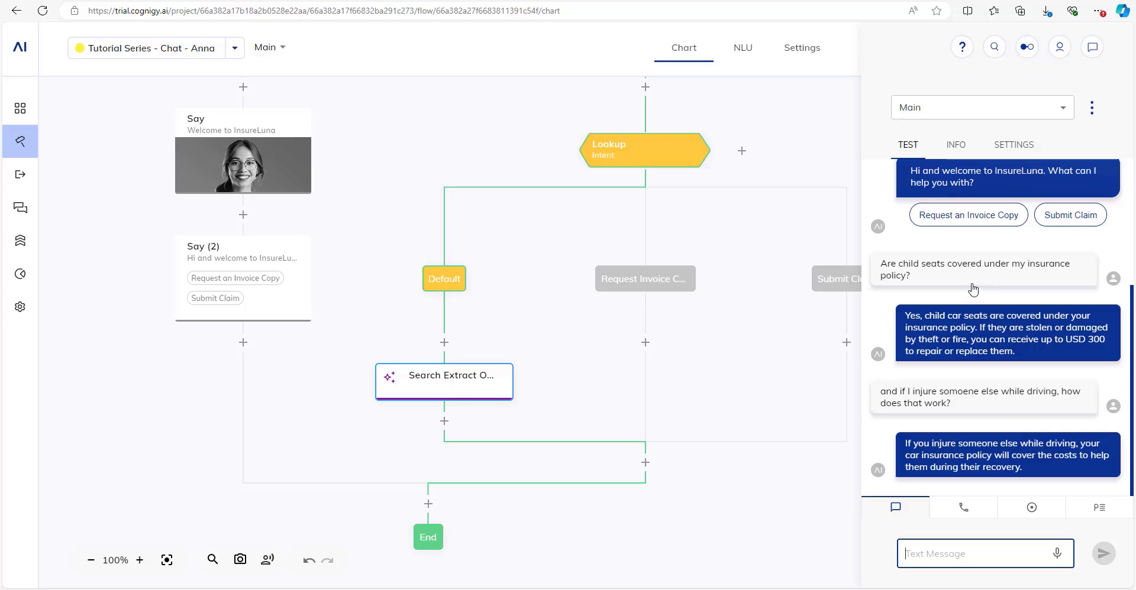
pyautogui.hotkey('ctrl', 'Tab')
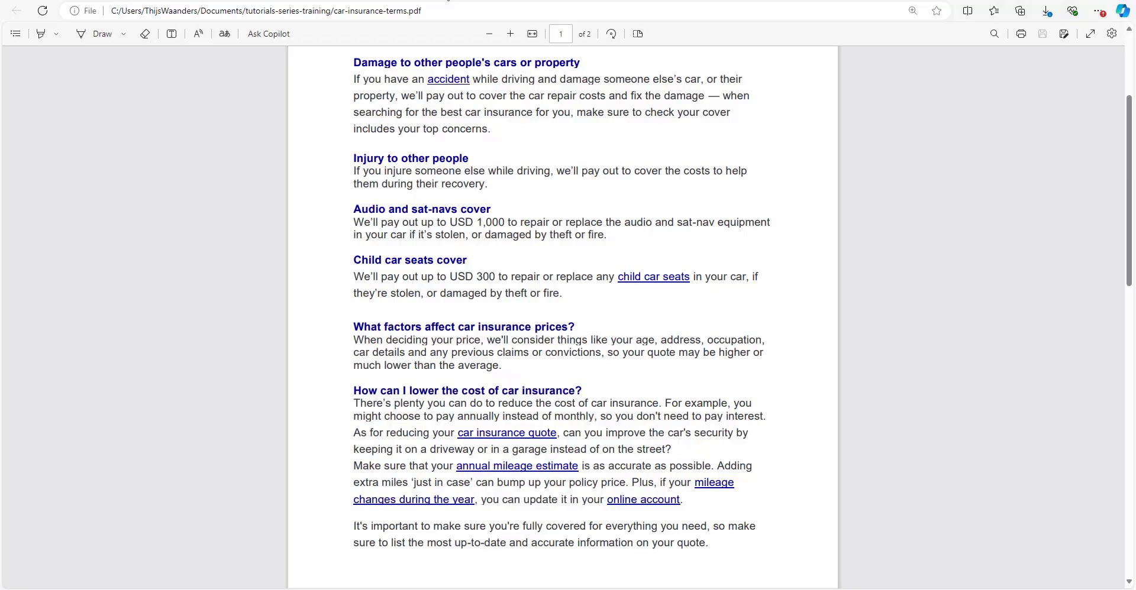
# Highlight the PDF's Injury to other people cover paragraph, then go back to the Cognigy flow.
pyautogui.scroll(2, 694, 263)
pyautogui.moveTo(486, 289); pyautogui.dragTo(693, 344)
pyautogui.click(531, 280)
pyautogui.scroll(1, 532, 279)
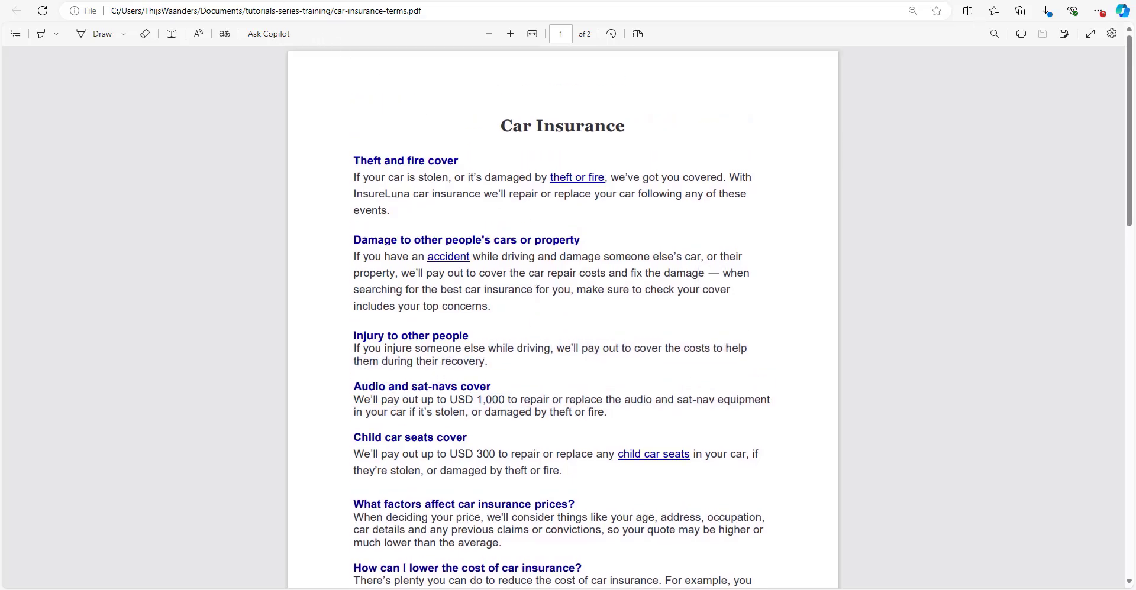
pyautogui.hotkey('ctrl', 'Tab')
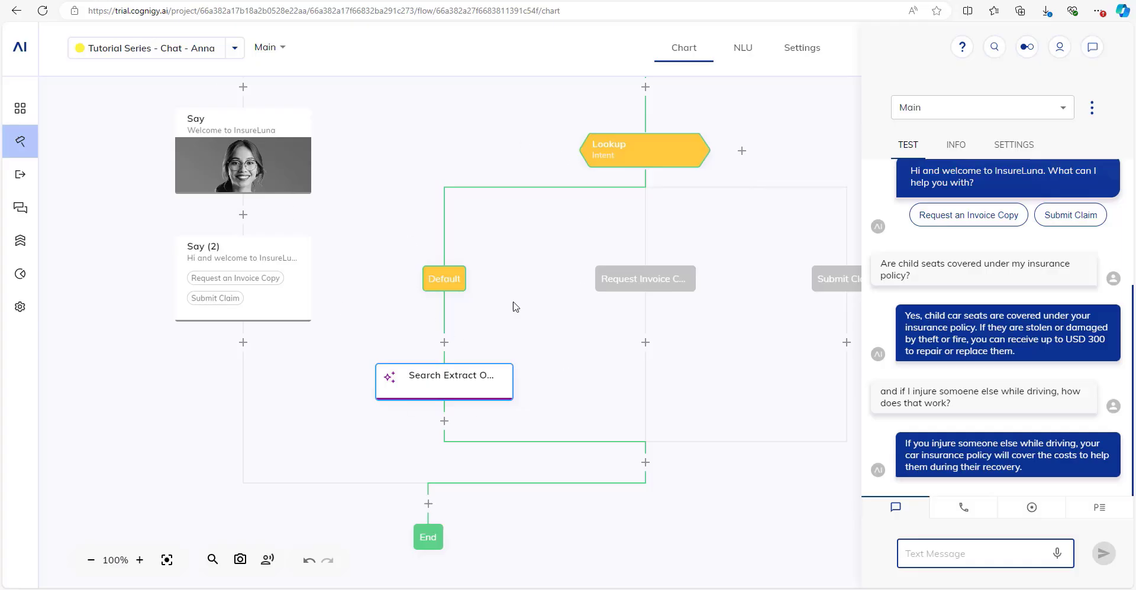
# Pan and zoom the chart to centre the Lookup's Default, Request Invoice Copy and Submit Claim branches.
pyautogui.scroll(-2, 528, 279)
pyautogui.moveTo(532, 229); pyautogui.dragTo(485, 294)
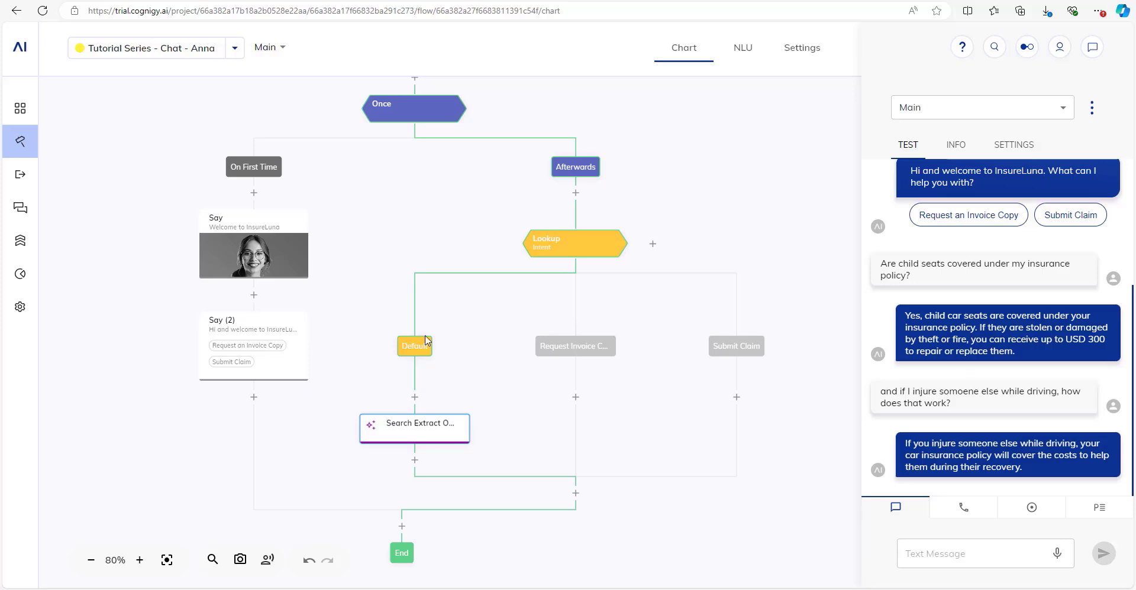
pyautogui.moveTo(486, 314); pyautogui.dragTo(443, 315)
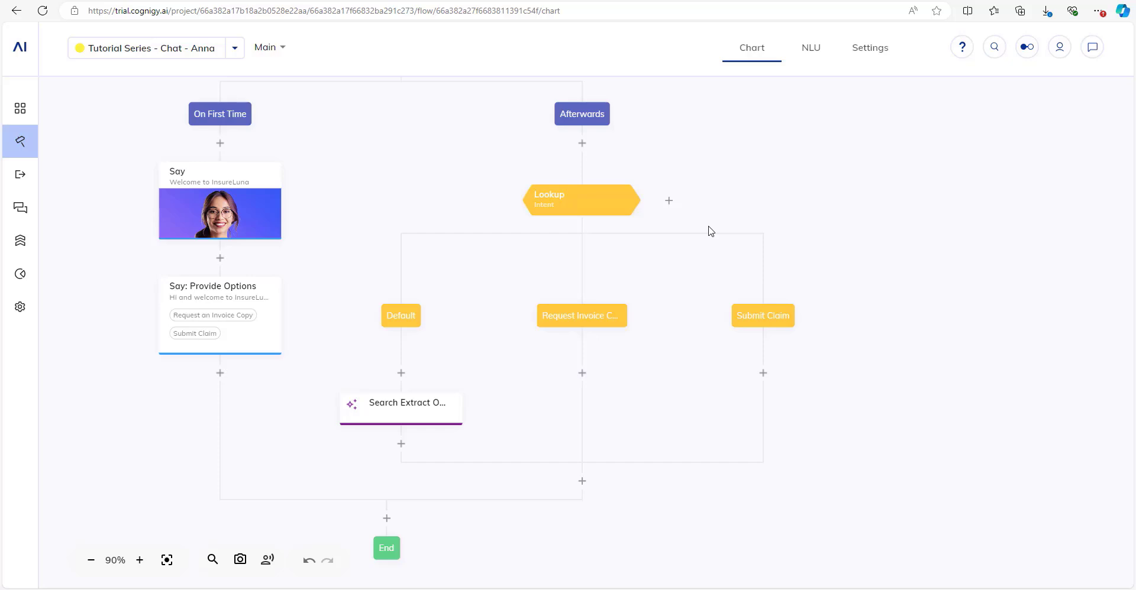
pyautogui.moveTo(720, 220); pyautogui.dragTo(656, 193)
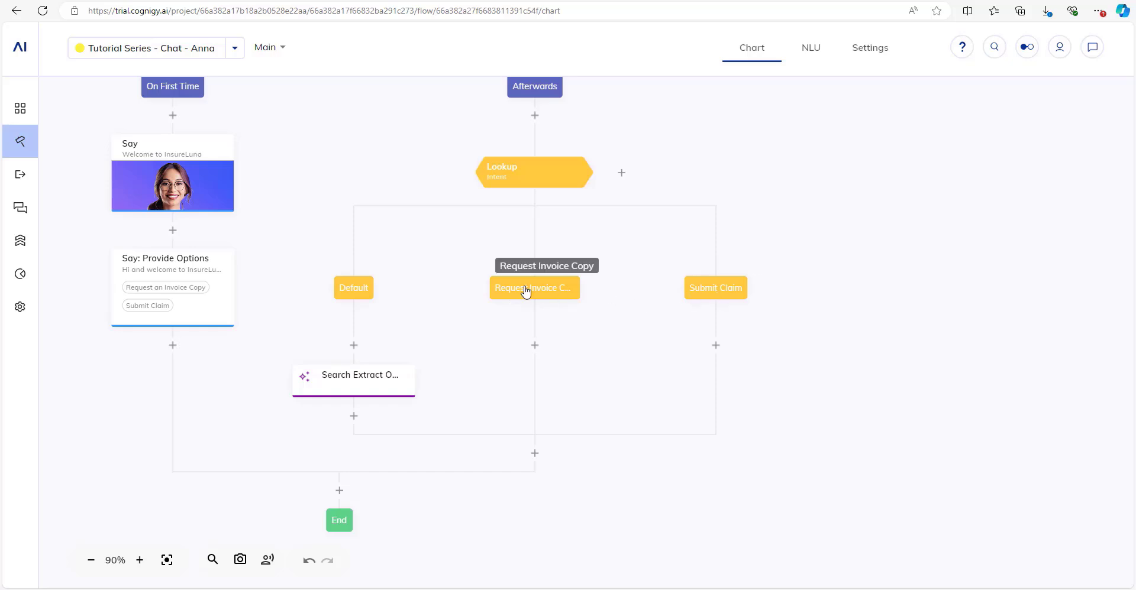
pyautogui.scroll(3, 535, 346)
pyautogui.moveTo(620, 374); pyautogui.dragTo(684, 303)
pyautogui.scroll(-2, 684, 303)
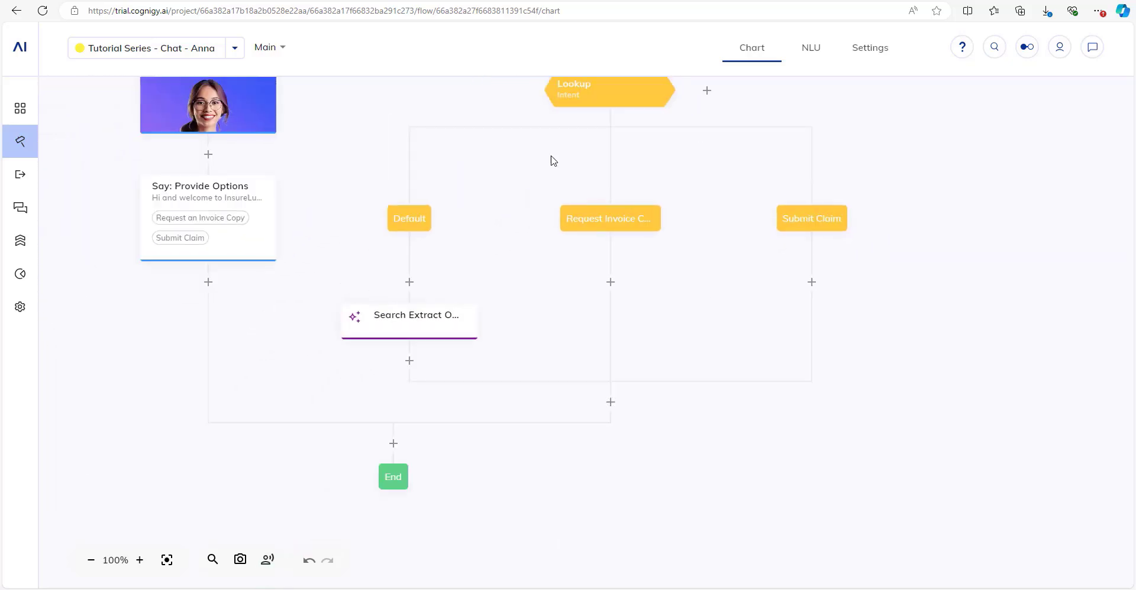
# Add a Say node under Request Invoice Copy saying 'Great! I can help you with your invoice.'.
pyautogui.click(610, 282)
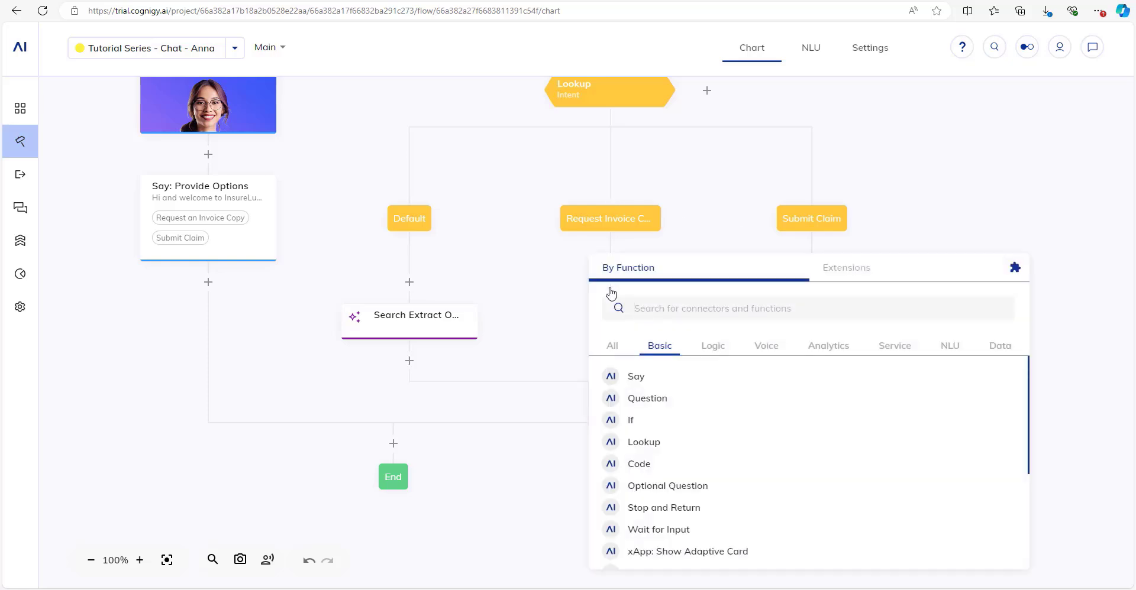
pyautogui.write('say')
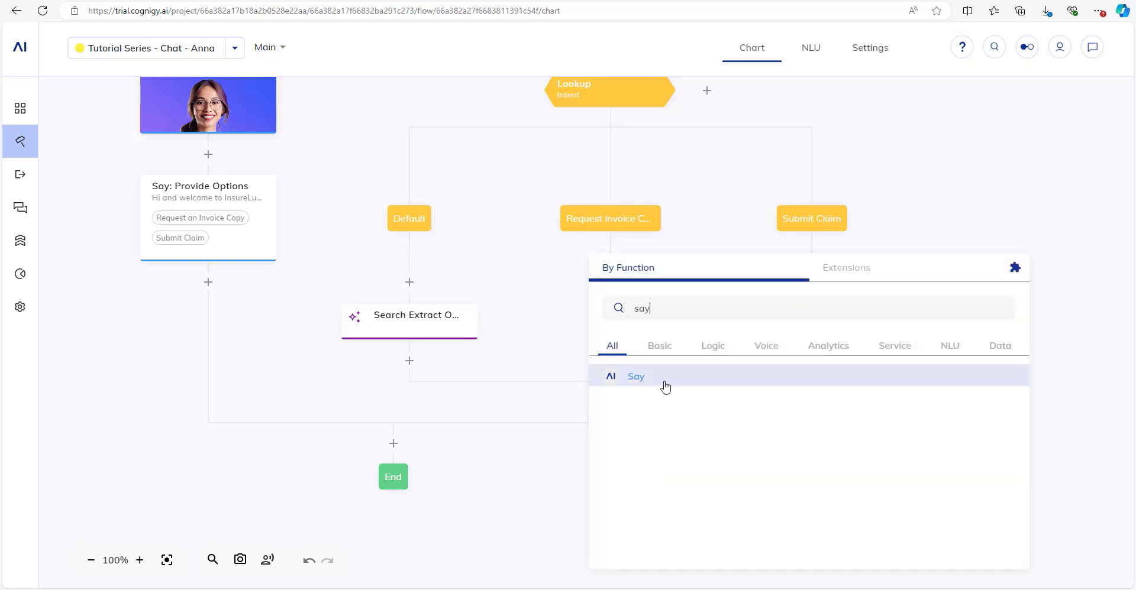
pyautogui.click(654, 386)
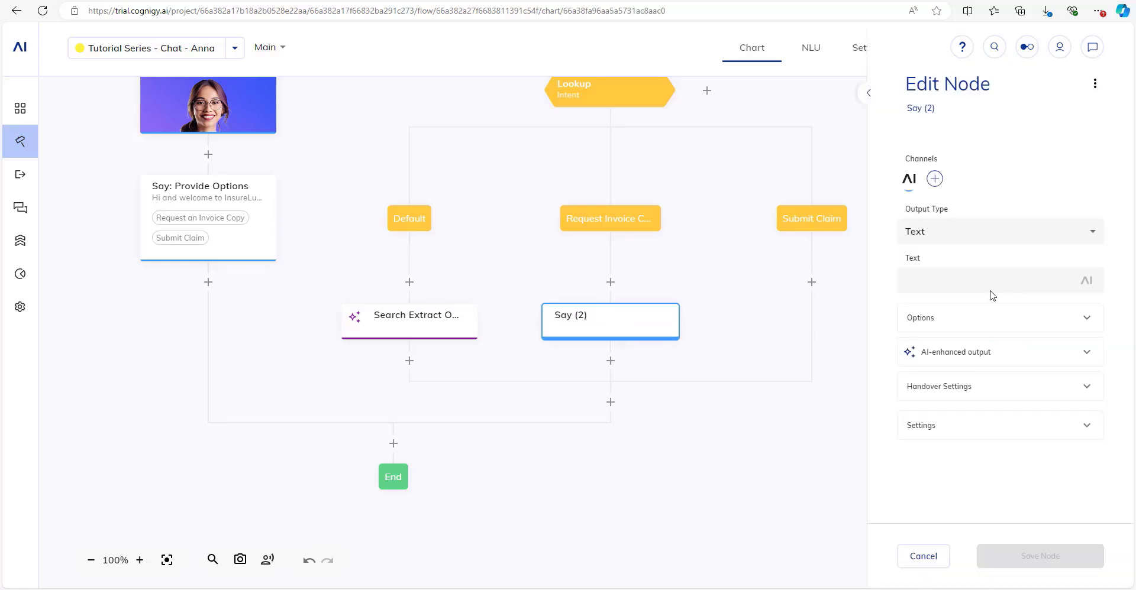
pyautogui.write('Great!')
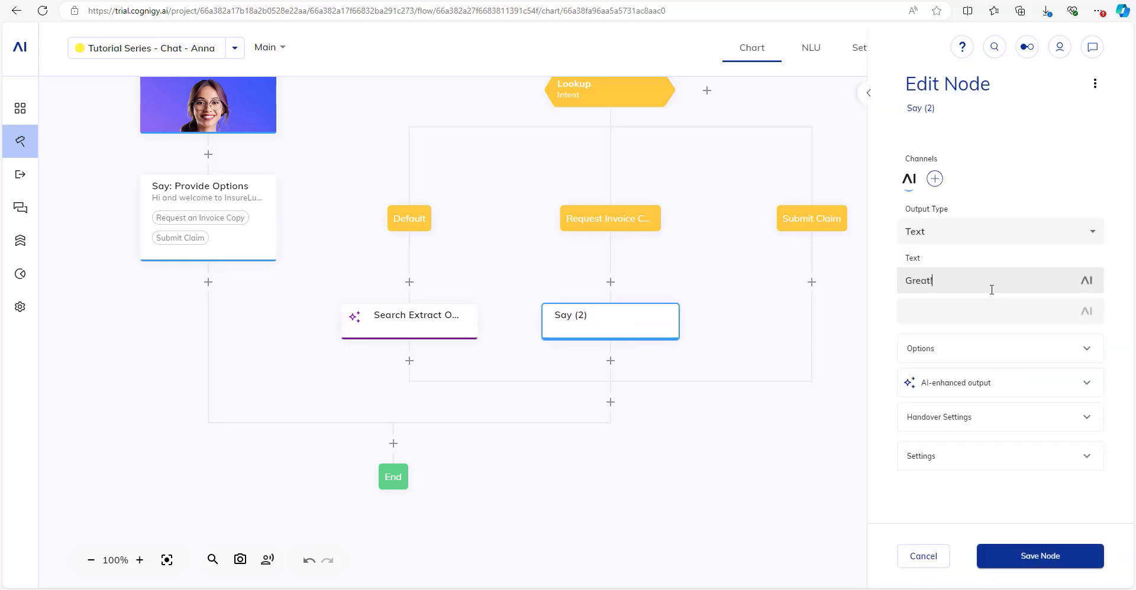
pyautogui.write(' I can help you with your invoice.')
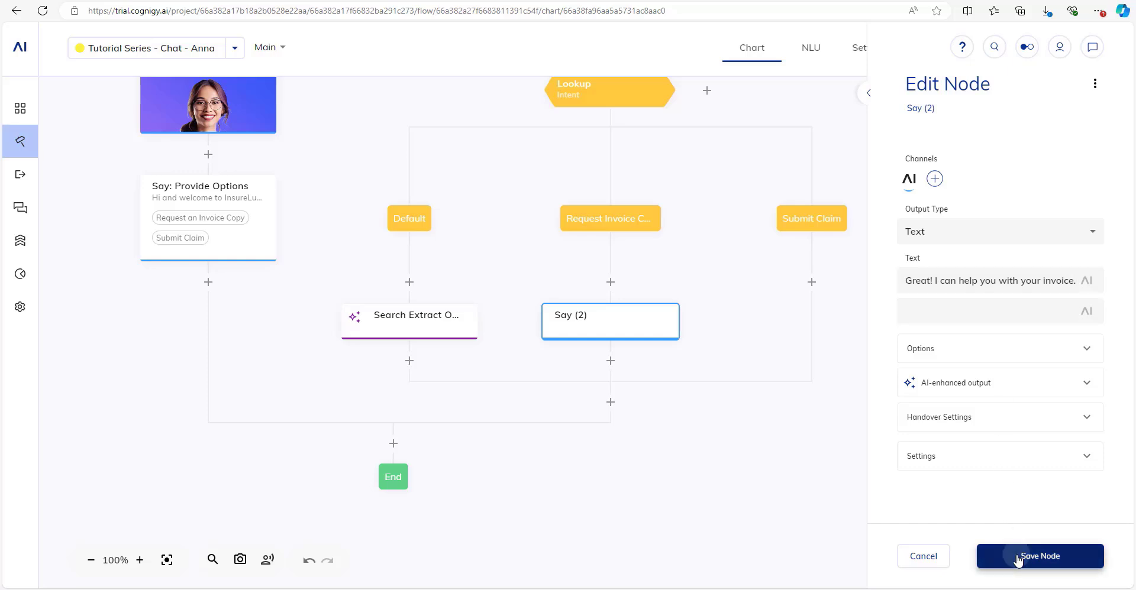
pyautogui.click(1040, 557)
pyautogui.click(612, 363)
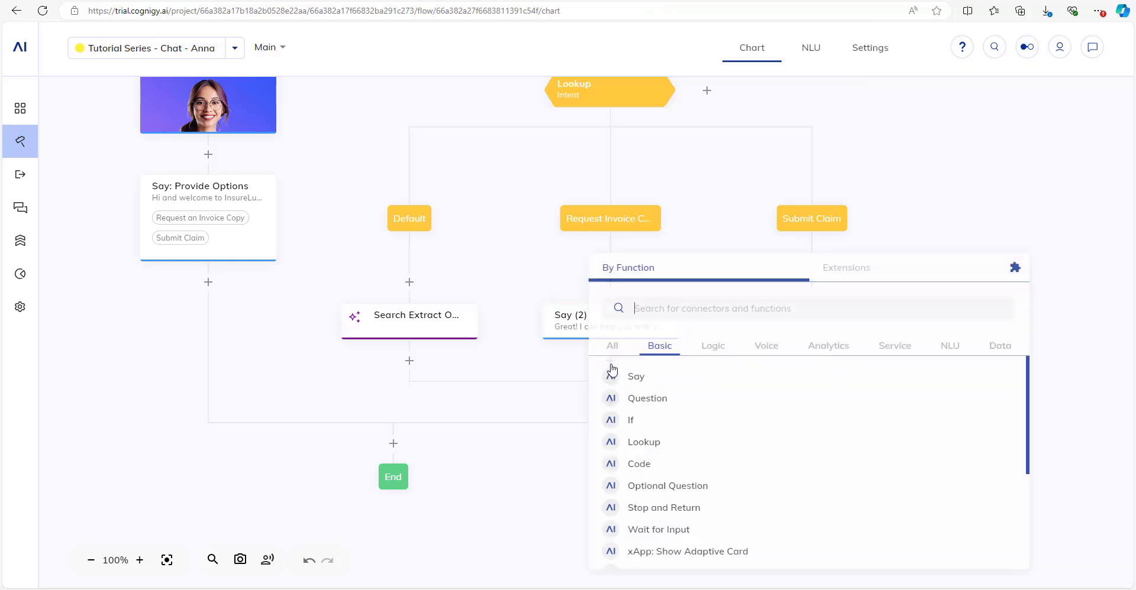
# Insert a Question node below Say (2) and set its question type to Regex.
pyautogui.write('quest')
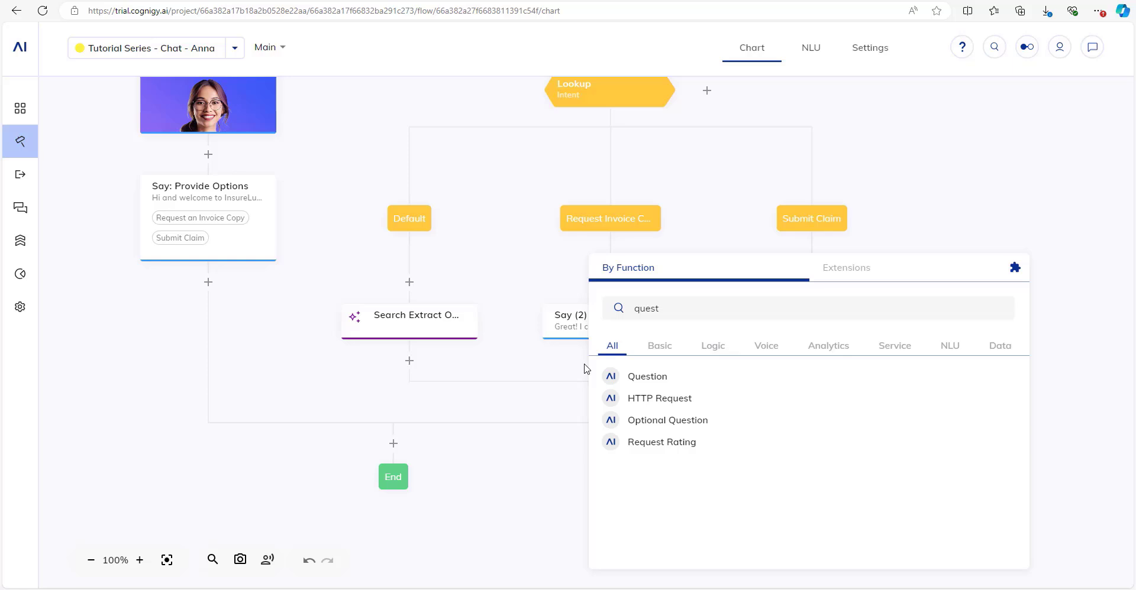
pyautogui.click(672, 381)
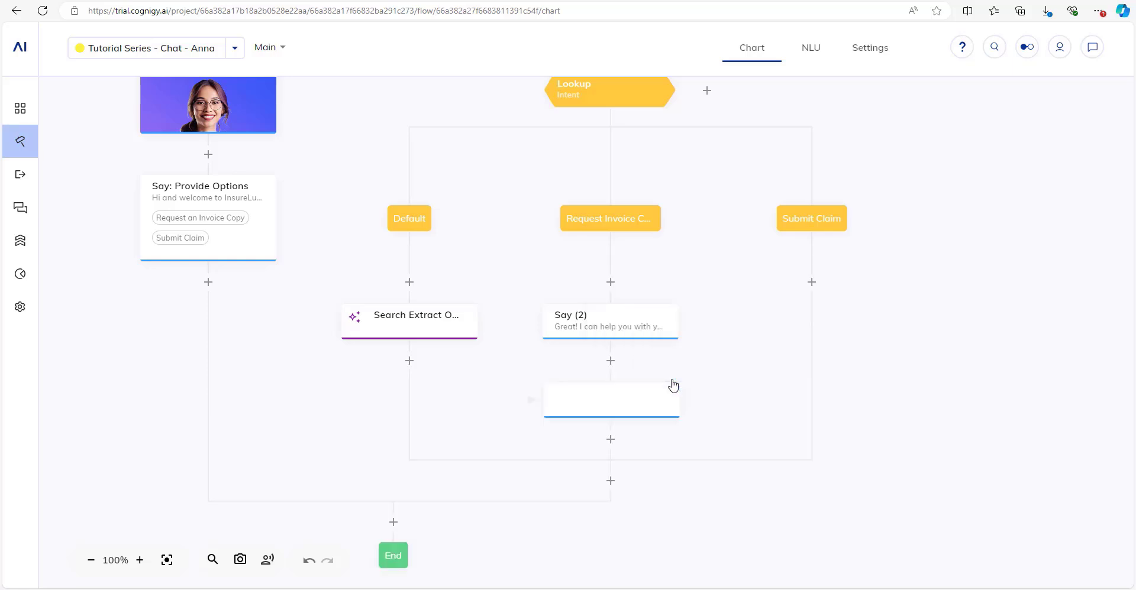
pyautogui.click(643, 399)
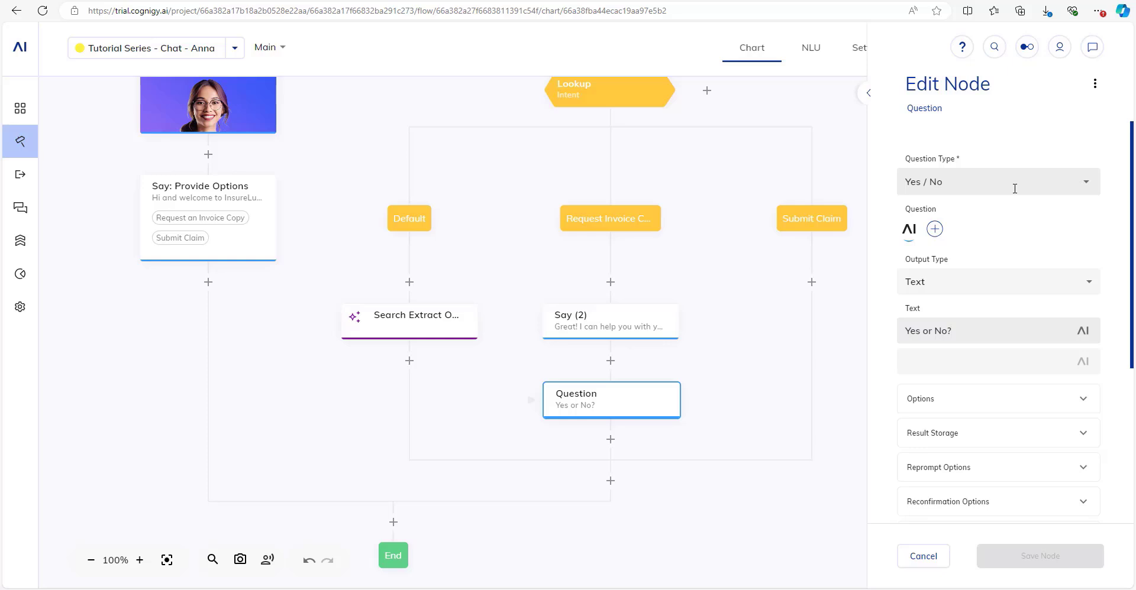
pyautogui.click(1014, 189)
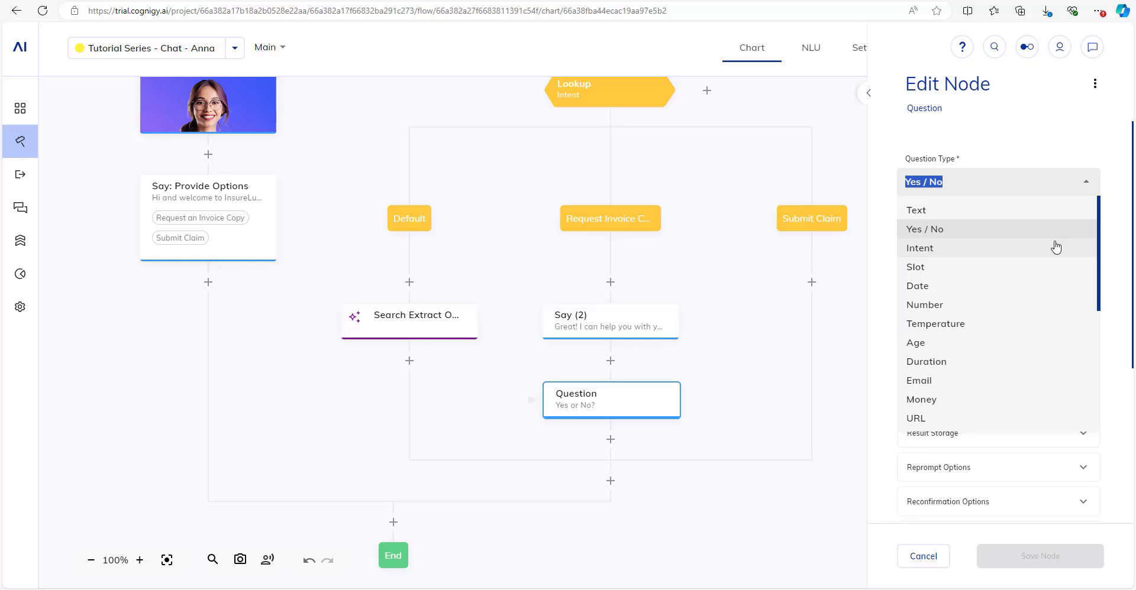
pyautogui.scroll(-1, 954, 329)
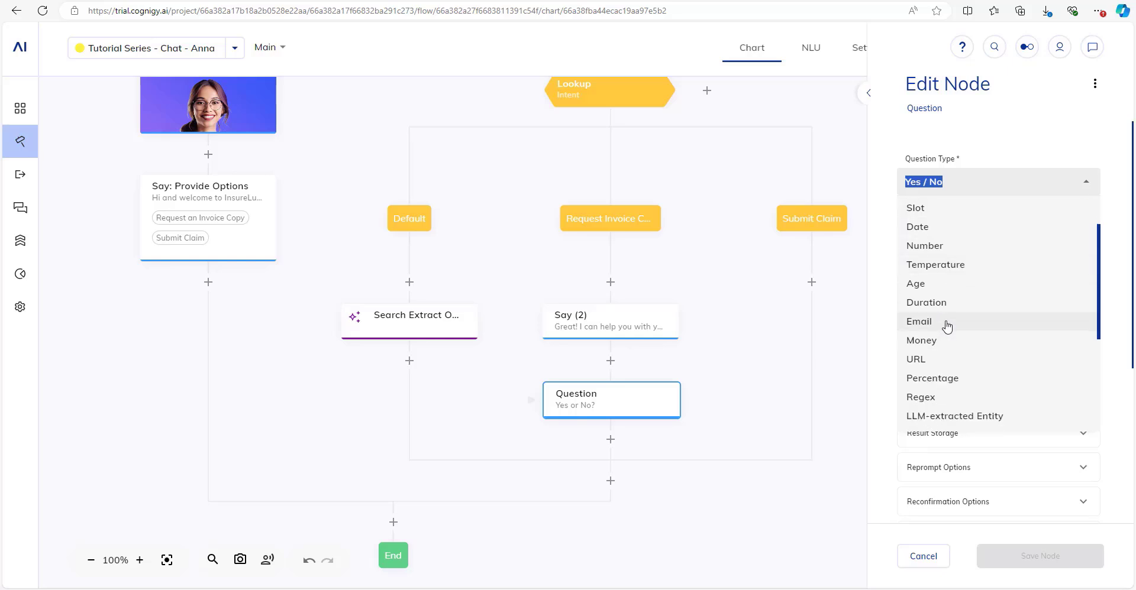
pyautogui.scroll(-3, 947, 327)
pyautogui.scroll(1, 949, 325)
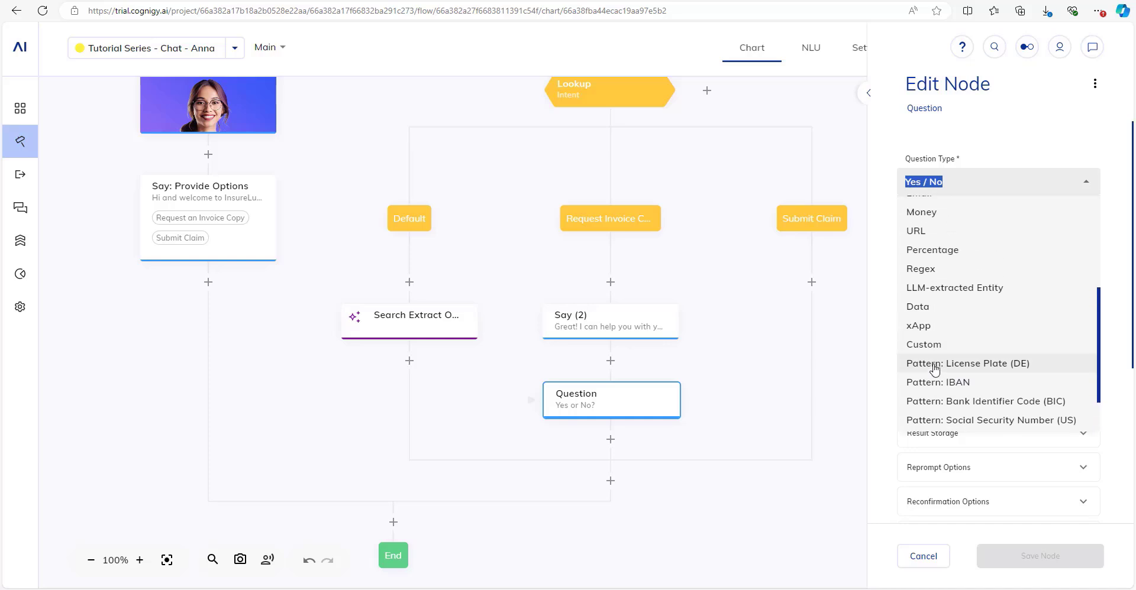
pyautogui.scroll(-1, 934, 369)
pyautogui.scroll(1, 935, 368)
pyautogui.scroll(-1, 937, 367)
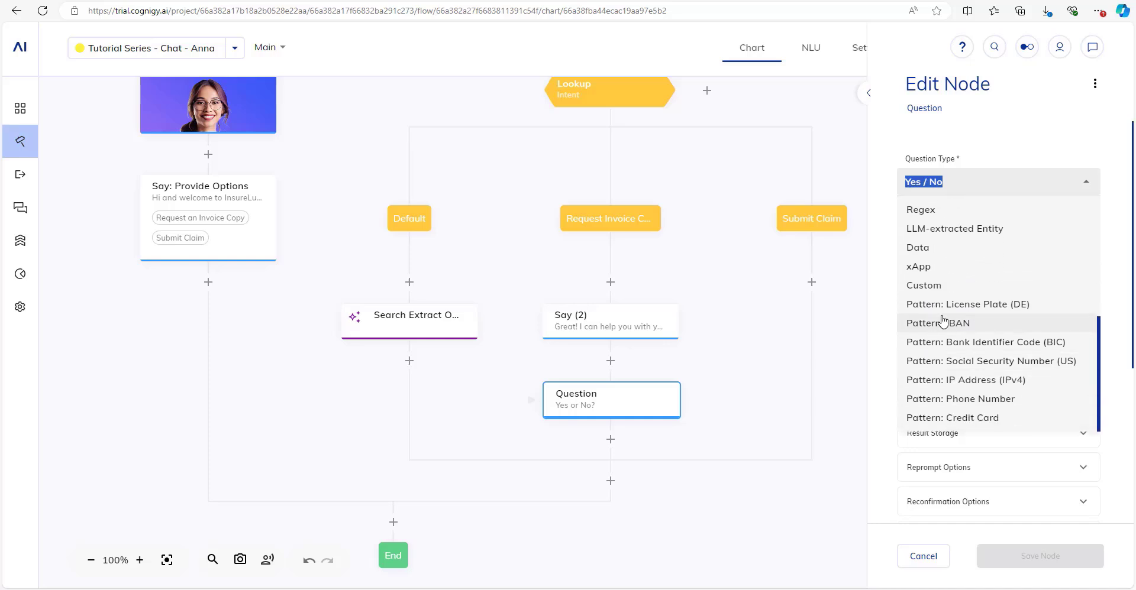
pyautogui.scroll(1, 942, 322)
pyautogui.click(951, 274)
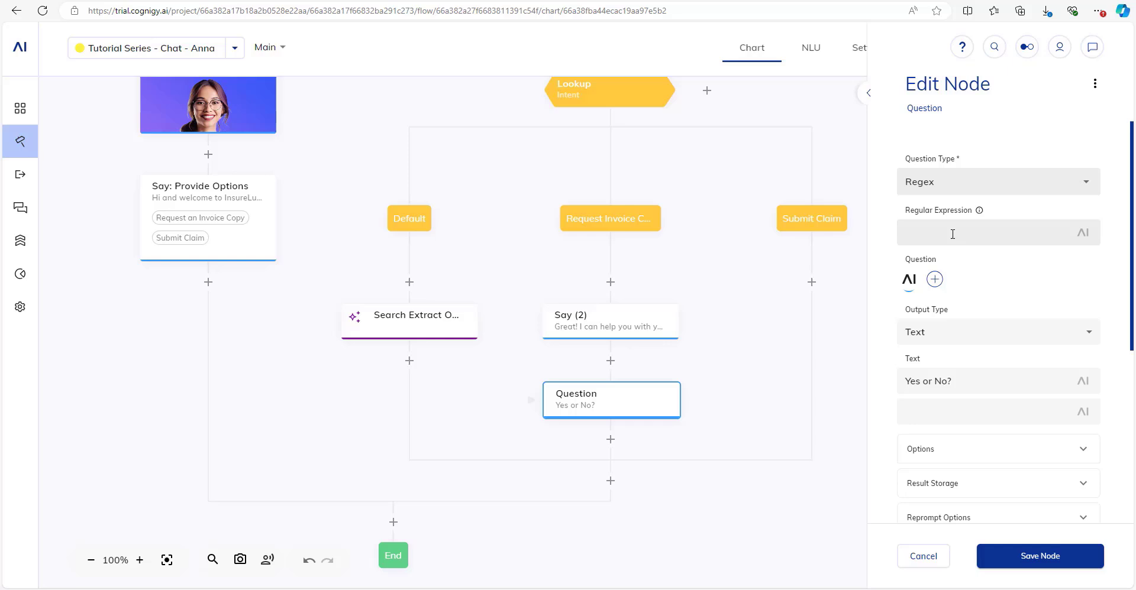
# Enter regular expression /\d{7}/ and question text 'Please enter your invoice number.'.
pyautogui.click(952, 234)
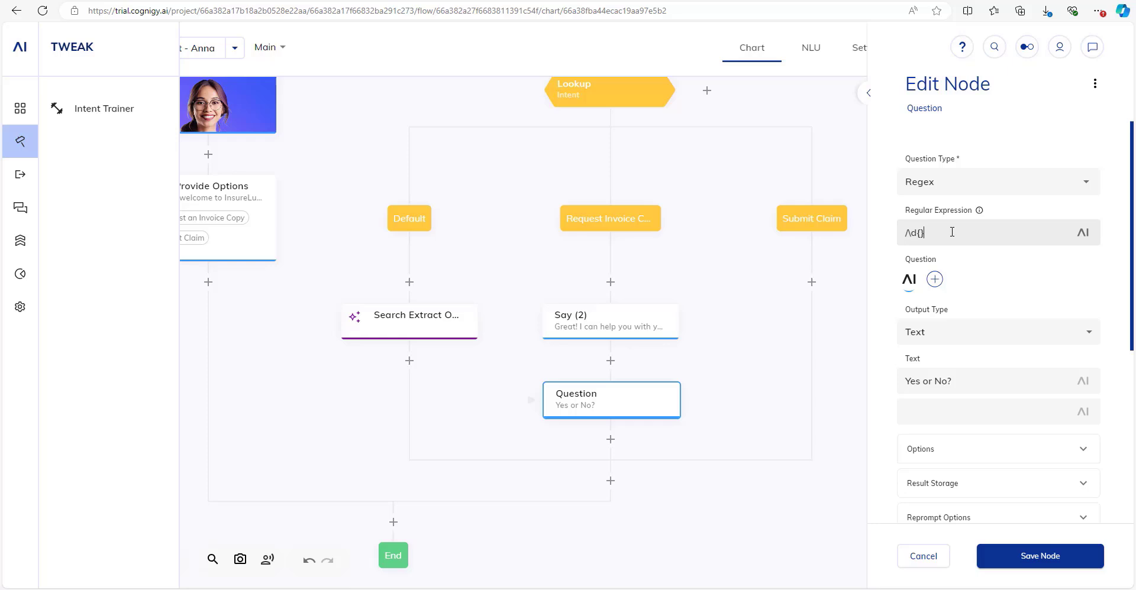
pyautogui.write('7')
pyautogui.moveTo(20, 307)
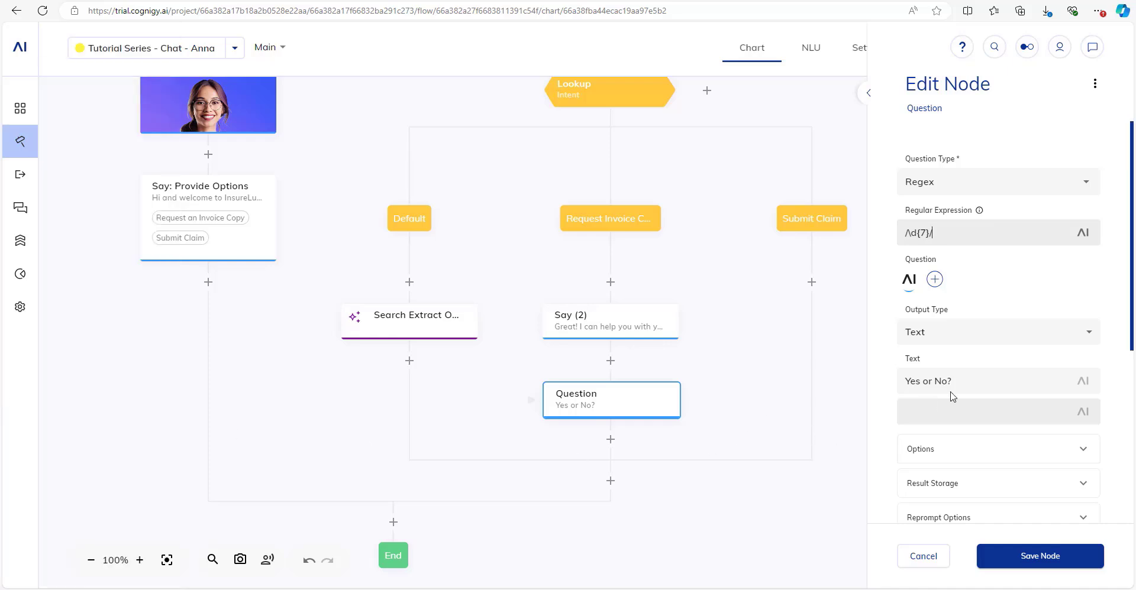
pyautogui.moveTo(952, 383); pyautogui.dragTo(834, 375)
pyautogui.write('PLease enter')
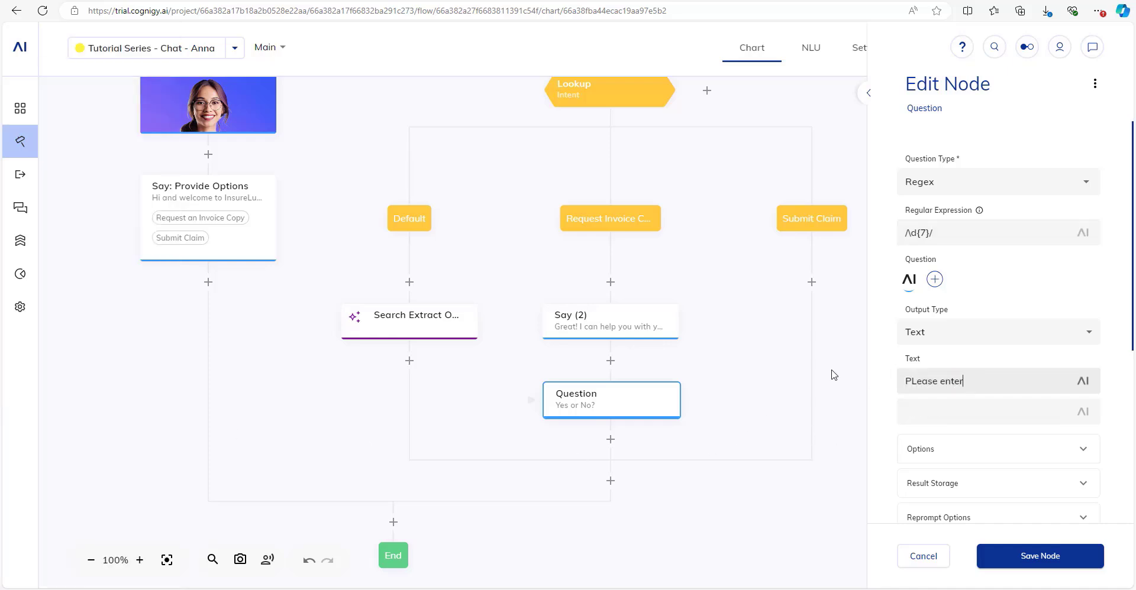
pyautogui.hotkey('ctrl', 'a')
pyautogui.write('Please enter your invoice numbe')
# Save the Question node and in the test chat send 'hi' and 'I need a copy of my invoice'.
pyautogui.click(1006, 555)
pyautogui.click(1093, 47)
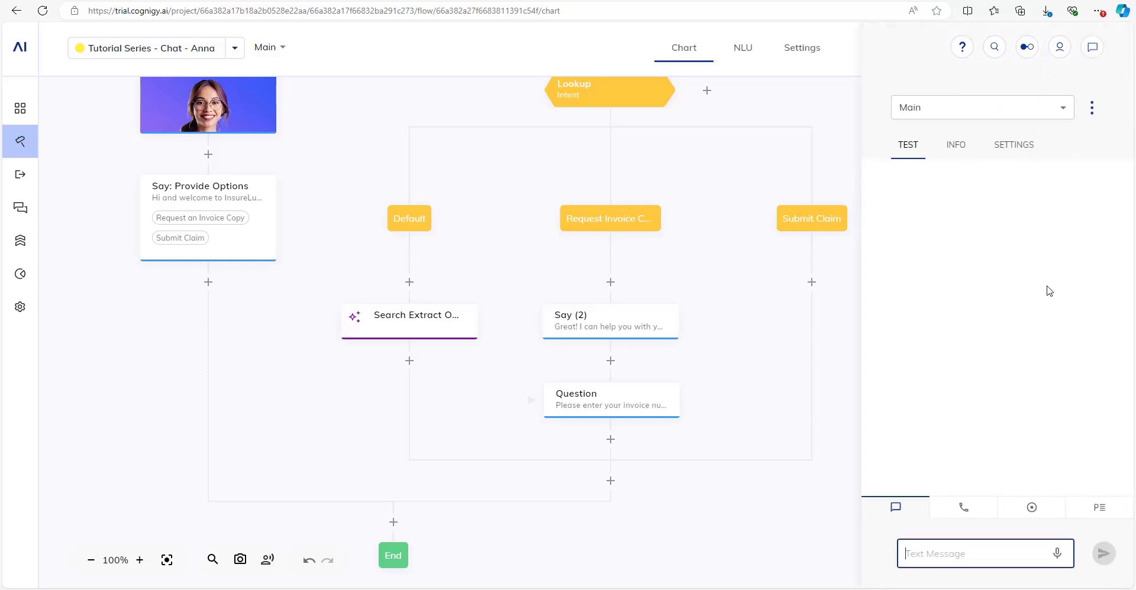
pyautogui.write('hi')
pyautogui.press('Return')
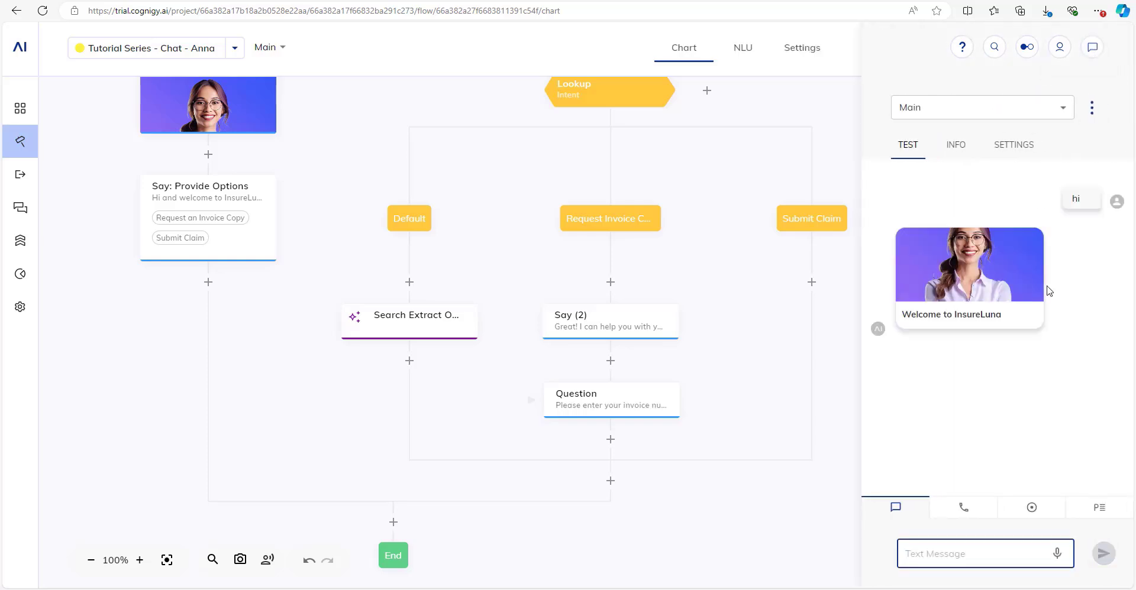
pyautogui.write('I need')
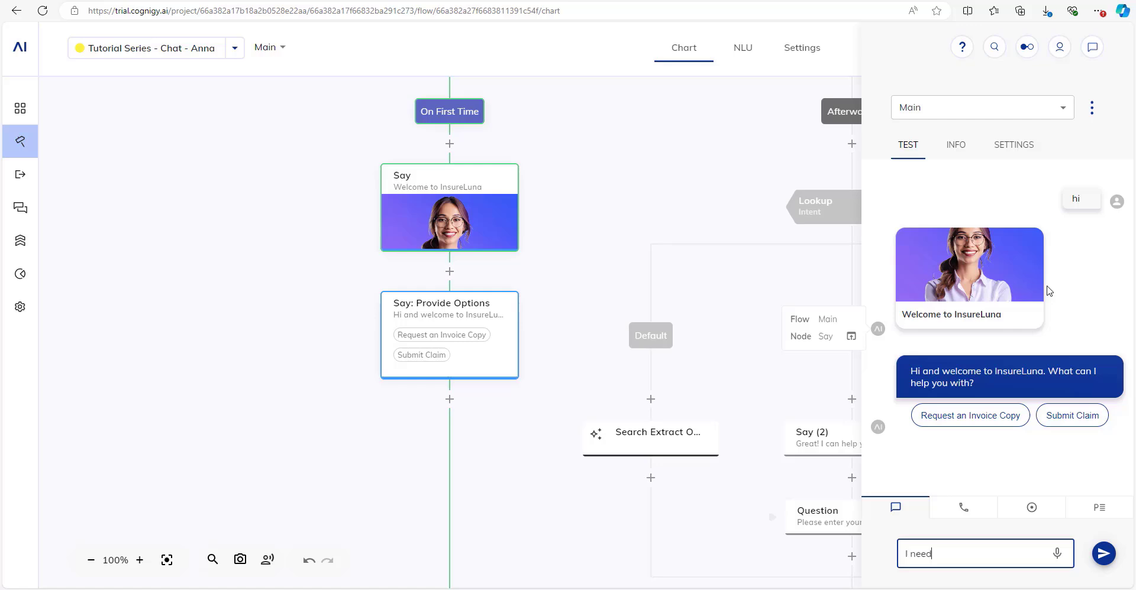
pyautogui.write(' a copy of my invoice')
pyautogui.press('Return')
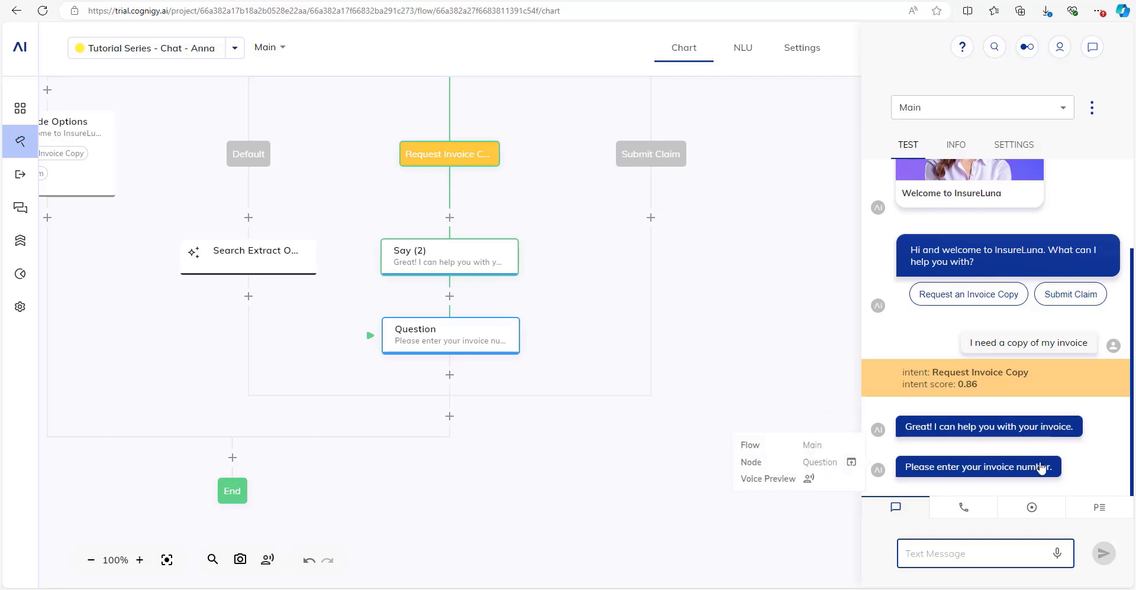
# Reply 'uhm that is 002' and then 'how many digits does it have?' to test the Regex question.
pyautogui.write('uhm t')
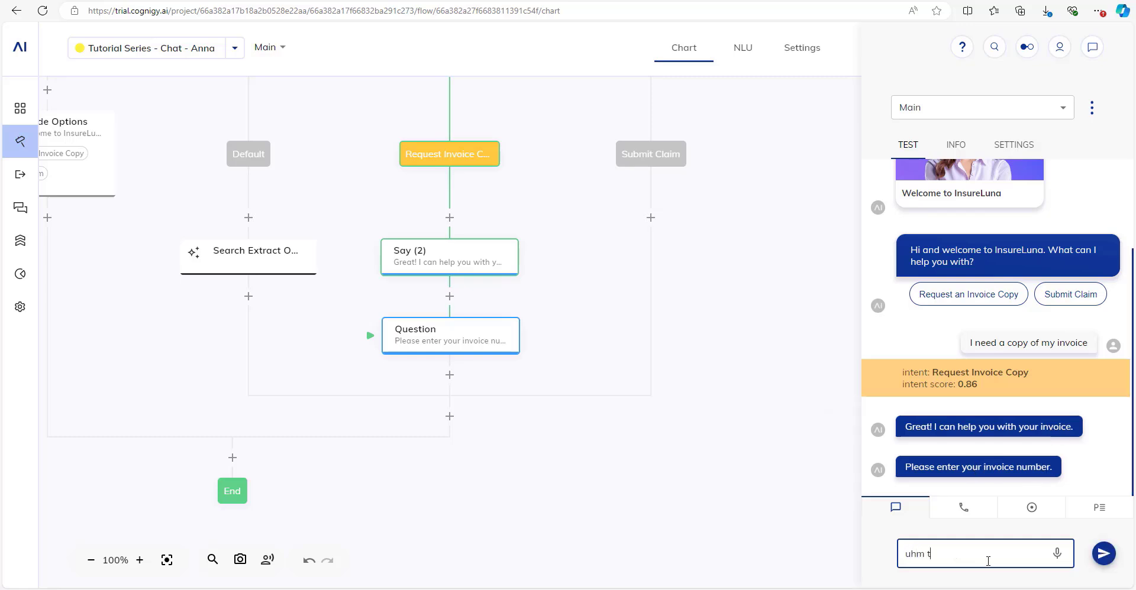
pyautogui.write('hat is 002')
pyautogui.press('Return')
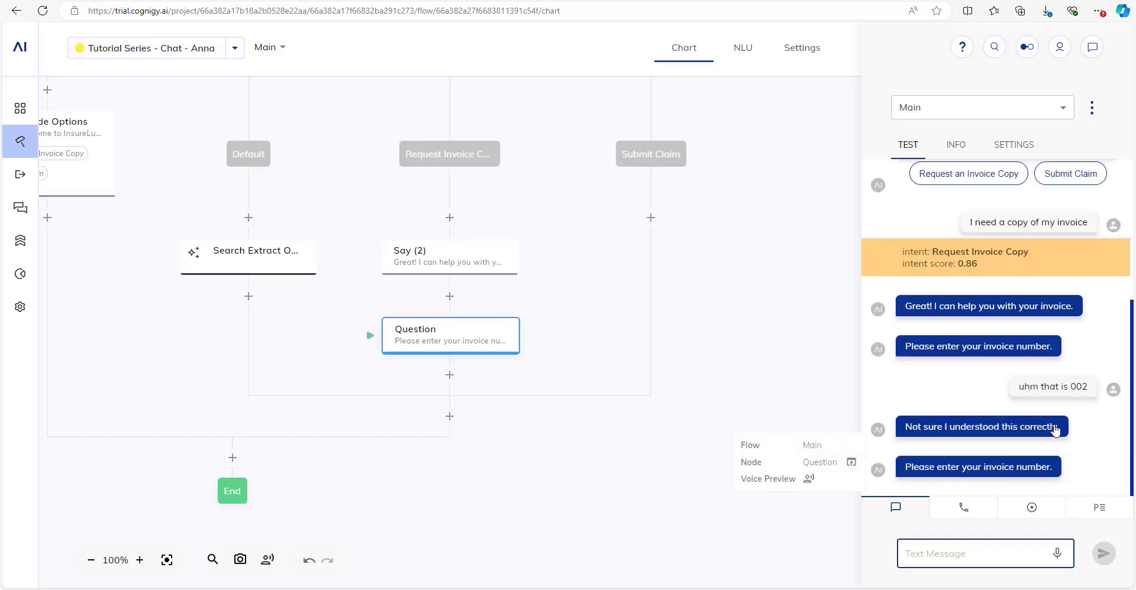
pyautogui.write('doe sit still')
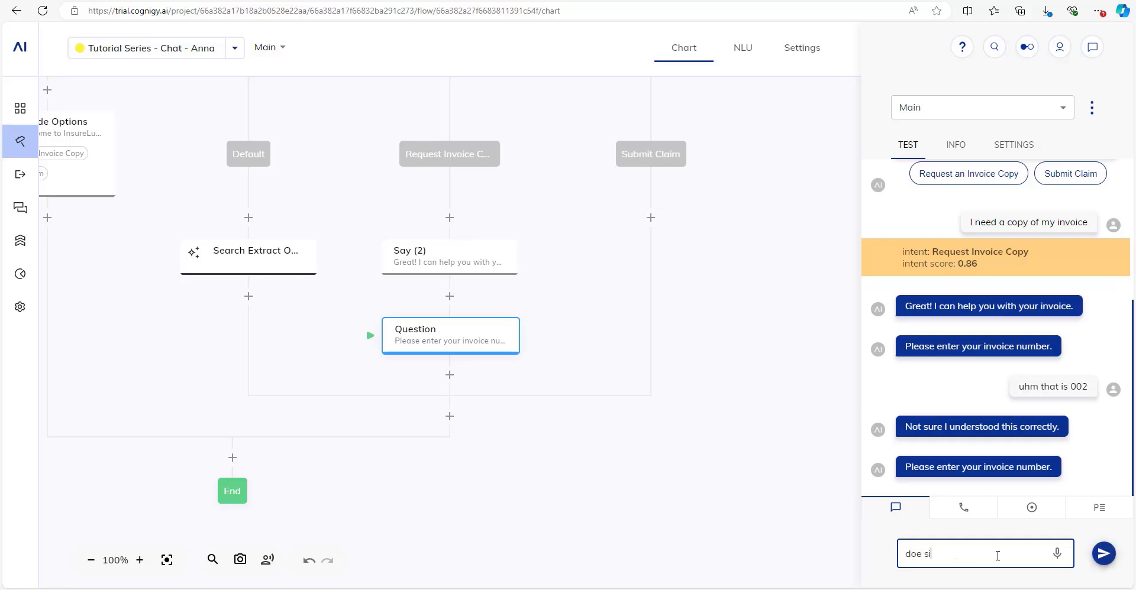
pyautogui.press('BackSpace')
pyautogui.press('BackSpace')
pyautogui.press('BackSpace')
pyautogui.hotkey('ctrl', 'a')
pyautogui.write('how many digits does it have?')
pyautogui.press('Return')
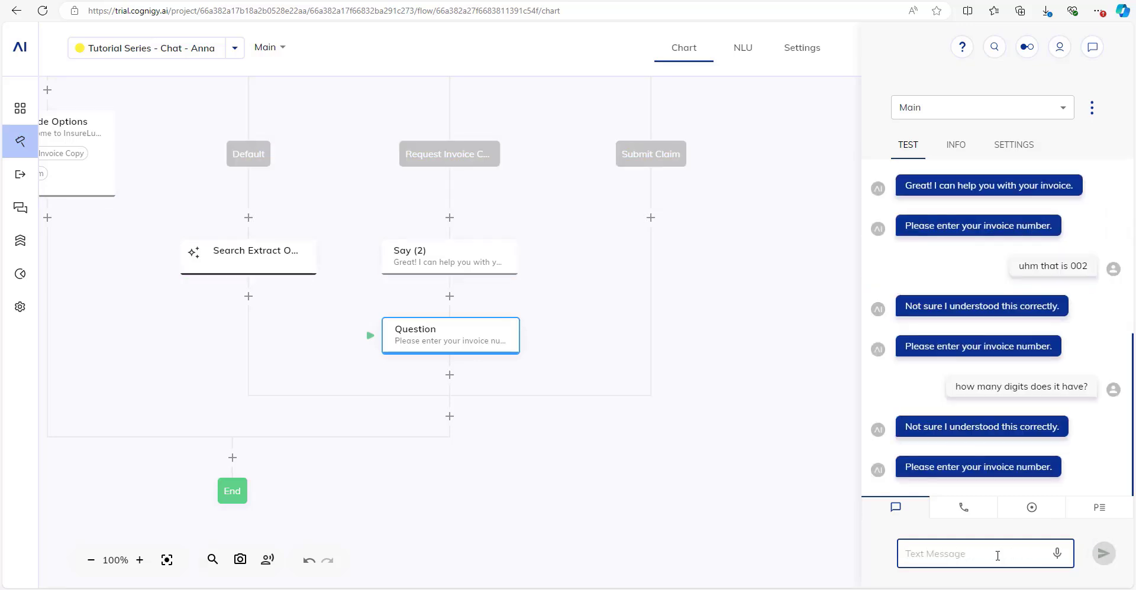
pyautogui.moveTo(1040, 434)
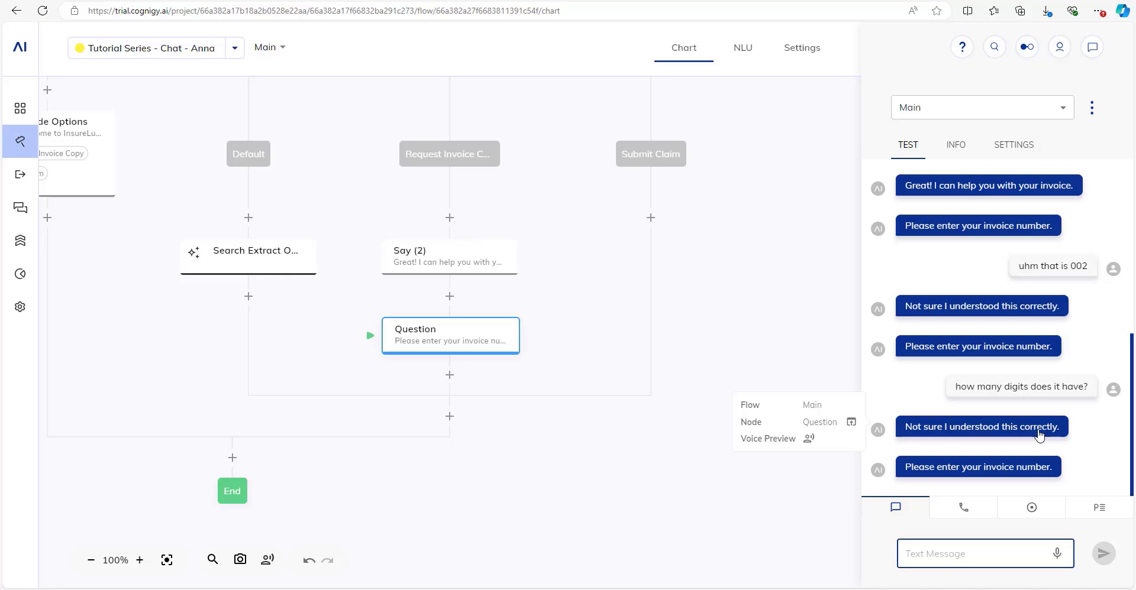
pyautogui.scroll(1, 1009, 253)
pyautogui.scroll(-1, 964, 304)
pyautogui.moveTo(964, 304)
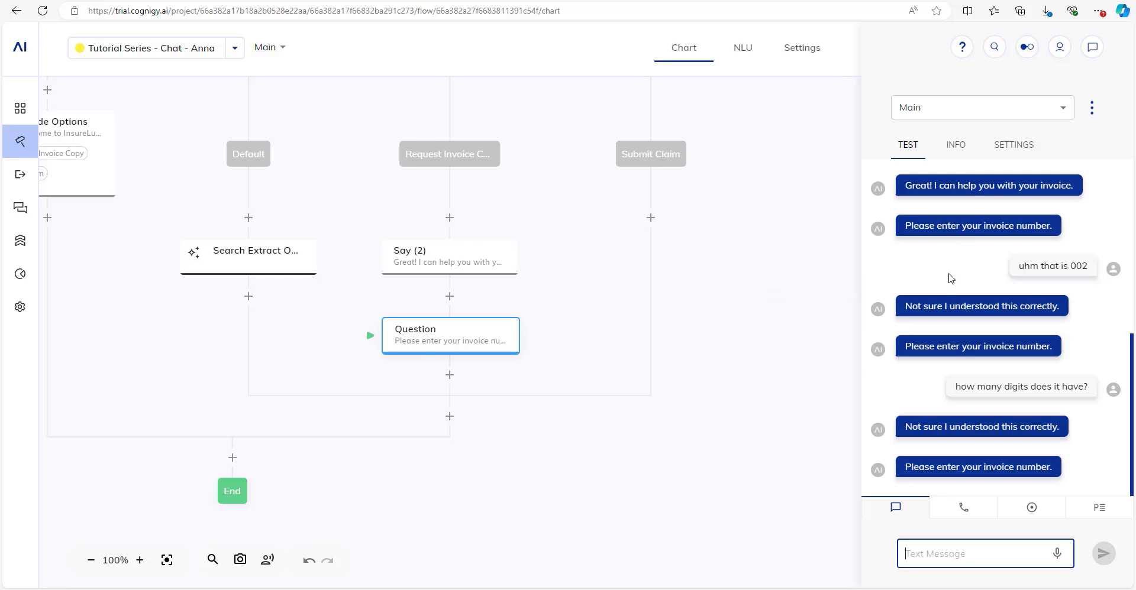
pyautogui.scroll(1, 986, 351)
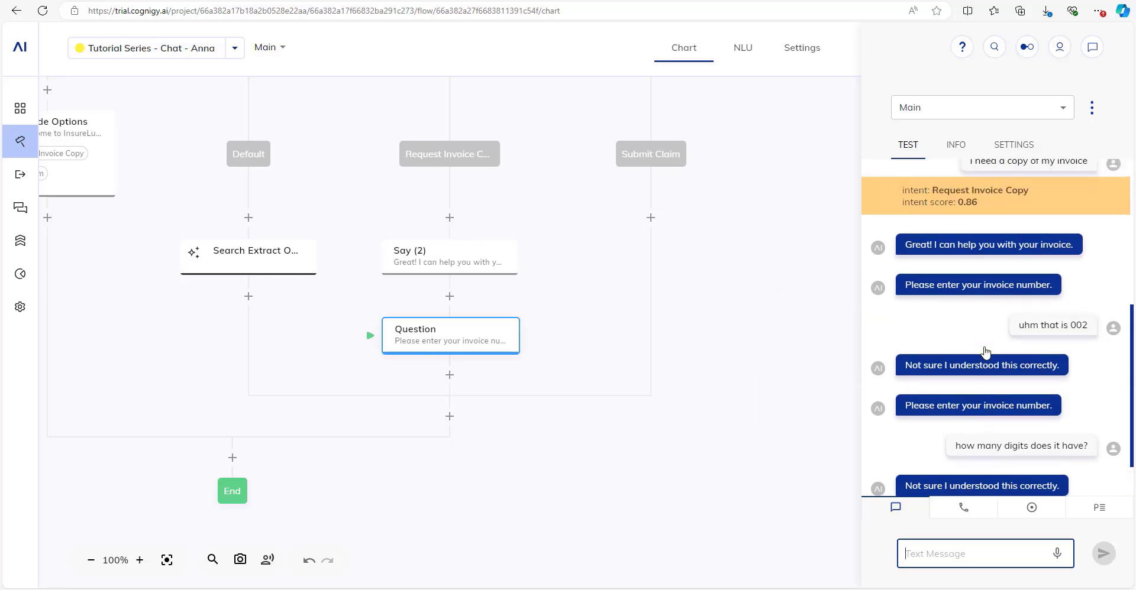
pyautogui.scroll(4, 654, 355)
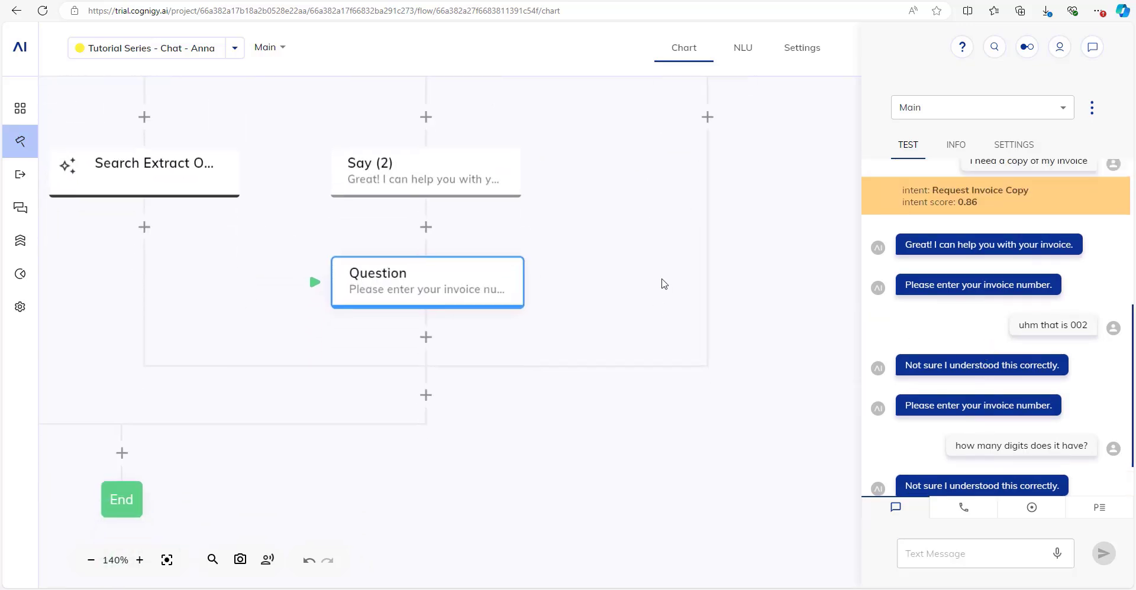
# In the Question node's Reprompt Options, set the Reprompt Method to LLM Prompt.
pyautogui.click(405, 286)
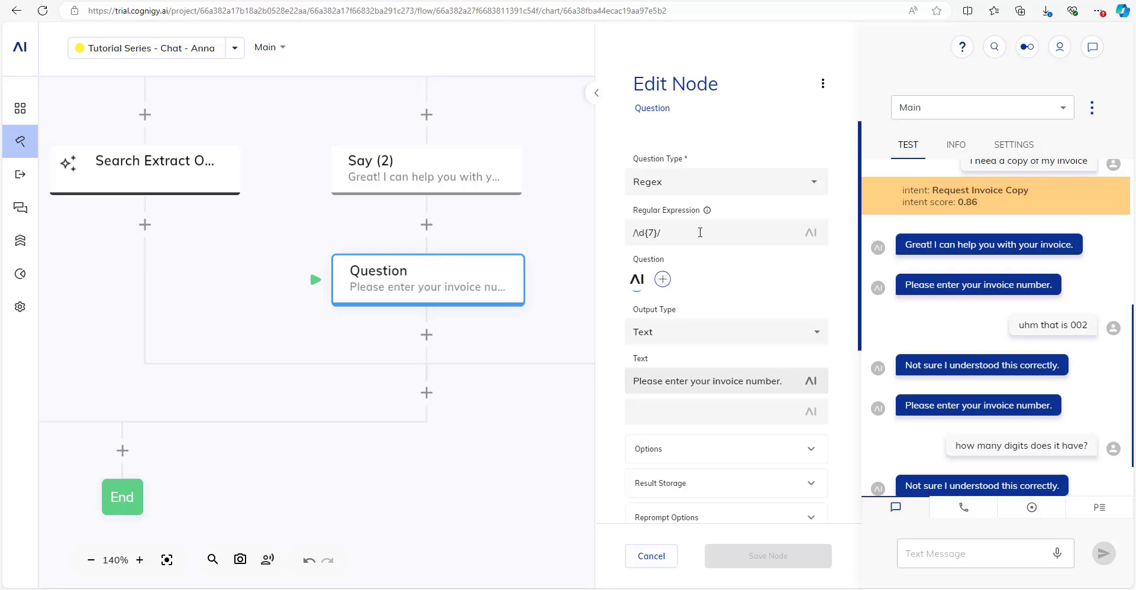
pyautogui.scroll(-4, 692, 302)
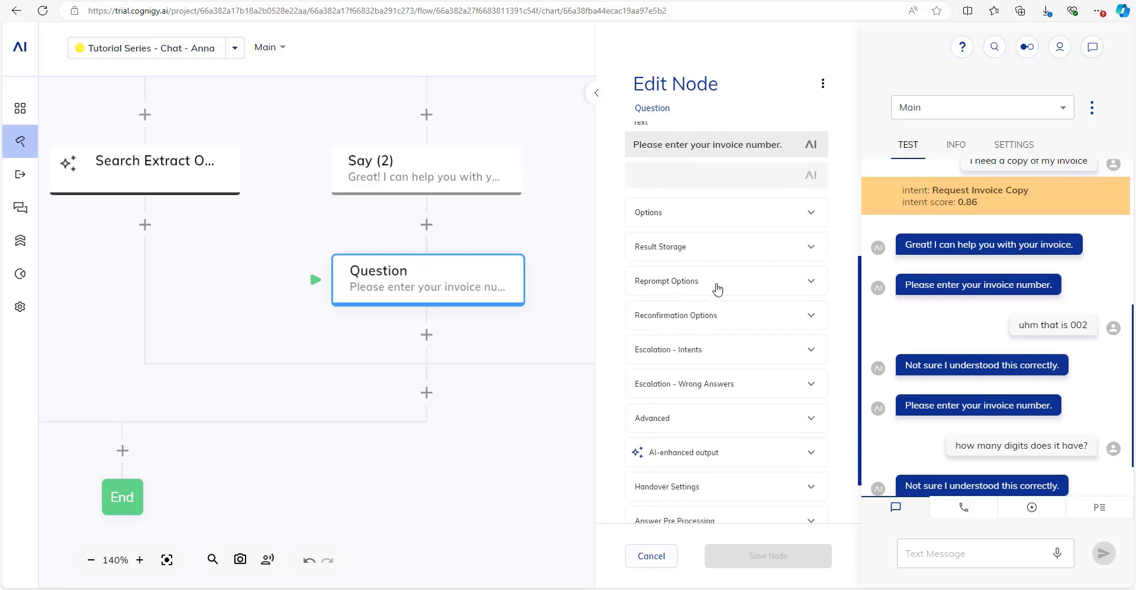
pyautogui.click(718, 288)
pyautogui.scroll(-1, 704, 227)
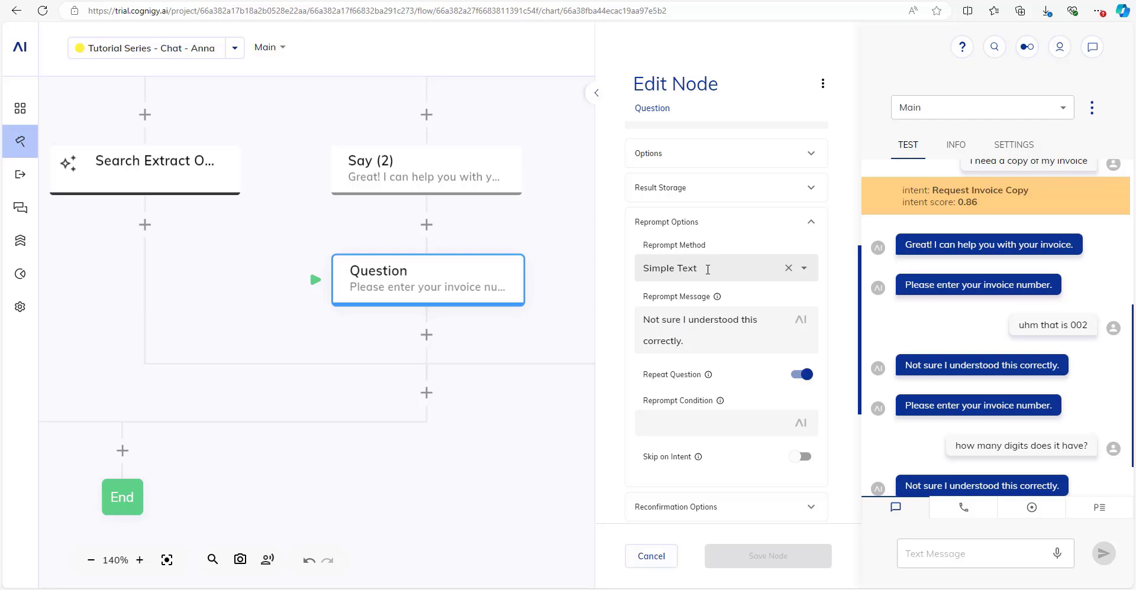
pyautogui.tripleClick(714, 318)
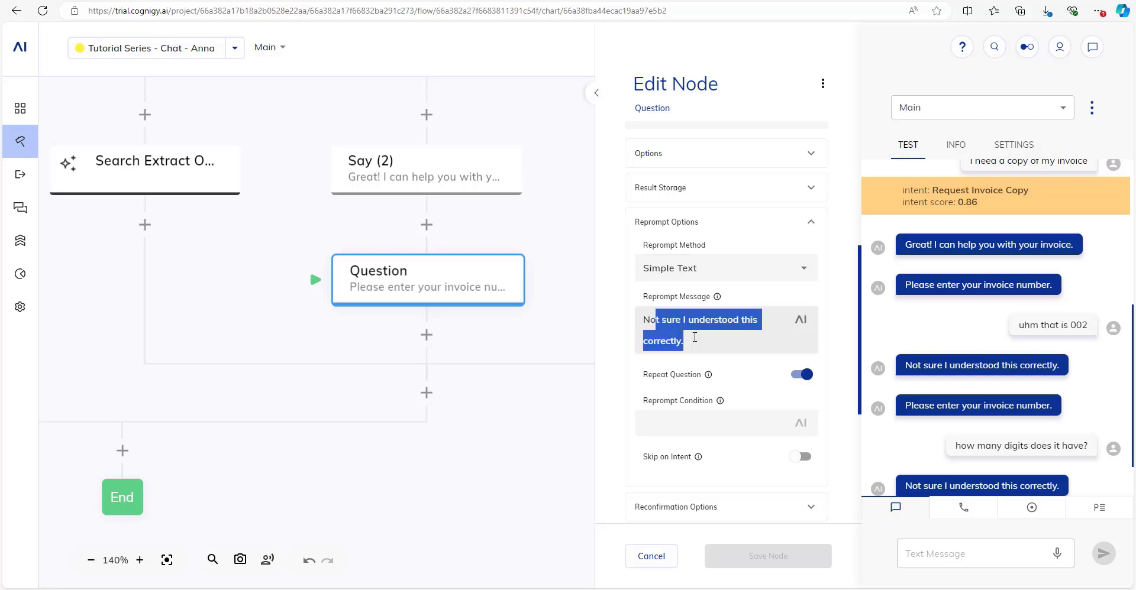
pyautogui.click(714, 319)
pyautogui.click(724, 271)
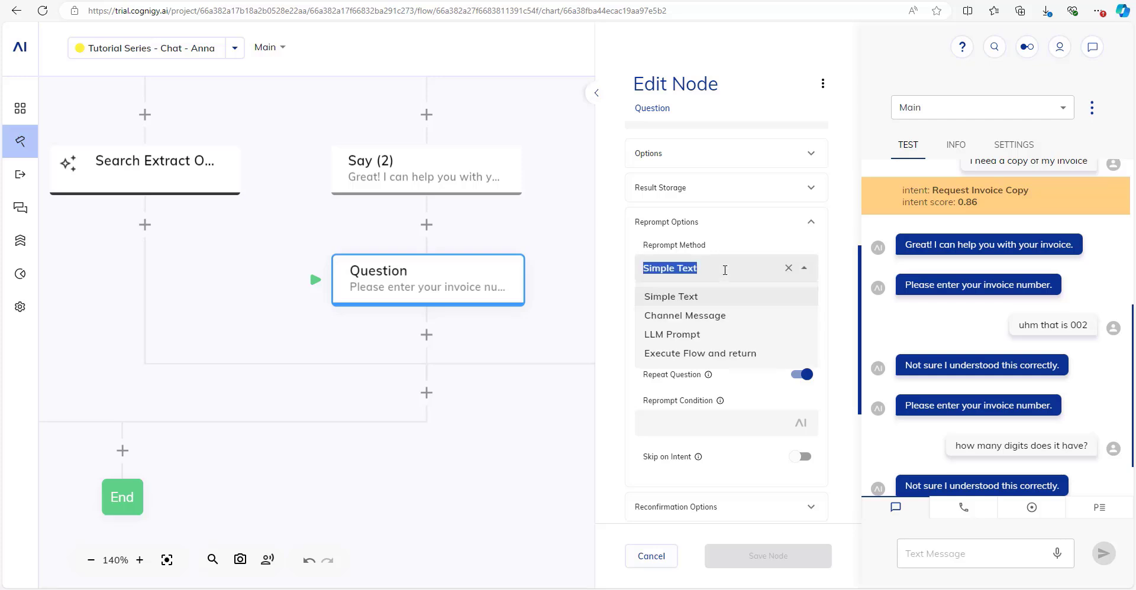
pyautogui.click(695, 337)
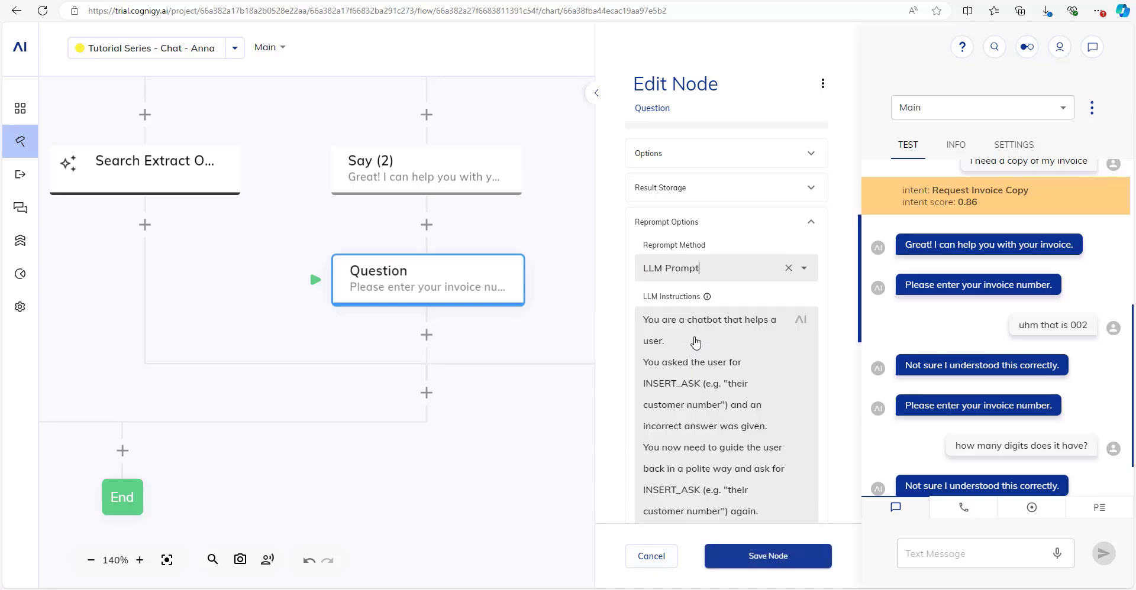
pyautogui.click(598, 96)
# Replace the INSERT_ASK placeholder with 'their invoice number', noting invoice numbers are 7 digits starting with 2024.
pyautogui.scroll(-2, 237, 224)
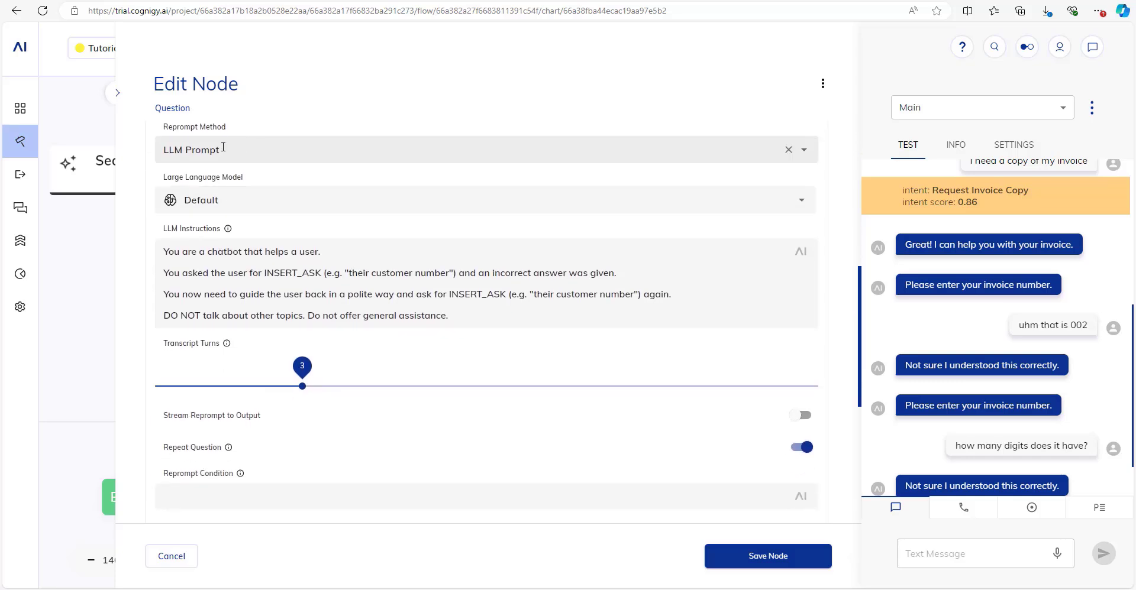
pyautogui.scroll(1, 238, 208)
pyautogui.click(239, 209)
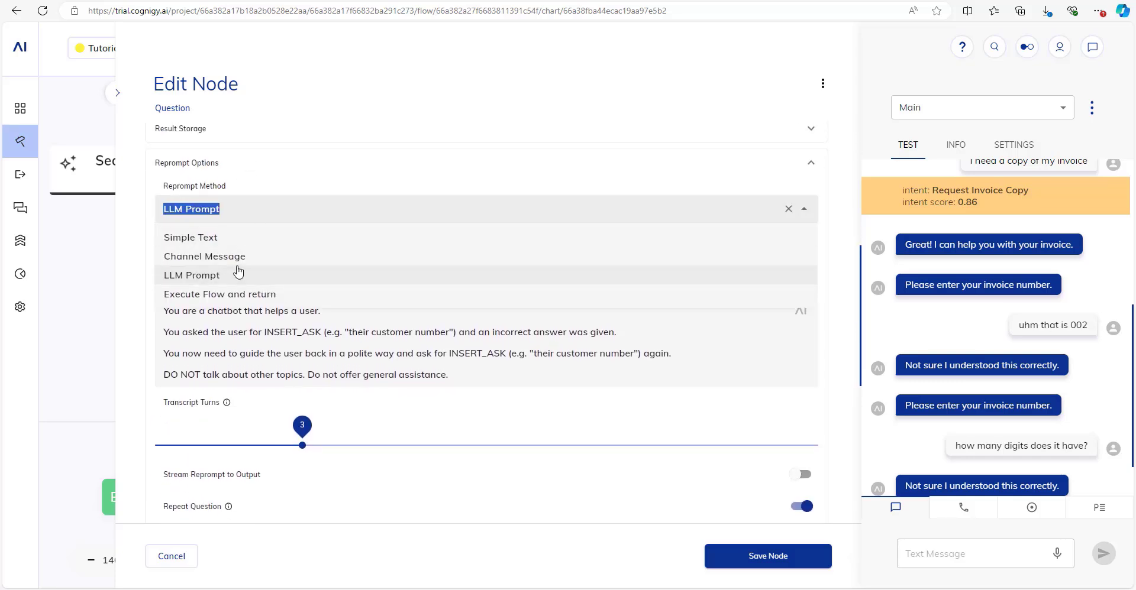
pyautogui.click(230, 269)
pyautogui.click(323, 327)
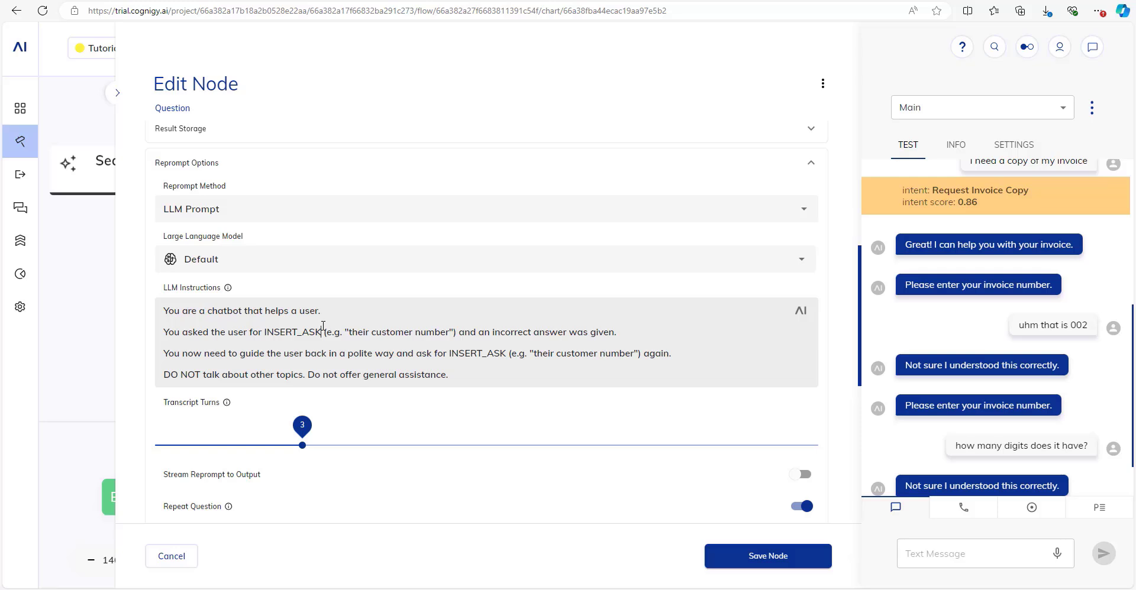
pyautogui.moveTo(265, 333); pyautogui.dragTo(457, 333)
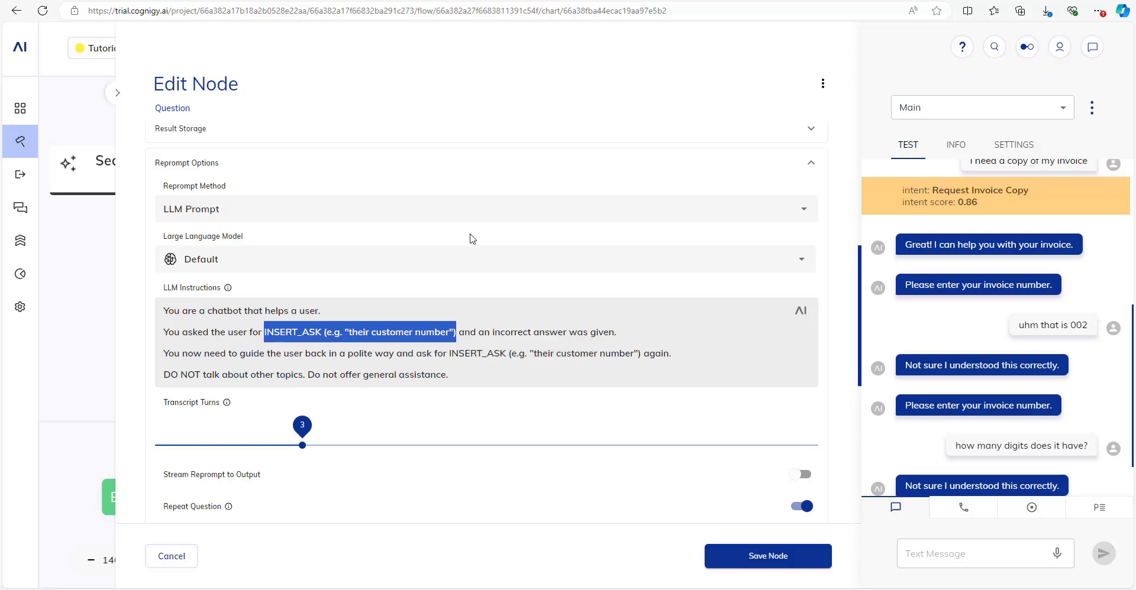
pyautogui.write('their invoice number')
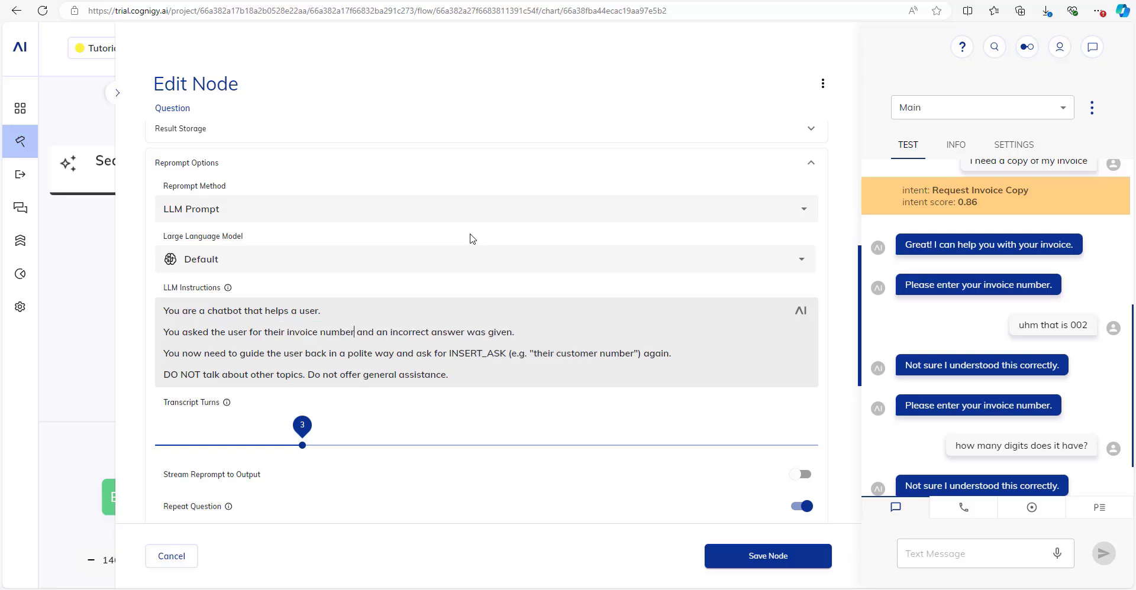
pyautogui.click(545, 329)
pyautogui.moveTo(448, 354); pyautogui.dragTo(642, 354)
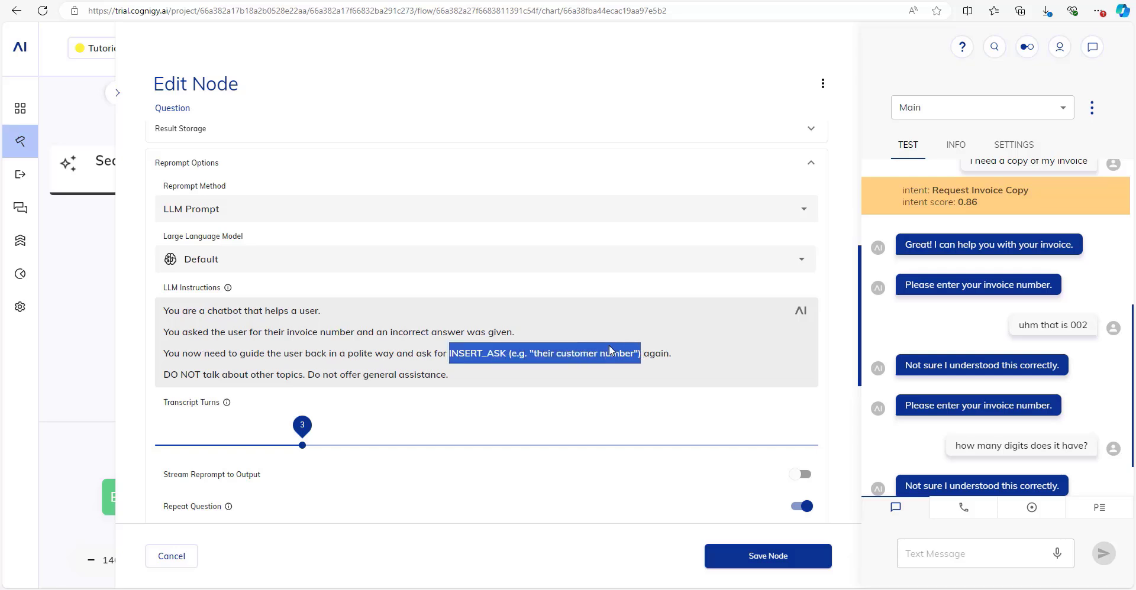
pyautogui.write('their invoi')
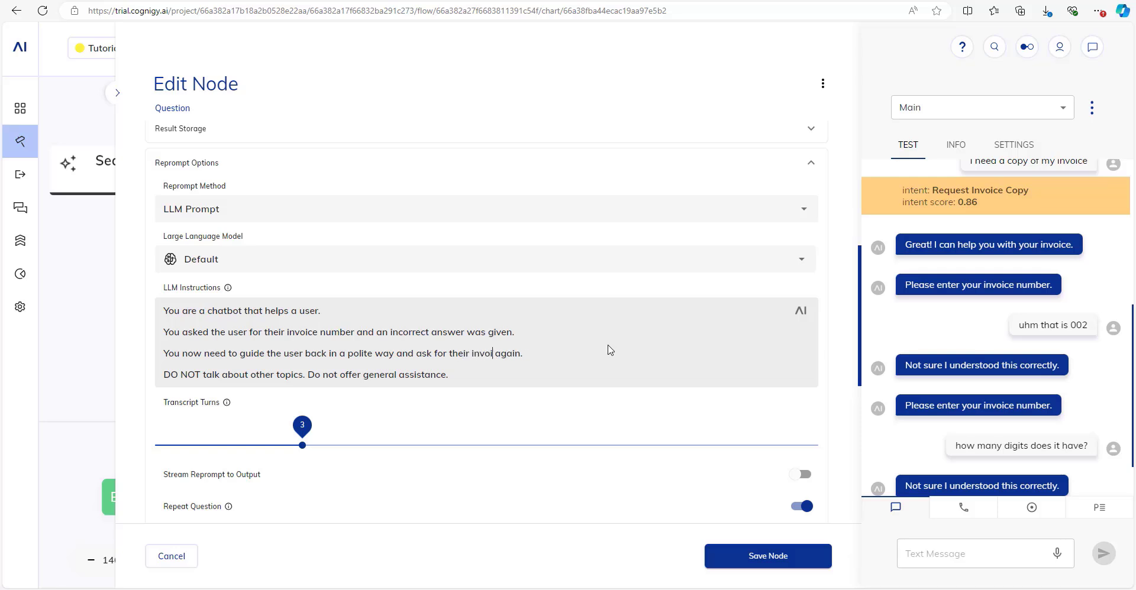
pyautogui.write('ce number')
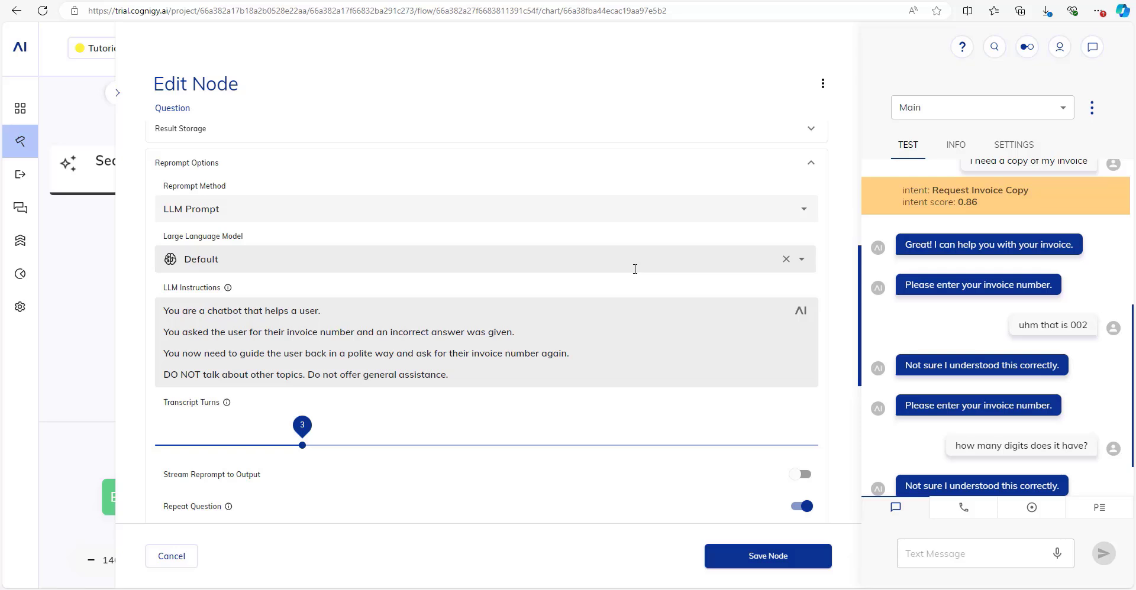
pyautogui.write(' An invoice number is 7 digits long.')
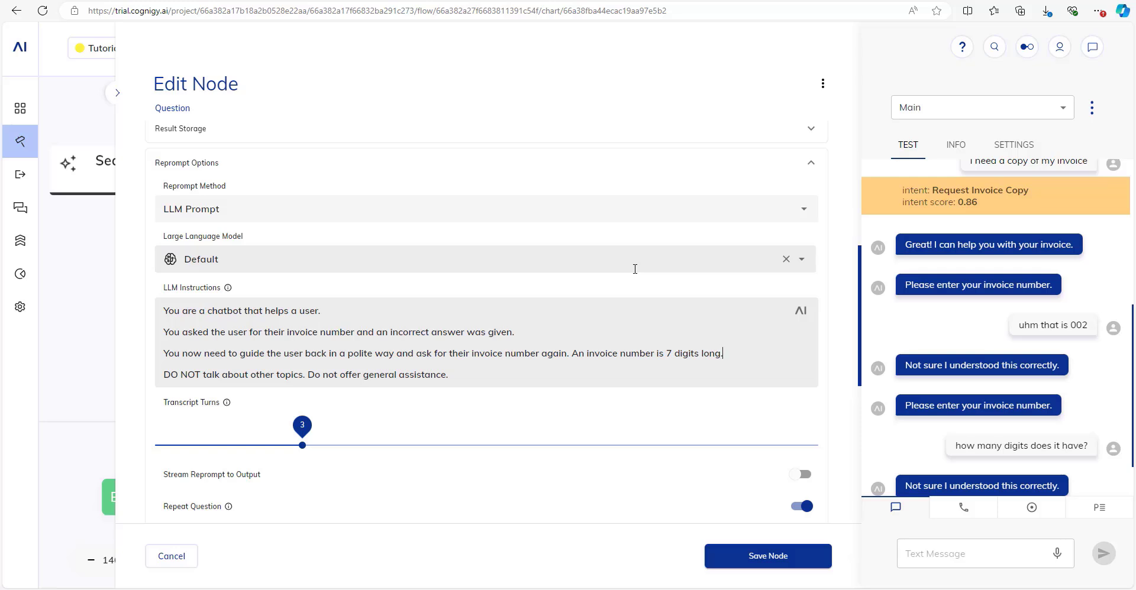
pyautogui.press('BackSpace')
pyautogui.write(' and it starts with 2024.')
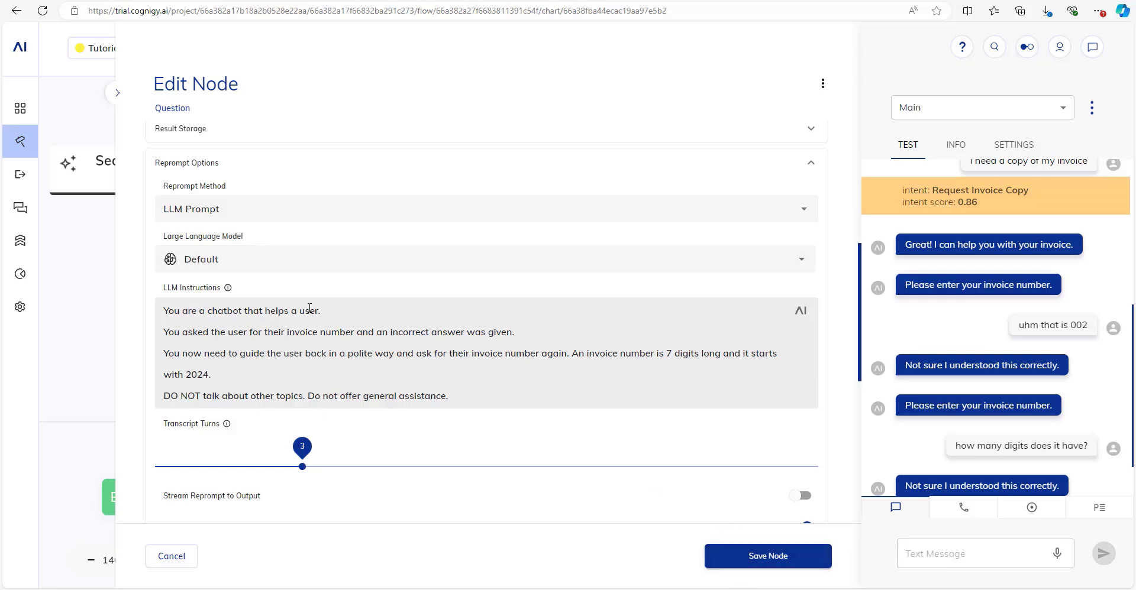
# Turn off Repeat Question and save the Question node.
pyautogui.scroll(1, 299, 216)
pyautogui.scroll(-1, 355, 223)
pyautogui.scroll(1, 354, 226)
pyautogui.scroll(-1, 352, 229)
pyautogui.scroll(1, 254, 133)
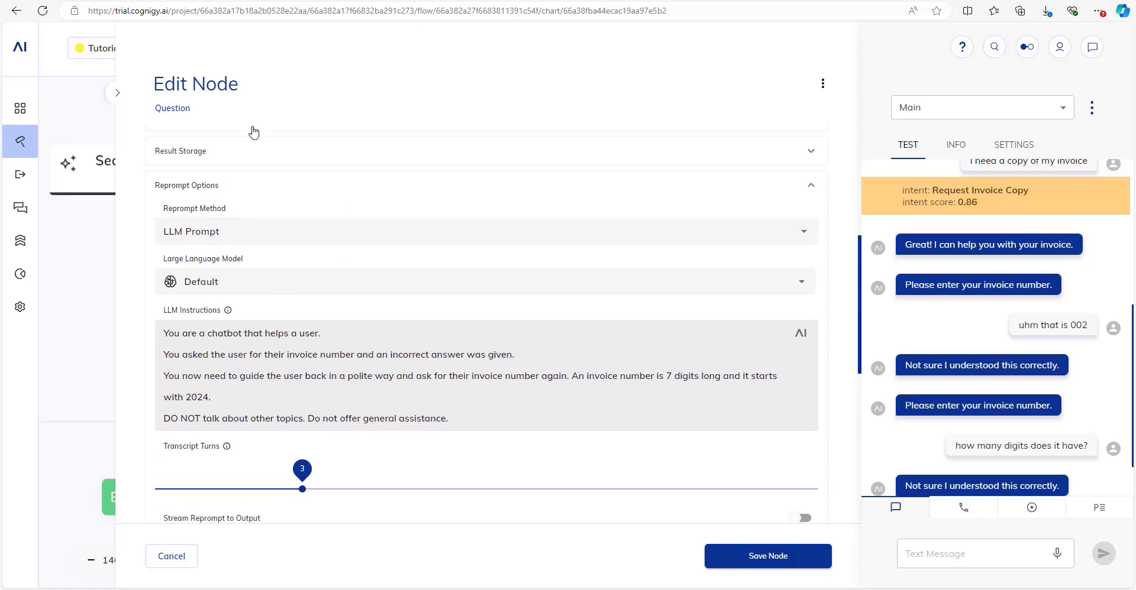
pyautogui.scroll(3, 266, 189)
pyautogui.scroll(-1, 274, 355)
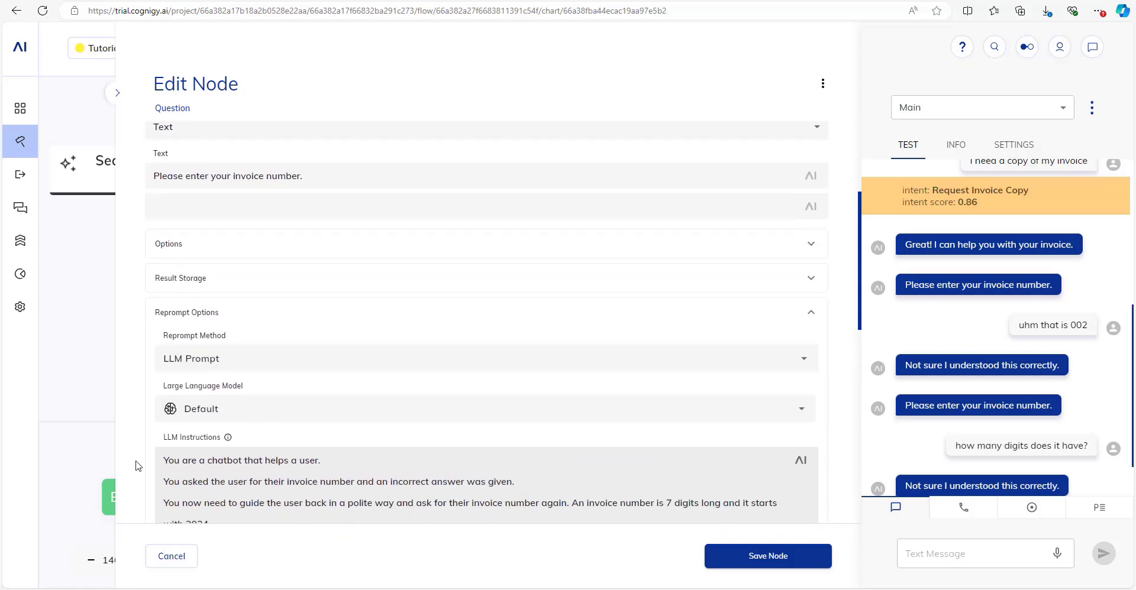
pyautogui.scroll(-7, 137, 466)
pyautogui.moveTo(228, 293)
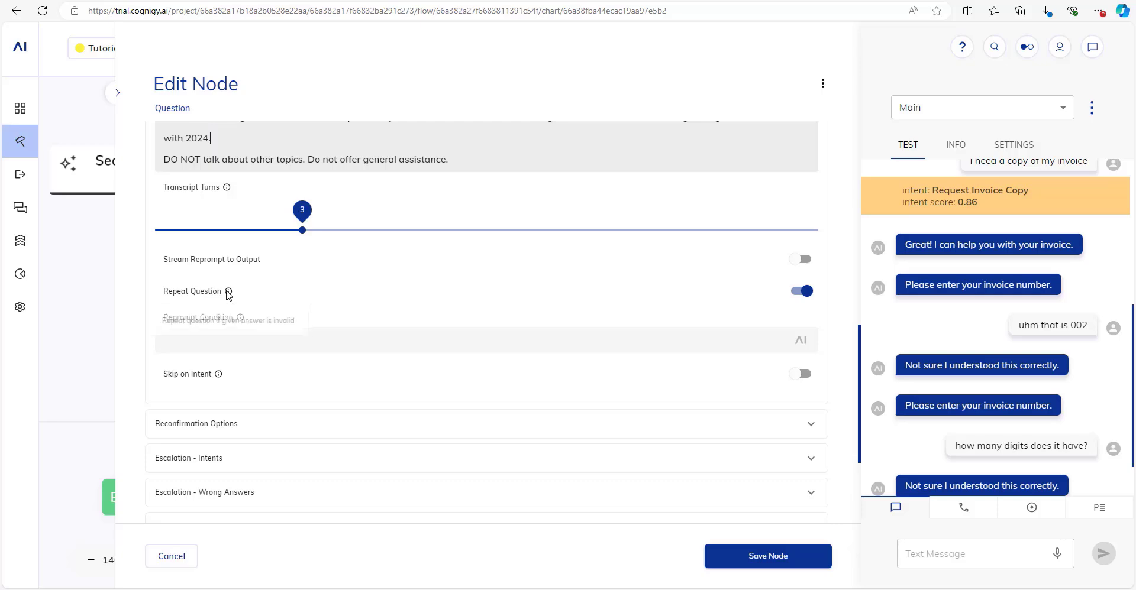
pyautogui.click(800, 291)
pyautogui.scroll(3, 733, 309)
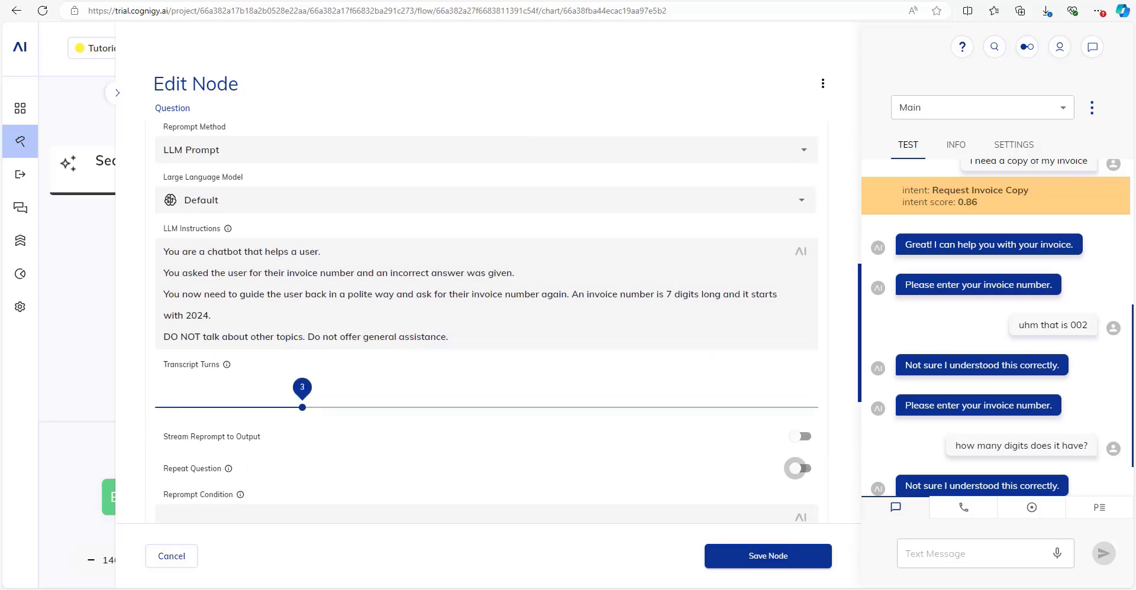
pyautogui.click(802, 559)
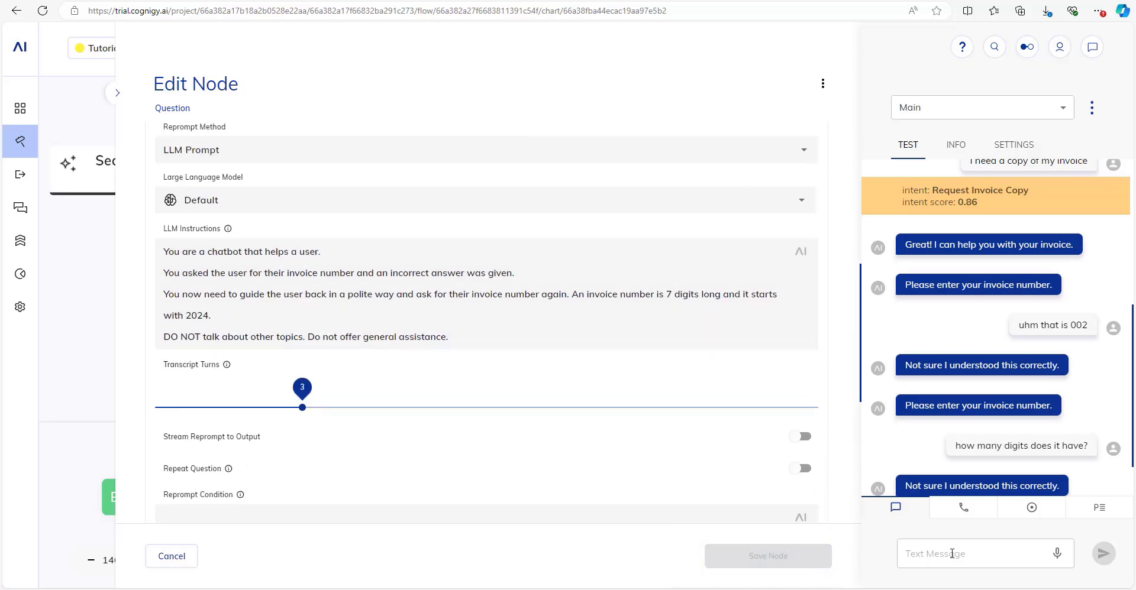
pyautogui.click(958, 555)
# Test the flow by sending hi, an invoice copy request, a digits question, then 2024123.
pyautogui.write('hi')
pyautogui.press('Return')
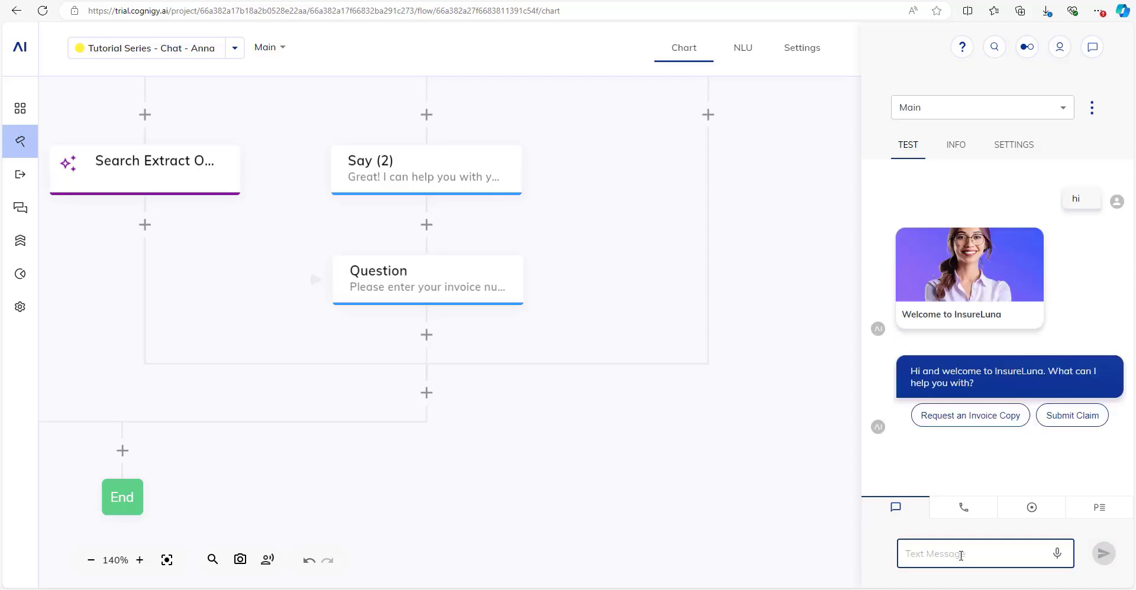
pyautogui.write('I need a copy')
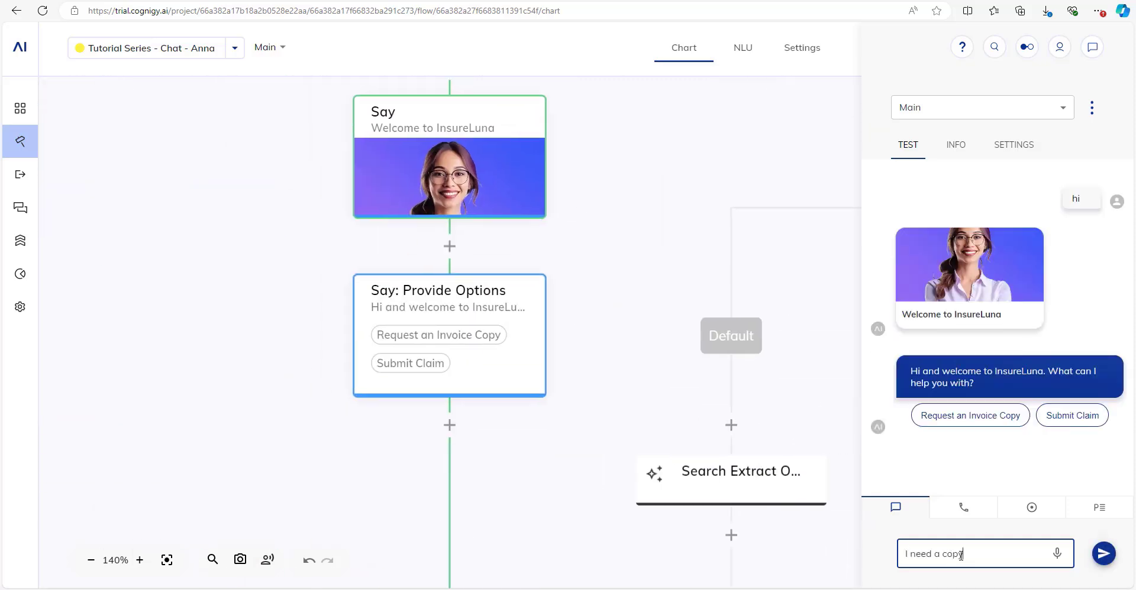
pyautogui.write(' of my invoice')
pyautogui.press('Return')
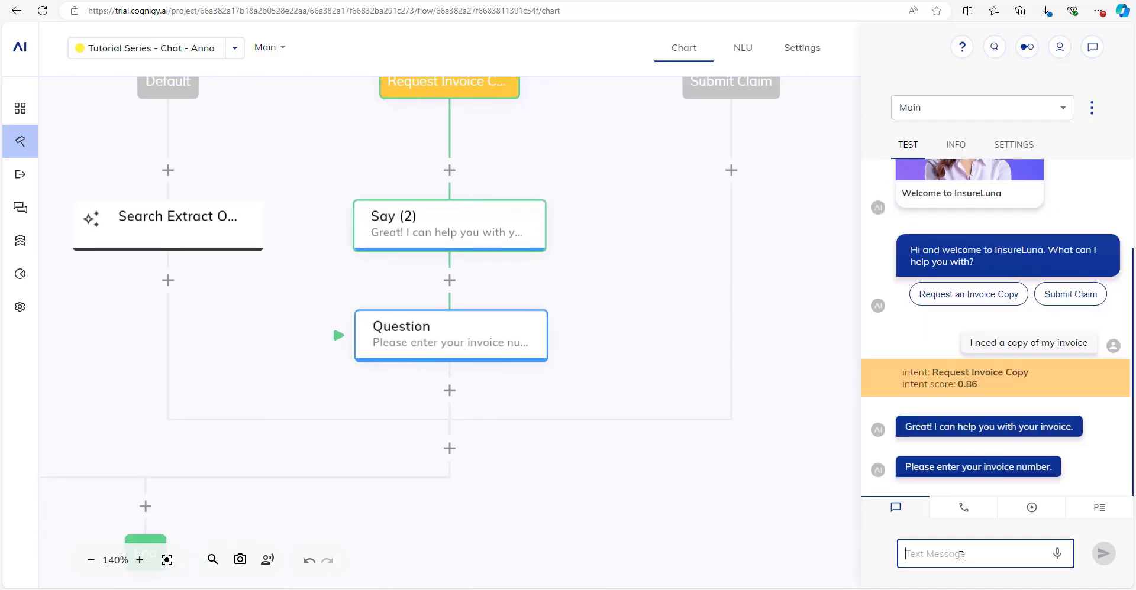
pyautogui.write('uih')
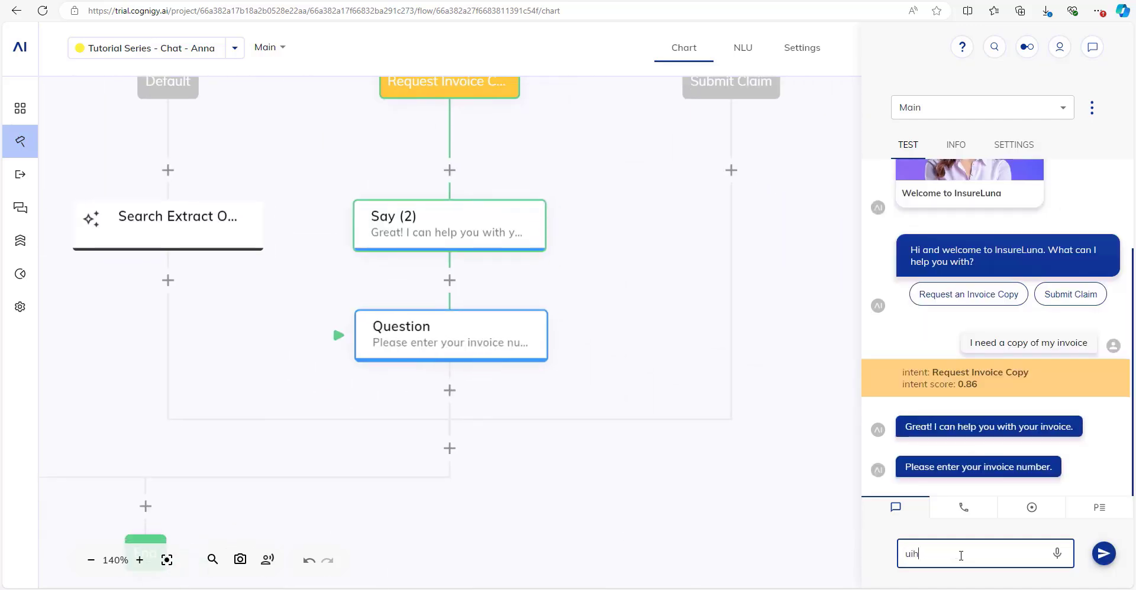
pyautogui.write('m how many ')
pyautogui.write('digits?')
pyautogui.press('Return')
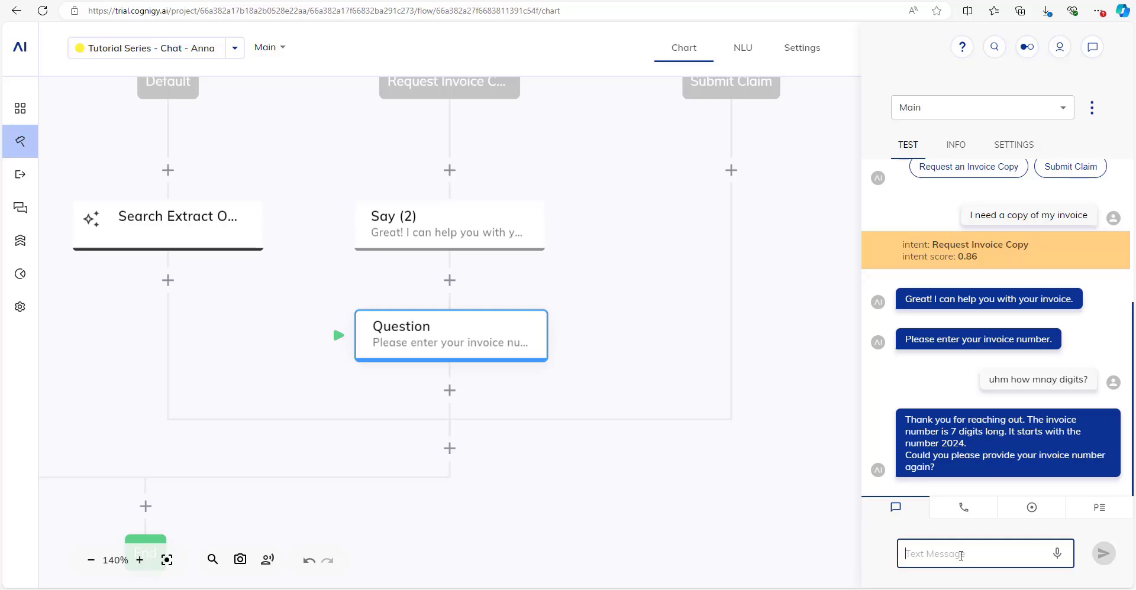
pyautogui.write('sure, th')
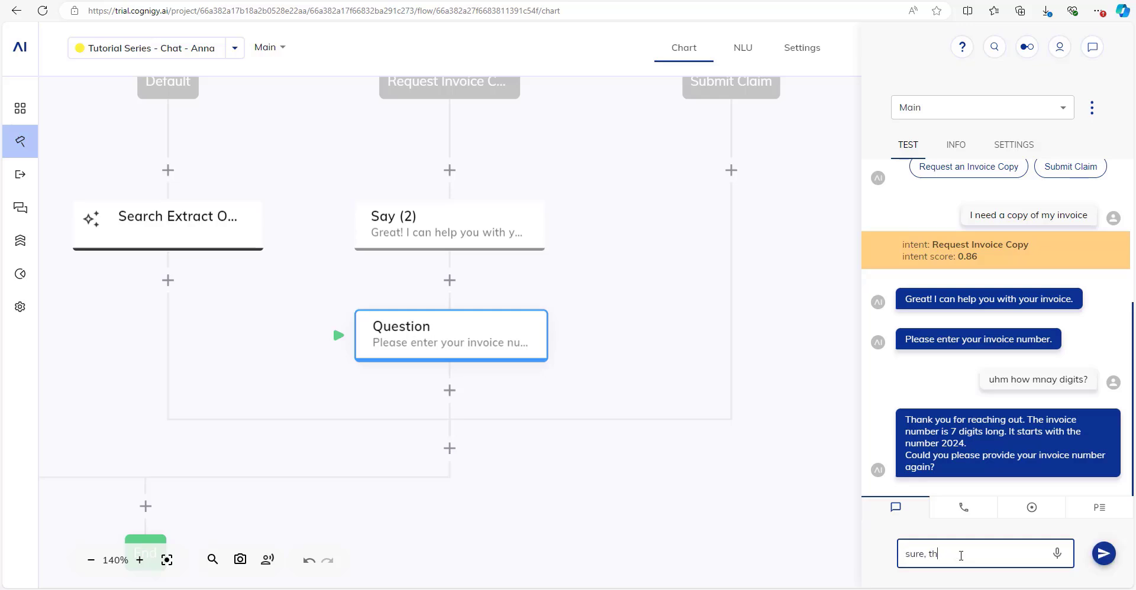
pyautogui.write("at's 2024123")
pyautogui.press('Return')
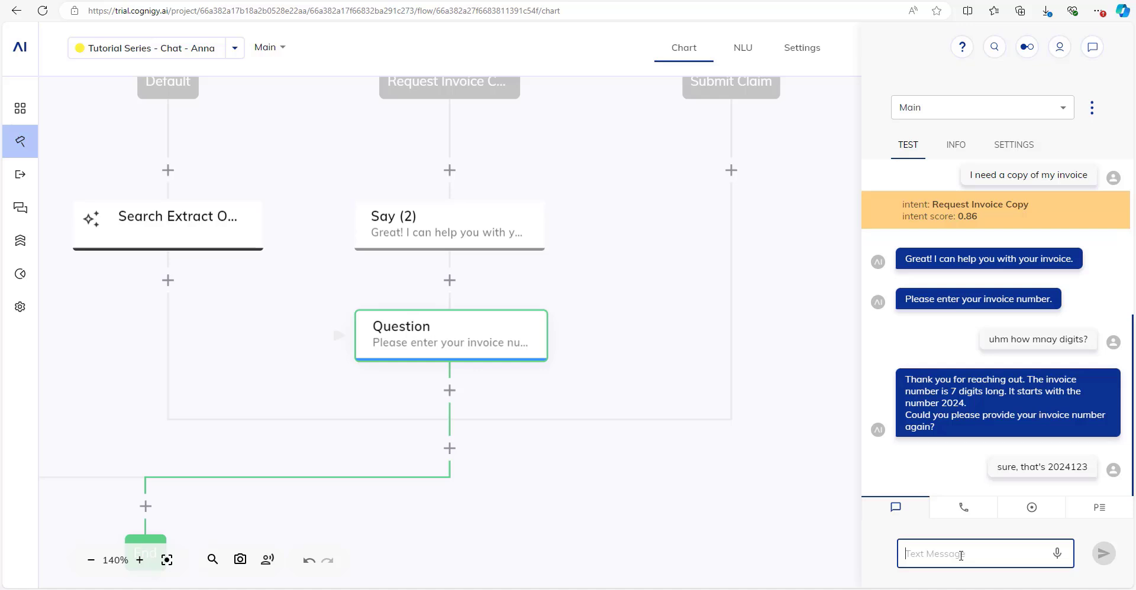
pyautogui.moveTo(530, 368); pyautogui.dragTo(473, 302)
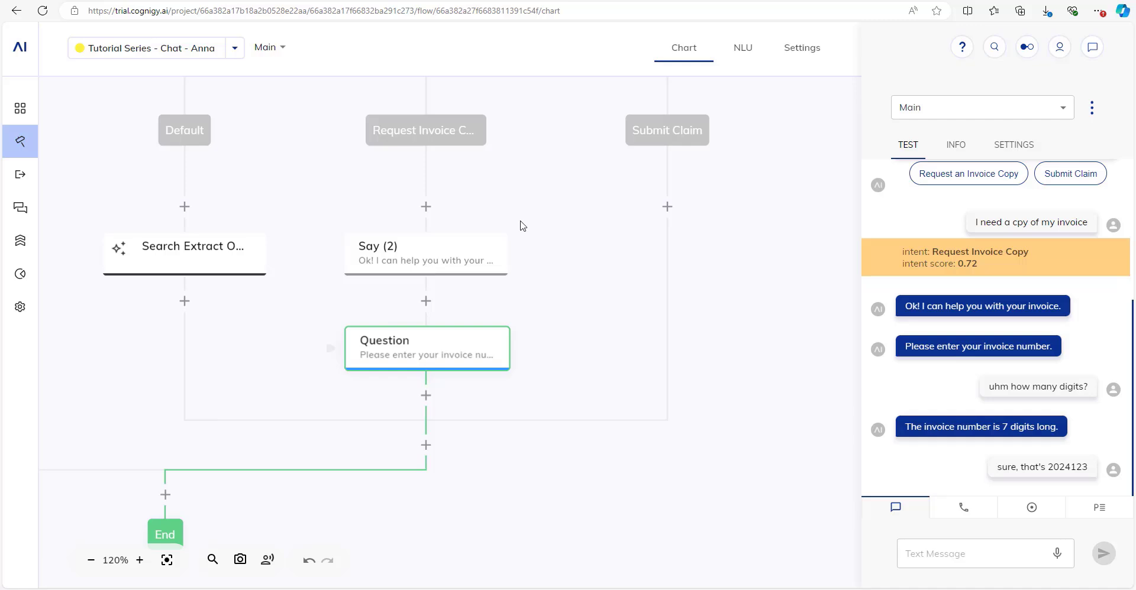
# Make Say (2) rephrase its output from the previous 2 user inputs at temperature 0.9.
pyautogui.click(481, 261)
pyautogui.click(712, 382)
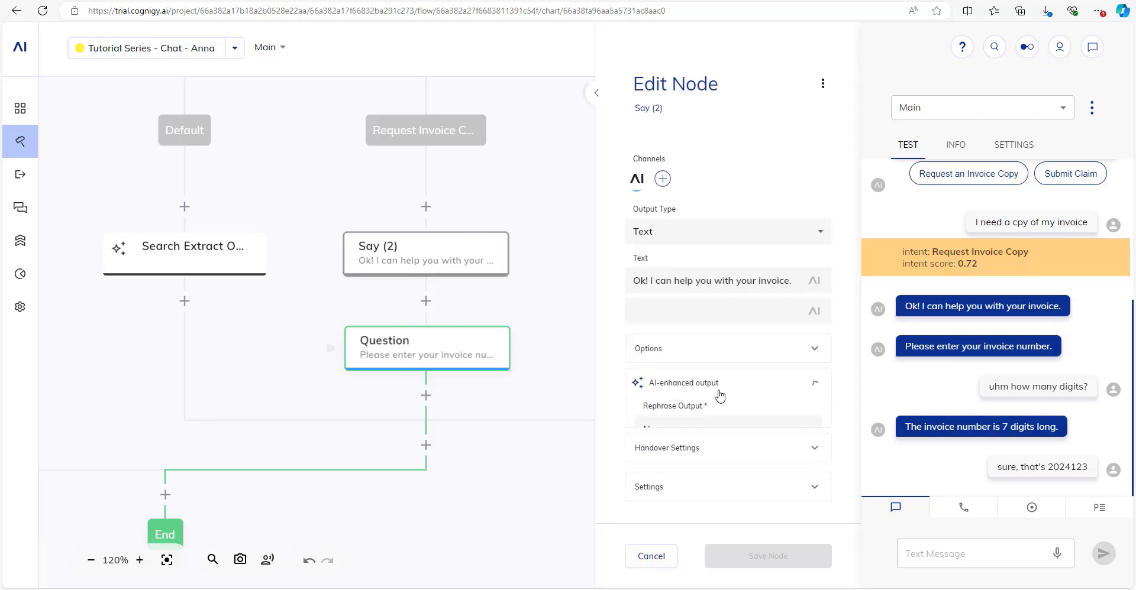
pyautogui.moveTo(793, 280)
pyautogui.mouseDown()
pyautogui.moveTo(632, 280)
pyautogui.moveTo(791, 281)
pyautogui.mouseUp()
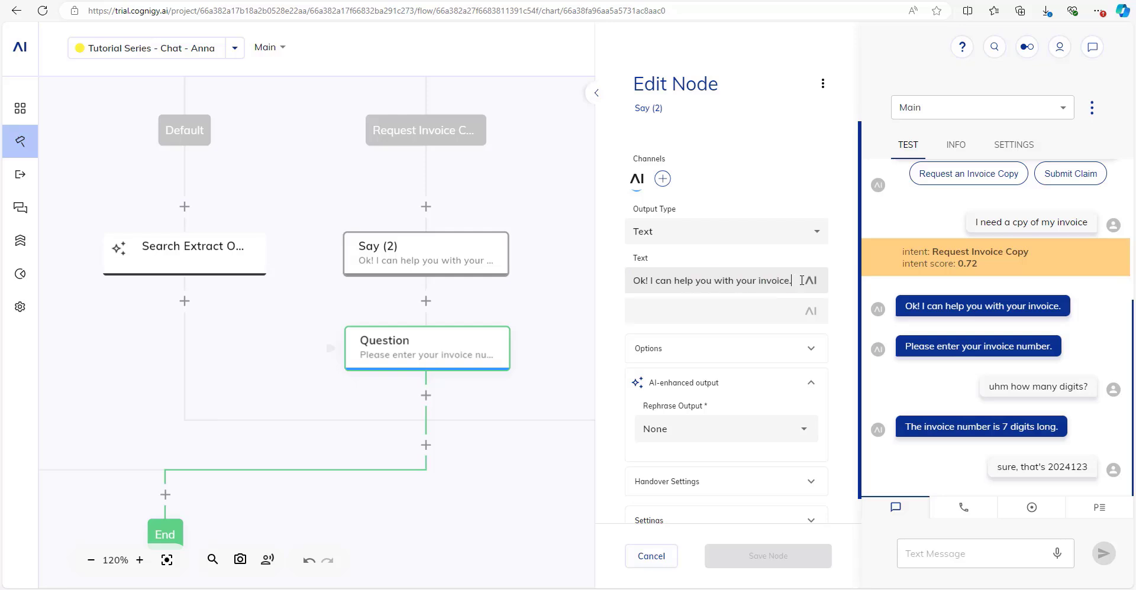
pyautogui.moveTo(676, 288); pyautogui.dragTo(791, 280)
pyautogui.click(734, 283)
pyautogui.scroll(-1, 687, 358)
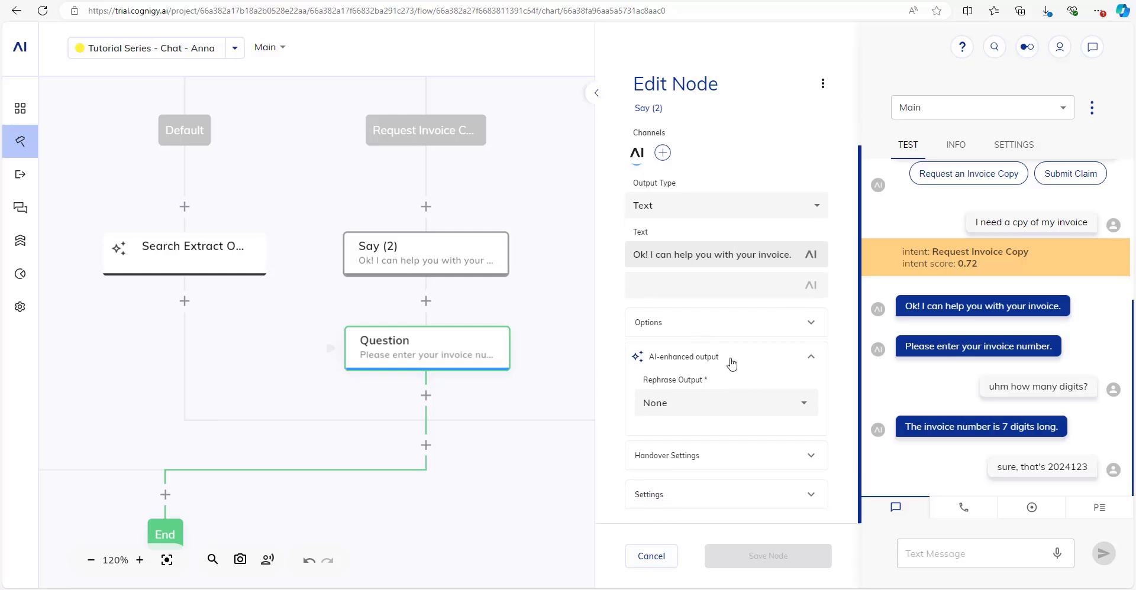
pyautogui.click(718, 399)
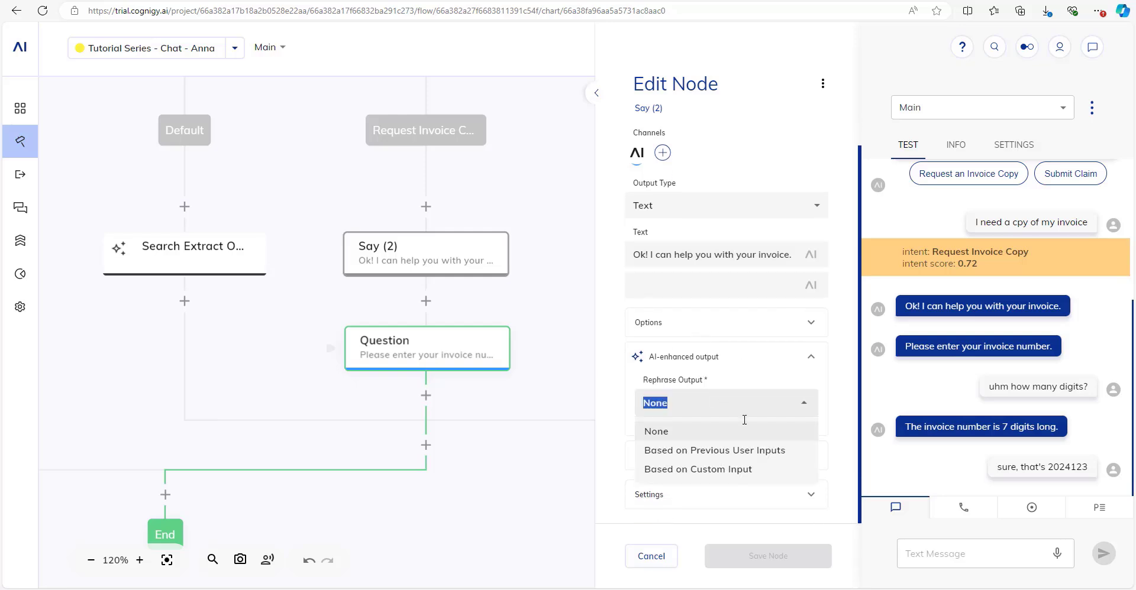
pyautogui.click(746, 452)
pyautogui.scroll(-2, 709, 384)
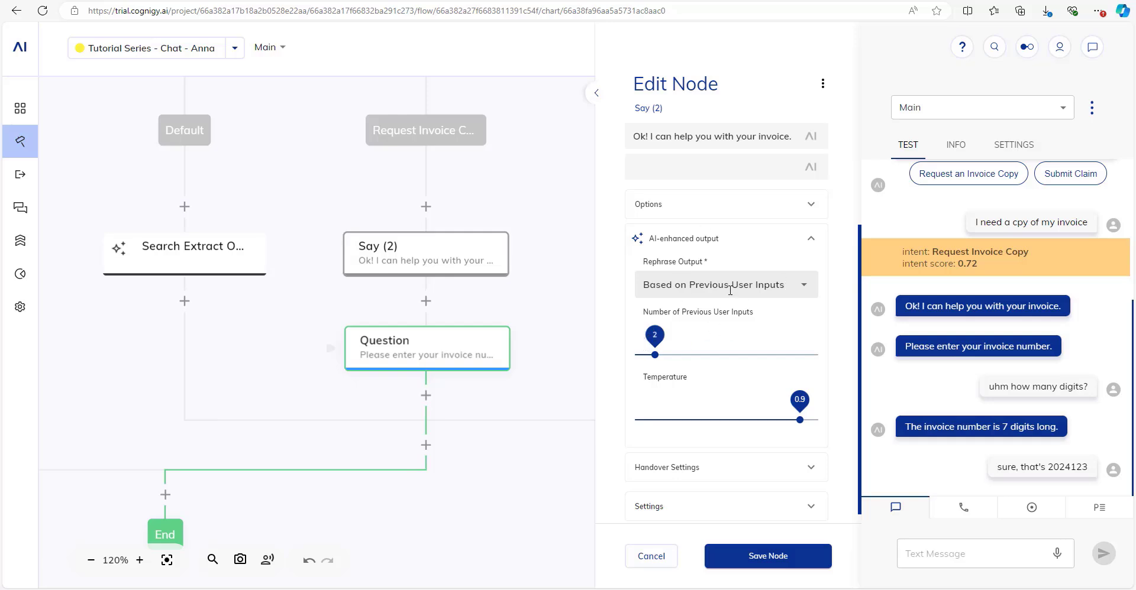
pyautogui.moveTo(800, 420)
pyautogui.mouseDown()
pyautogui.moveTo(760, 419)
pyautogui.moveTo(799, 419)
pyautogui.mouseUp()
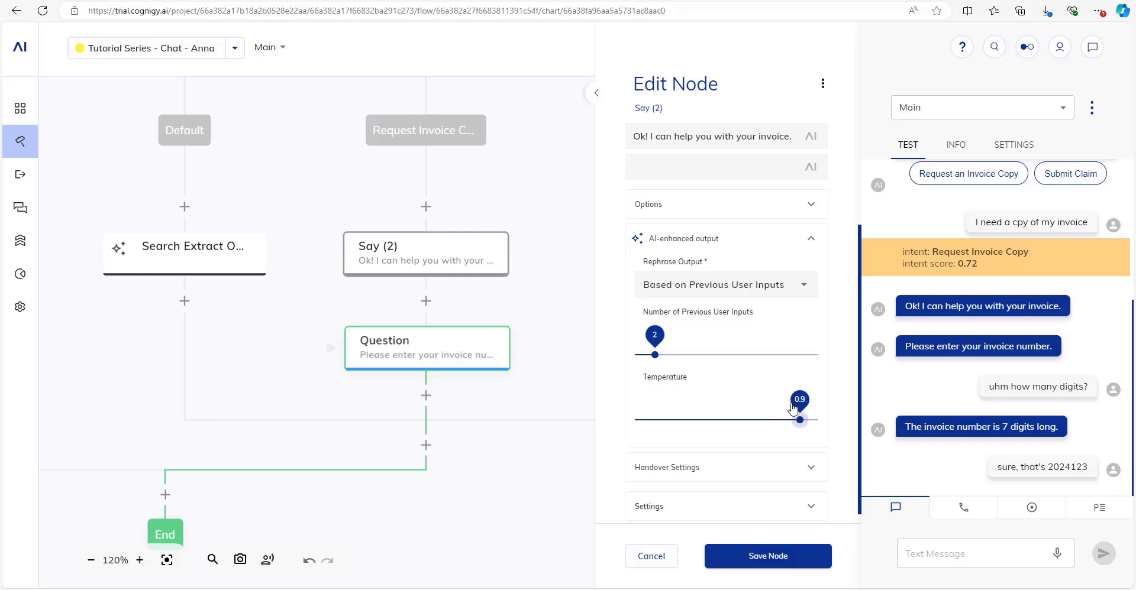
pyautogui.scroll(3, 781, 429)
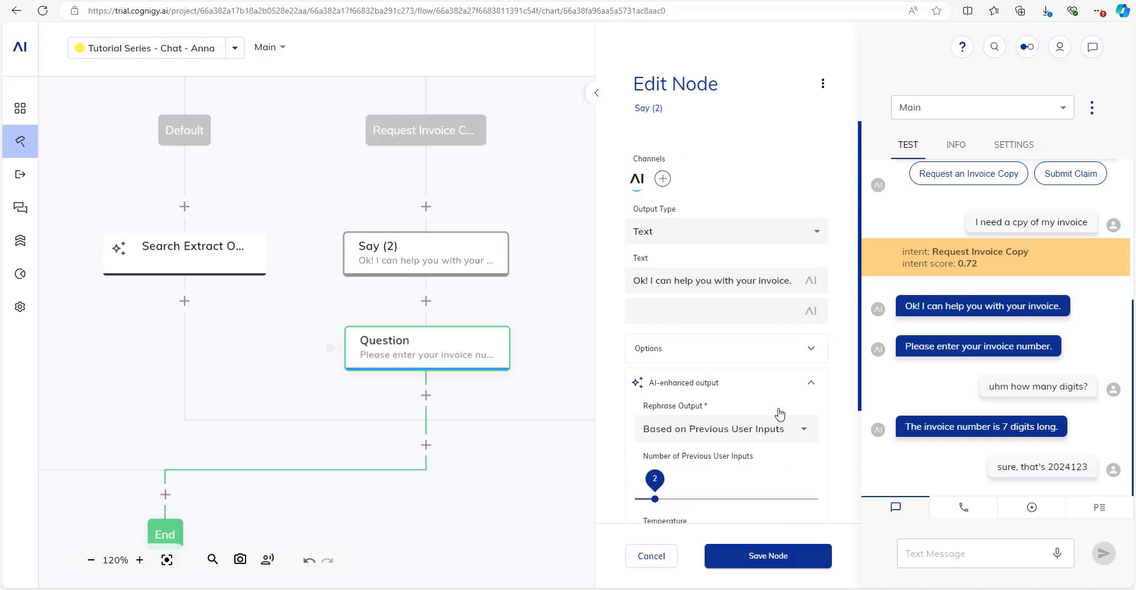
# Save Say (2), then send hi and the family-emergency invoice copy request in the test chat.
pyautogui.click(753, 558)
pyautogui.click(968, 562)
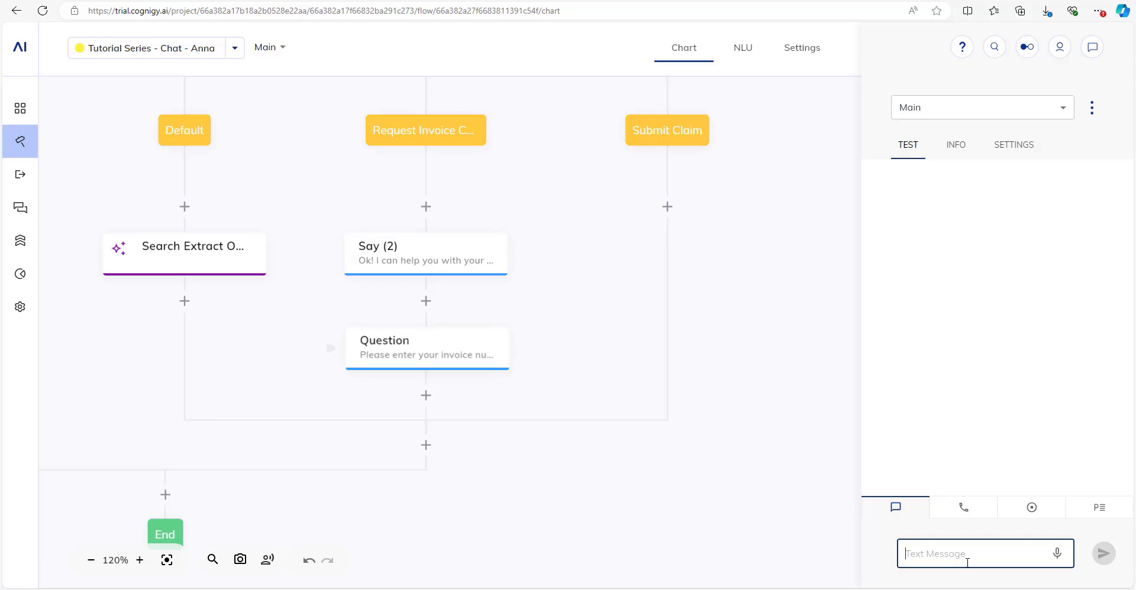
pyautogui.write('hi')
pyautogui.press('Return')
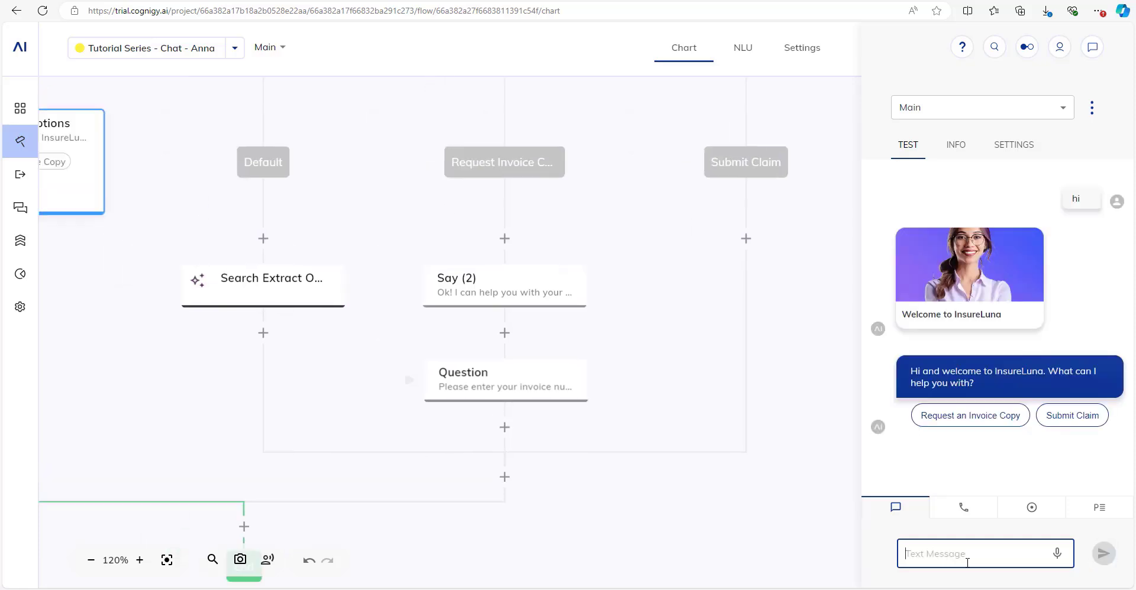
pyautogui.write('I hav e')
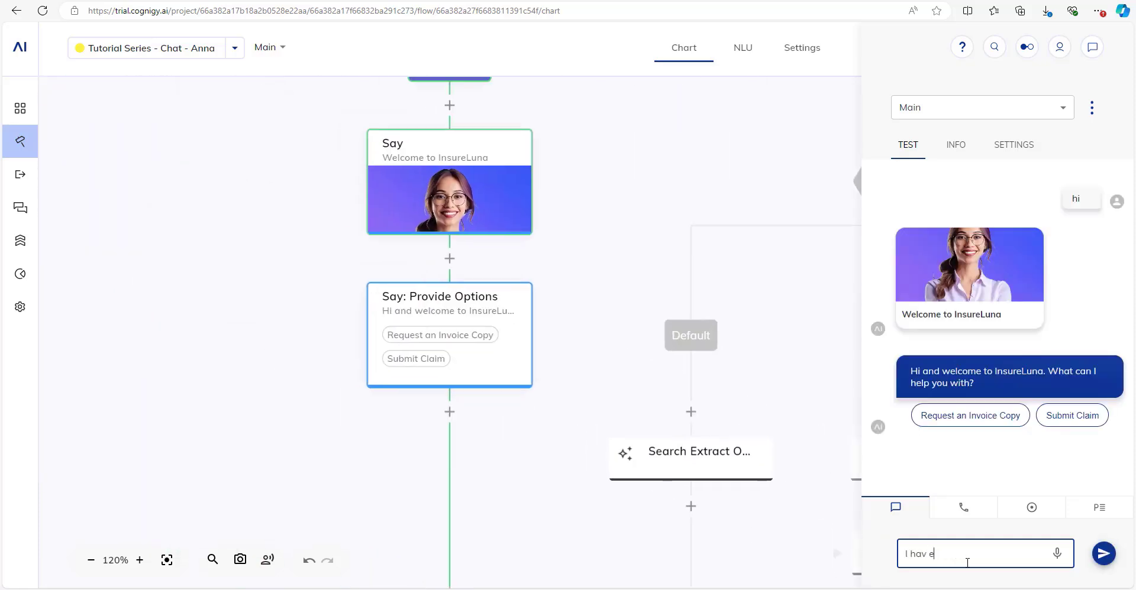
pyautogui.write('a a family emergency and need a c')
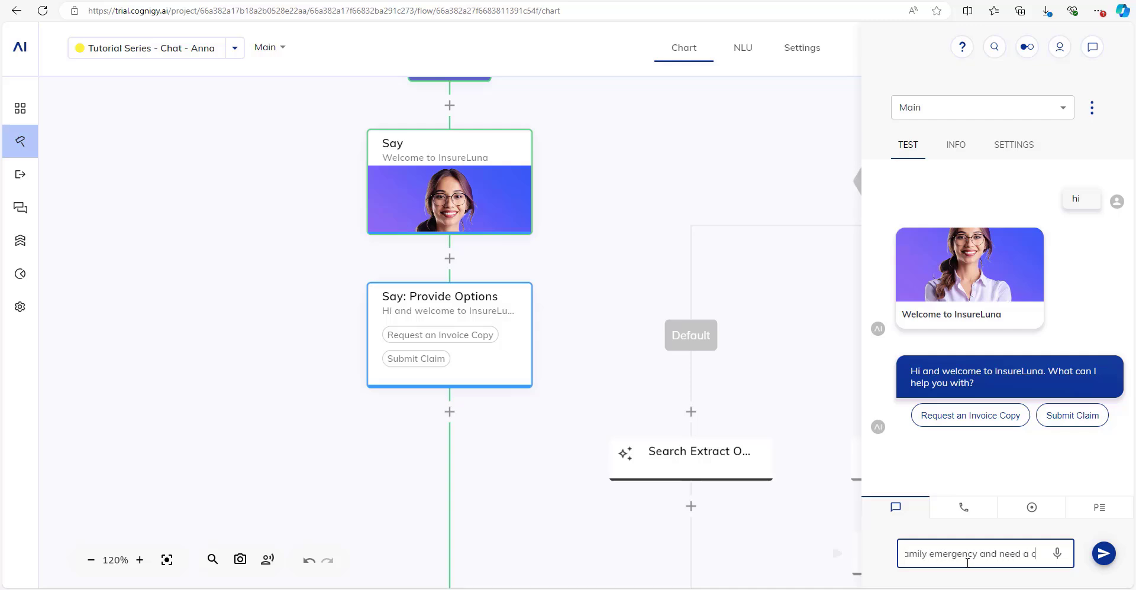
pyautogui.write('opy of my invoice!')
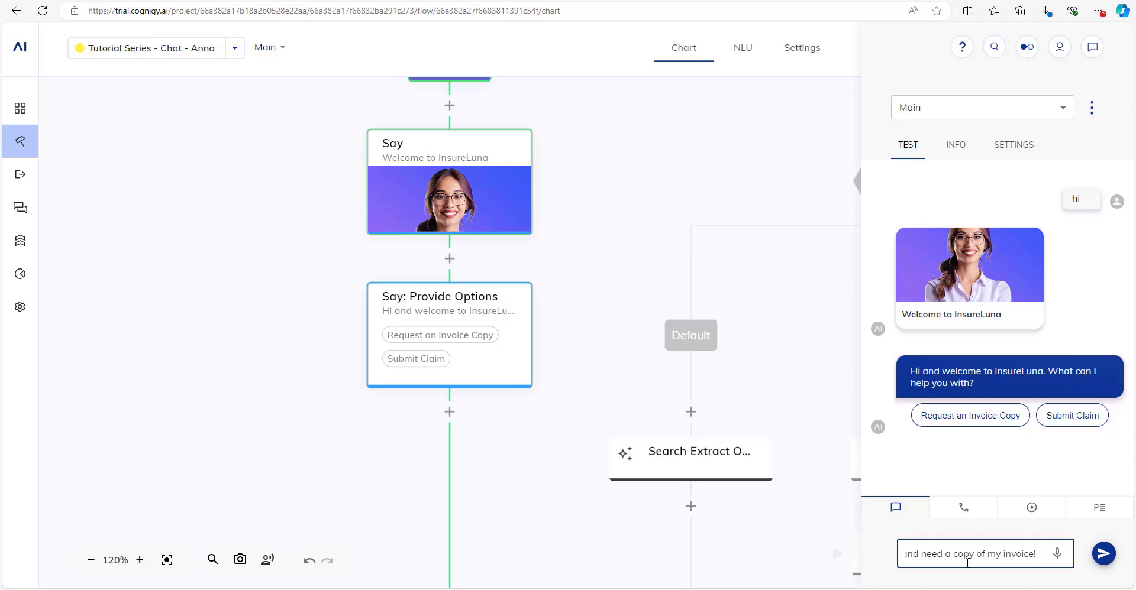
pyautogui.press('Return')
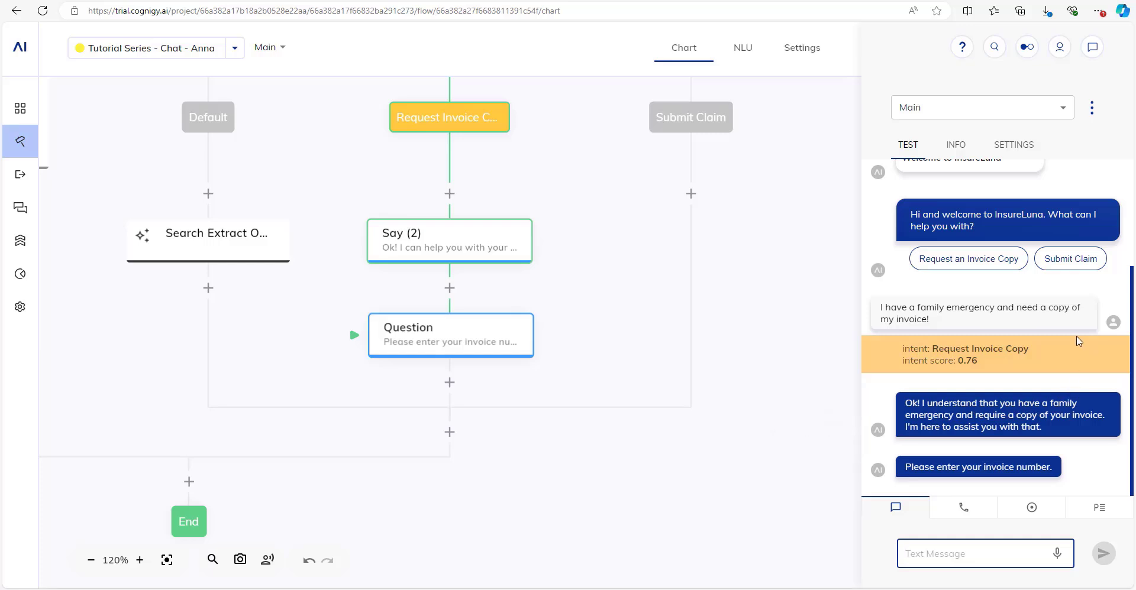
pyautogui.moveTo(663, 256); pyautogui.dragTo(703, 415)
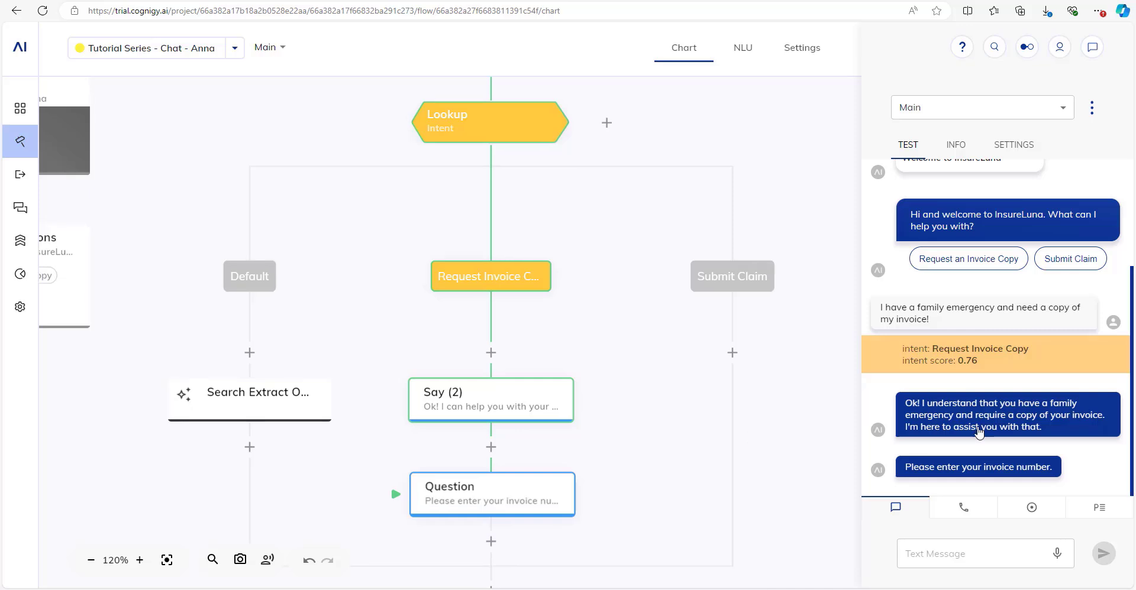
pyautogui.moveTo(1010, 412)
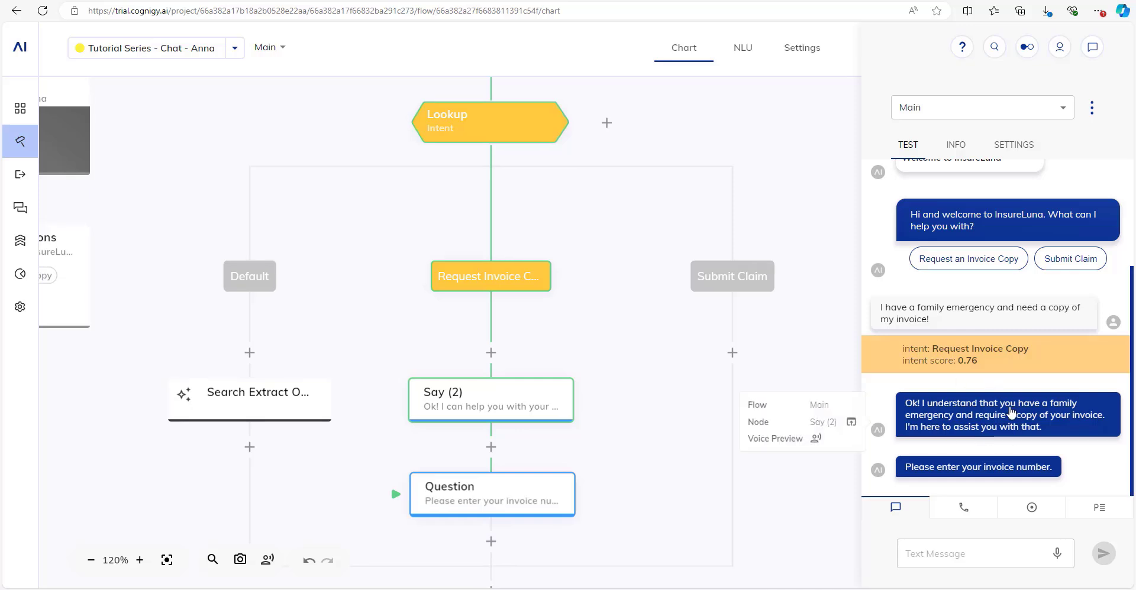
pyautogui.click(432, 395)
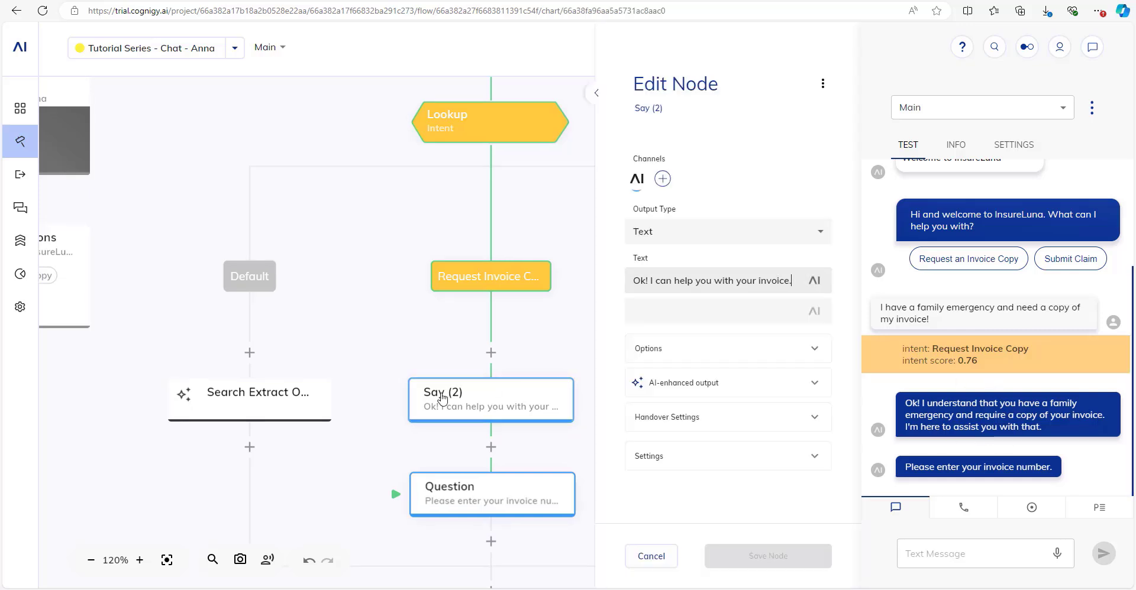
pyautogui.moveTo(737, 283); pyautogui.dragTo(796, 273)
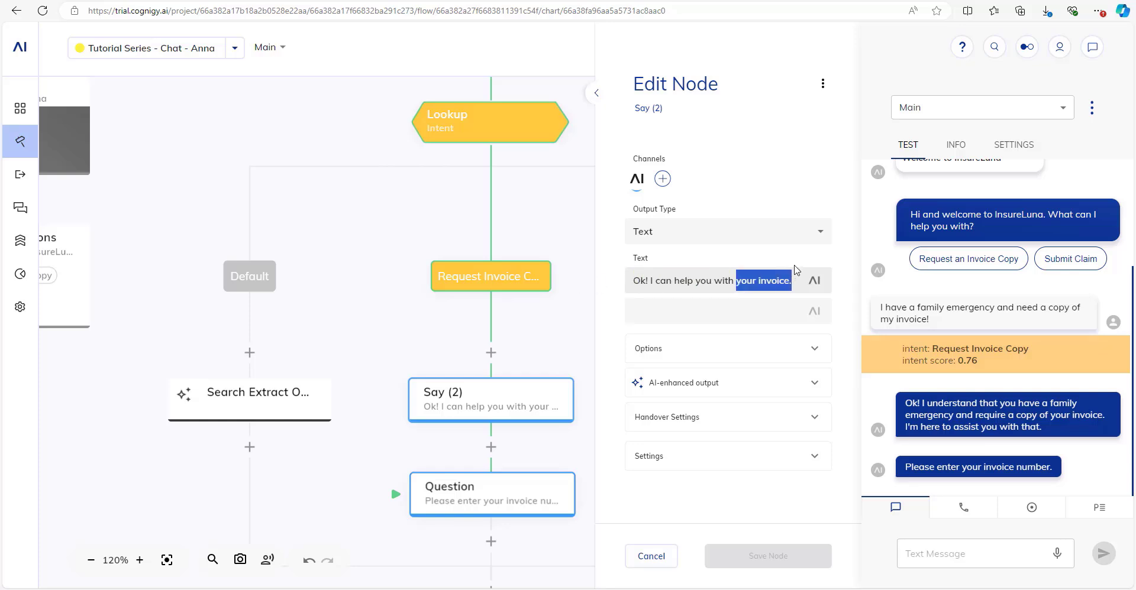
pyautogui.click(702, 382)
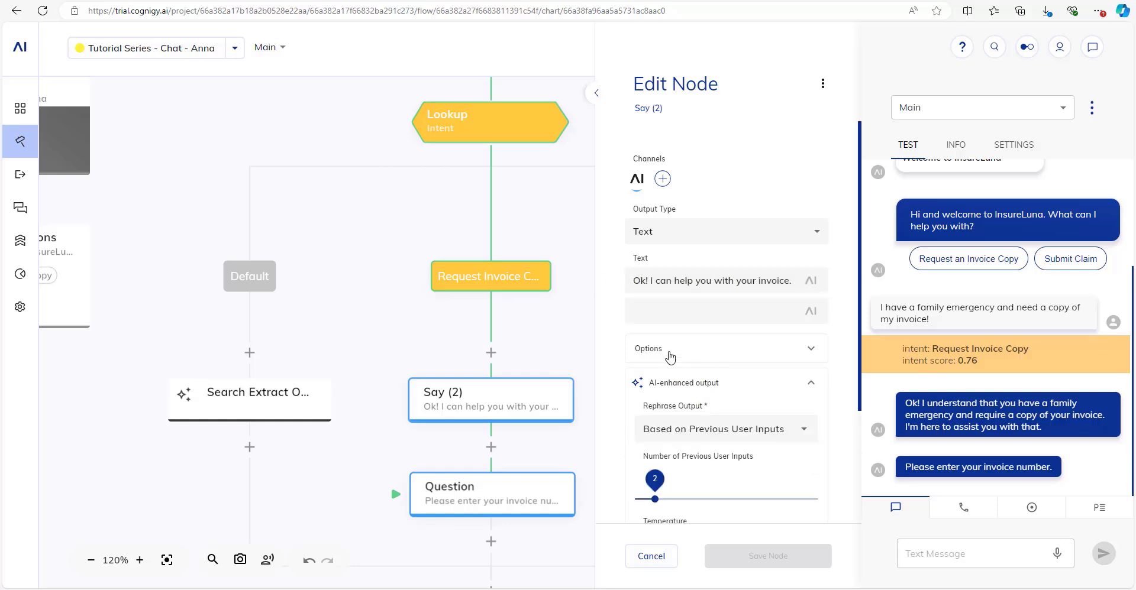
pyautogui.scroll(-1, 673, 422)
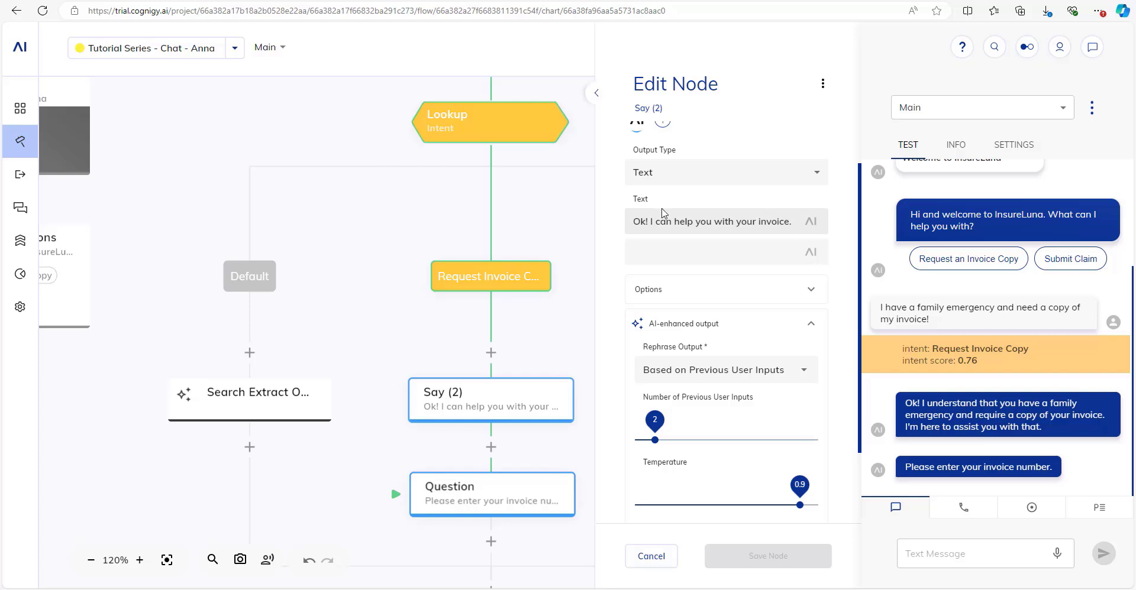
pyautogui.click(681, 331)
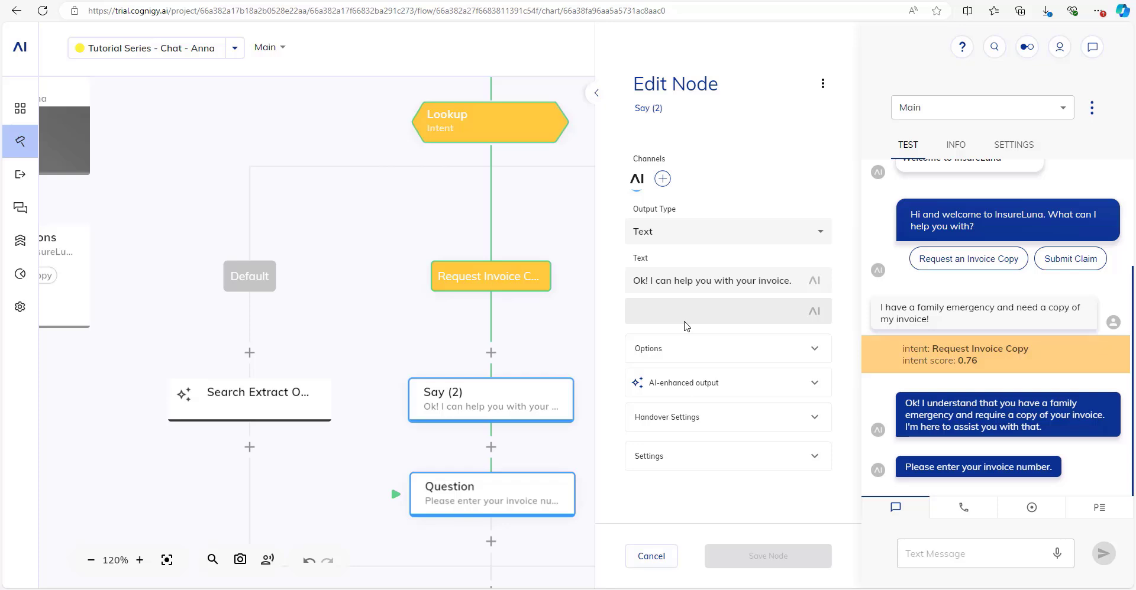
pyautogui.click(651, 556)
pyautogui.moveTo(668, 508); pyautogui.dragTo(710, 287)
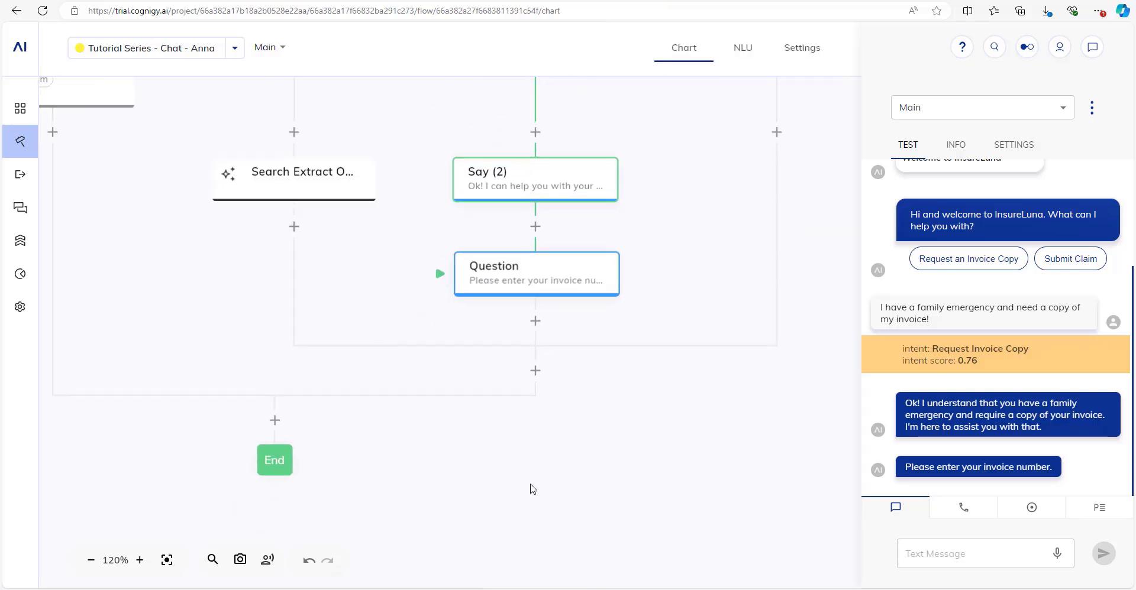
# Insert a Question node below the invoice-number Question and set its type to Email.
pyautogui.click(536, 320)
pyautogui.write('quest')
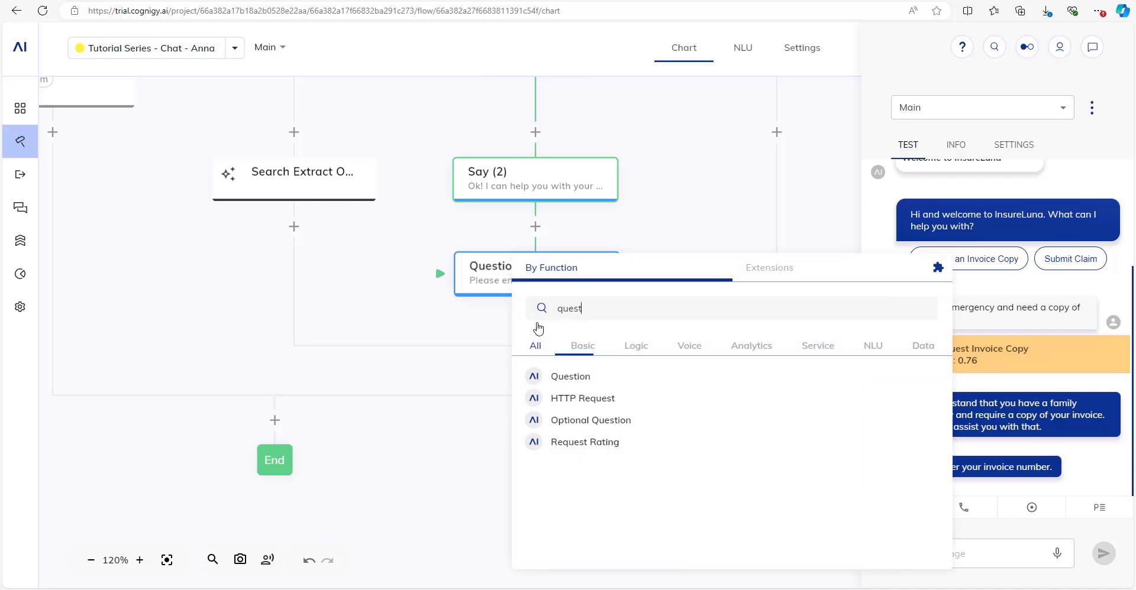
pyautogui.click(562, 378)
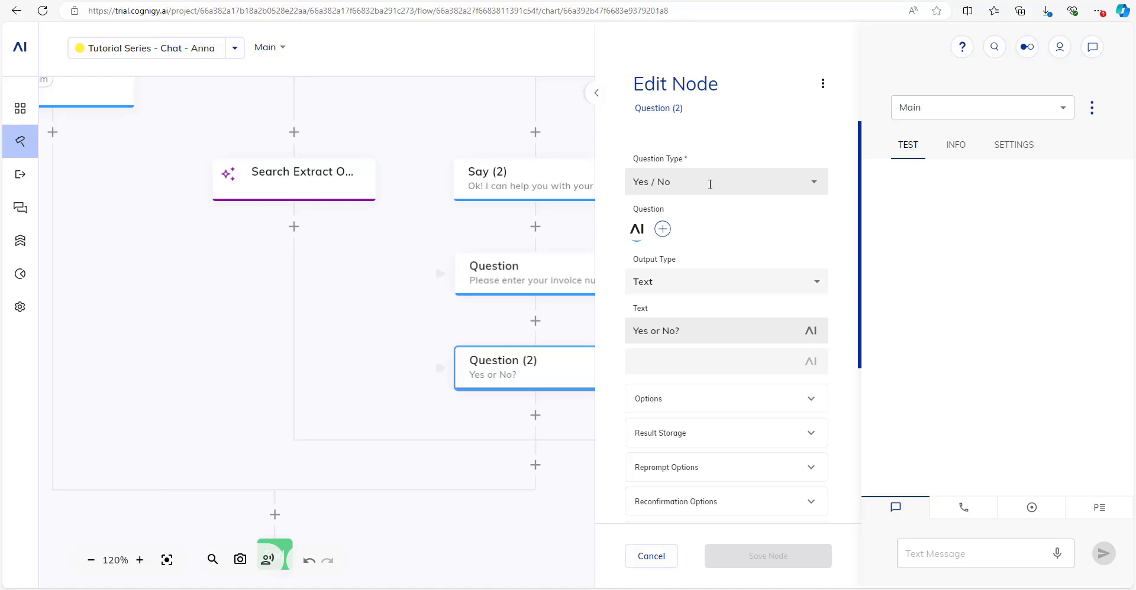
pyautogui.click(710, 184)
pyautogui.scroll(-1, 727, 282)
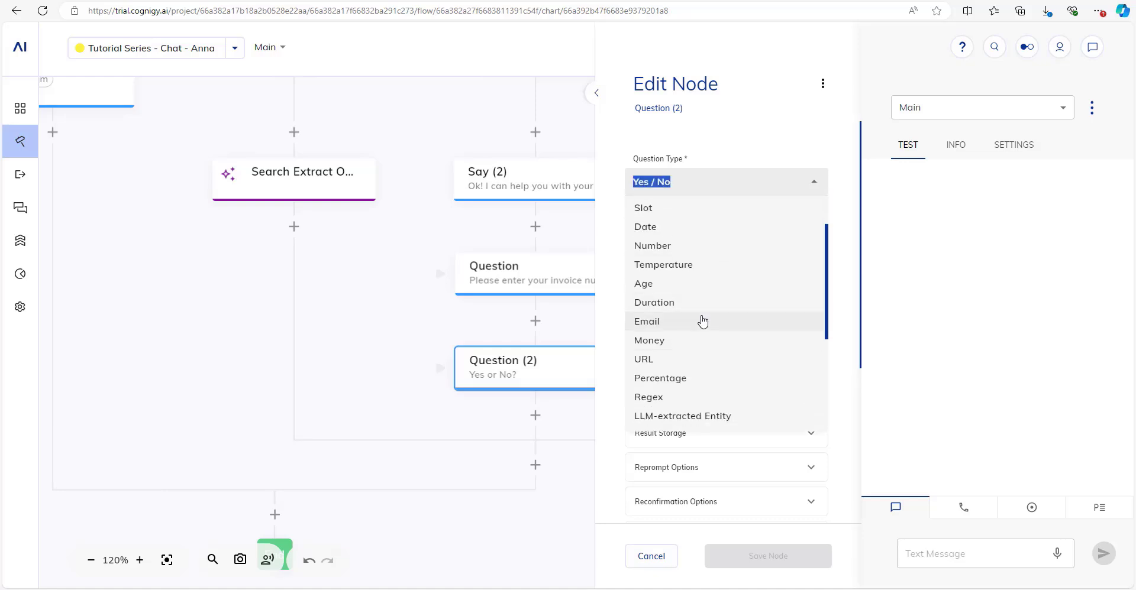
pyautogui.click(702, 321)
# Set the question text to 'Please provide with your email address.' and save the node.
pyautogui.moveTo(710, 325); pyautogui.dragTo(611, 332)
pyautogui.write('T')
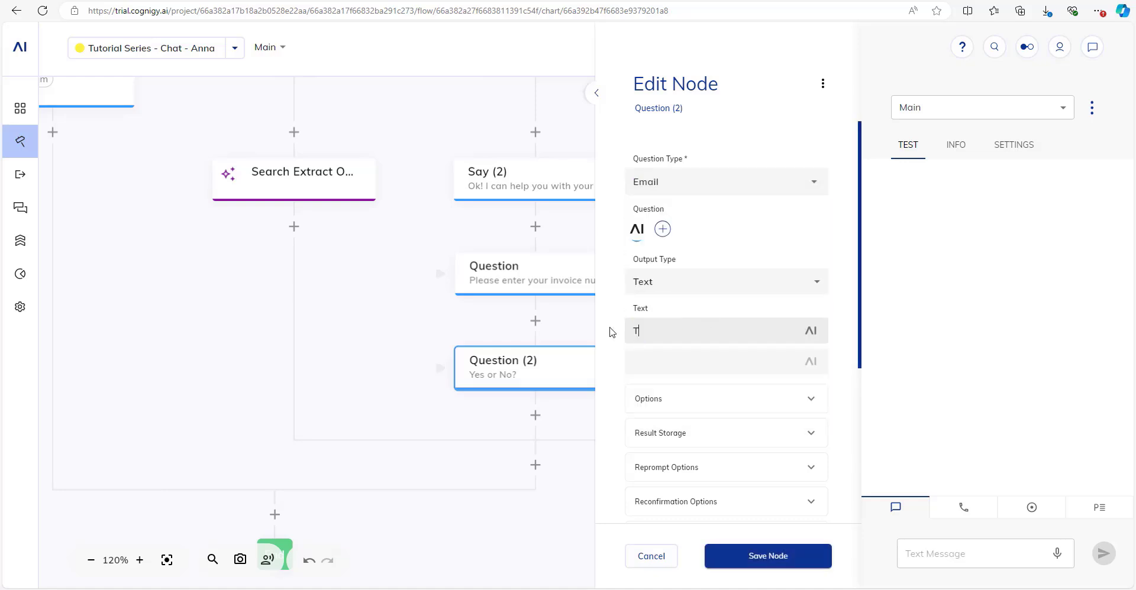
pyautogui.write('hank you. Now please provide me with y')
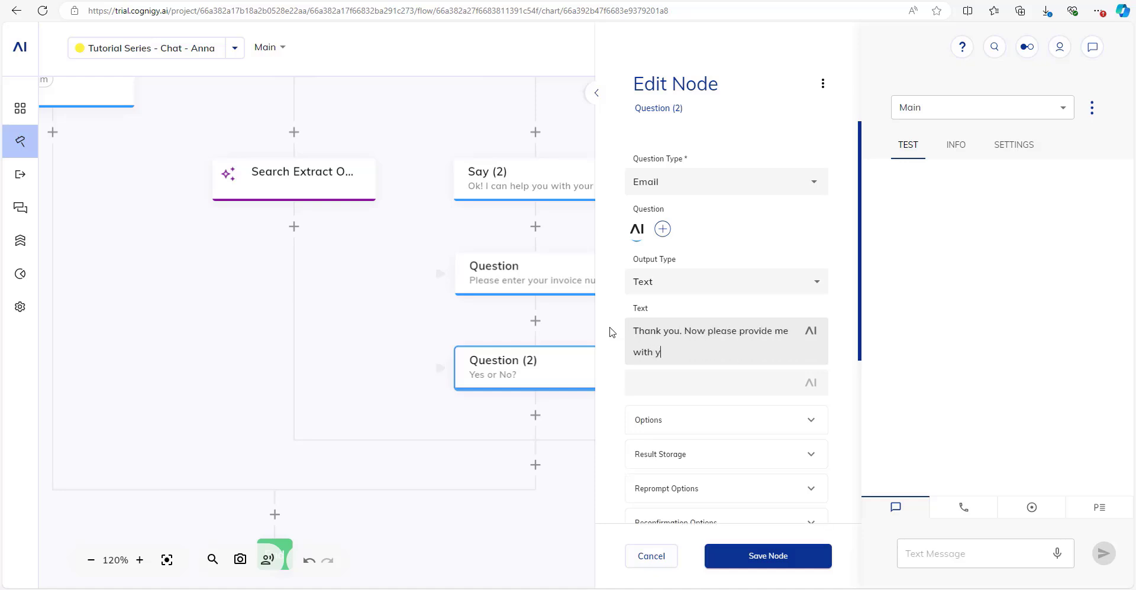
pyautogui.write('ou')
pyautogui.hotkey('ctrl', 'a')
pyautogui.write('Ple')
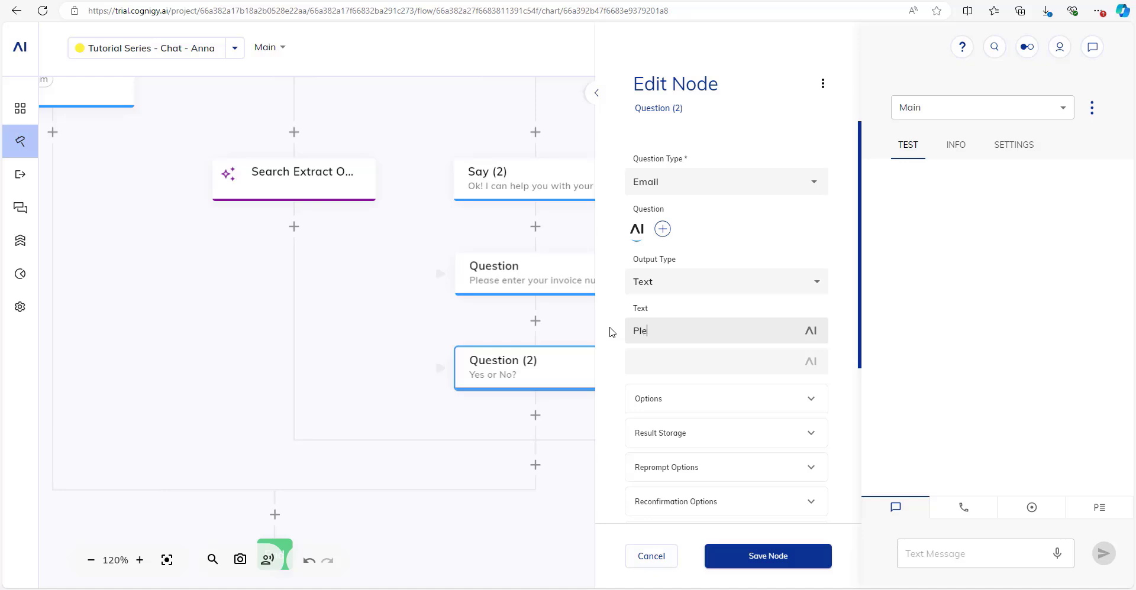
pyautogui.write('ase provide with your emai')
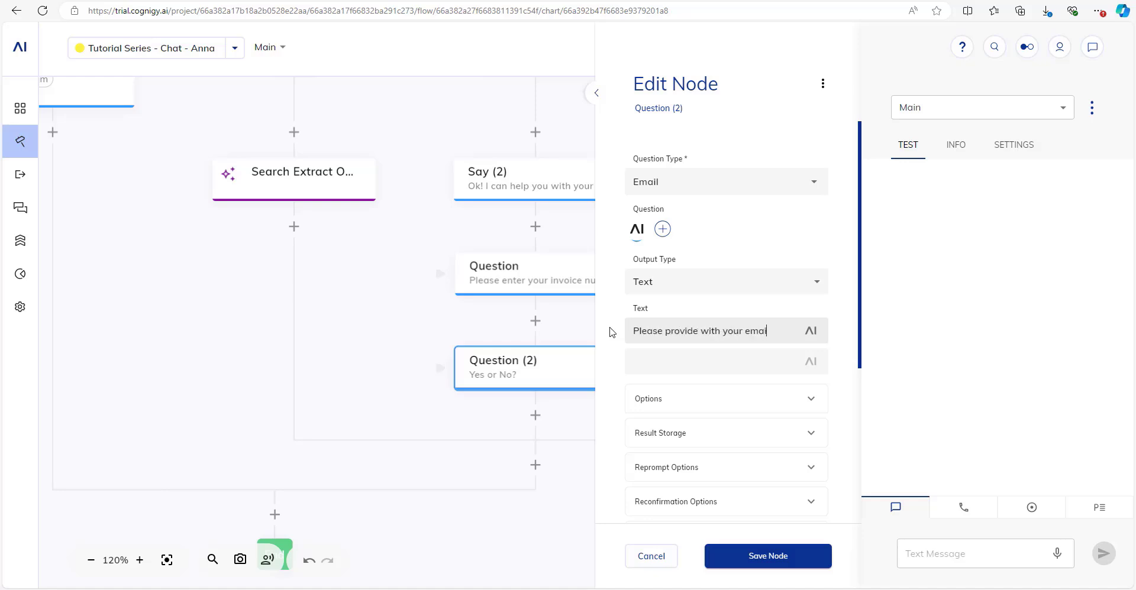
pyautogui.write('l address.')
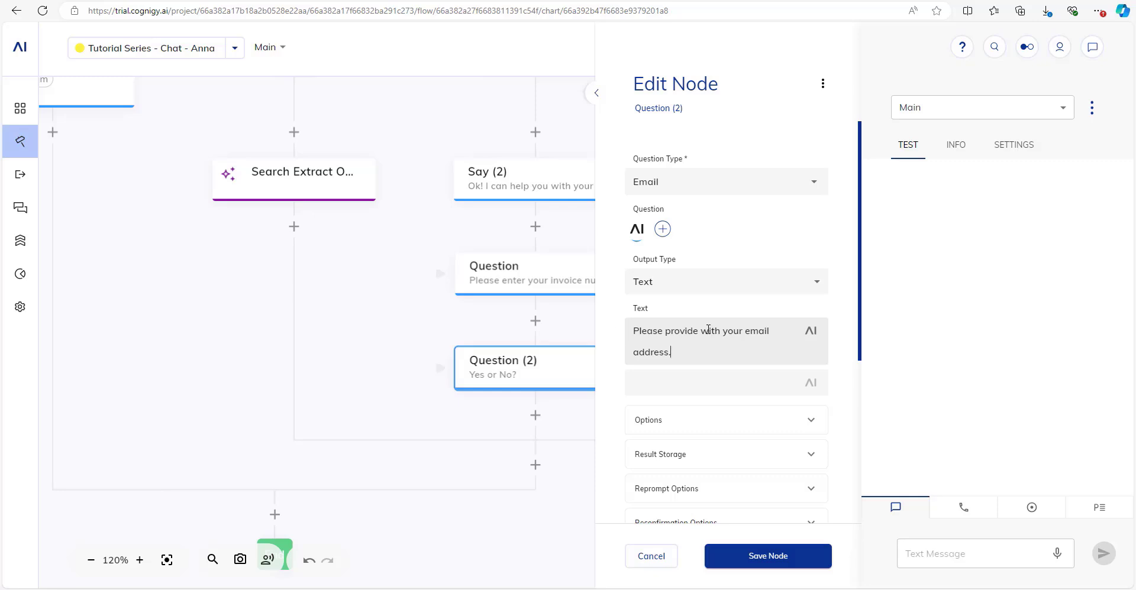
pyautogui.scroll(-3, 716, 331)
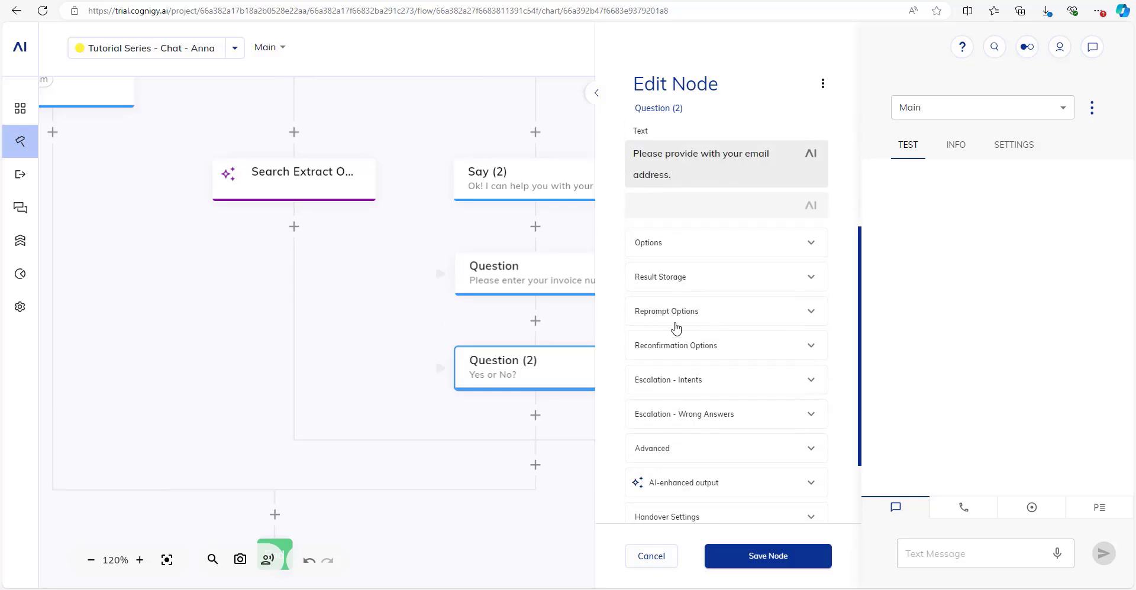
pyautogui.scroll(-2, 669, 237)
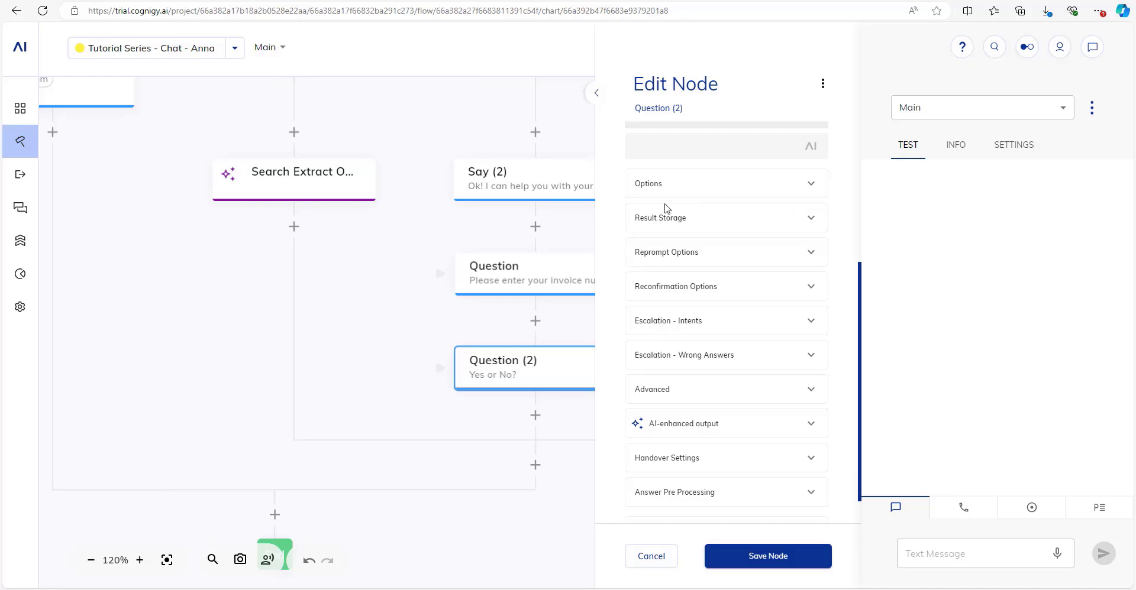
pyautogui.scroll(5, 672, 300)
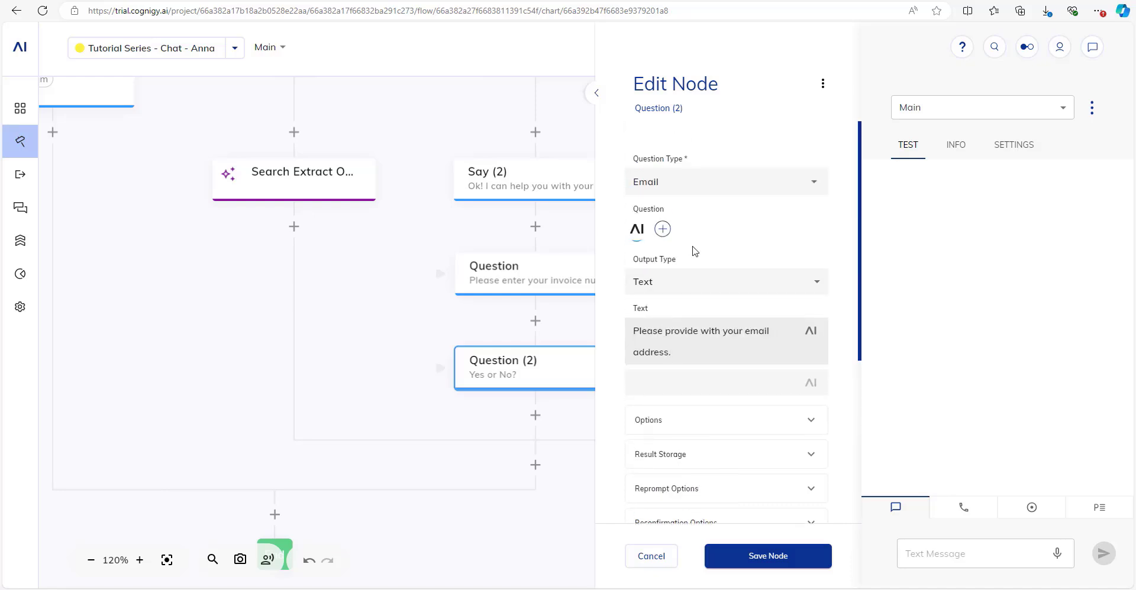
pyautogui.click(754, 557)
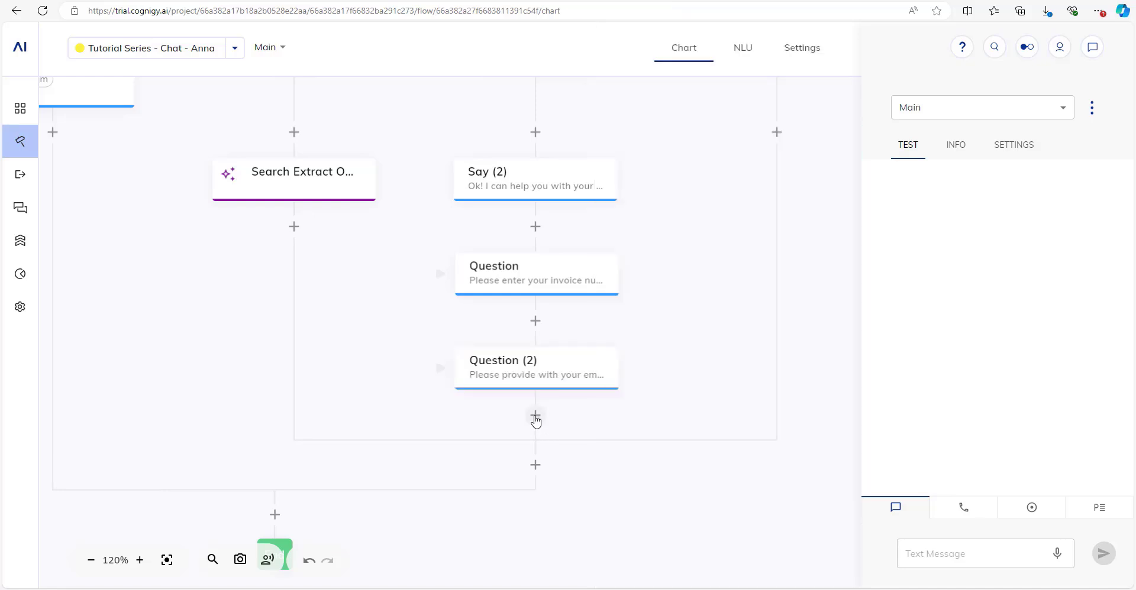
# Add an Email Notification node below Question (2), addressed to the last question result.
pyautogui.click(535, 415)
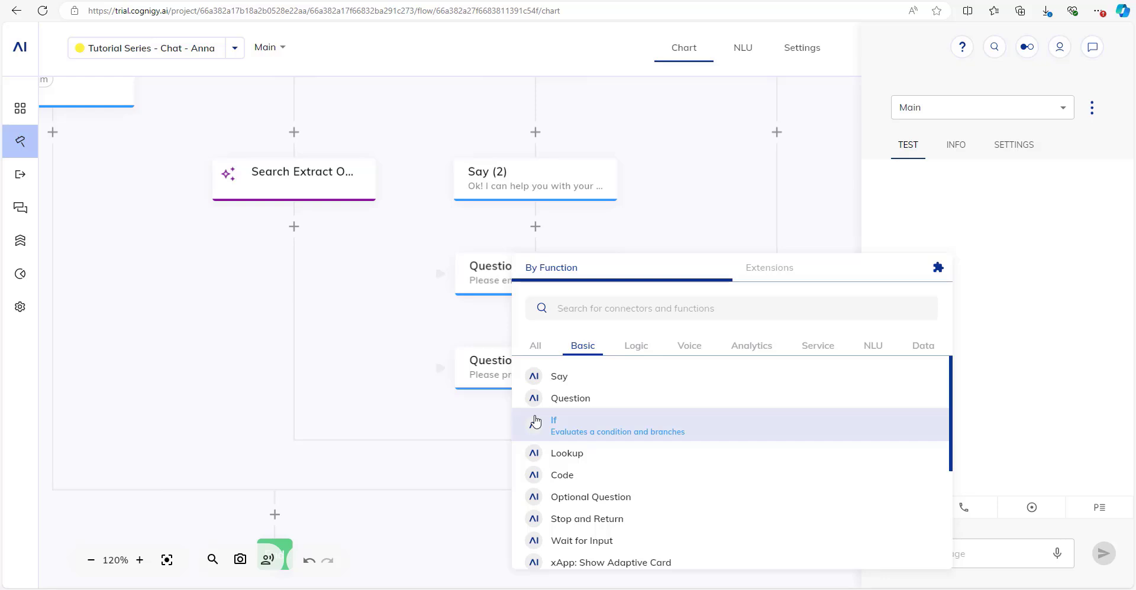
pyautogui.write('not')
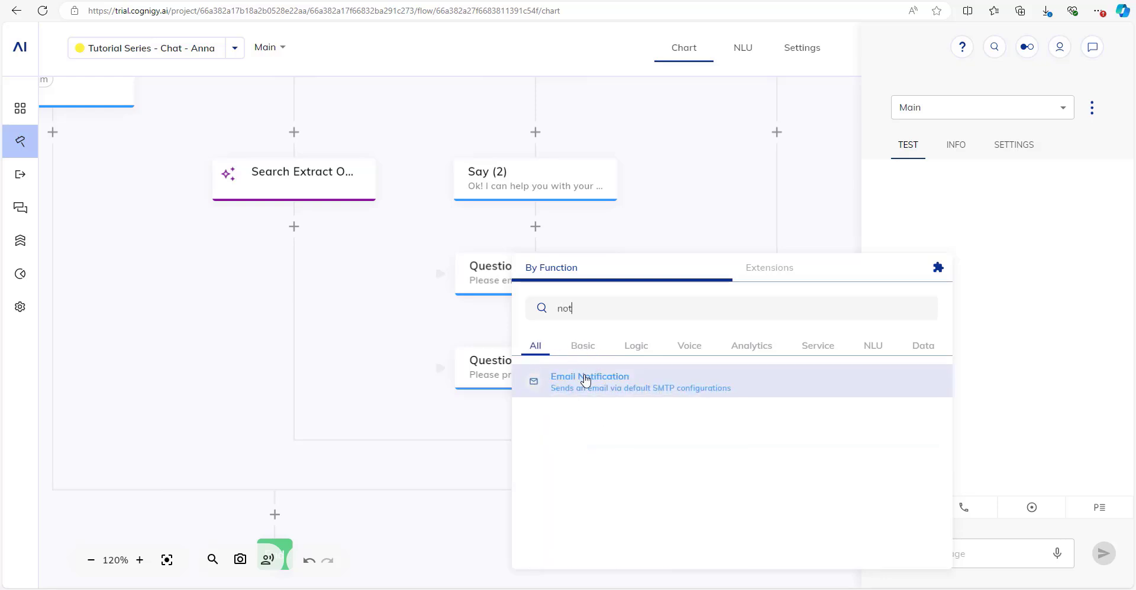
pyautogui.click(585, 380)
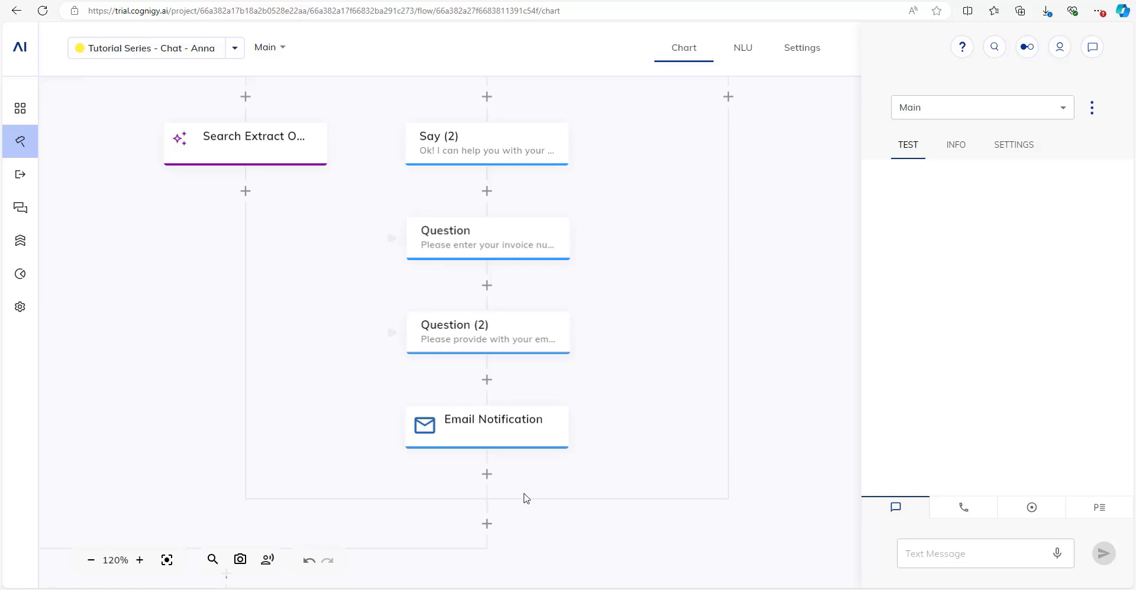
pyautogui.click(511, 429)
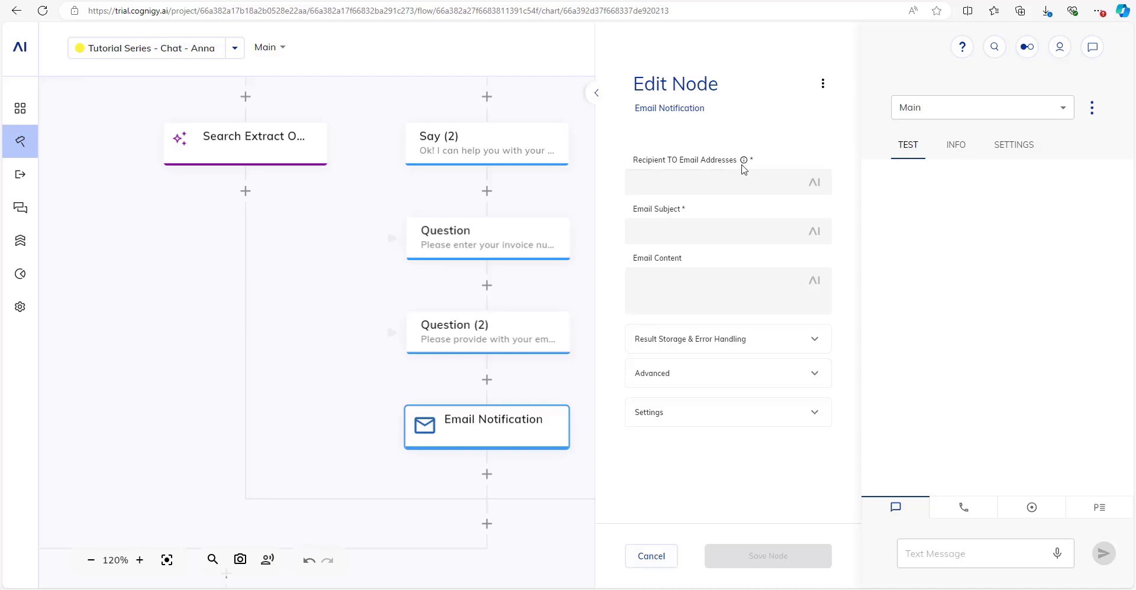
pyautogui.moveTo(744, 163)
pyautogui.click(698, 185)
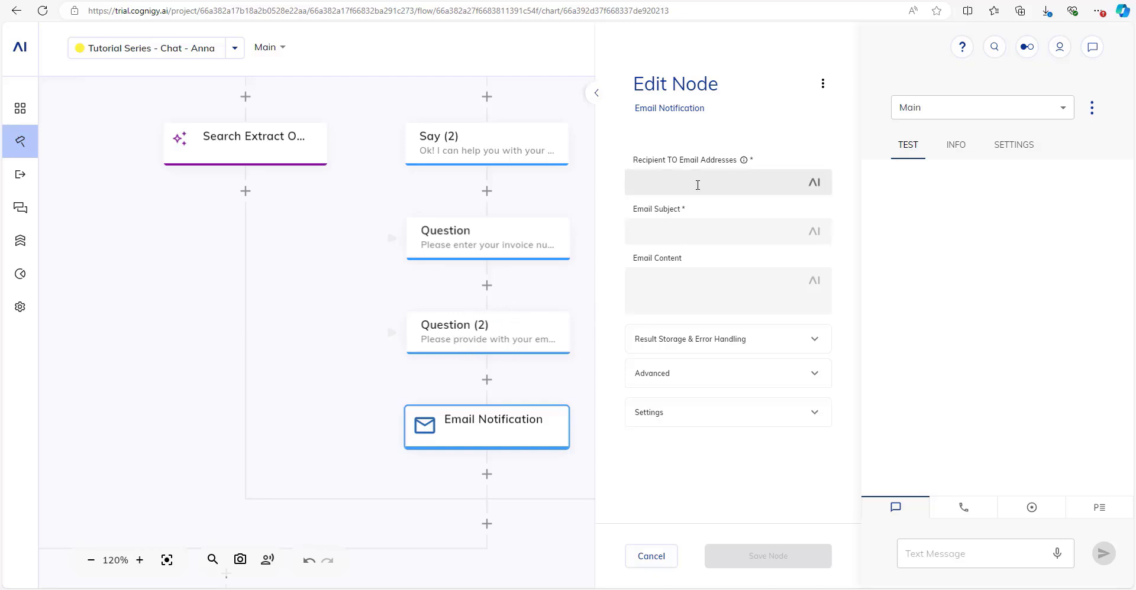
pyautogui.write('last')
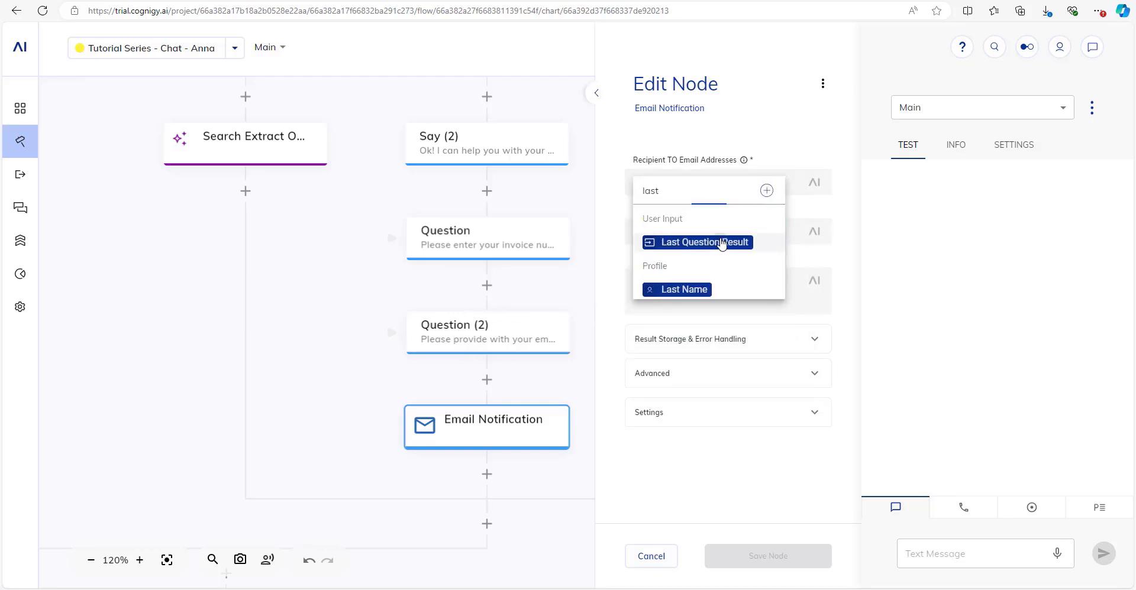
pyautogui.click(721, 242)
pyautogui.click(678, 229)
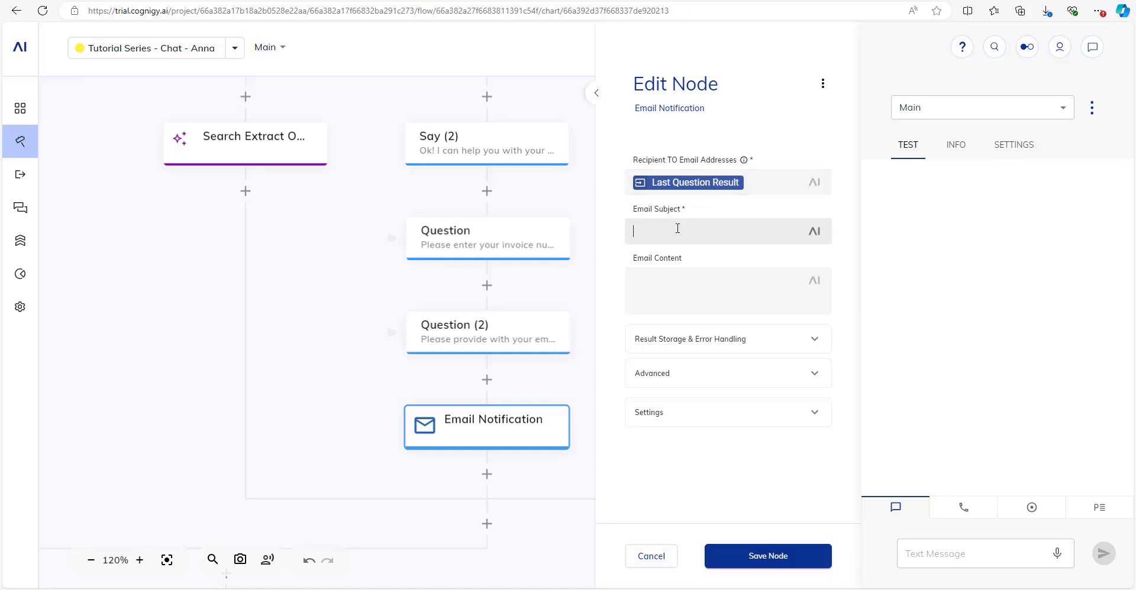
# Set subject 'Your invoice copy' and write a 'Dear customer,' greeting with the invoice link.
pyautogui.write('Your invoice copy')
pyautogui.press('Tab')
pyautogui.press('Tab')
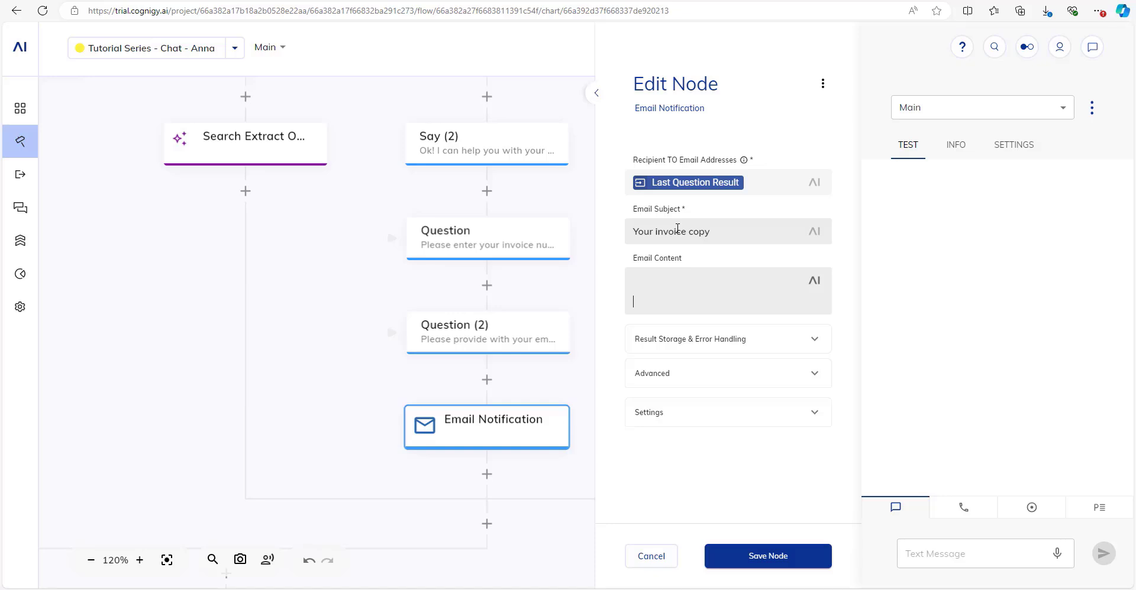
pyautogui.write('Dear customer,')
pyautogui.press('Return')
pyautogui.press('Return')
pyautogui.press('BackSpace')
pyautogui.write('PL')
pyautogui.press('BackSpace')
pyautogui.press('BackSpace')
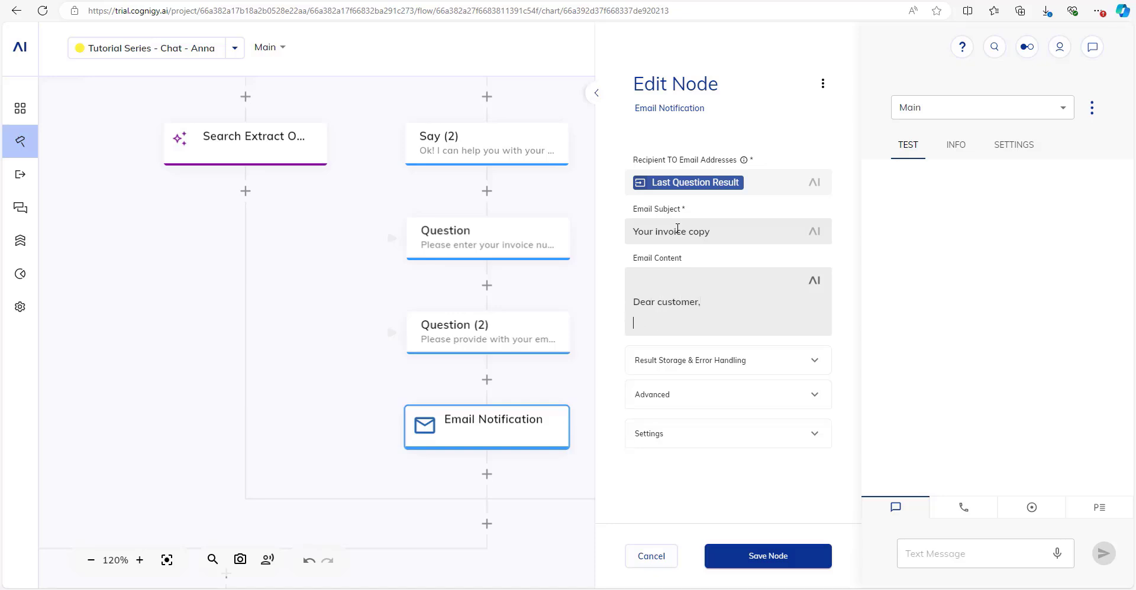
pyautogui.write('Please find your invoice copy here:')
pyautogui.press('Return')
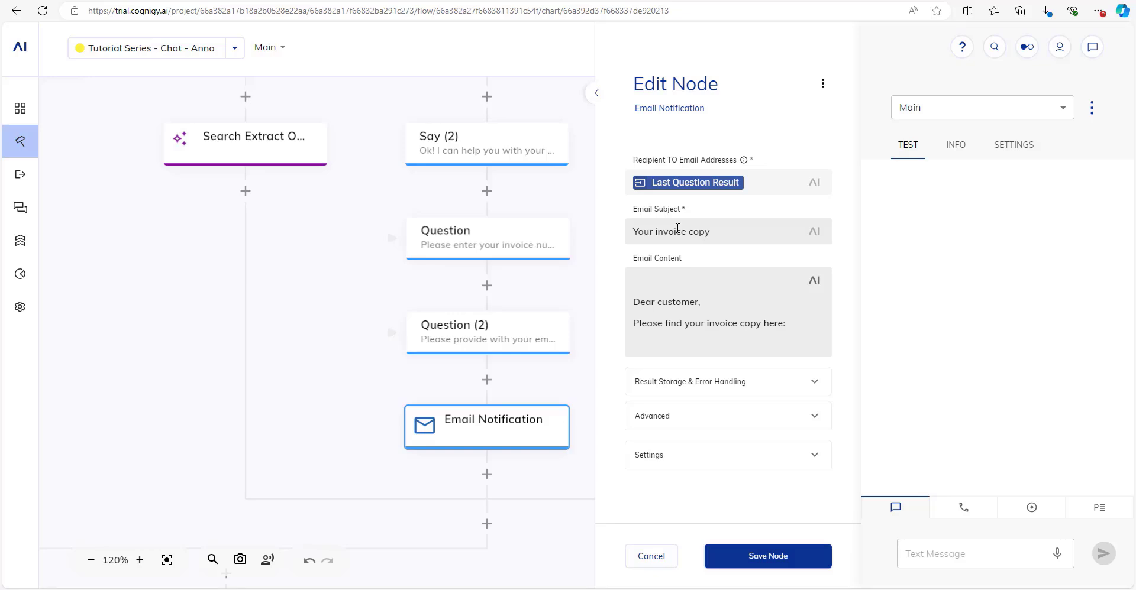
pyautogui.write('https')
pyautogui.write('://invoice.insur')
pyautogui.write('lundo.com')
pyautogui.press('BackSpace')
pyautogui.press('BackSpace')
pyautogui.press('BackSpace')
pyautogui.press('BackSpace')
pyautogui.press('BackSpace')
pyautogui.press('BackSpace')
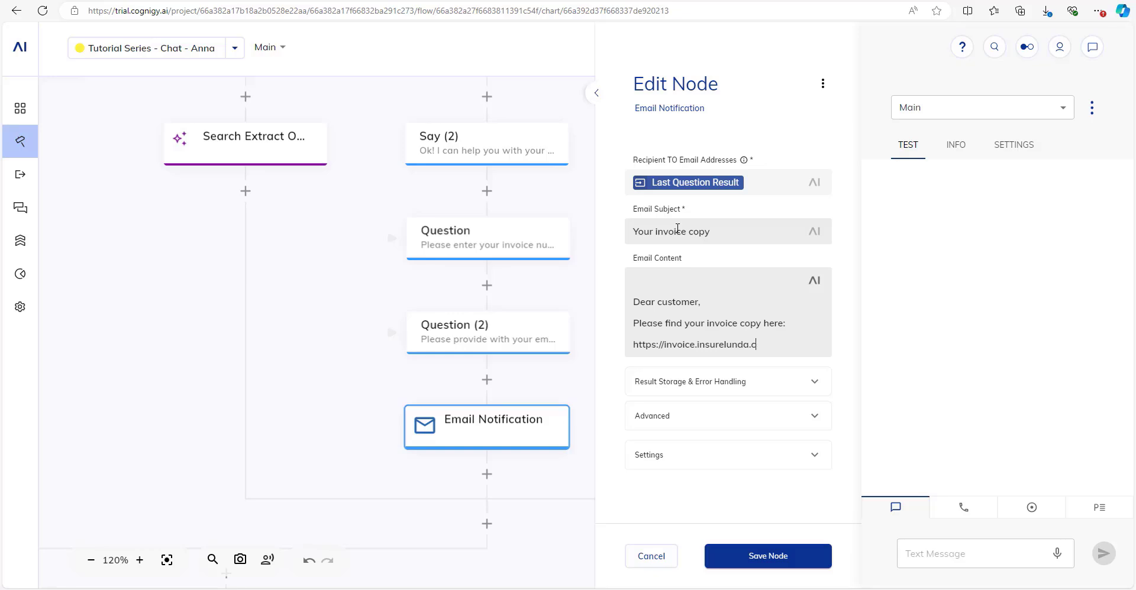
pyautogui.write('a.com')
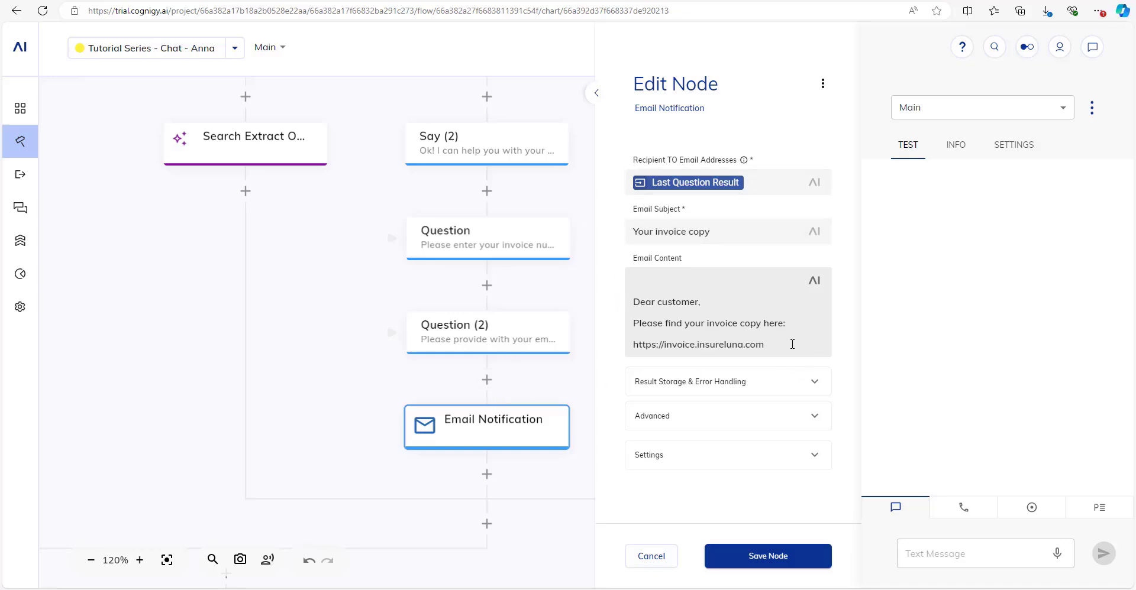
# Finish the email with a 'Best regards, InsureLuna' sign-off and save the node.
pyautogui.press('Return')
pyautogui.press('Return')
pyautogui.write('Bse')
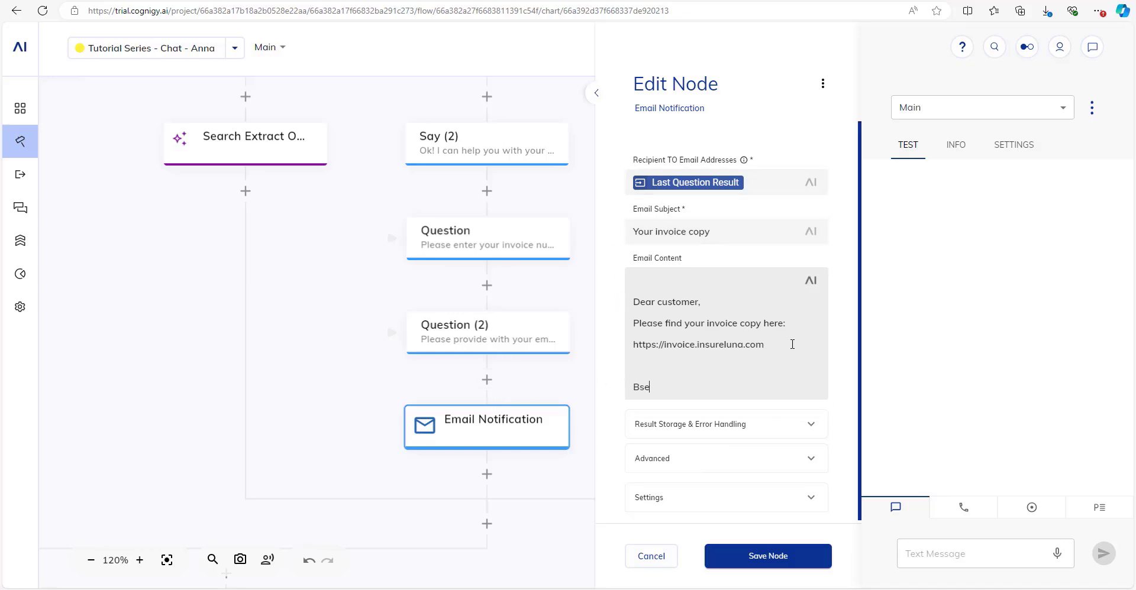
pyautogui.press('BackSpace')
pyautogui.press('BackSpace')
pyautogui.write('est reg')
pyautogui.press('BackSpace')
pyautogui.write('egards,')
pyautogui.press('Return')
pyautogui.write('Insure')
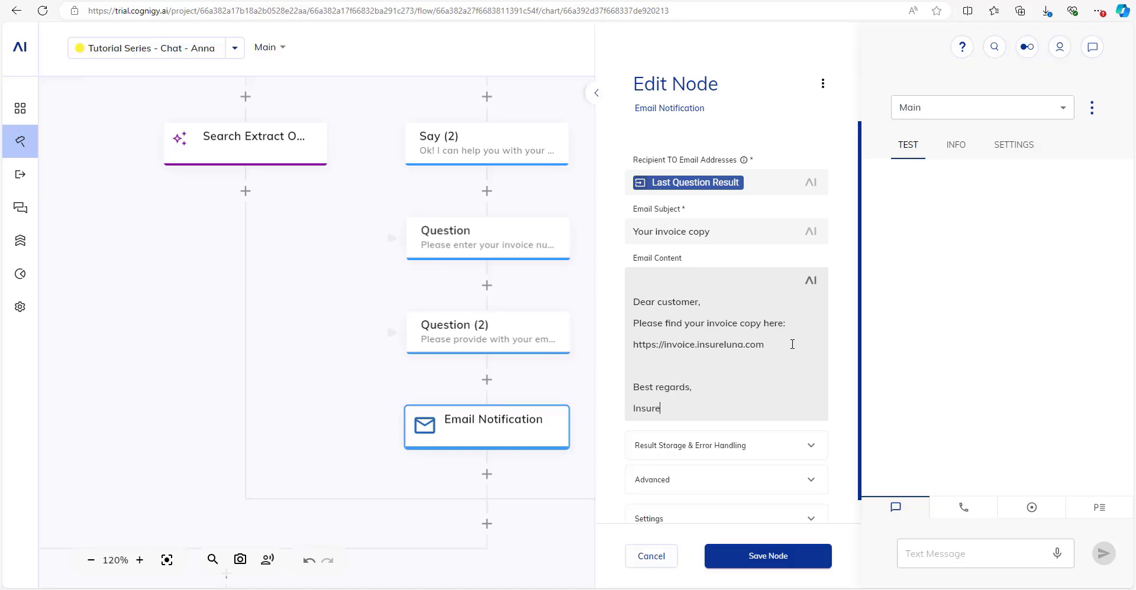
pyautogui.write('Lunda')
pyautogui.moveTo(684, 408); pyautogui.dragTo(678, 408)
pyautogui.press('BackSpace')
pyautogui.click(763, 557)
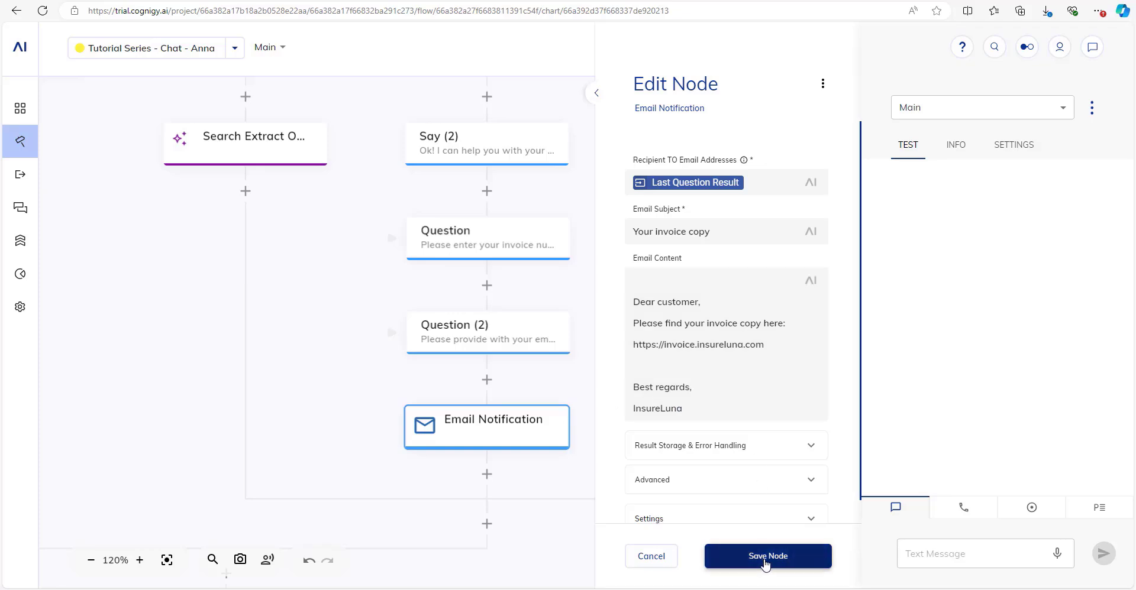
pyautogui.scroll(-3, 649, 354)
pyautogui.click(968, 553)
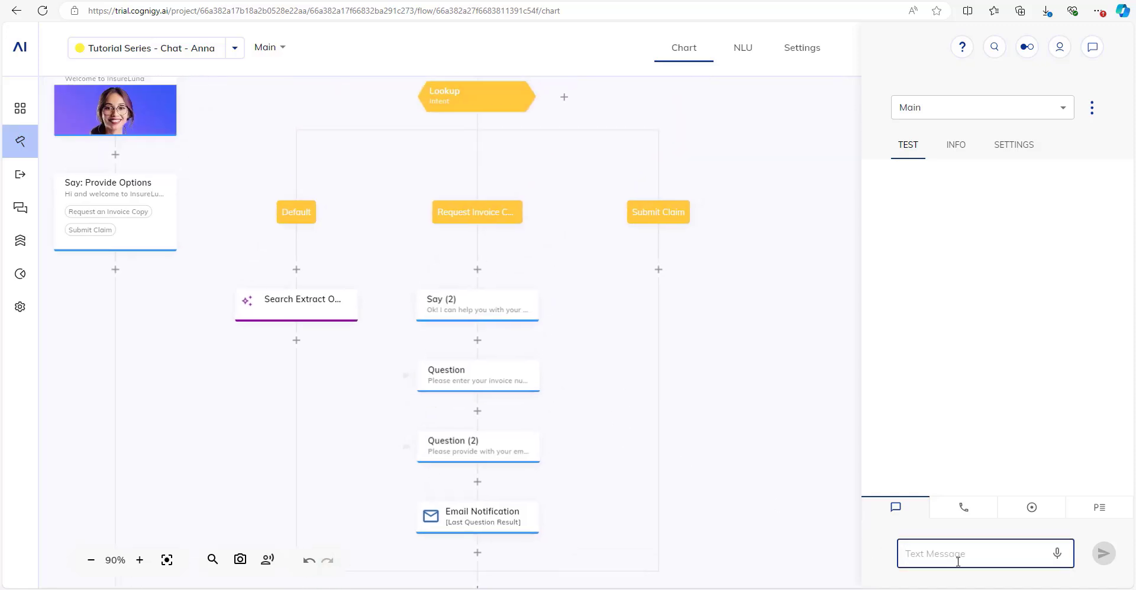
# Turn on Skip if Answer in Input in the invoice-number Question's Advanced settings and save.
pyautogui.moveTo(737, 440); pyautogui.dragTo(747, 397)
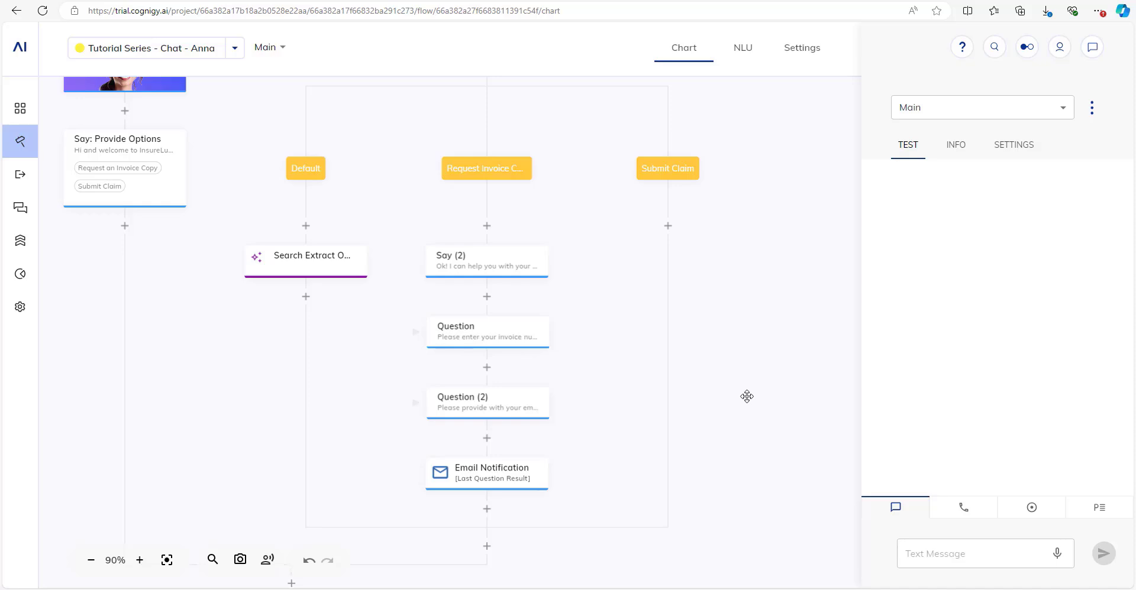
pyautogui.scroll(2, 688, 322)
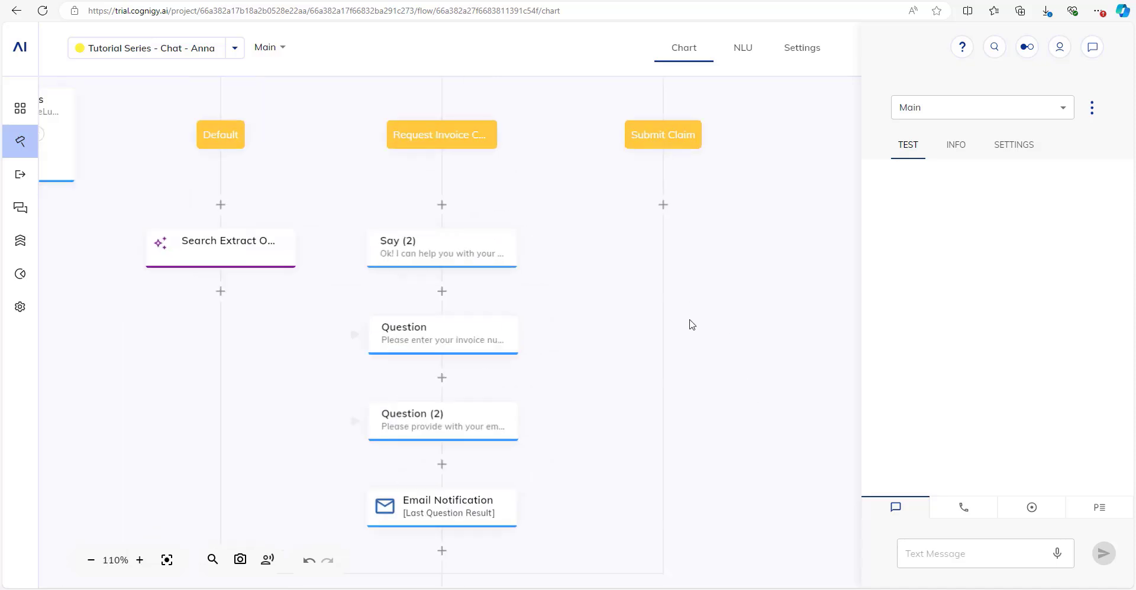
pyautogui.click(429, 344)
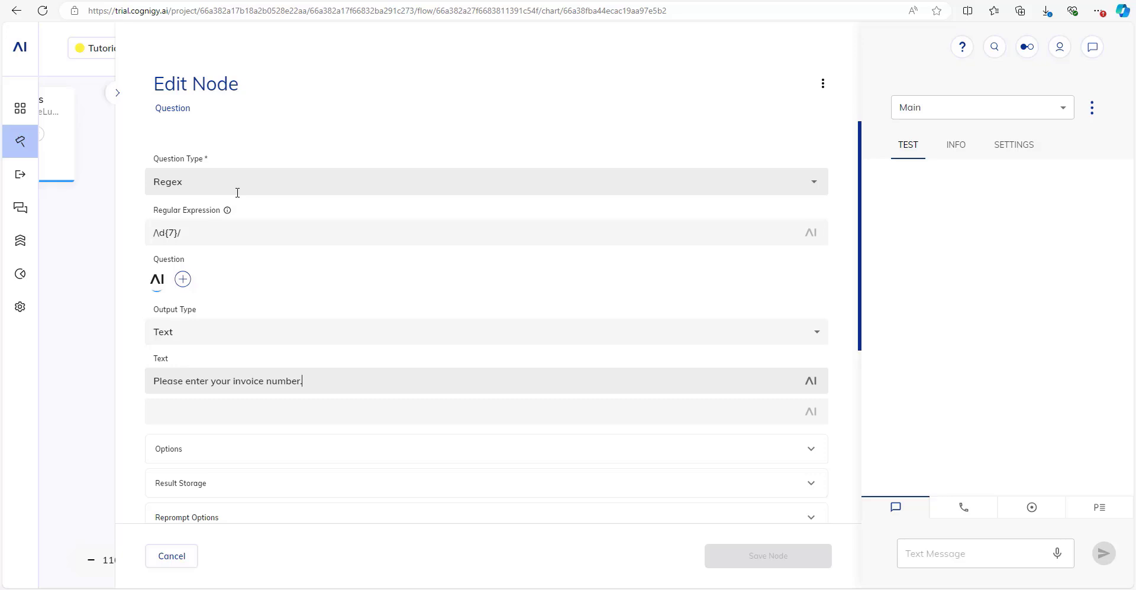
pyautogui.scroll(-1, 305, 350)
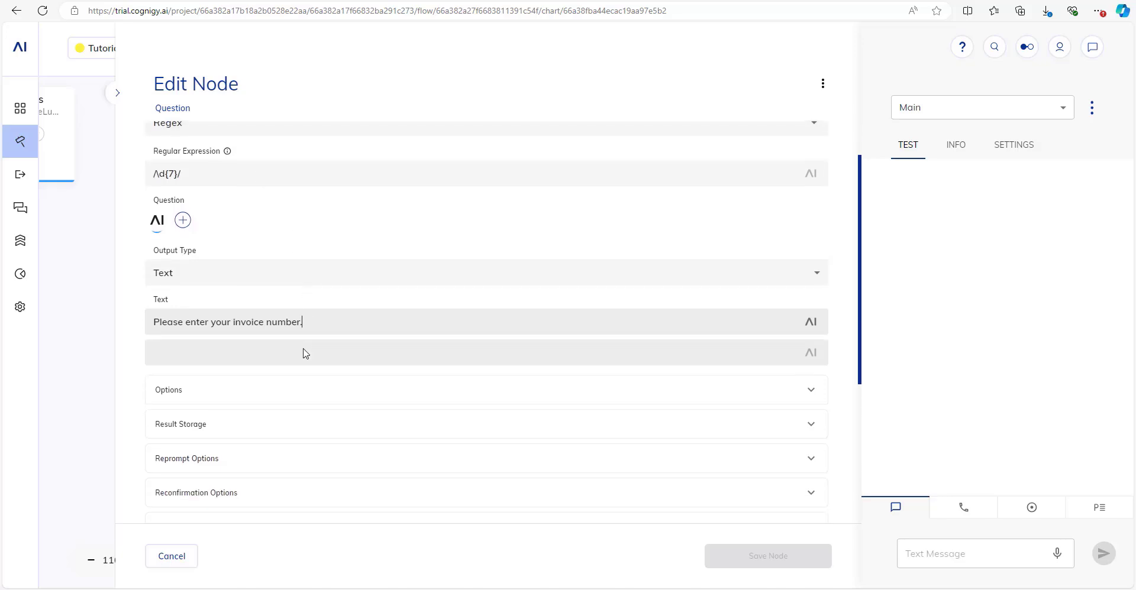
pyautogui.scroll(-1, 304, 349)
pyautogui.scroll(1, 304, 352)
pyautogui.scroll(-3, 304, 354)
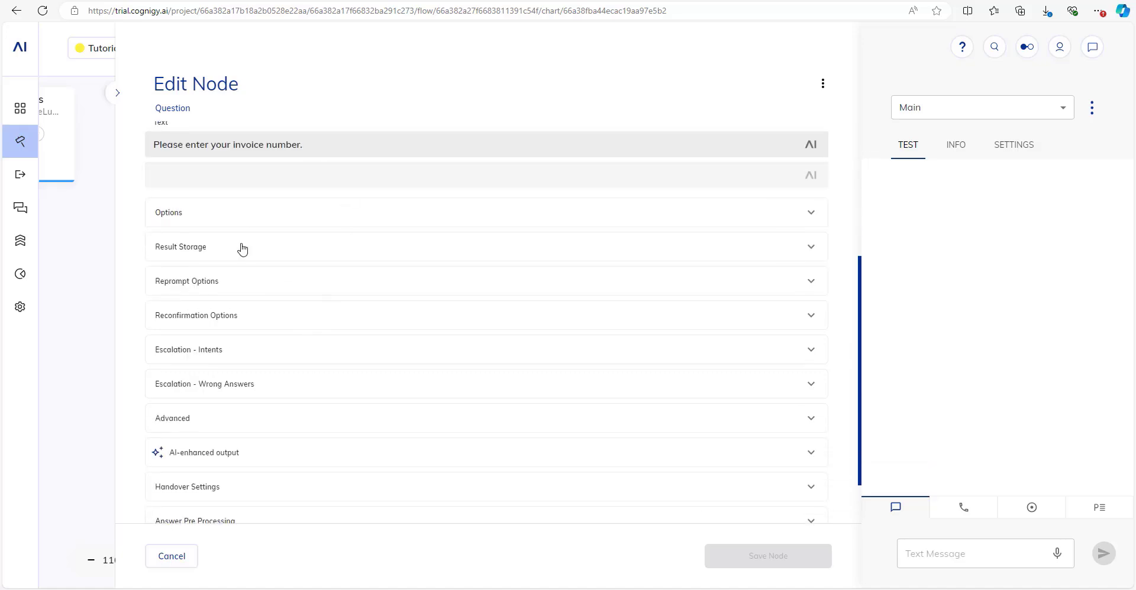
pyautogui.scroll(5, 249, 270)
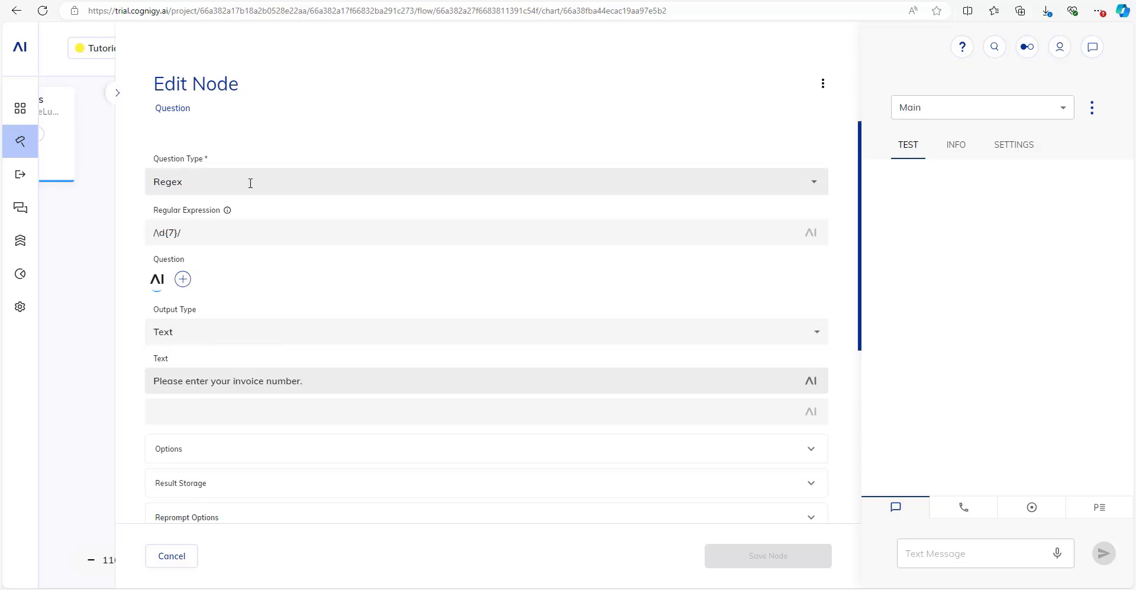
pyautogui.scroll(-4, 247, 193)
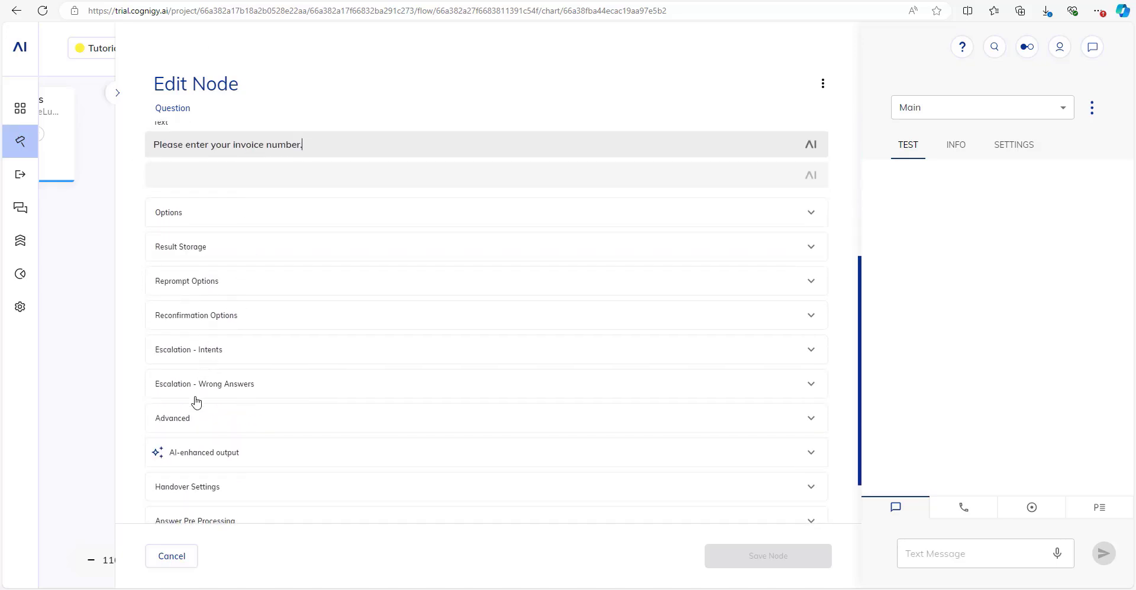
pyautogui.click(190, 414)
pyautogui.scroll(-3, 213, 329)
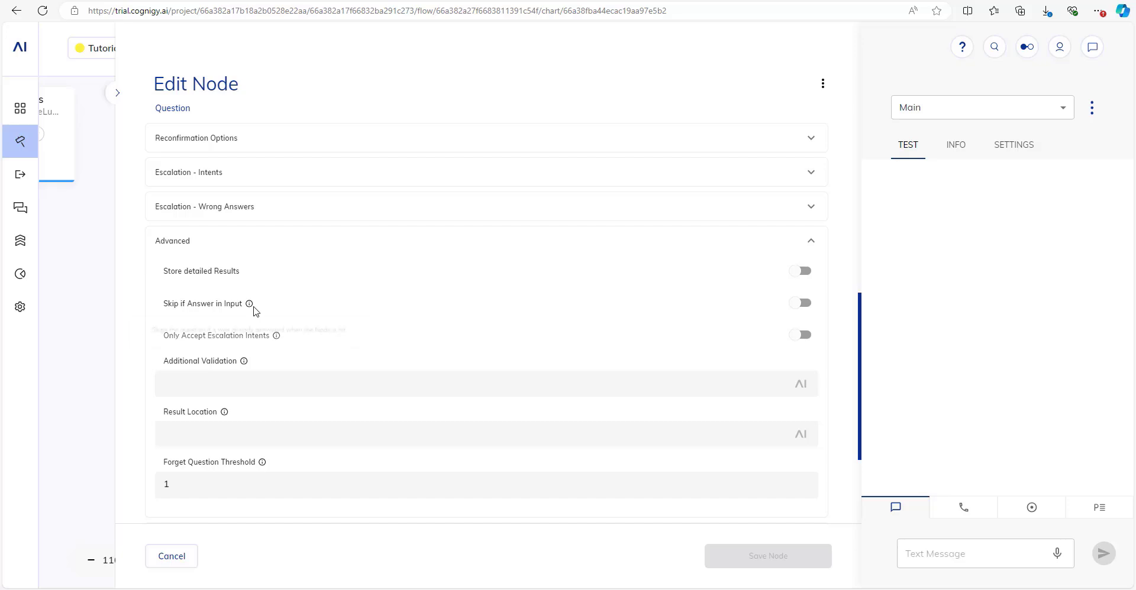
pyautogui.click(803, 304)
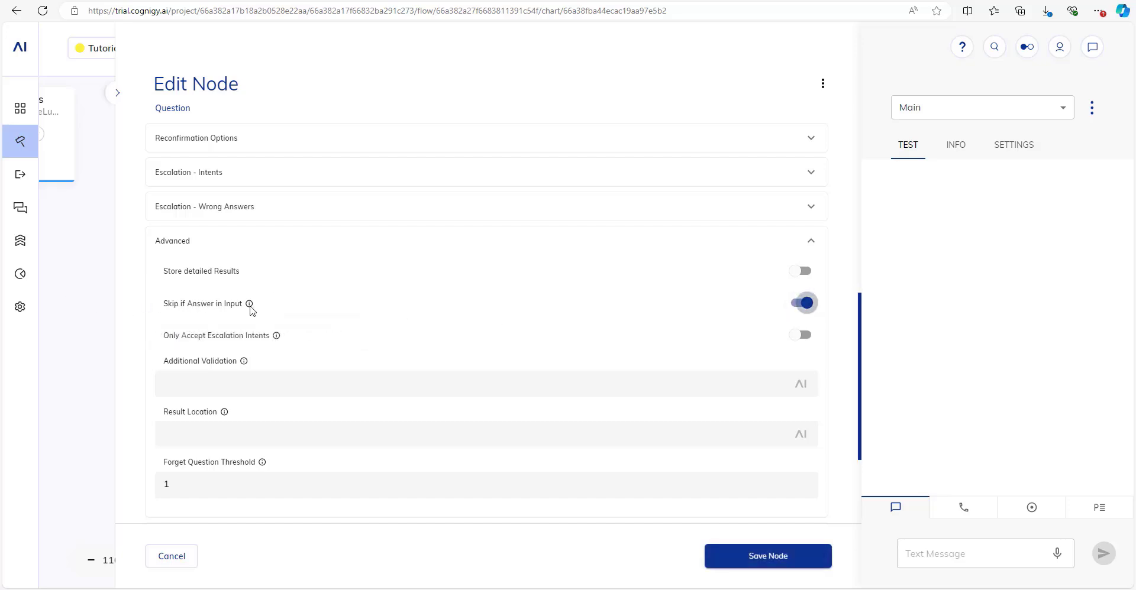
pyautogui.moveTo(251, 307)
pyautogui.click(775, 556)
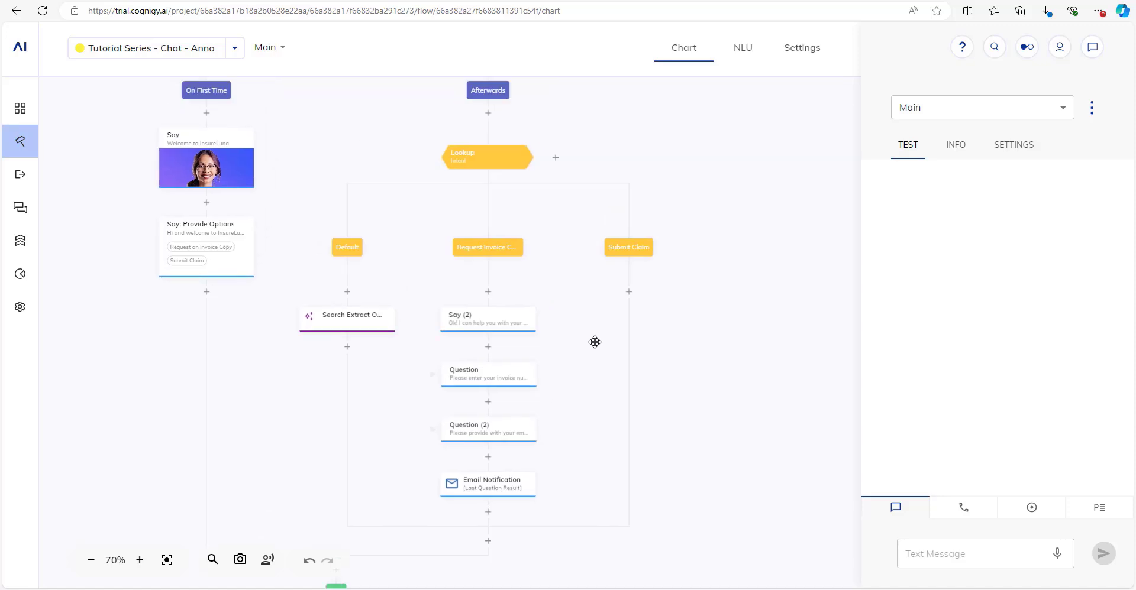
pyautogui.scroll(-1, 574, 376)
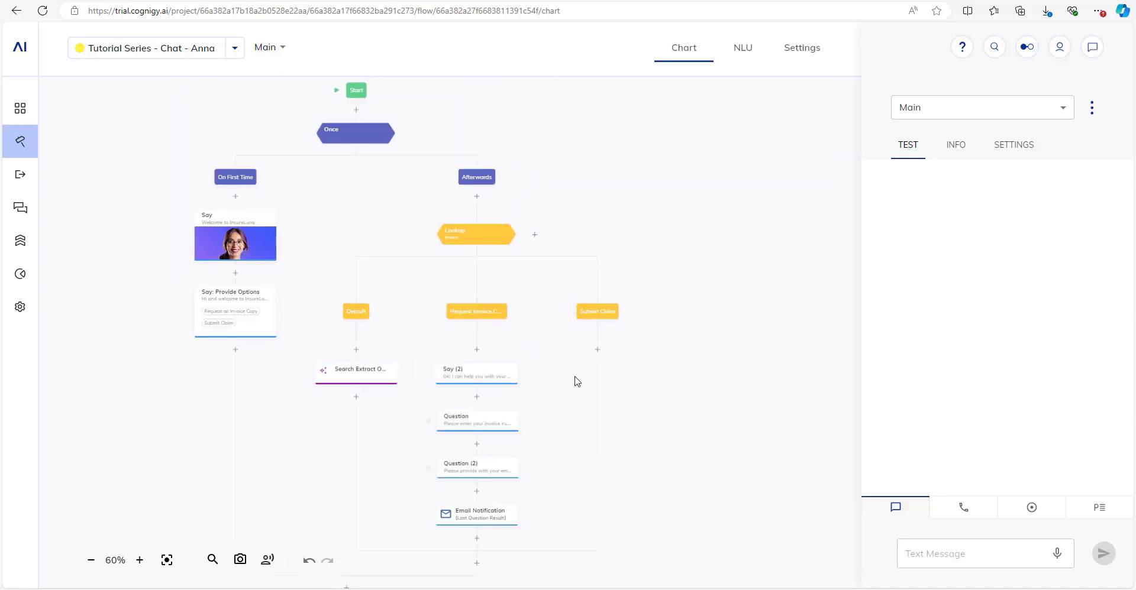
# Test the chat with hi, 'I need a copy of invoice 2024123', then an email address.
pyautogui.click(970, 553)
pyautogui.write('hi')
pyautogui.press('Return')
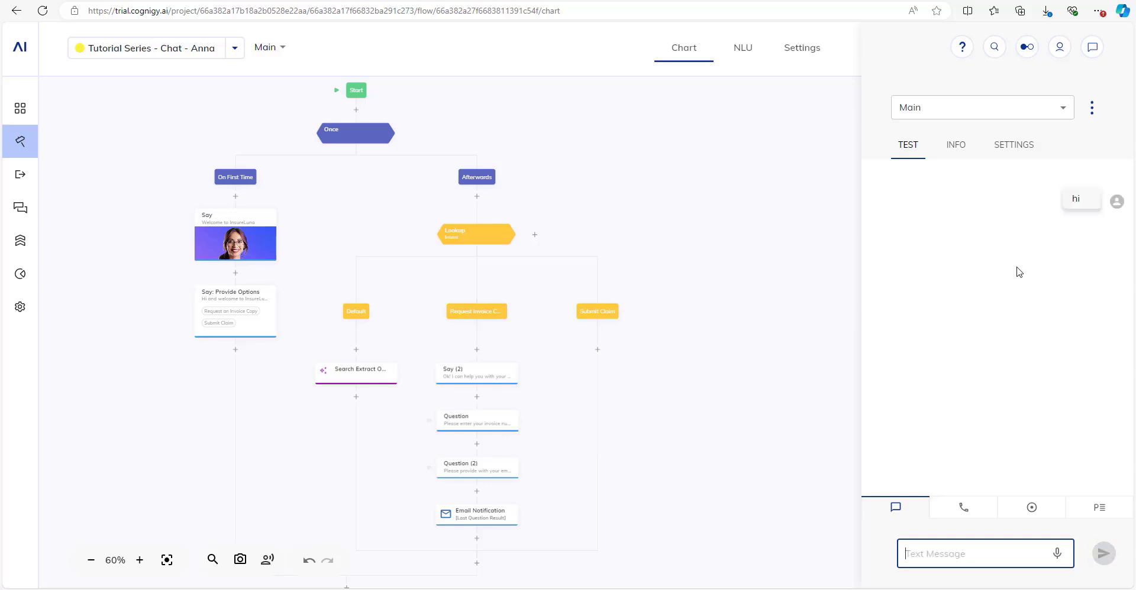
pyautogui.write('I need a cop')
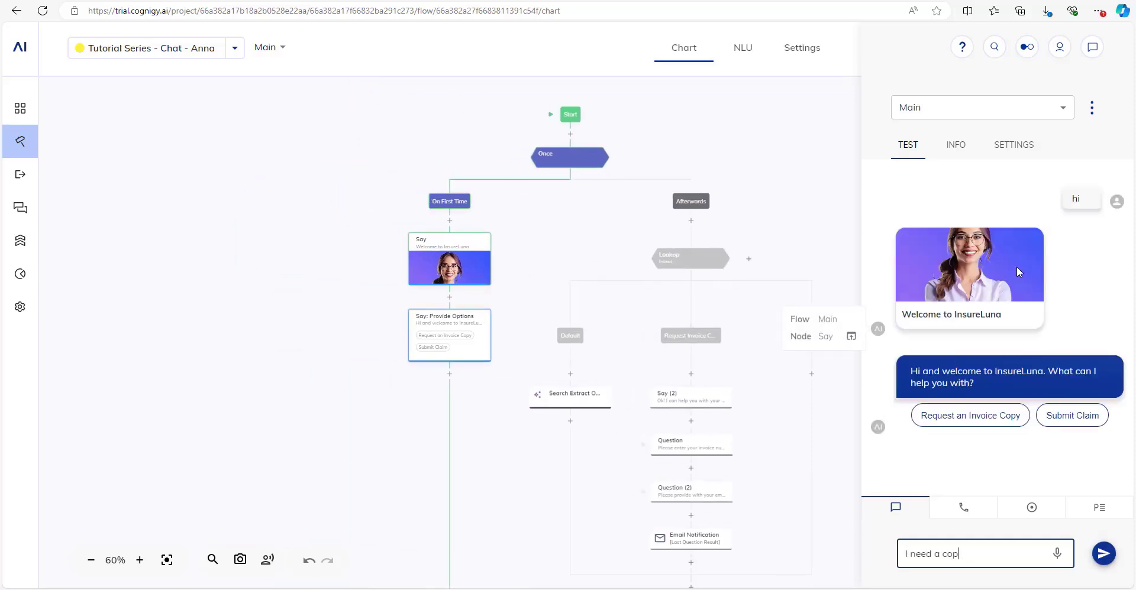
pyautogui.write('y of invoice 2024123')
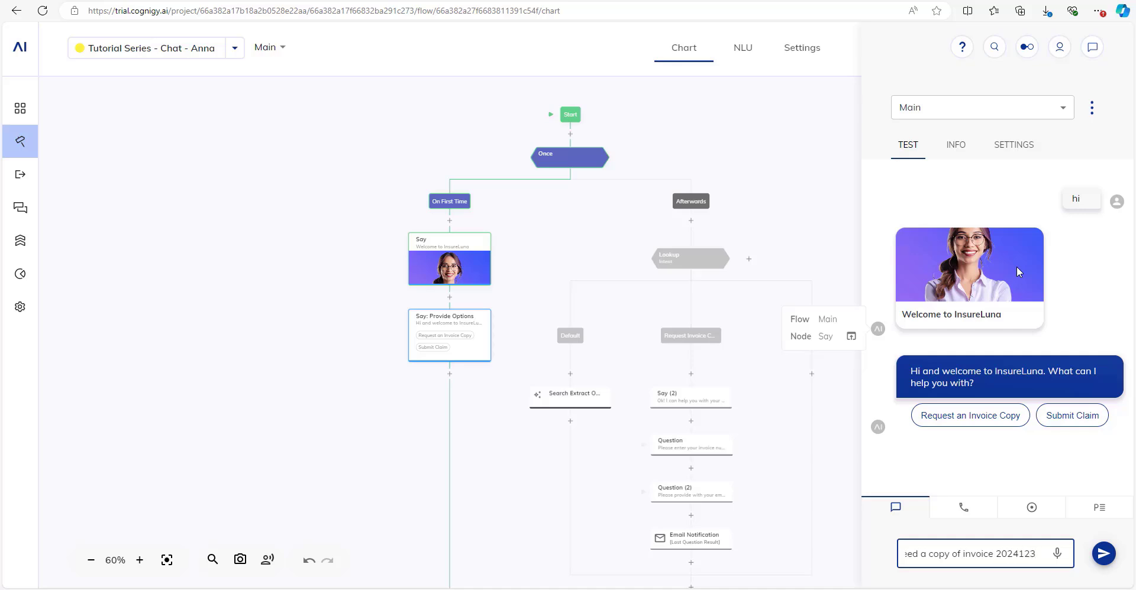
pyautogui.press('Return')
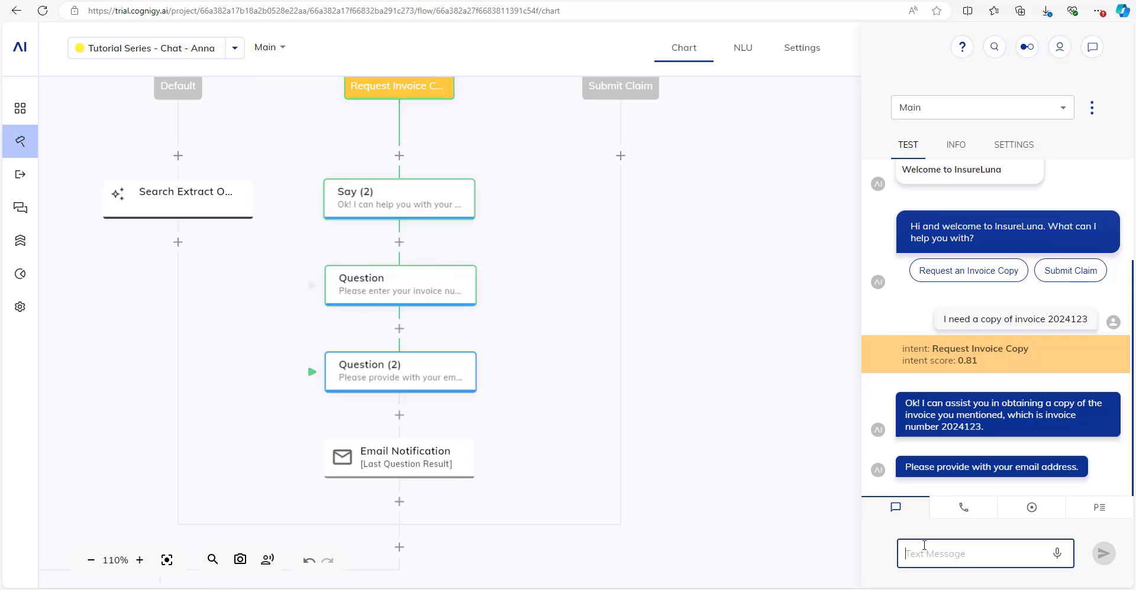
pyautogui.moveTo(1086, 282)
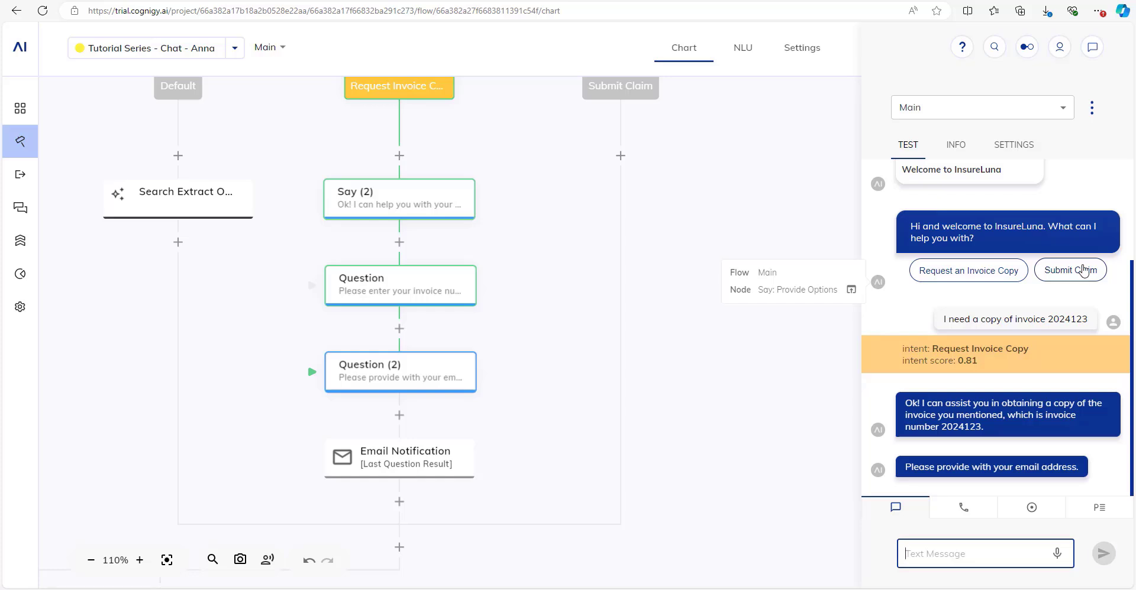
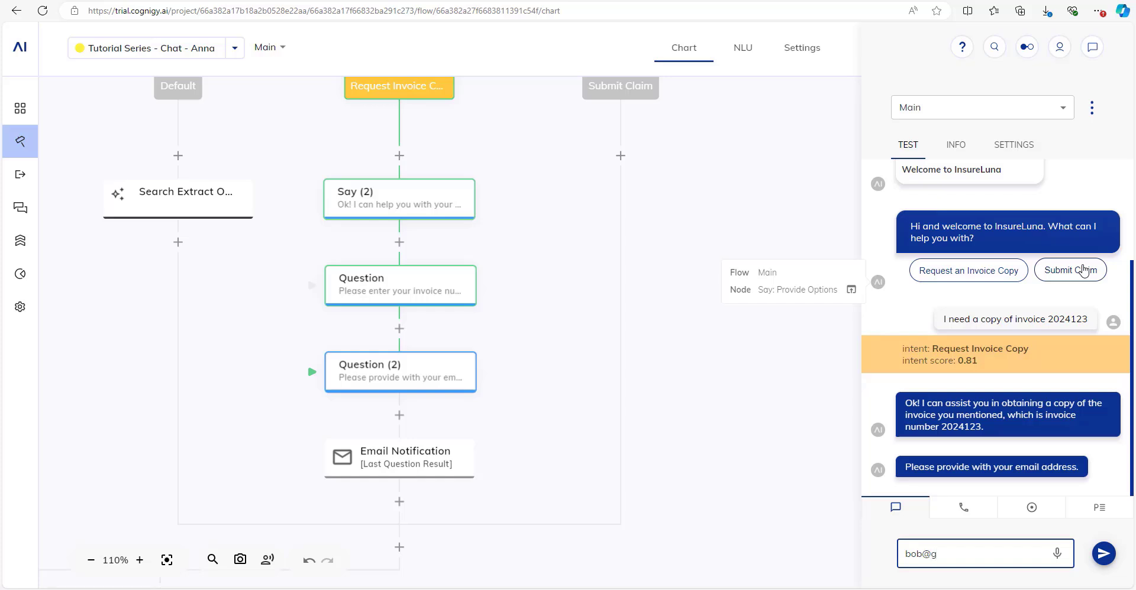
pyautogui.press('Return')
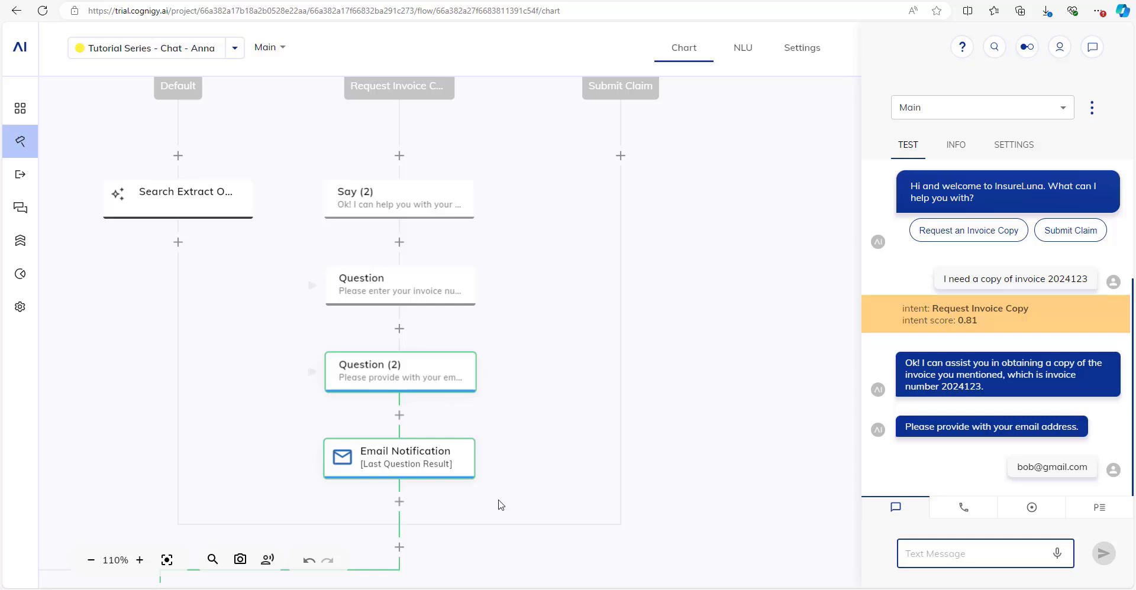
pyautogui.scroll(-4, 577, 385)
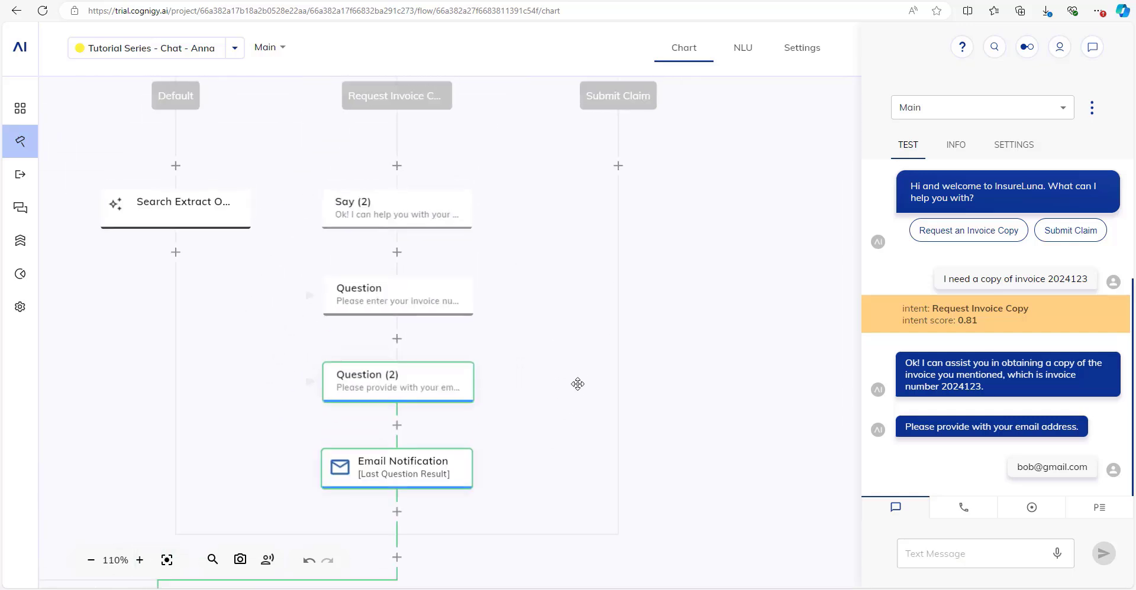
pyautogui.scroll(-1, 568, 385)
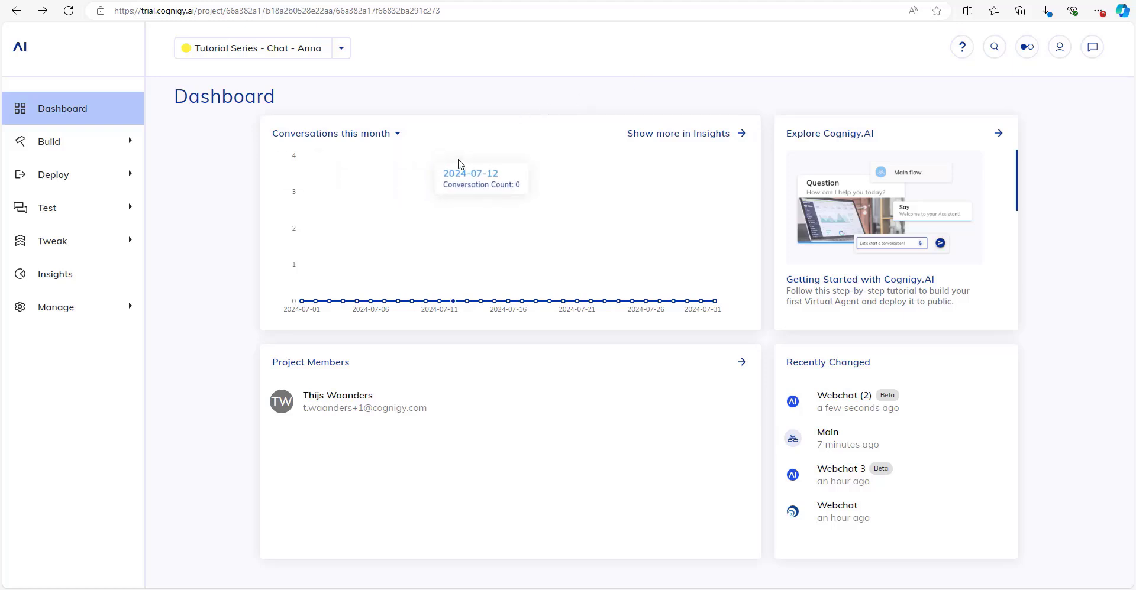
# Browse the new endpoint types under Deploy > Endpoints, cancel, and open the Webchat (2) endpoint.
pyautogui.moveTo(120, 160)
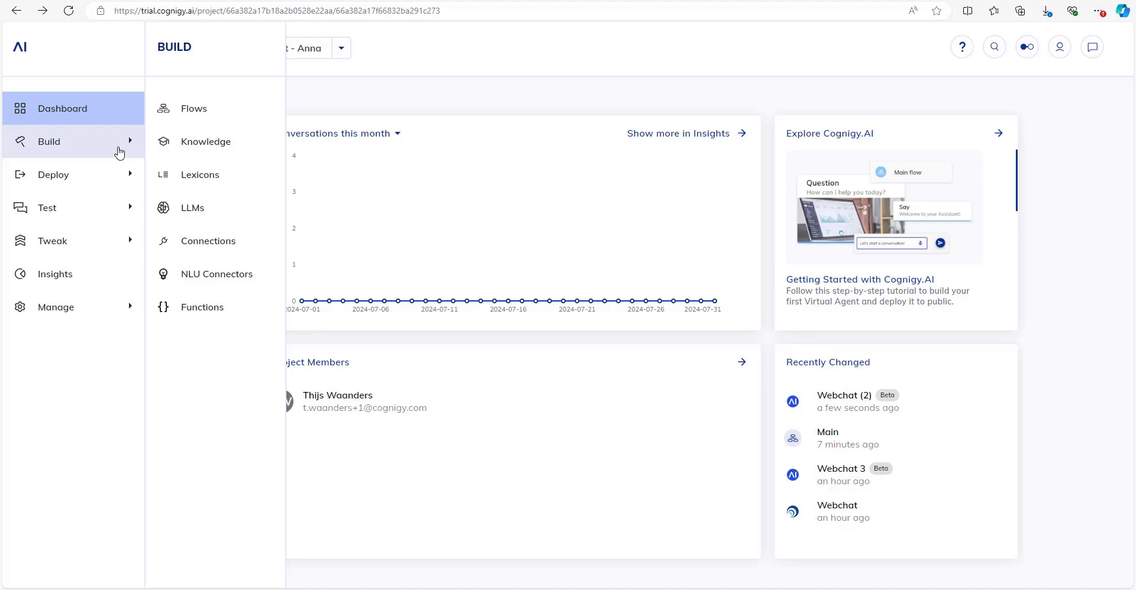
pyautogui.moveTo(69, 178)
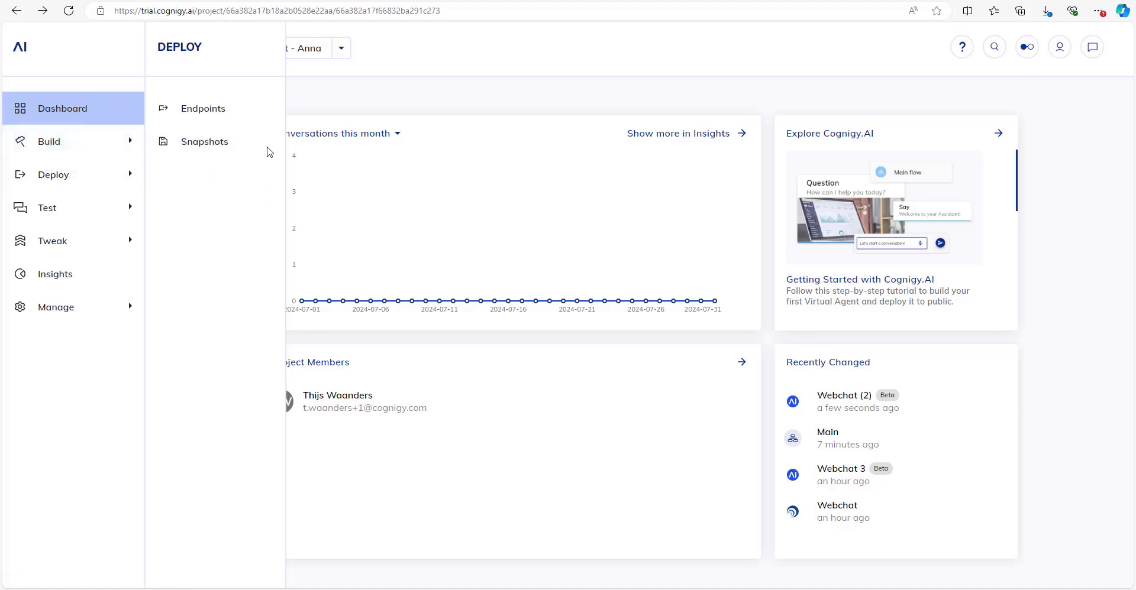
pyautogui.click(230, 123)
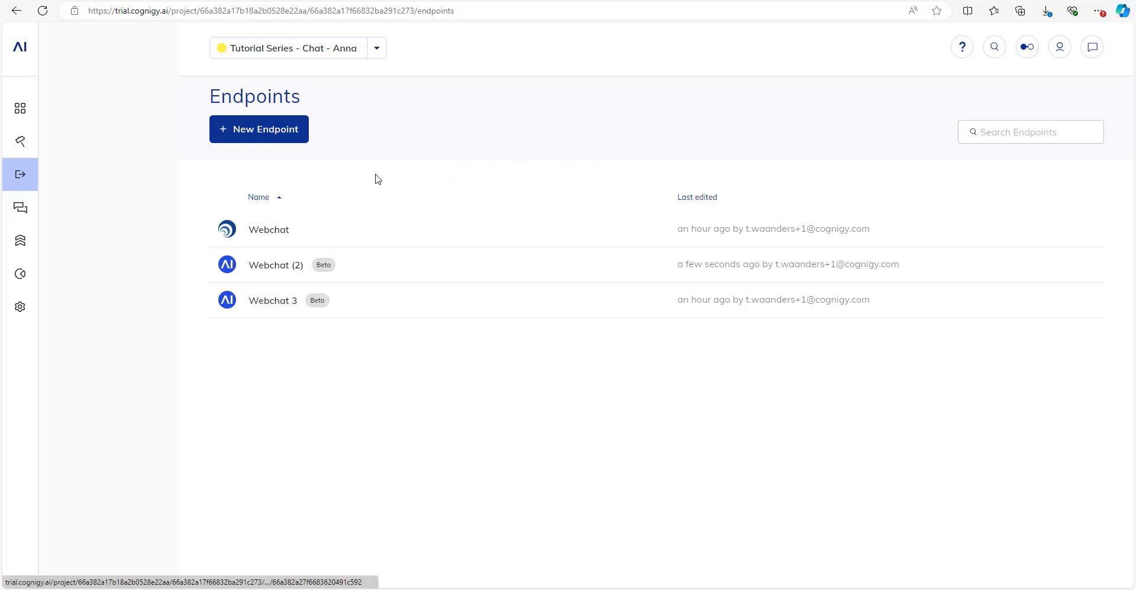
pyautogui.click(250, 131)
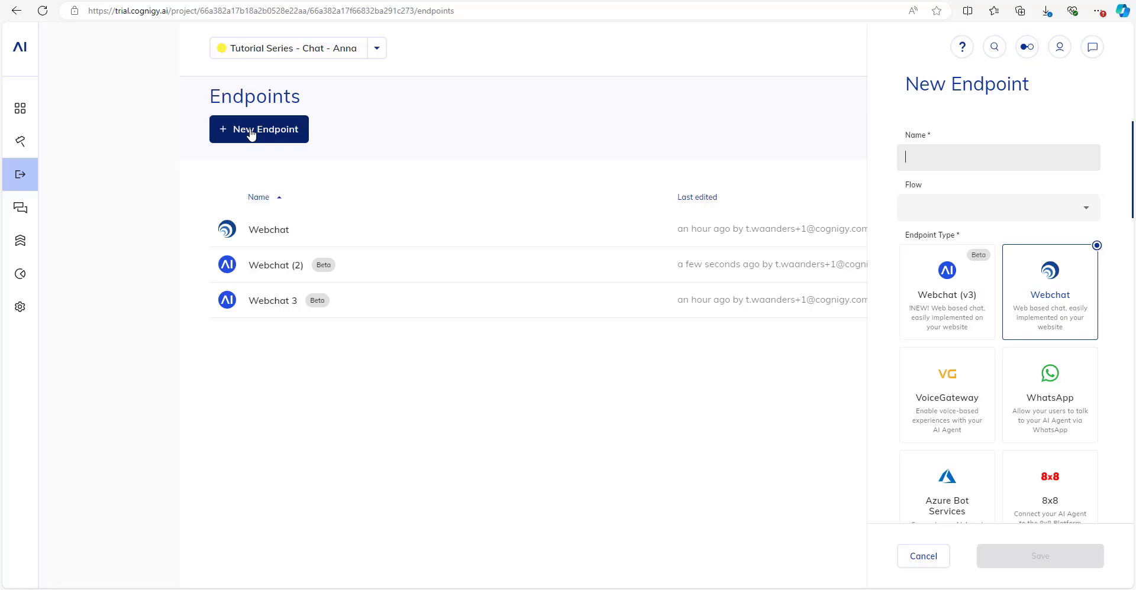
pyautogui.scroll(-2, 977, 350)
pyautogui.scroll(-3, 977, 351)
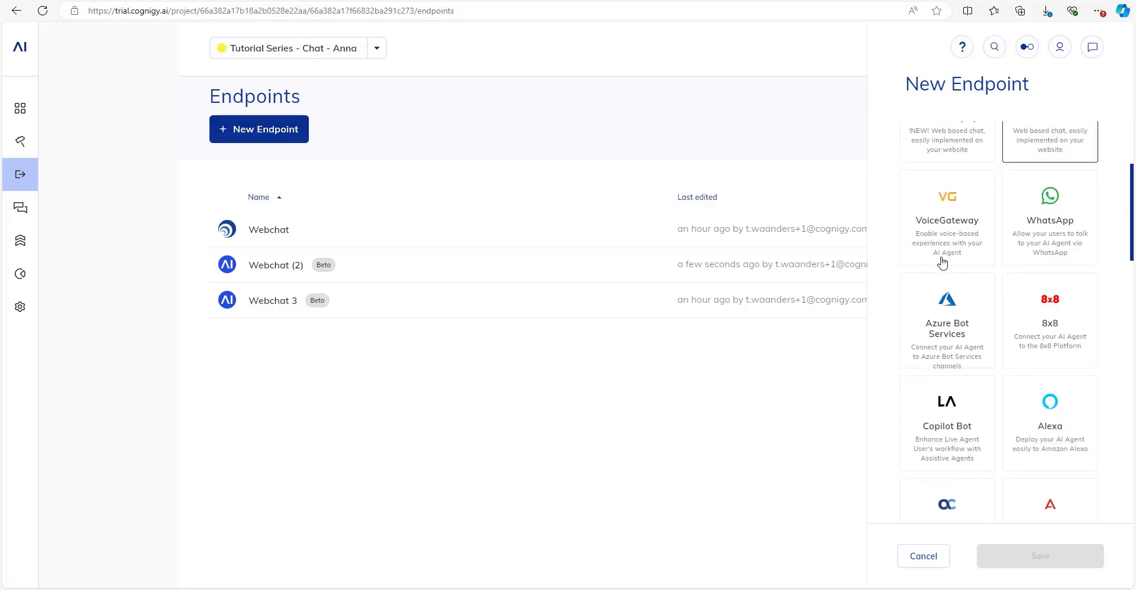
pyautogui.scroll(-8, 976, 249)
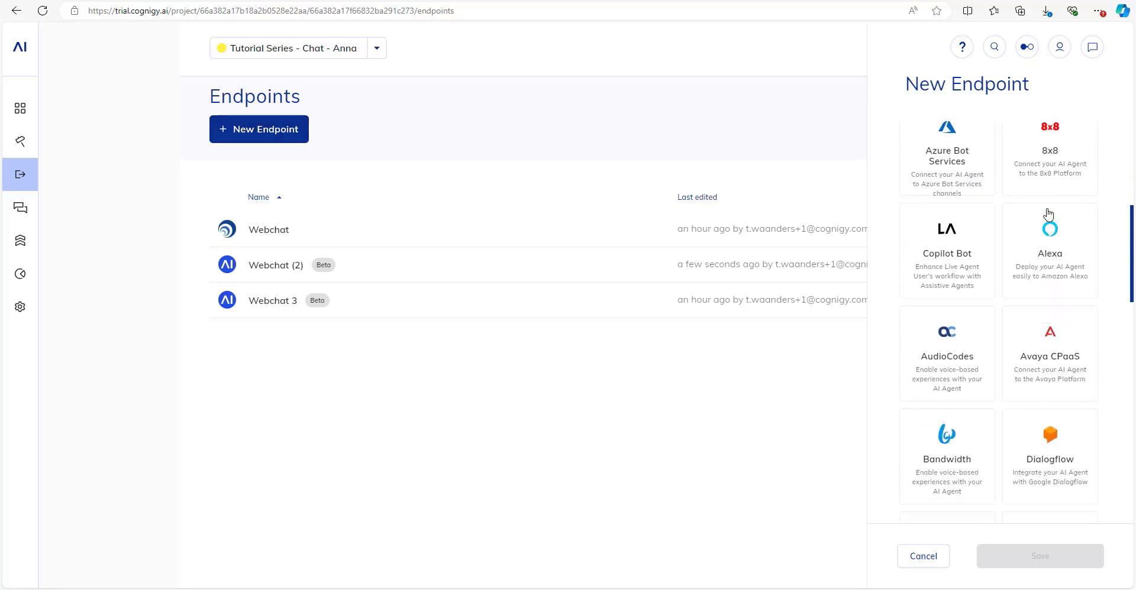
pyautogui.scroll(12, 947, 385)
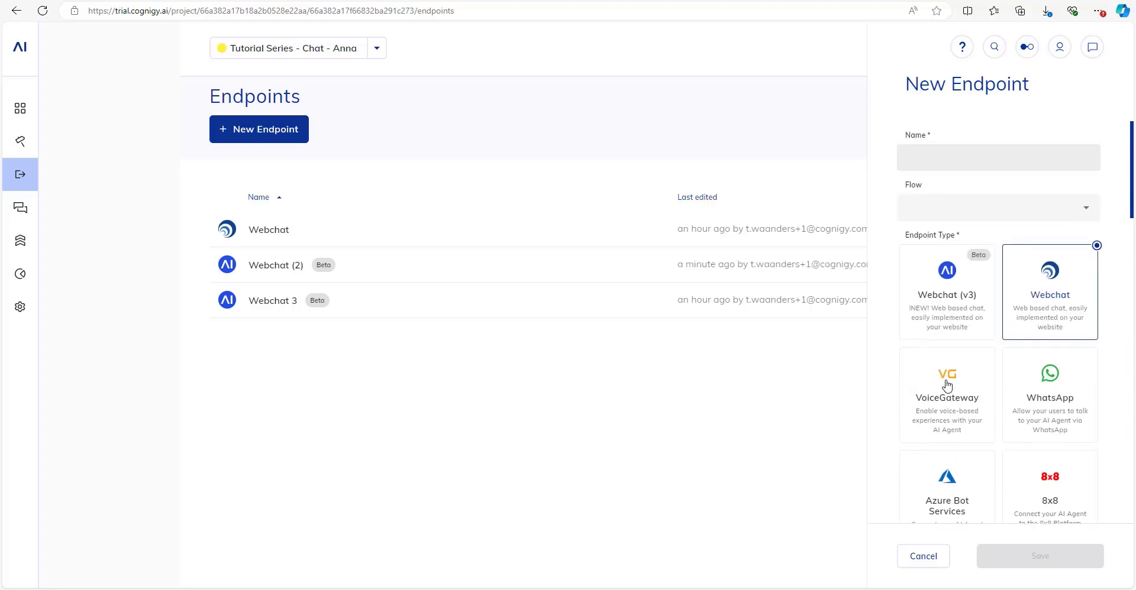
pyautogui.click(914, 562)
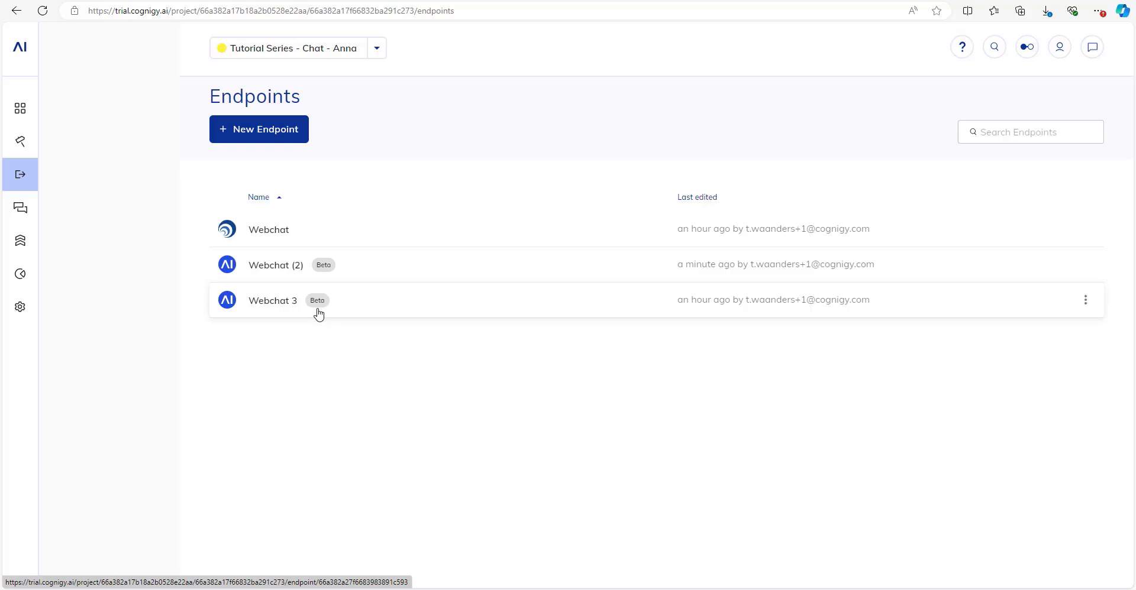
pyautogui.click(384, 268)
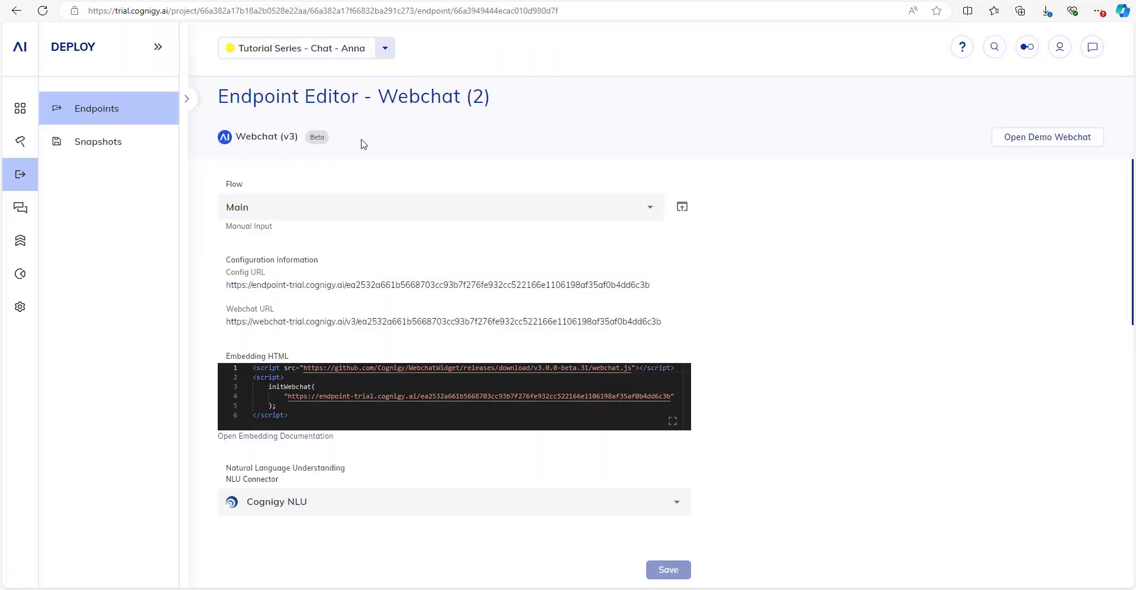
# Review Webchat (2), keeping Main as its flow and checking the Webchat Layout settings.
pyautogui.scroll(-3, 385, 189)
pyautogui.scroll(3, 387, 187)
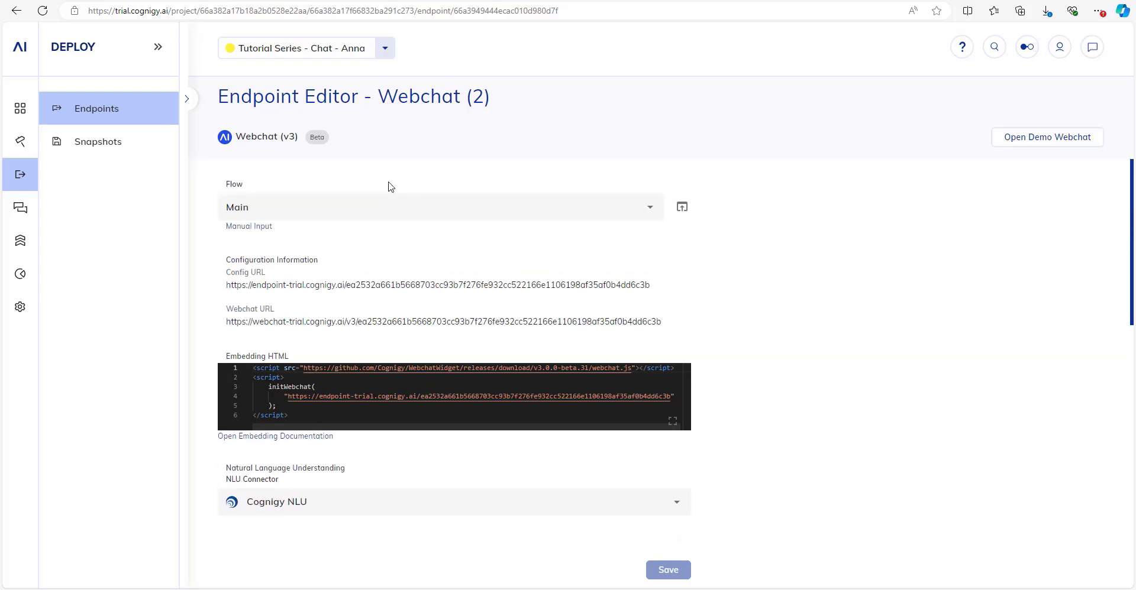
pyautogui.click(340, 204)
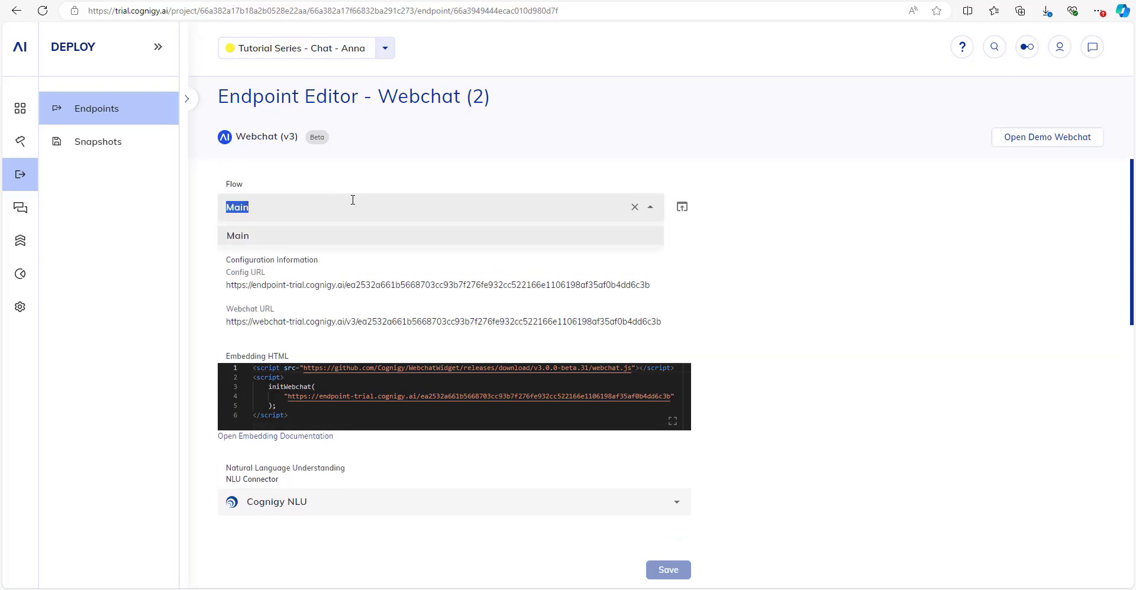
pyautogui.click(272, 241)
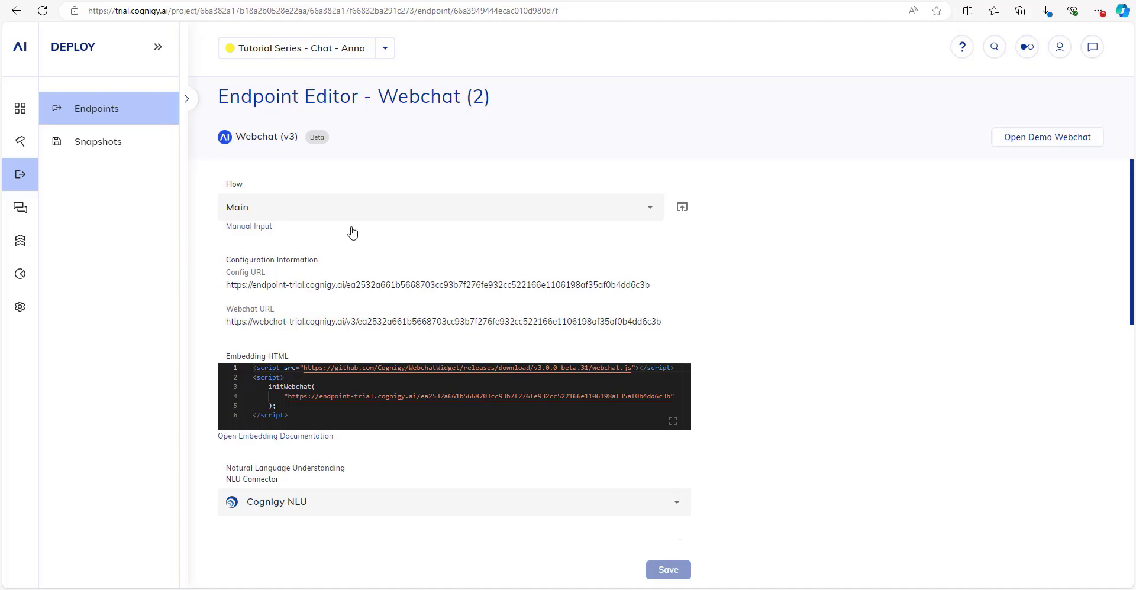
pyautogui.scroll(-4, 352, 232)
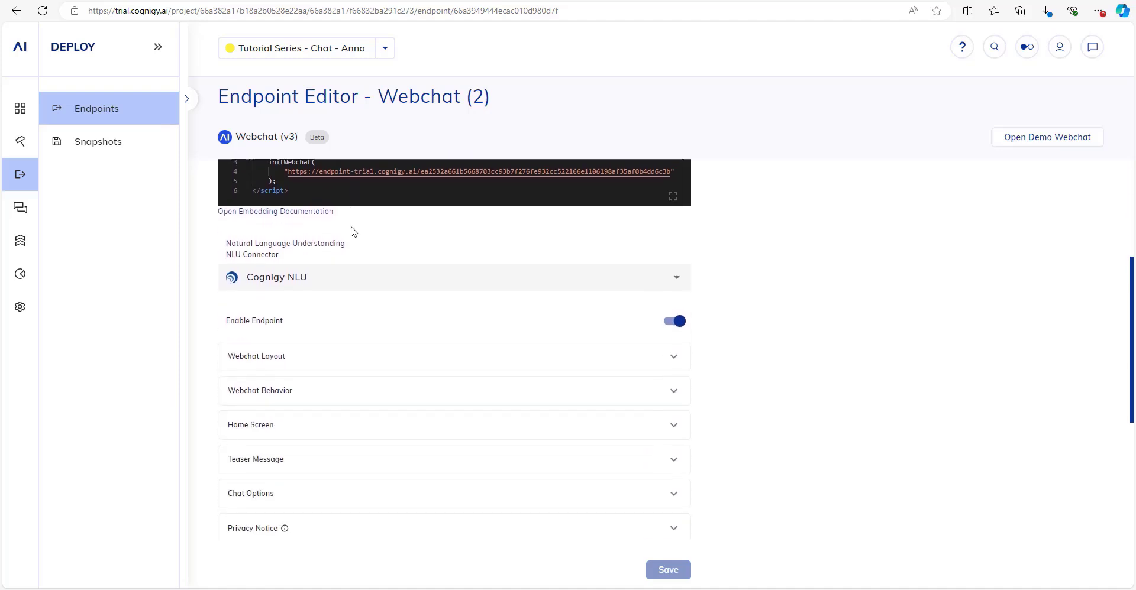
pyautogui.scroll(-2, 275, 301)
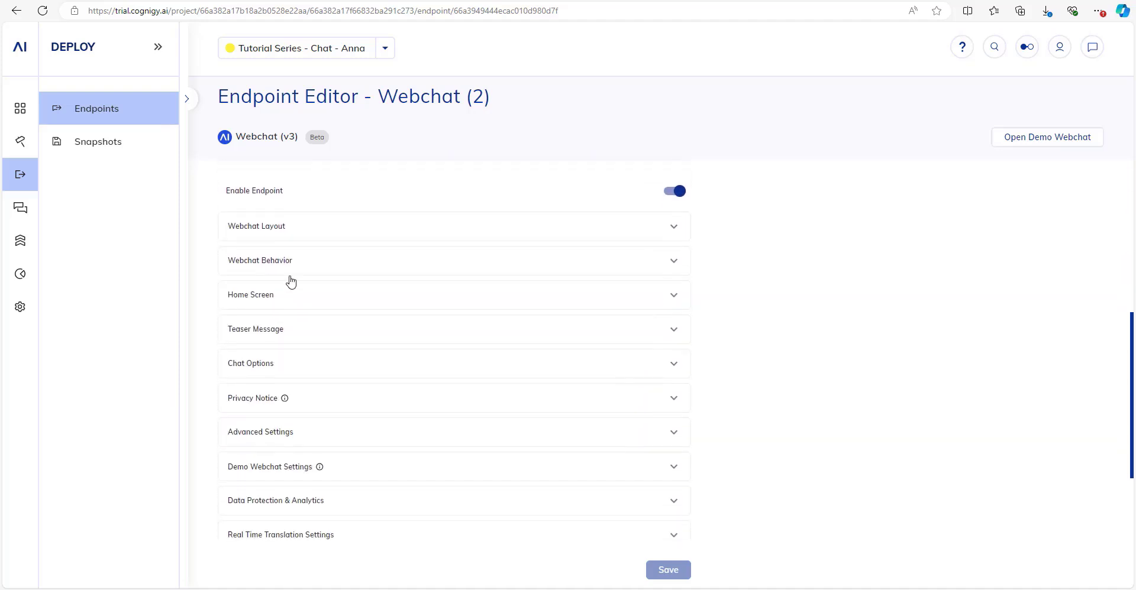
pyautogui.click(305, 229)
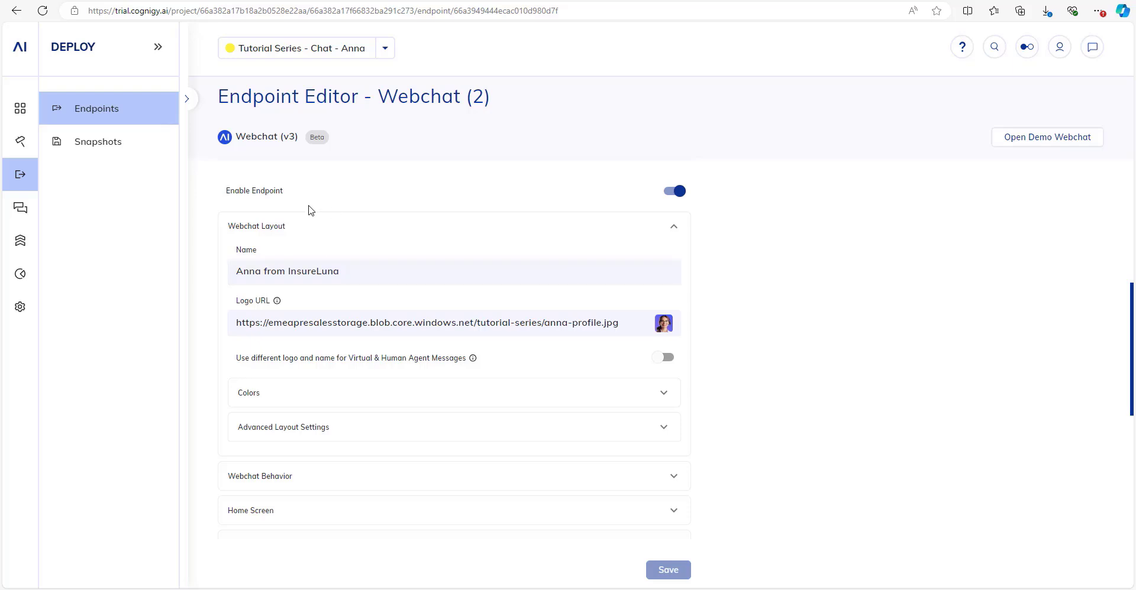
pyautogui.click(292, 232)
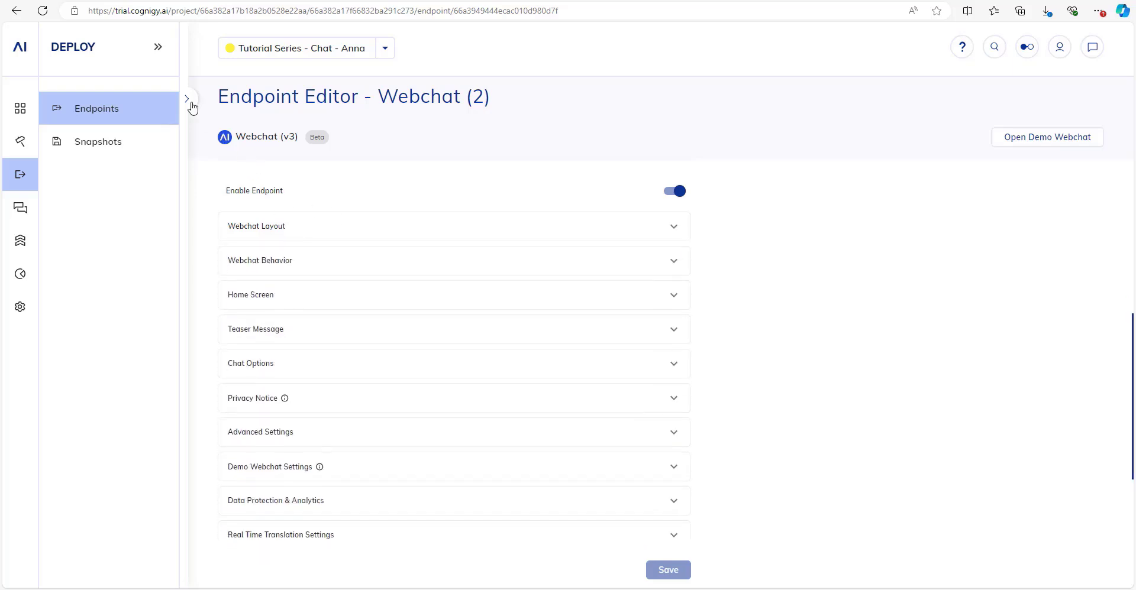
# Switch to the Webchat 3 endpoint and launch its demo webchat.
pyautogui.click(190, 103)
pyautogui.click(287, 250)
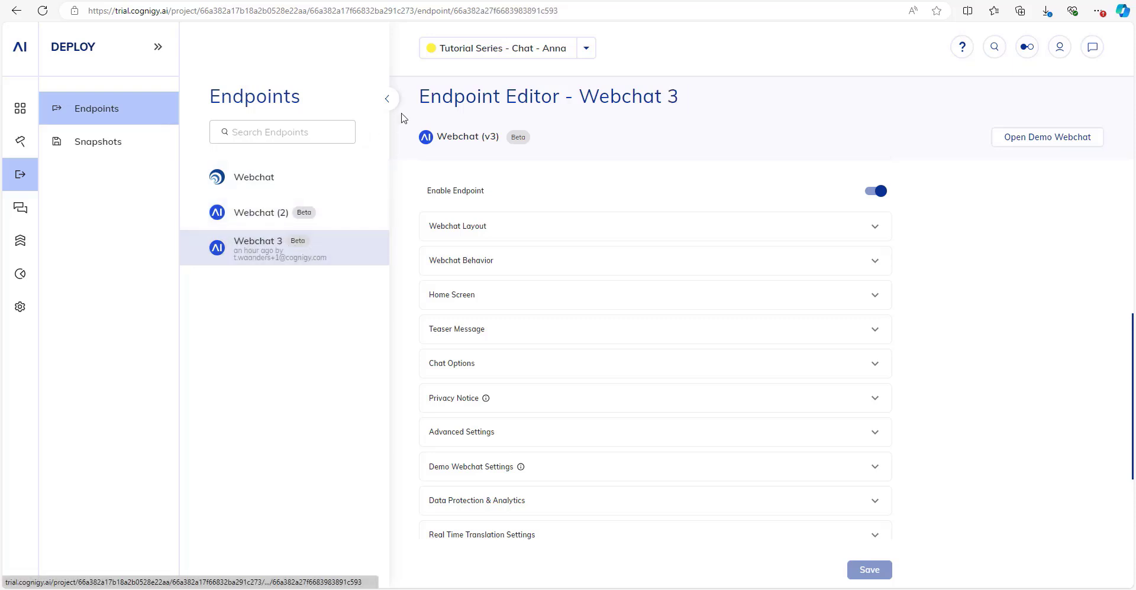
pyautogui.click(388, 102)
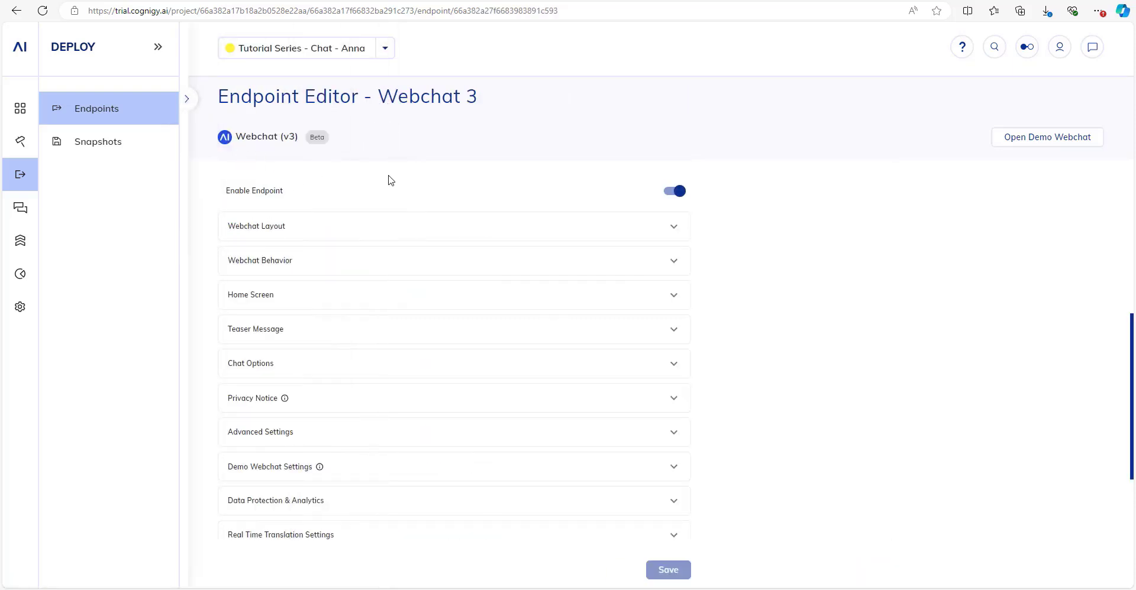
pyautogui.click(1029, 143)
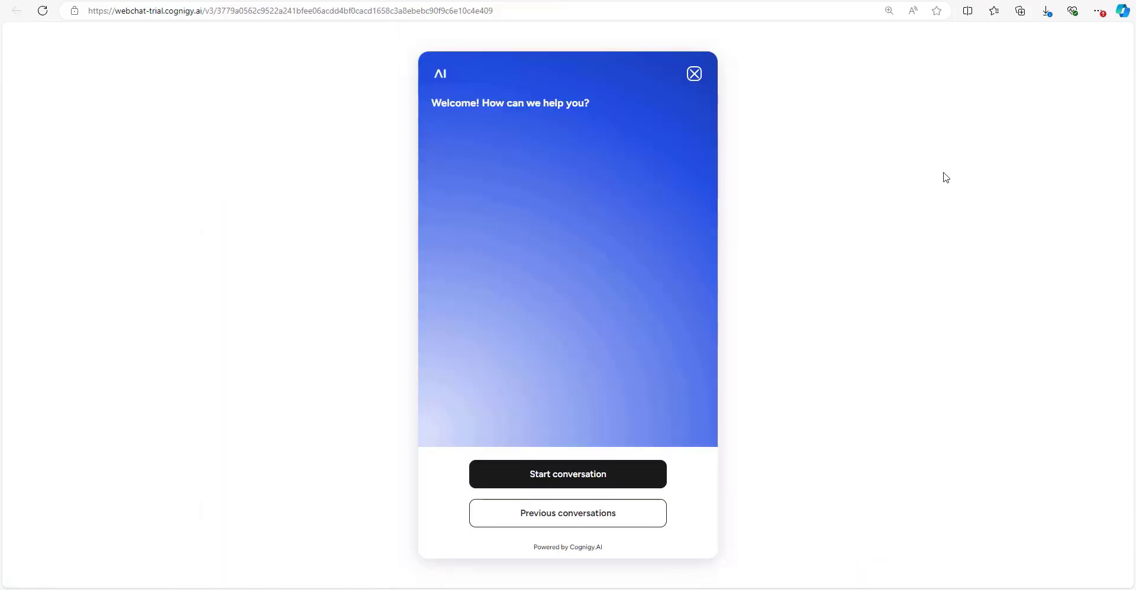
# Start a Webchat 3 demo conversation, send hi, and return to the Endpoint Editor.
pyautogui.click(590, 476)
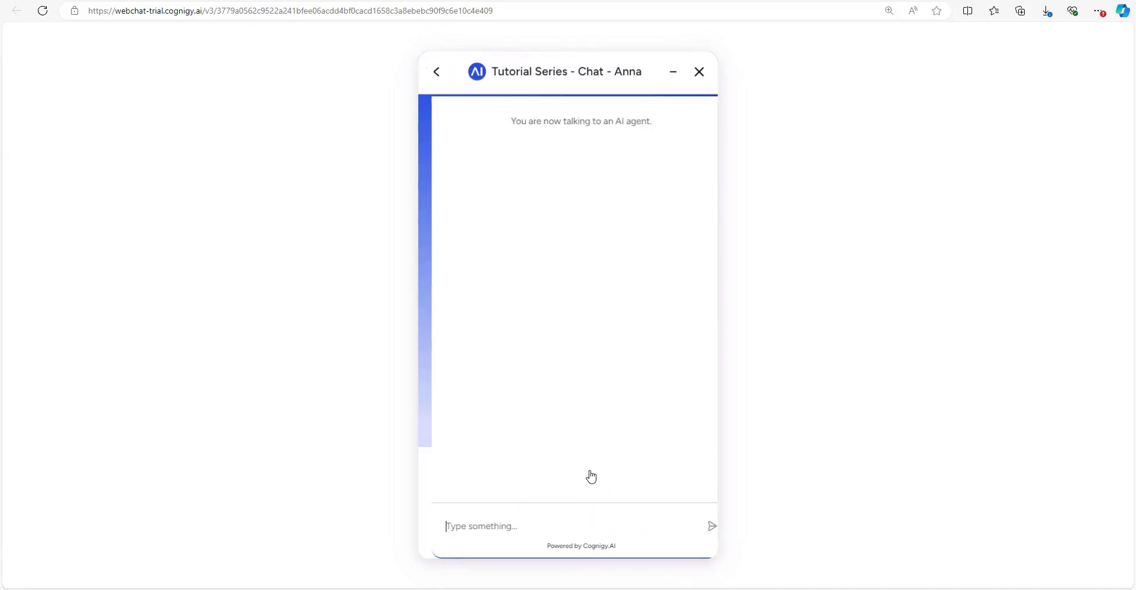
pyautogui.write('hi')
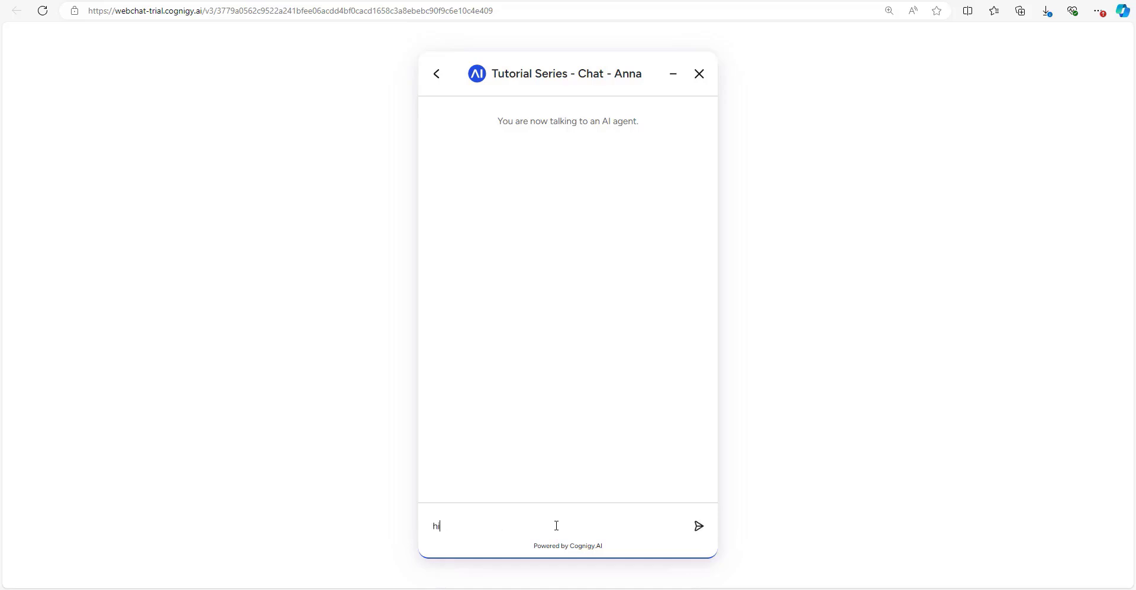
pyautogui.press('Return')
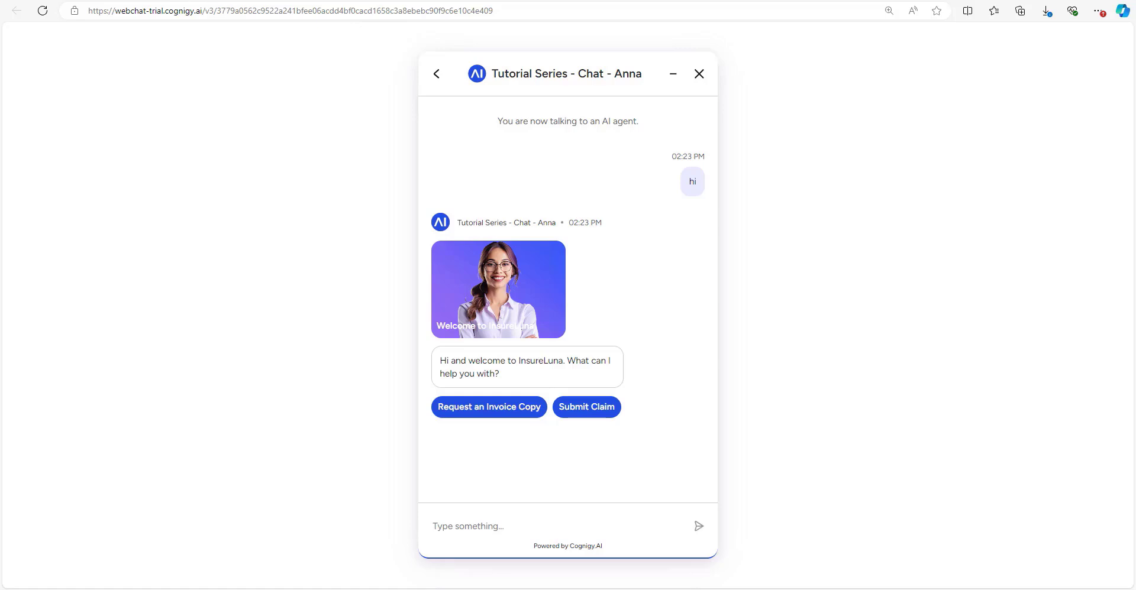
pyautogui.click(350, 0)
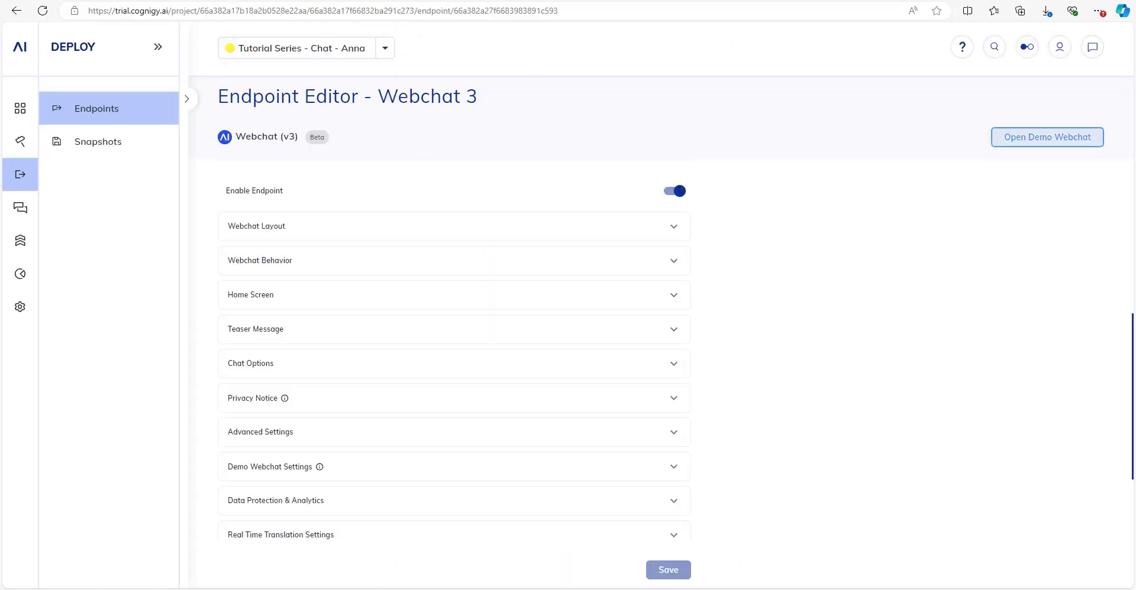
# Switch the endpoint editor to the Webchat (2) endpoint.
pyautogui.click(194, 98)
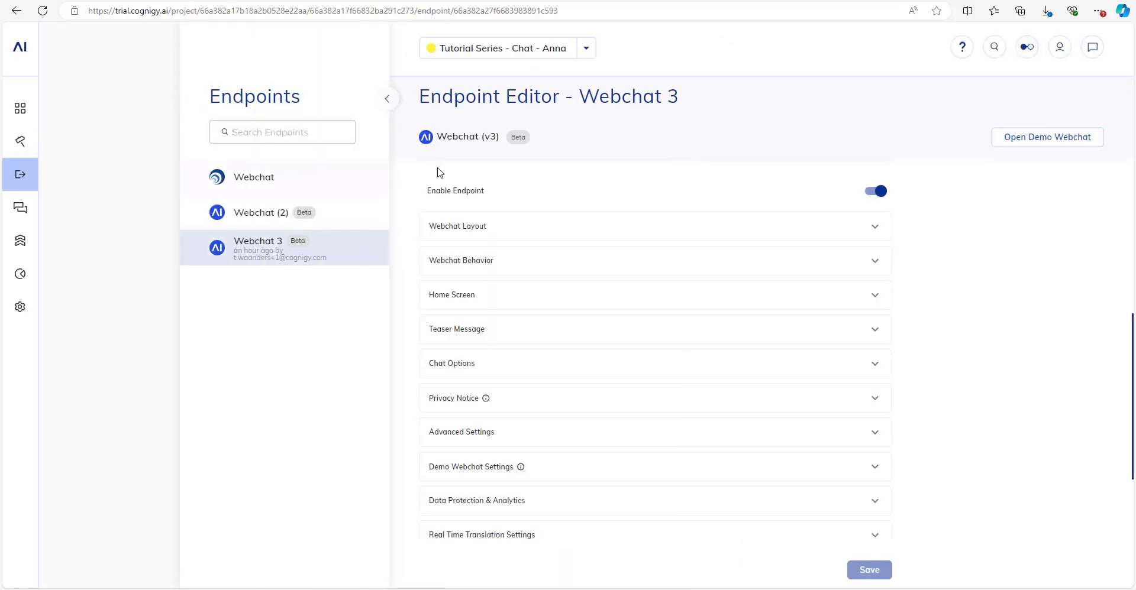
pyautogui.click(308, 219)
pyautogui.click(387, 99)
pyautogui.scroll(2, 396, 229)
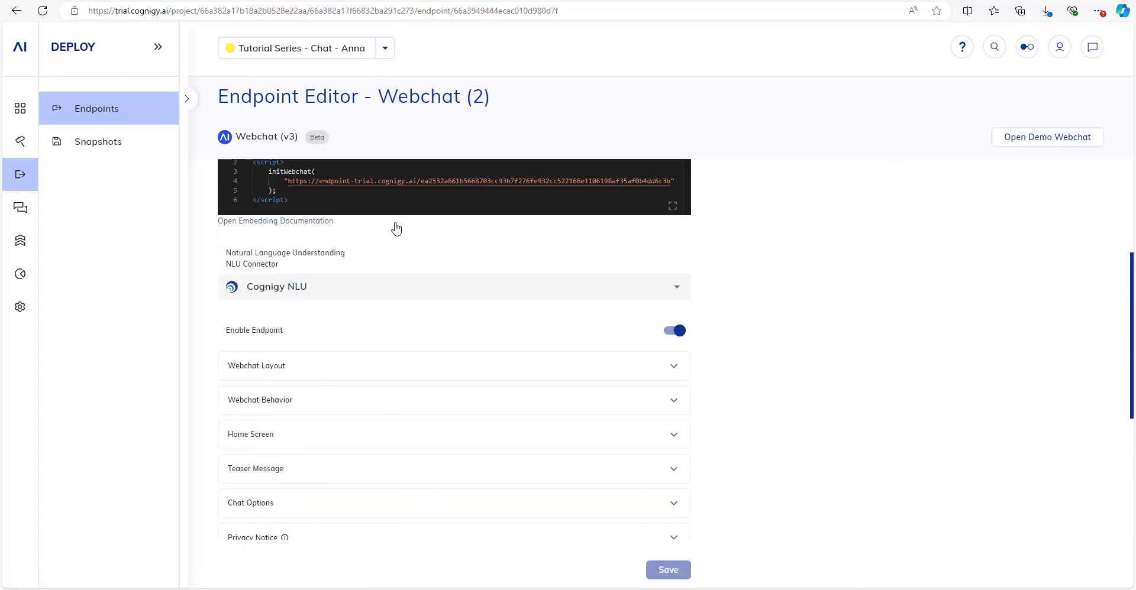
pyautogui.scroll(4, 397, 229)
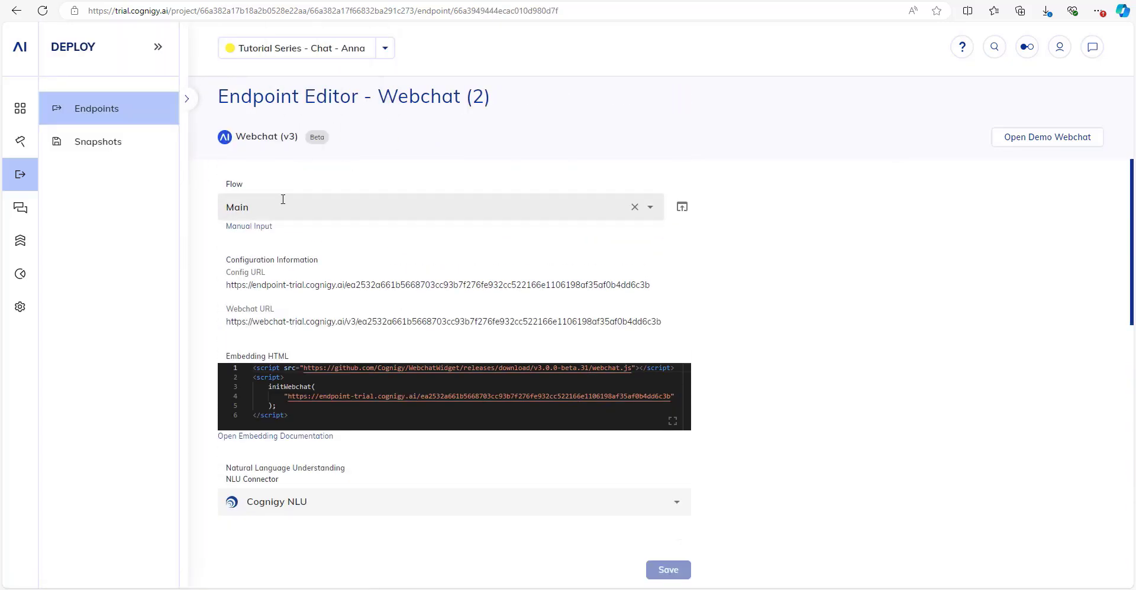
pyautogui.scroll(-3, 266, 207)
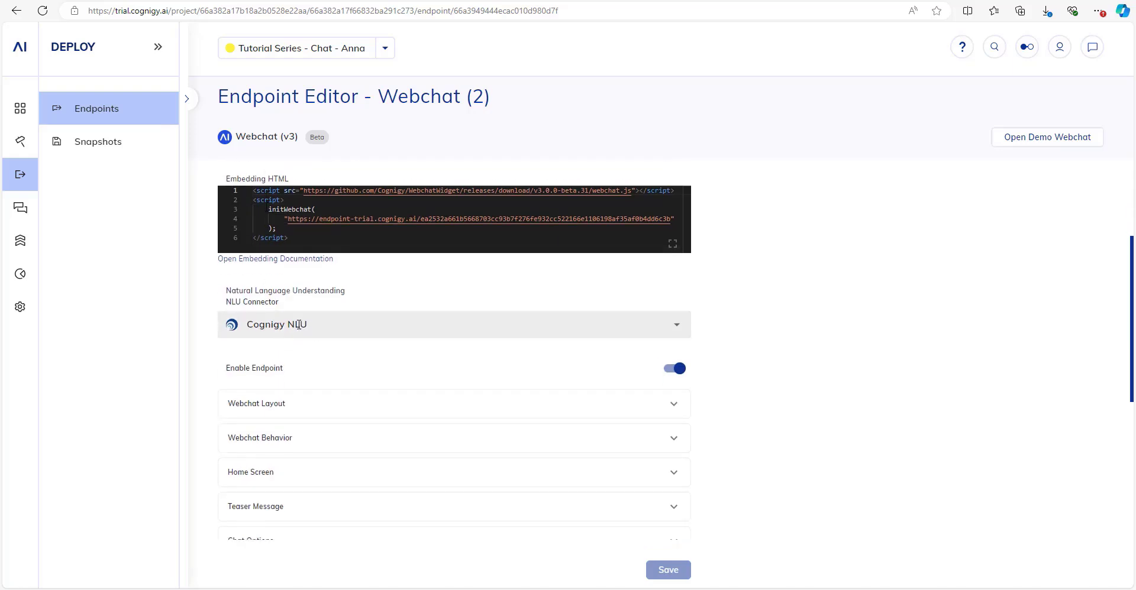
pyautogui.scroll(-3, 362, 241)
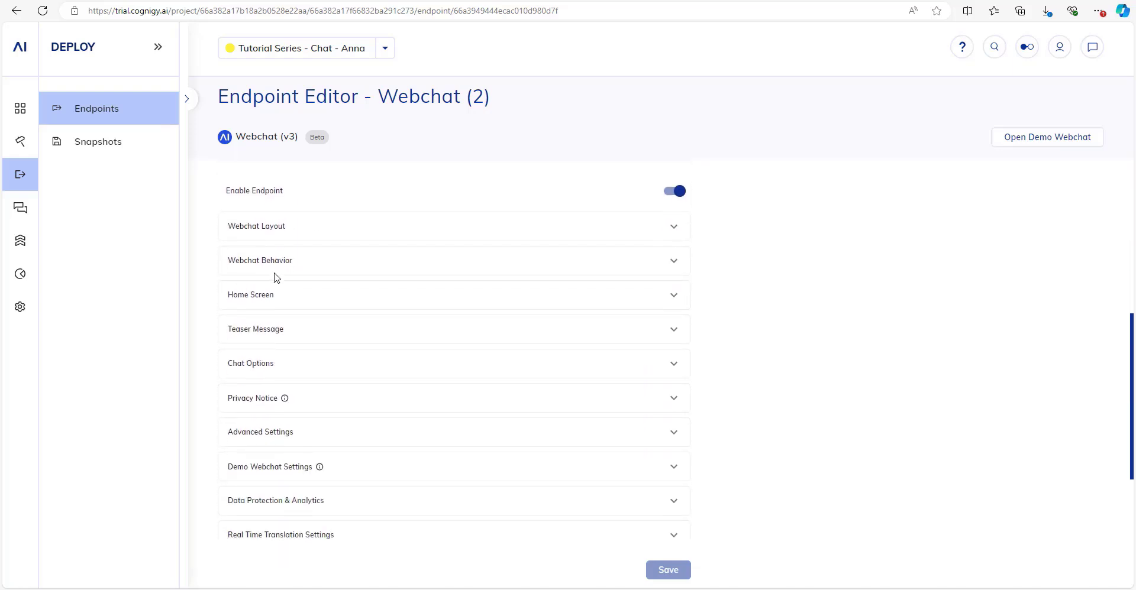
# In Webchat Layout, set the display name to 'Anna from InsureLuna' and expand the color settings.
pyautogui.click(261, 237)
pyautogui.moveTo(340, 271); pyautogui.dragTo(399, 280)
pyautogui.click(409, 272)
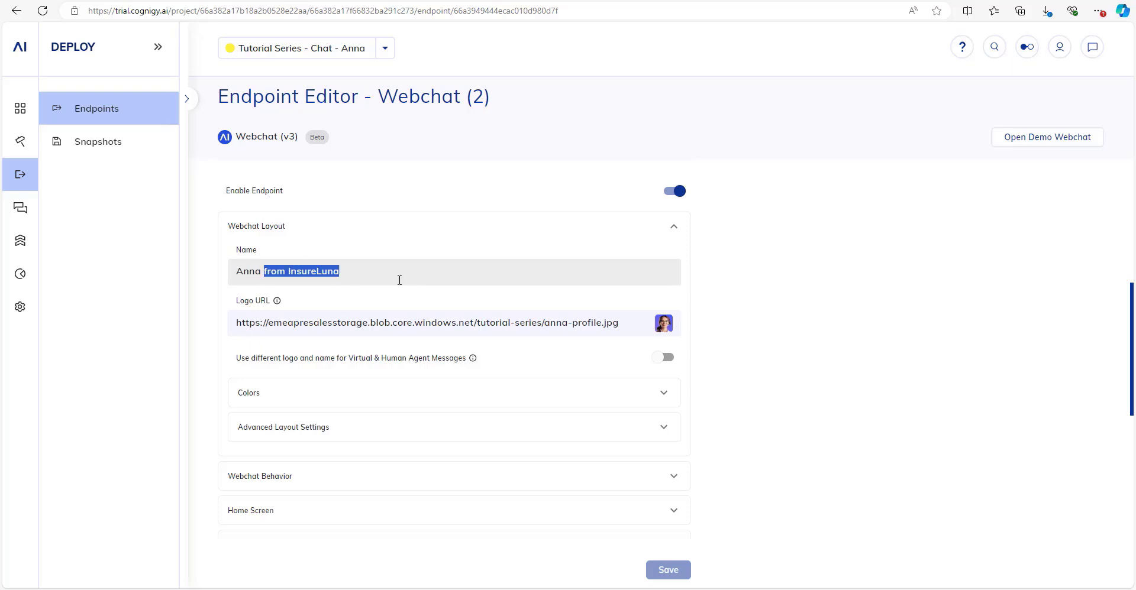
pyautogui.click(381, 278)
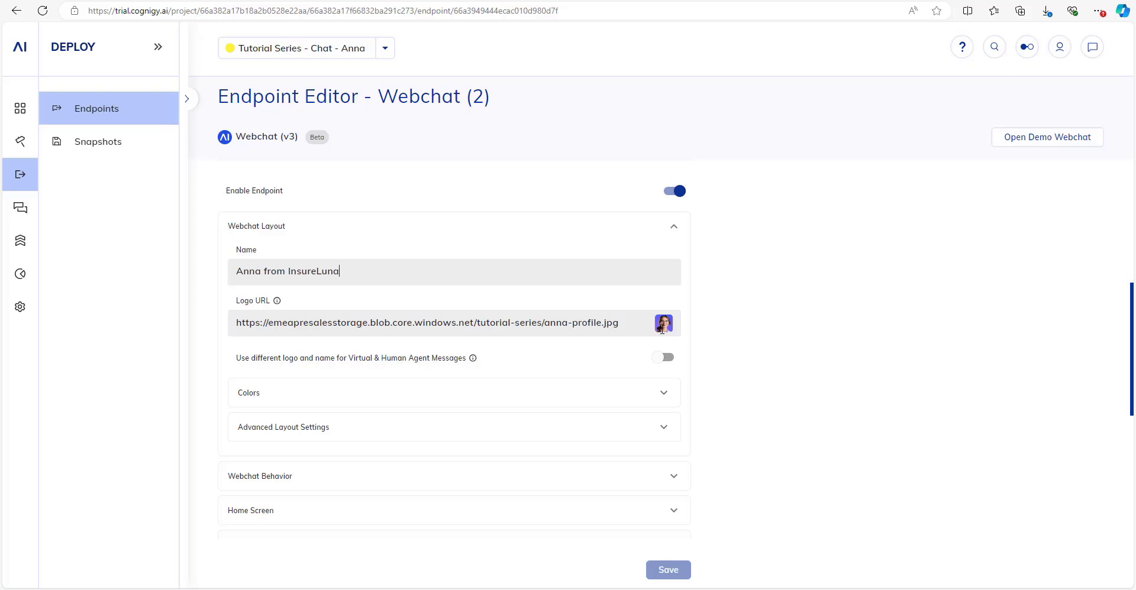
pyautogui.scroll(-2, 355, 284)
pyautogui.click(277, 272)
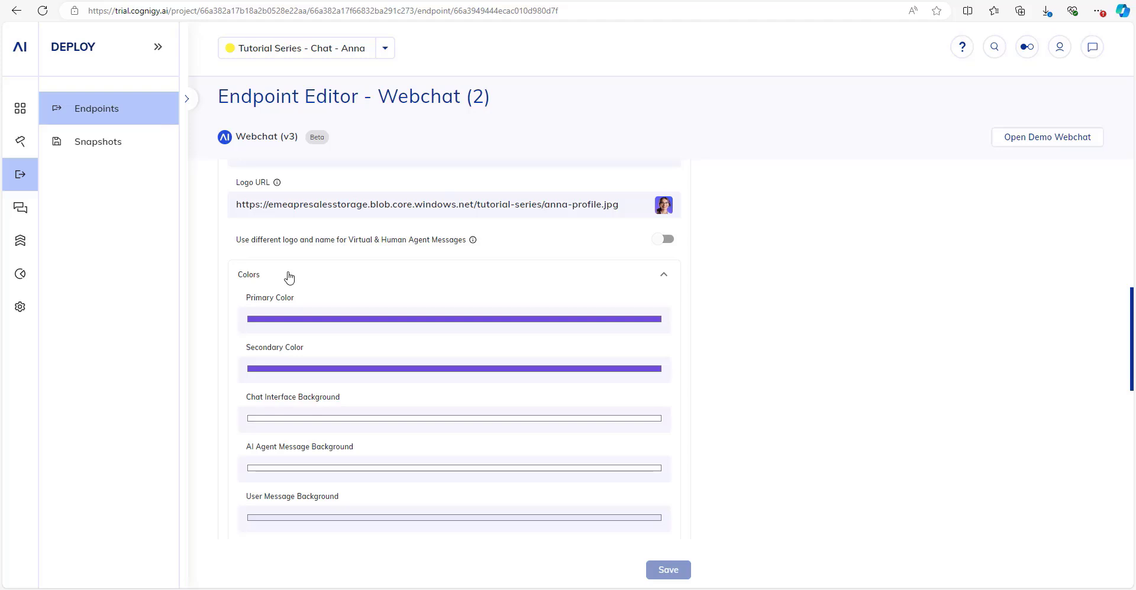
pyautogui.scroll(-2, 290, 296)
pyautogui.scroll(1, 298, 278)
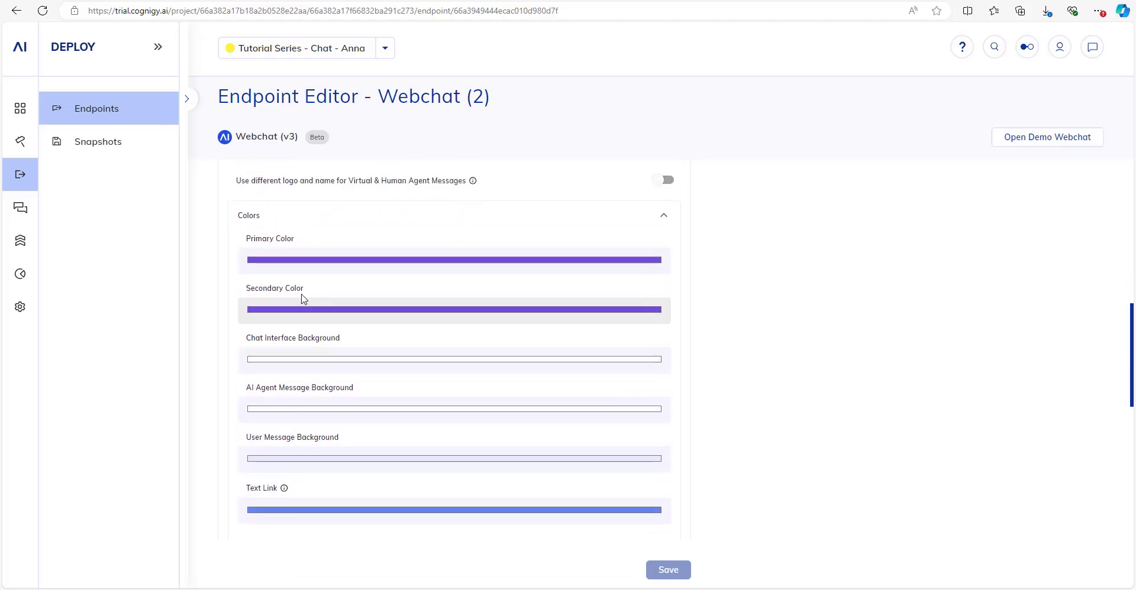
pyautogui.click(259, 220)
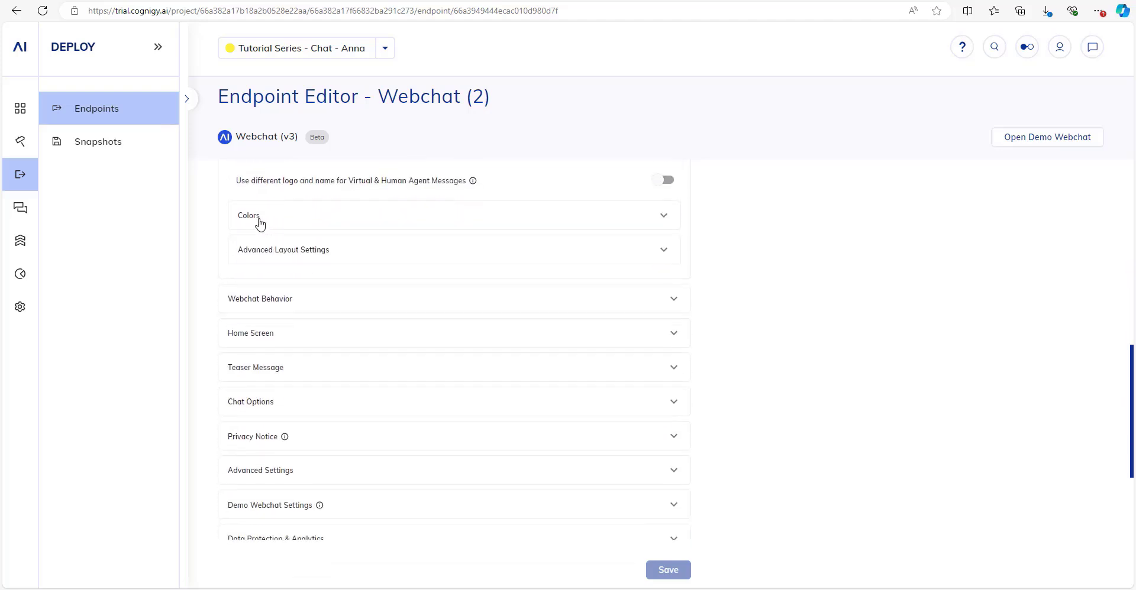
pyautogui.click(284, 253)
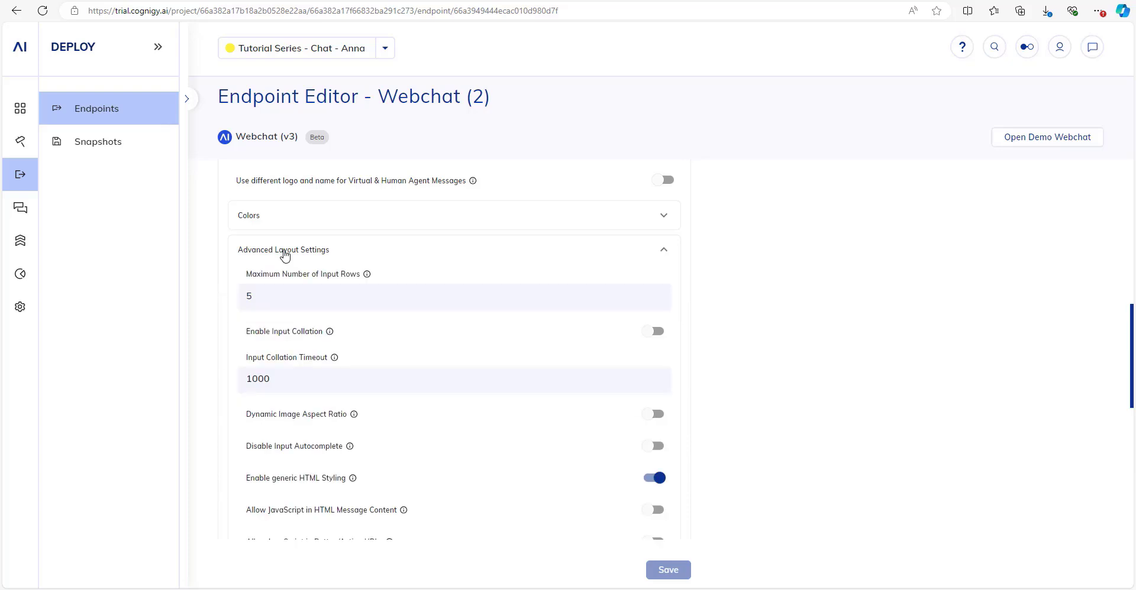
pyautogui.scroll(-2, 284, 254)
pyautogui.scroll(3, 284, 259)
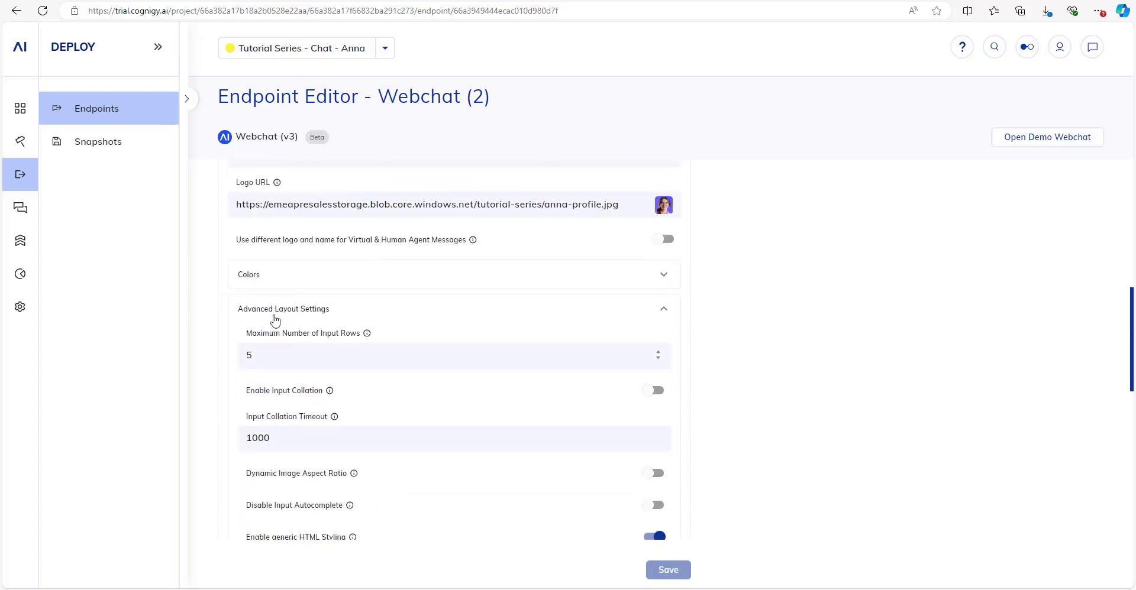
pyautogui.click(274, 319)
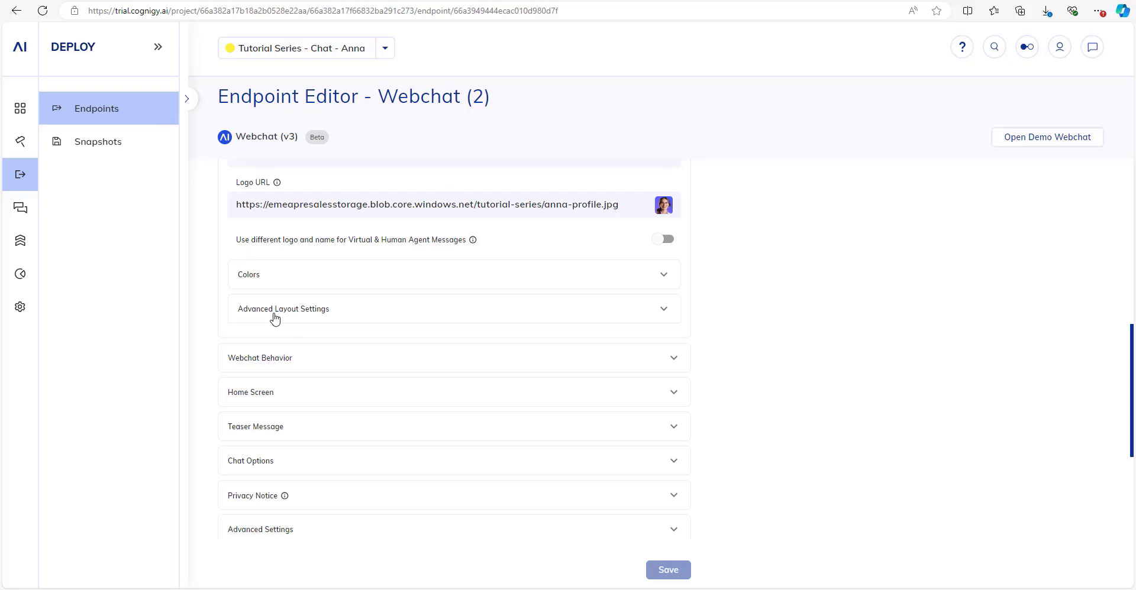
pyautogui.scroll(-1, 274, 318)
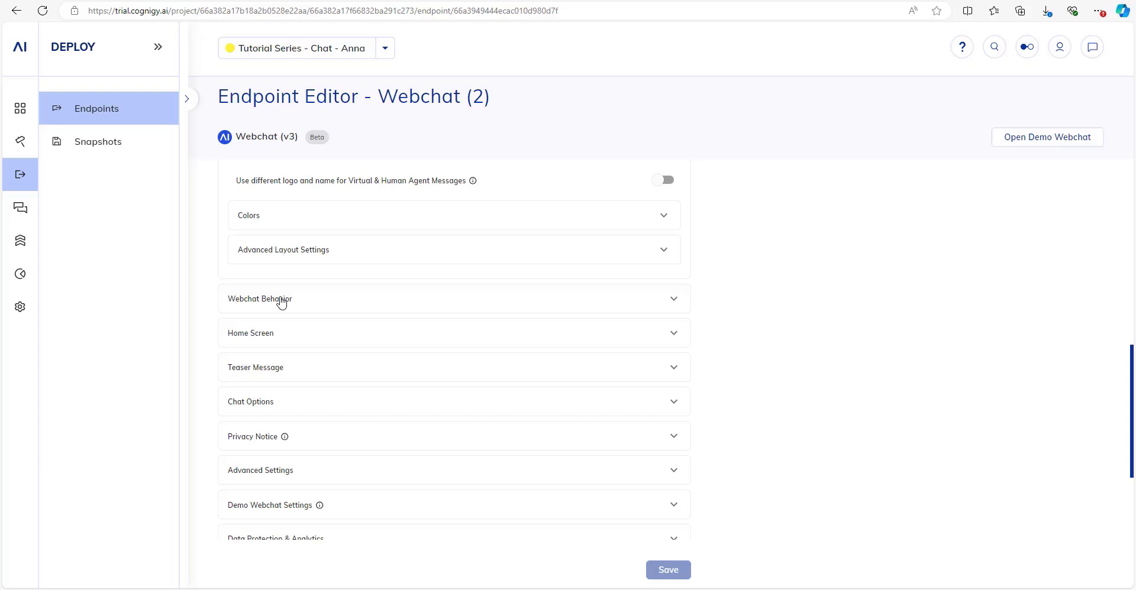
pyautogui.click(281, 300)
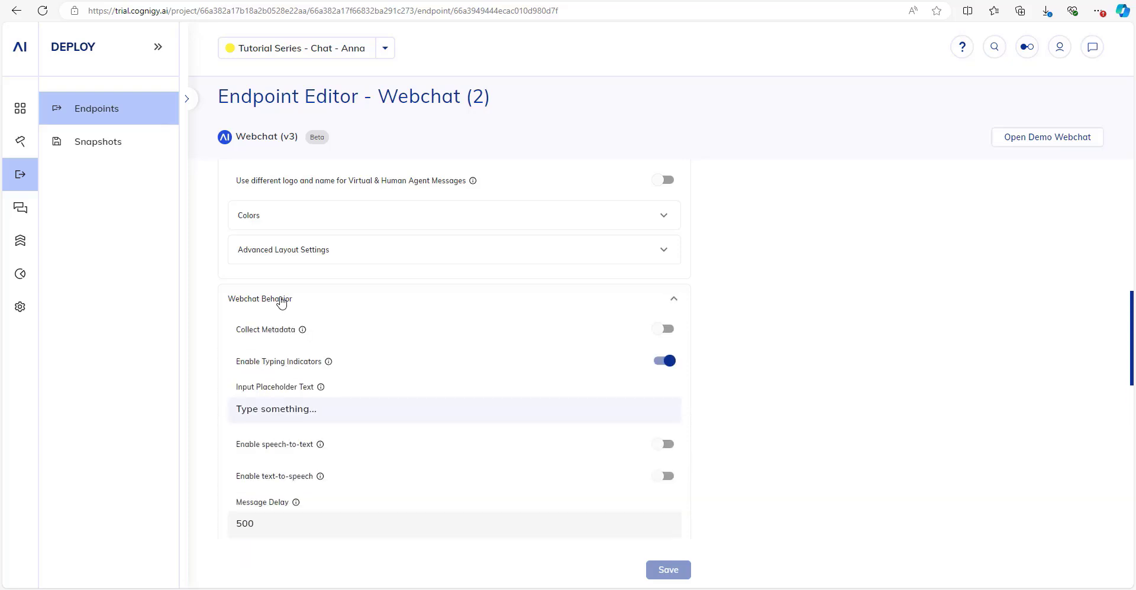
# Expand the Start Behavior settings to review them, then collapse them again.
pyautogui.scroll(-2, 272, 187)
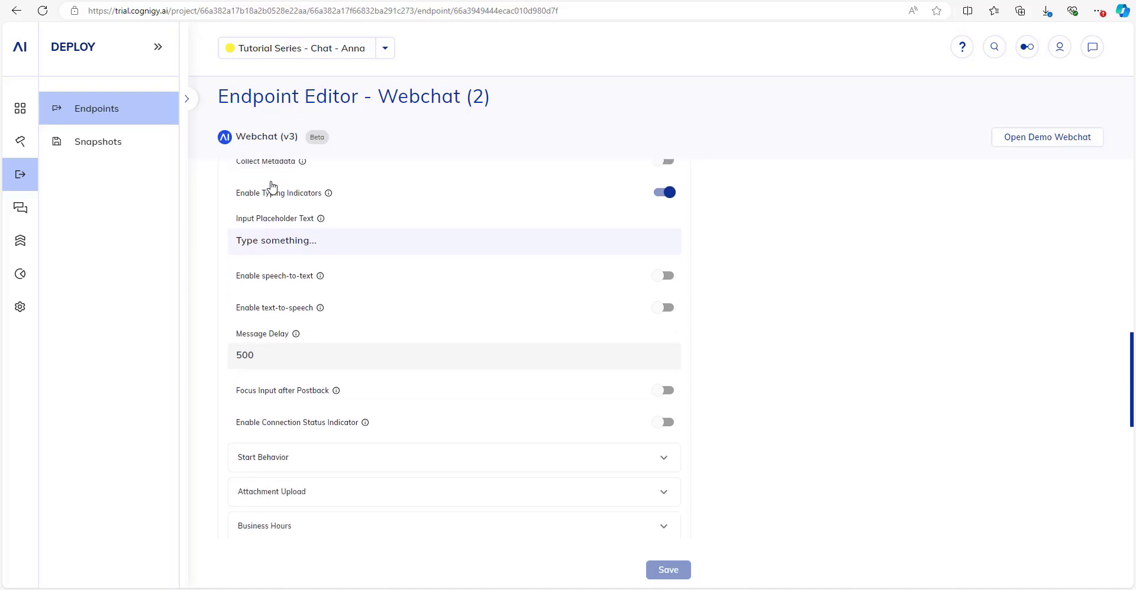
pyautogui.click(289, 391)
pyautogui.scroll(-2, 363, 344)
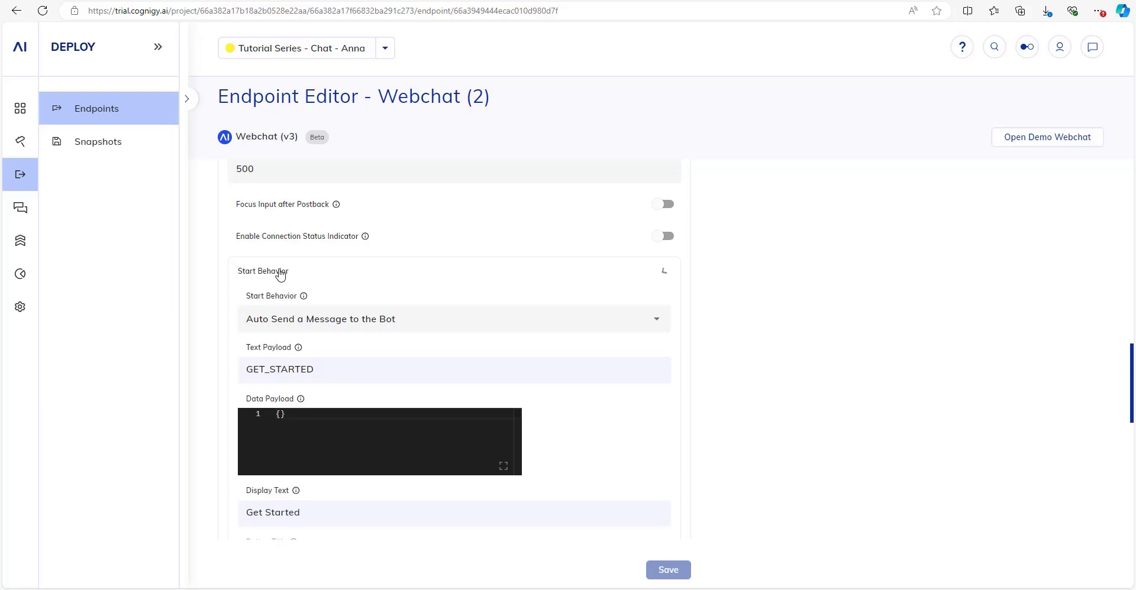
pyautogui.click(280, 274)
pyautogui.scroll(-2, 280, 274)
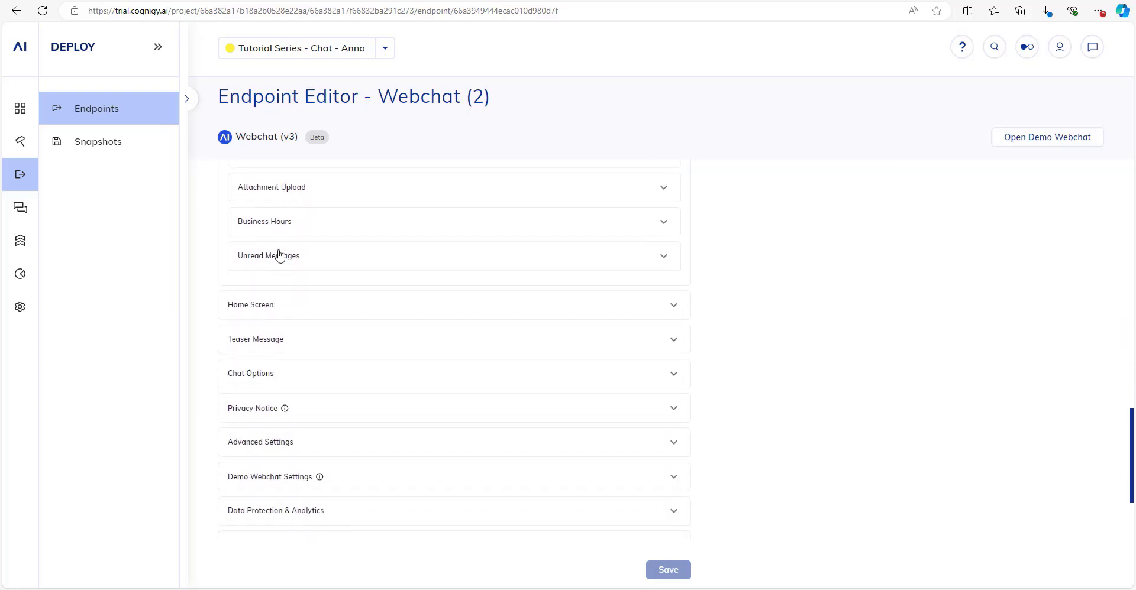
# Review Attachment Upload, keeping Azure as the file storage provider, then collapse the section.
pyautogui.click(279, 189)
pyautogui.scroll(1, 278, 194)
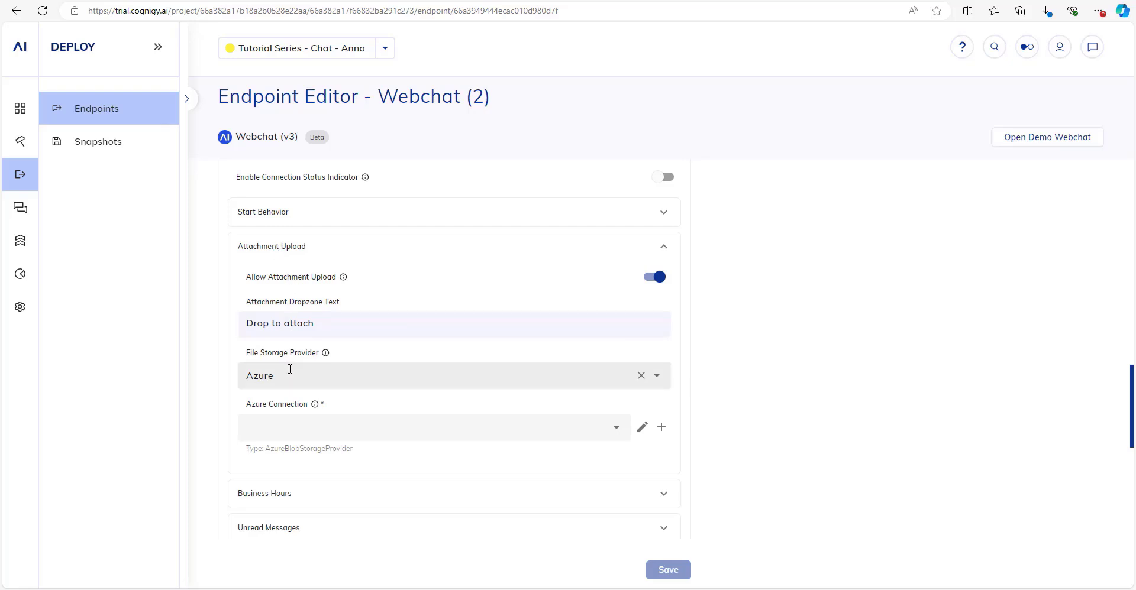
pyautogui.click(290, 369)
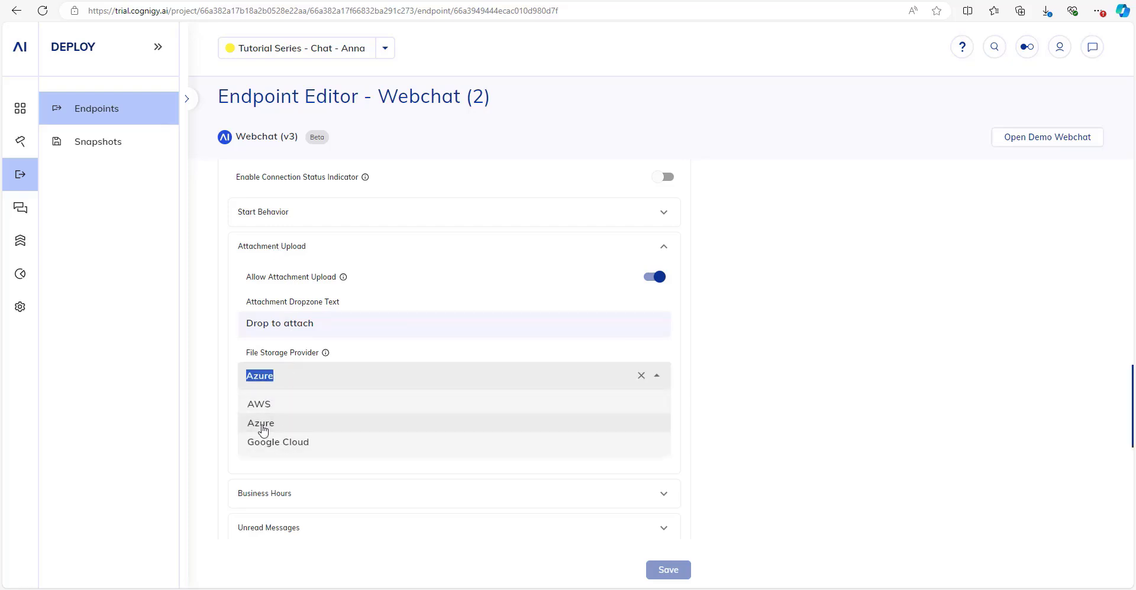
pyautogui.click(775, 343)
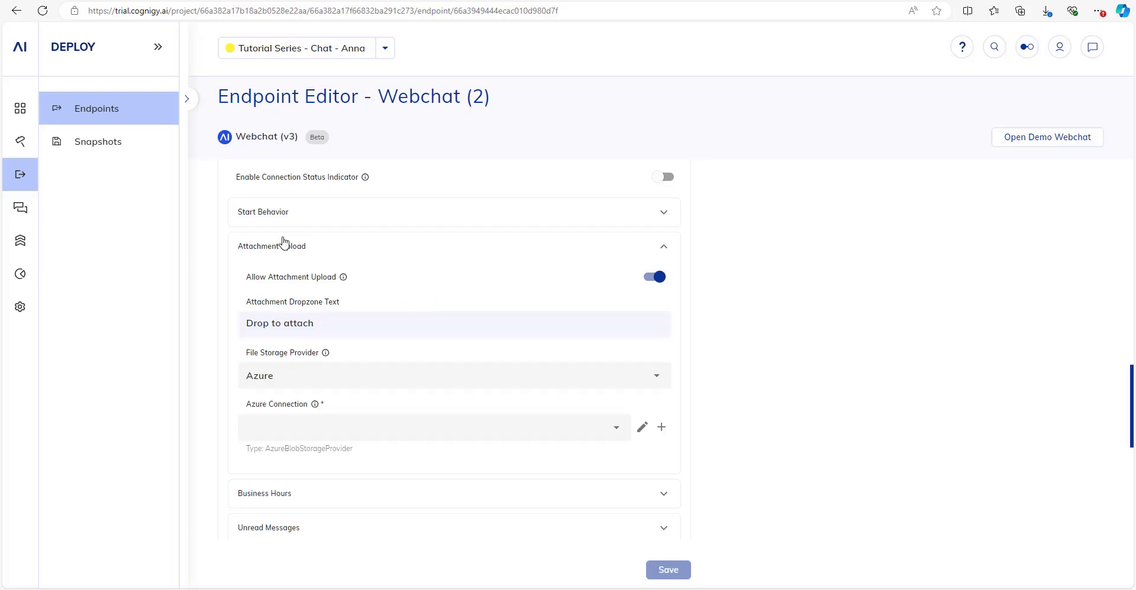
pyautogui.click(282, 244)
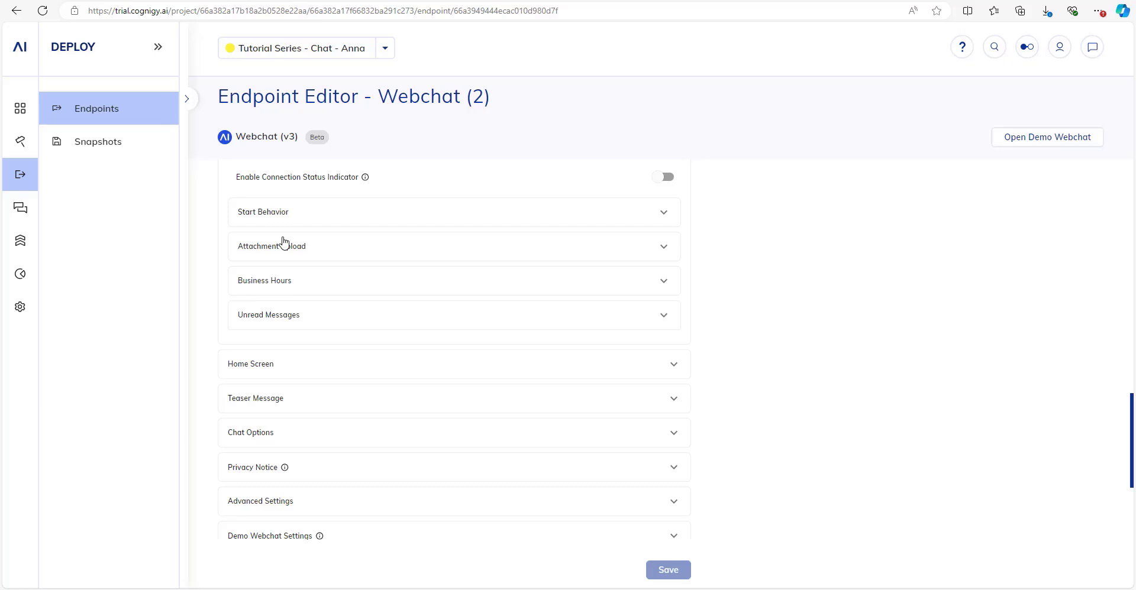
pyautogui.scroll(-2, 278, 255)
# Expand the Home Screen settings to review the Anna welcome text.
pyautogui.click(272, 247)
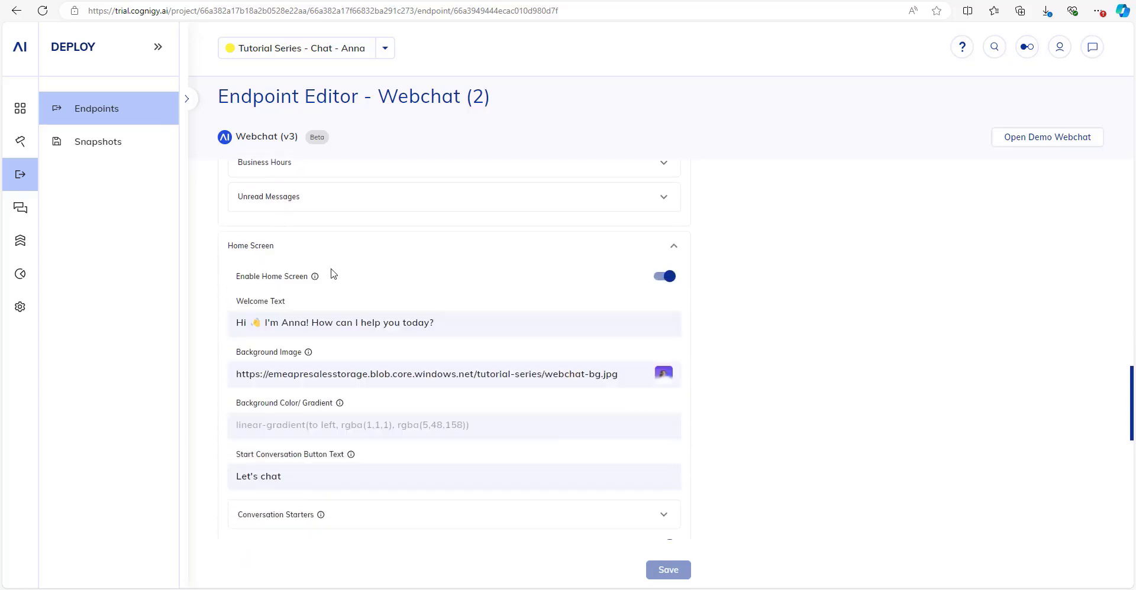
pyautogui.scroll(-1, 355, 309)
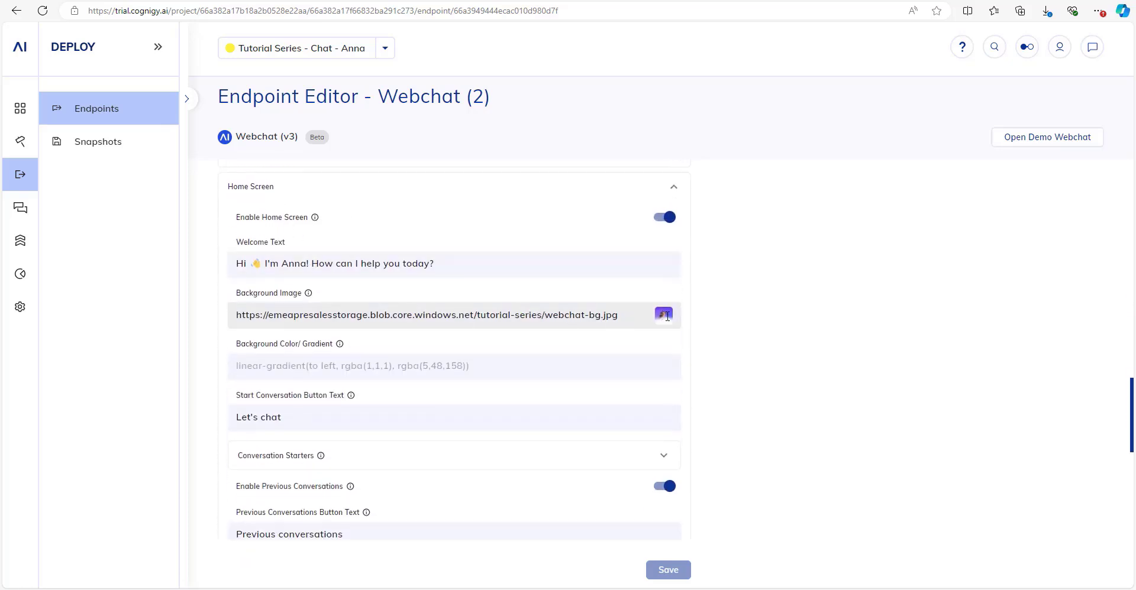
pyautogui.scroll(1, 333, 292)
pyautogui.scroll(-3, 333, 292)
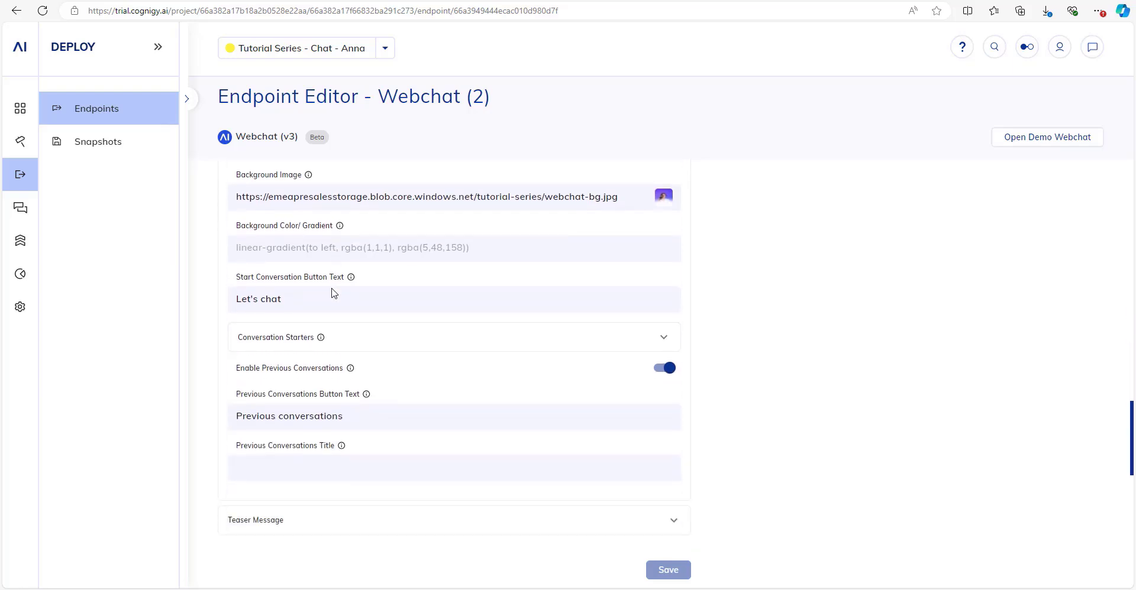
pyautogui.scroll(-1, 333, 292)
# Review the 'Submit a claim' and 'Get an invoice copy' conversation starters, then open the Demo Webchat.
pyautogui.click(350, 284)
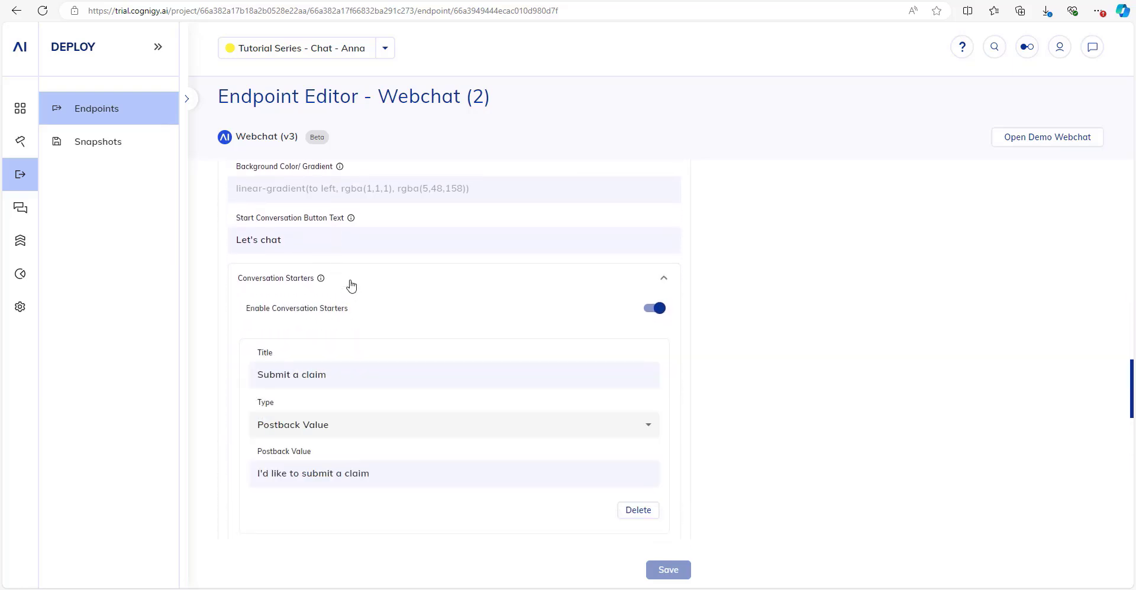
pyautogui.scroll(-1, 332, 267)
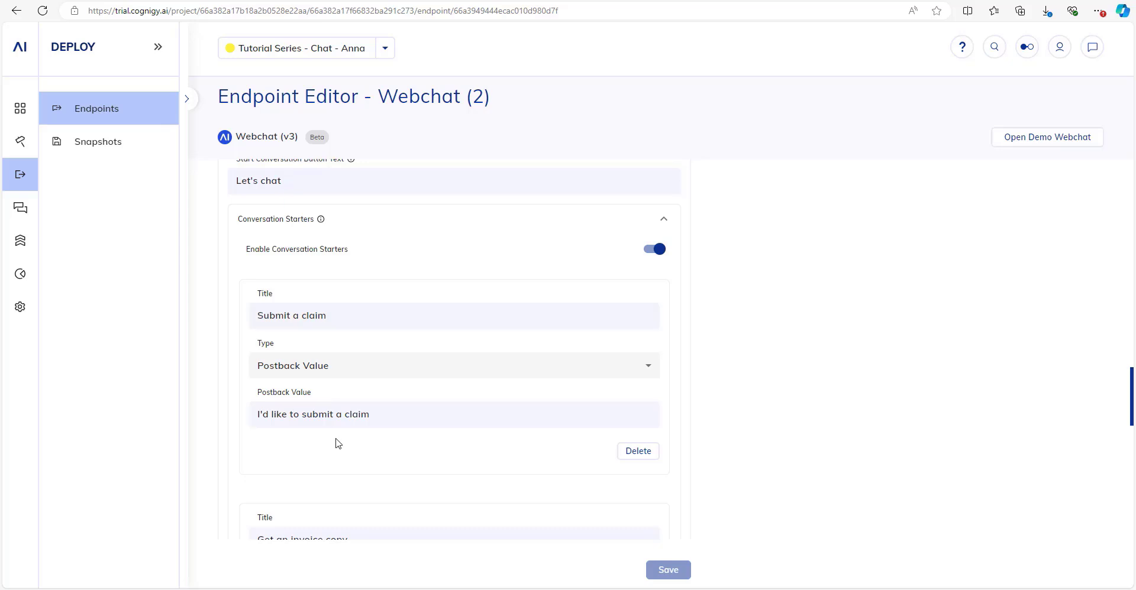
pyautogui.scroll(-2, 337, 248)
pyautogui.scroll(1, 299, 203)
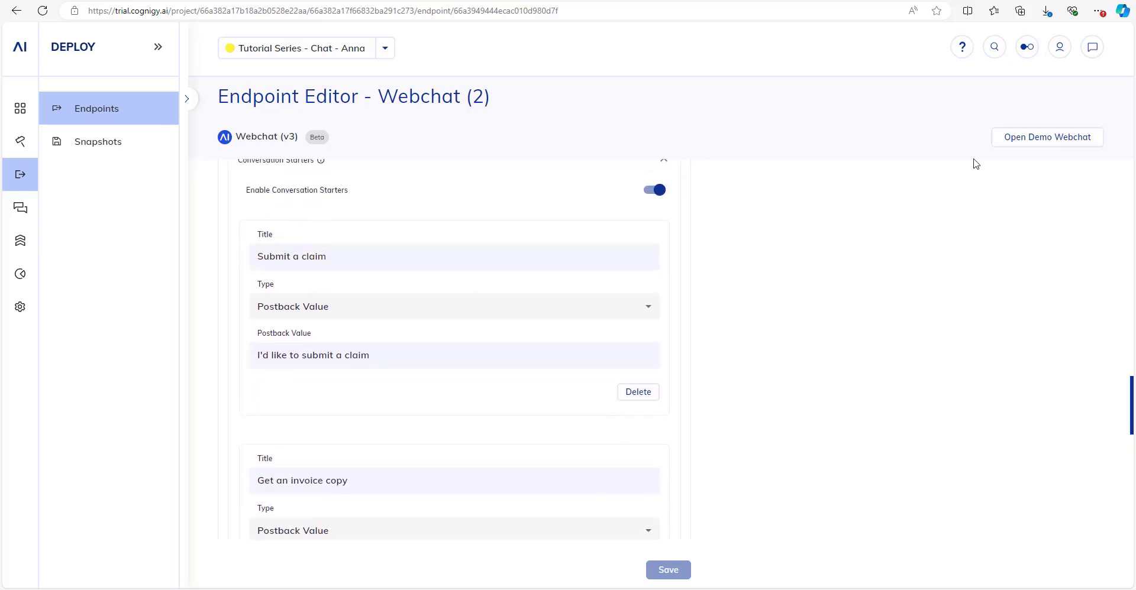
pyautogui.click(1028, 149)
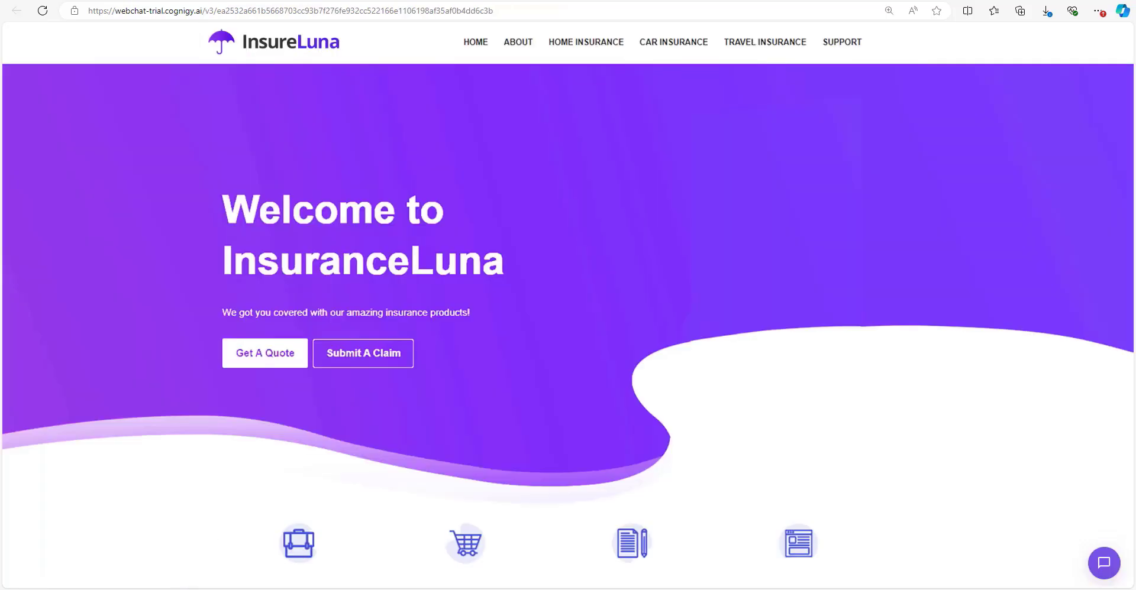
# Preview the chat home screen on the InsureLuna page, check Teaser Message, and reload the demo page.
pyautogui.click(1111, 560)
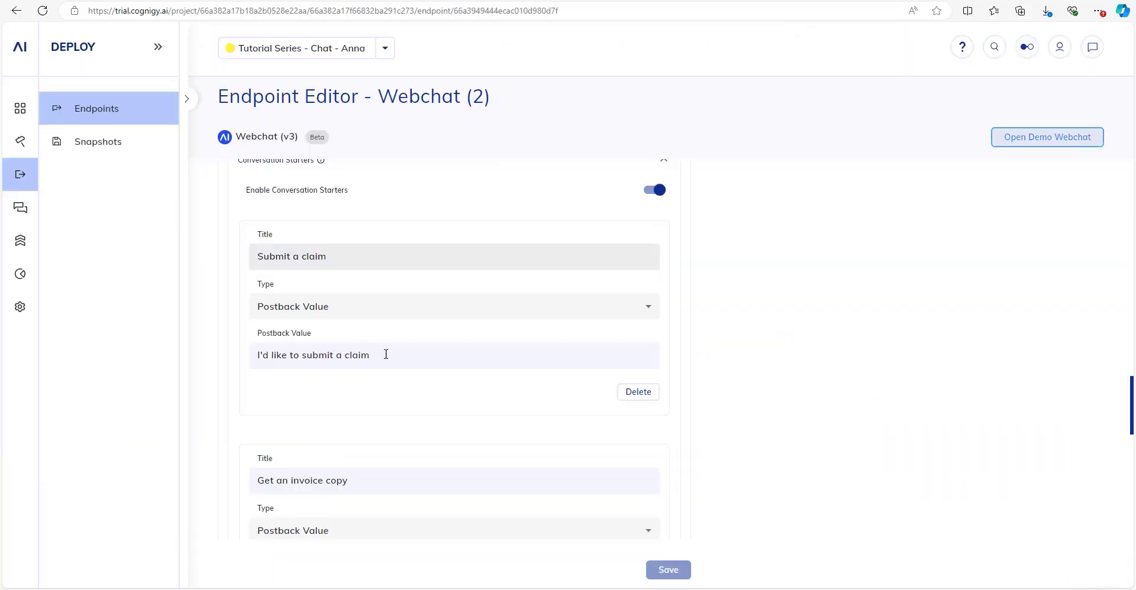
pyautogui.scroll(-8, 386, 355)
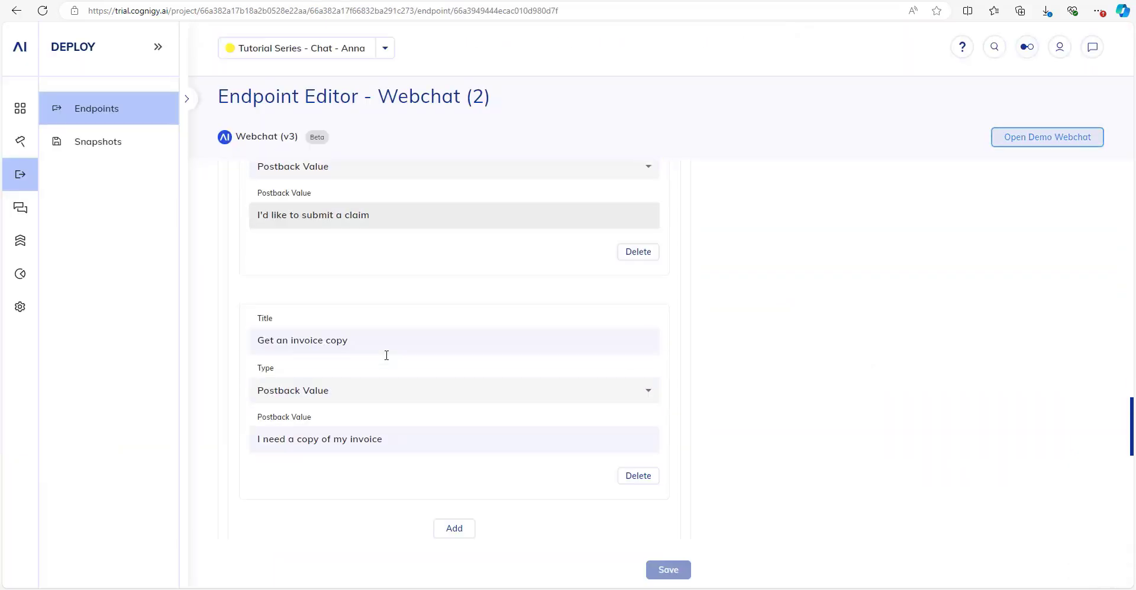
pyautogui.scroll(-3, 378, 332)
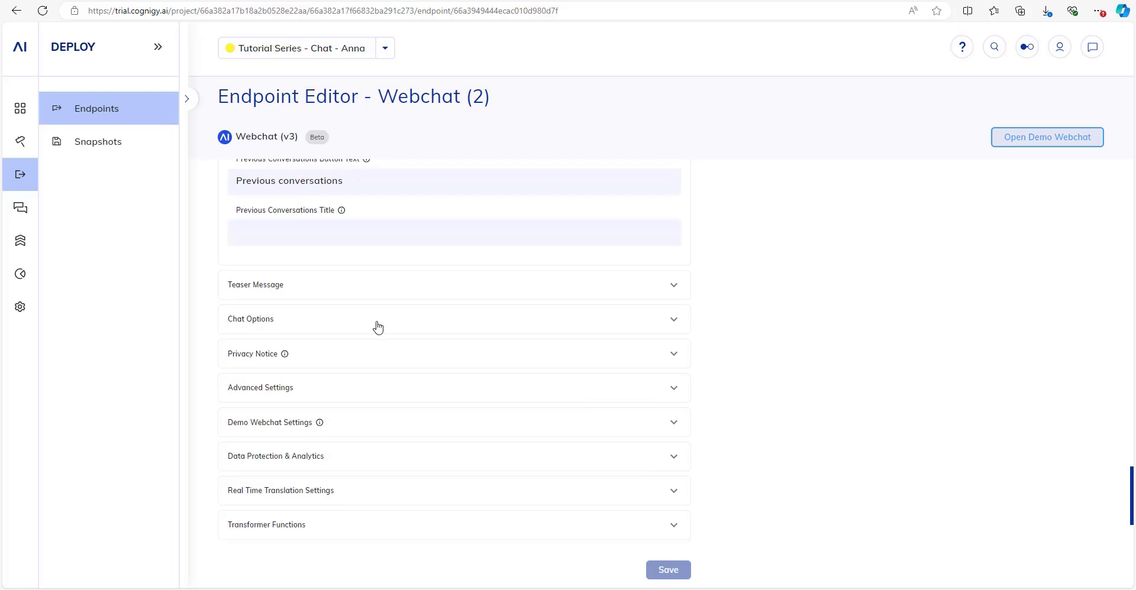
pyautogui.click(262, 239)
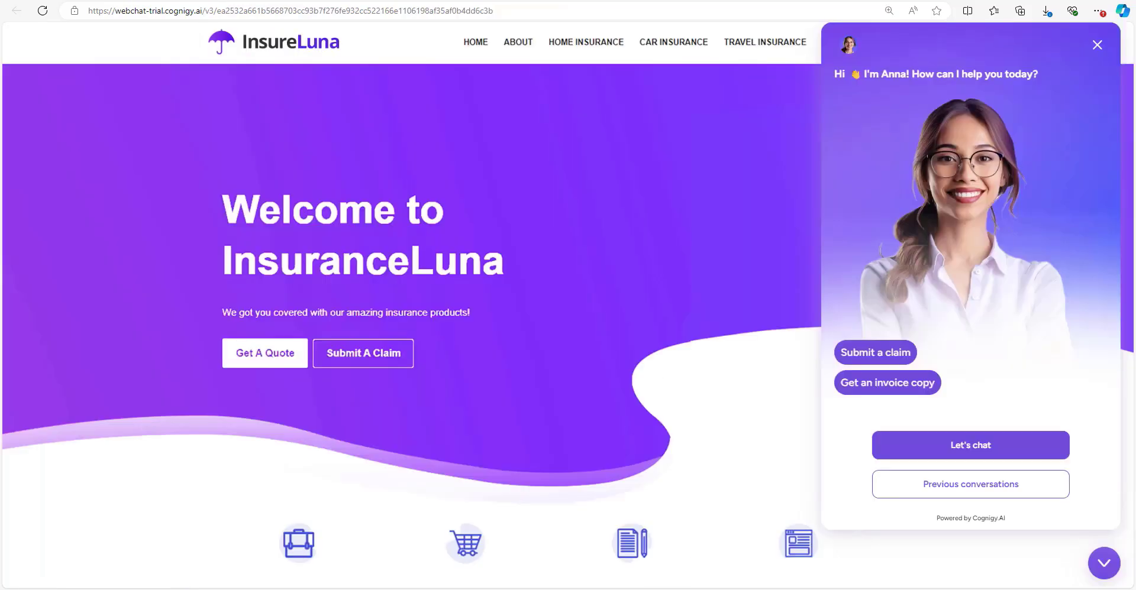
pyautogui.click(43, 11)
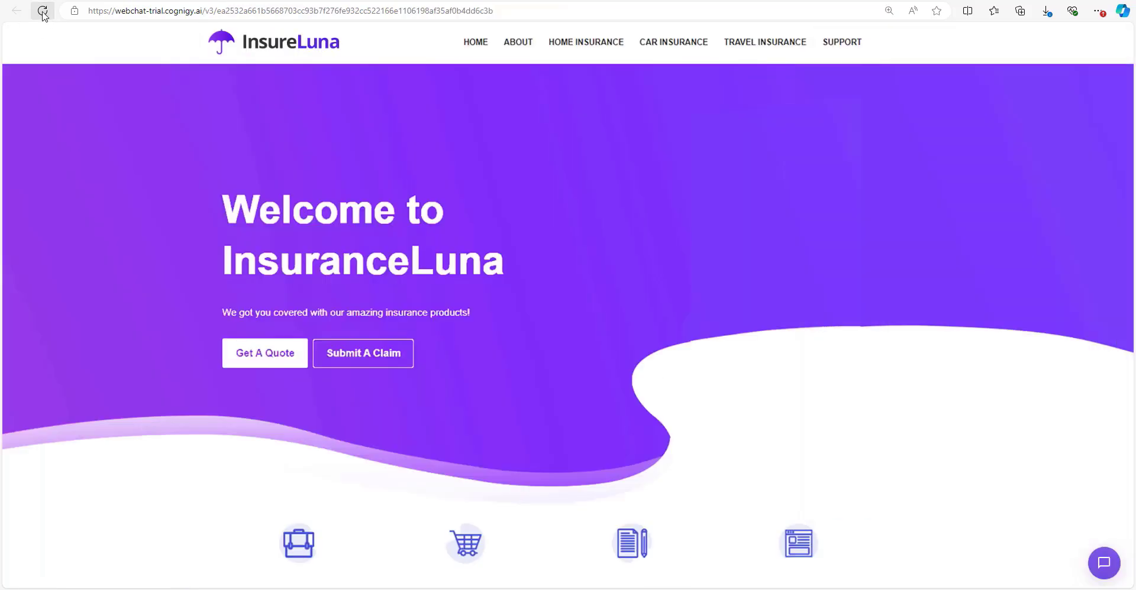
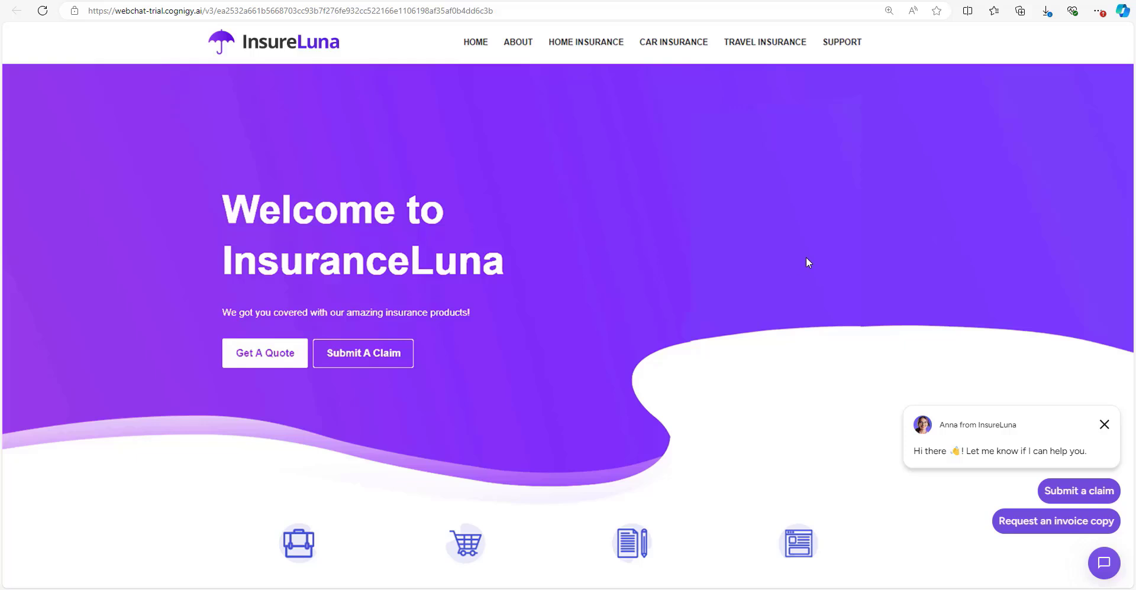
# Return to the Webchat (2) endpoint editor and bring its Teaser Message settings into view.
pyautogui.click(187, 0)
pyautogui.scroll(2, 362, 384)
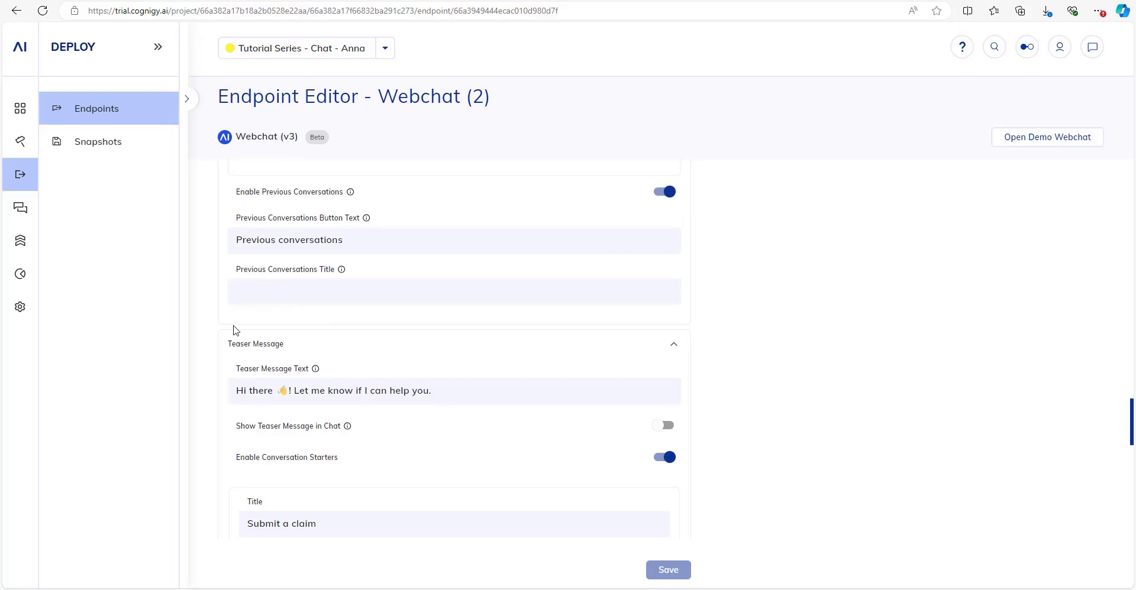
# Collapse Teaser Message and briefly review the Chat Options and Conversation Rating settings without edits.
pyautogui.click(296, 346)
pyautogui.scroll(-2, 276, 349)
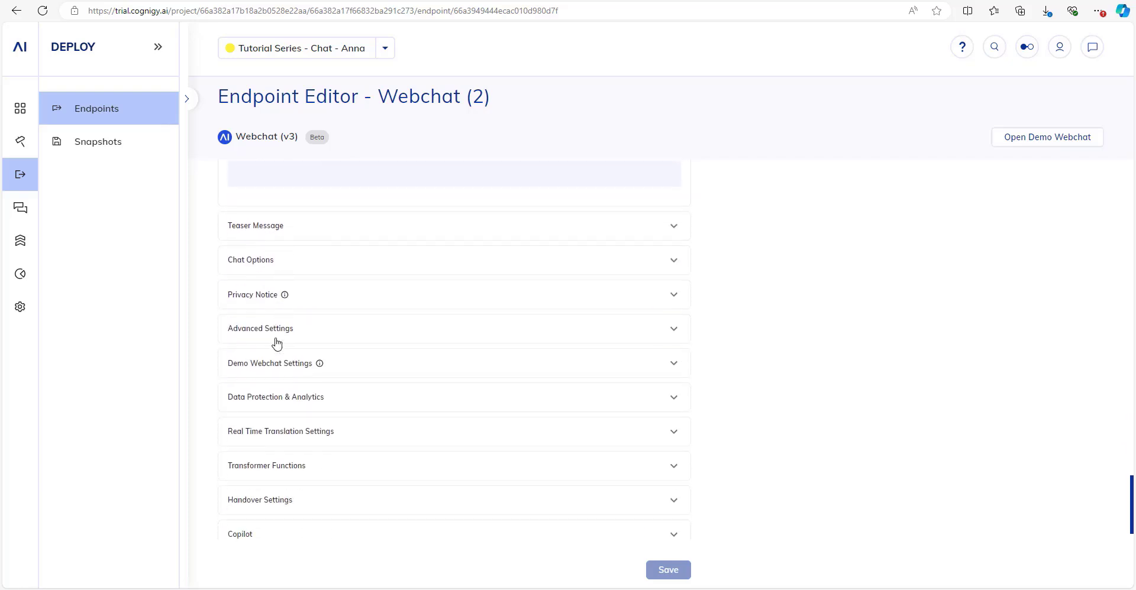
pyautogui.click(254, 259)
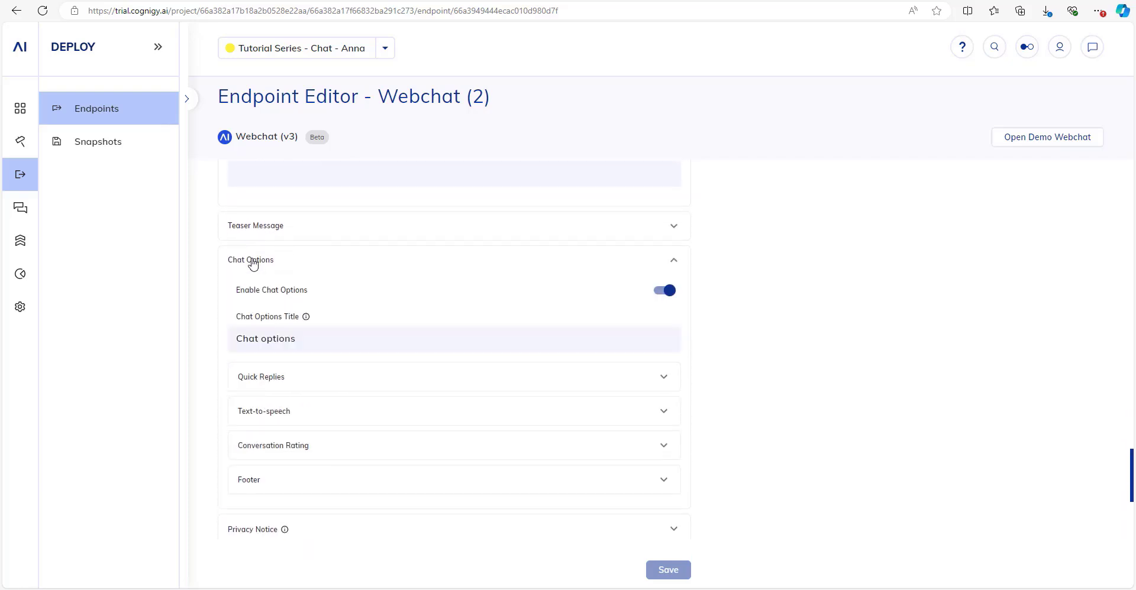
pyautogui.click(325, 446)
pyautogui.click(310, 448)
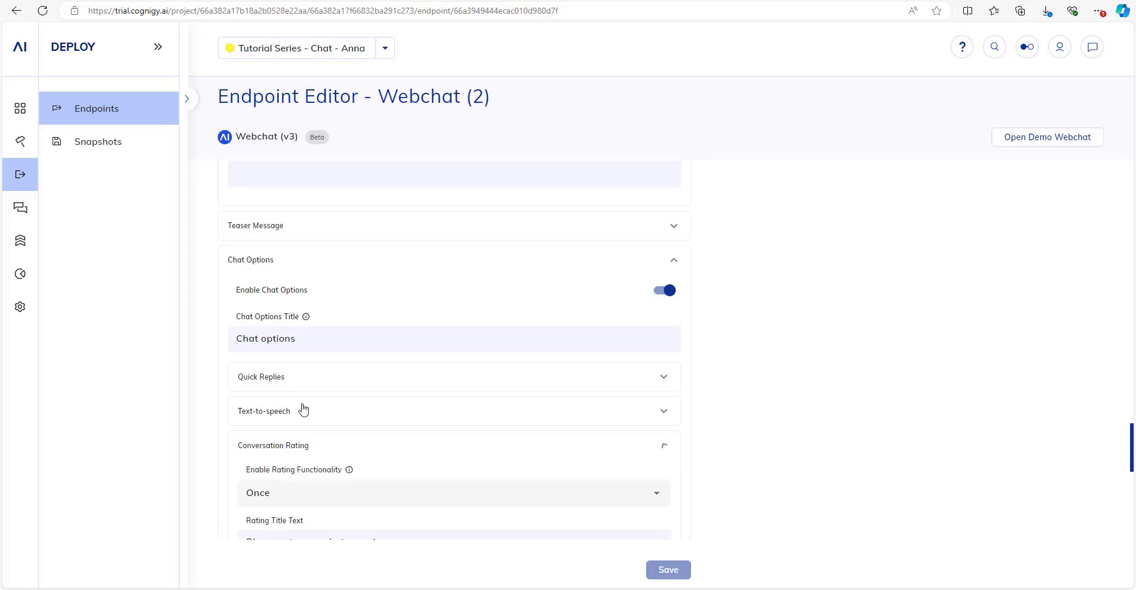
pyautogui.click(240, 260)
pyautogui.scroll(1, 441, 259)
pyautogui.scroll(-1, 442, 259)
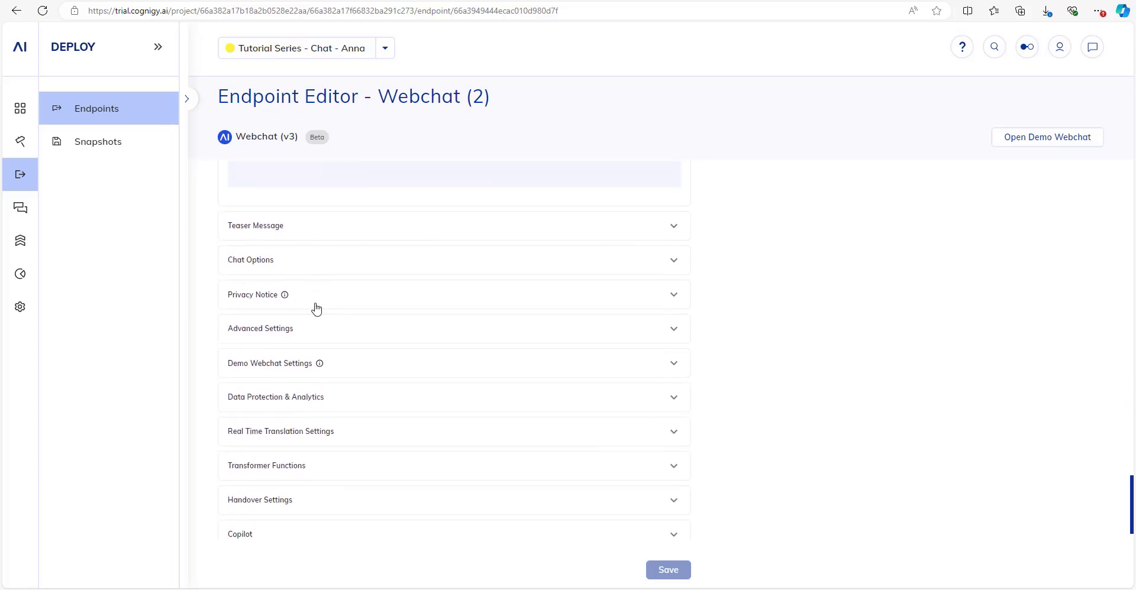
pyautogui.scroll(1, 268, 345)
# Glance at the Privacy Notice settings, then collapse Webchat Layout and return to the top.
pyautogui.click(266, 354)
pyautogui.click(253, 359)
pyautogui.scroll(-1, 256, 360)
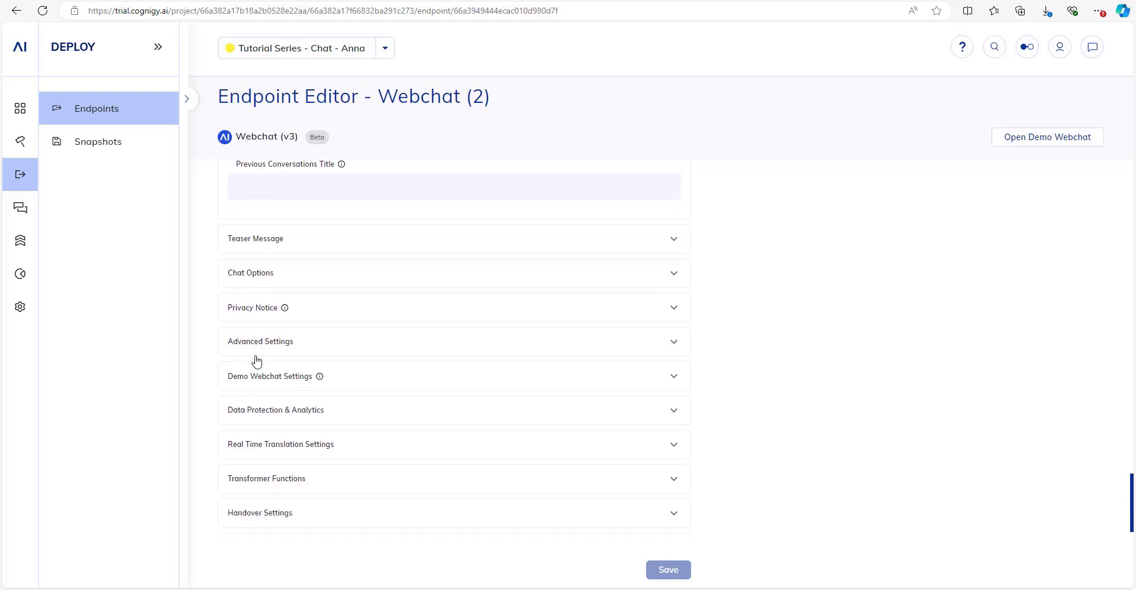
pyautogui.scroll(1, 256, 361)
pyautogui.scroll(-2, 257, 362)
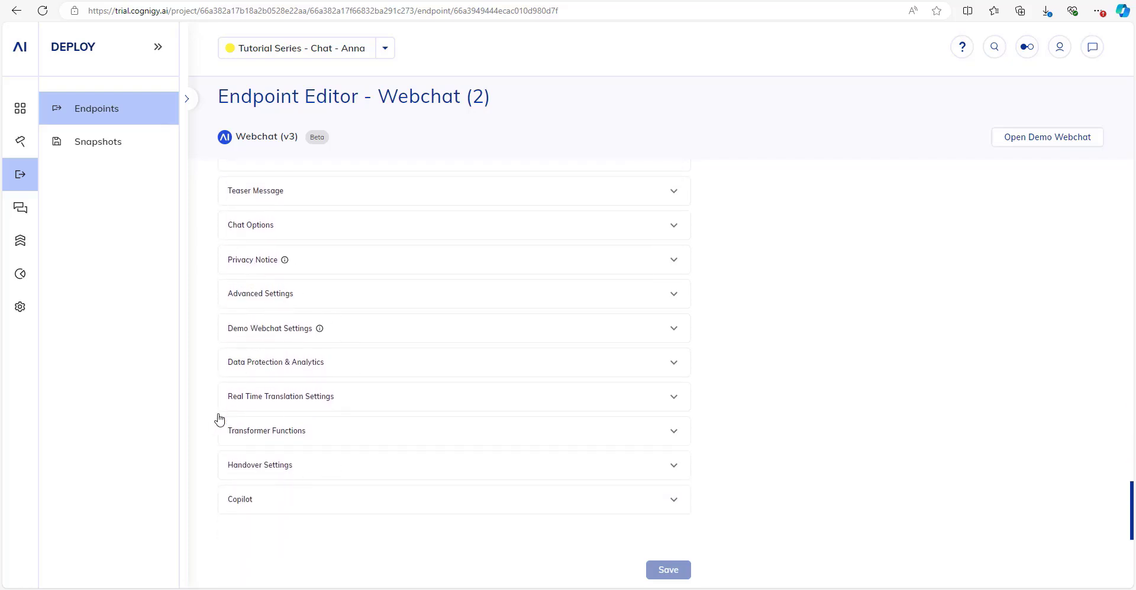
pyautogui.scroll(3, 352, 451)
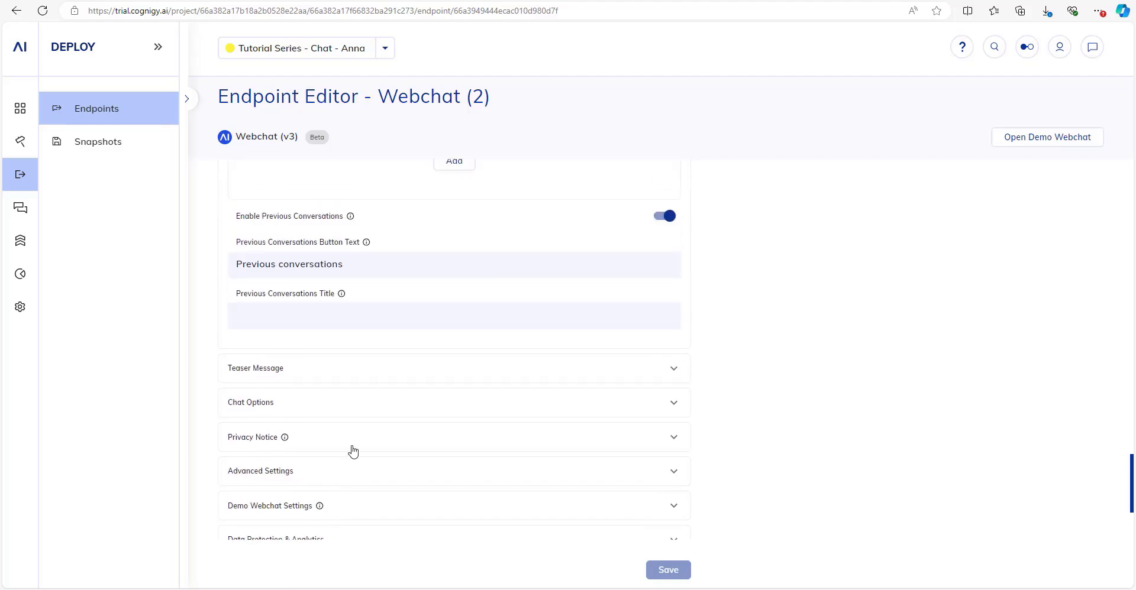
pyautogui.scroll(12, 353, 451)
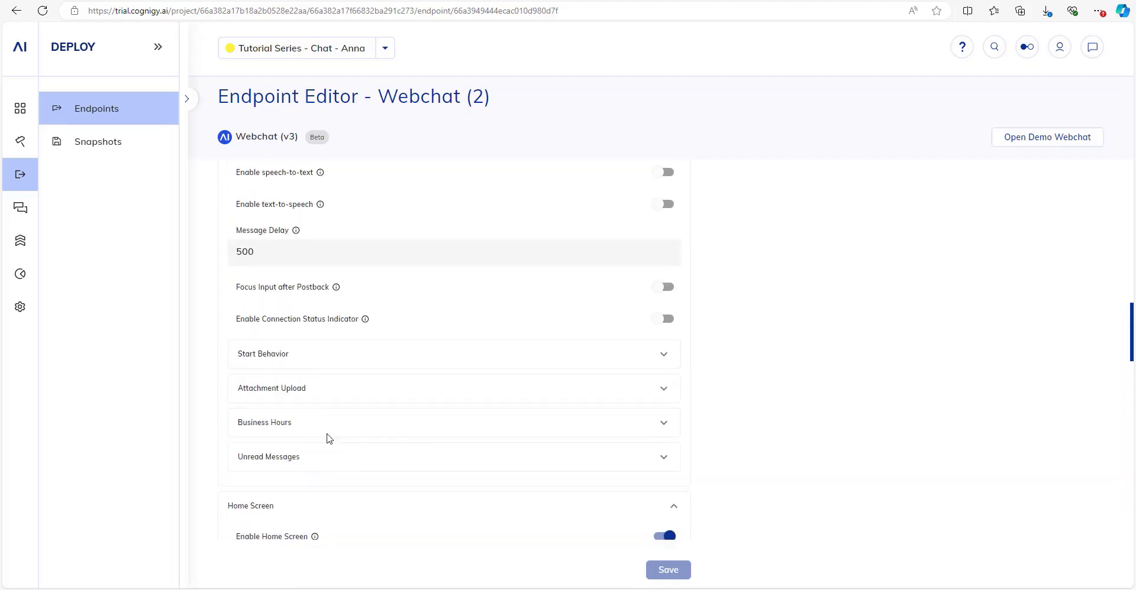
pyautogui.scroll(5, 242, 381)
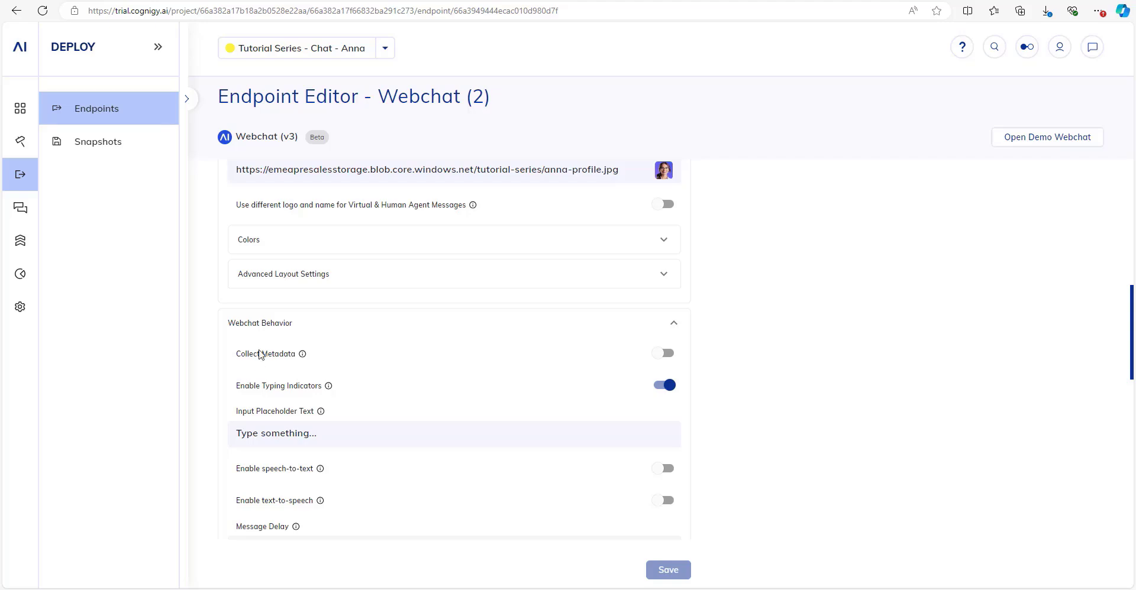
pyautogui.scroll(6, 259, 355)
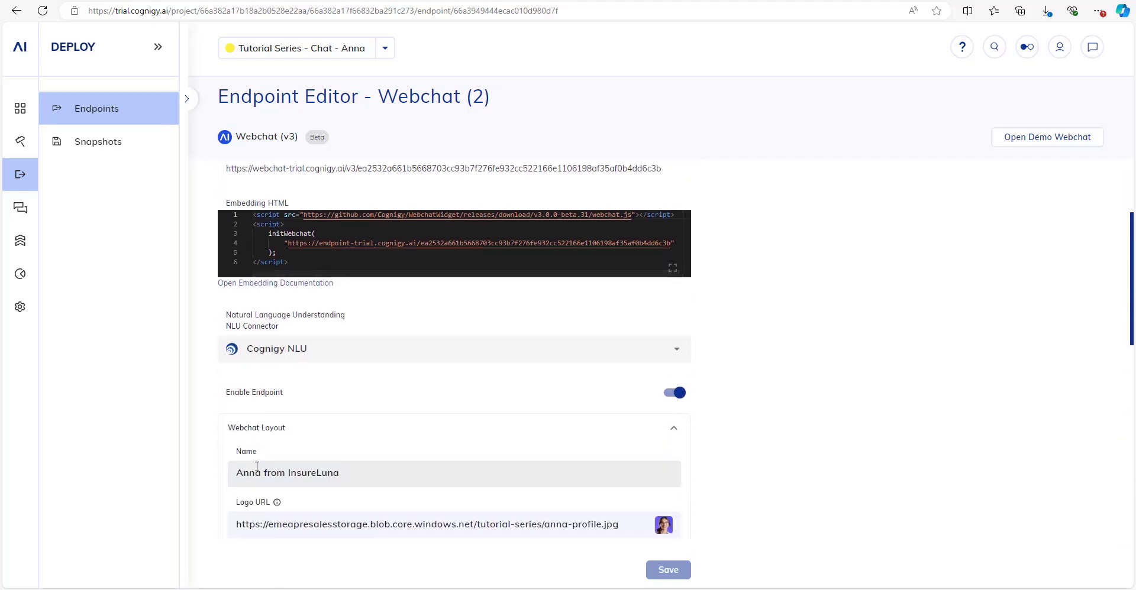
pyautogui.click(260, 430)
pyautogui.scroll(1, 260, 433)
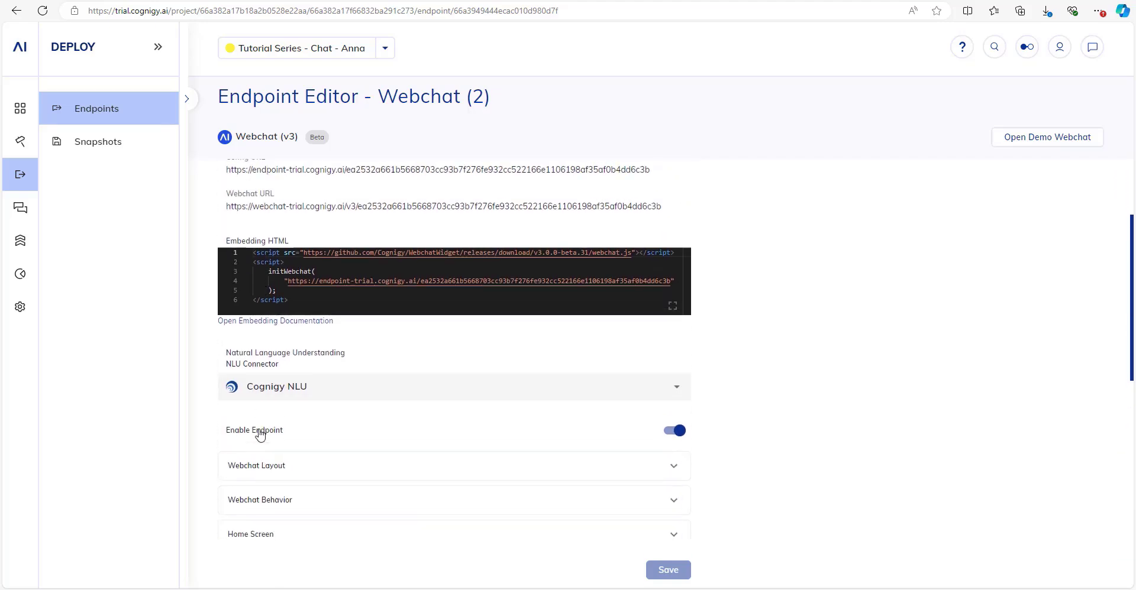
pyautogui.scroll(2, 259, 434)
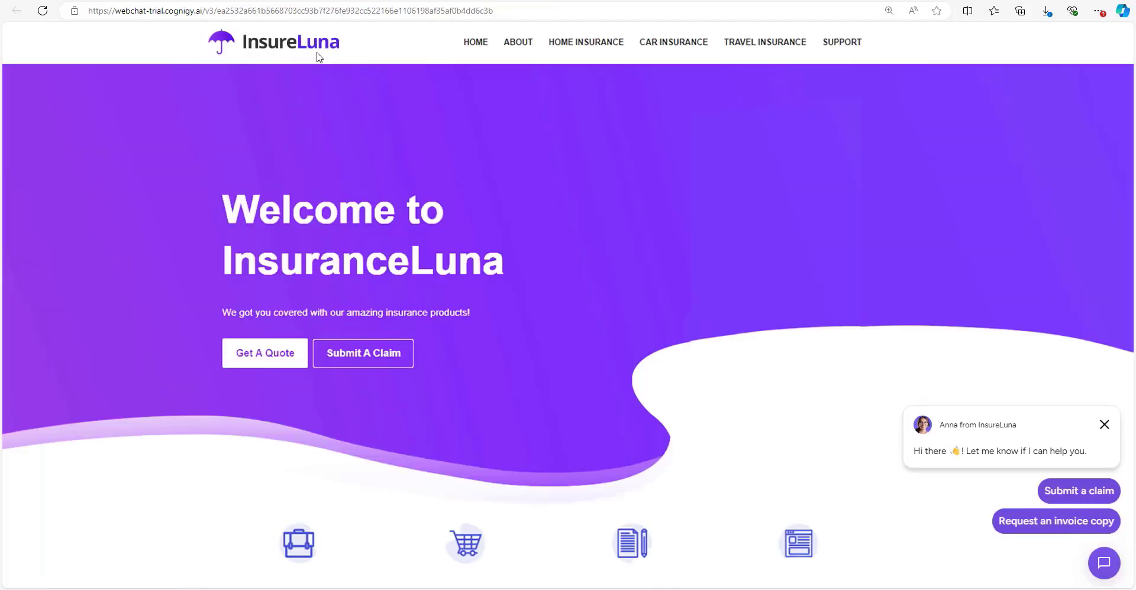
# In the chat, ask 'Is my child seat also insured?' and then request an invoice copy.
pyautogui.click(1067, 450)
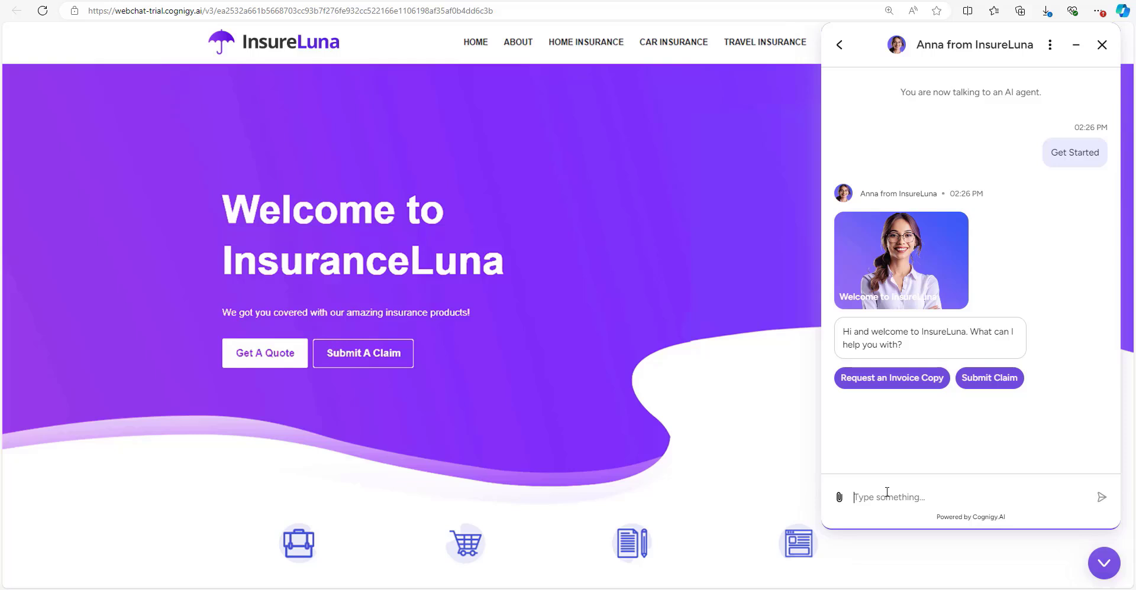
pyautogui.write('Is my child seat also insured?')
pyautogui.press('Return')
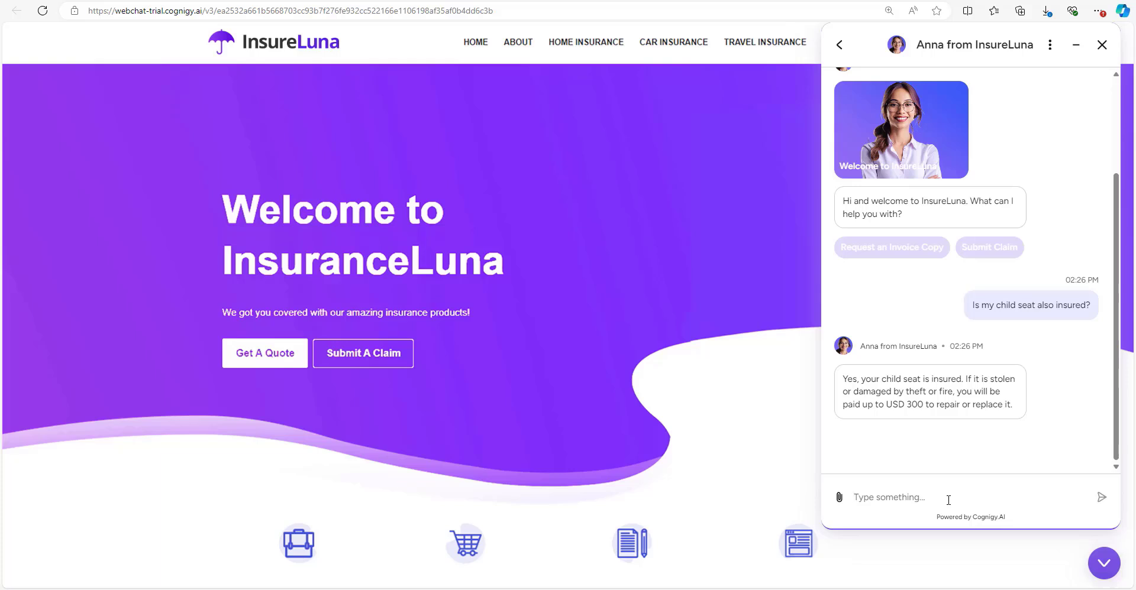
pyautogui.write('Ok, I need a copy of my invoice please')
pyautogui.press('Return')
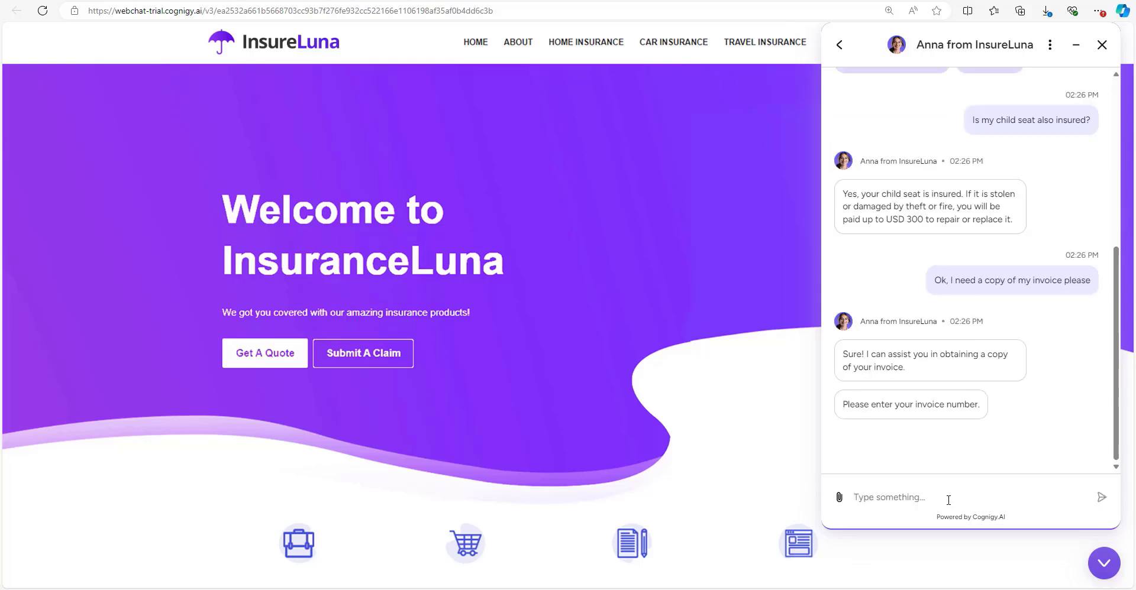
# Ask 'Is that the one with 2024?', then send the invoice number and an email address.
pyautogui.write('sure that is')
pyautogui.hotkey('ctrl', 'a')
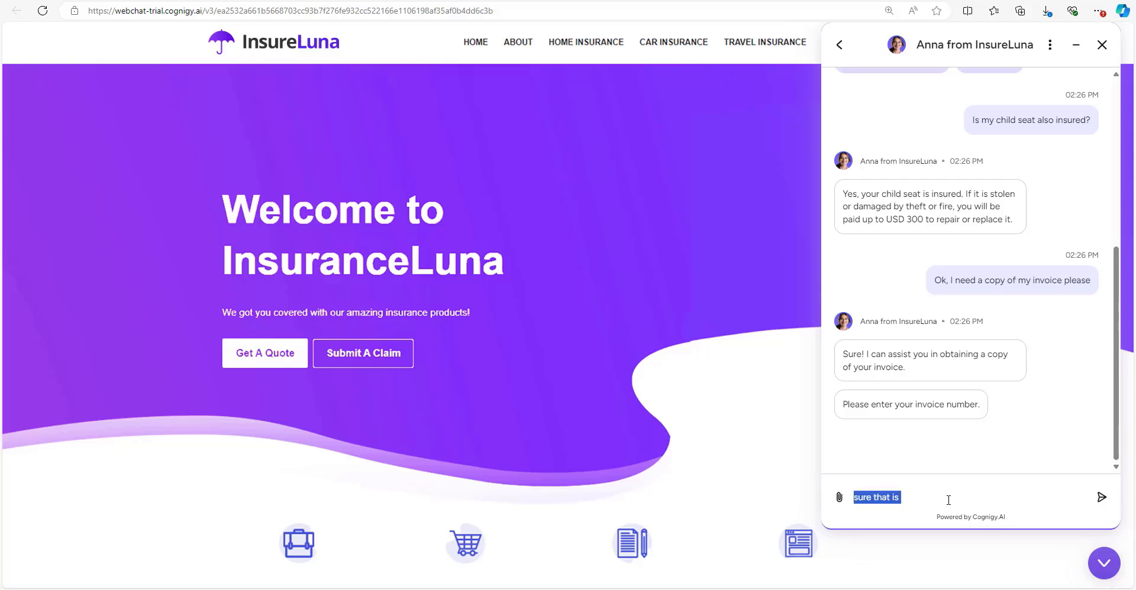
pyautogui.write('Is')
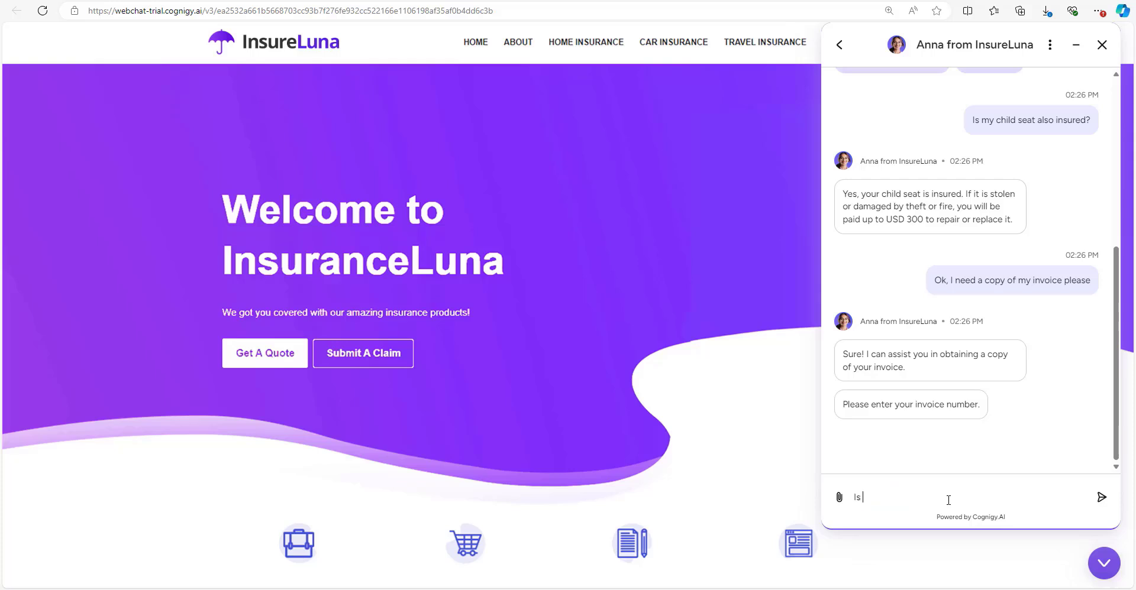
pyautogui.write(' that the one with 2024?')
pyautogui.press('Return')
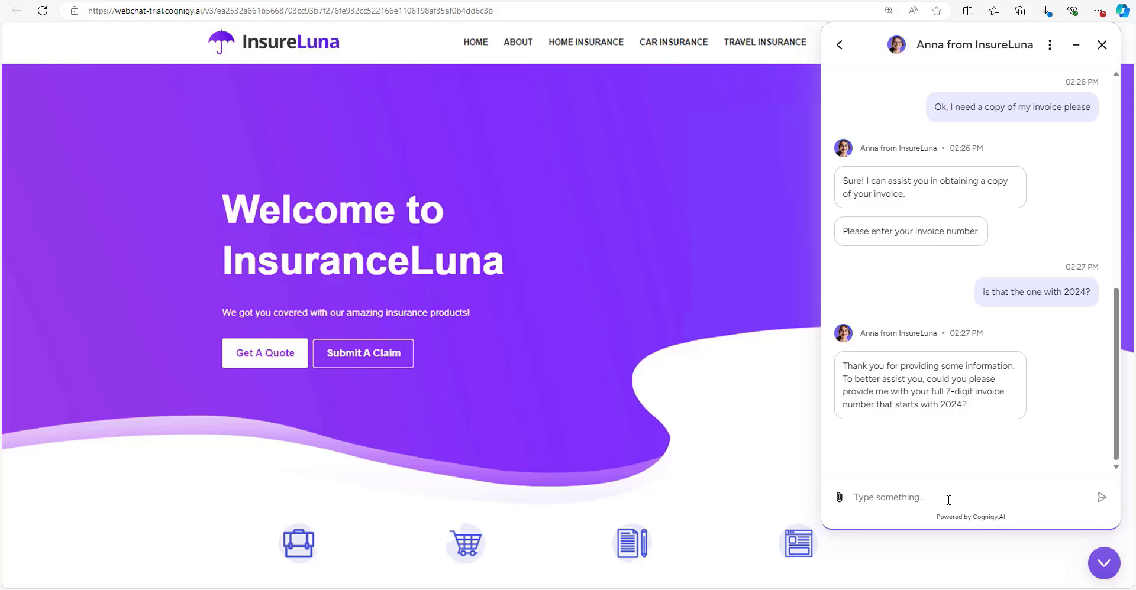
pyautogui.write('great, 2024123')
pyautogui.press('Return')
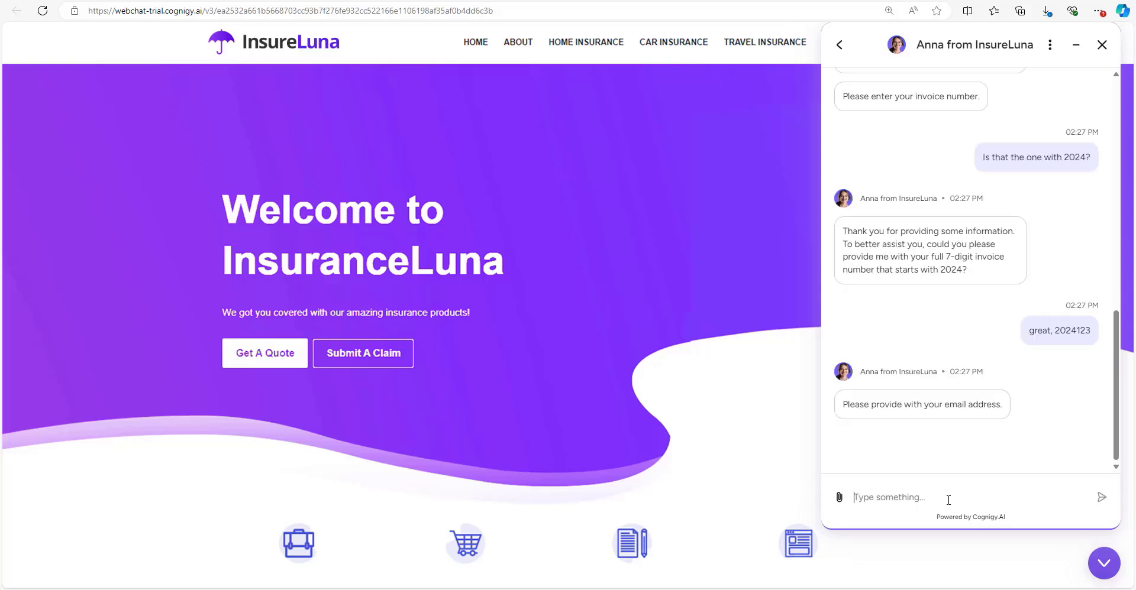
pyautogui.press('Return')
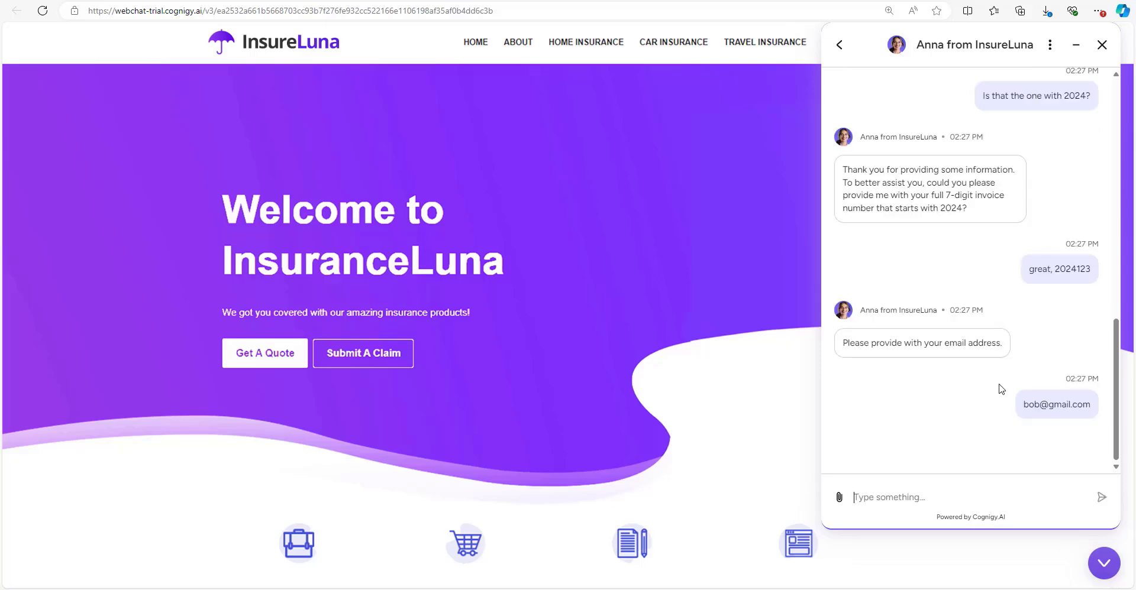
# Review the conversation and go back to the chat home screen.
pyautogui.scroll(5, 952, 355)
pyautogui.scroll(4, 943, 283)
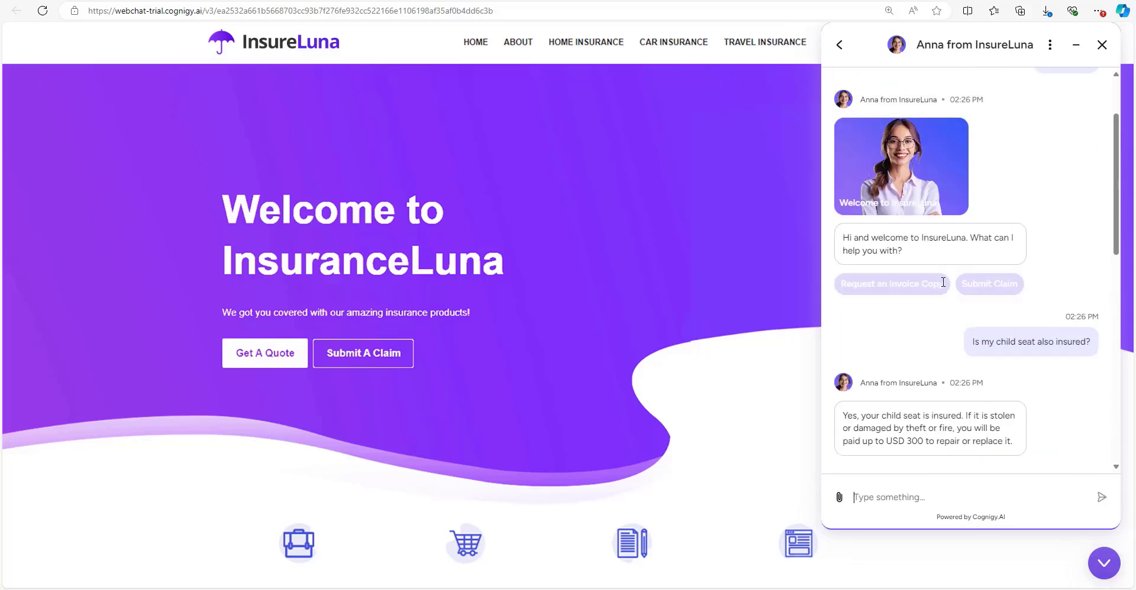
pyautogui.scroll(-2, 953, 178)
pyautogui.scroll(-5, 957, 189)
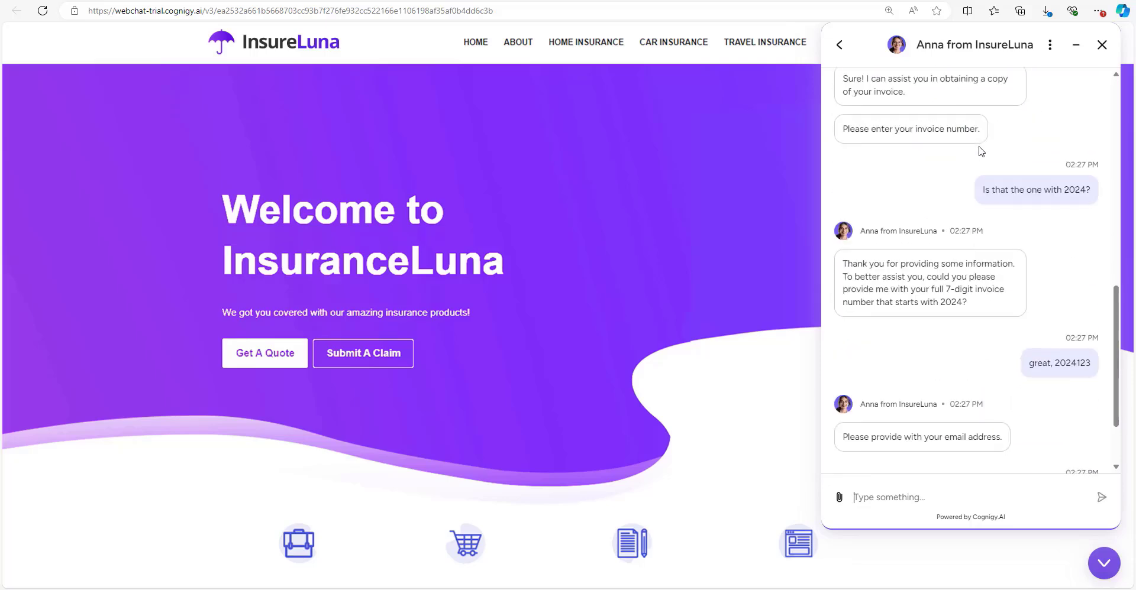
pyautogui.scroll(10, 923, 178)
pyautogui.click(839, 45)
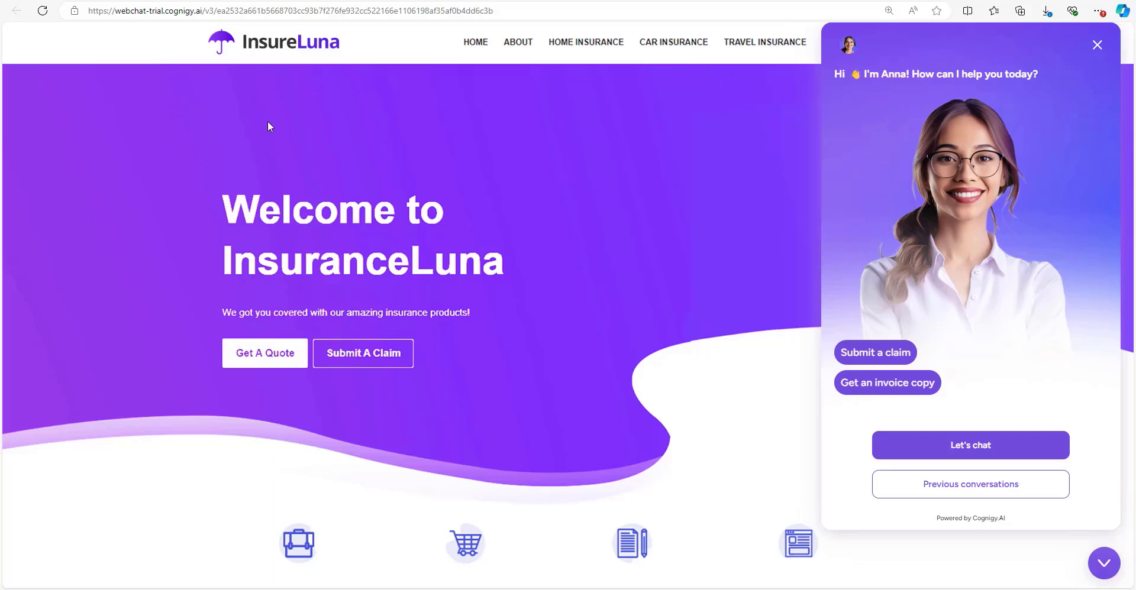
# Back in the endpoint editor, expand the Webchat Layout and Demo Webchat Settings sections.
pyautogui.hotkey('ctrl', 'shift', 'Tab')
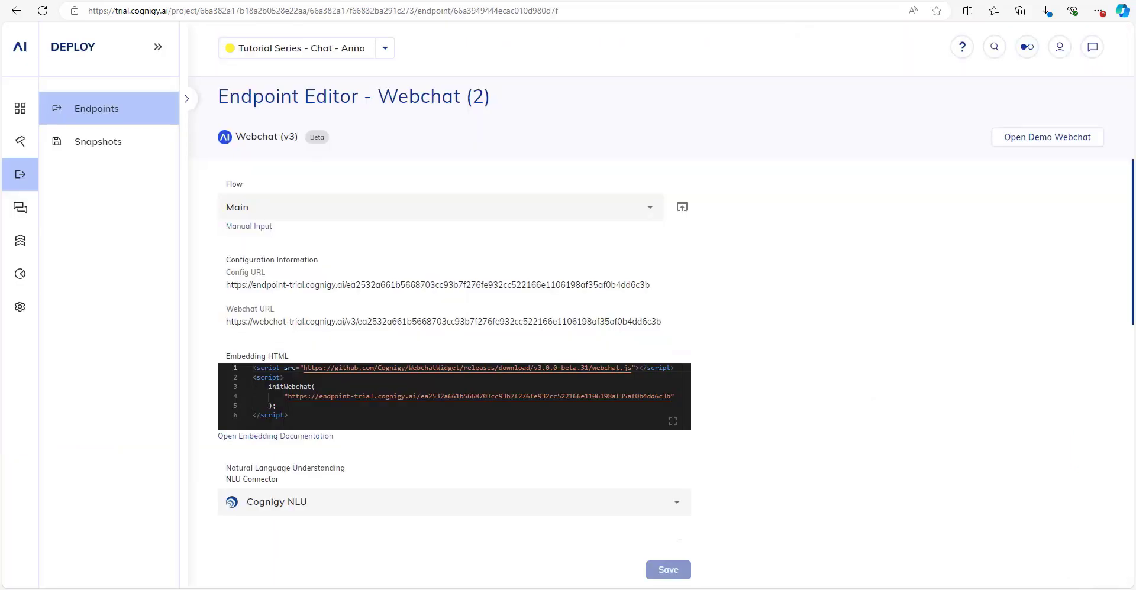
pyautogui.scroll(-6, 335, 373)
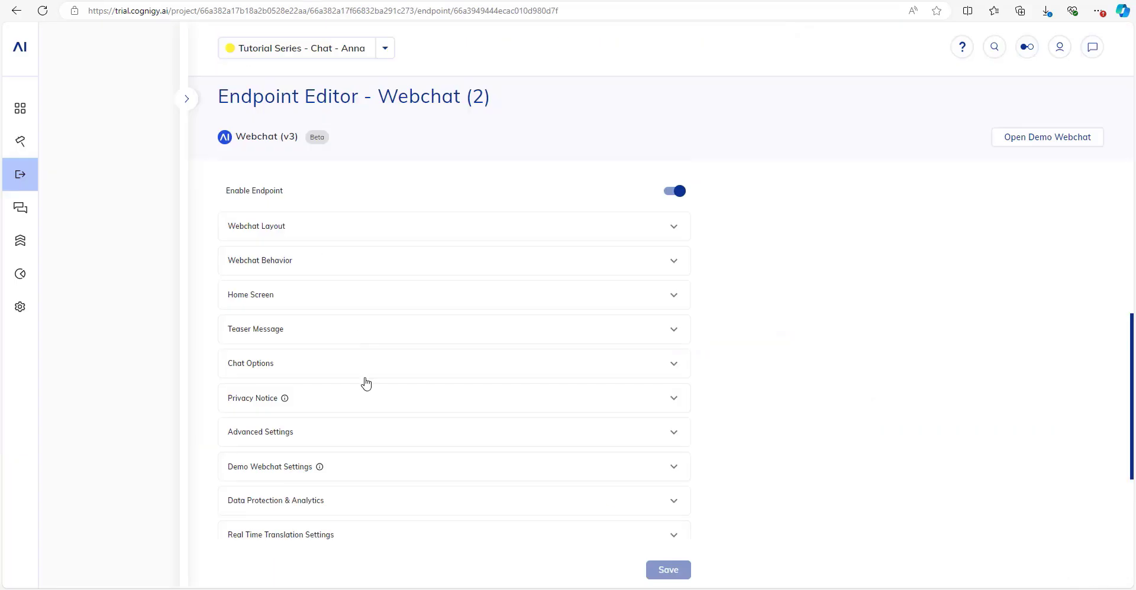
pyautogui.click(276, 228)
pyautogui.scroll(-5, 276, 233)
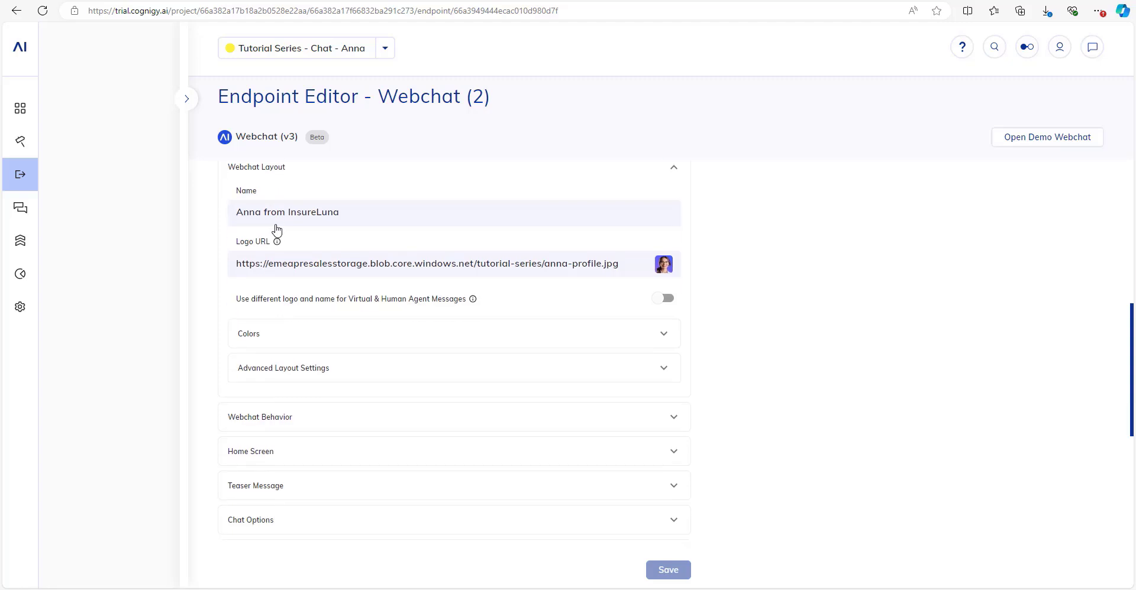
pyautogui.scroll(-1, 278, 245)
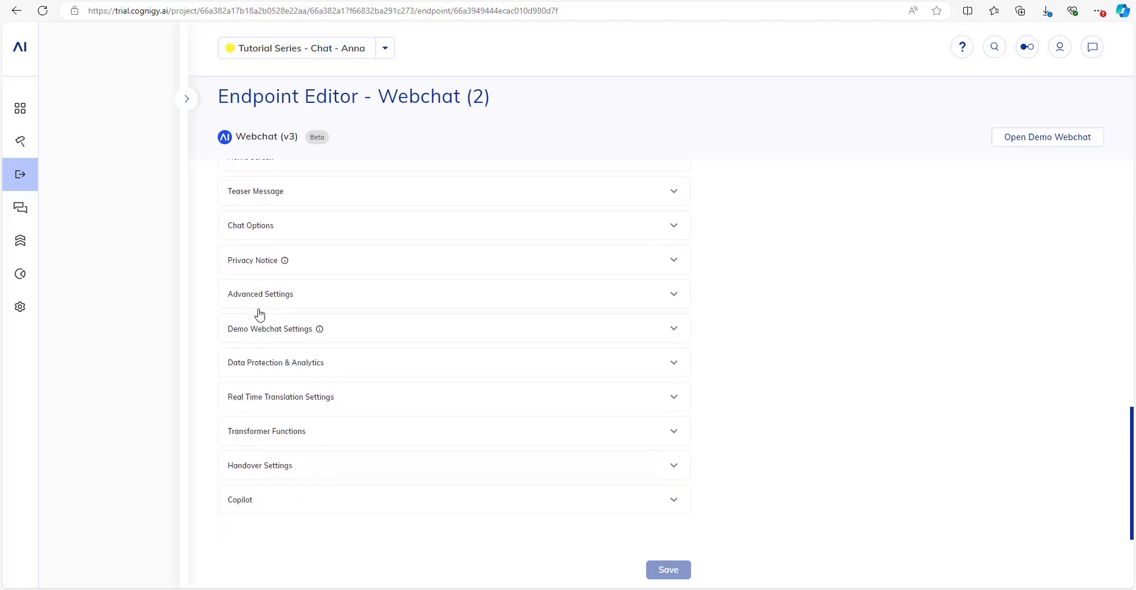
pyautogui.click(261, 331)
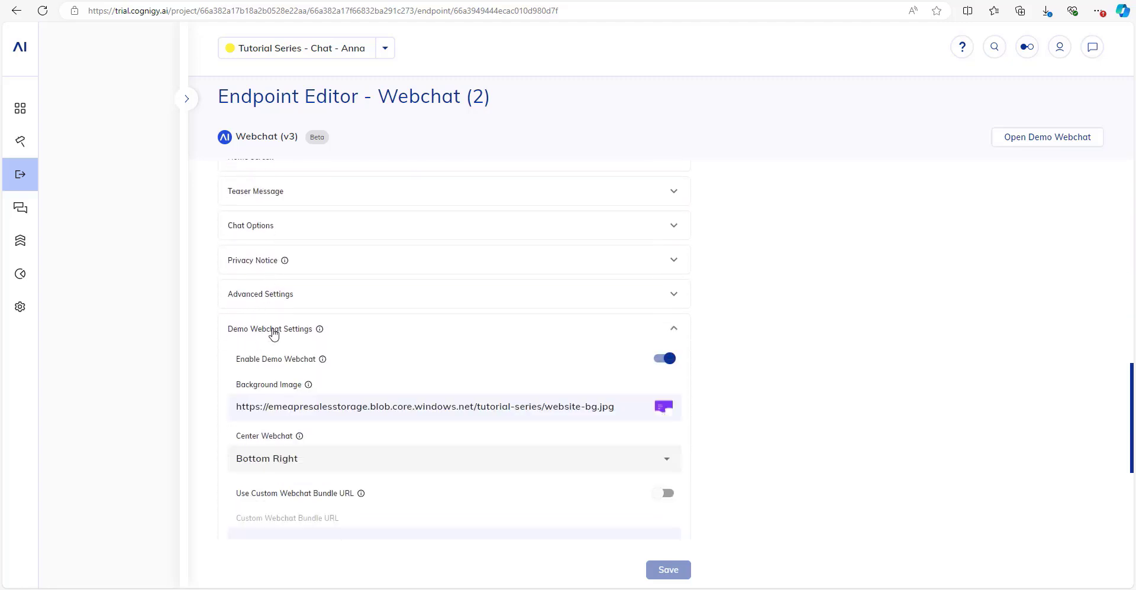
pyautogui.scroll(-1, 271, 332)
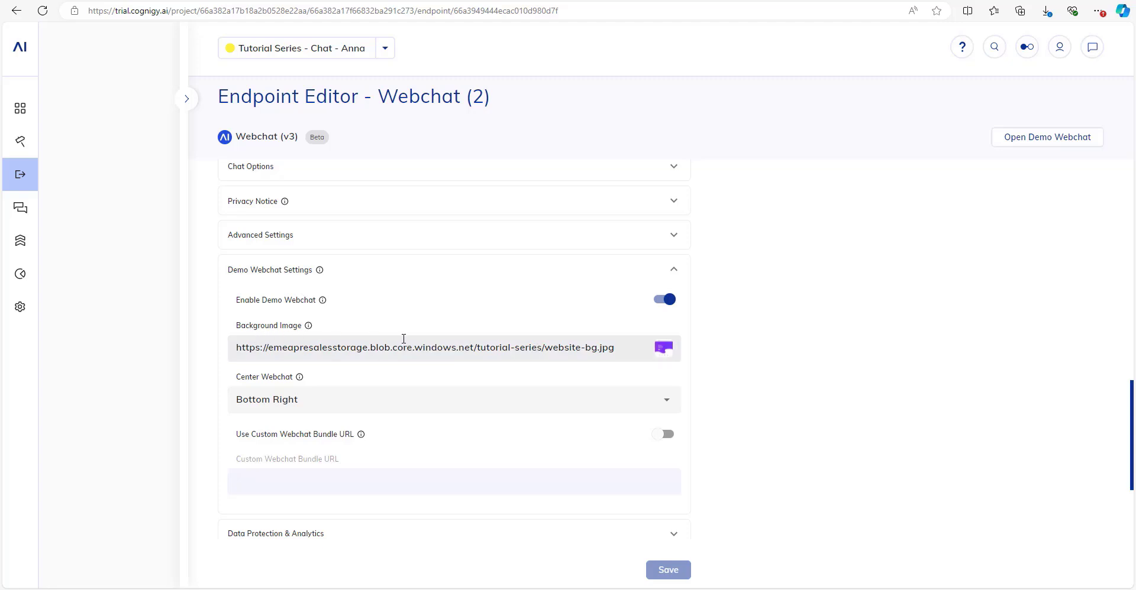
# Keep the demo webchat position at Bottom Right and reset the page zoom to 100%.
pyautogui.moveTo(529, 347); pyautogui.dragTo(636, 352)
pyautogui.click(811, 383)
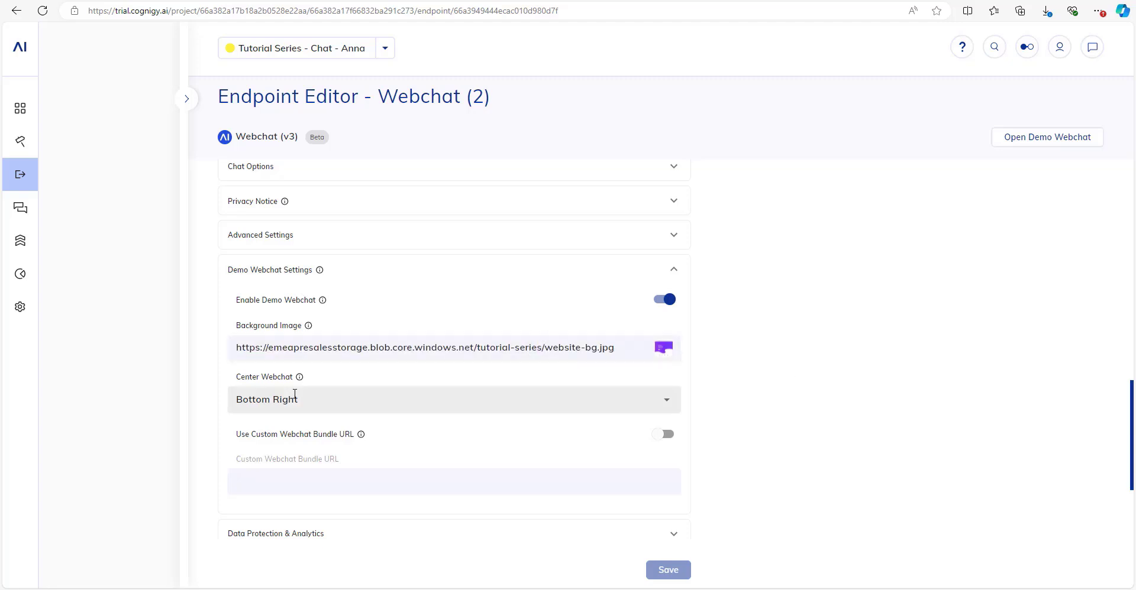
pyautogui.click(295, 396)
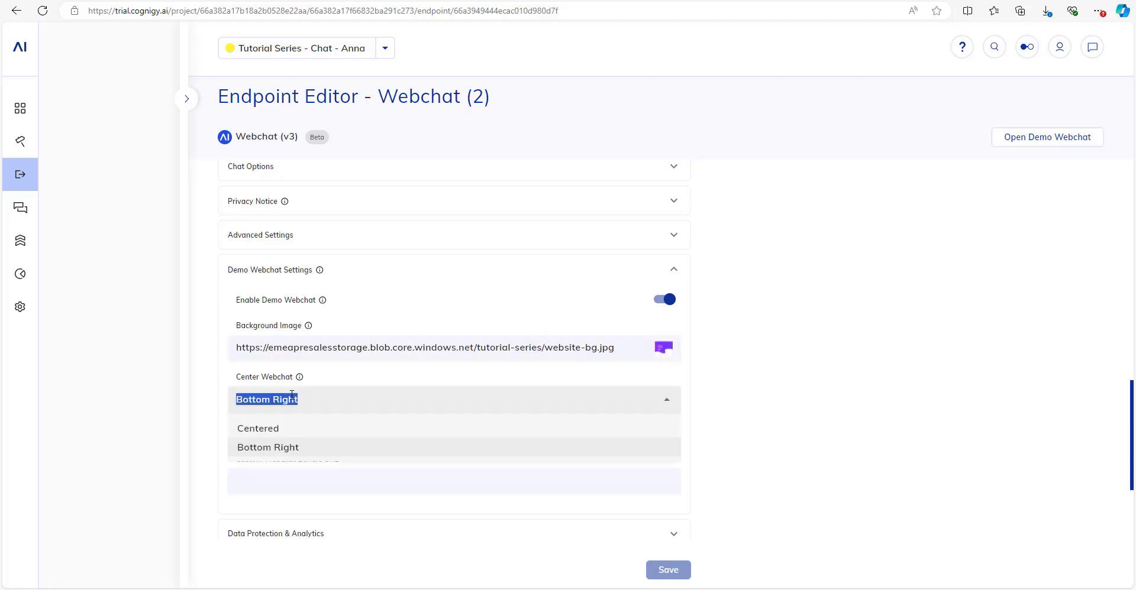
pyautogui.click(278, 448)
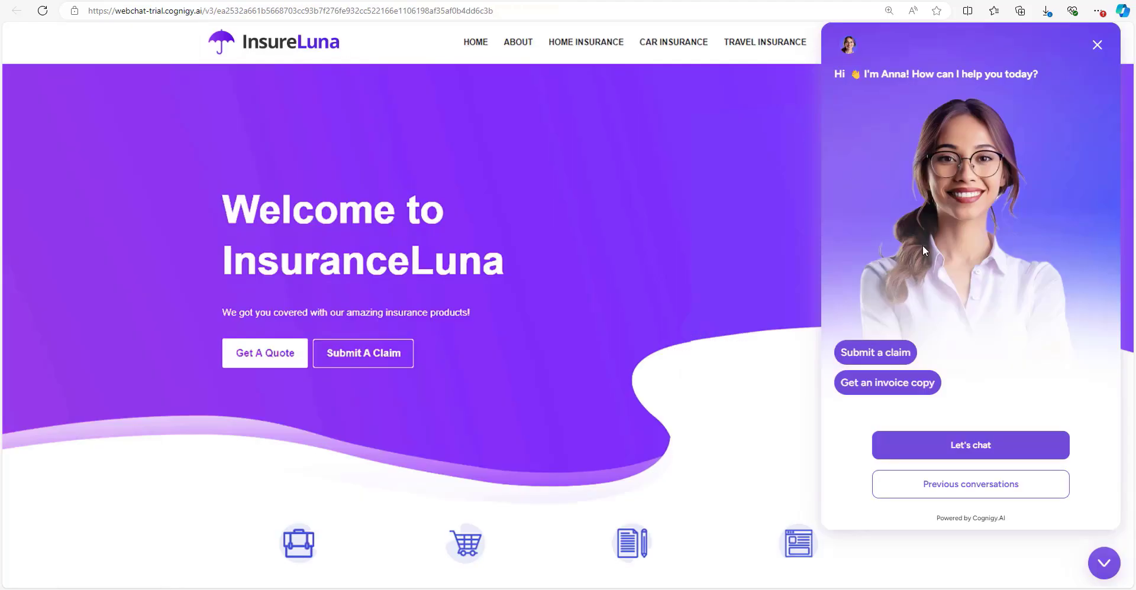
pyautogui.hotkey('ctrl', '-')
pyautogui.hotkey('ctrl', '-')
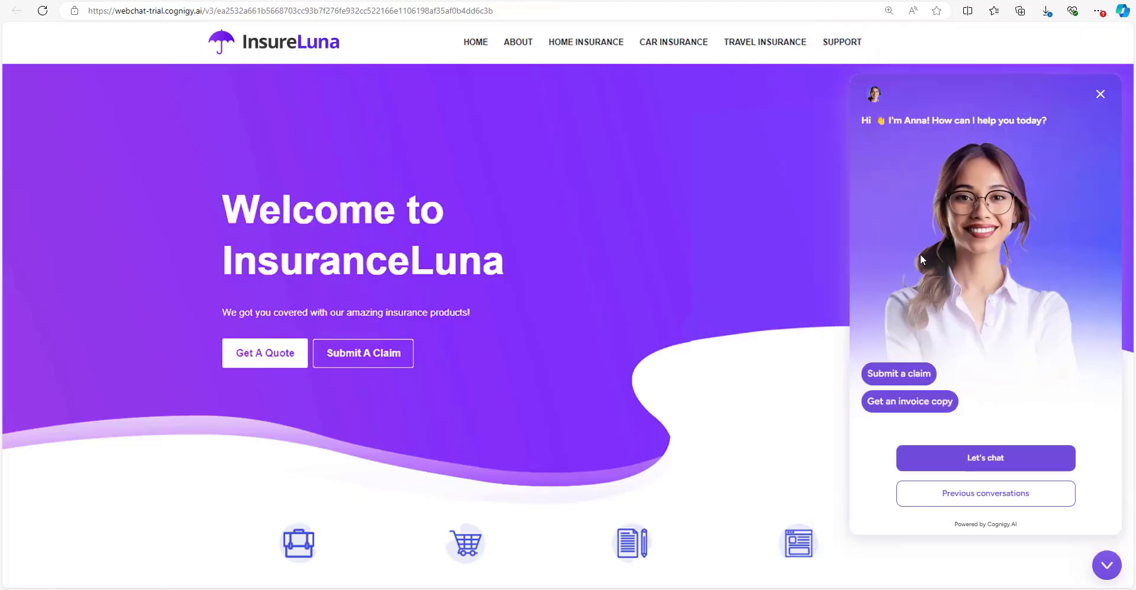
pyautogui.hotkey('ctrl', '+')
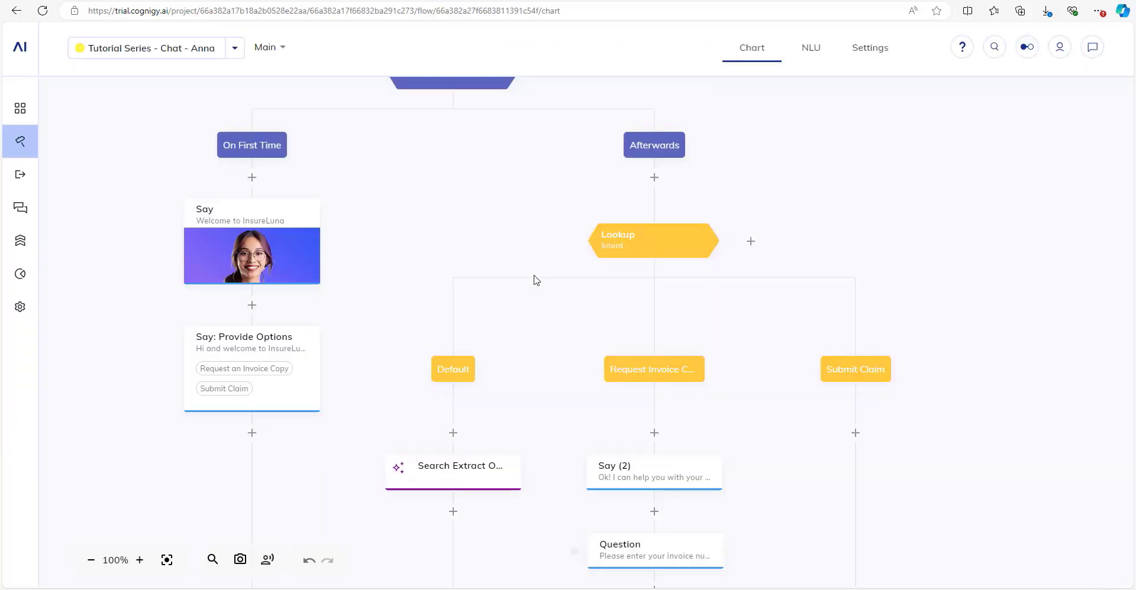
# Add a Question node under Submit Claim and make Question (3) a Text question.
pyautogui.scroll(-5, 536, 281)
pyautogui.moveTo(648, 326); pyautogui.dragTo(494, 399)
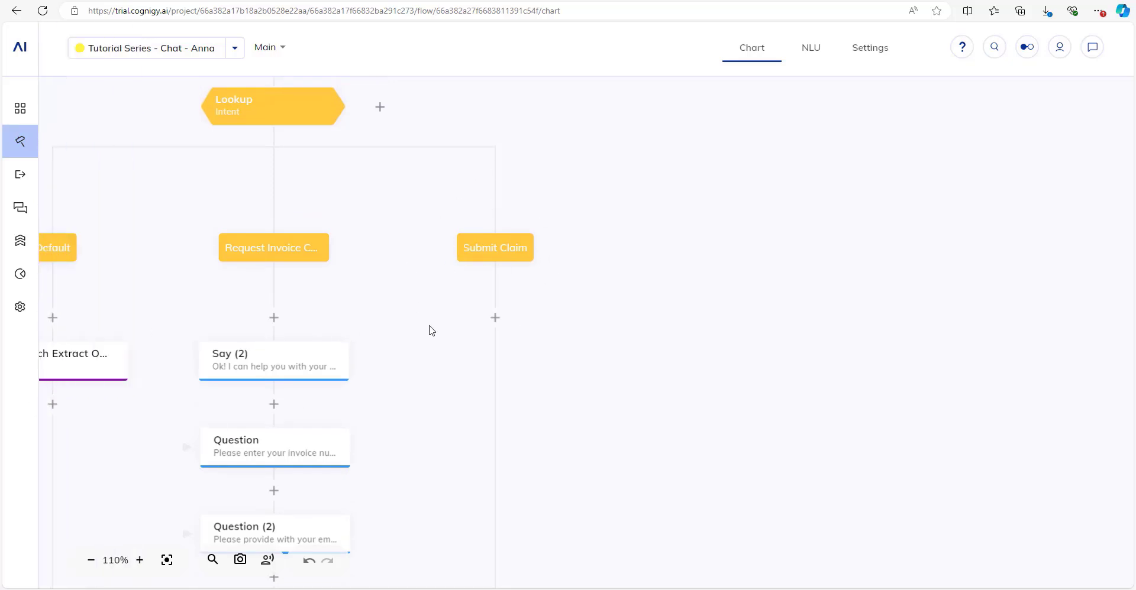
pyautogui.click(495, 317)
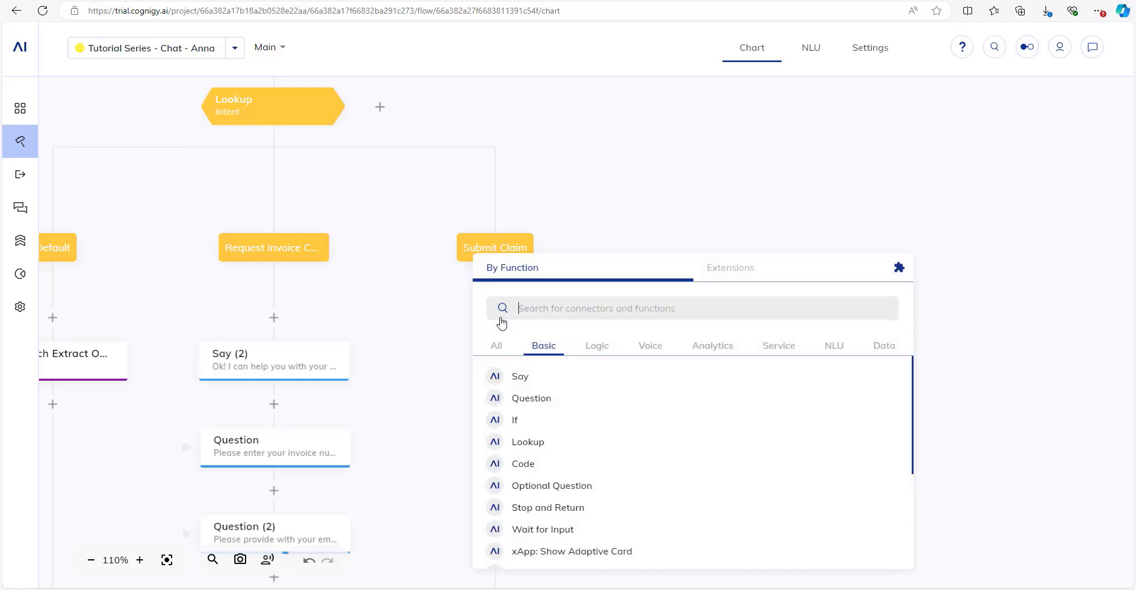
pyautogui.write('quest')
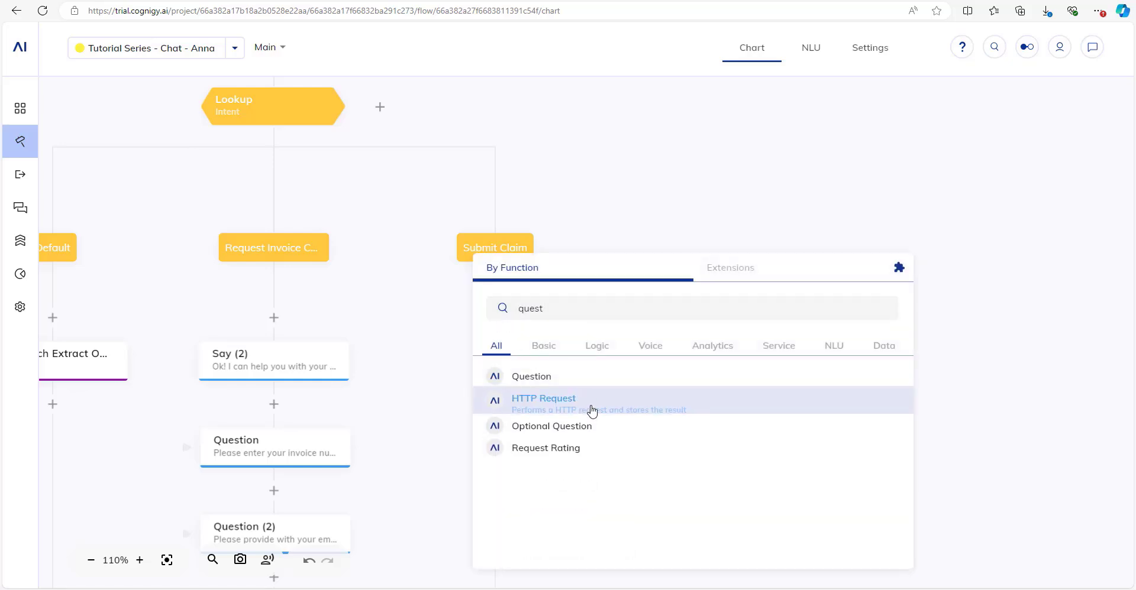
pyautogui.click(577, 386)
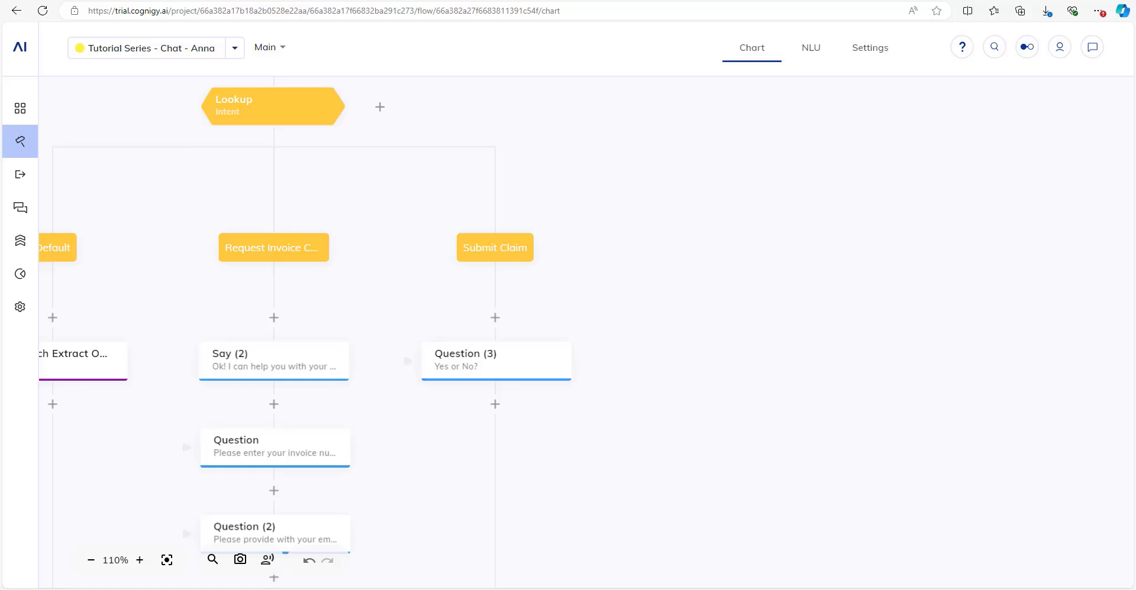
pyautogui.moveTo(620, 433); pyautogui.dragTo(676, 326)
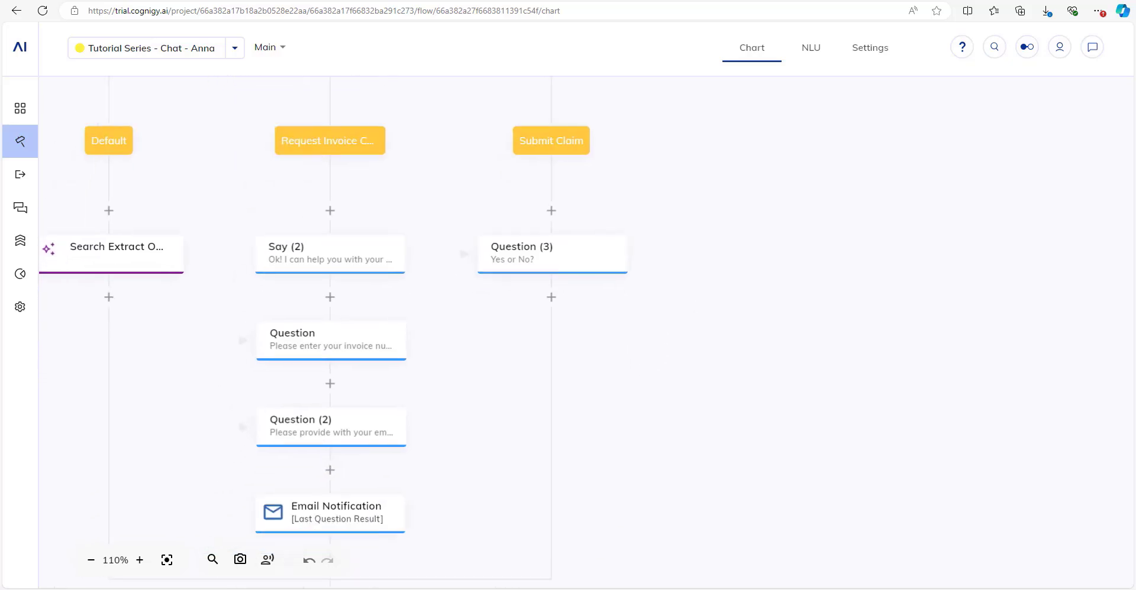
pyautogui.click(548, 259)
pyautogui.click(917, 182)
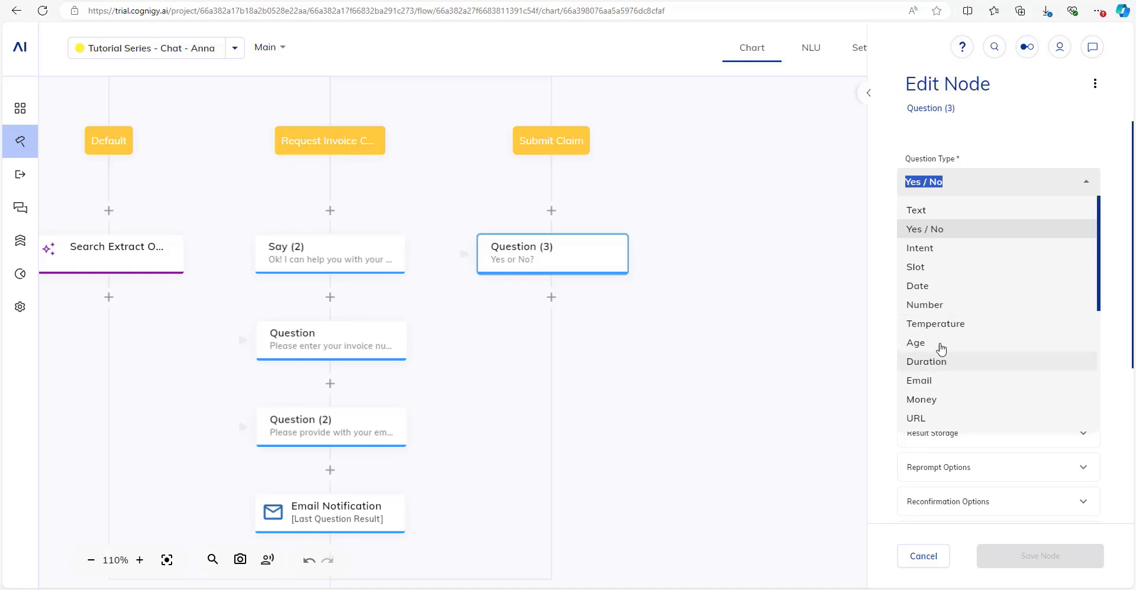
pyautogui.click(948, 208)
# Set its prompt to 'I'm sorry to hear that. Could you please describe what happened' and save.
pyautogui.moveTo(1001, 337); pyautogui.dragTo(895, 329)
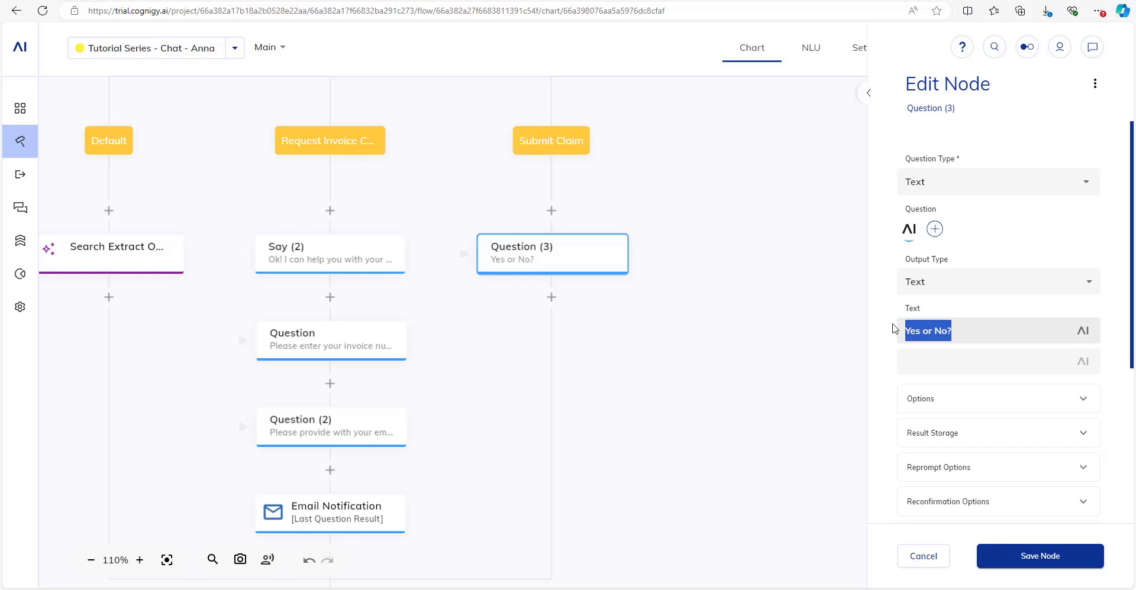
pyautogui.press('BackSpace')
pyautogui.write("I'm sorry to hrea")
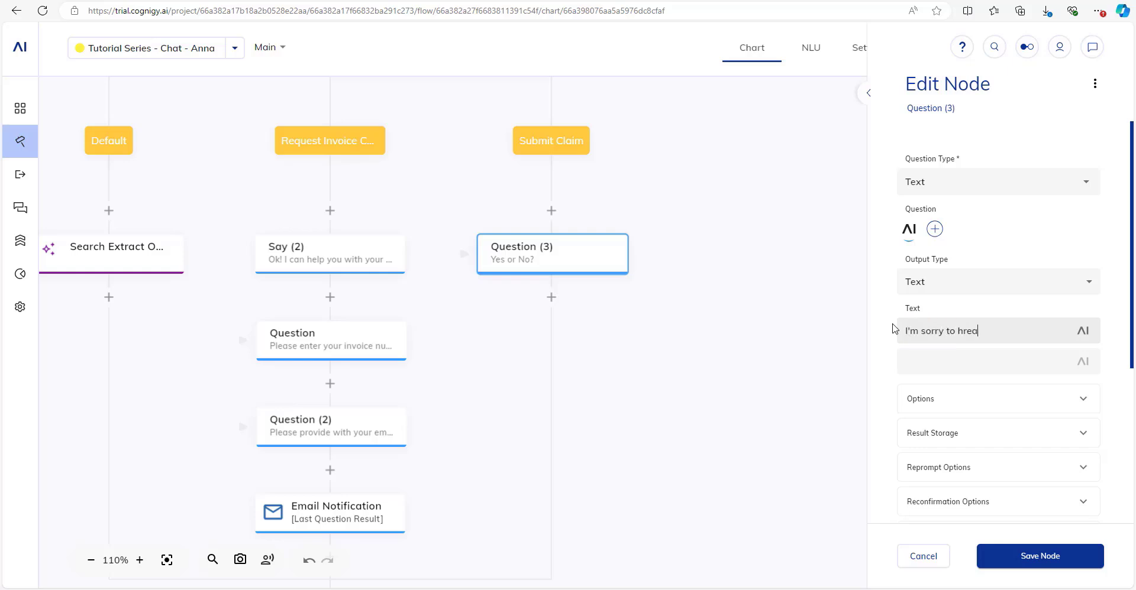
pyautogui.press('BackSpace')
pyautogui.press('BackSpace')
pyautogui.press('BackSpace')
pyautogui.write('ear that. Could you please describe w')
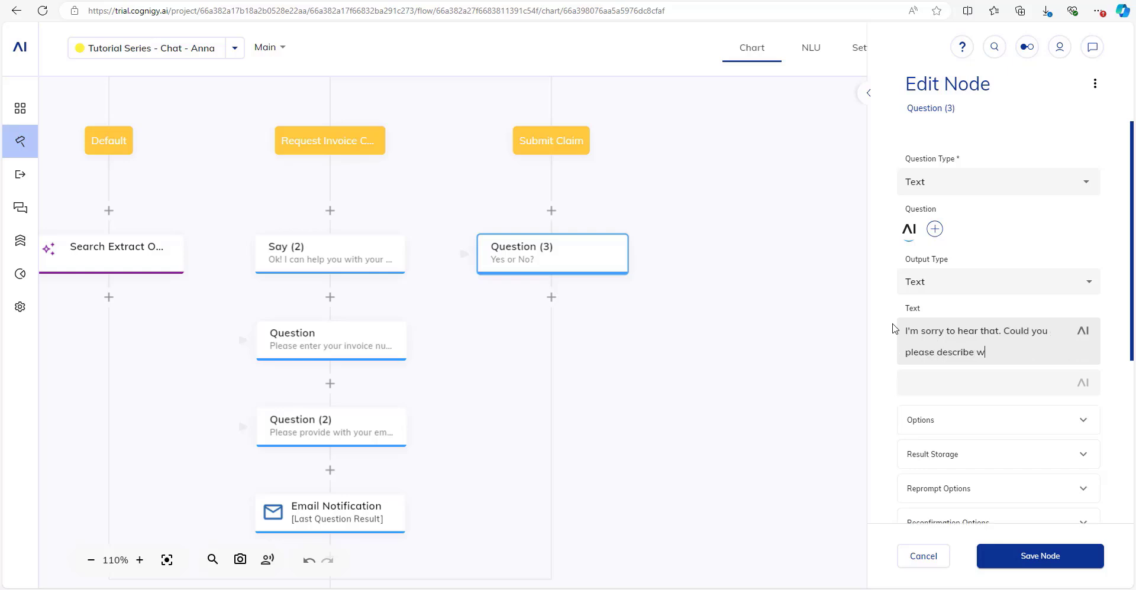
pyautogui.write('hat happened?')
pyautogui.scroll(-4, 894, 329)
pyautogui.click(1032, 565)
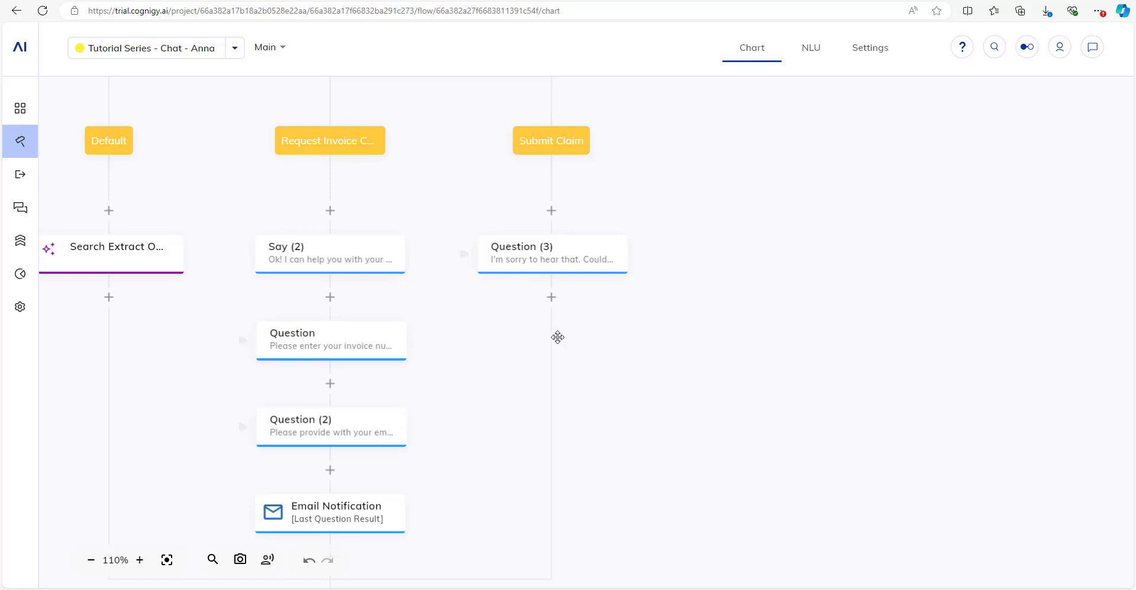
pyautogui.moveTo(558, 335); pyautogui.dragTo(617, 362)
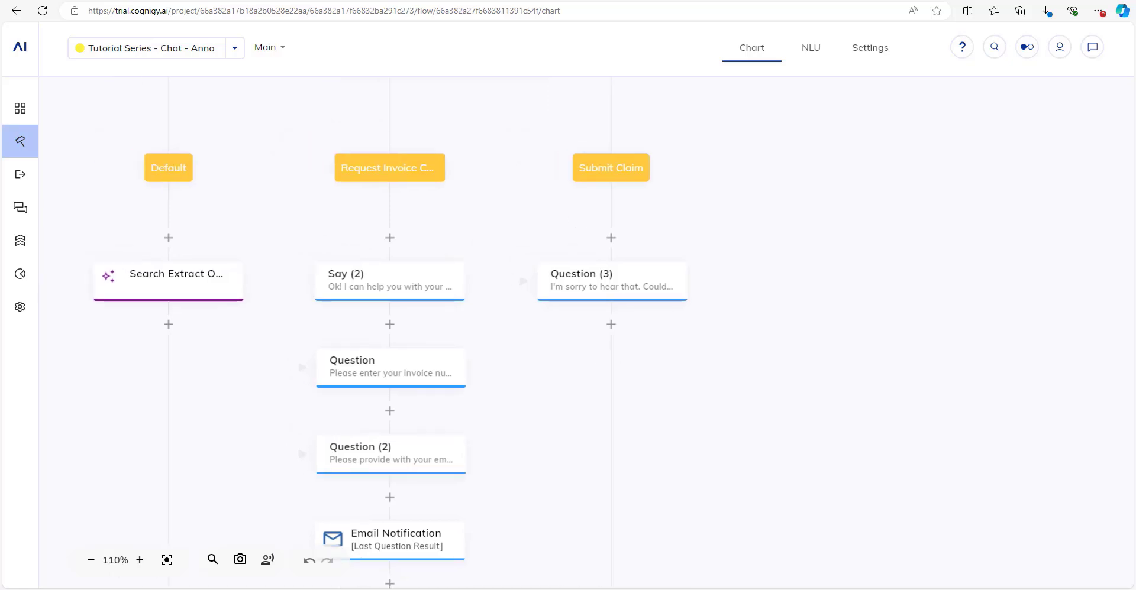
pyautogui.moveTo(577, 413); pyautogui.dragTo(627, 391)
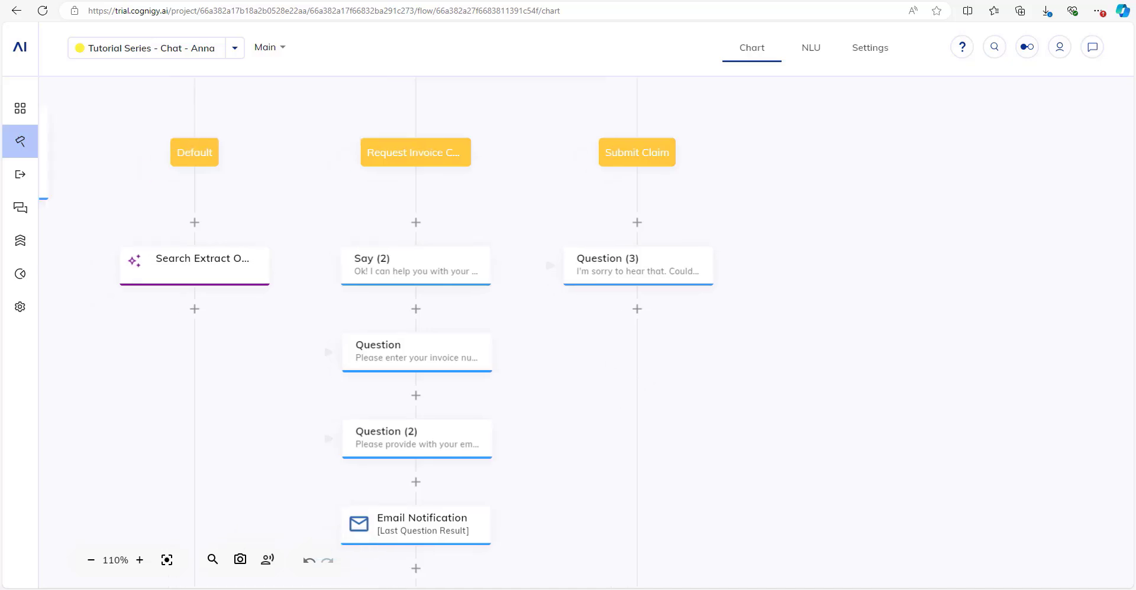
pyautogui.click(637, 310)
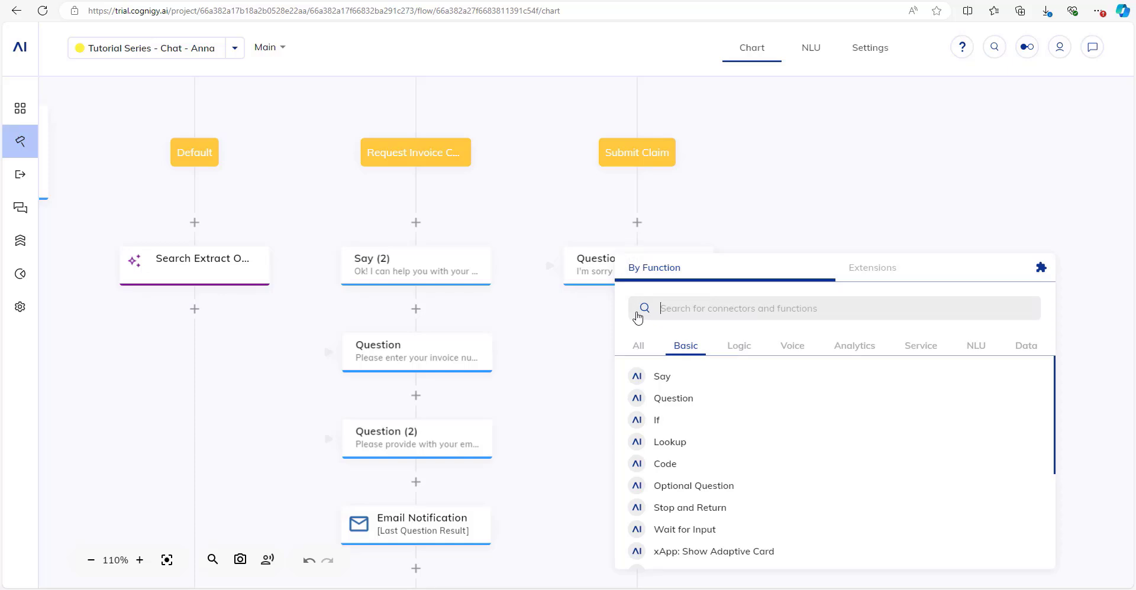
# Add Question (4) as a Data question asking 'Please upload an image of the damage.' and save.
pyautogui.write('quest')
pyautogui.click(703, 382)
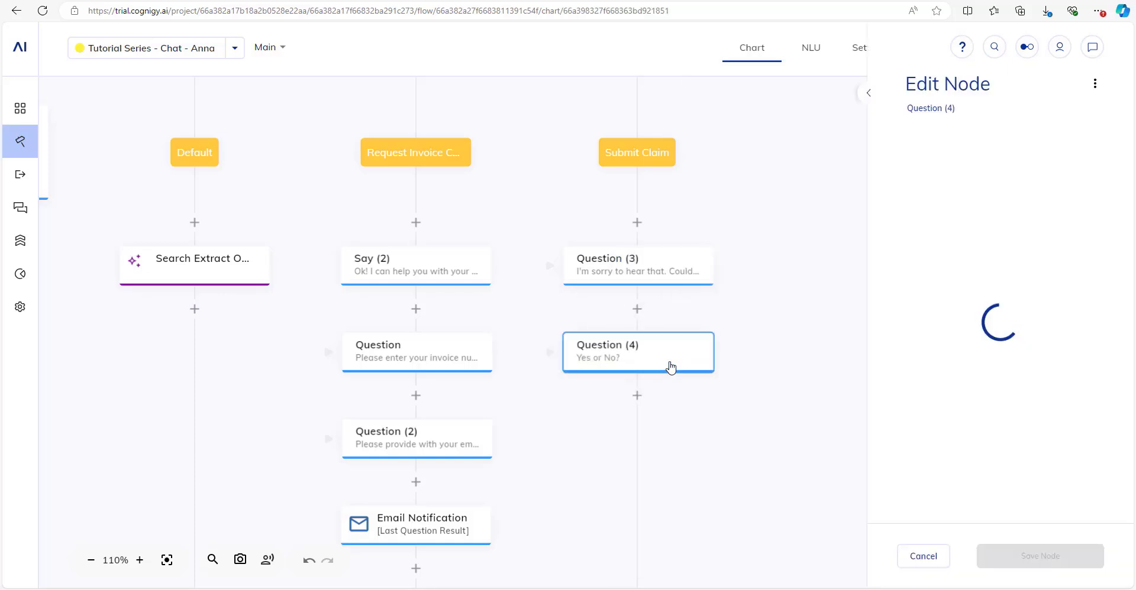
pyautogui.click(1006, 181)
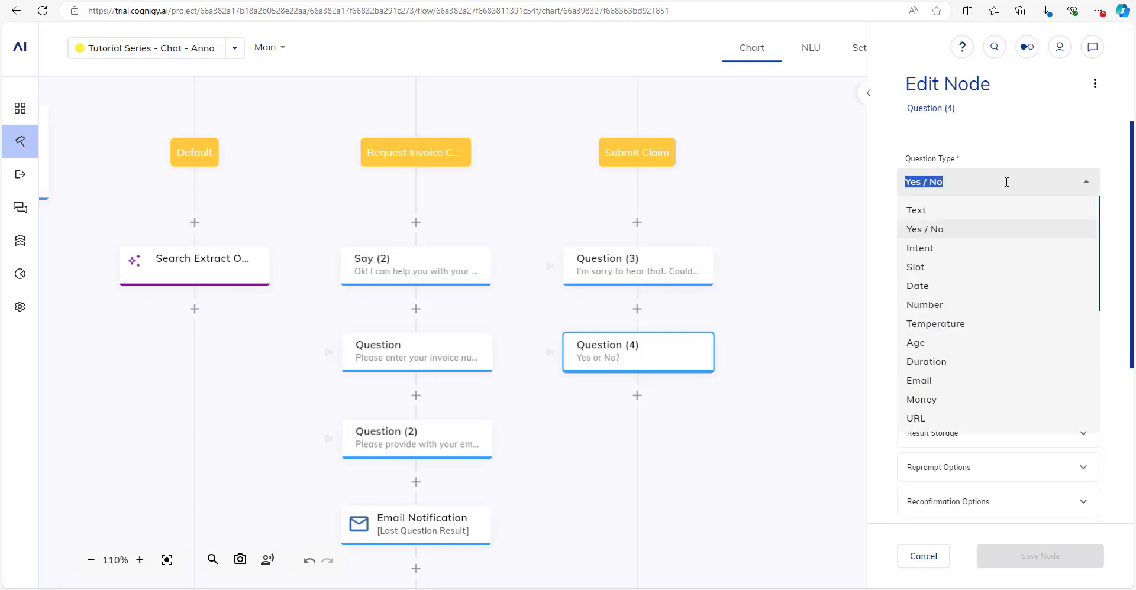
pyautogui.scroll(-2, 925, 284)
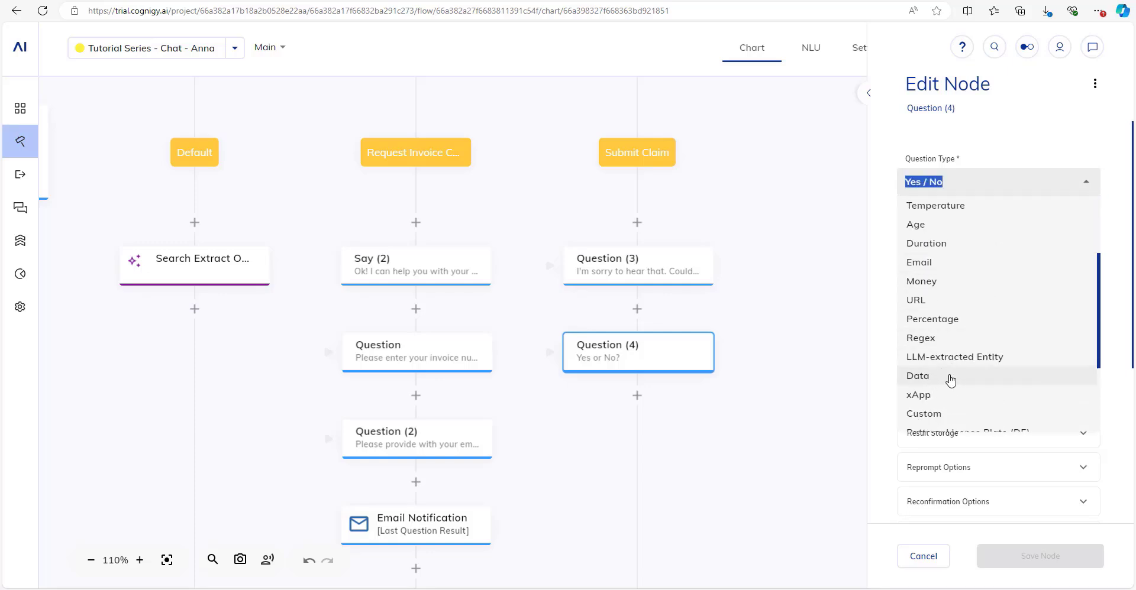
pyautogui.click(961, 385)
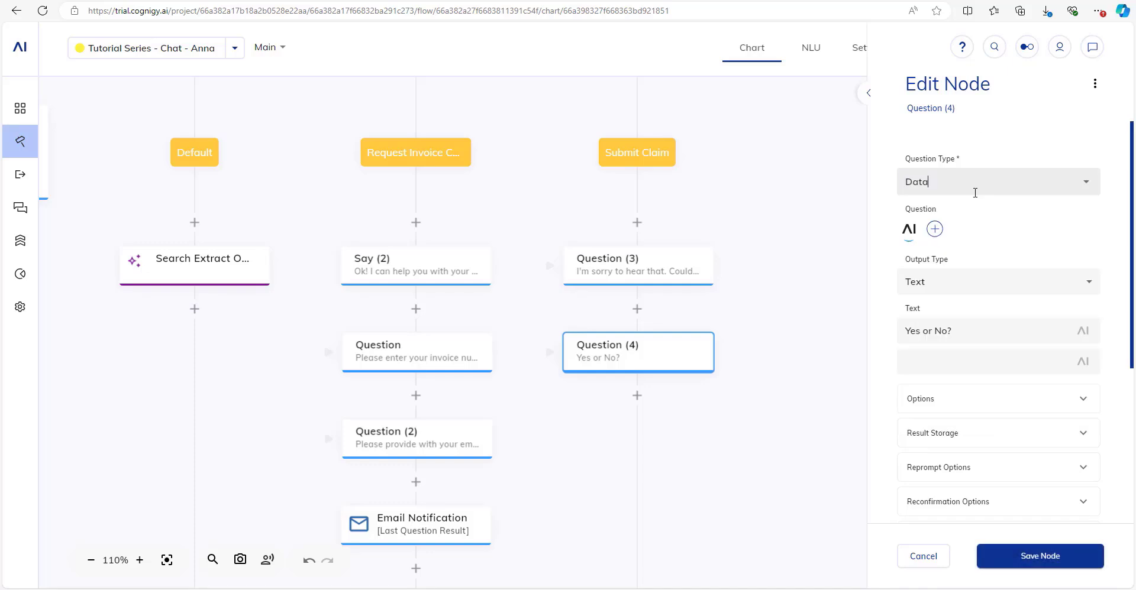
pyautogui.moveTo(970, 332); pyautogui.dragTo(887, 335)
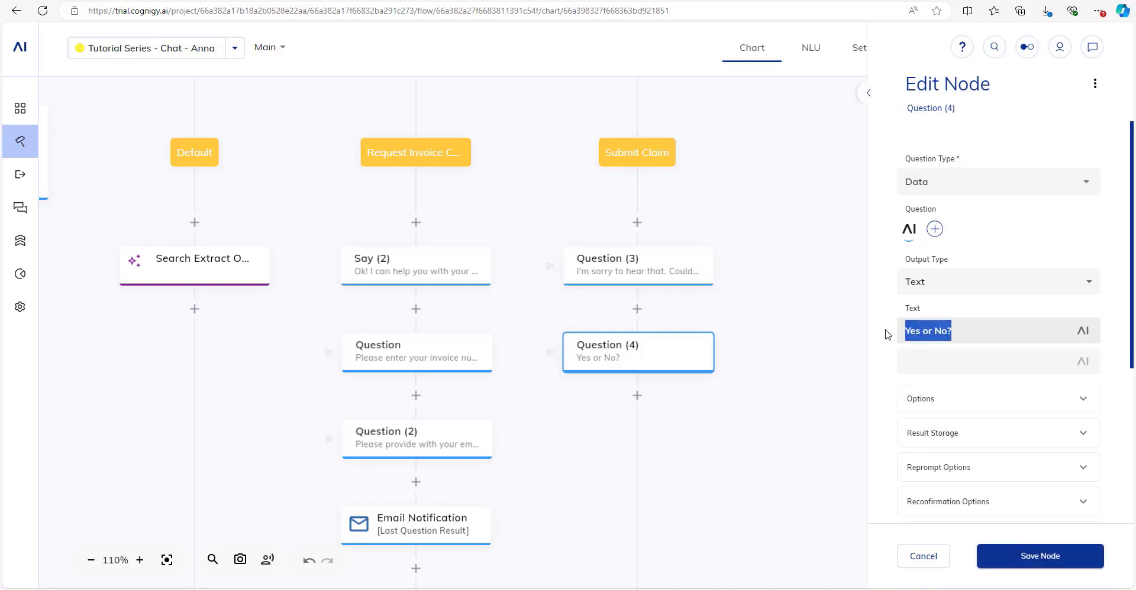
pyautogui.write('Please upload an image of the damage.')
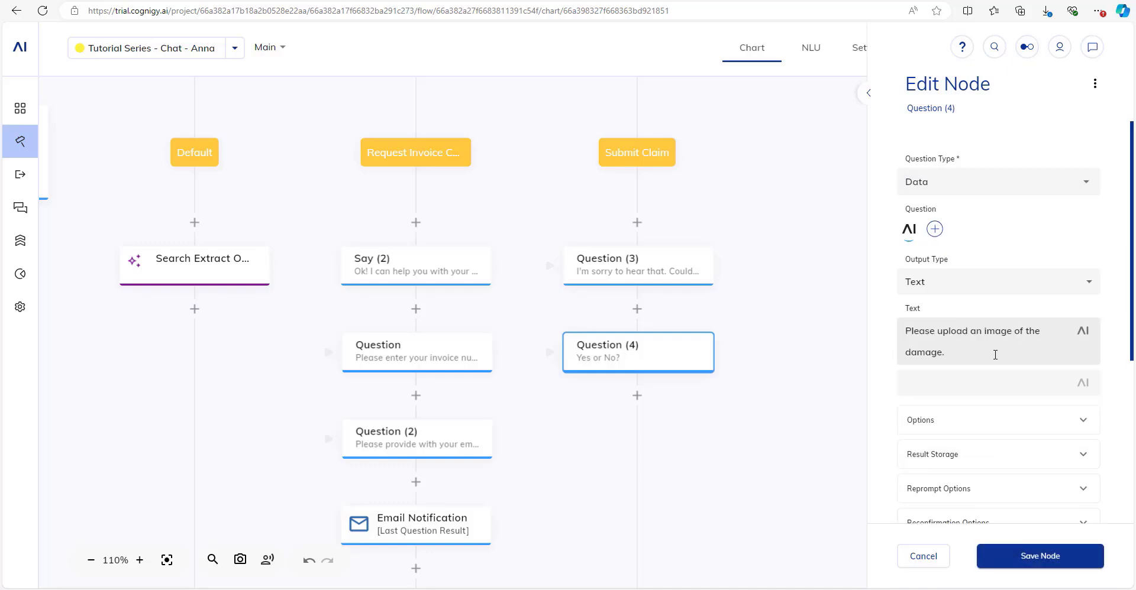
pyautogui.scroll(-2, 995, 355)
pyautogui.click(1028, 557)
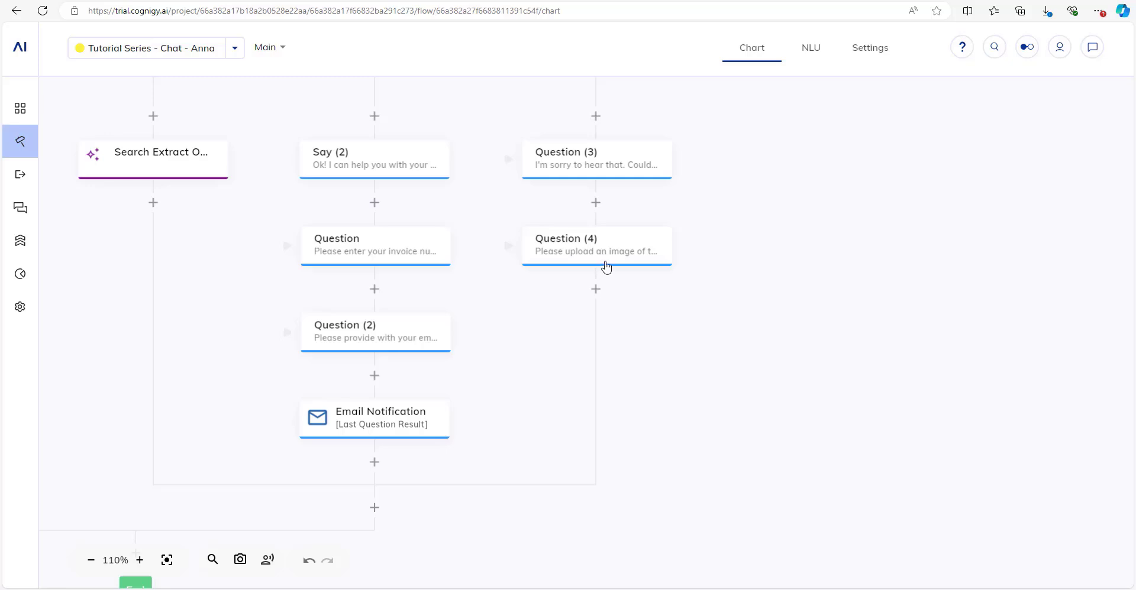
# Add Say (3) below Question (4) with the pasted image-processing message and save it.
pyautogui.click(595, 289)
pyautogui.write('sa')
pyautogui.click(629, 377)
pyautogui.write("Ok, I'm processing the image. Just a moment please.")
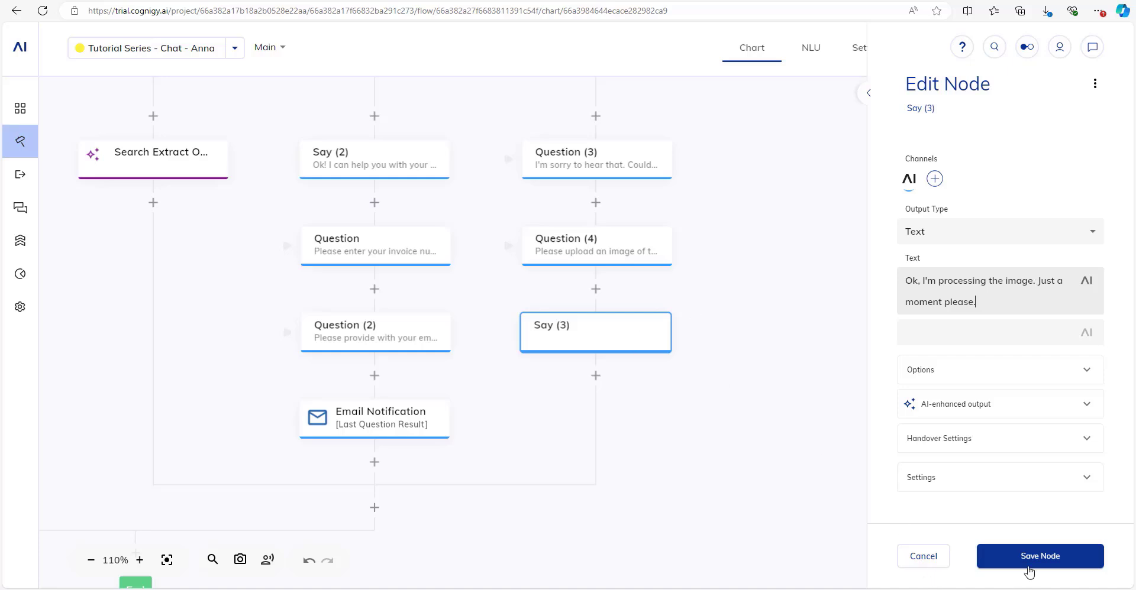
pyautogui.click(1032, 557)
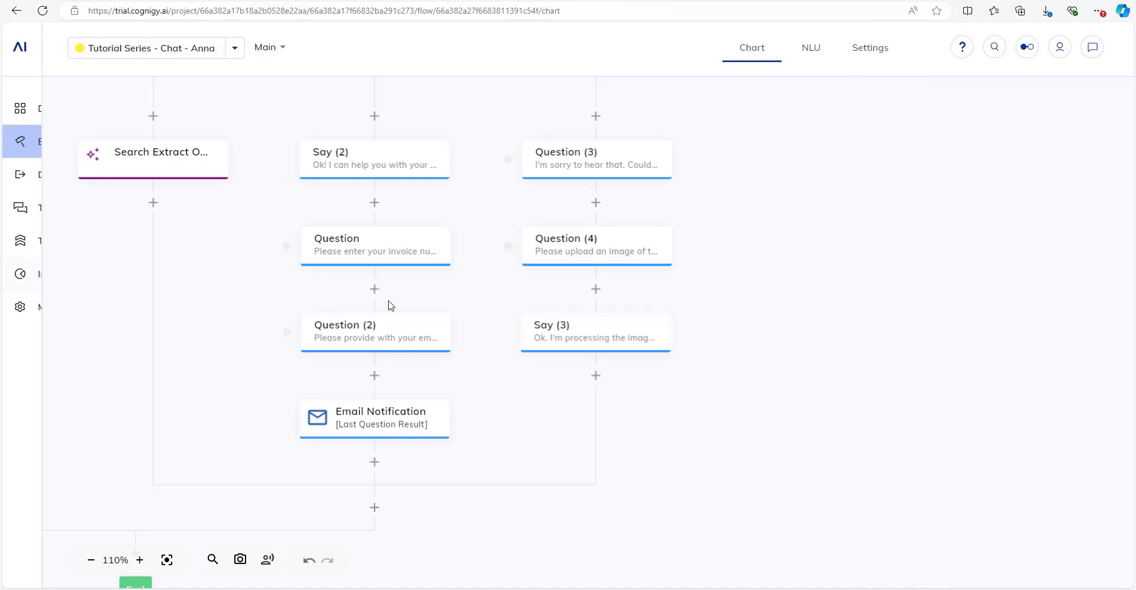
# Add a Sleep node below Say (3) set to 2000 milliseconds and save it.
pyautogui.click(597, 376)
pyautogui.write('sleep')
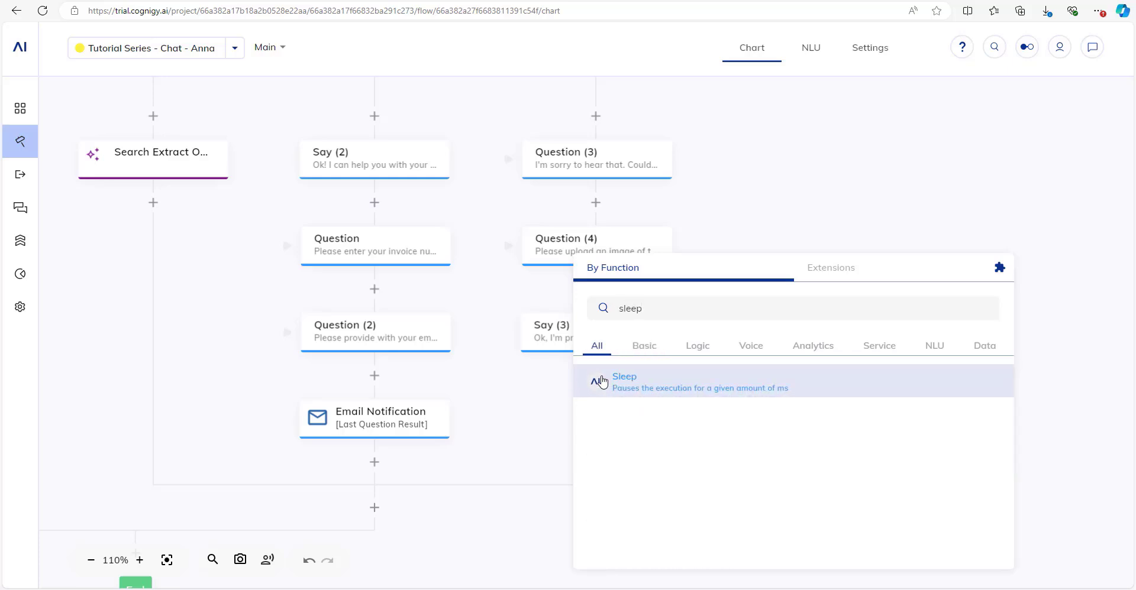
pyautogui.click(602, 382)
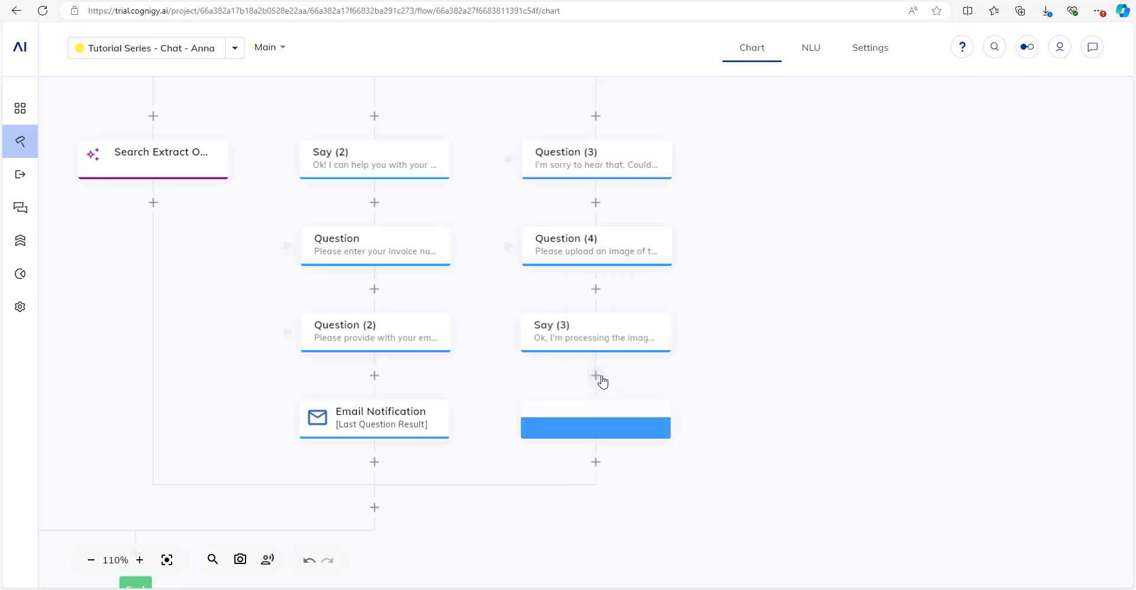
pyautogui.click(955, 185)
pyautogui.write('2000')
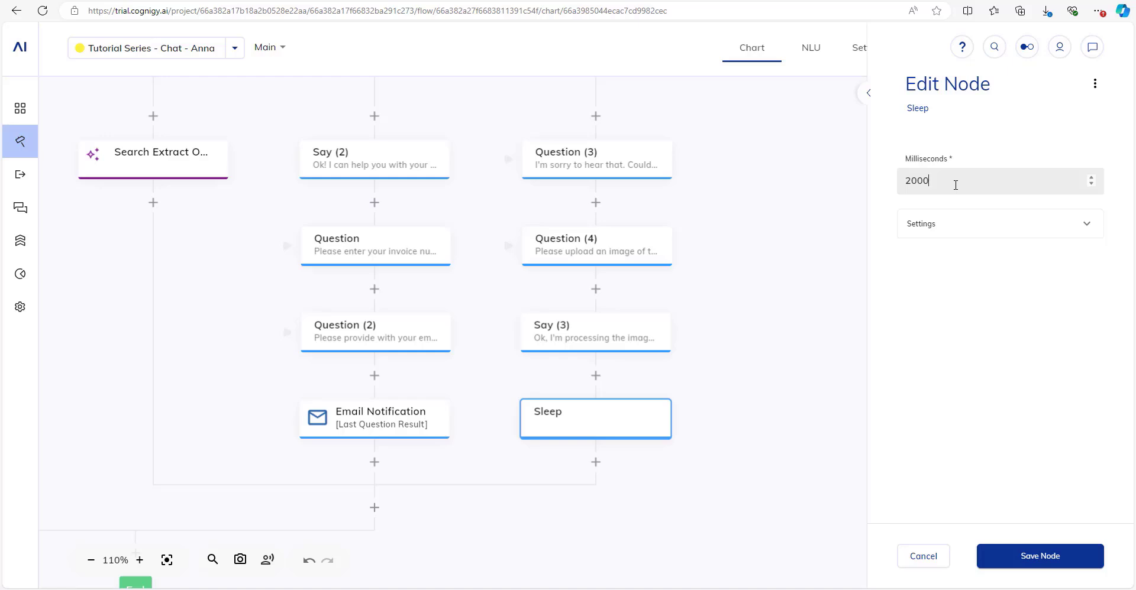
pyautogui.click(1050, 563)
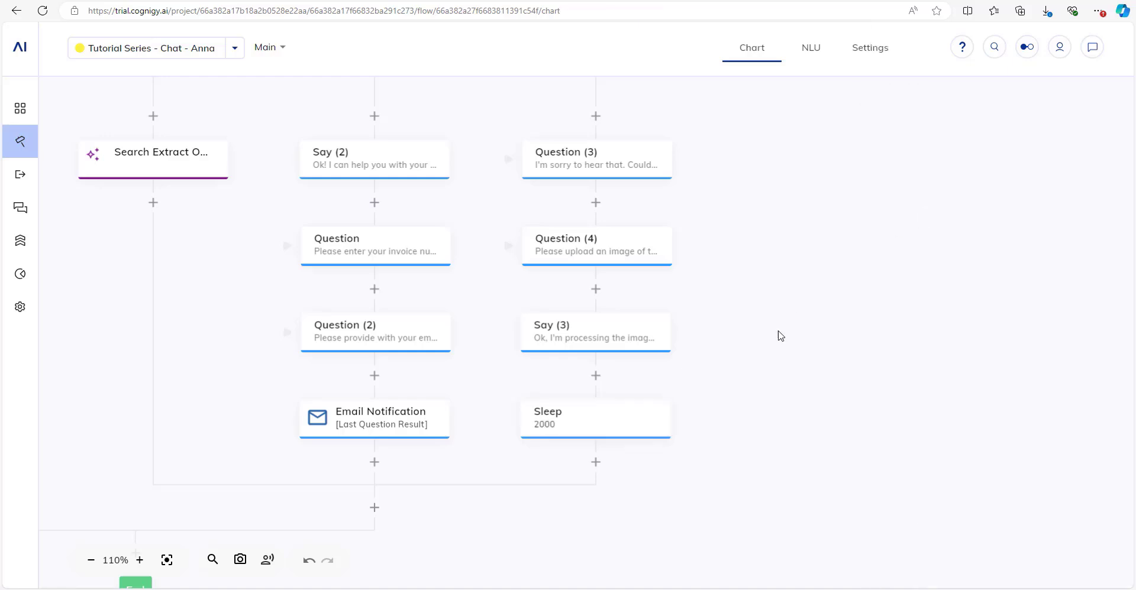
pyautogui.moveTo(772, 350); pyautogui.dragTo(771, 390)
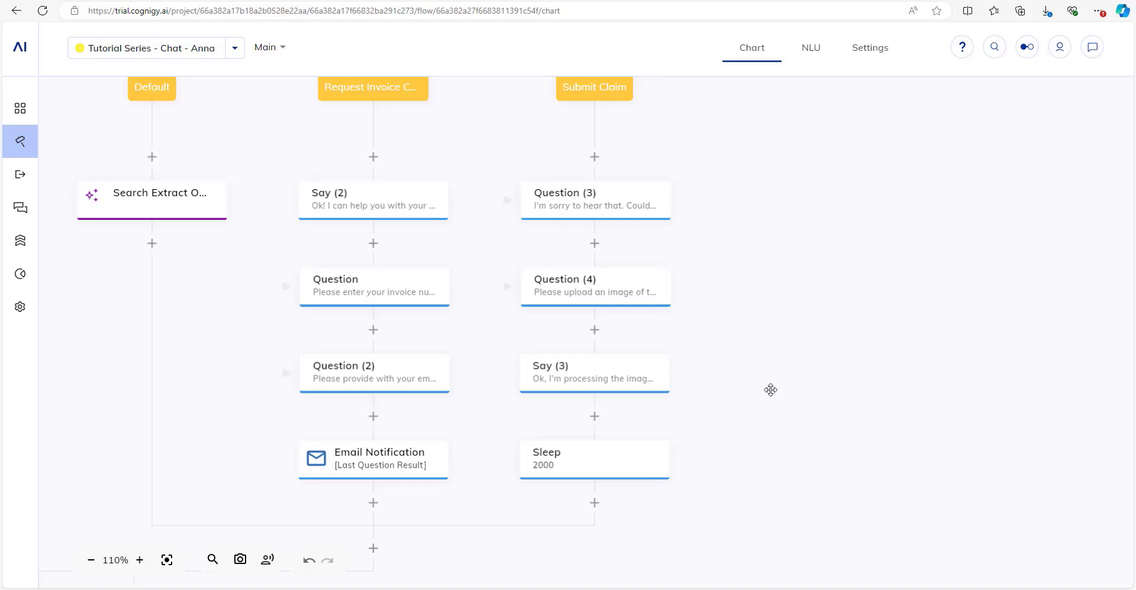
# Copy the Say (3) node and paste it after the Sleep node.
pyautogui.moveTo(770, 390); pyautogui.dragTo(776, 332)
pyautogui.moveTo(20, 307)
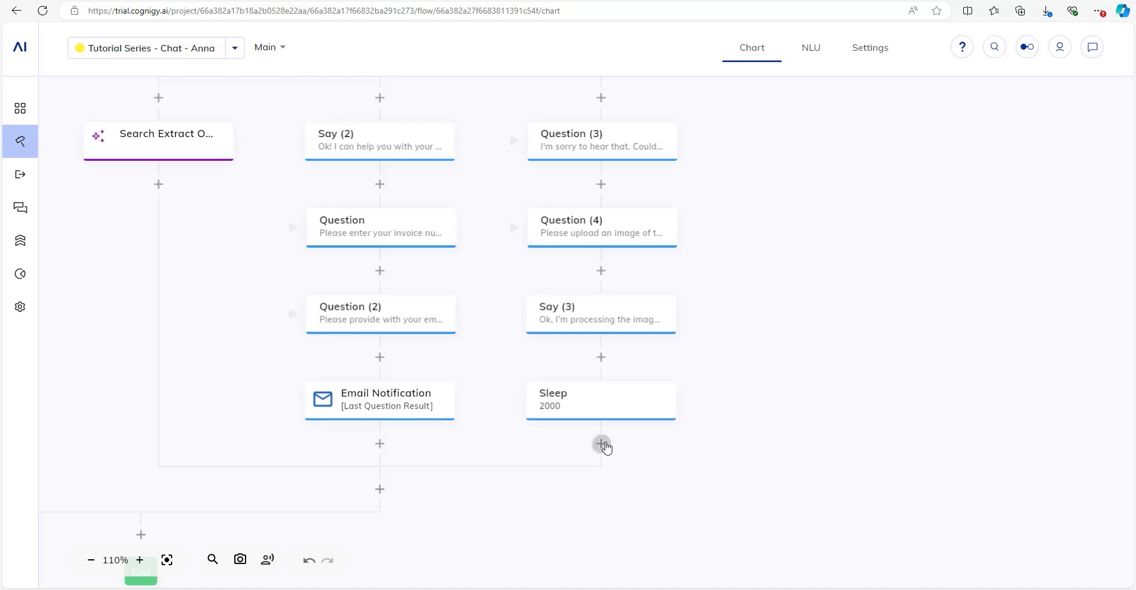
pyautogui.click(601, 444)
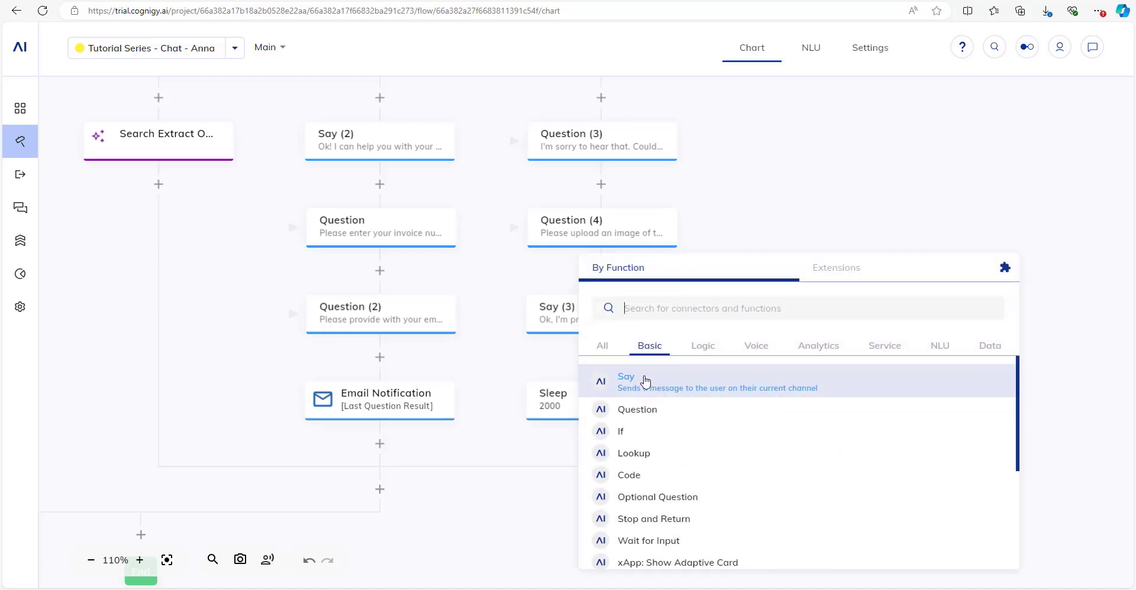
pyautogui.click(482, 534)
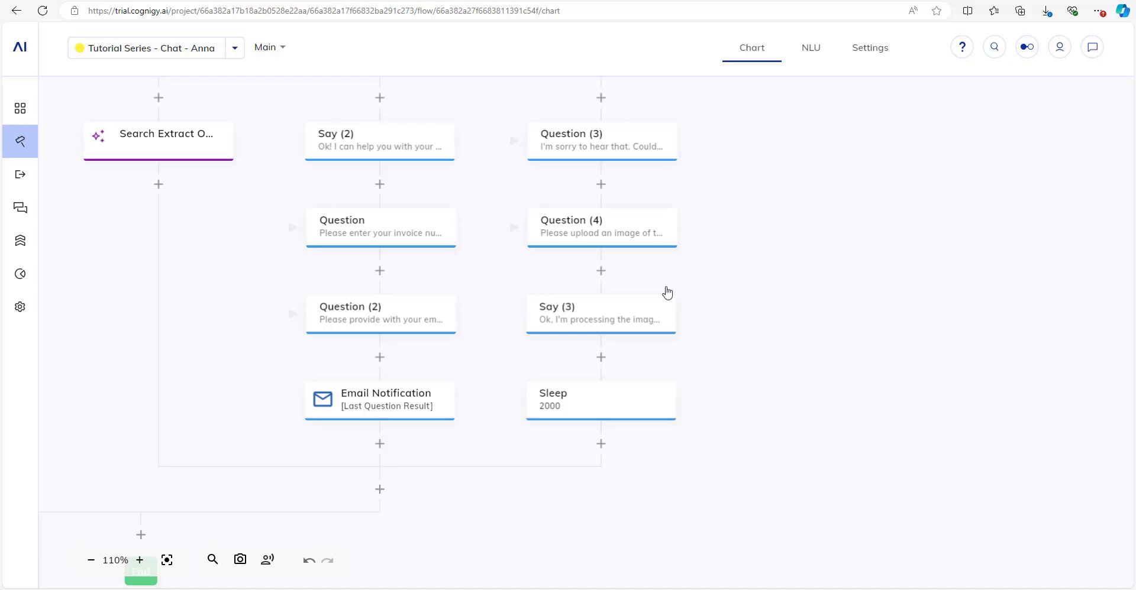
pyautogui.click(608, 314)
pyautogui.rightClick(609, 315)
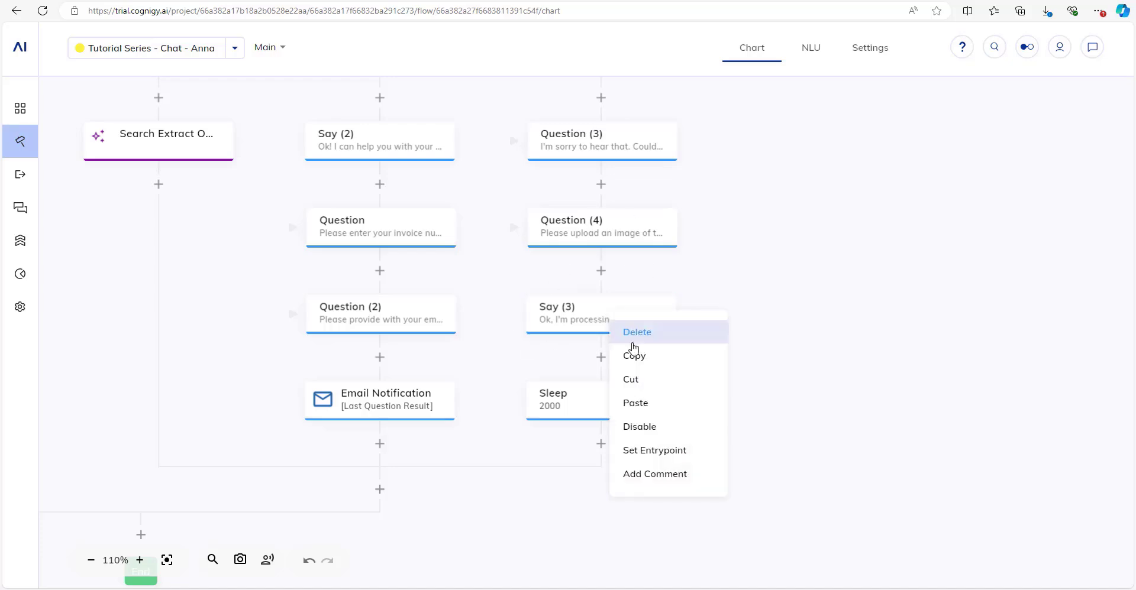
pyautogui.click(643, 356)
pyautogui.rightClick(603, 443)
pyautogui.click(617, 459)
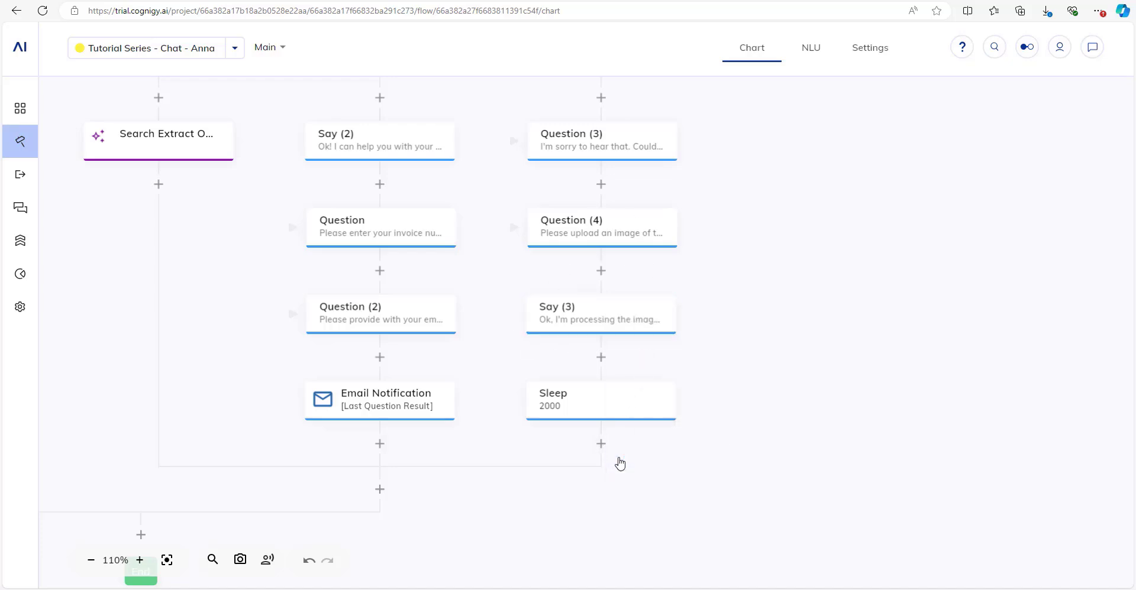
# Change Say (4) to 'Thank you. Your claim was successfully submitted' and save.
pyautogui.click(583, 499)
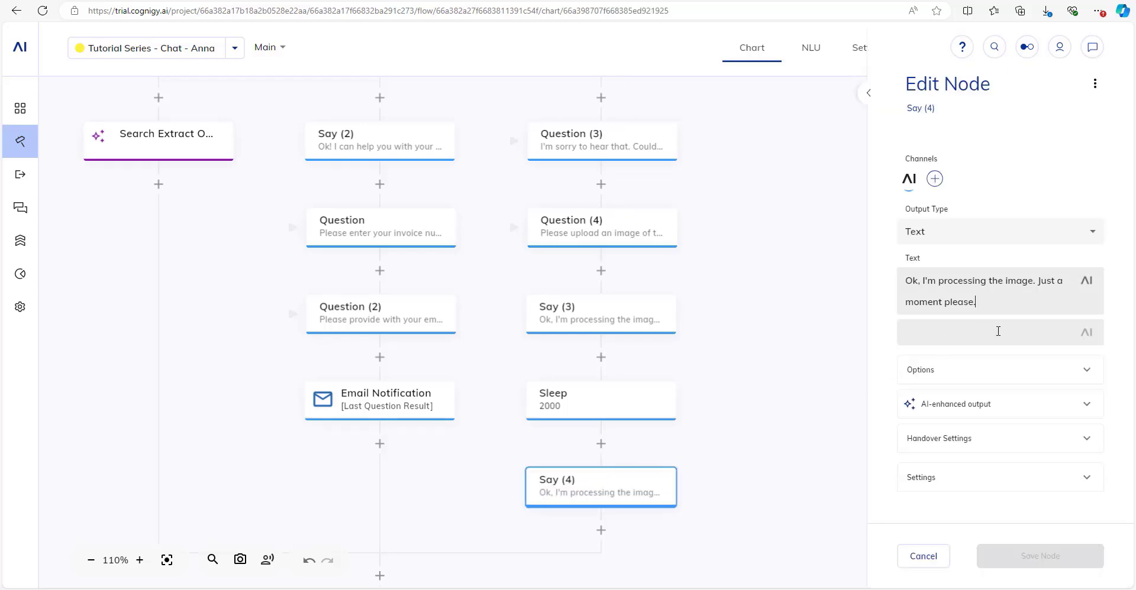
pyautogui.moveTo(976, 302); pyautogui.dragTo(888, 284)
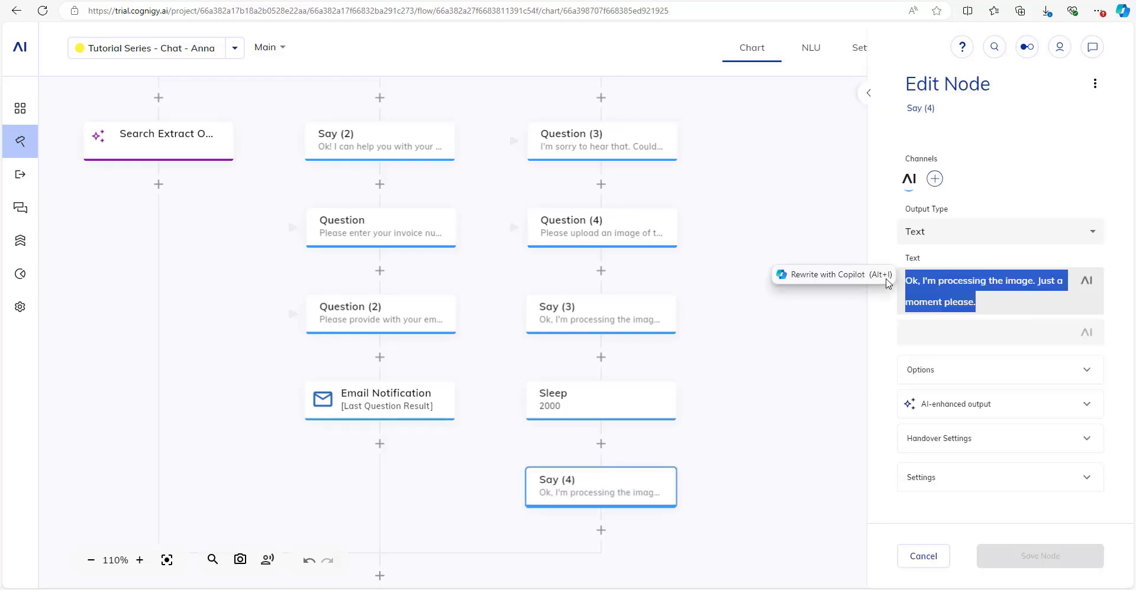
pyautogui.write('Thank you. ')
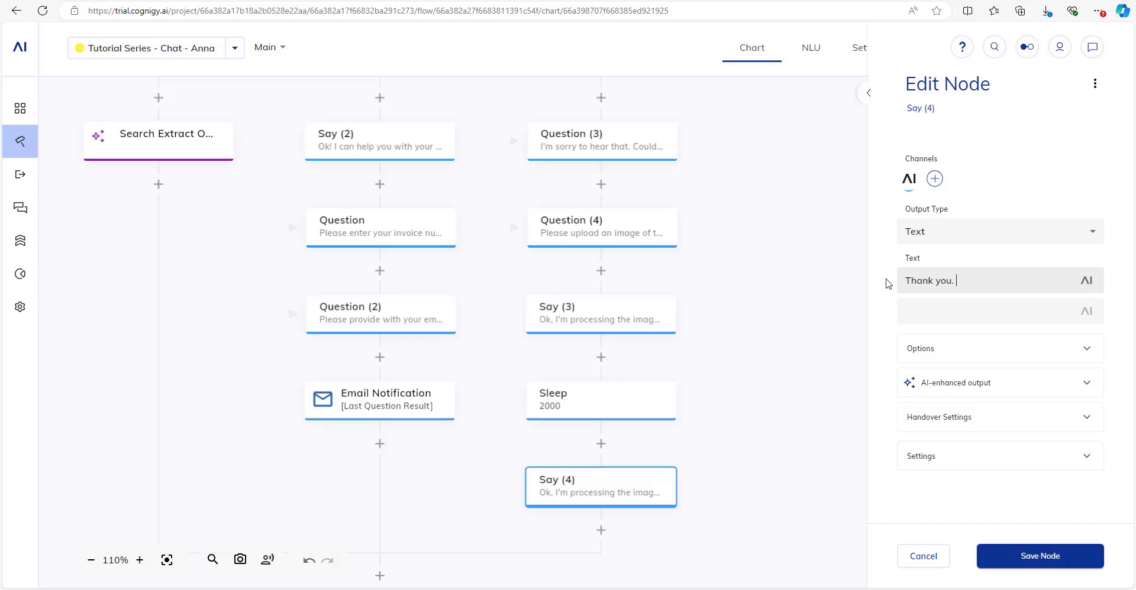
pyautogui.write('Your claim was sscu')
pyautogui.press('BackSpace')
pyautogui.write('cessfully submitted.')
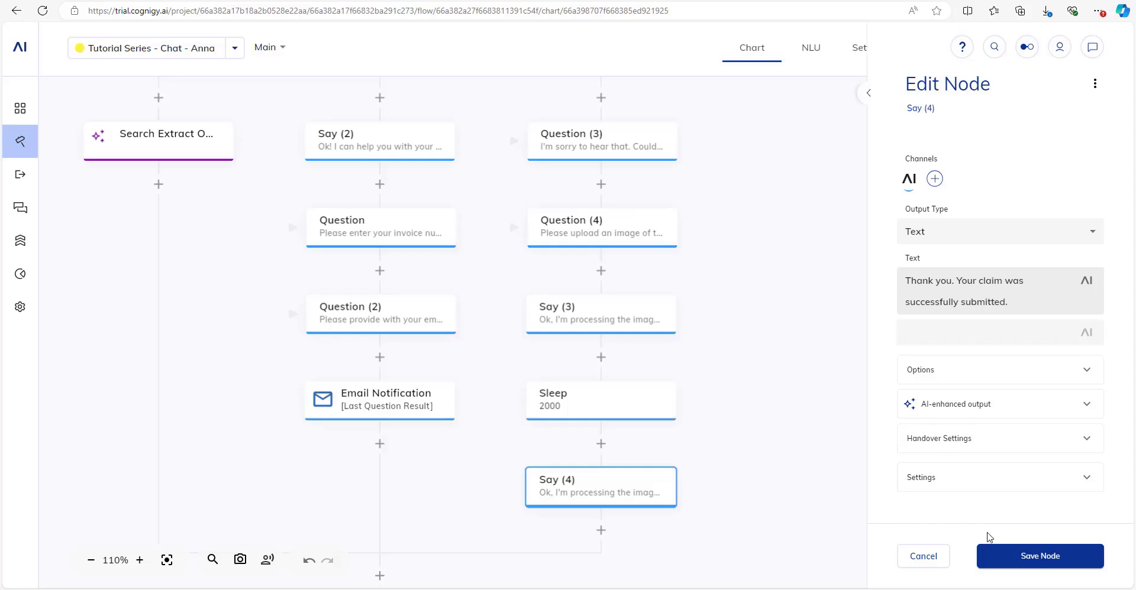
pyautogui.click(994, 552)
pyautogui.scroll(-3, 763, 507)
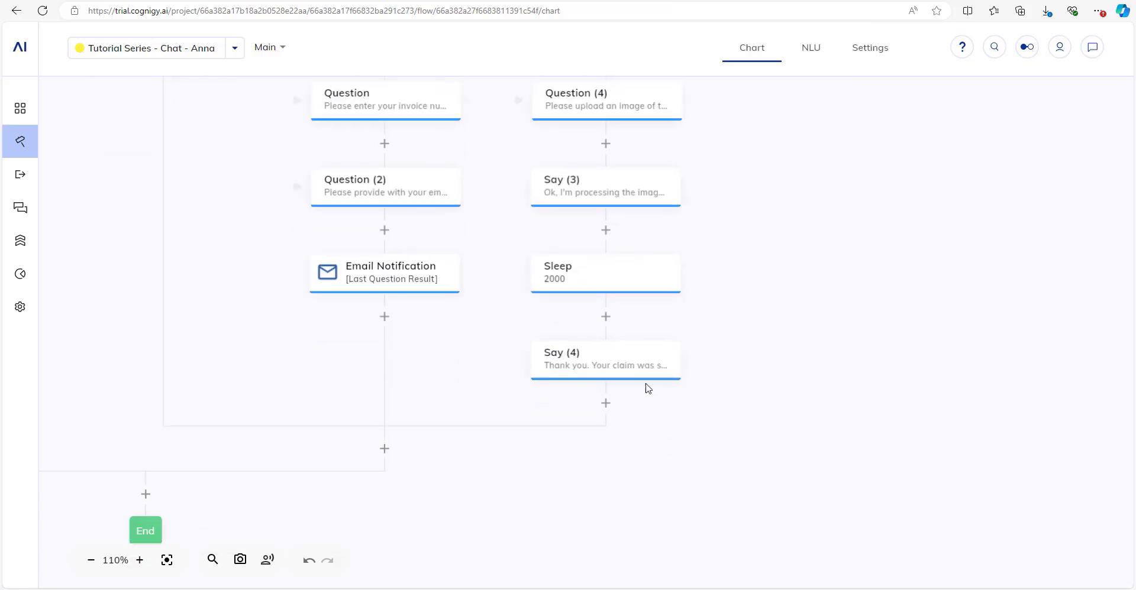
# Add Say (5) saying 'Let me know if there's anything else that I can help you with' and save.
pyautogui.click(606, 404)
pyautogui.write('say')
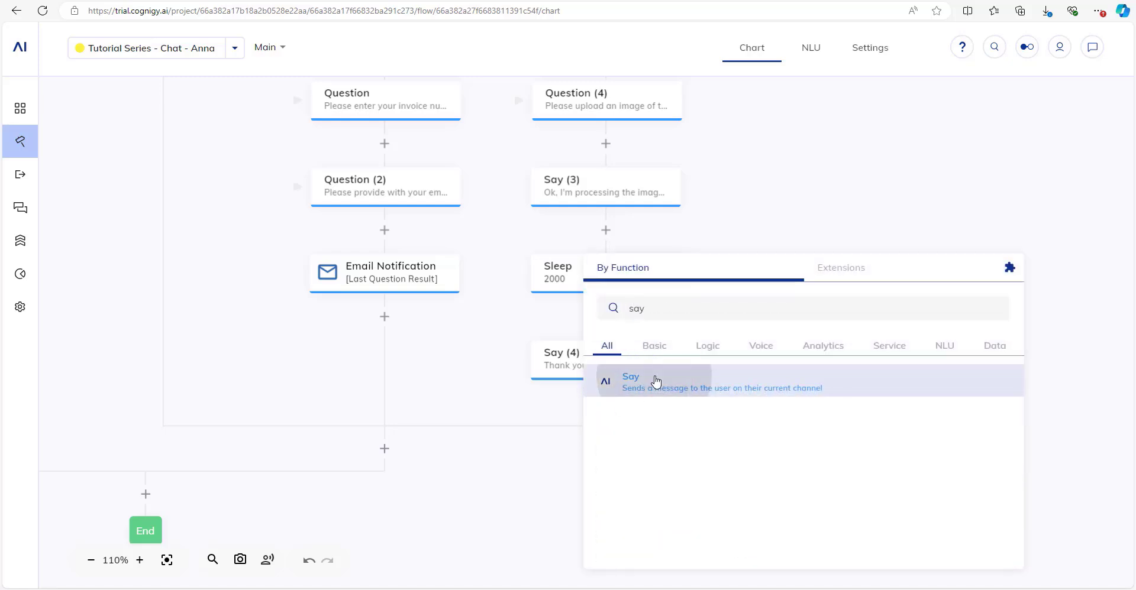
pyautogui.click(655, 381)
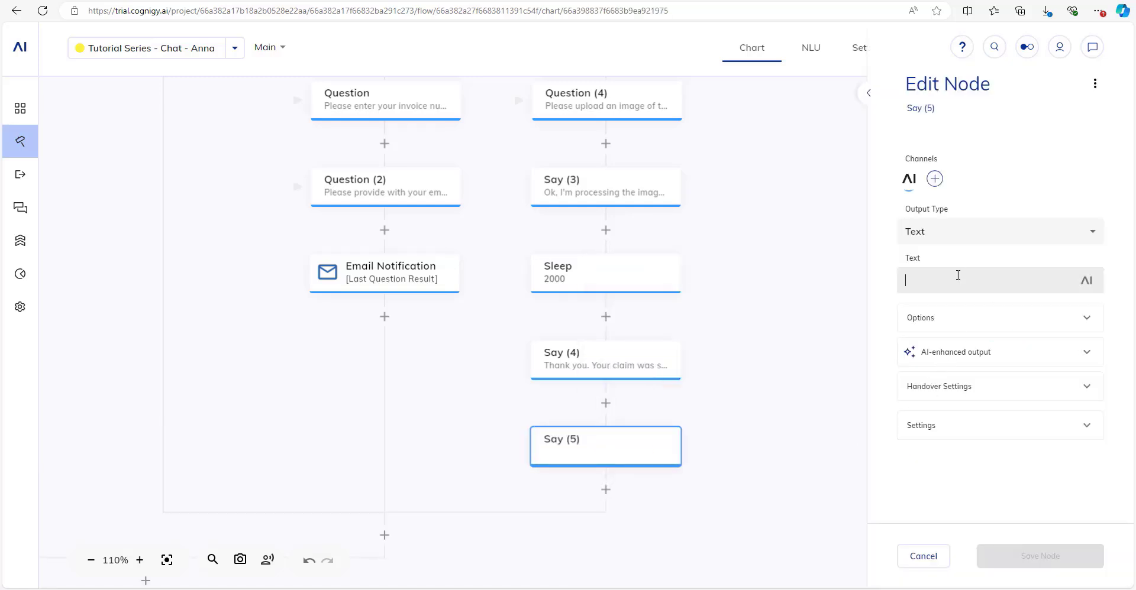
pyautogui.write('Let me know if th')
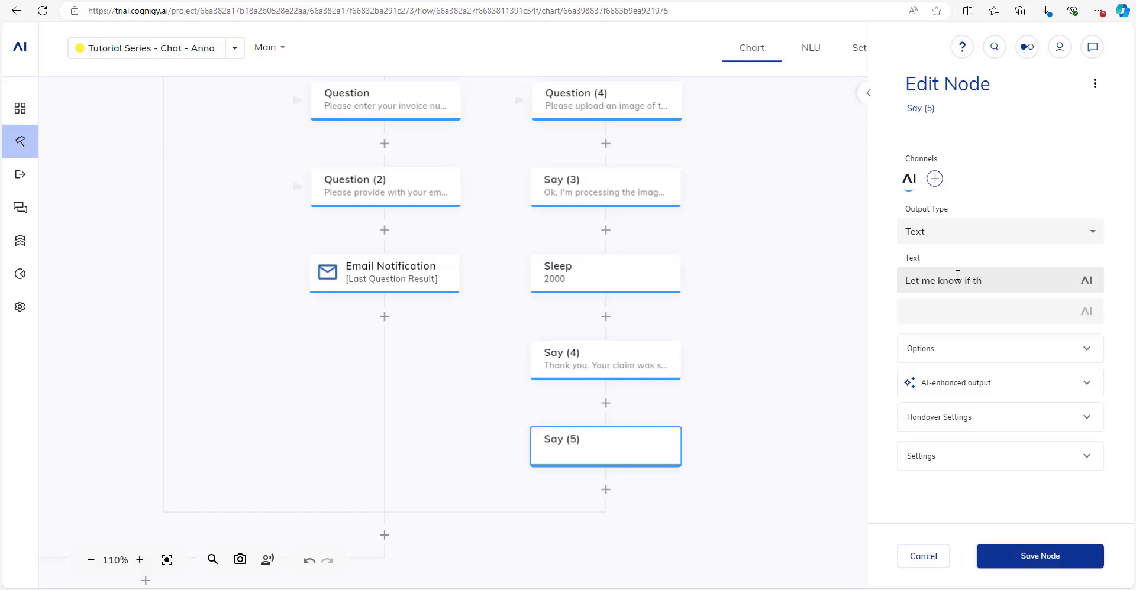
pyautogui.write("ere' sanything")
pyautogui.press('BackSpace')
pyautogui.press('BackSpace')
pyautogui.press('BackSpace')
pyautogui.press('BackSpace')
pyautogui.press('BackSpace')
pyautogui.press('BackSpace')
pyautogui.write('ything else that I can help yo uwiht')
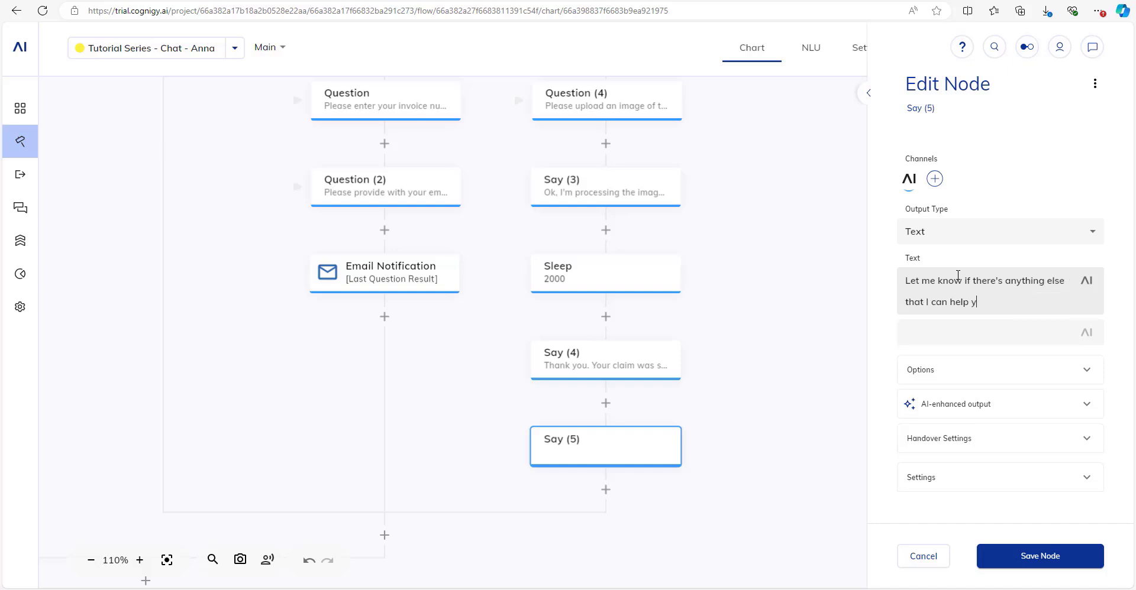
pyautogui.press('BackSpace')
pyautogui.press('BackSpace')
pyautogui.press('BackSpace')
pyautogui.press('BackSpace')
pyautogui.write('ou with.')
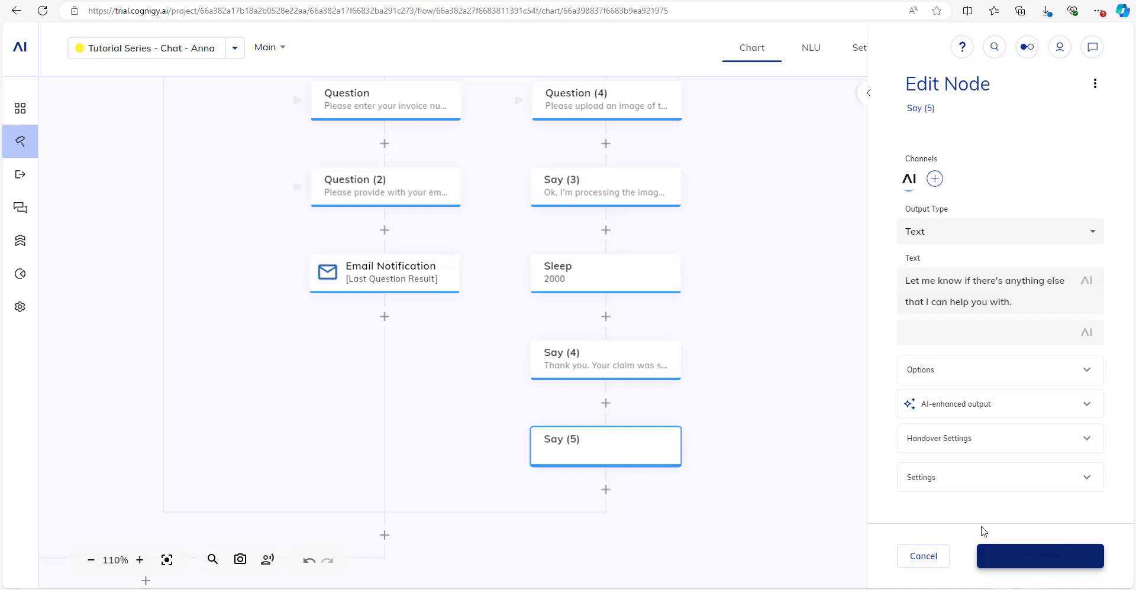
pyautogui.click(1000, 556)
pyautogui.scroll(-4, 638, 431)
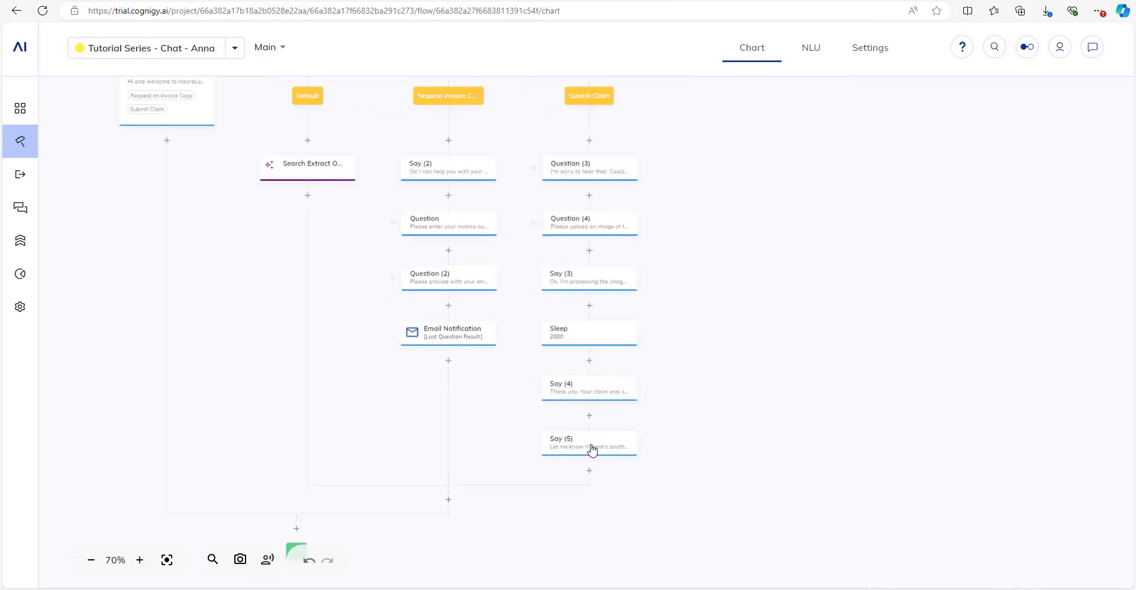
# Bring the Submit Claim branch nodes into view and open Question (3).
pyautogui.moveTo(816, 102); pyautogui.dragTo(876, 336)
pyautogui.moveTo(530, 145); pyautogui.dragTo(591, 215)
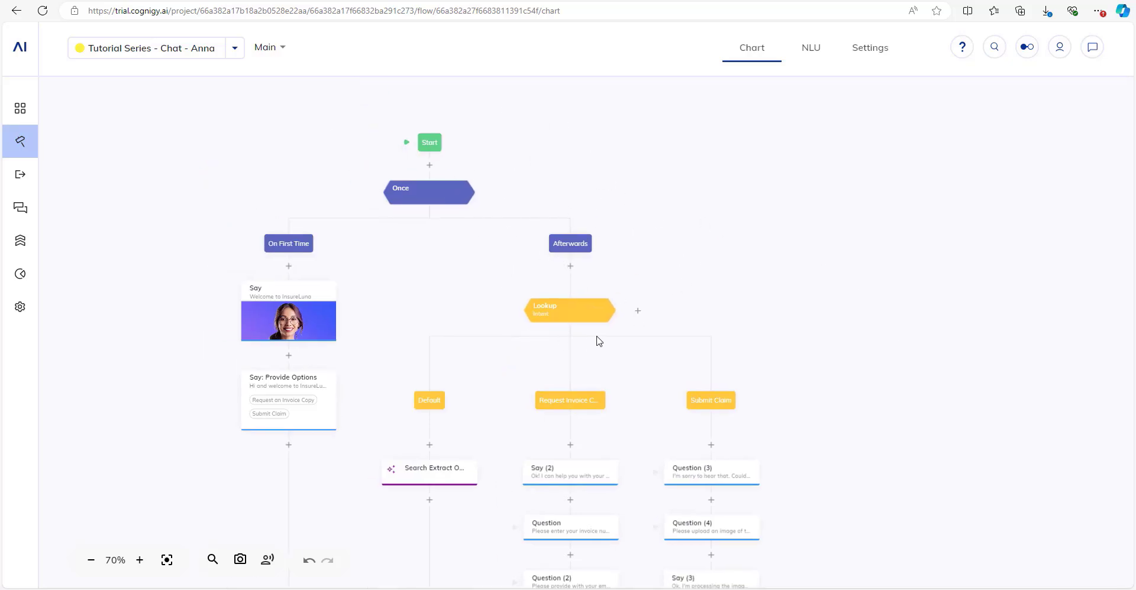
pyautogui.scroll(-5, 858, 375)
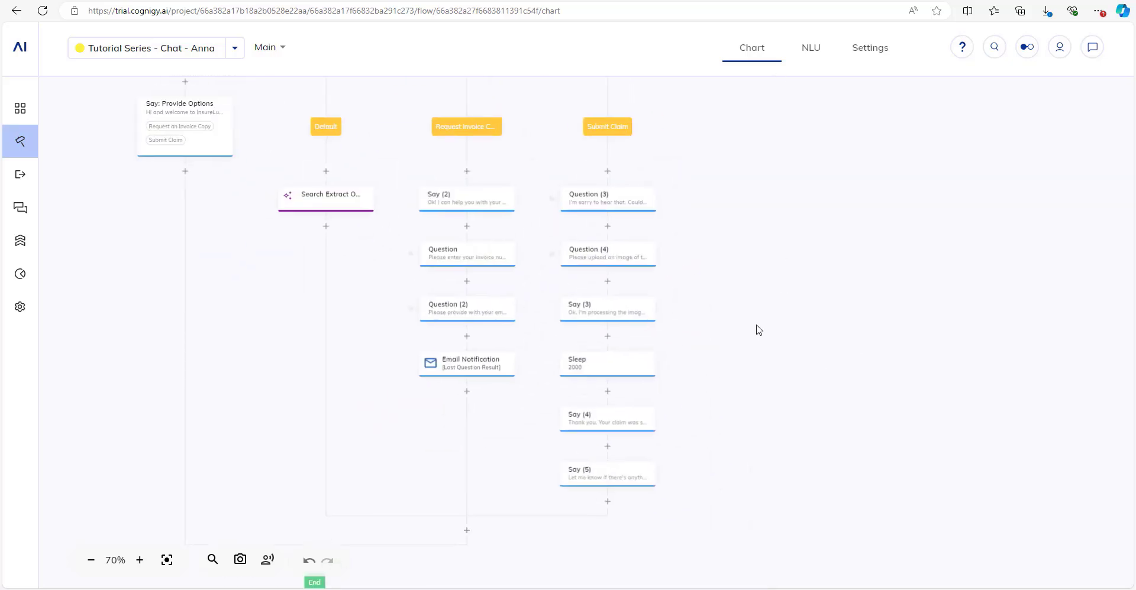
pyautogui.scroll(1, 755, 329)
pyautogui.moveTo(755, 330); pyautogui.dragTo(753, 309)
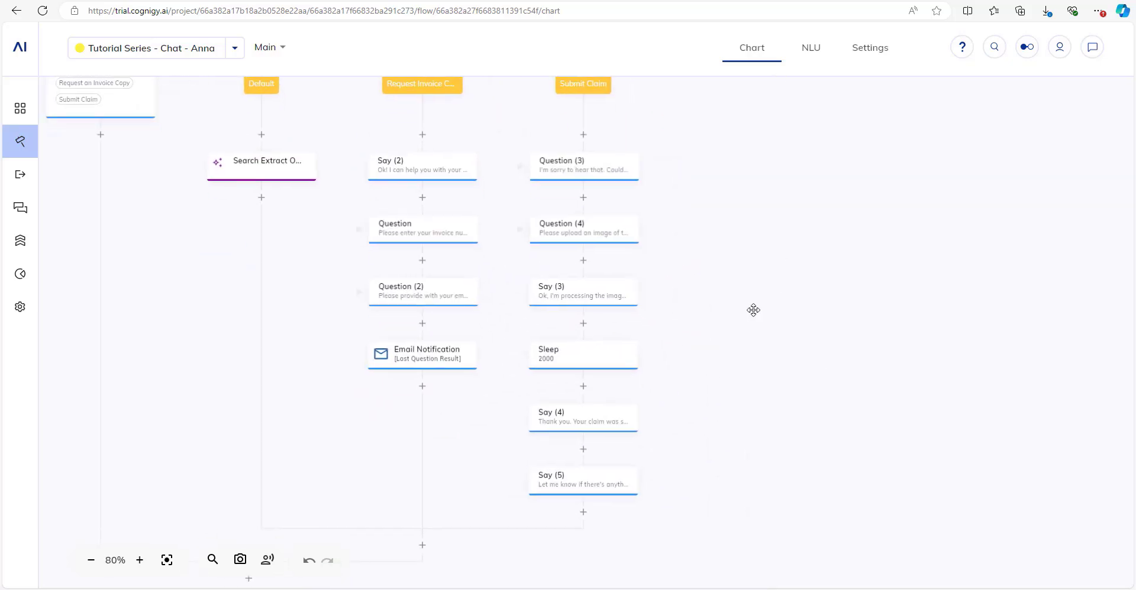
pyautogui.click(591, 180)
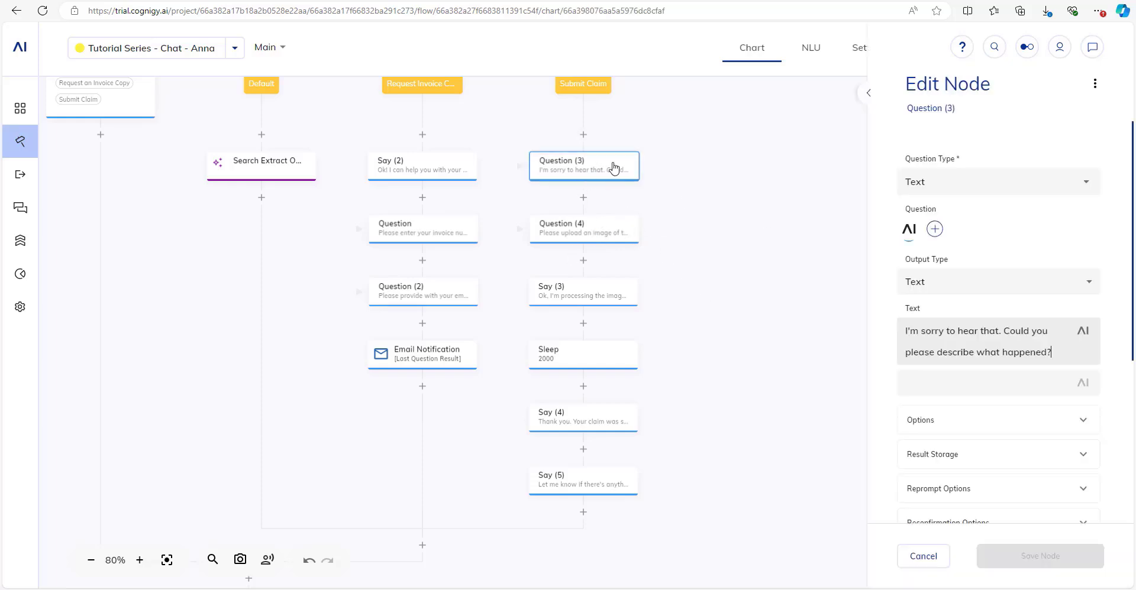
pyautogui.scroll(-1, 651, 175)
pyautogui.scroll(2, 665, 162)
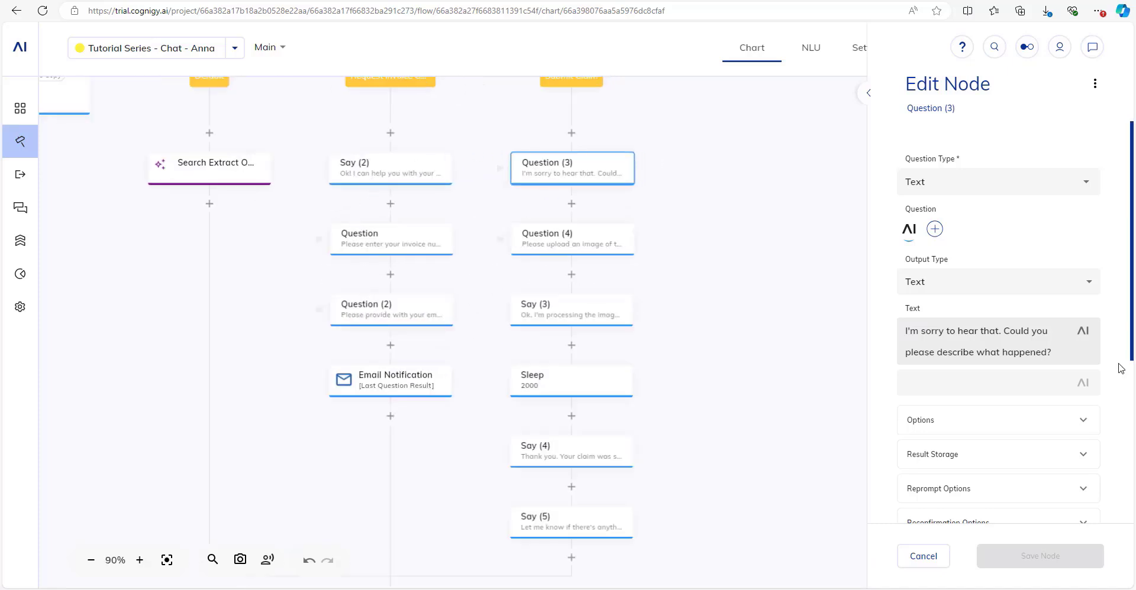
pyautogui.scroll(-5, 1100, 369)
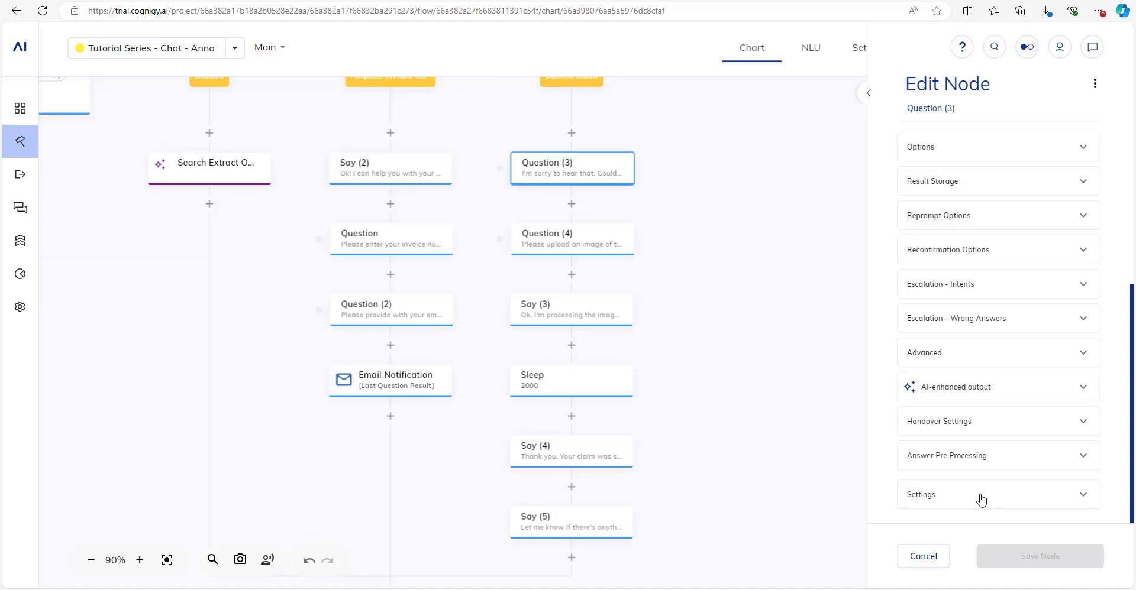
# Label Question (3) 'Ask for Description', copy it into Analytics Step, and save.
pyautogui.click(981, 500)
pyautogui.scroll(-3, 946, 444)
pyautogui.moveTo(1017, 380); pyautogui.dragTo(904, 372)
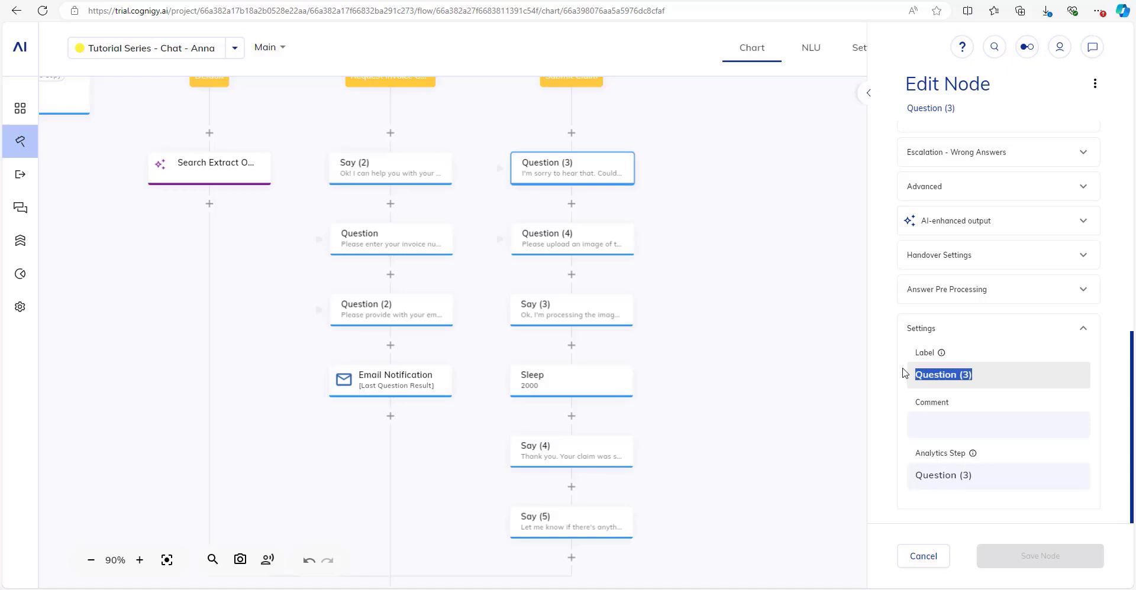
pyautogui.write('Aks ')
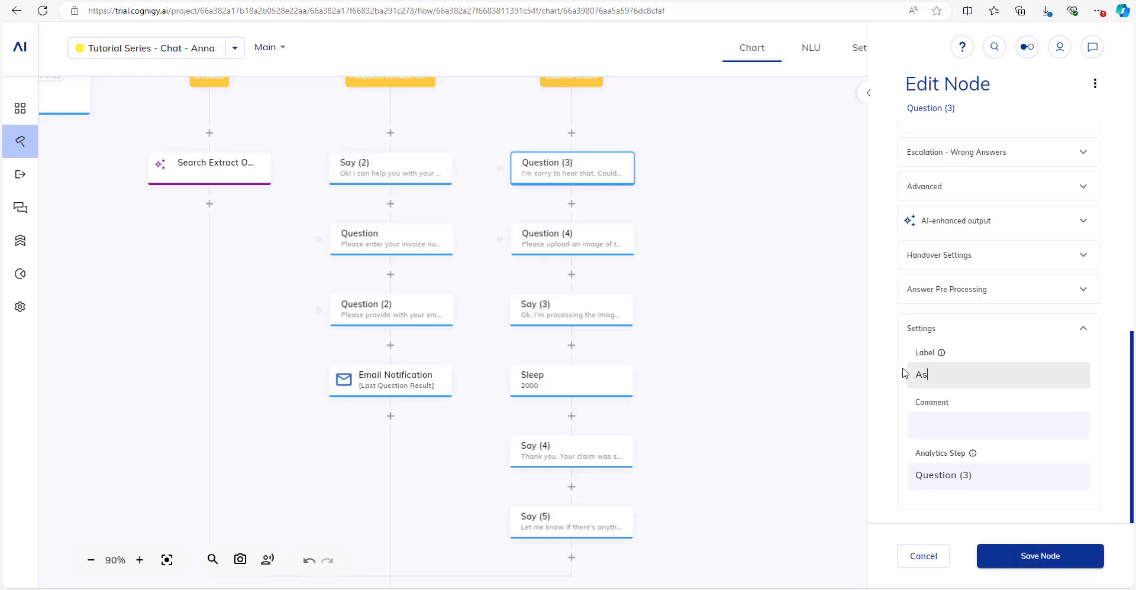
pyautogui.write('fk ')
pyautogui.write('for Description')
pyautogui.hotkey('ctrl', 'a')
pyautogui.hotkey('ctrl', 'c')
pyautogui.moveTo(1050, 481); pyautogui.dragTo(905, 478)
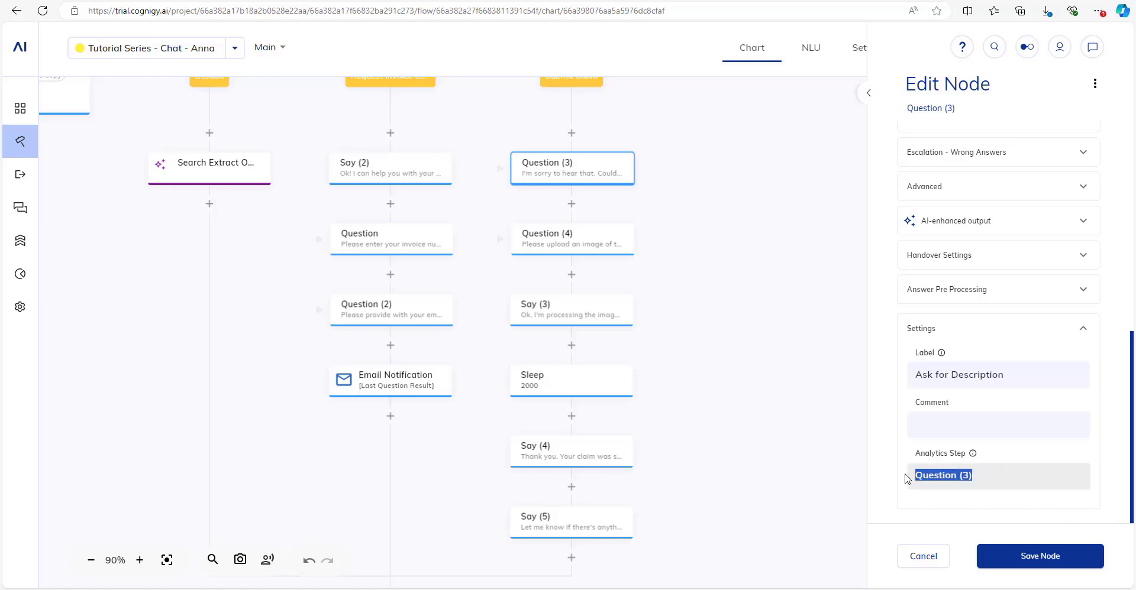
pyautogui.hotkey('ctrl', 'v')
pyautogui.click(1016, 557)
# Label Question (4) 'Upload Image', copy it into Analytics Step, and save.
pyautogui.click(565, 244)
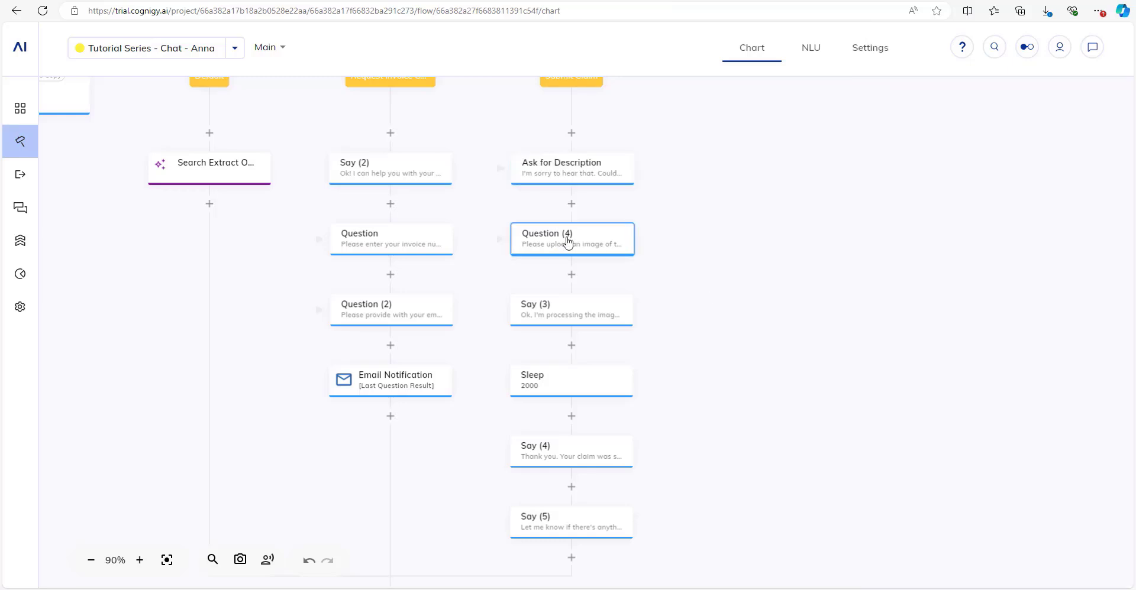
pyautogui.scroll(-6, 947, 461)
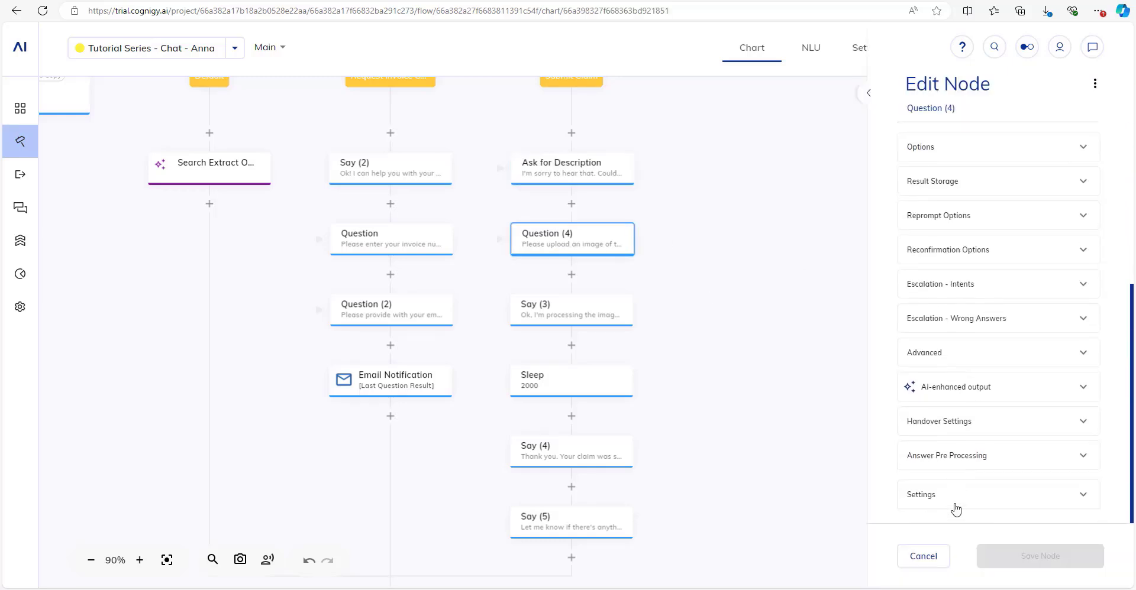
pyautogui.click(953, 503)
pyautogui.scroll(-2, 961, 488)
pyautogui.moveTo(996, 382); pyautogui.dragTo(875, 369)
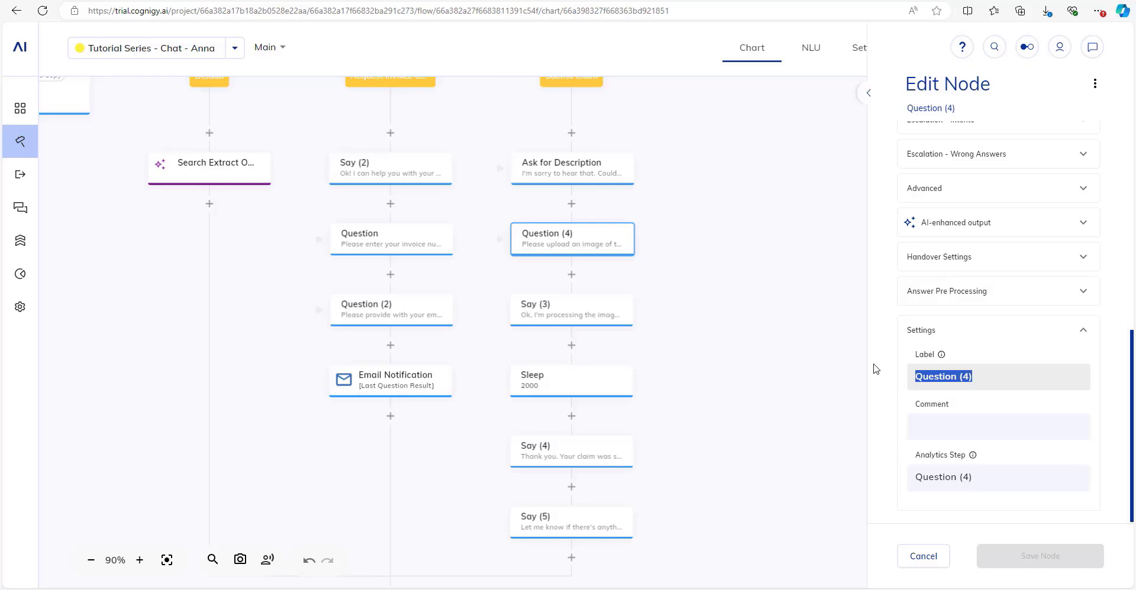
pyautogui.write('Upload Image')
pyautogui.hotkey('ctrl', 'a')
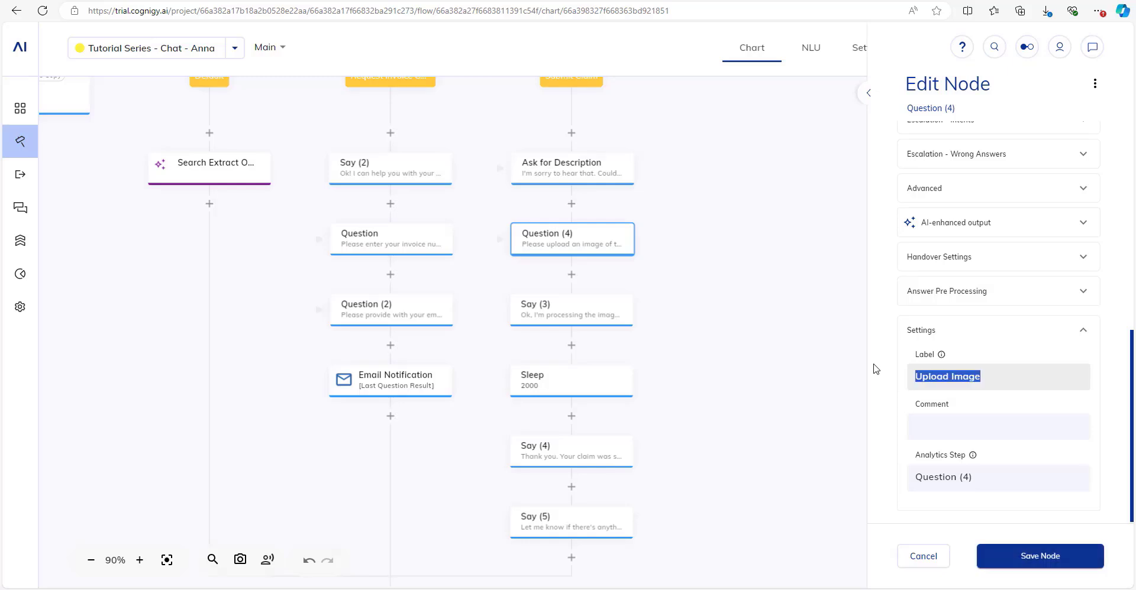
pyautogui.press('Tab')
pyautogui.press('Tab')
pyautogui.hotkey('ctrl', 'v')
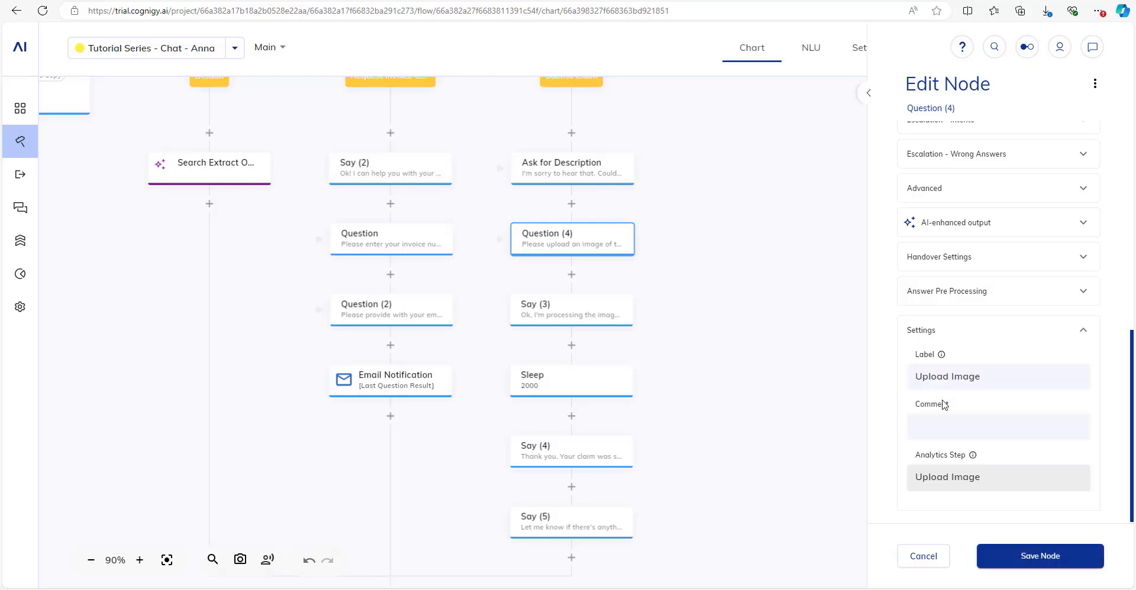
pyautogui.click(997, 561)
# Label Say (3) 'Confirm Processing', copy it into Analytics Step, and save.
pyautogui.click(580, 312)
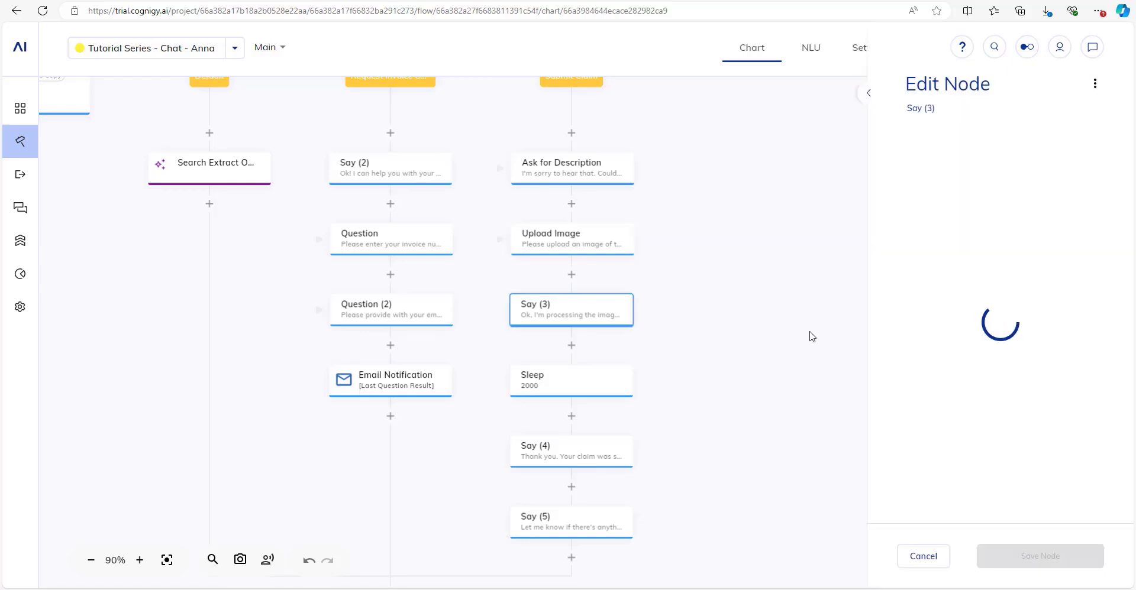
pyautogui.click(956, 481)
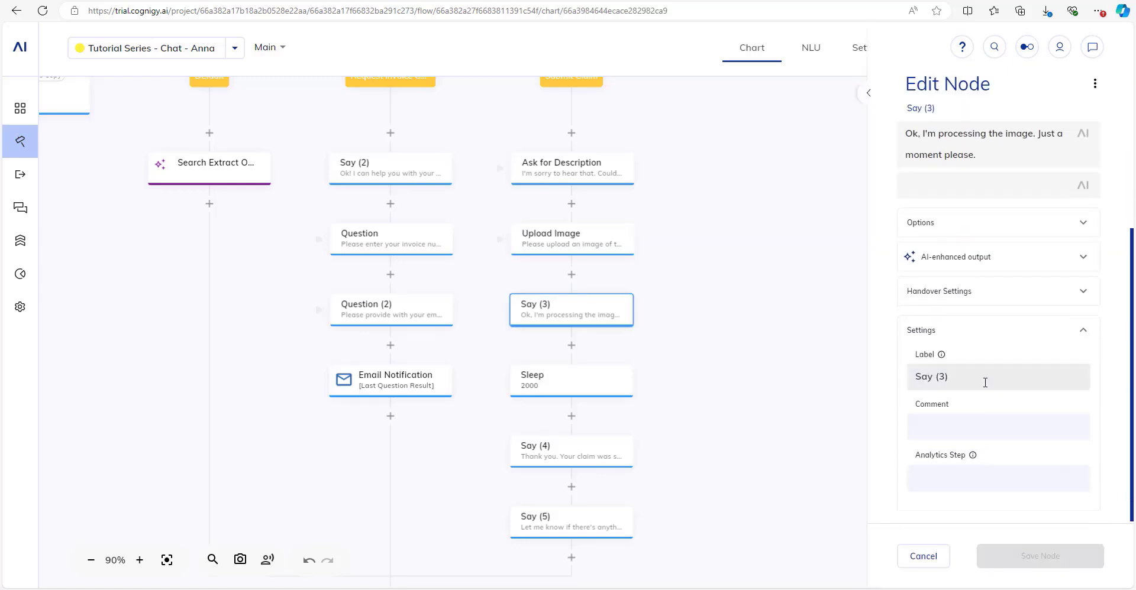
pyautogui.moveTo(985, 382); pyautogui.dragTo(900, 377)
pyautogui.write('Conirm')
pyautogui.hotkey('ctrl', 'a')
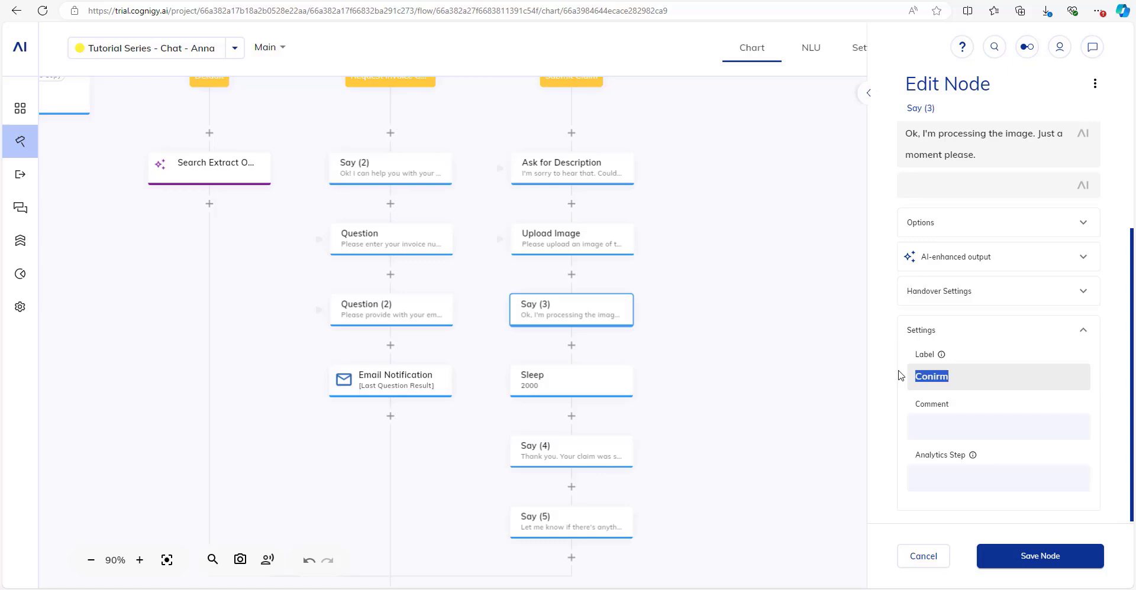
pyautogui.write('Confirm pro')
pyautogui.press('BackSpace')
pyautogui.press('BackSpace')
pyautogui.press('BackSpace')
pyautogui.write('Processing')
pyautogui.hotkey('ctrl', 'a')
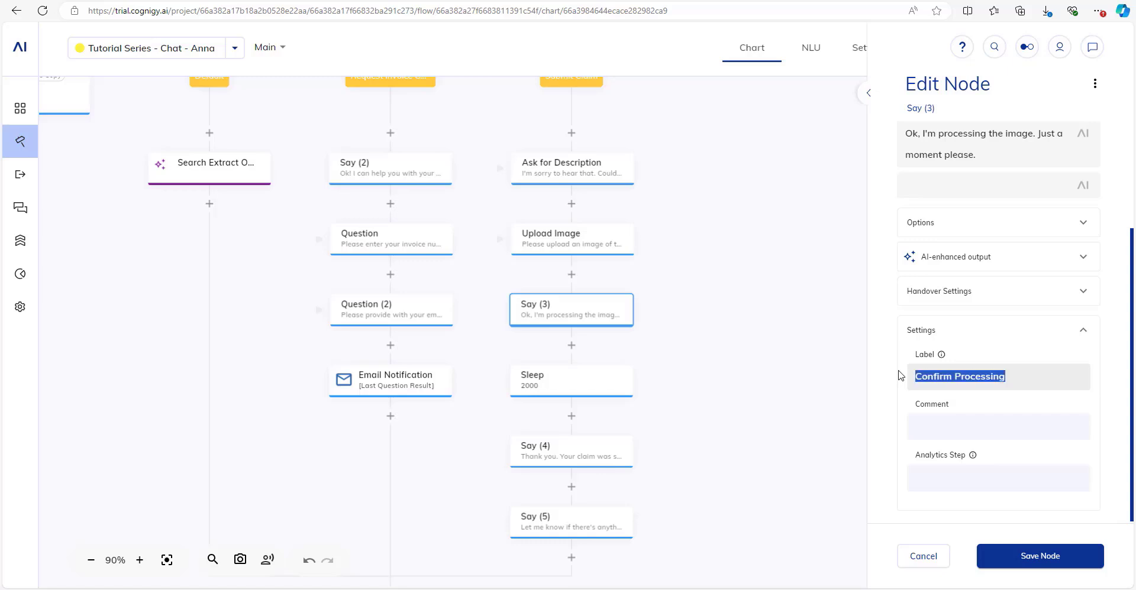
pyautogui.hotkey('ctrl', 'c')
pyautogui.click(972, 478)
pyautogui.hotkey('ctrl', 'v')
pyautogui.click(1040, 556)
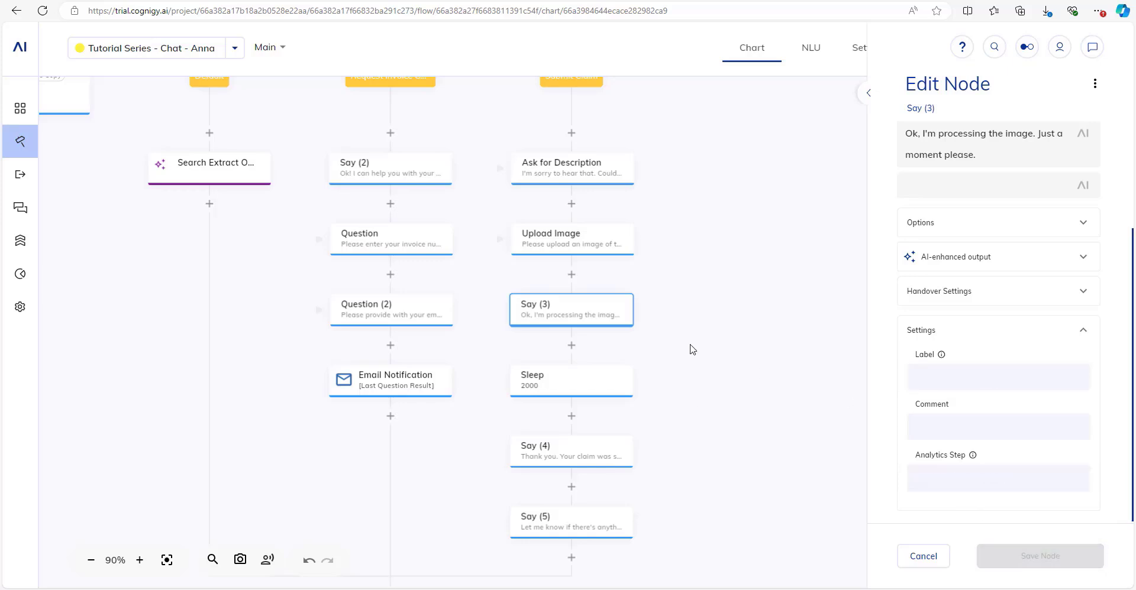
pyautogui.moveTo(703, 313); pyautogui.dragTo(708, 333)
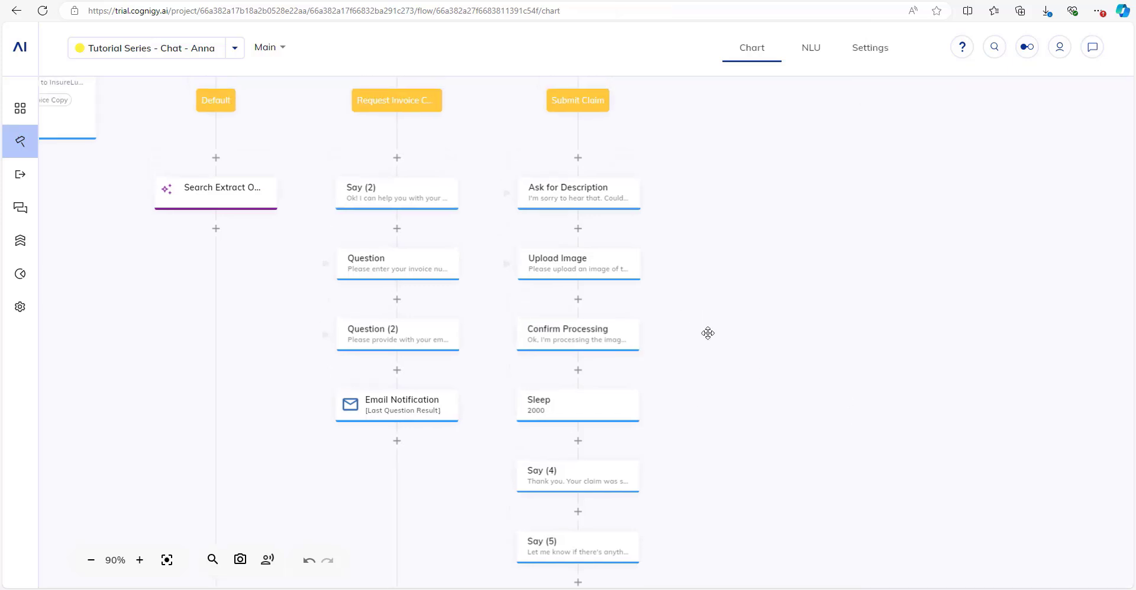
# Pan around the flow chart and briefly open then close the agent test chat.
pyautogui.moveTo(881, 250); pyautogui.dragTo(884, 331)
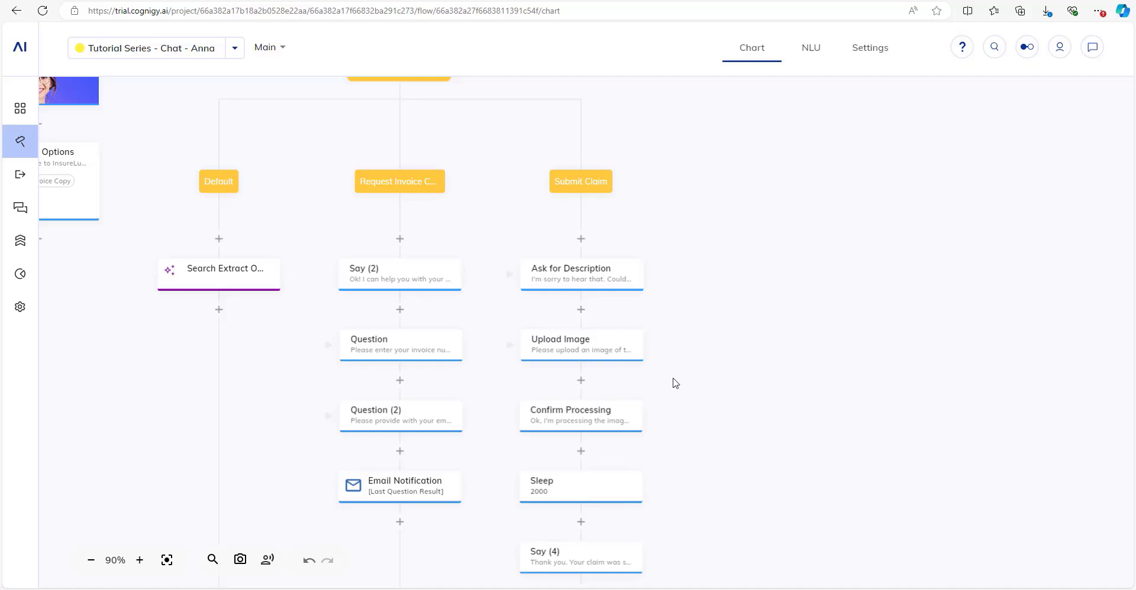
pyautogui.moveTo(733, 297); pyautogui.dragTo(742, 273)
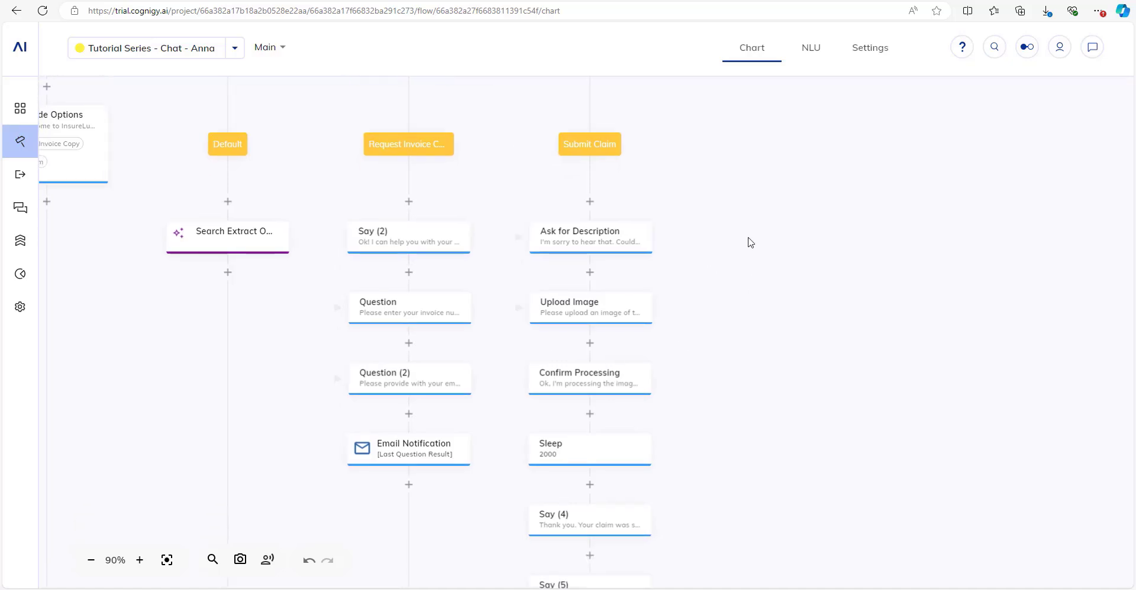
pyautogui.moveTo(744, 190); pyautogui.dragTo(733, 231)
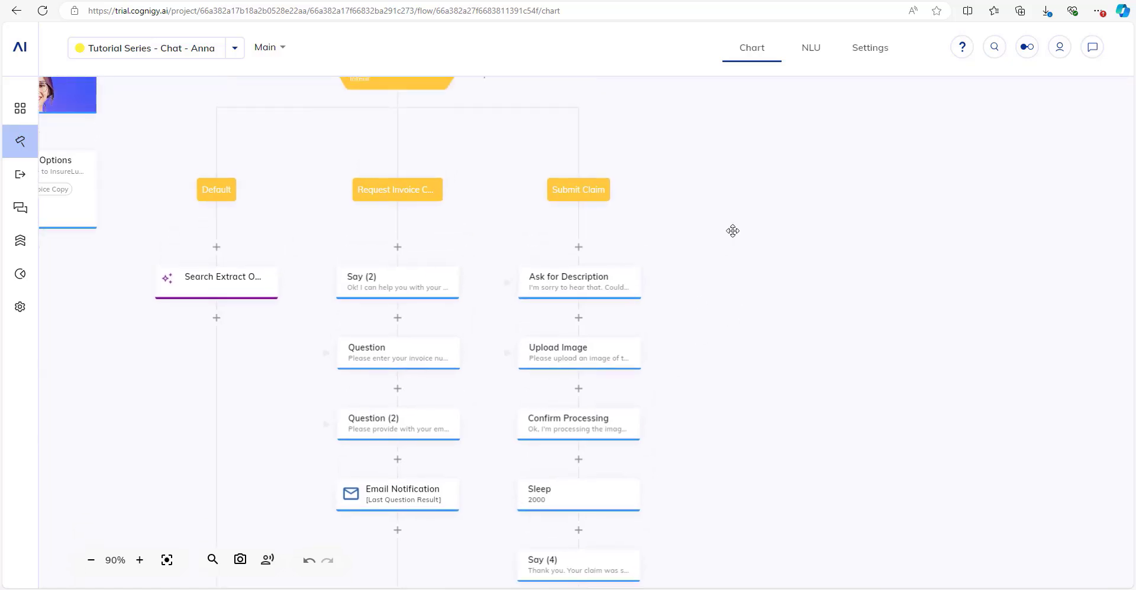
pyautogui.click(1092, 46)
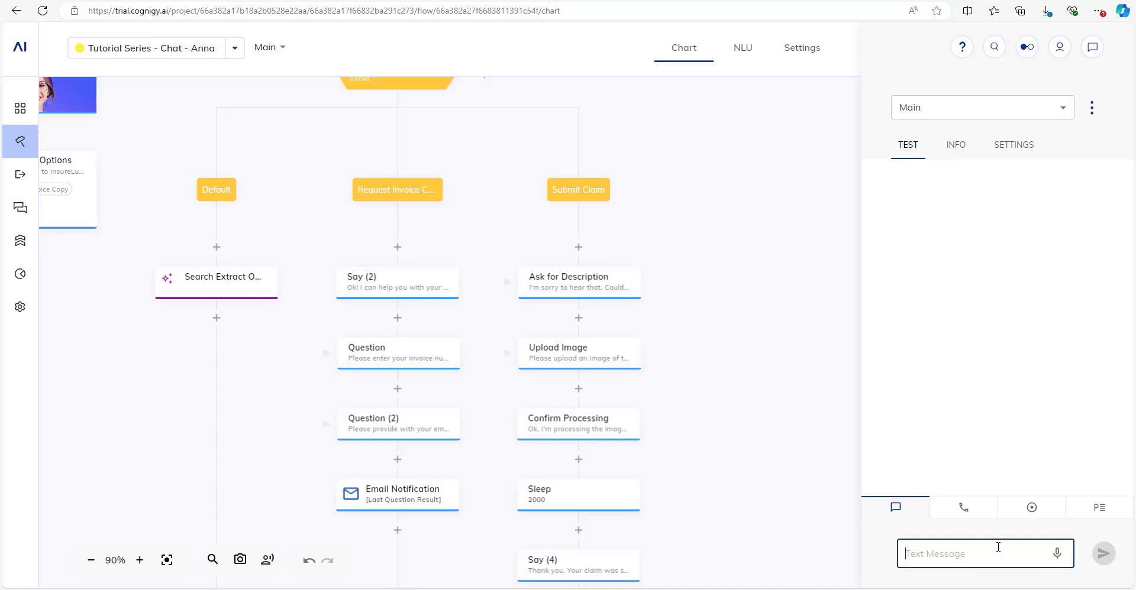
pyautogui.click(1092, 47)
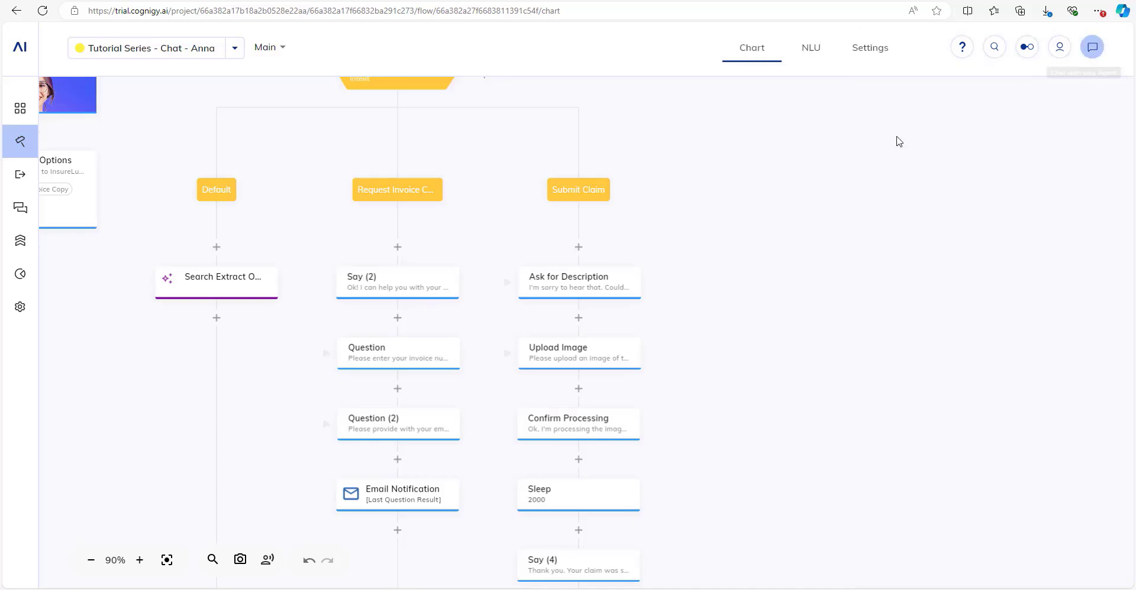
pyautogui.scroll(-1, 839, 213)
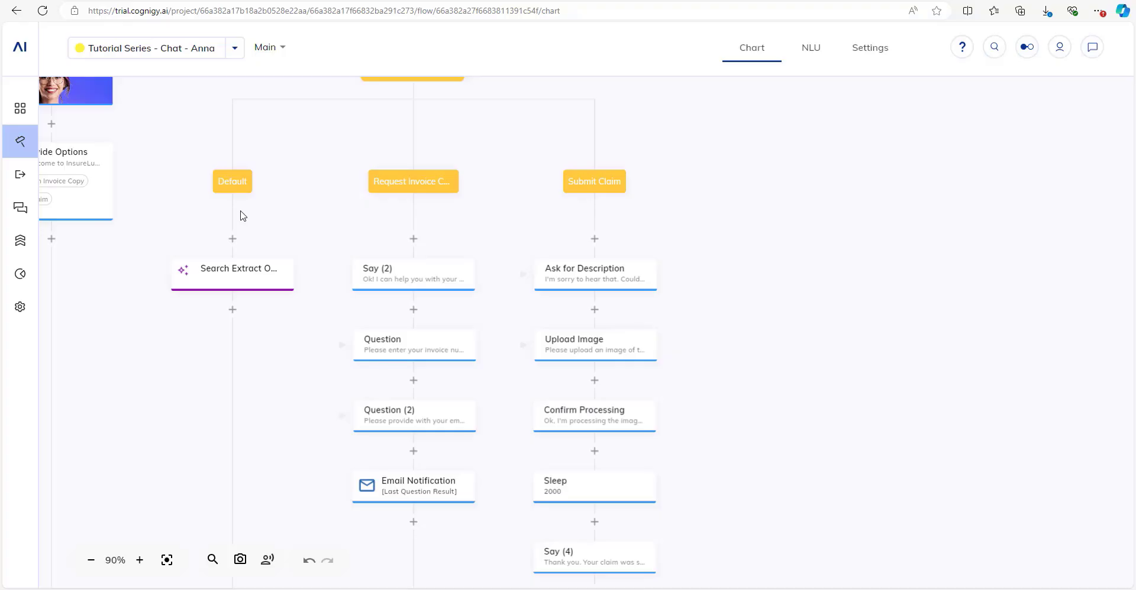
pyautogui.scroll(-1, 864, 277)
pyautogui.moveTo(864, 277); pyautogui.dragTo(877, 296)
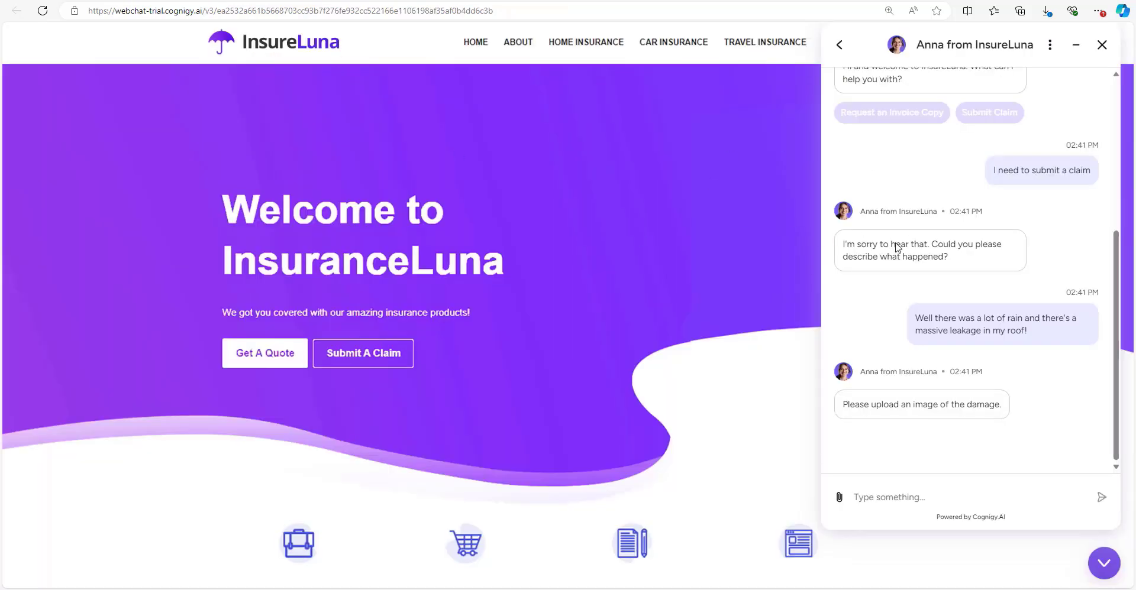
pyautogui.scroll(4, 969, 299)
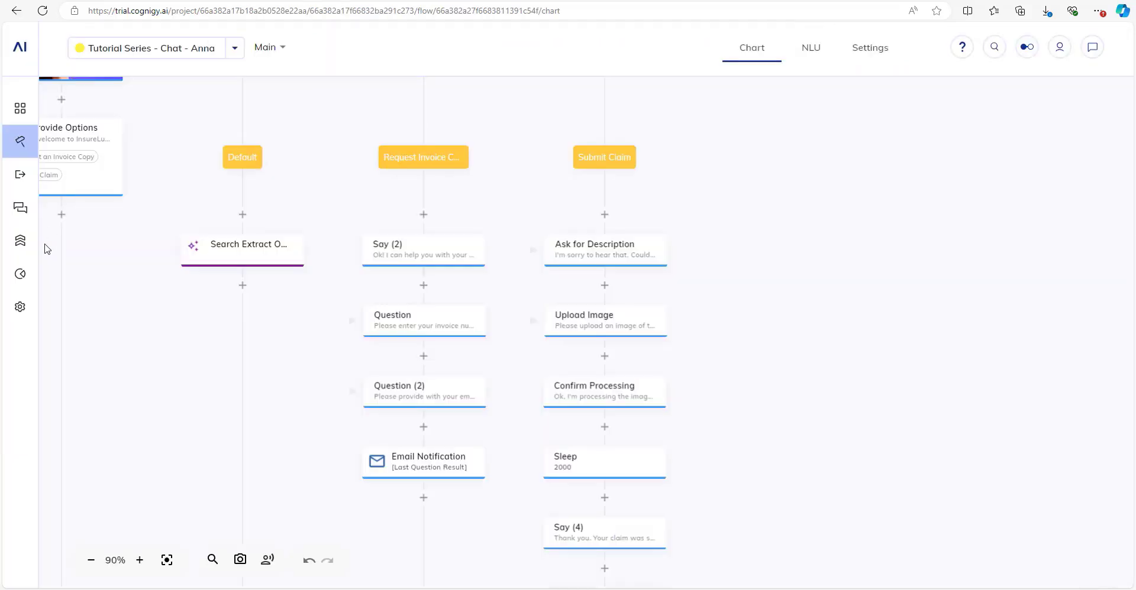
# Go to Deploy > Endpoints and open the Webchat (2) endpoint.
pyautogui.moveTo(36, 188)
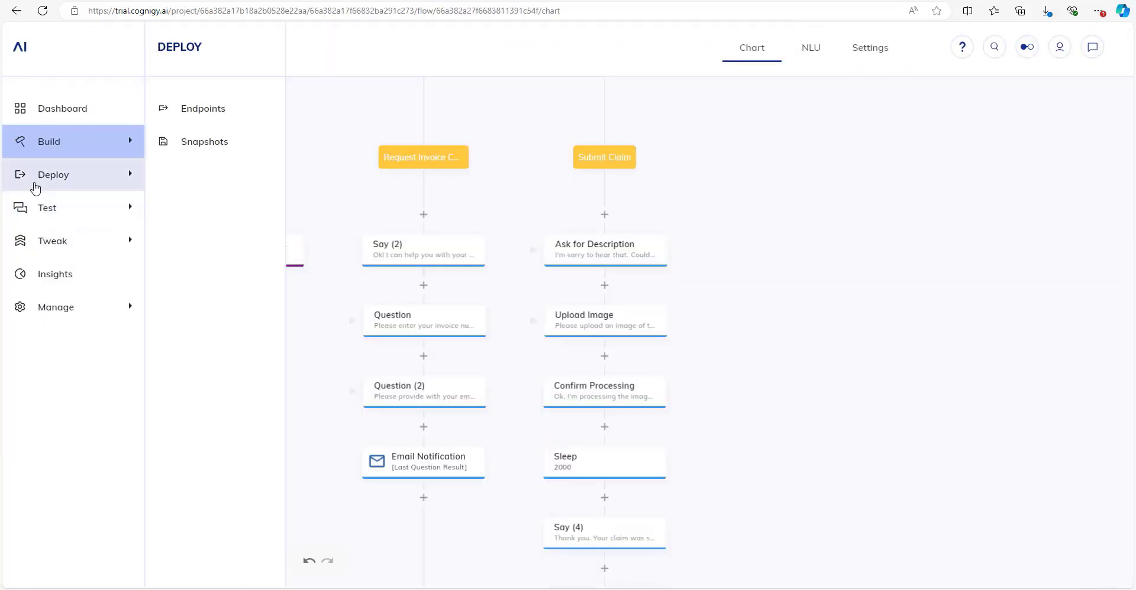
pyautogui.click(214, 109)
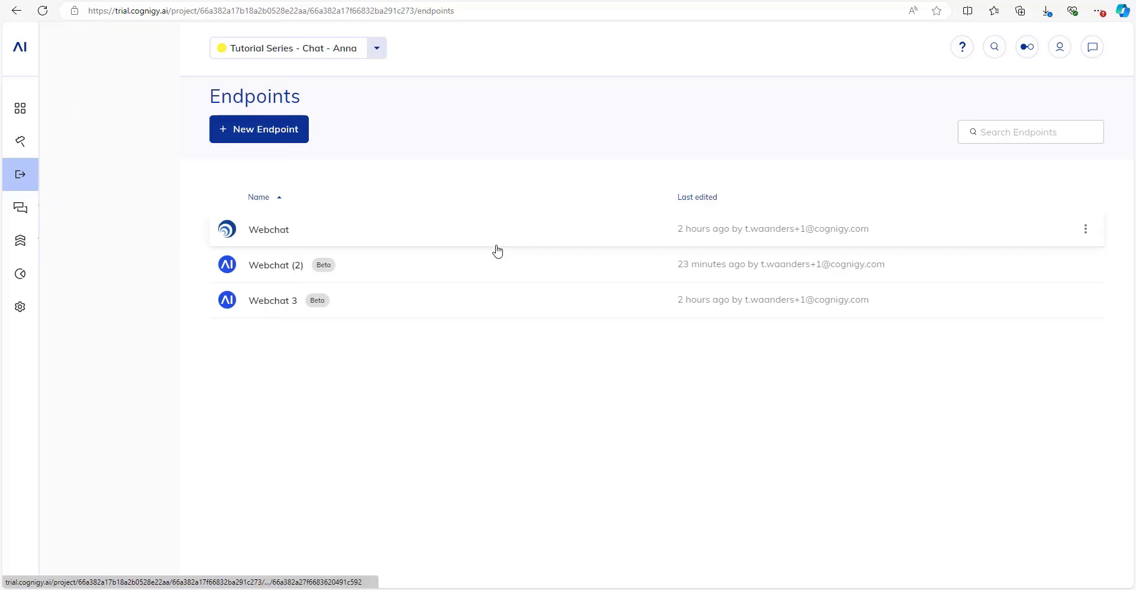
pyautogui.click(360, 264)
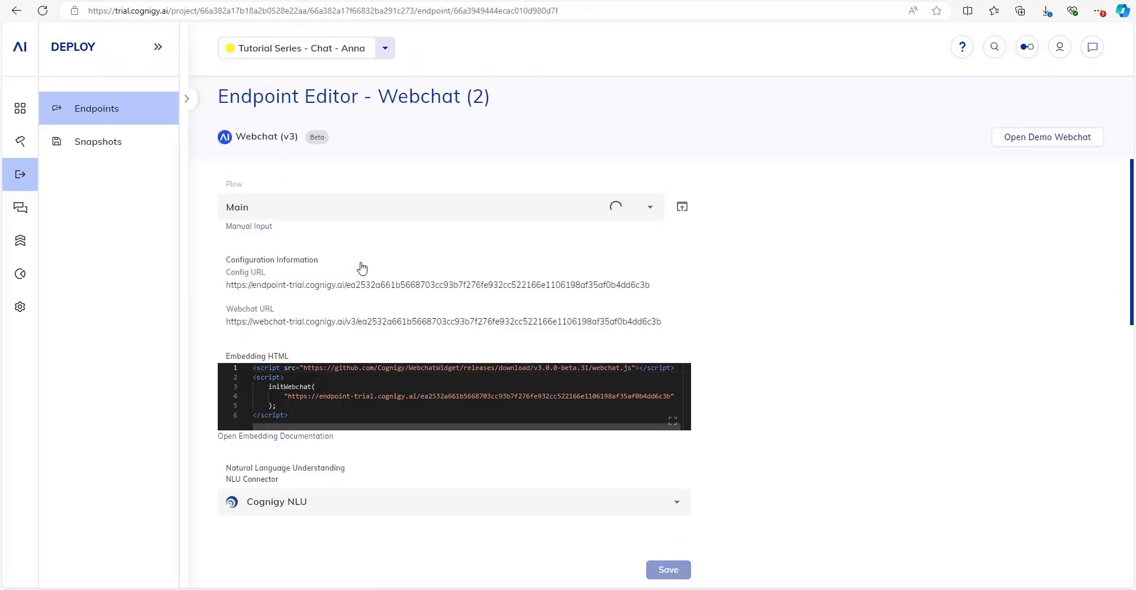
# Under Webchat Behavior > Attachment Upload, confirm Azure is the File Storage Provider.
pyautogui.scroll(-5, 362, 268)
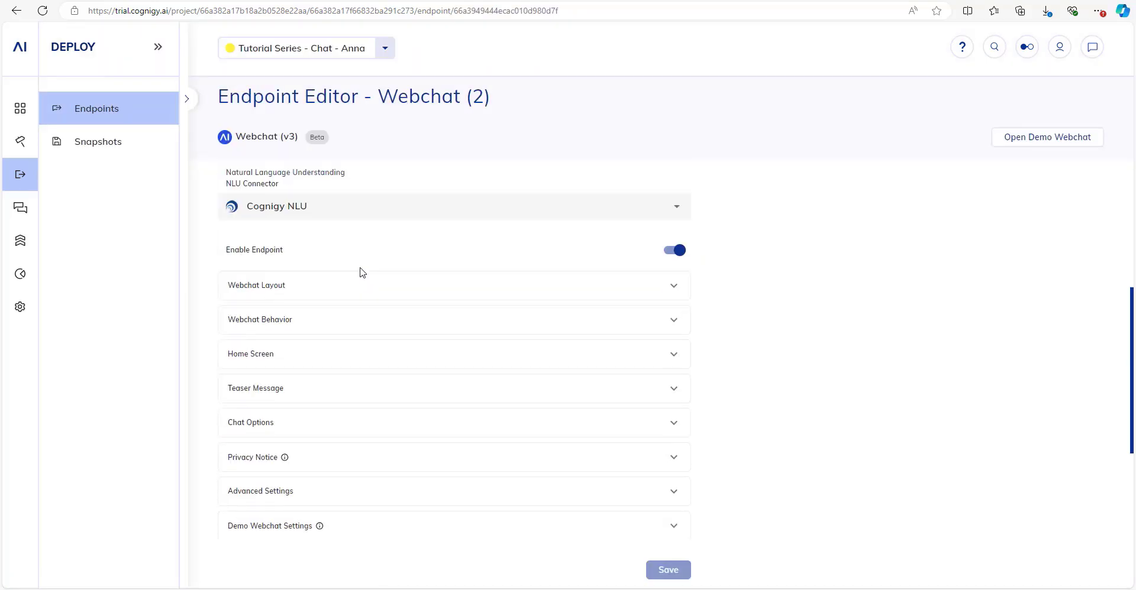
pyautogui.click(279, 330)
pyautogui.scroll(-5, 297, 322)
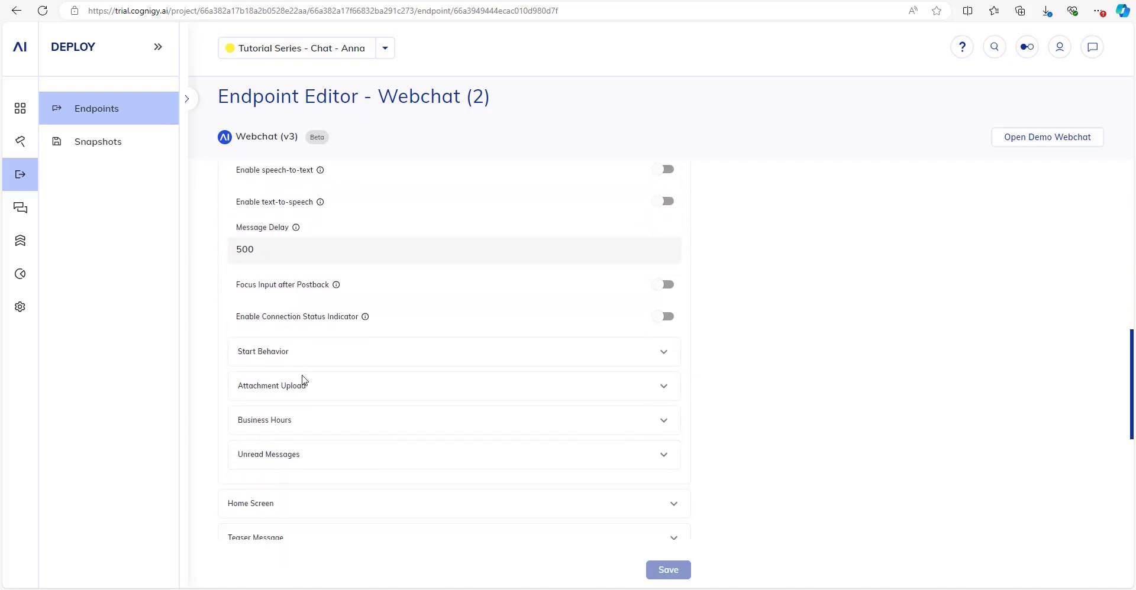
pyautogui.click(297, 387)
pyautogui.scroll(-4, 297, 390)
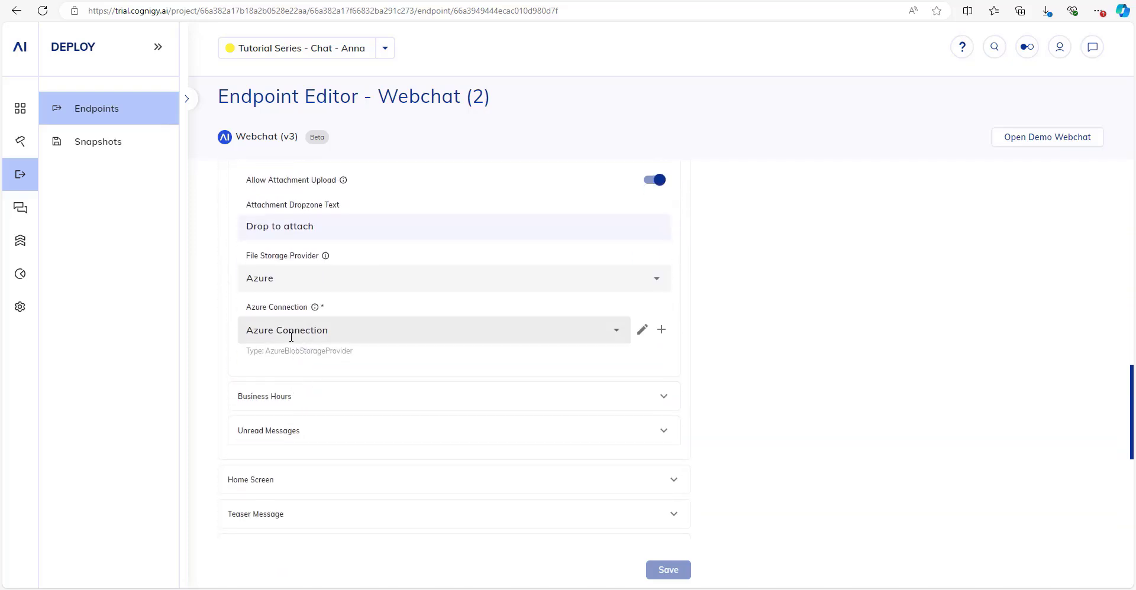
pyautogui.moveTo(314, 308)
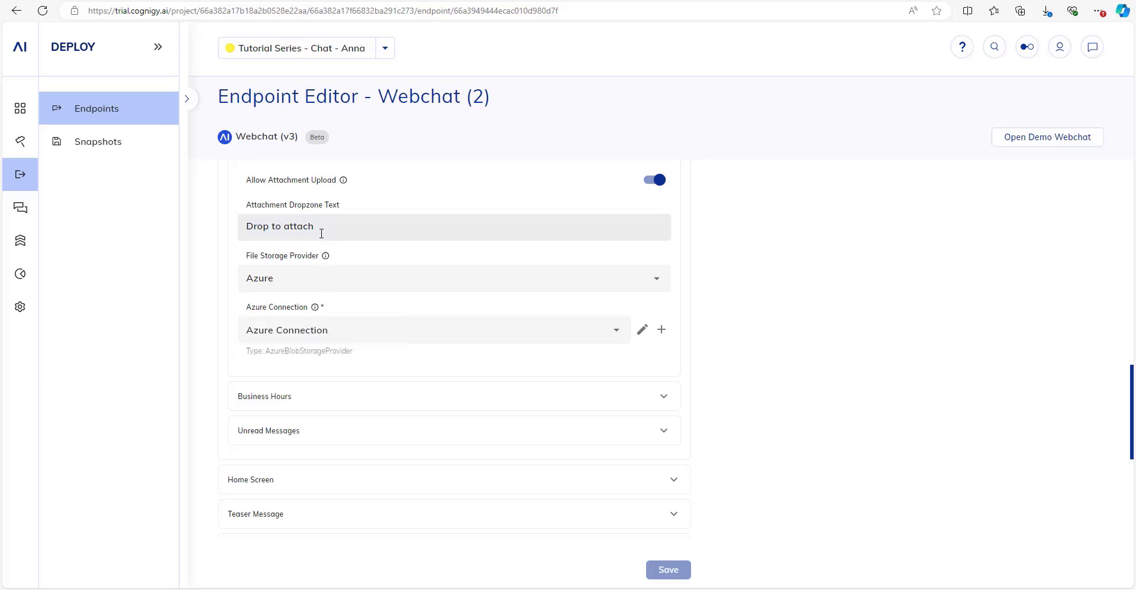
pyautogui.click(311, 281)
pyautogui.click(762, 359)
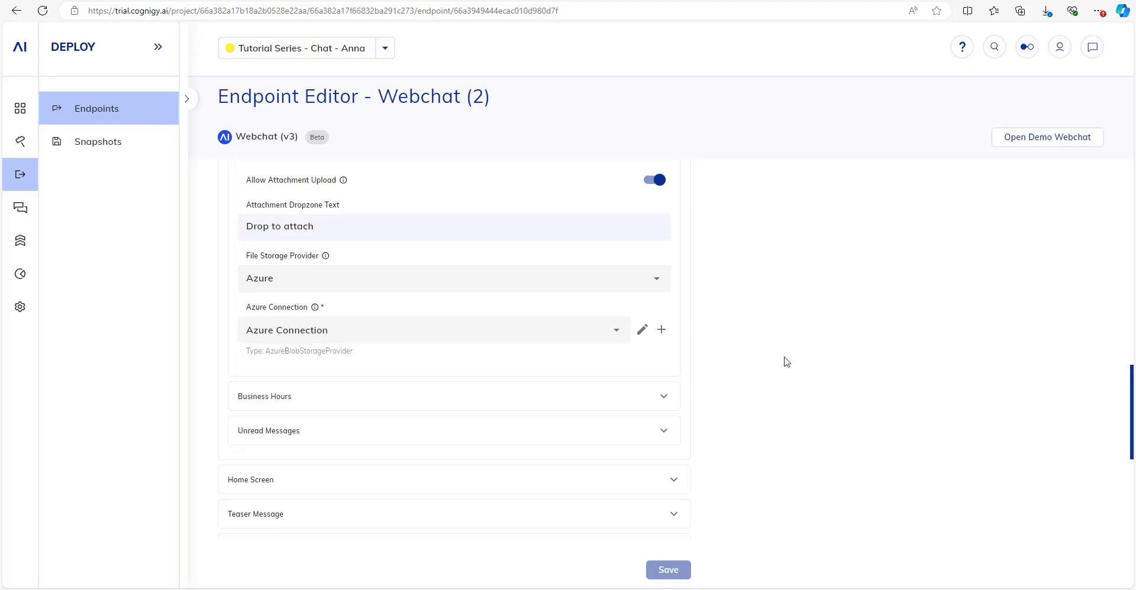
pyautogui.scroll(5, 665, 379)
pyautogui.scroll(10, 665, 382)
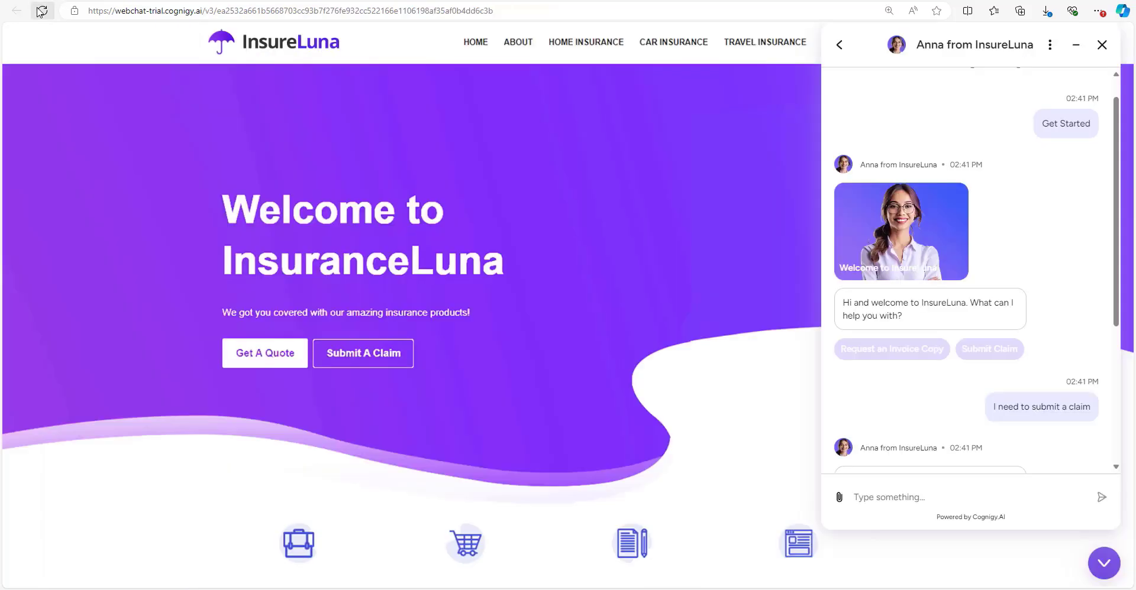
# Start a new chat on the InsureLuna demo page and send 'I need to file a claim'.
pyautogui.click(834, 43)
pyautogui.click(1101, 562)
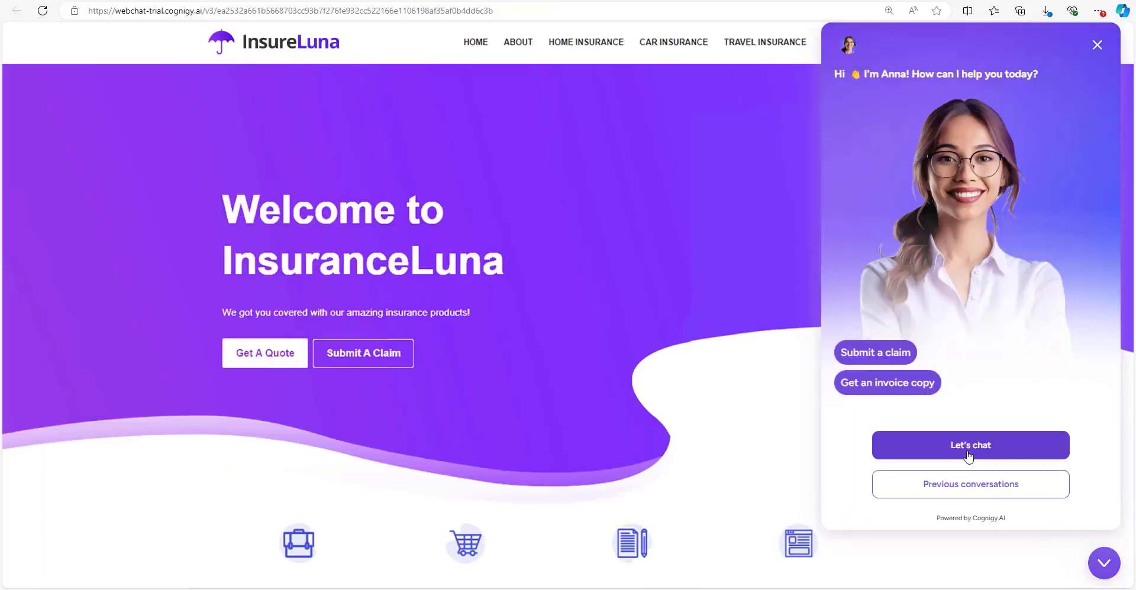
pyautogui.click(900, 449)
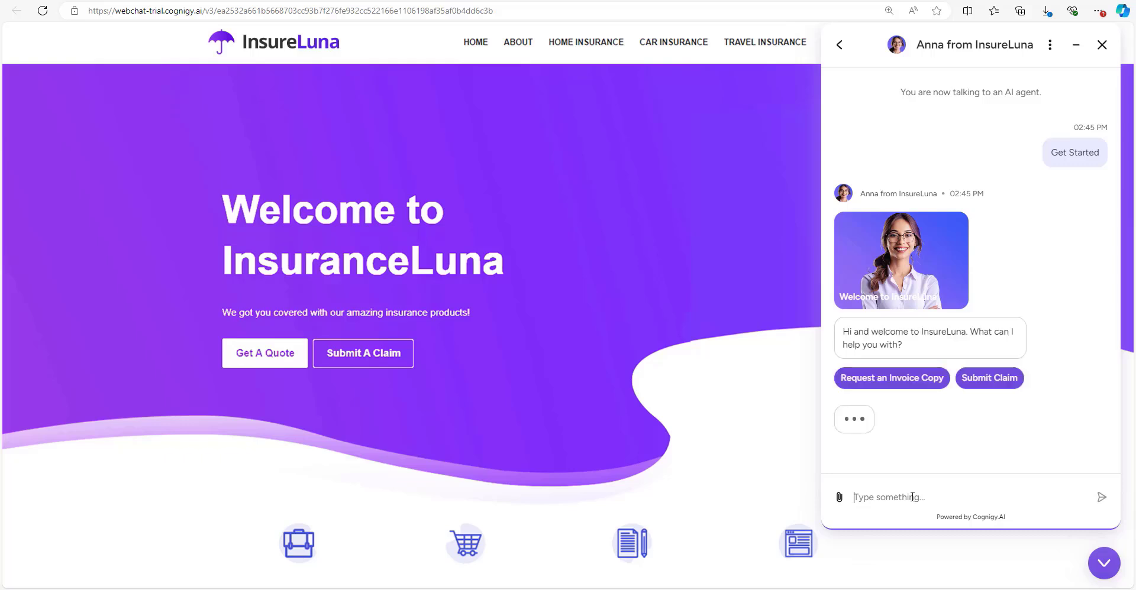
pyautogui.write('I nee')
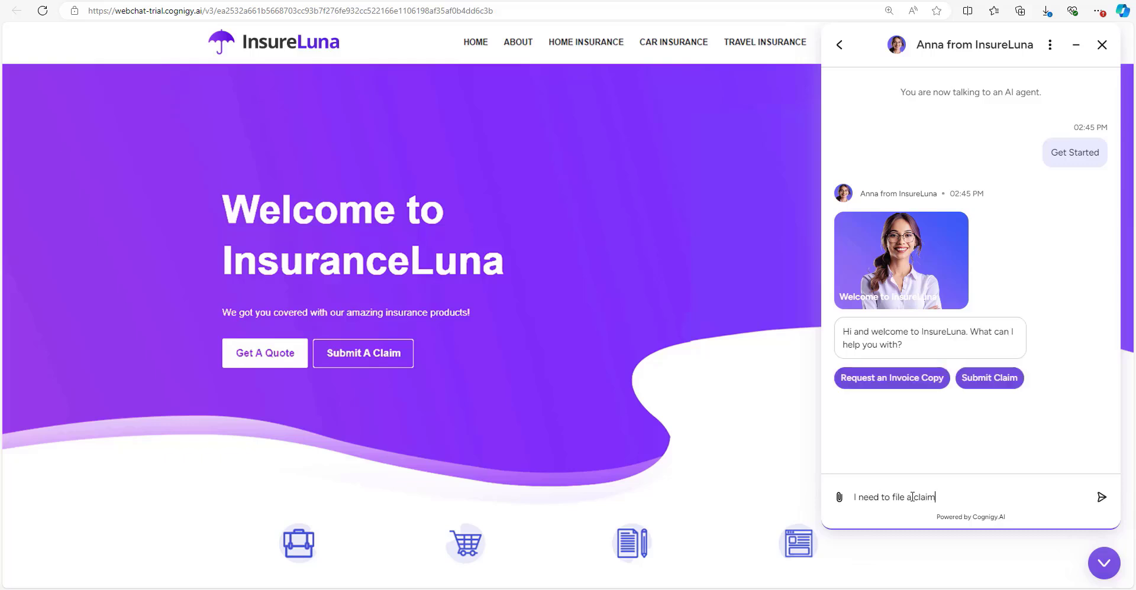
pyautogui.write('d to file a claim')
pyautogui.press('Return')
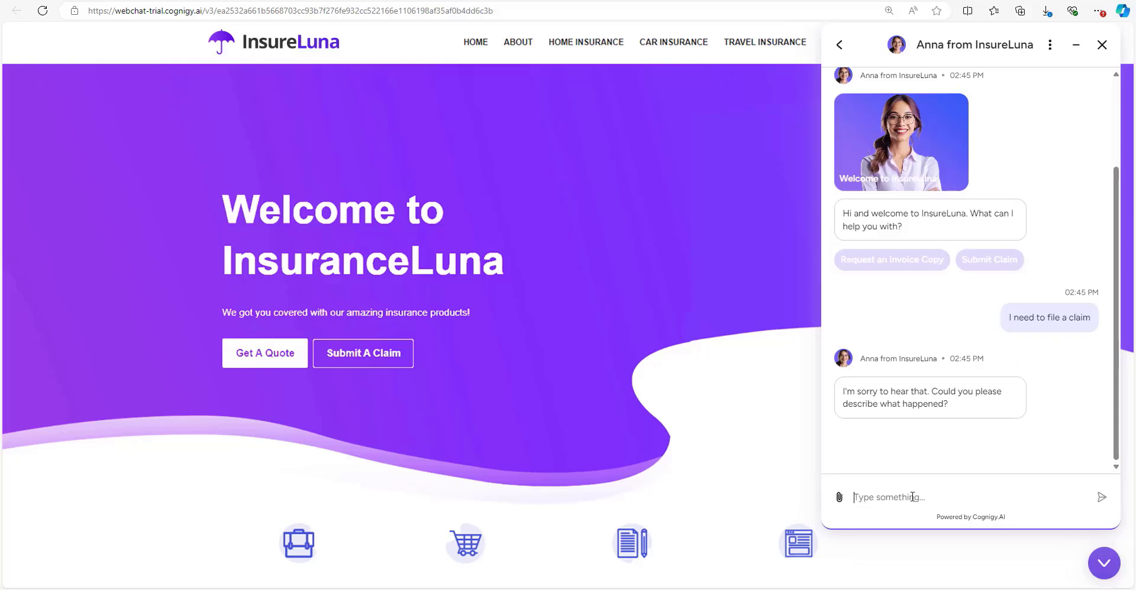
# Send 'Well, there was a lot of rain yesterday and now my roof started leaking.'.
pyautogui.write('Well, there was a ')
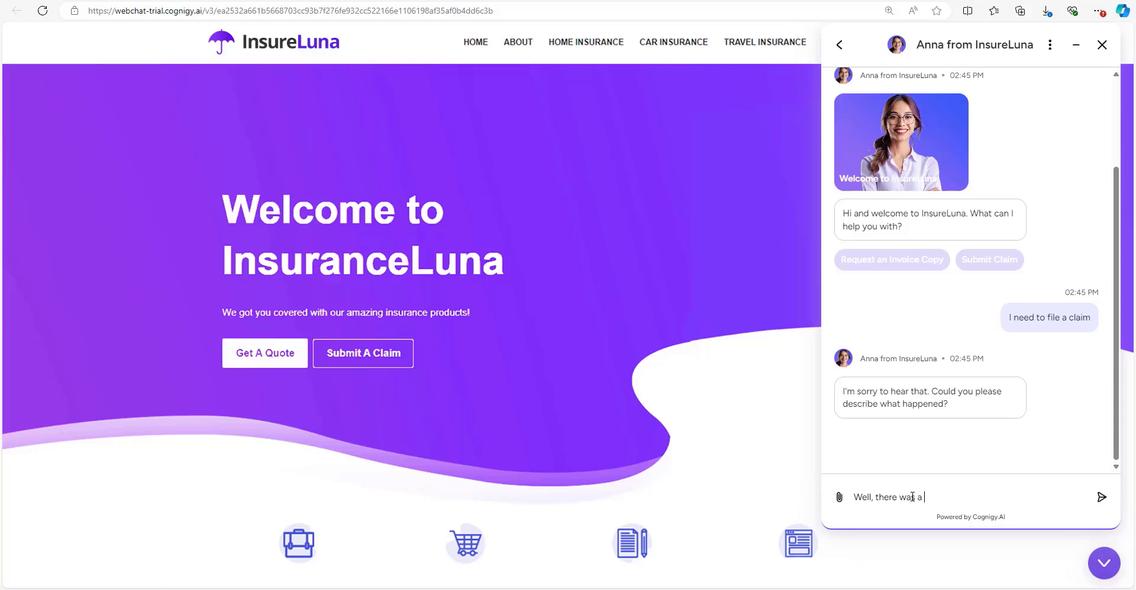
pyautogui.write('lot of rain yesterday and now my roof sta')
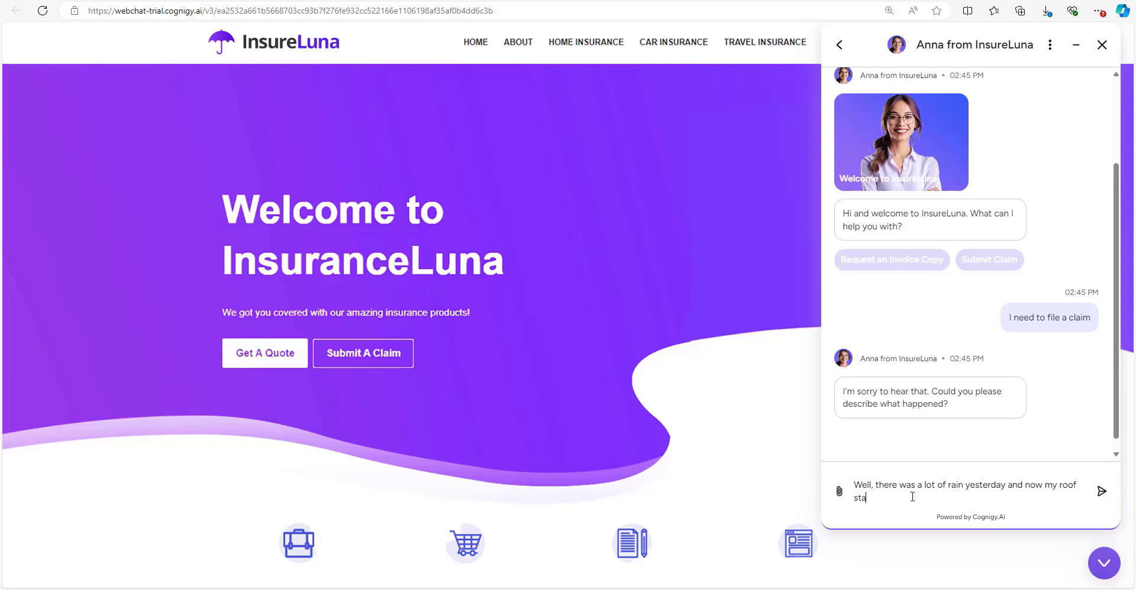
pyautogui.write('rted leaking.')
pyautogui.press('Return')
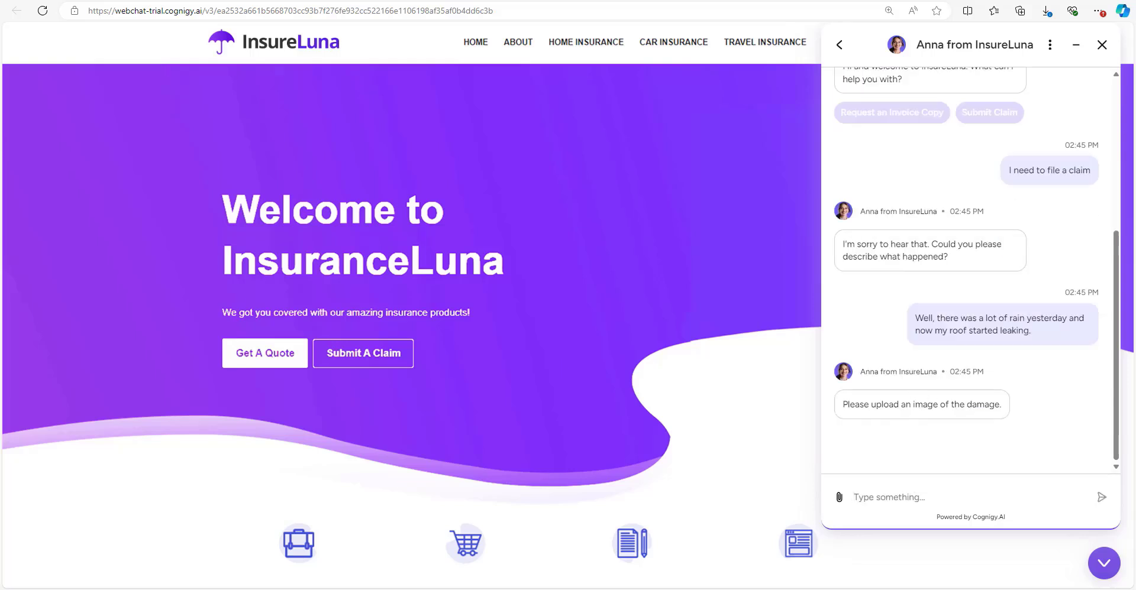
pyautogui.click(98, 366)
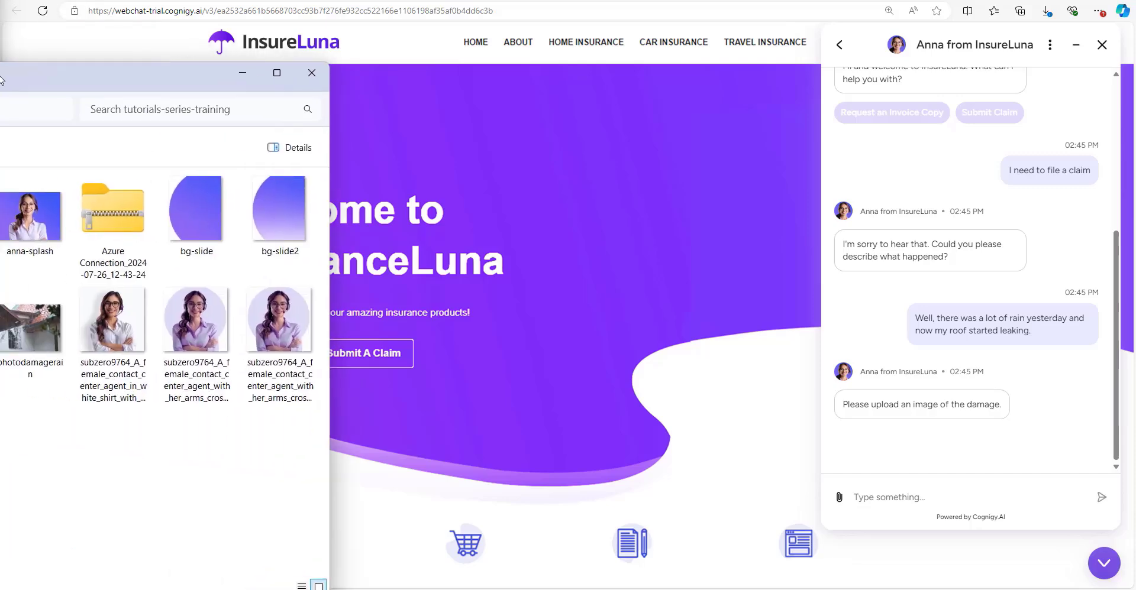
pyautogui.moveTo(0, 154); pyautogui.dragTo(0, 133)
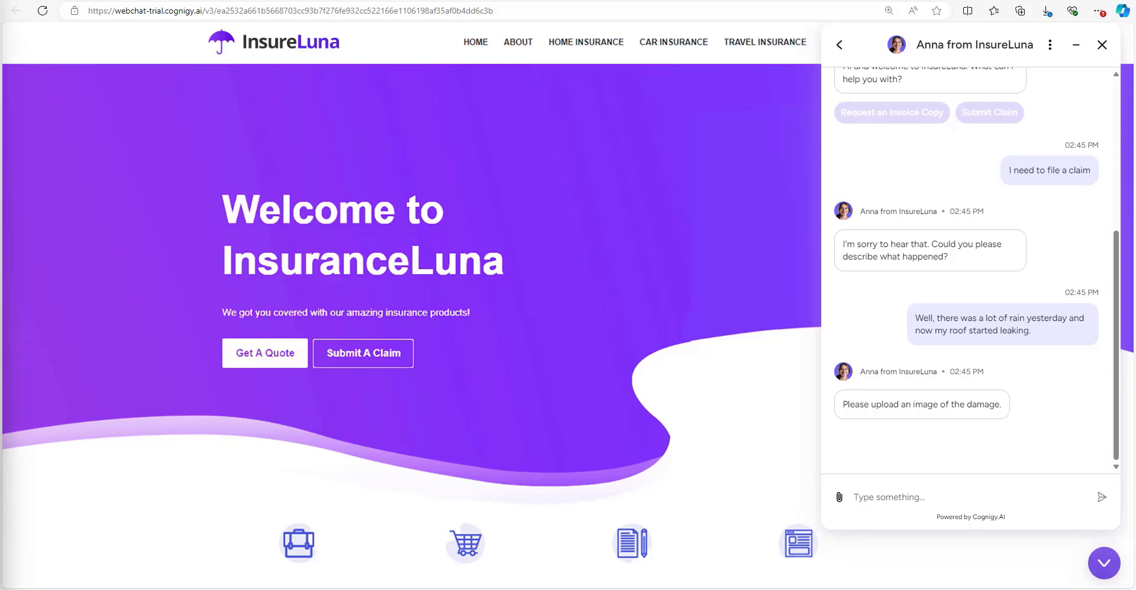
# Attach photodamagerain.jpg to the webchat and send it with 'Here you go'.
pyautogui.moveTo(0, 56); pyautogui.dragTo(104, 58)
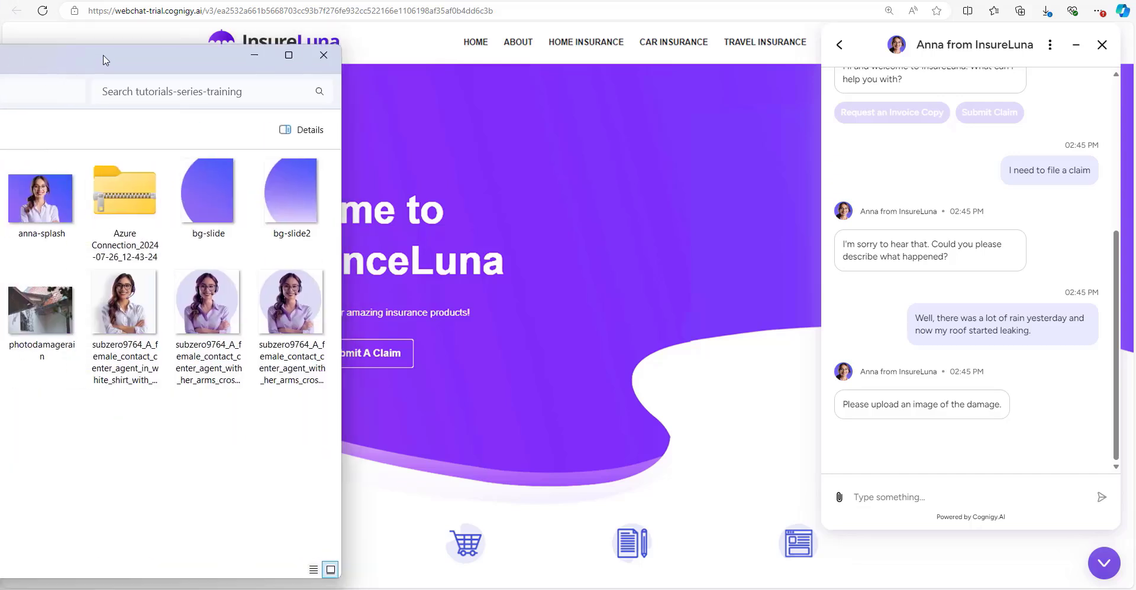
pyautogui.click(64, 315)
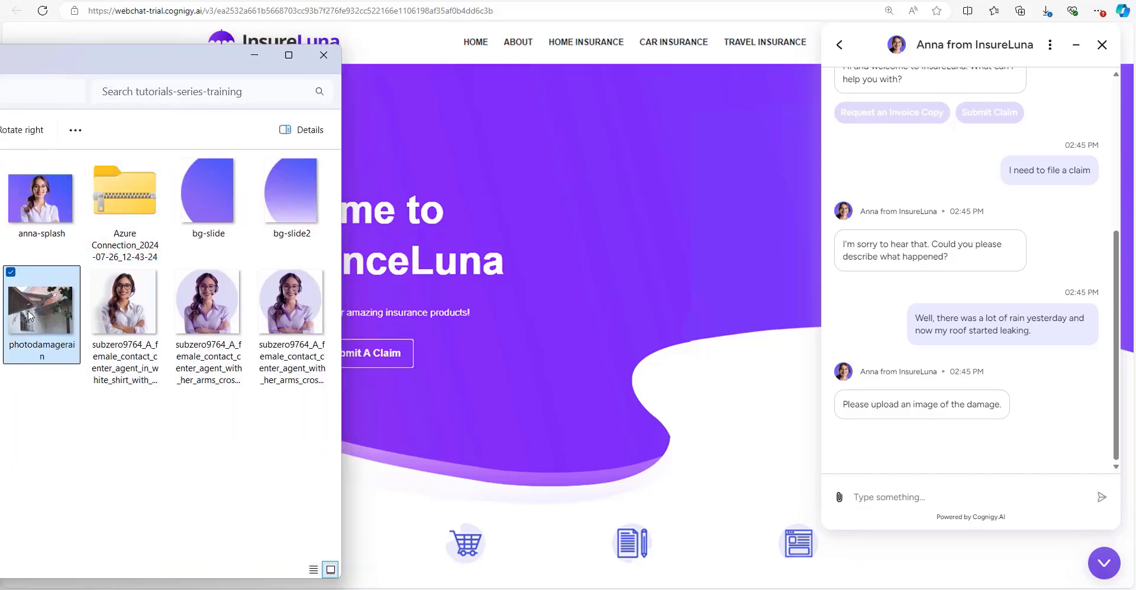
pyautogui.moveTo(28, 314); pyautogui.dragTo(937, 280)
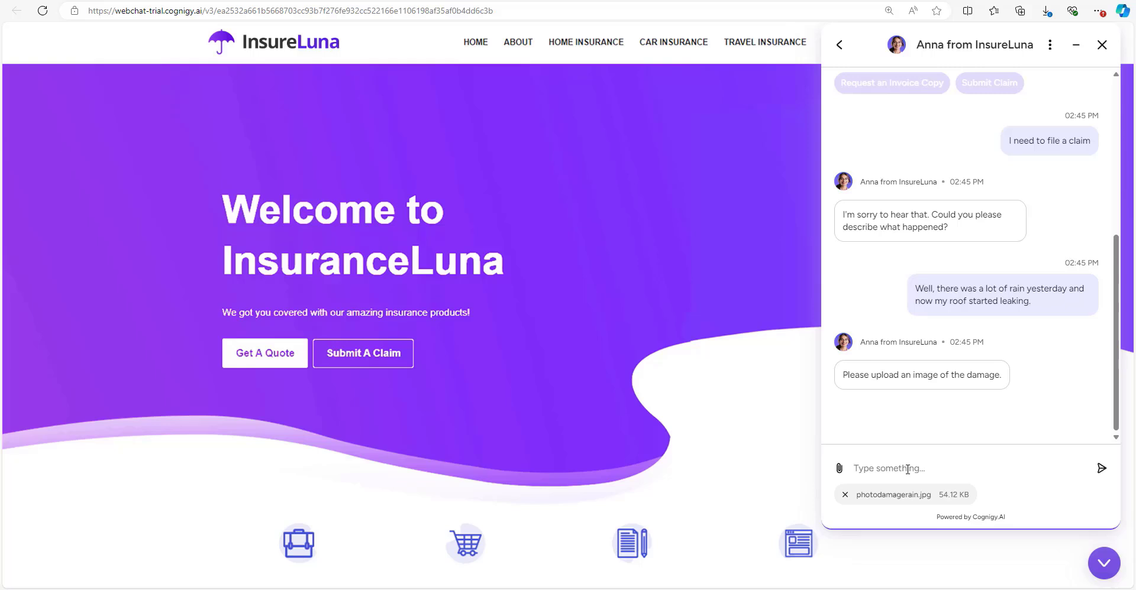
pyautogui.write('Here you go')
pyautogui.click(1101, 468)
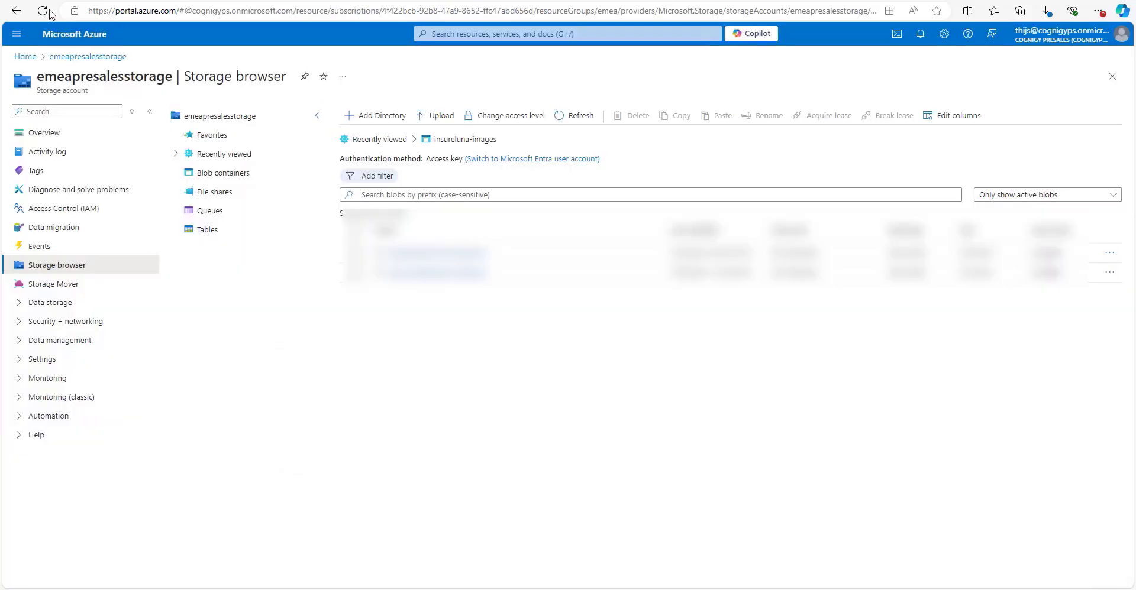
# Reload the Azure storage browser and open the insureluna-images container's blob list.
pyautogui.click(39, 10)
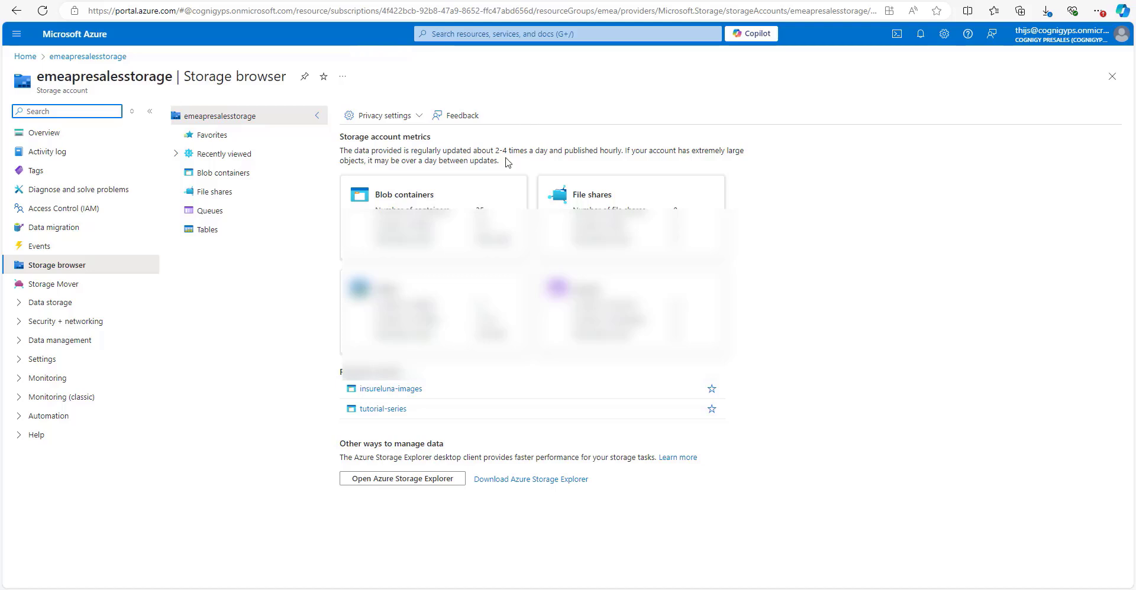
pyautogui.click(395, 388)
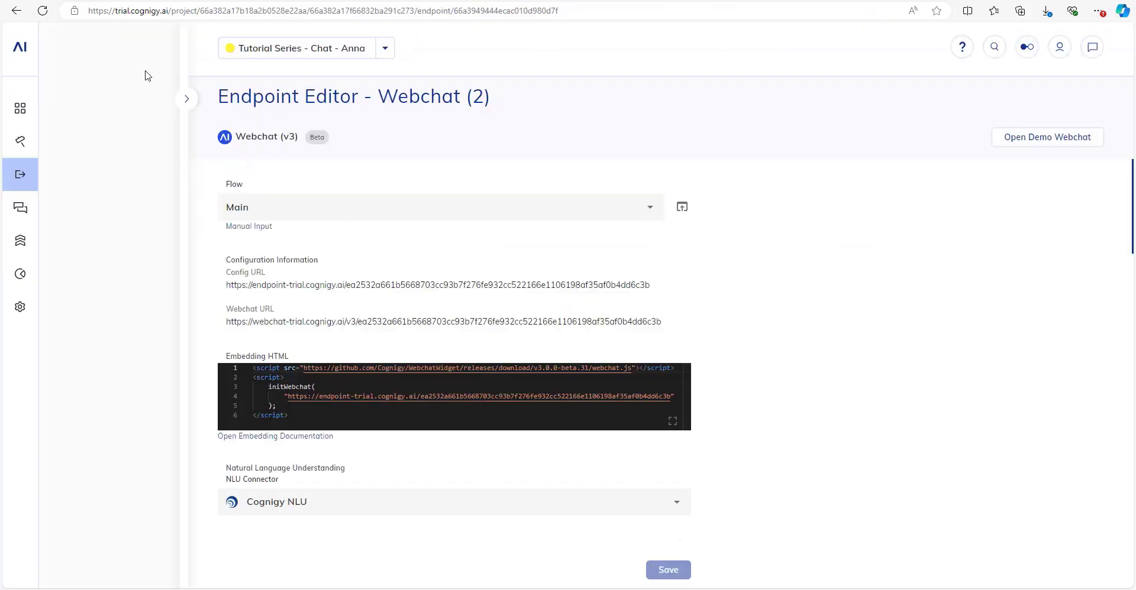
# In Build > Flows, prefix the Main flow's name with '1. ' and an umbrella emoji.
pyautogui.moveTo(47, 151)
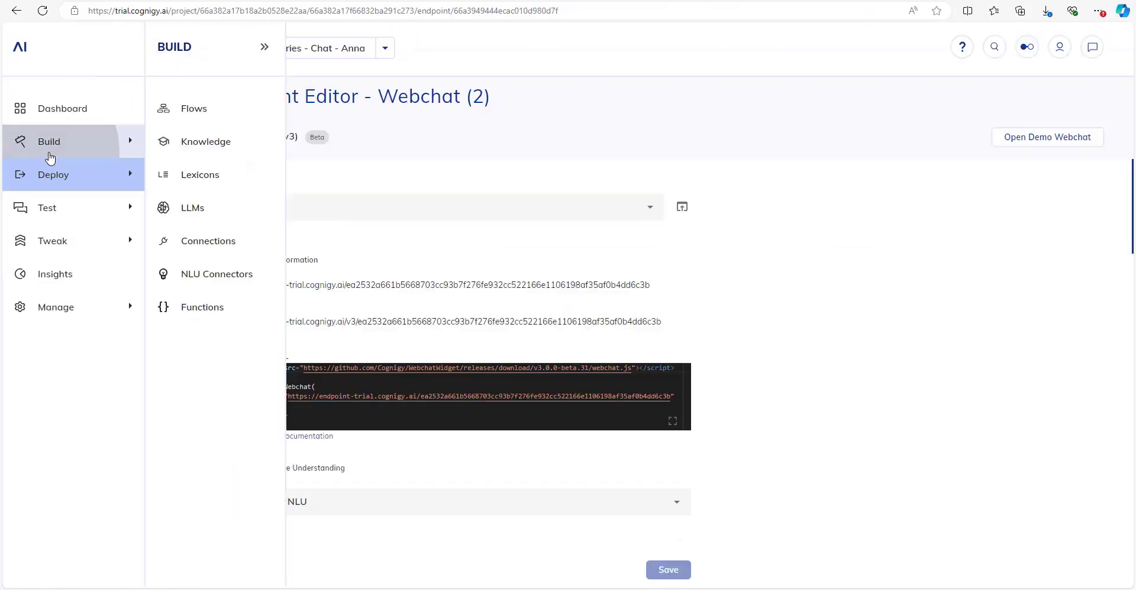
pyautogui.click(245, 116)
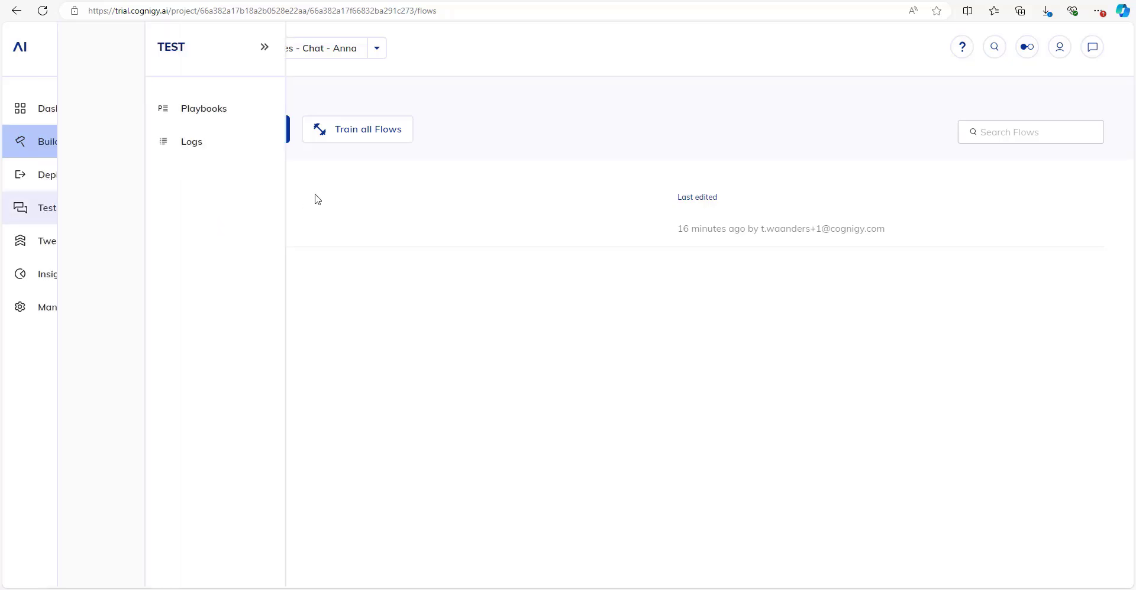
pyautogui.click(1084, 234)
pyautogui.click(1076, 237)
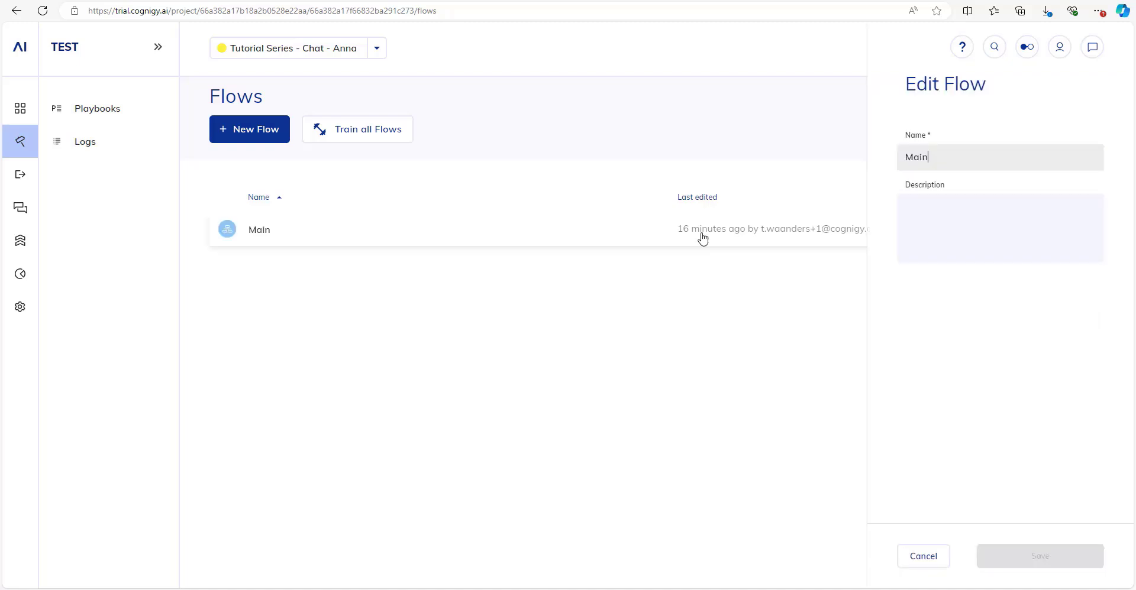
pyautogui.click(907, 159)
pyautogui.write('1.')
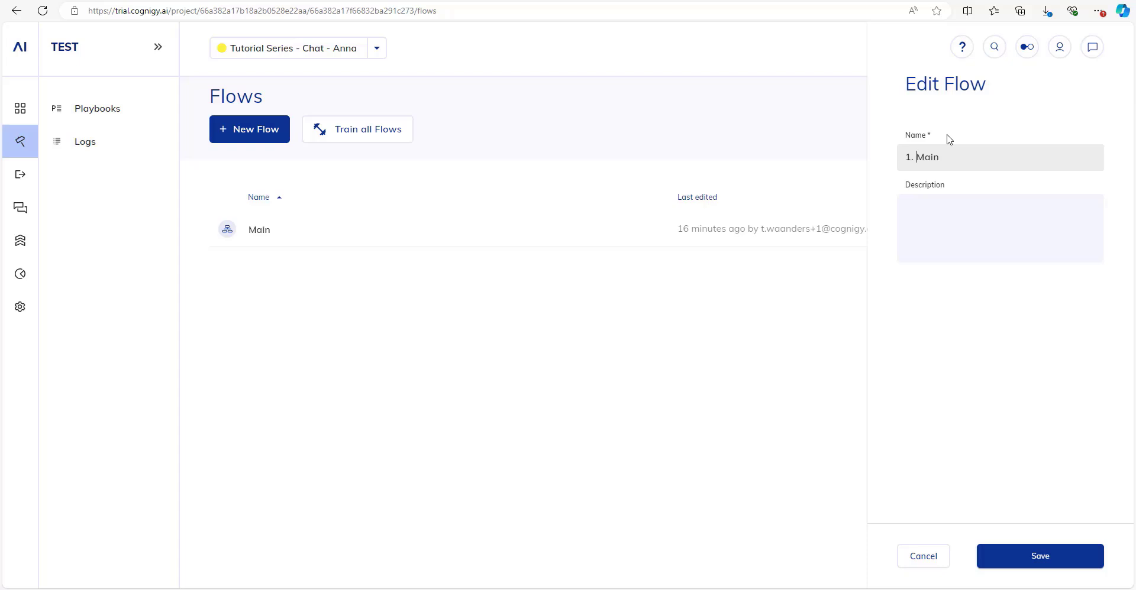
pyautogui.press('super+period')
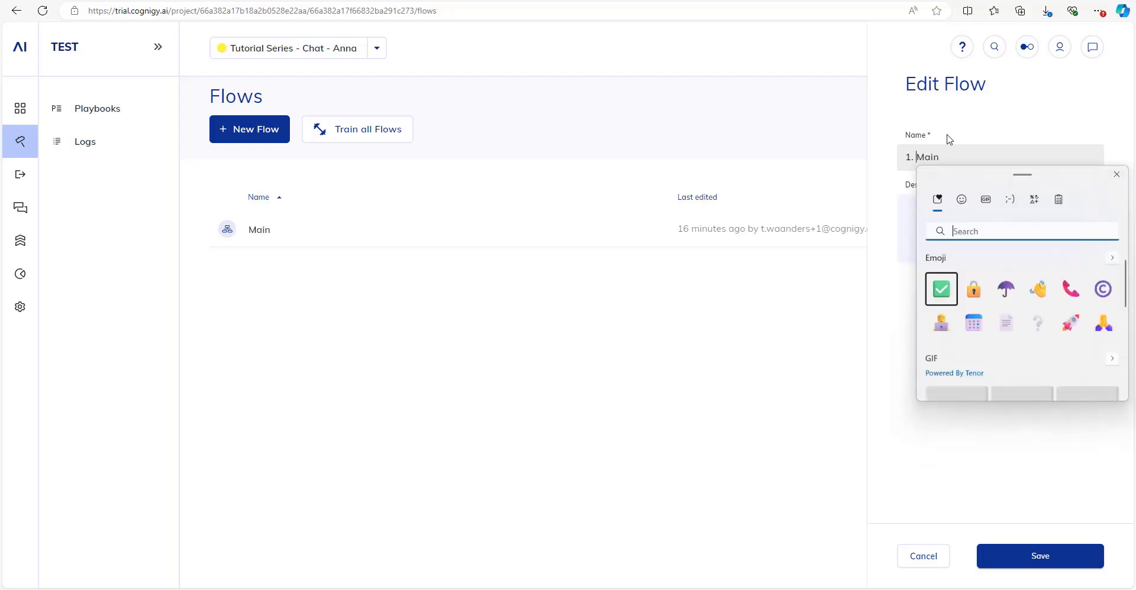
pyautogui.click(1006, 289)
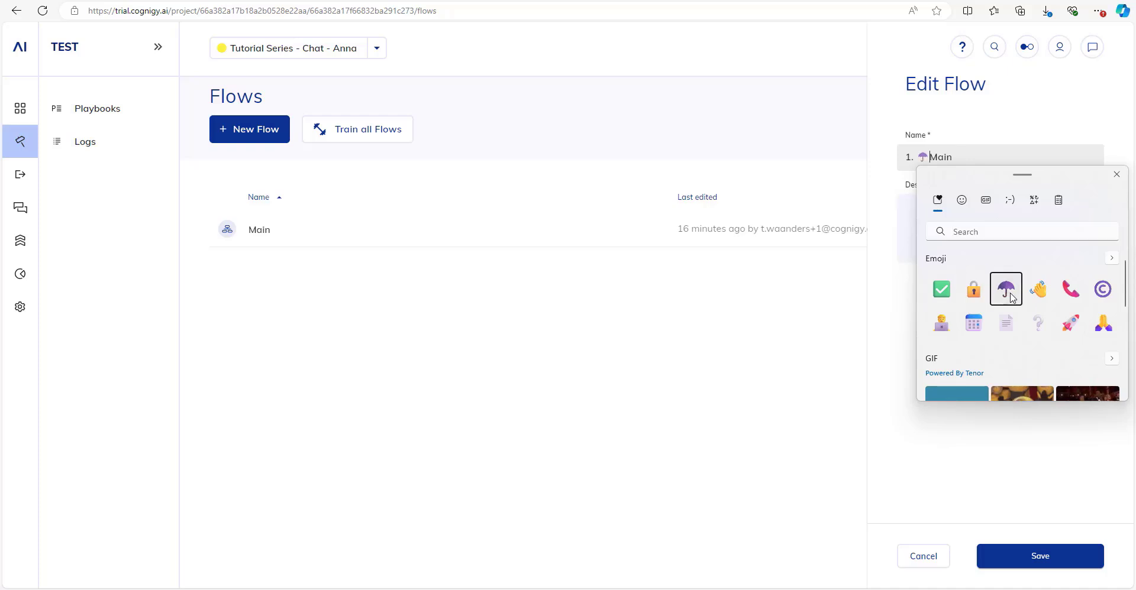
pyautogui.click(930, 155)
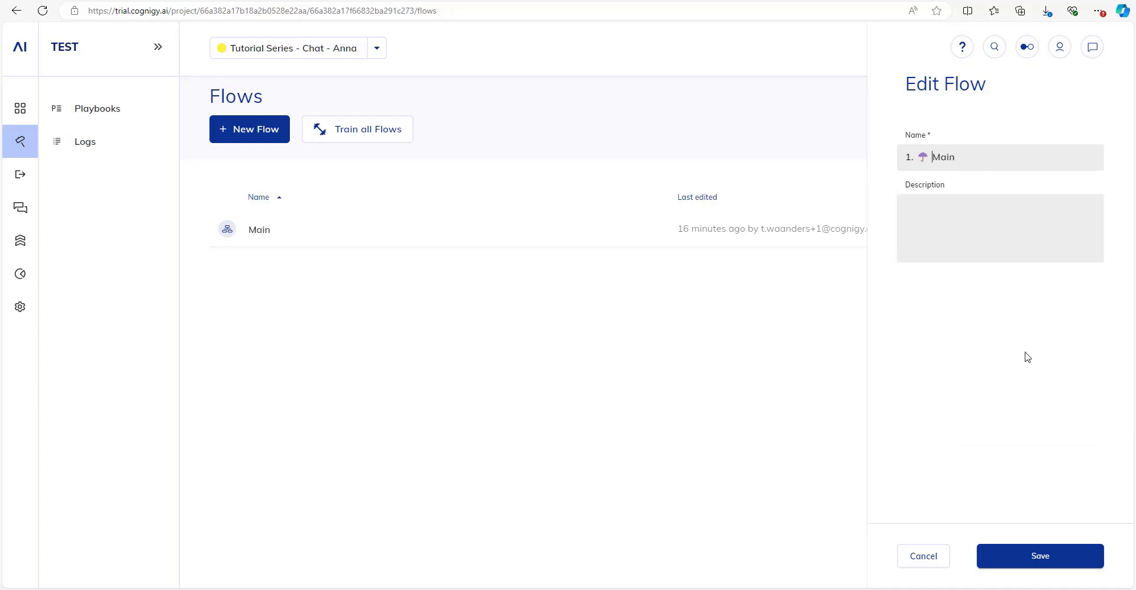
pyautogui.click(1057, 559)
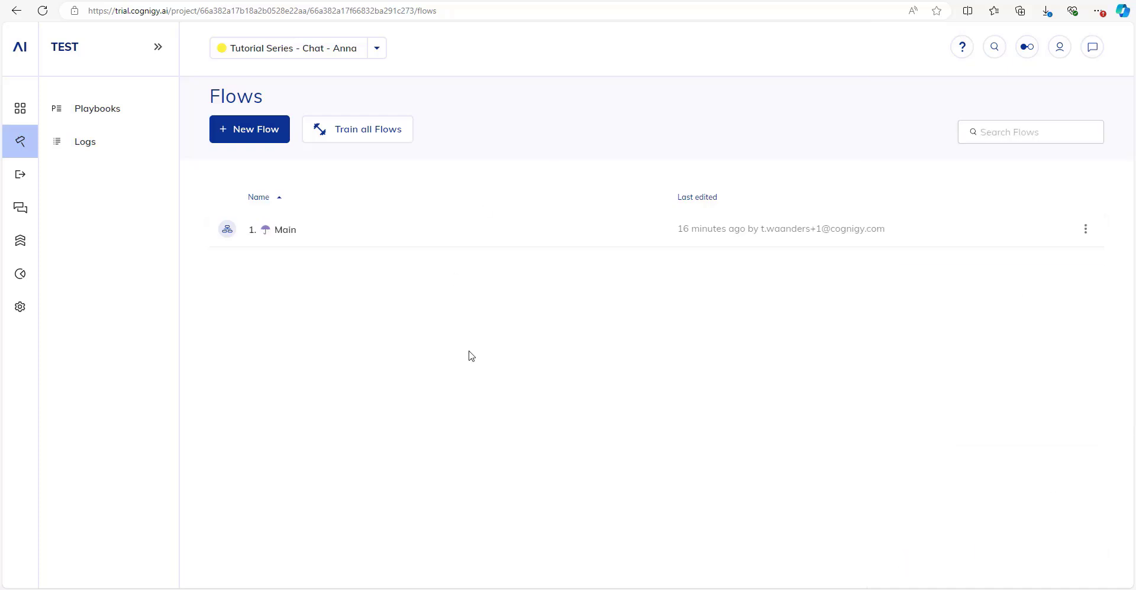
# Start a new flow whose name begins '2. ' followed by a lock emoji.
pyautogui.click(254, 134)
pyautogui.write('2.')
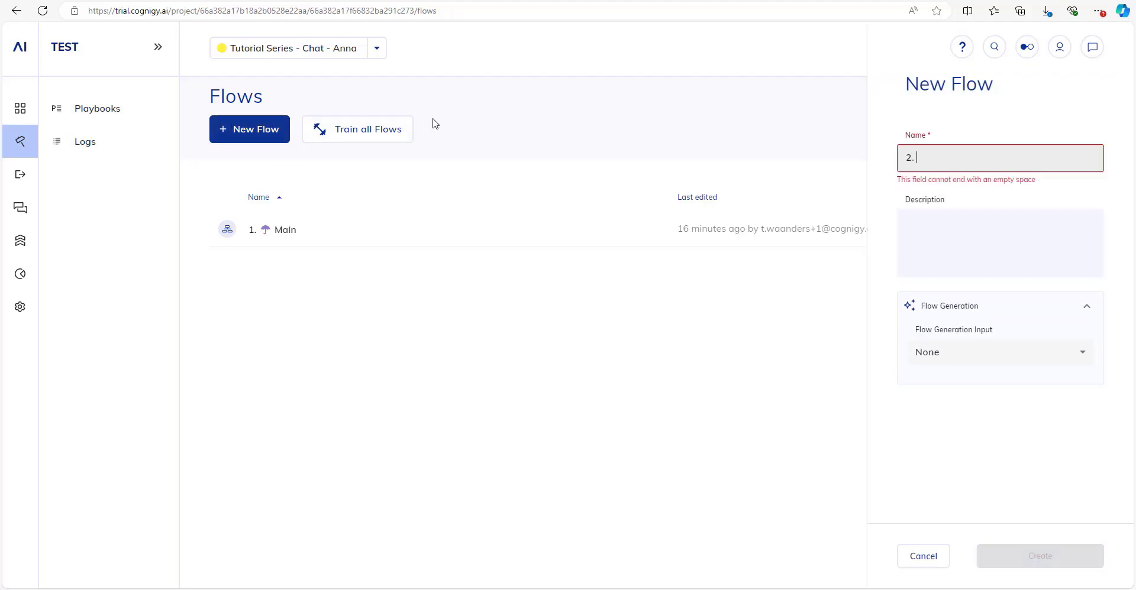
pyautogui.press('super+period')
pyautogui.press('Escape')
pyautogui.press('super+period')
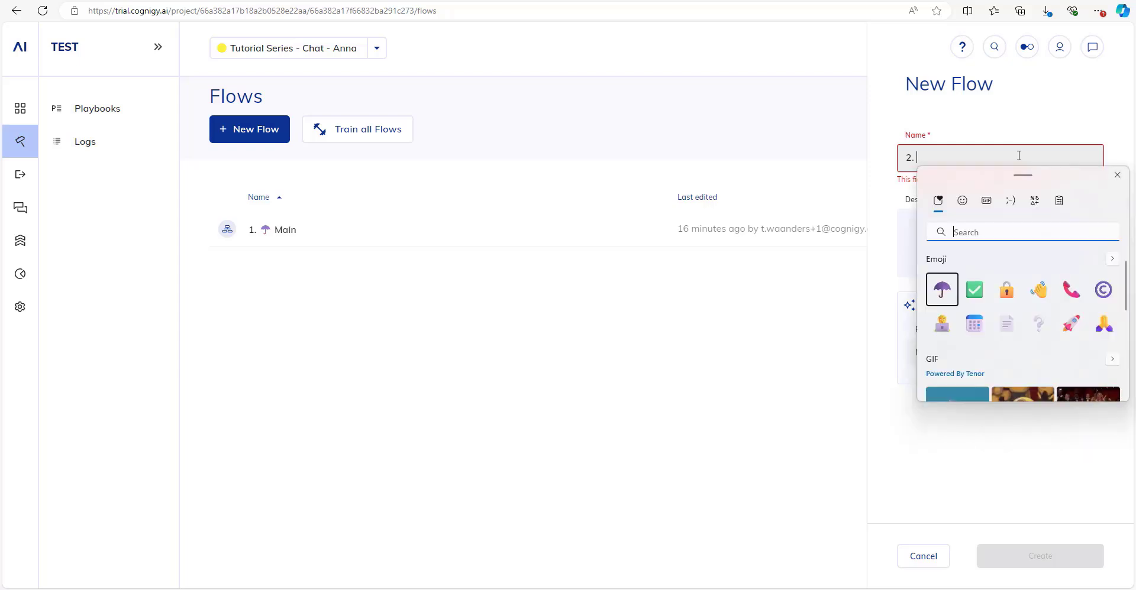
pyautogui.press('Right')
pyautogui.press('Right')
pyautogui.press('Right')
pyautogui.press('Left')
pyautogui.press('Return')
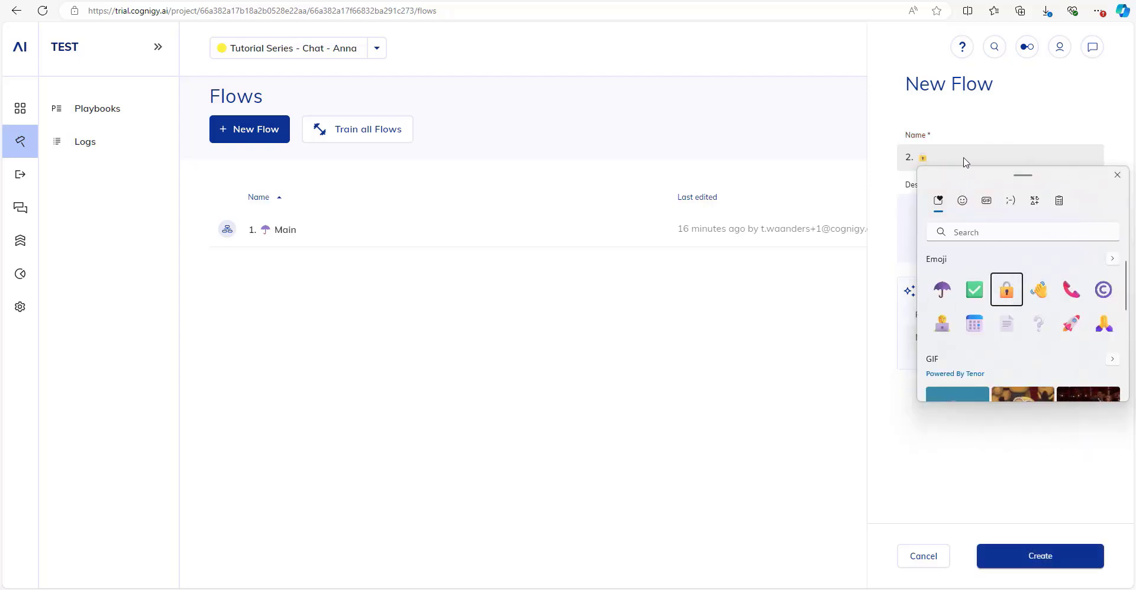
# Complete the name with 'Authentication Flow' and create the flow.
pyautogui.click(964, 160)
pyautogui.write('Authe')
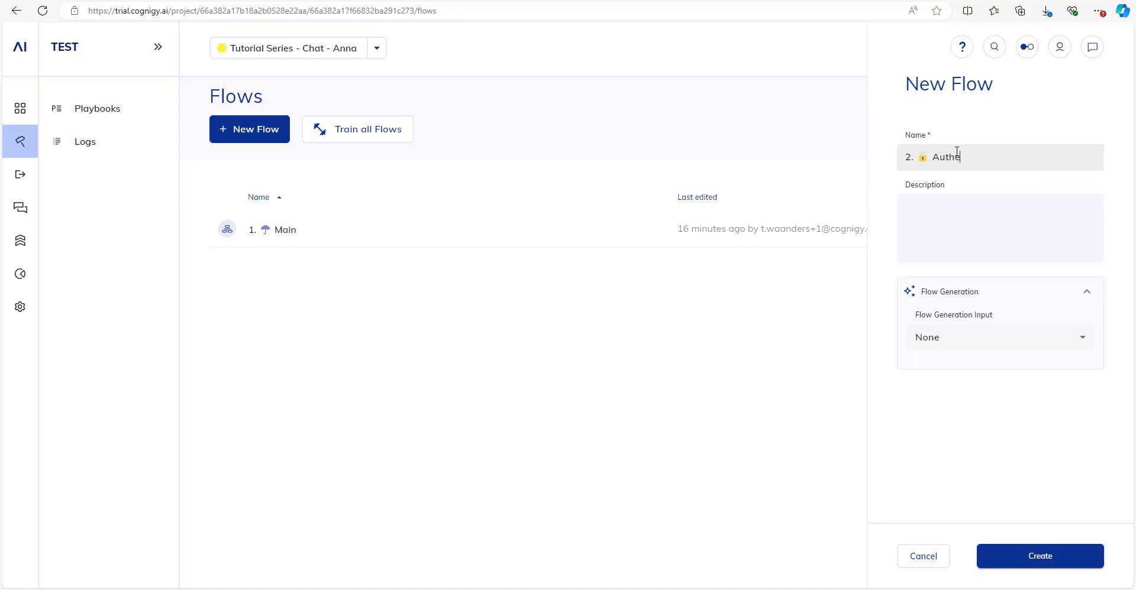
pyautogui.write('ntication Flow')
pyautogui.press('super+period')
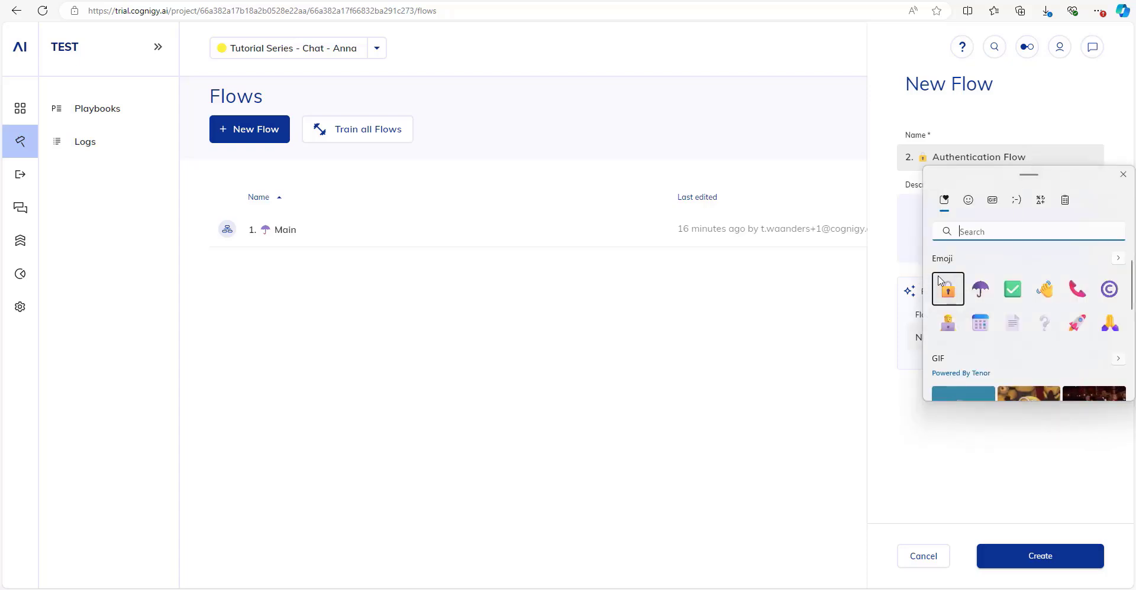
pyautogui.click(1038, 155)
pyautogui.moveTo(1039, 155); pyautogui.dragTo(1062, 151)
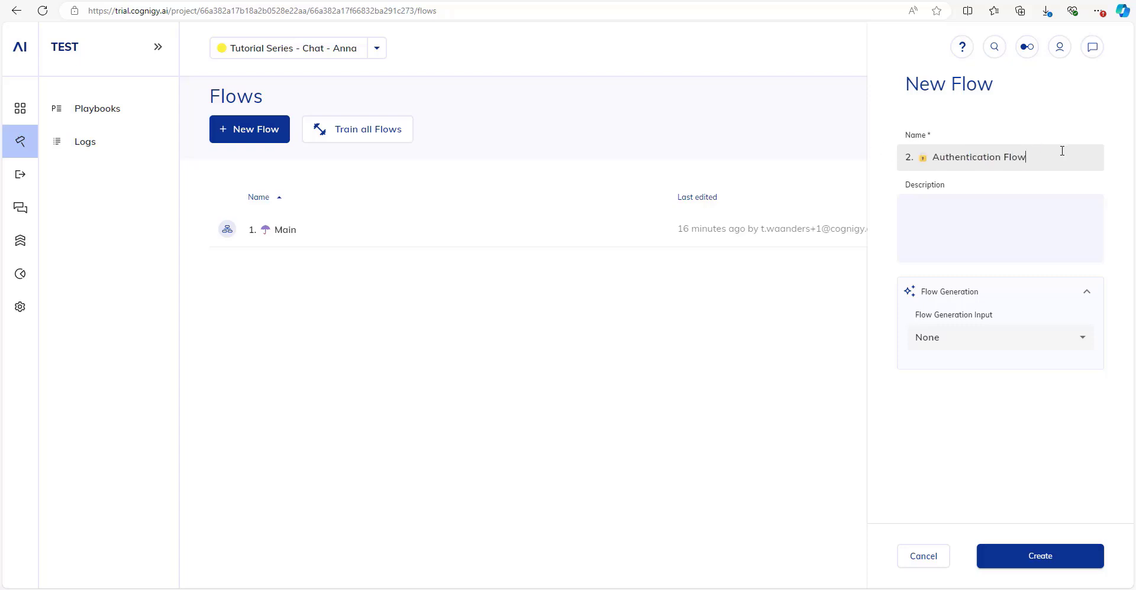
pyautogui.click(998, 556)
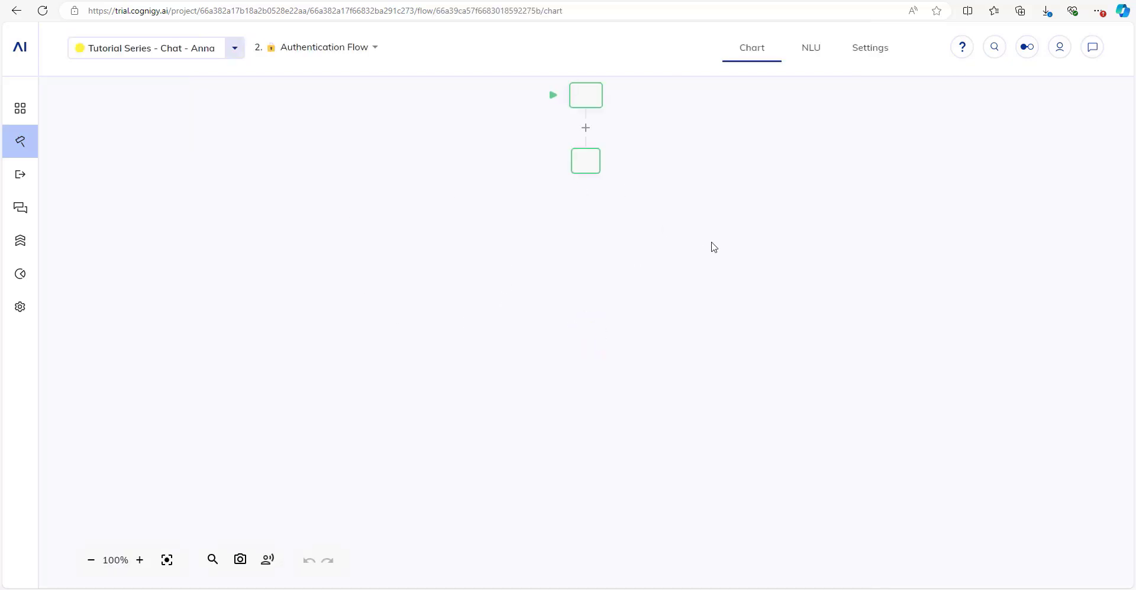
# Insert a Question node after Start in the Authentication Flow and open its settings.
pyautogui.moveTo(701, 107); pyautogui.dragTo(578, 259)
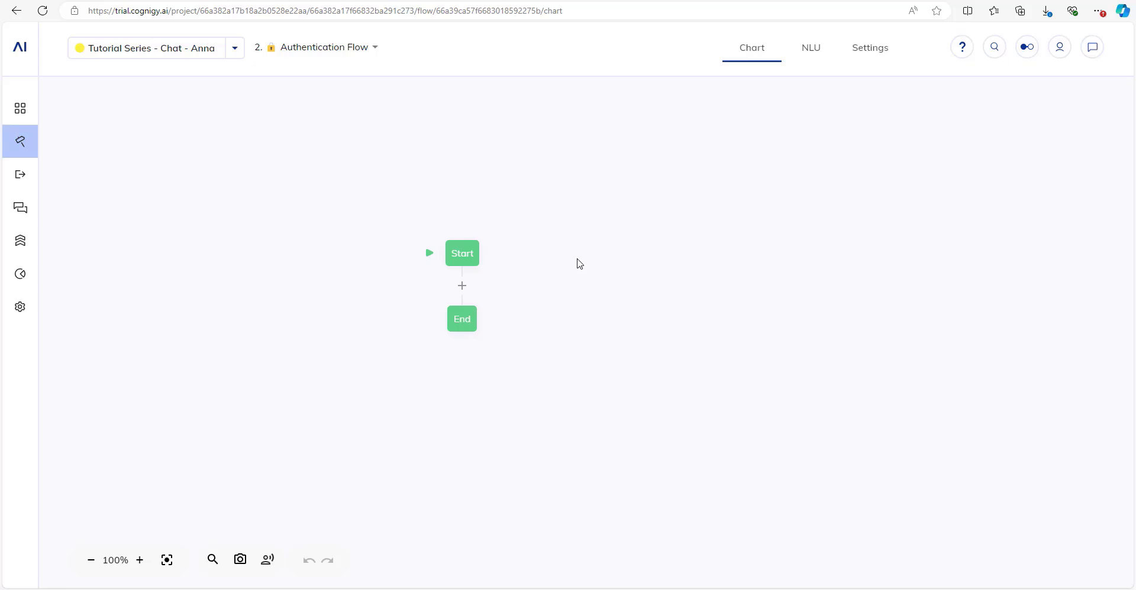
pyautogui.moveTo(21, 307)
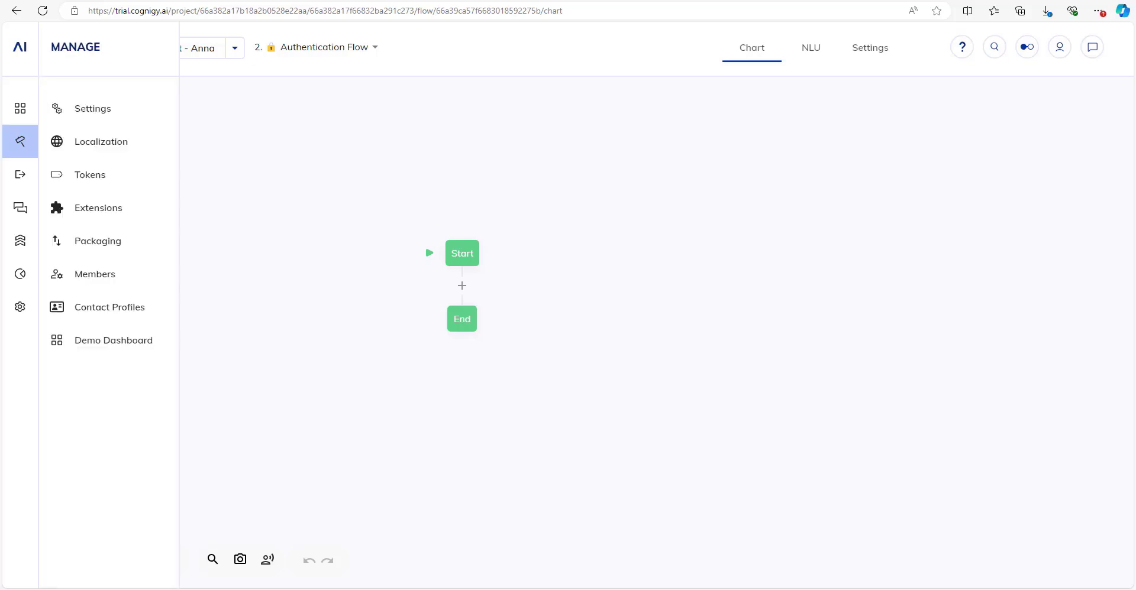
pyautogui.moveTo(573, 327); pyautogui.dragTo(609, 294)
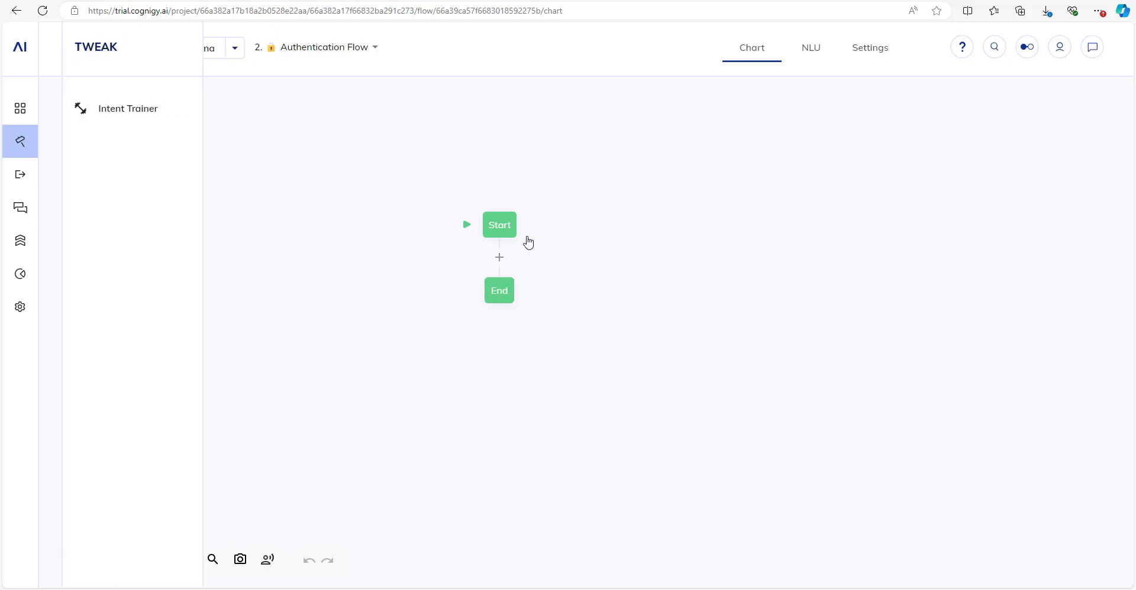
pyautogui.click(505, 245)
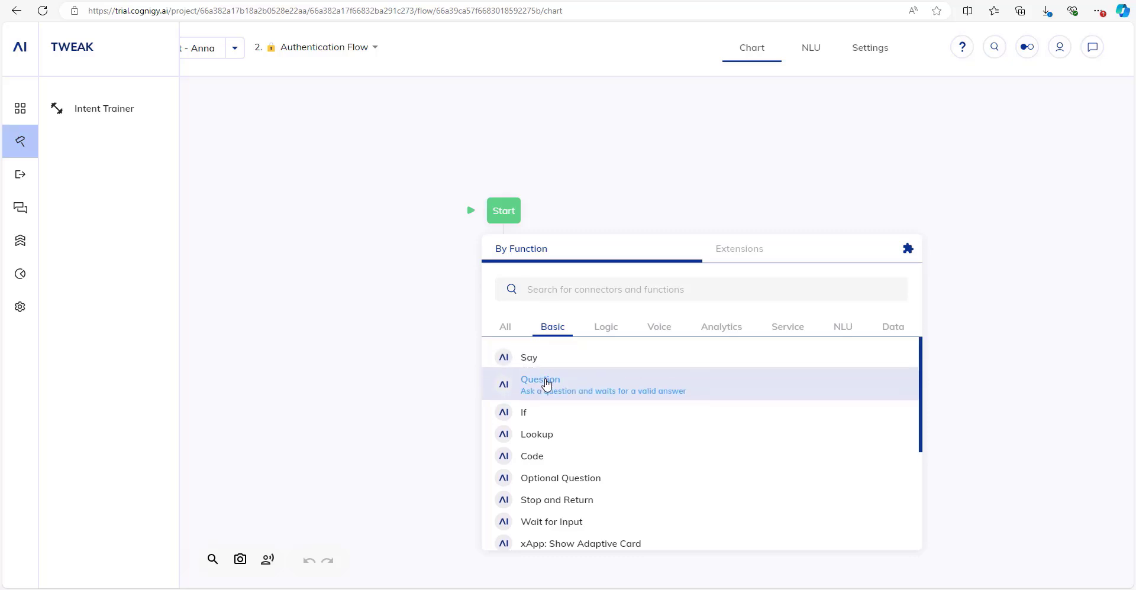
pyautogui.click(546, 384)
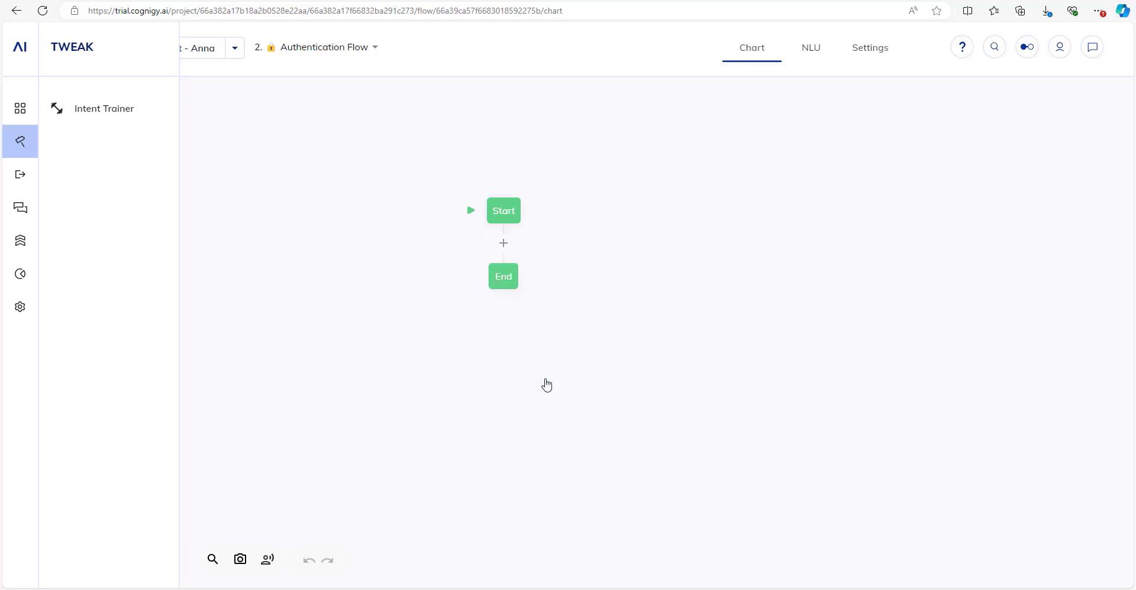
pyautogui.click(547, 266)
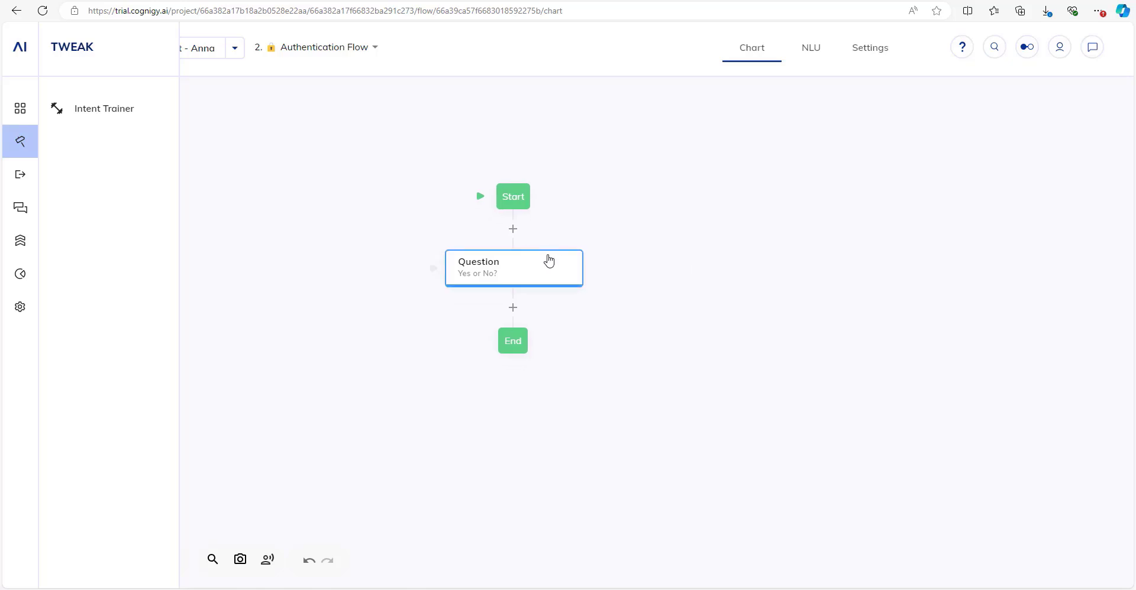
pyautogui.click(958, 190)
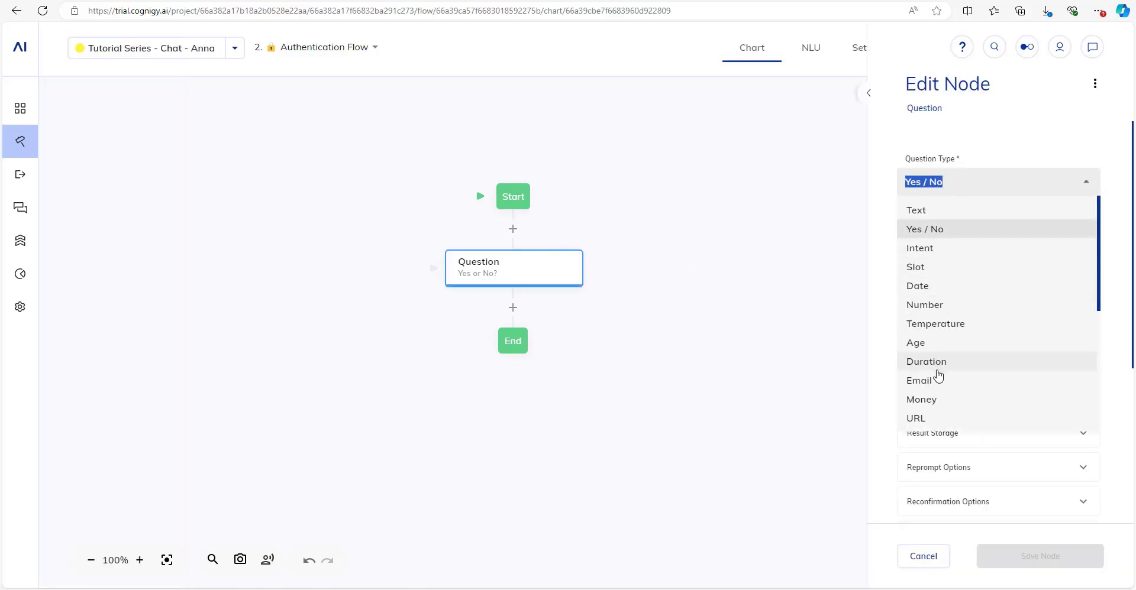
# Make the Question a Data type with Adaptive Card output, then open the Adaptive Cards designer.
pyautogui.scroll(-2, 936, 374)
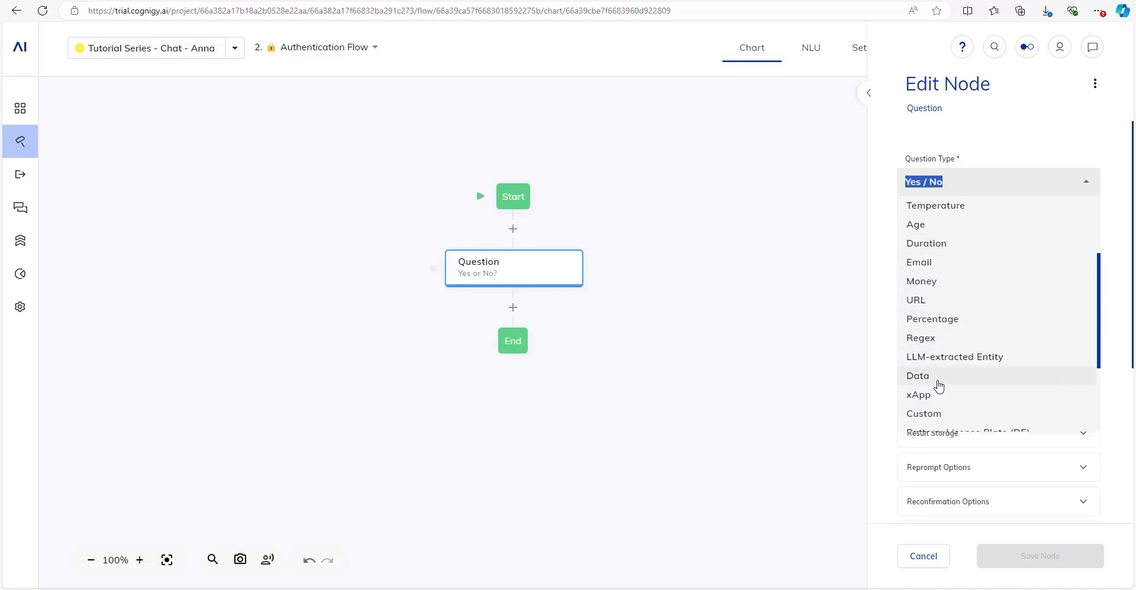
pyautogui.click(935, 379)
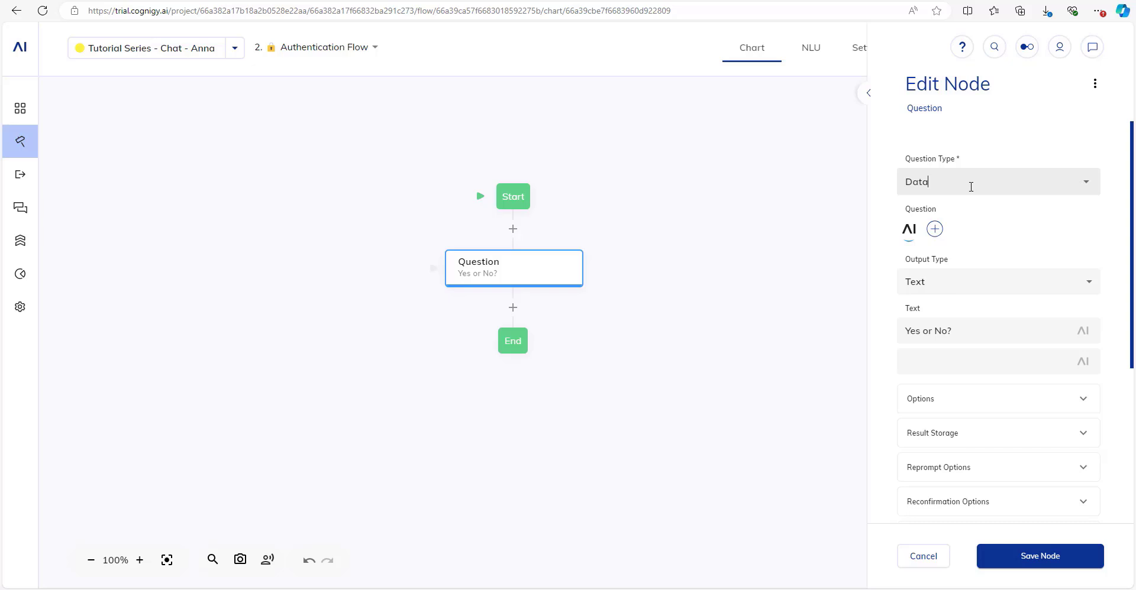
pyautogui.click(961, 284)
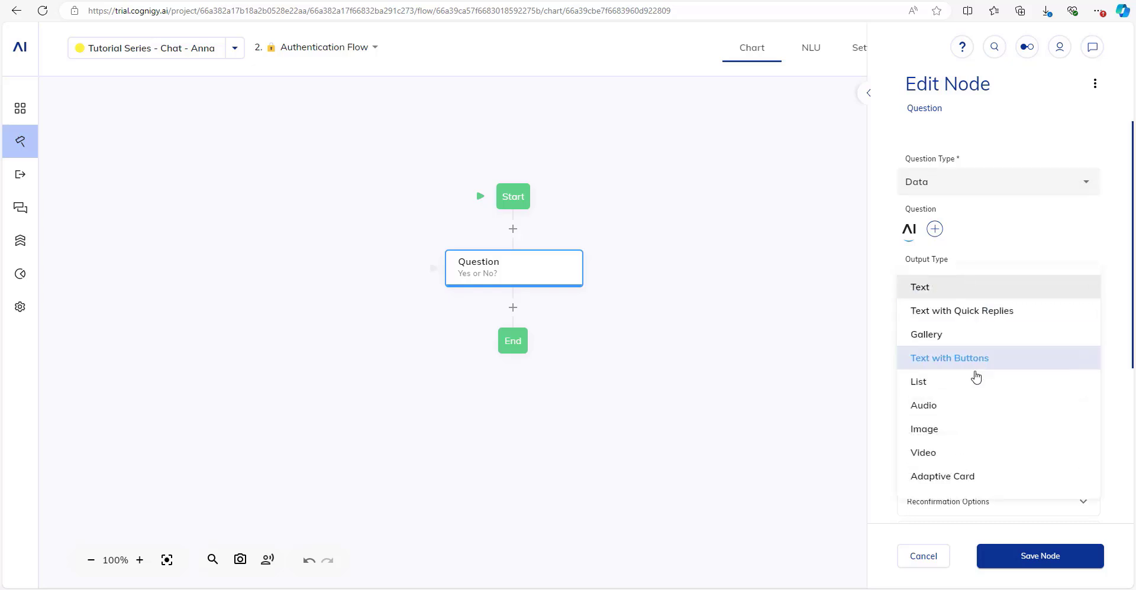
pyautogui.click(961, 480)
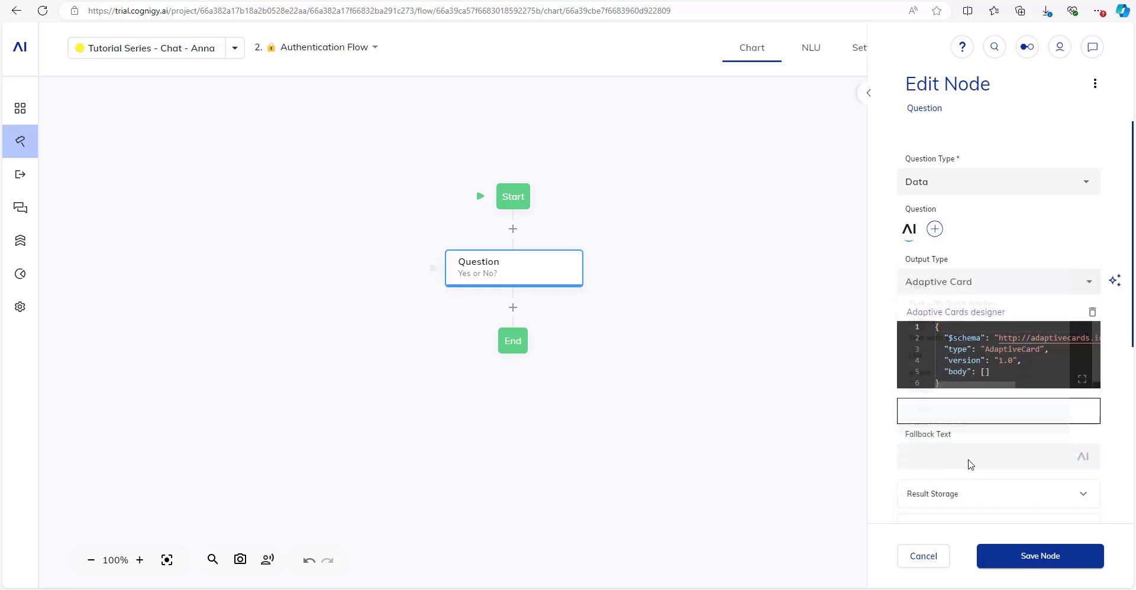
pyautogui.click(867, 94)
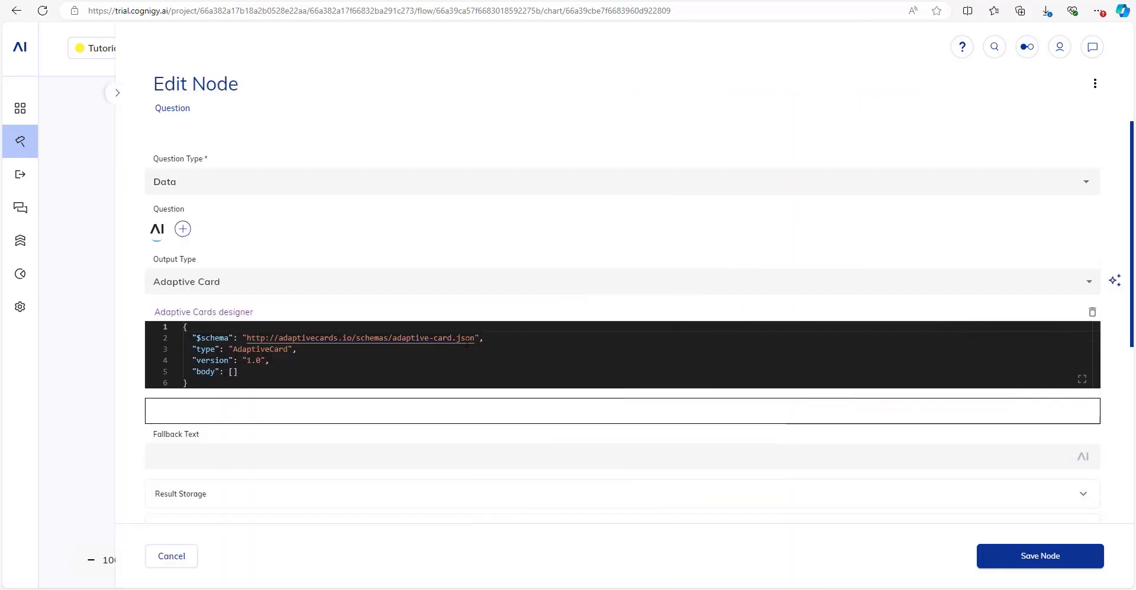
pyautogui.click(222, 319)
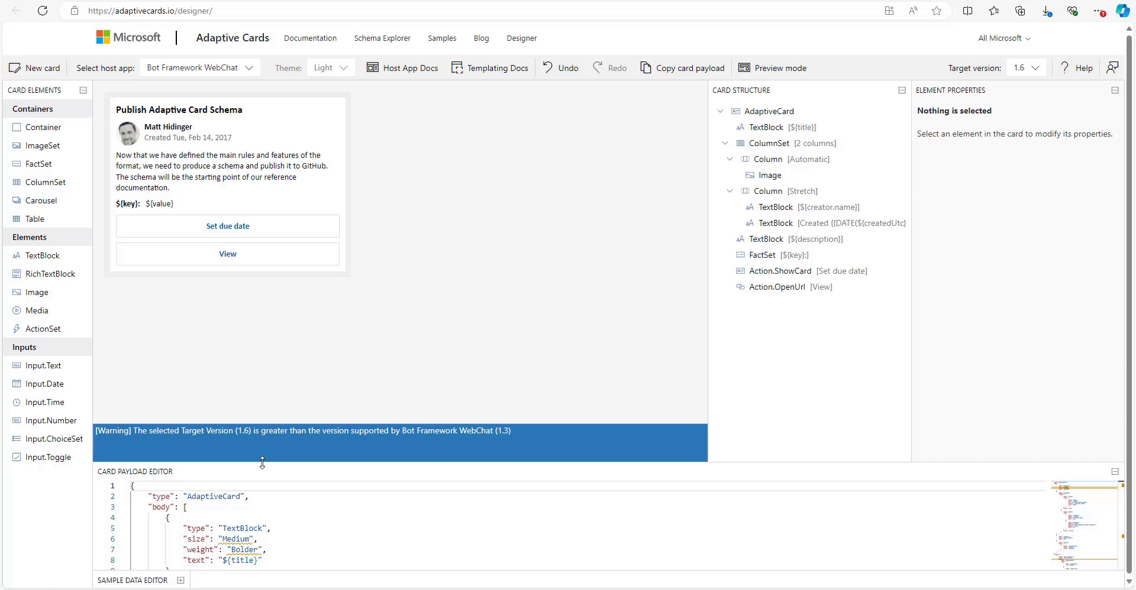
# Copy the Flight itinerary sample card JSON from the Adaptive Cards Designer samples page.
pyautogui.moveTo(262, 463); pyautogui.dragTo(263, 320)
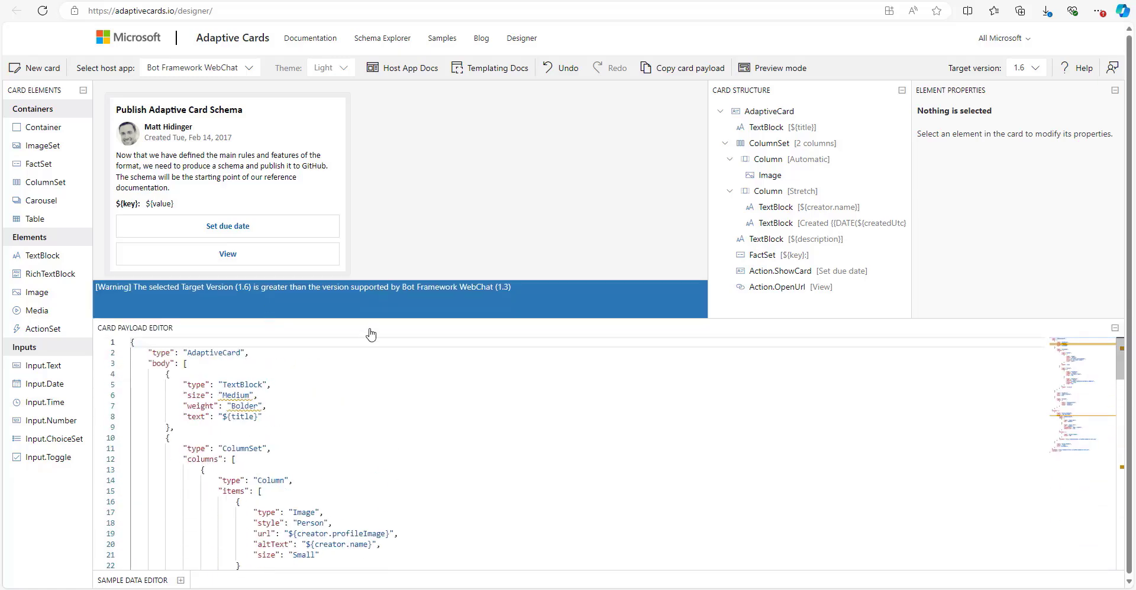
pyautogui.moveTo(373, 319); pyautogui.dragTo(374, 428)
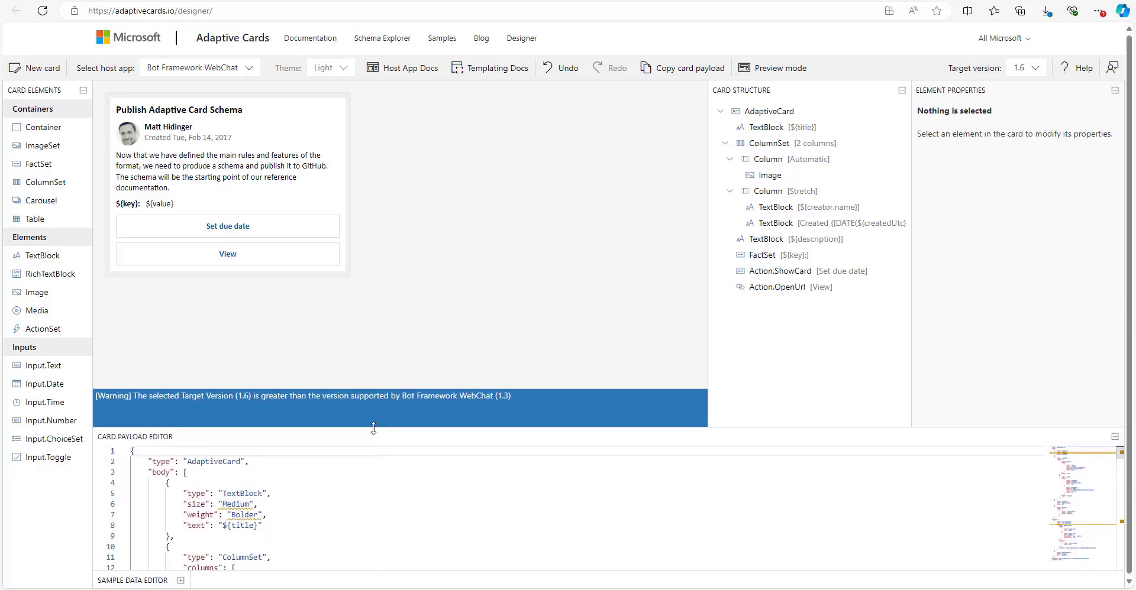
pyautogui.click(438, 43)
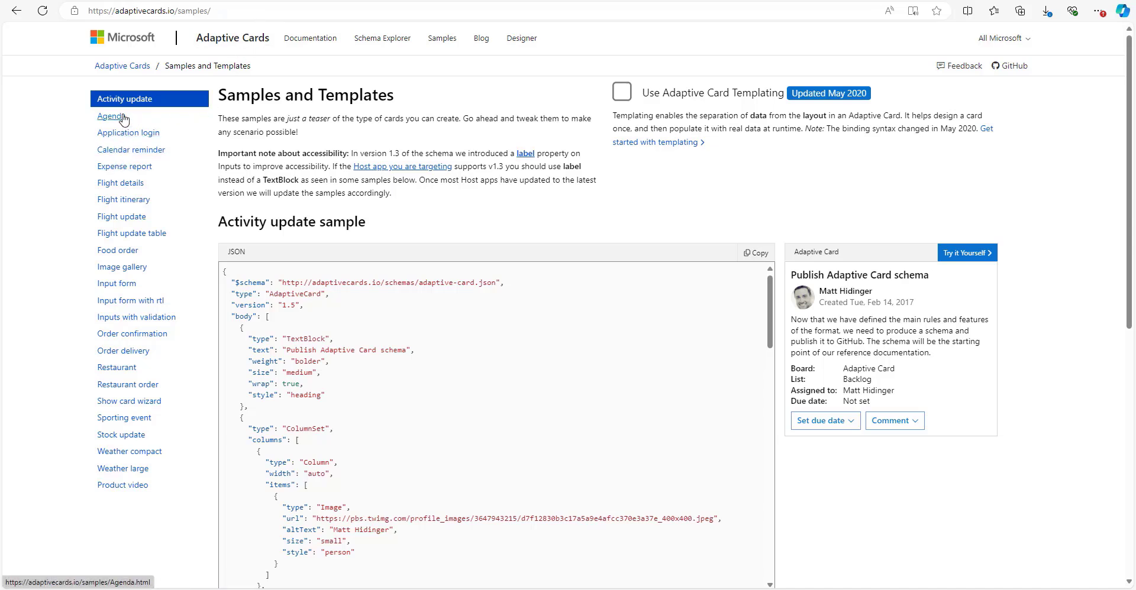
pyautogui.click(137, 202)
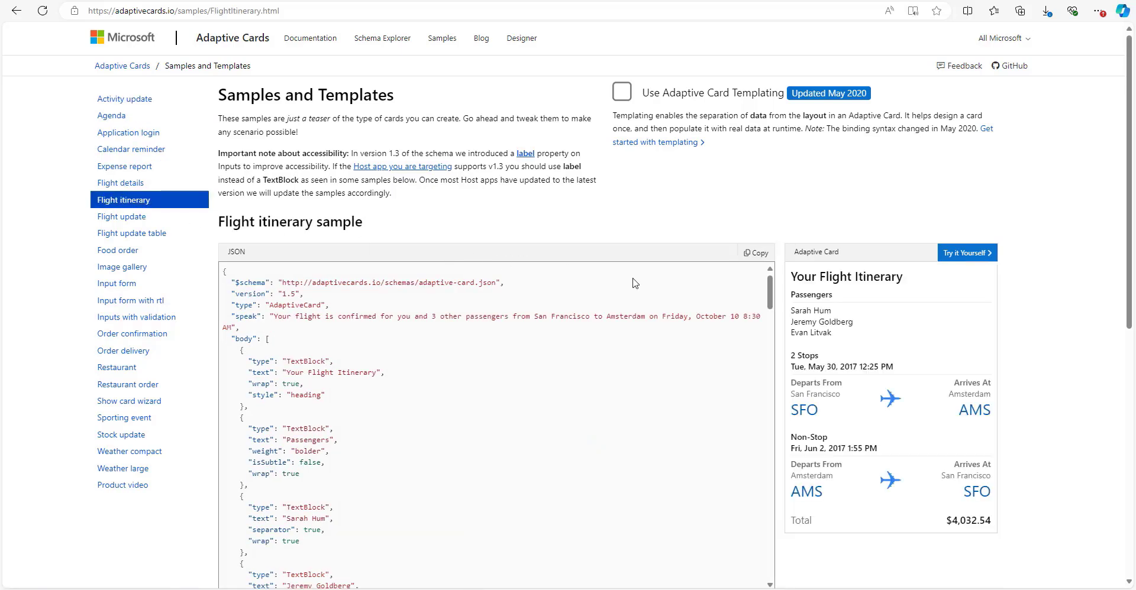
pyautogui.click(755, 255)
# Replace the Question node's card JSON with the Flight itinerary JSON, previewing 'Your Flight Itinerary'.
pyautogui.hotkey('ctrl', 'shift', 'Tab')
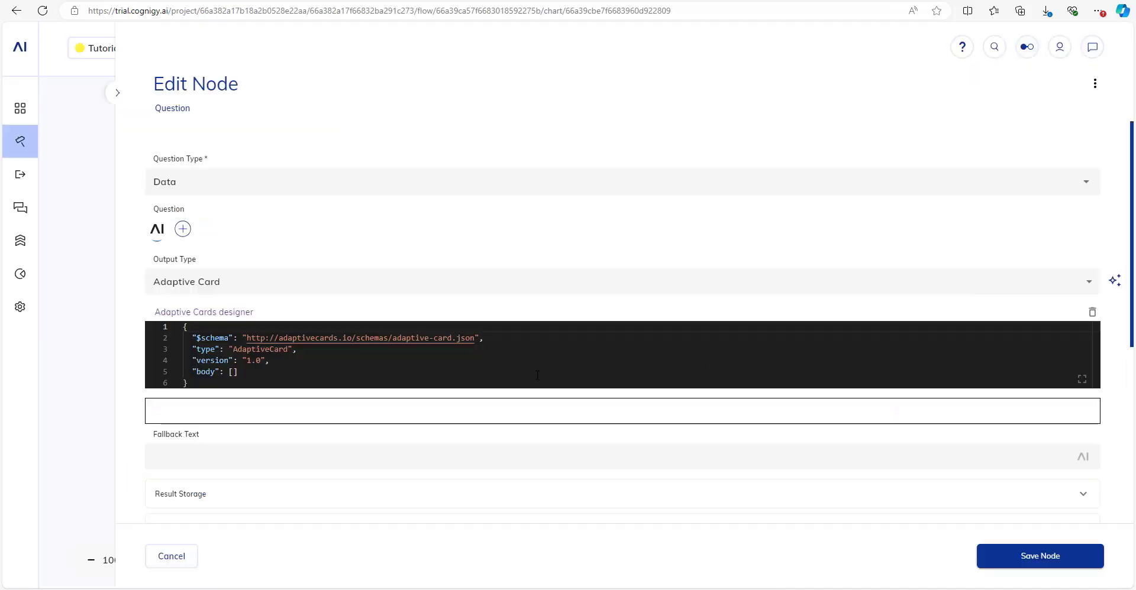
pyautogui.click(426, 351)
pyautogui.hotkey('ctrl', 'a')
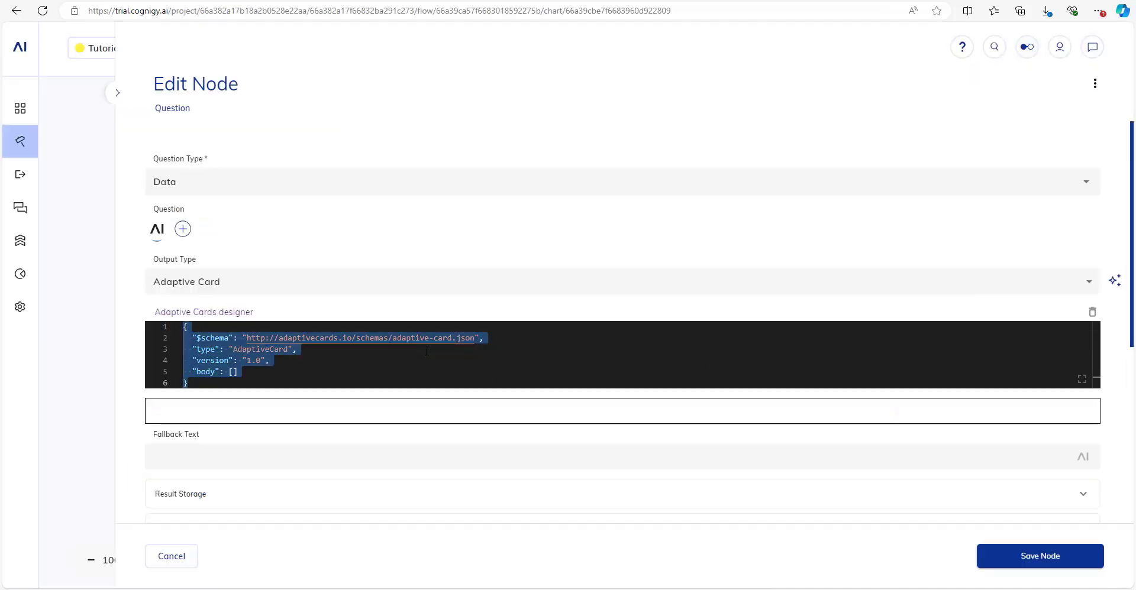
pyautogui.hotkey('ctrl', 'v')
pyautogui.scroll(-5, 304, 437)
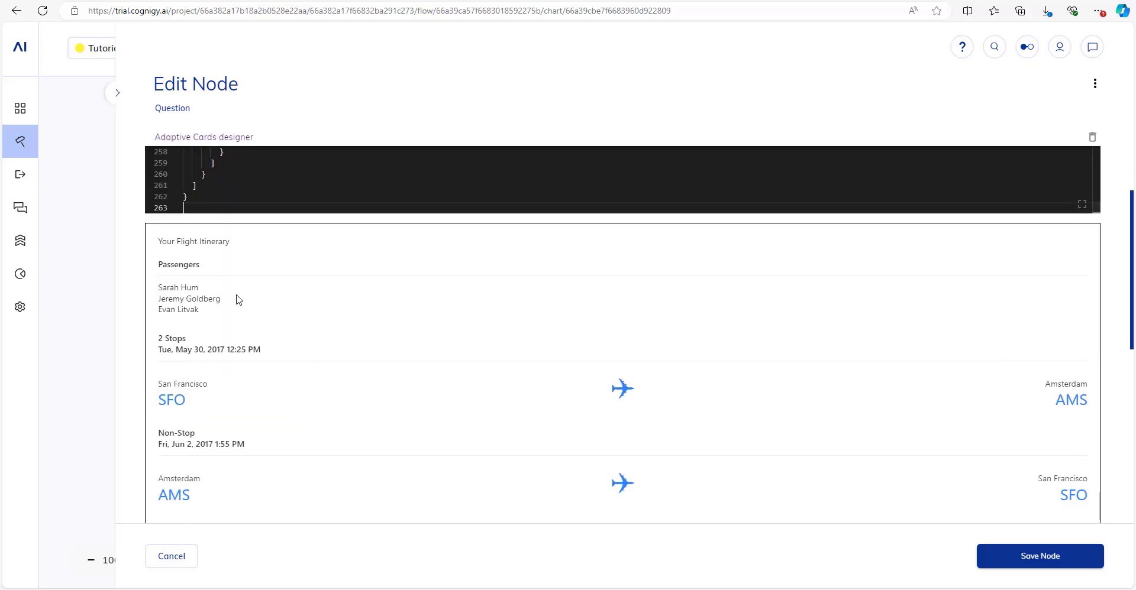
pyautogui.scroll(5, 335, 259)
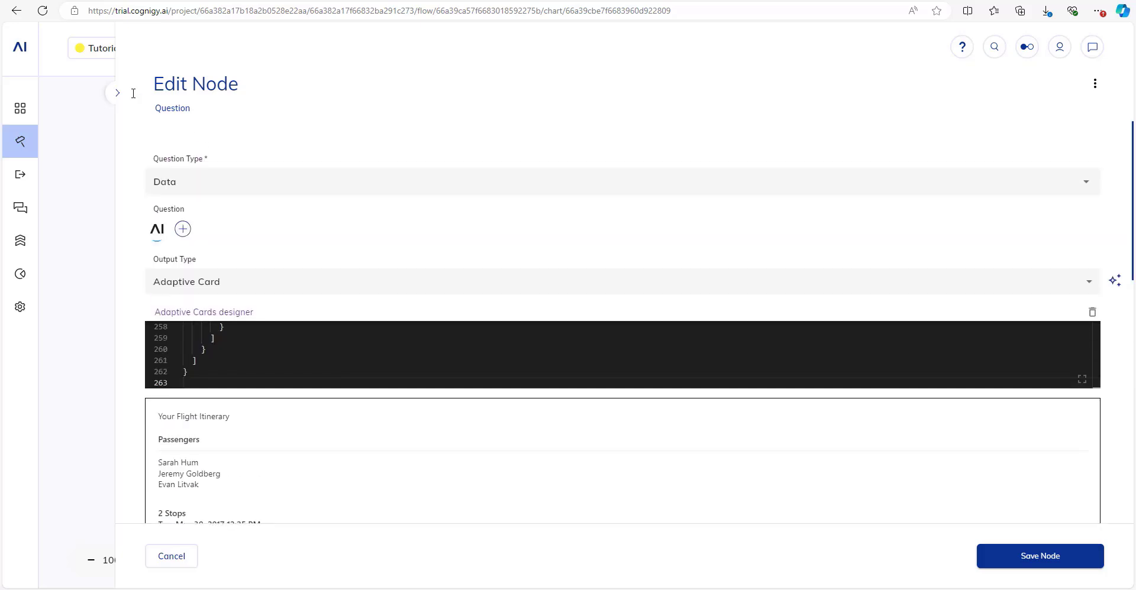
pyautogui.click(117, 93)
pyautogui.scroll(-3, 1017, 408)
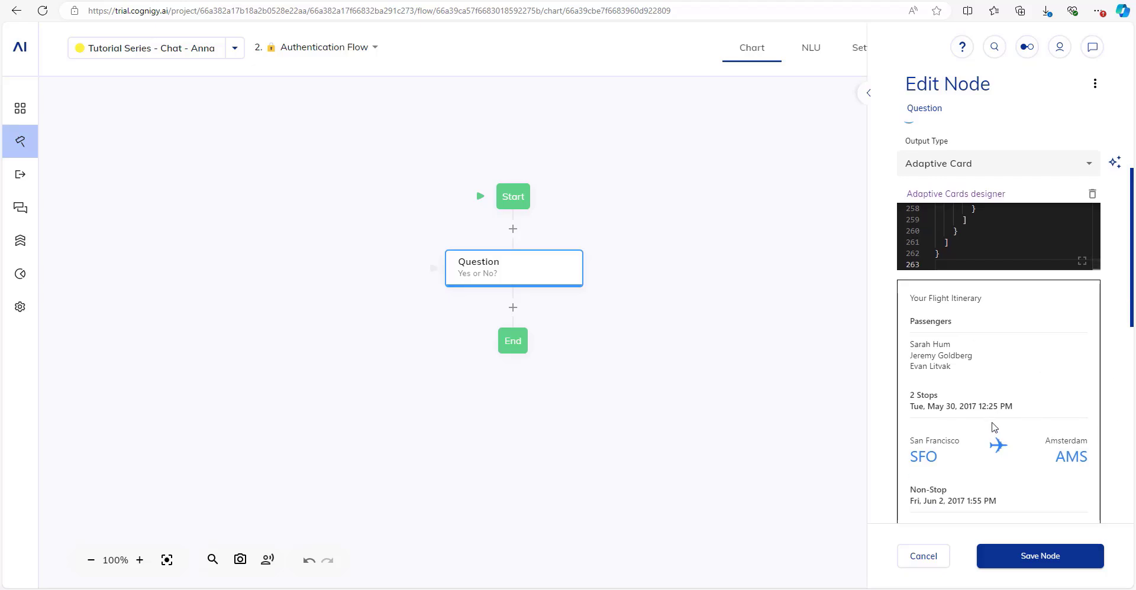
pyautogui.scroll(5, 1005, 397)
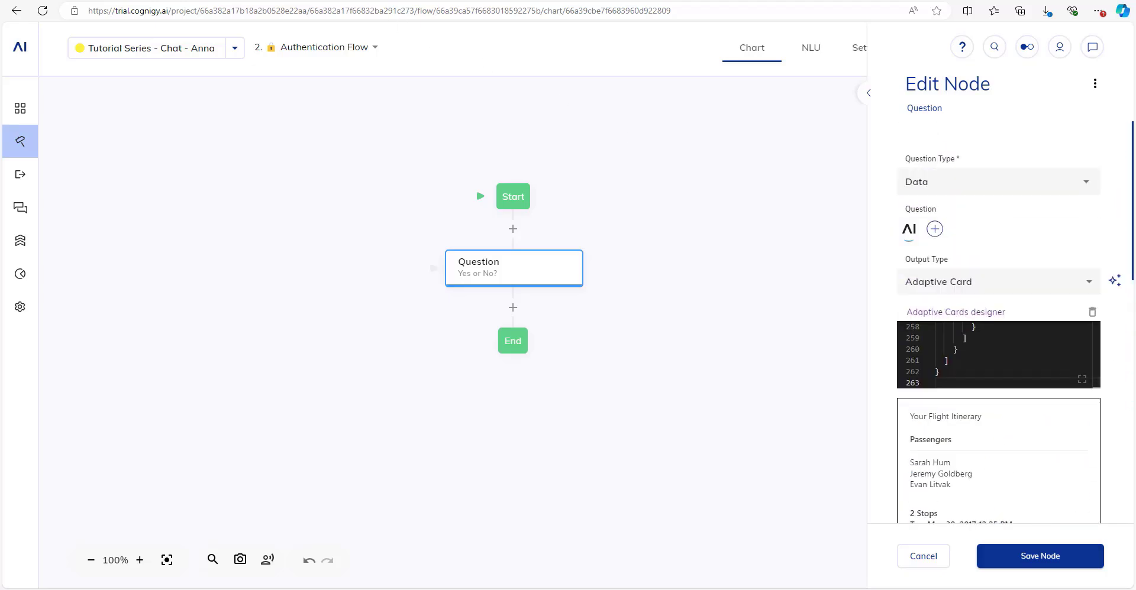
pyautogui.click(426, 1)
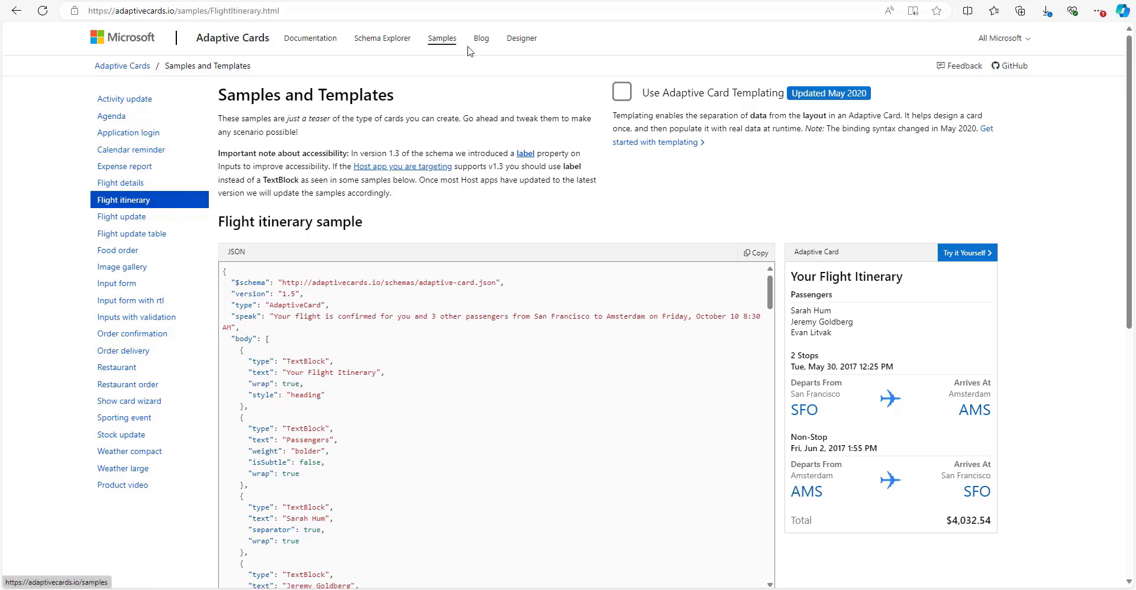
# In the Designer, add an Input.Text field below the sample card's header.
pyautogui.click(531, 41)
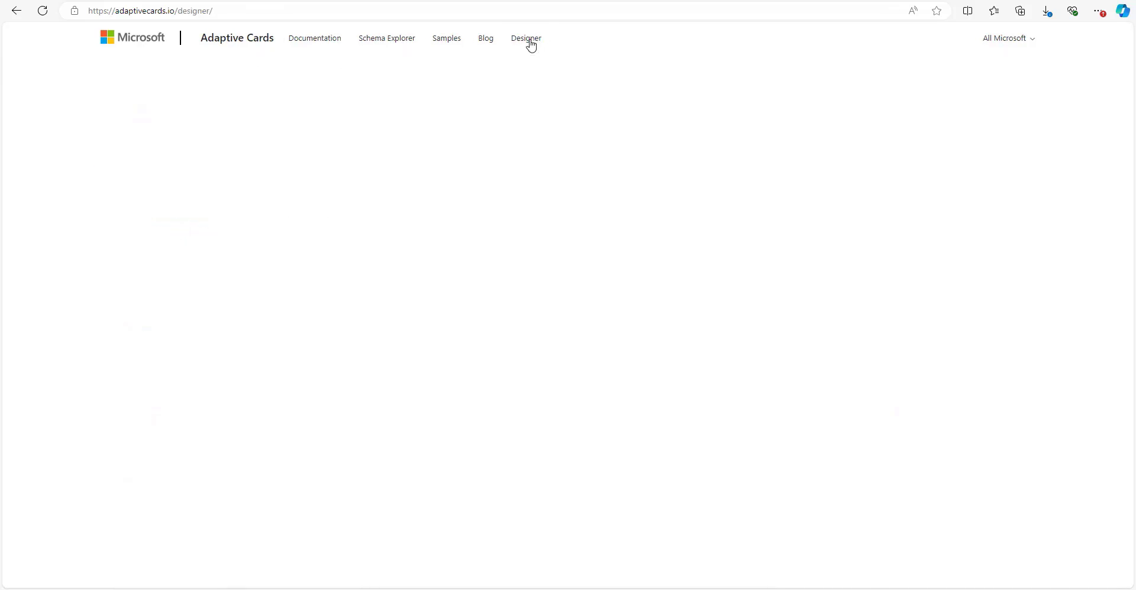
pyautogui.moveTo(52, 361); pyautogui.dragTo(177, 172)
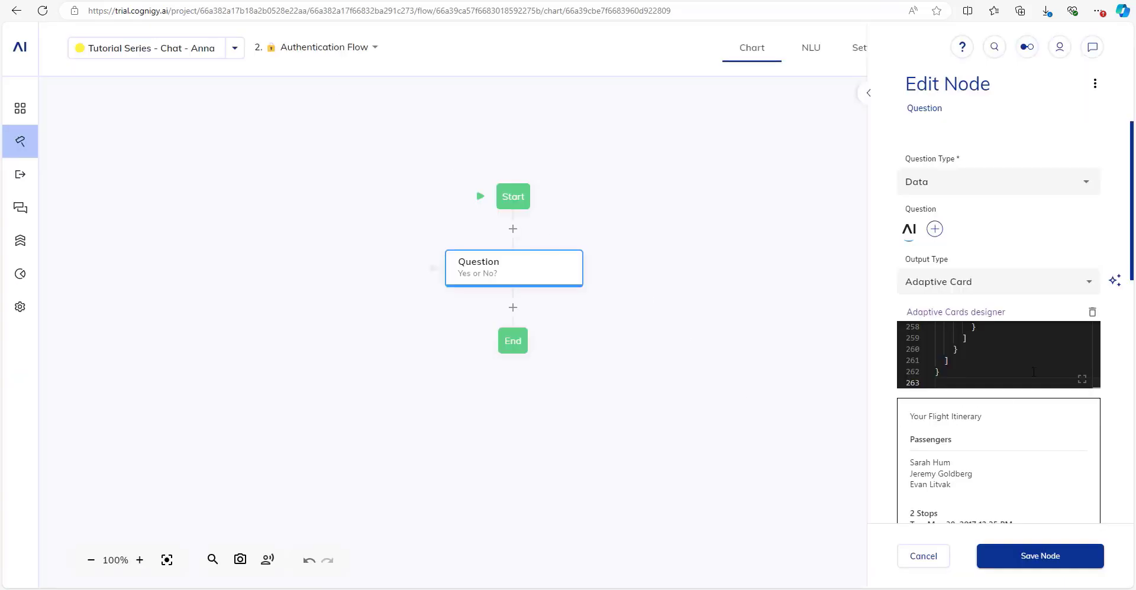
pyautogui.hotkey('ctrl', 'a')
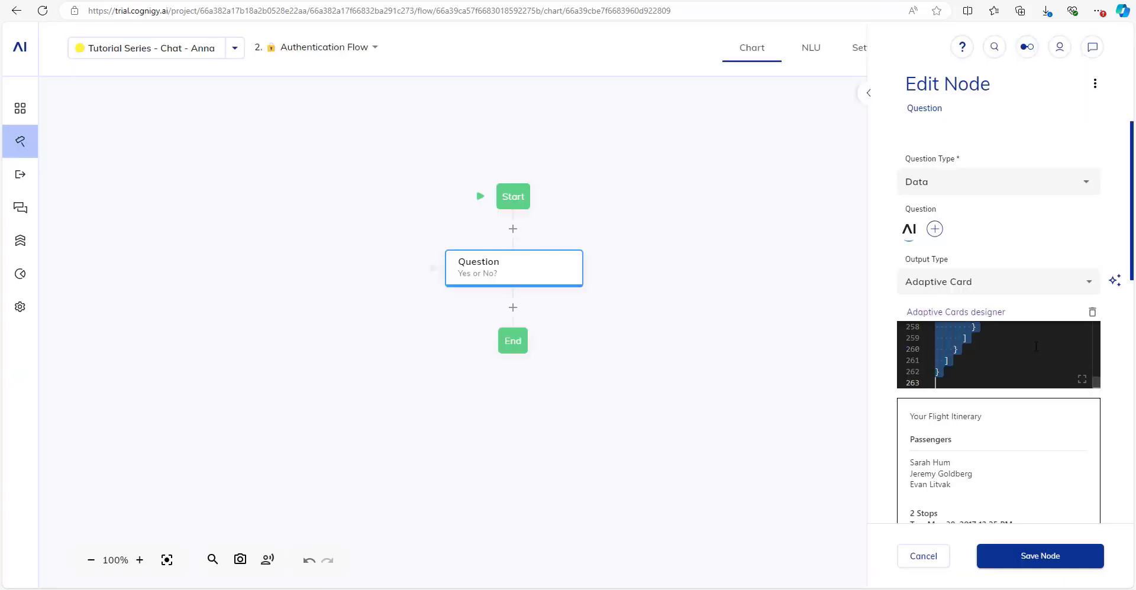
# Paste the InsureLuna login card JSON with Username, Password and Login into the Question node, then save it.
pyautogui.hotkey('ctrl', 'v')
pyautogui.scroll(-2, 1045, 456)
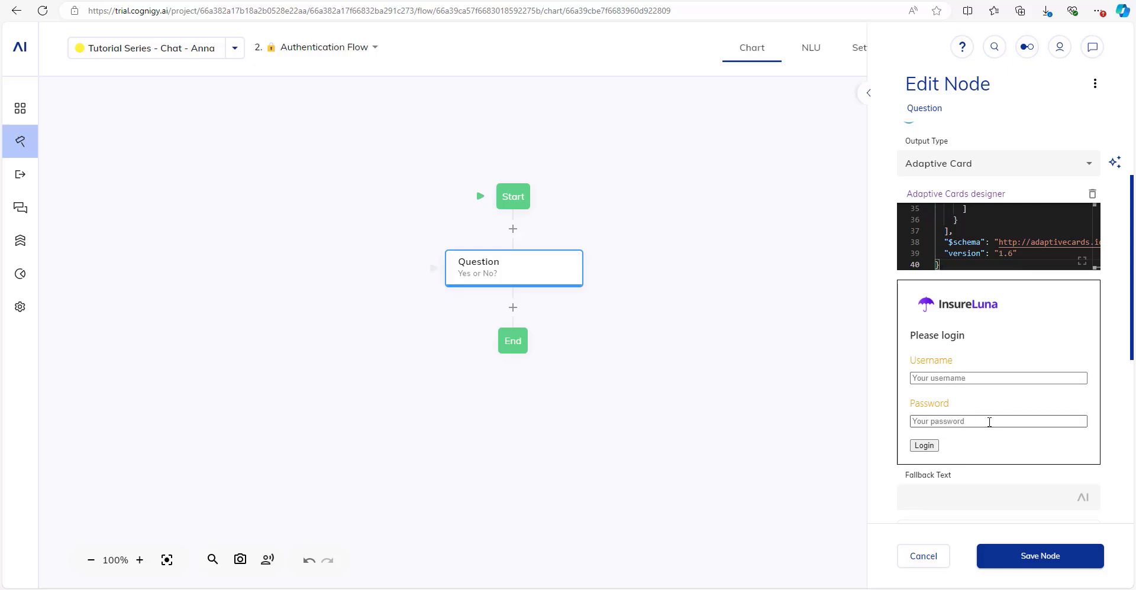
pyautogui.scroll(-2, 1014, 517)
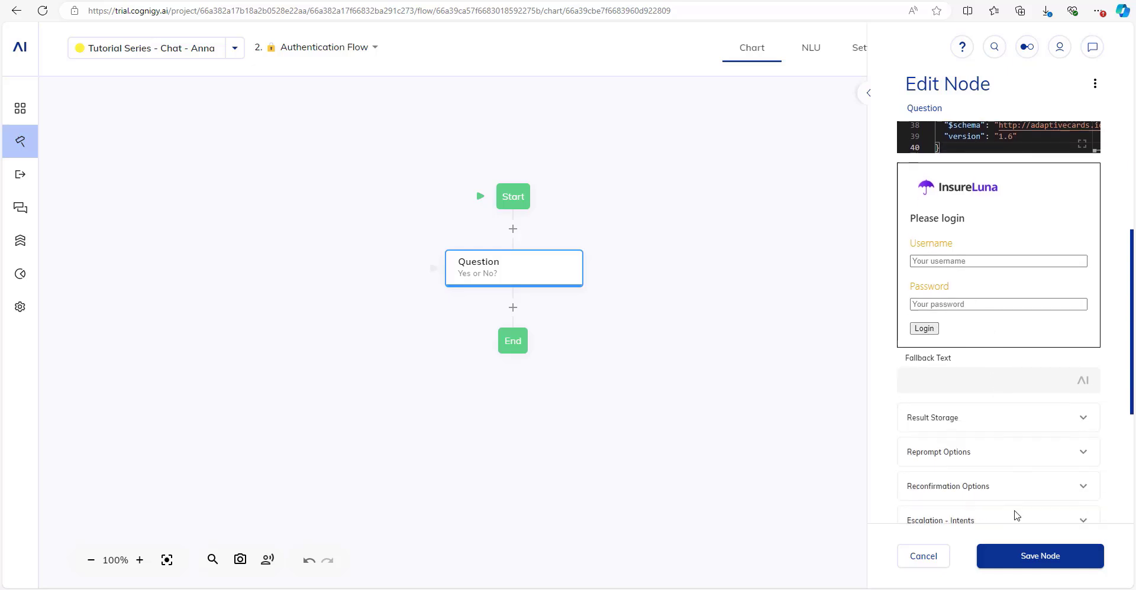
pyautogui.click(1017, 554)
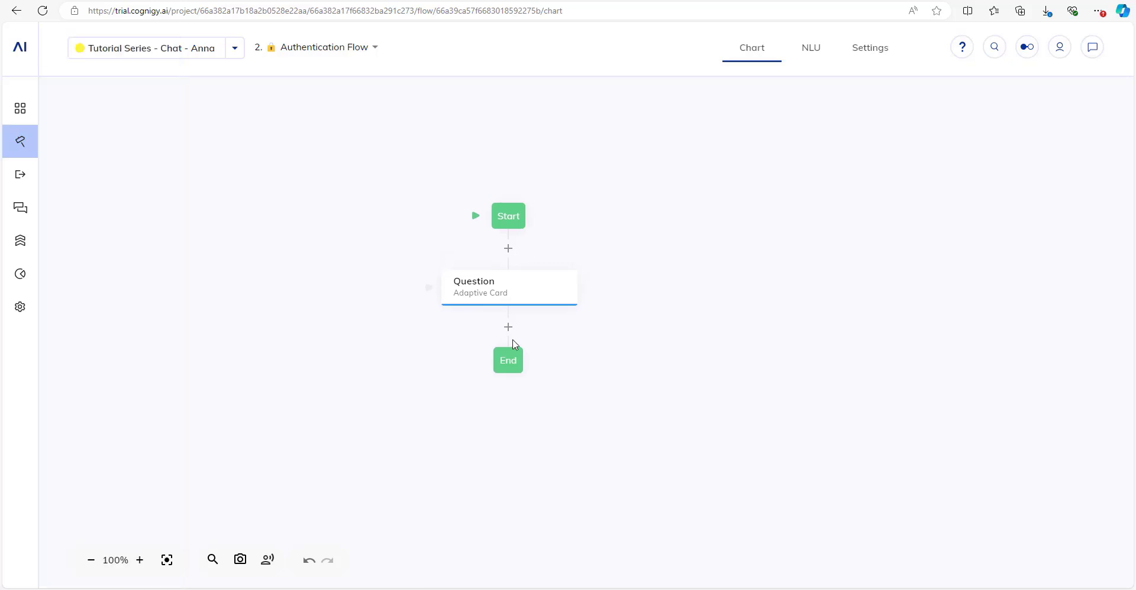
# Add a Code node below the Question node and open its settings.
pyautogui.click(512, 327)
pyautogui.write('code')
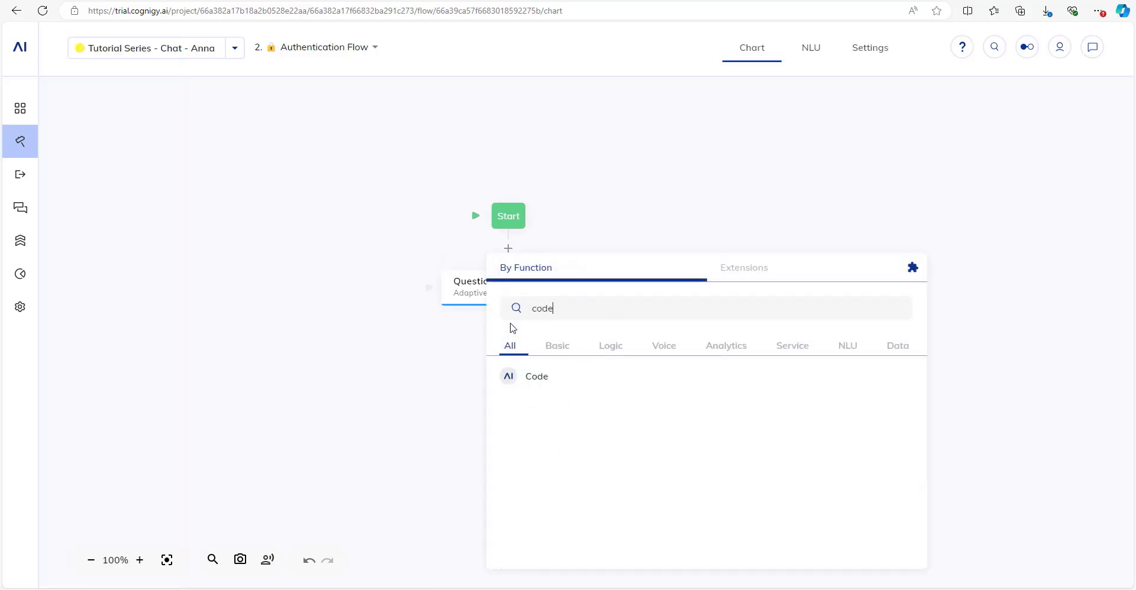
pyautogui.click(585, 390)
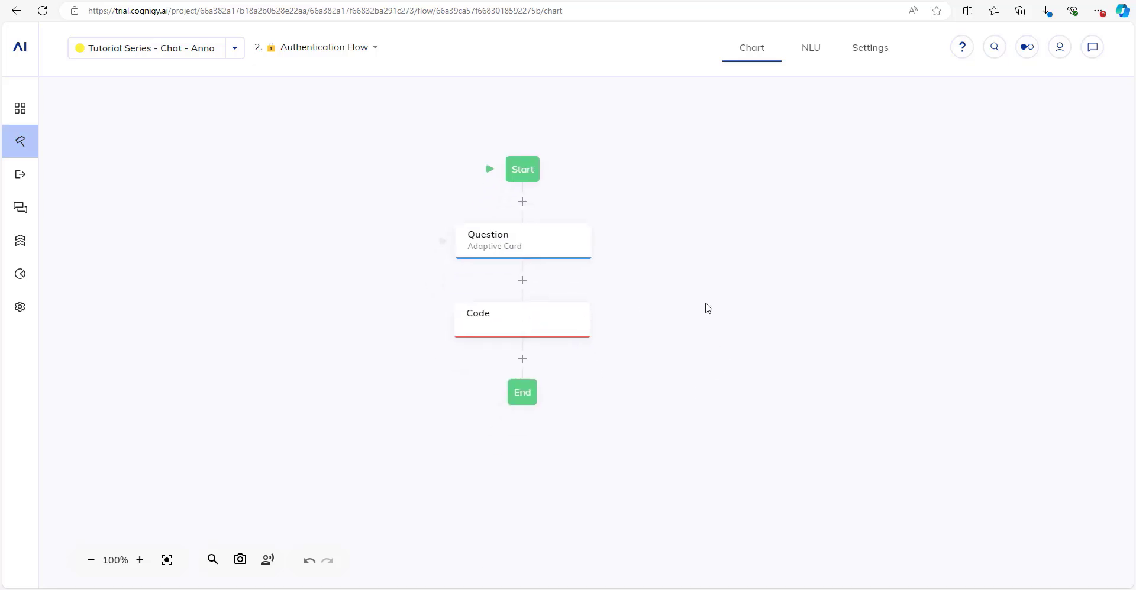
pyautogui.click(522, 281)
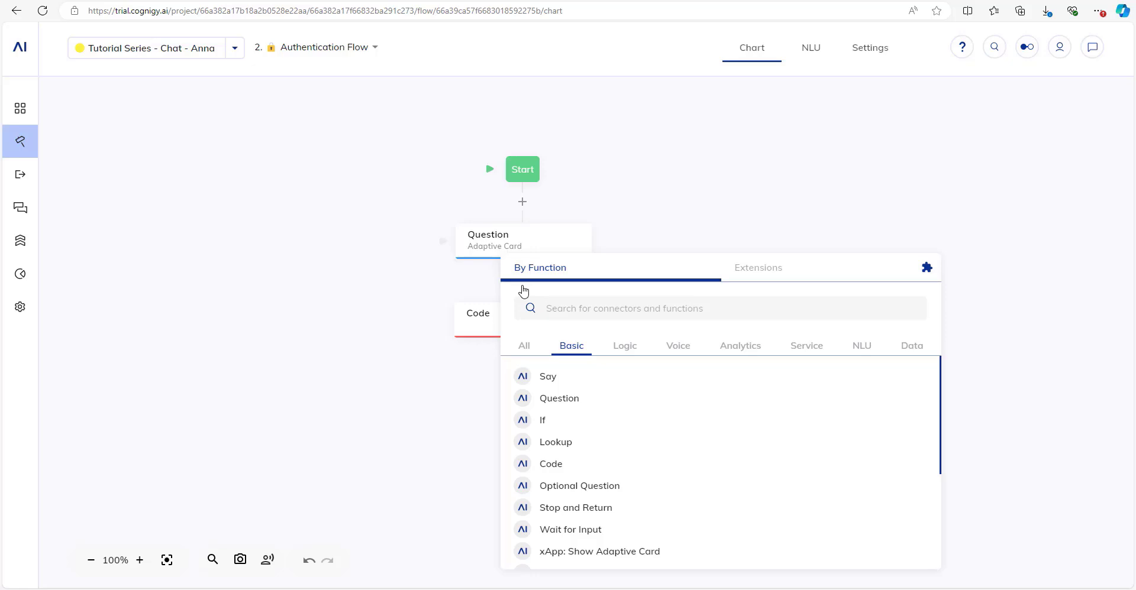
pyautogui.write('code')
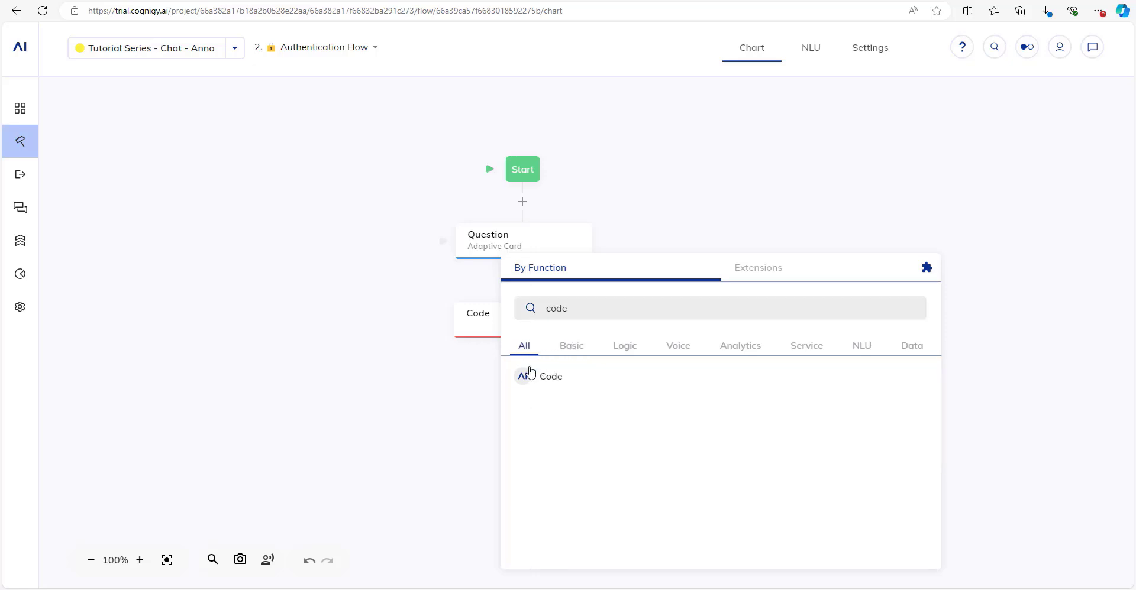
pyautogui.click(474, 319)
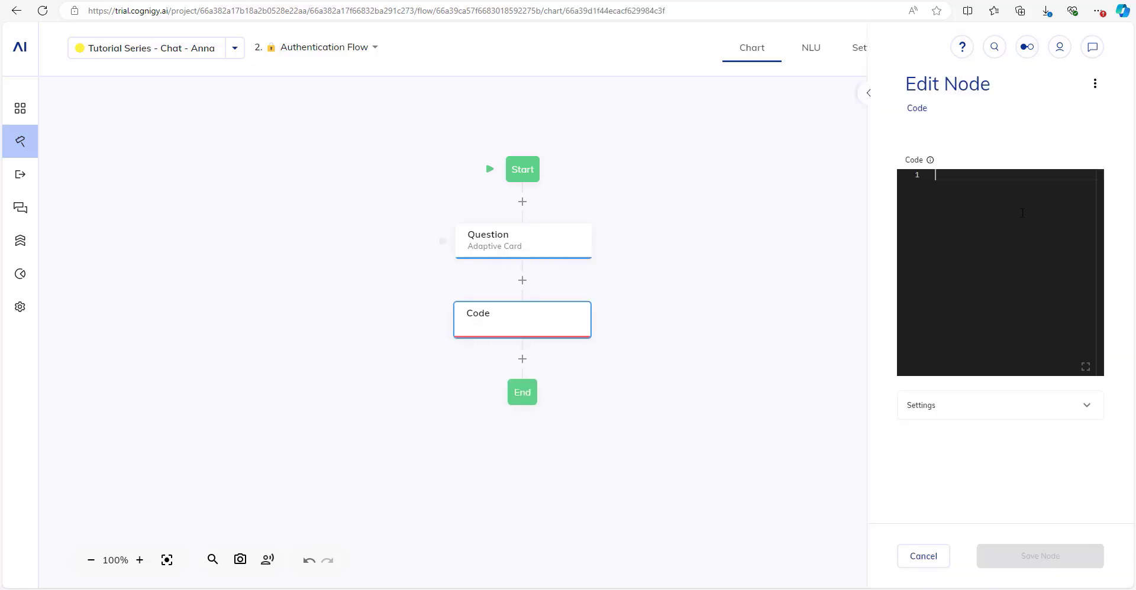
# Paste the script setting context.authenticated by comparing submitted username and password to stored values.
pyautogui.click(872, 96)
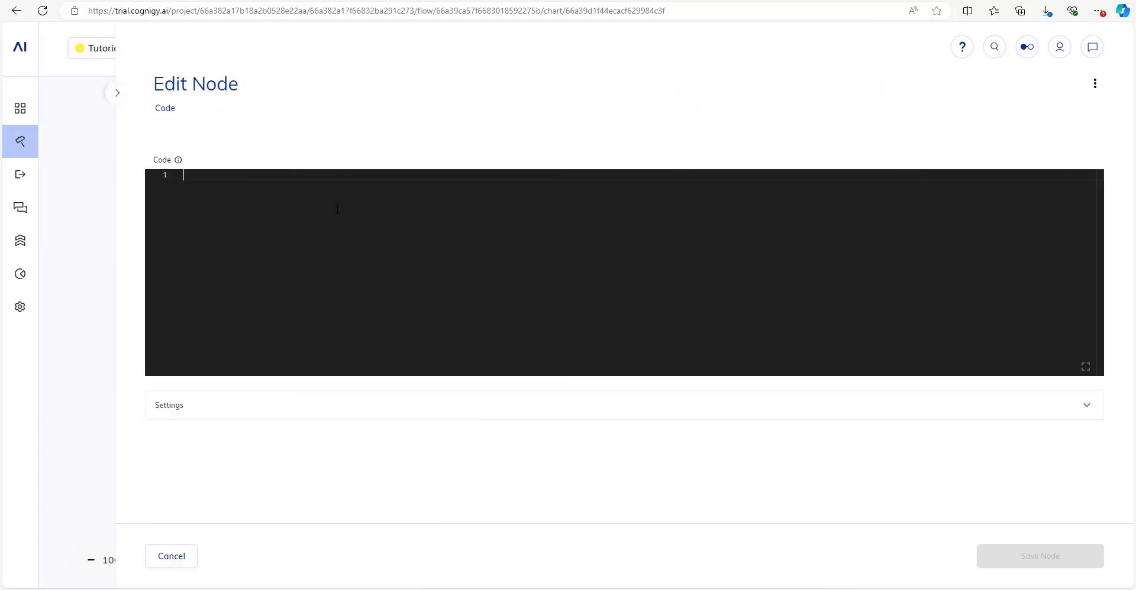
pyautogui.write('con')
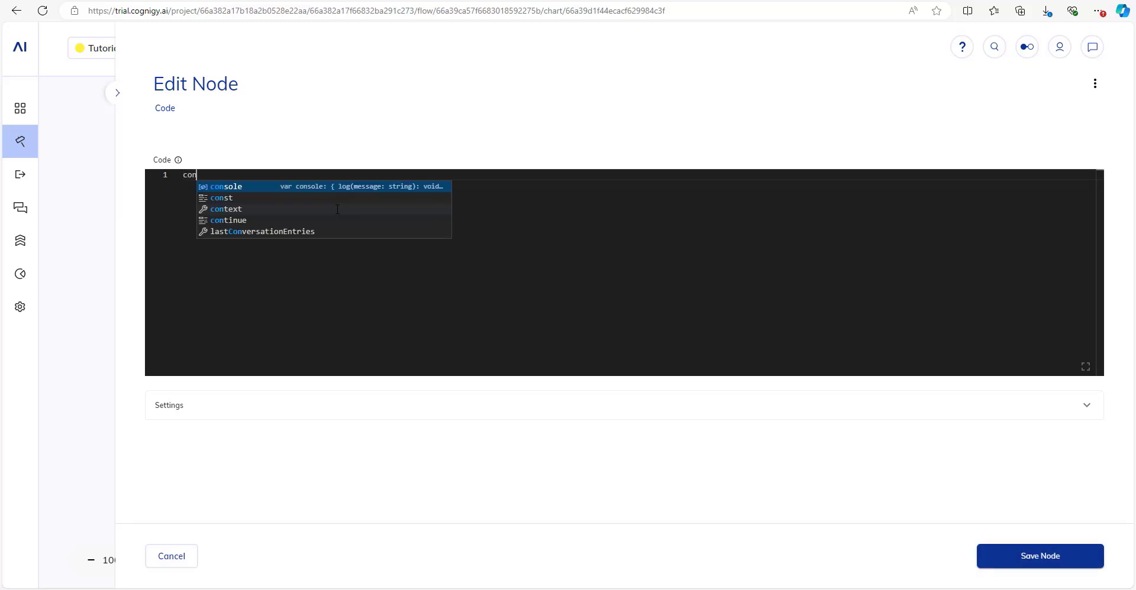
pyautogui.write('text.userna')
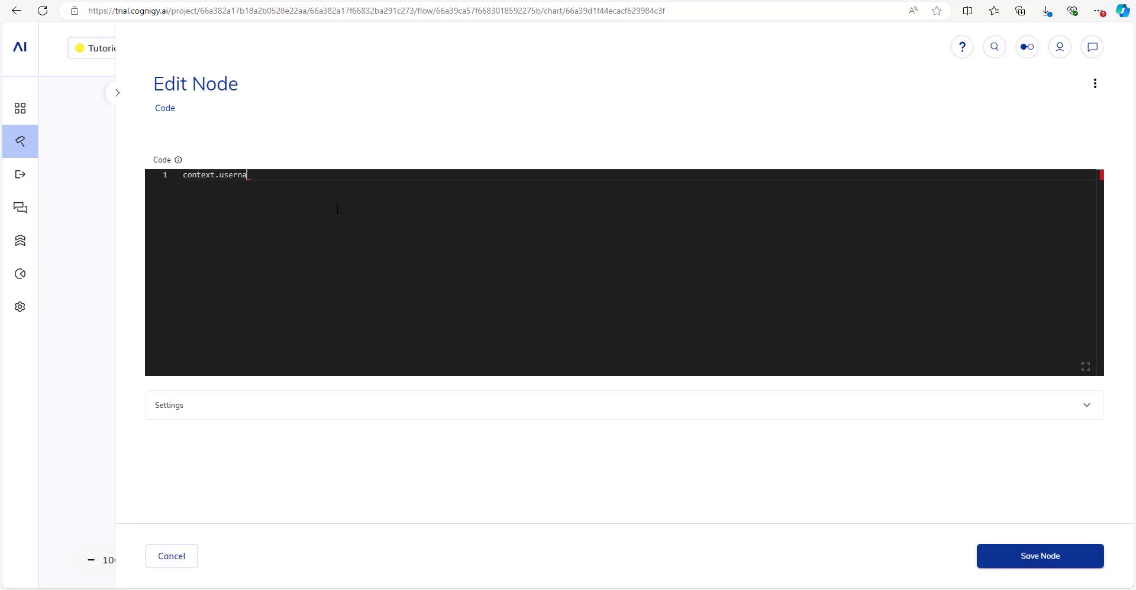
pyautogui.write('me = "joe22";')
pyautogui.hotkey('ctrl', 'a')
pyautogui.hotkey('ctrl', 'v')
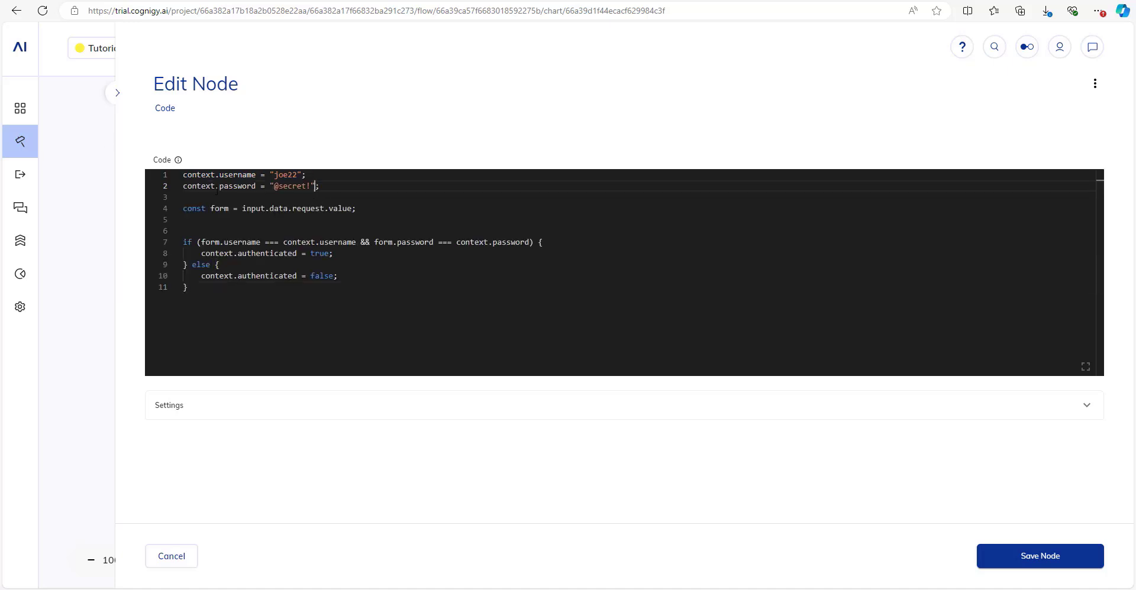
pyautogui.moveTo(219, 186); pyautogui.dragTo(321, 188)
pyautogui.click(335, 187)
# Review the script's input.data.request.value line and its username/password comparison condition.
pyautogui.moveTo(211, 210); pyautogui.dragTo(357, 208)
pyautogui.click(367, 209)
pyautogui.moveTo(265, 208); pyautogui.dragTo(361, 219)
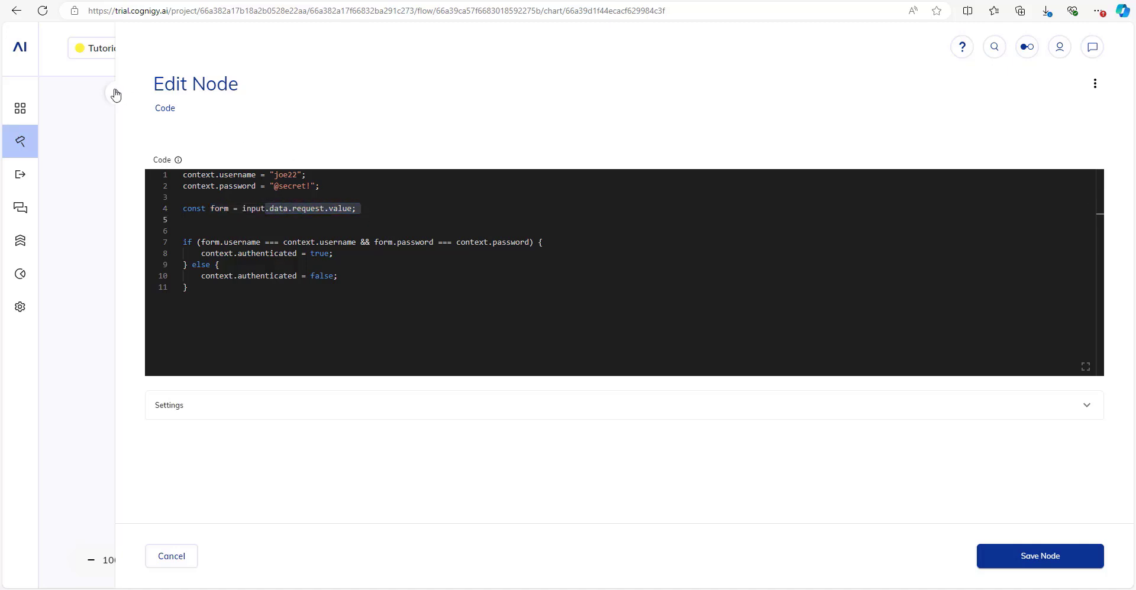
pyautogui.click(115, 95)
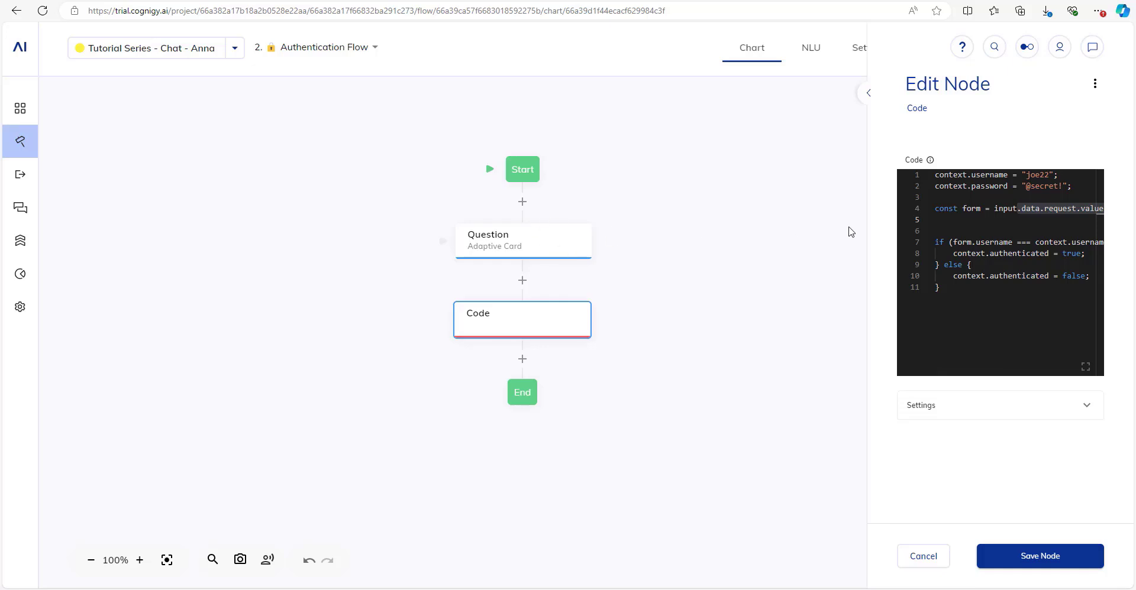
pyautogui.click(868, 93)
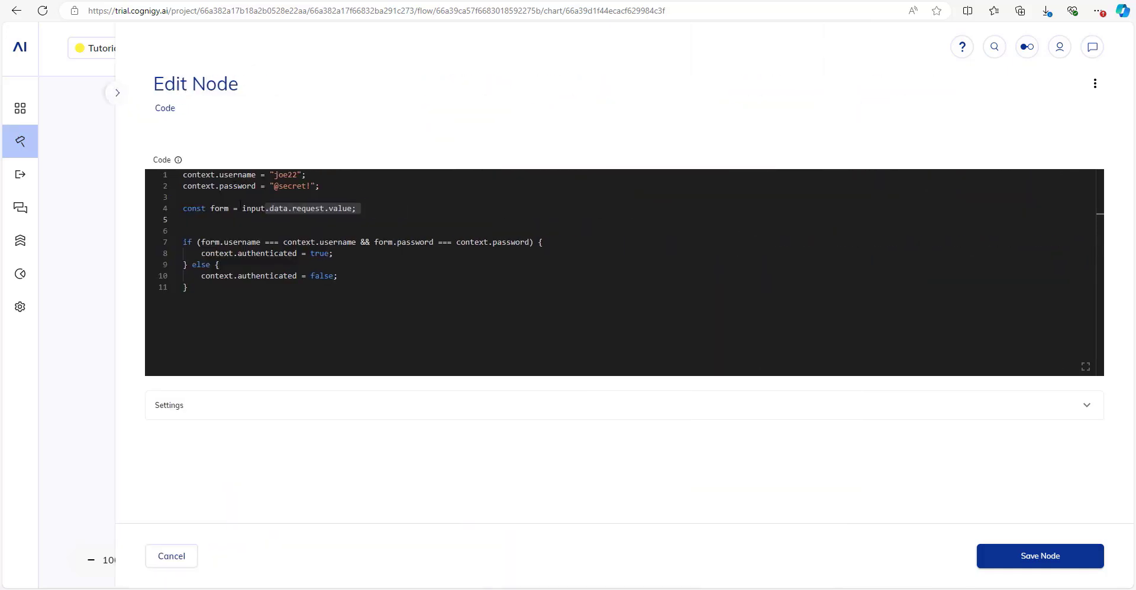
pyautogui.moveTo(224, 242); pyautogui.dragTo(361, 242)
pyautogui.click(360, 242)
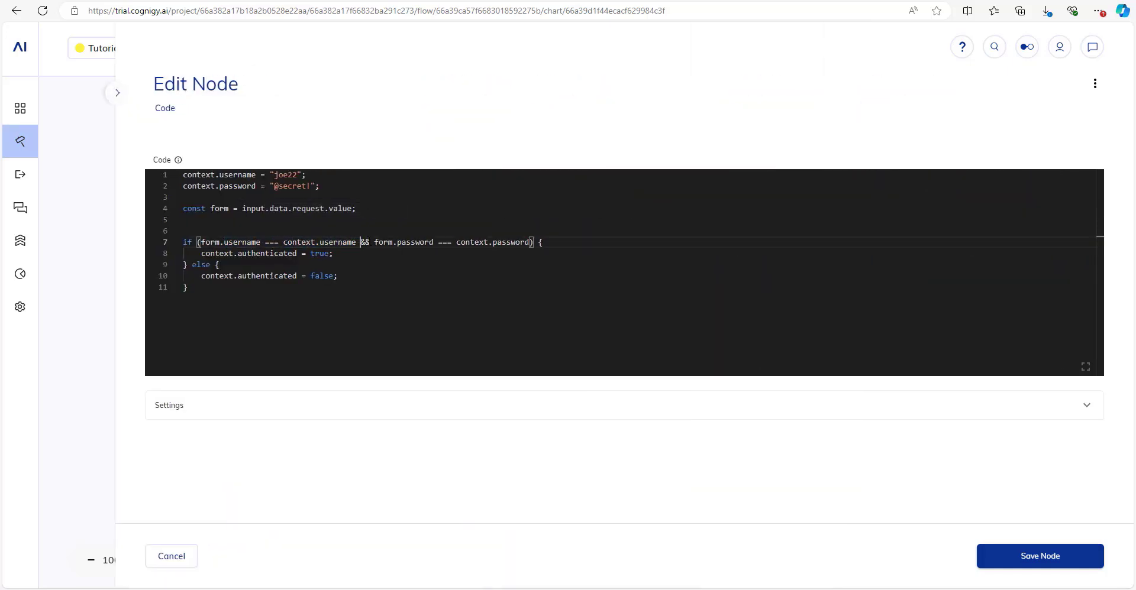
pyautogui.moveTo(224, 242); pyautogui.dragTo(261, 242)
pyautogui.click(255, 242)
pyautogui.moveTo(401, 242); pyautogui.dragTo(437, 242)
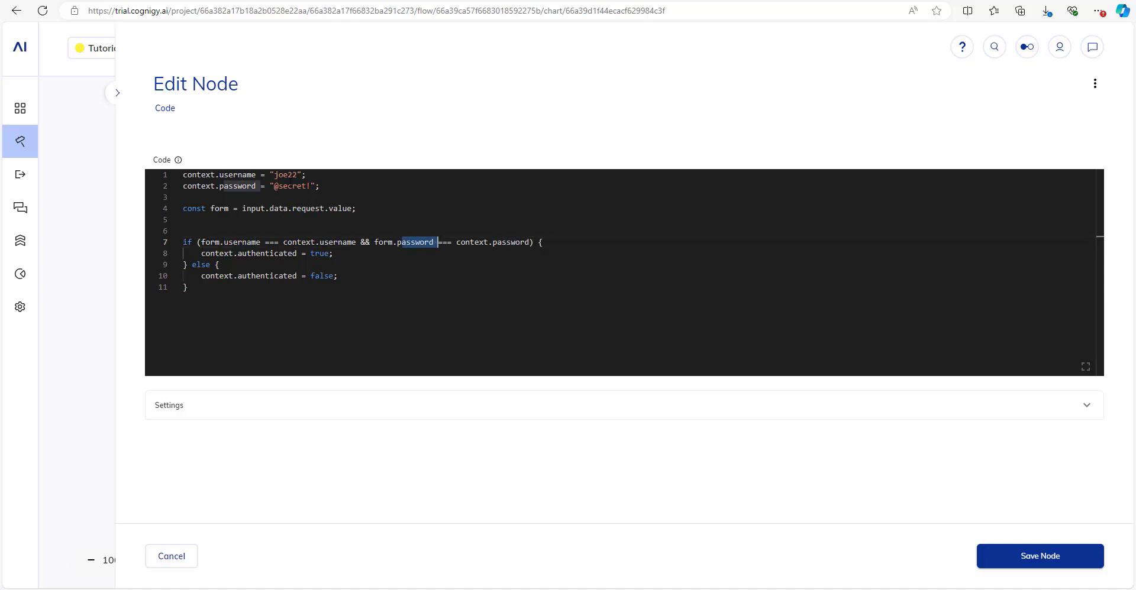
# Review the stored credentials and authenticated true/false lines, then save the Code node.
pyautogui.doubleClick(285, 175)
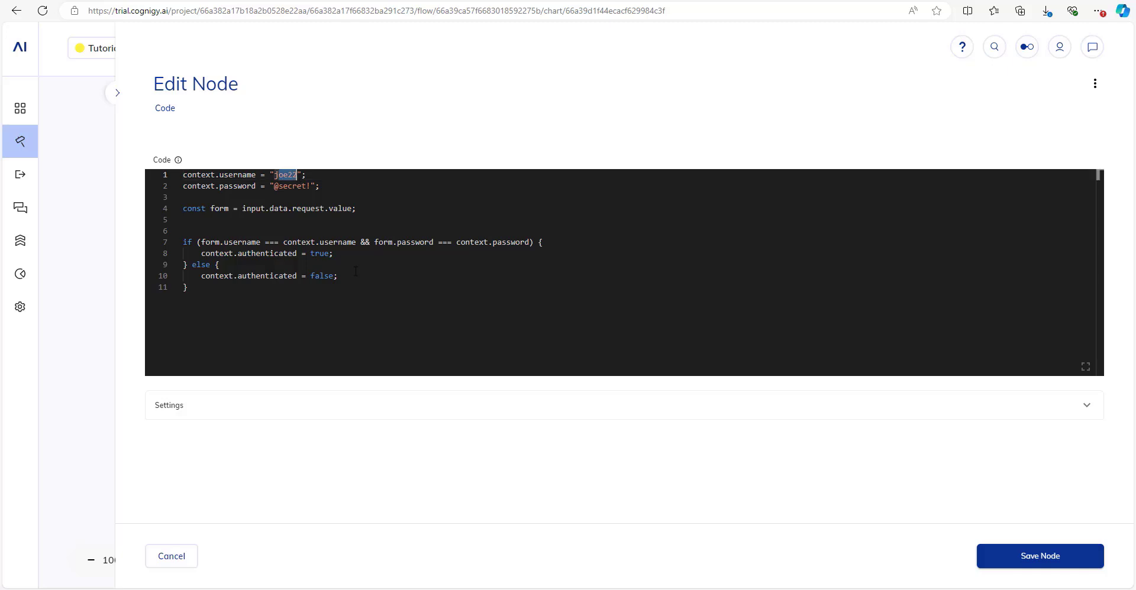
pyautogui.moveTo(493, 242); pyautogui.dragTo(531, 242)
pyautogui.click(531, 242)
pyautogui.moveTo(334, 253); pyautogui.dragTo(183, 253)
pyautogui.moveTo(337, 276); pyautogui.dragTo(205, 276)
pyautogui.click(212, 291)
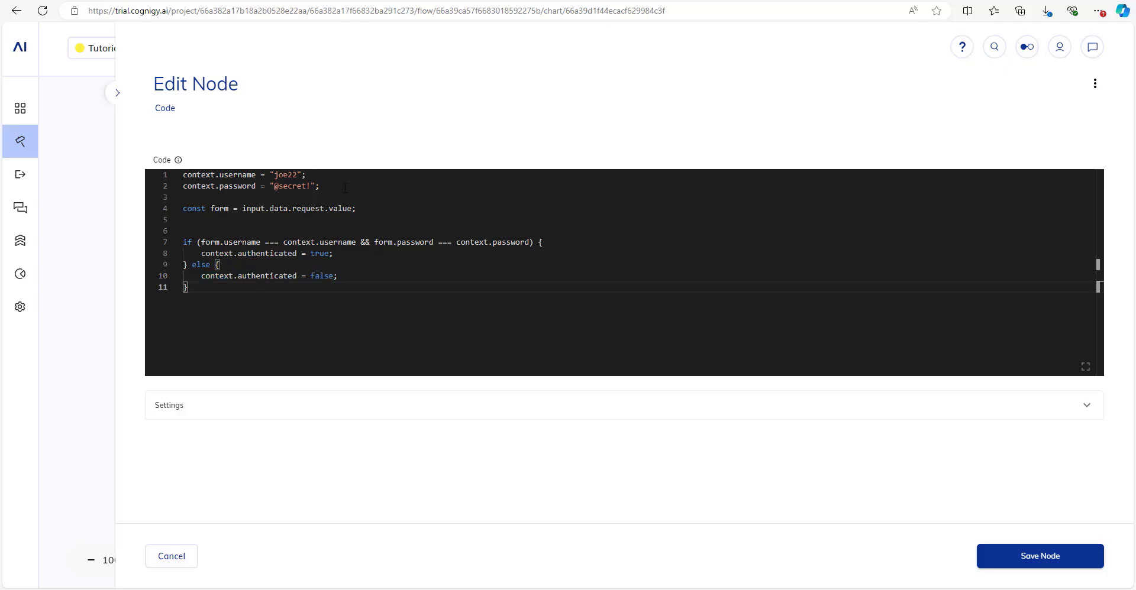
pyautogui.moveTo(345, 188); pyautogui.dragTo(180, 173)
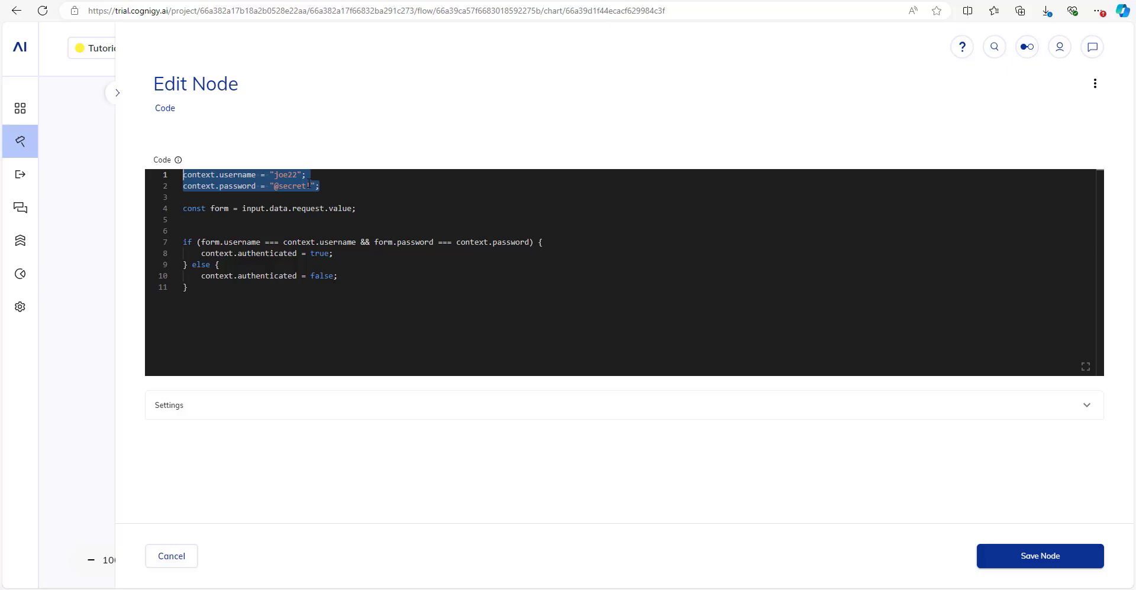
pyautogui.click(330, 188)
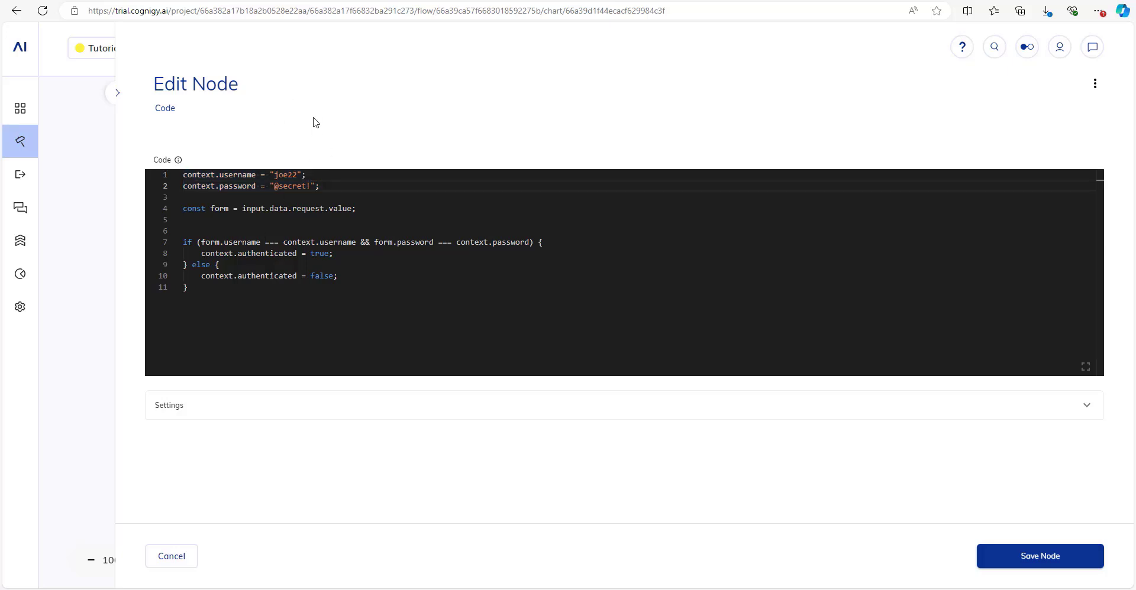
pyautogui.click(1044, 557)
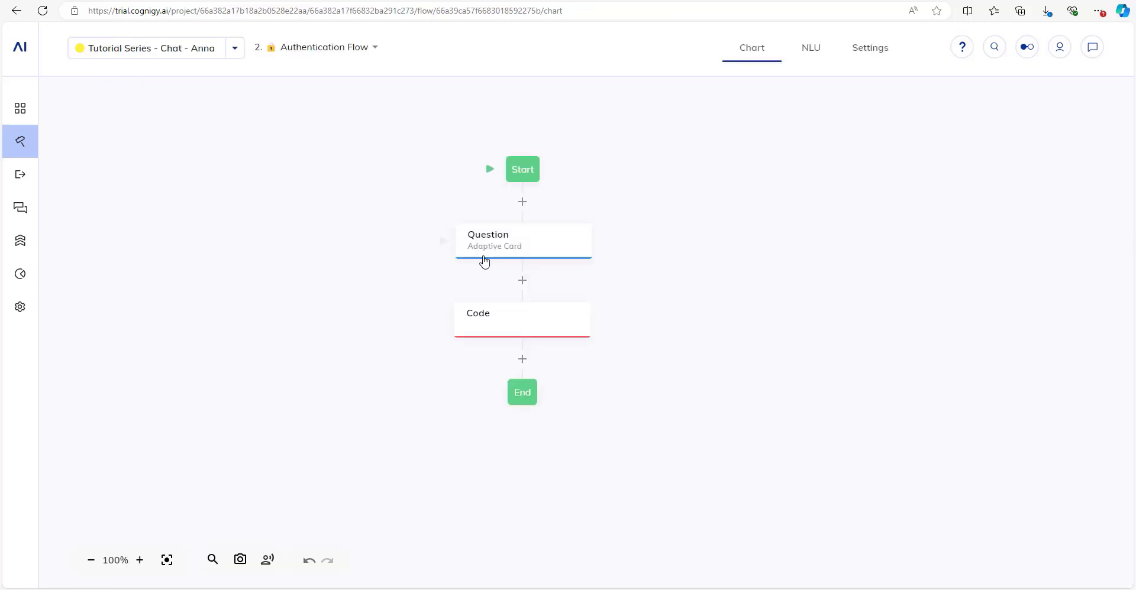
# Set the Code node's label to Authenticate and save it.
pyautogui.click(510, 266)
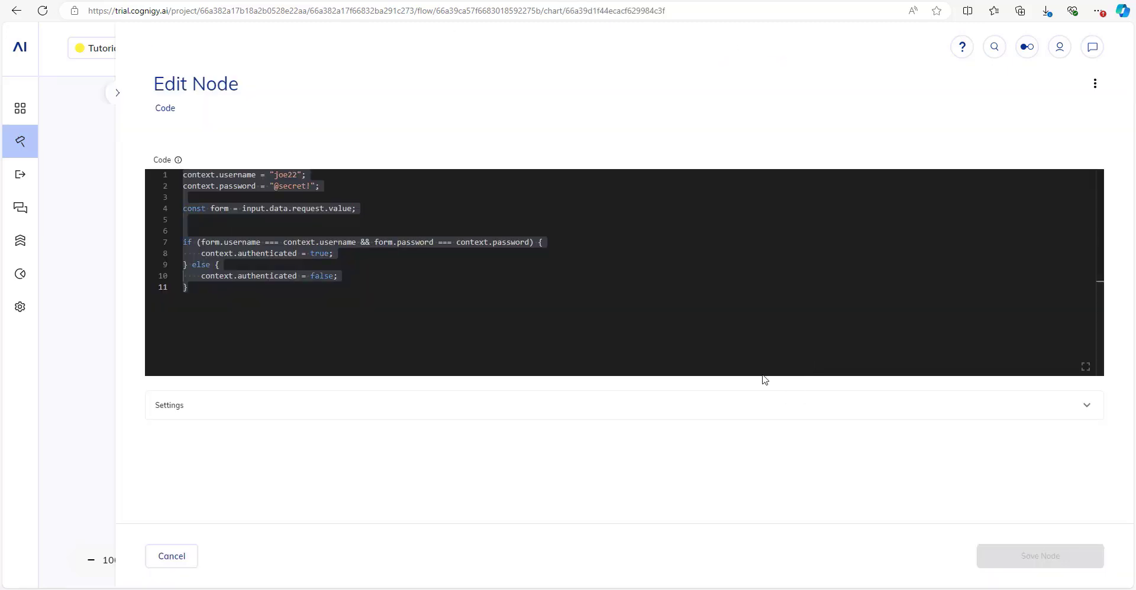
pyautogui.click(221, 408)
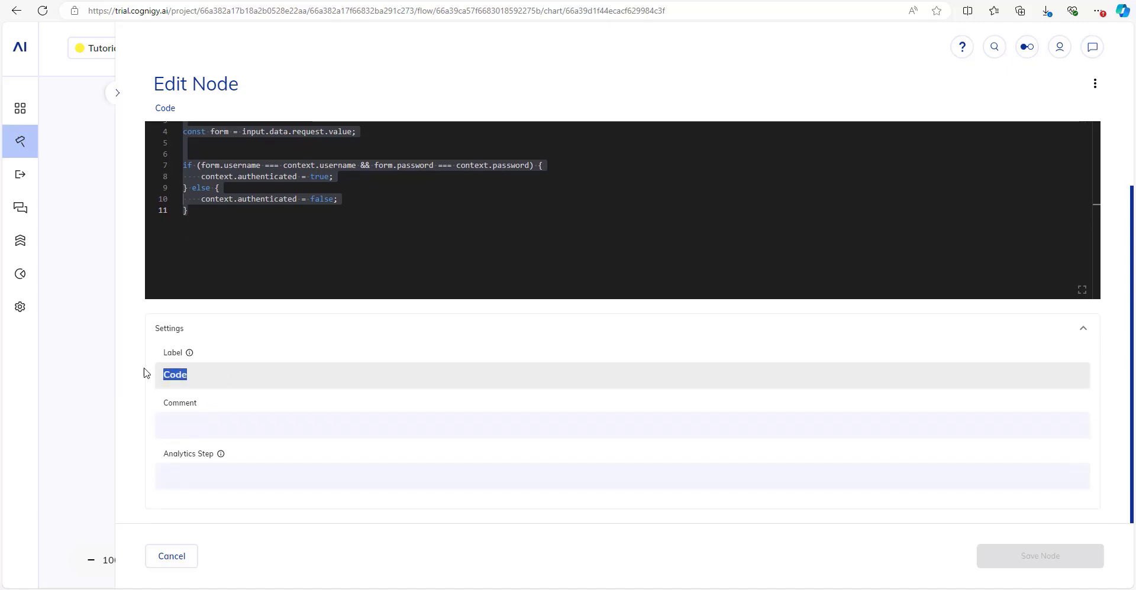
pyautogui.write('Authenti')
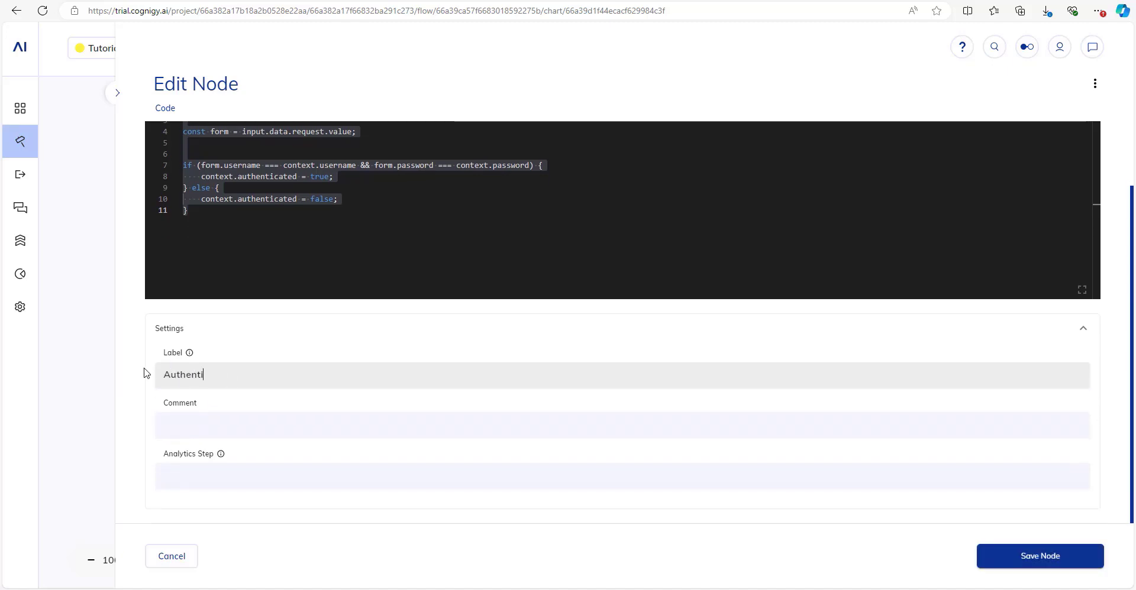
pyautogui.write('cate')
pyautogui.click(1038, 560)
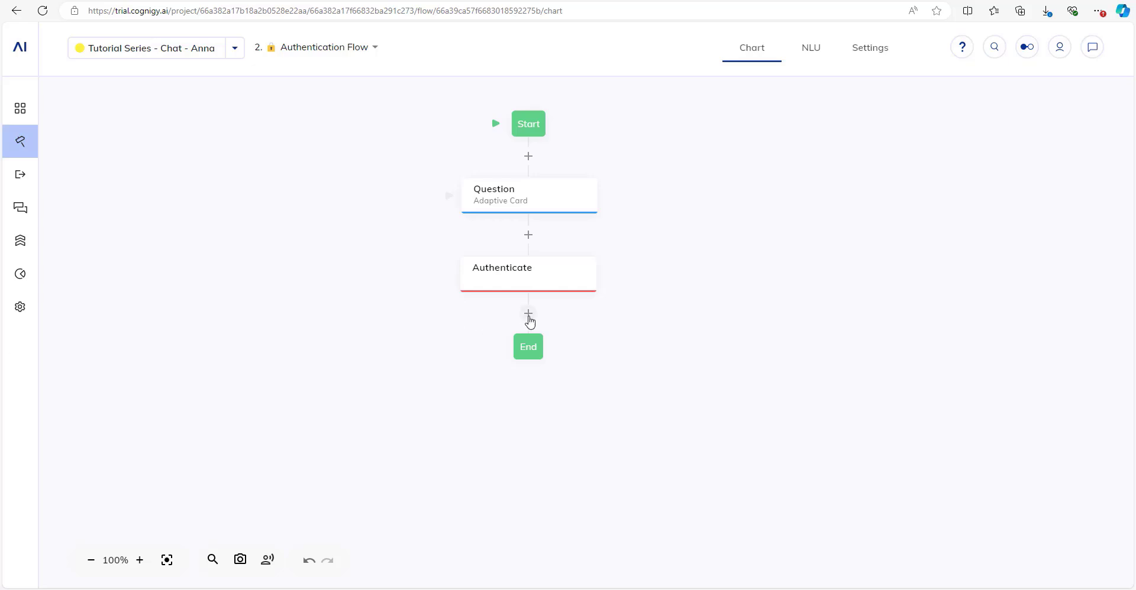
pyautogui.click(528, 315)
# Add a Sleep node after Authenticate with a 2000 ms wait and save it.
pyautogui.write('sleep')
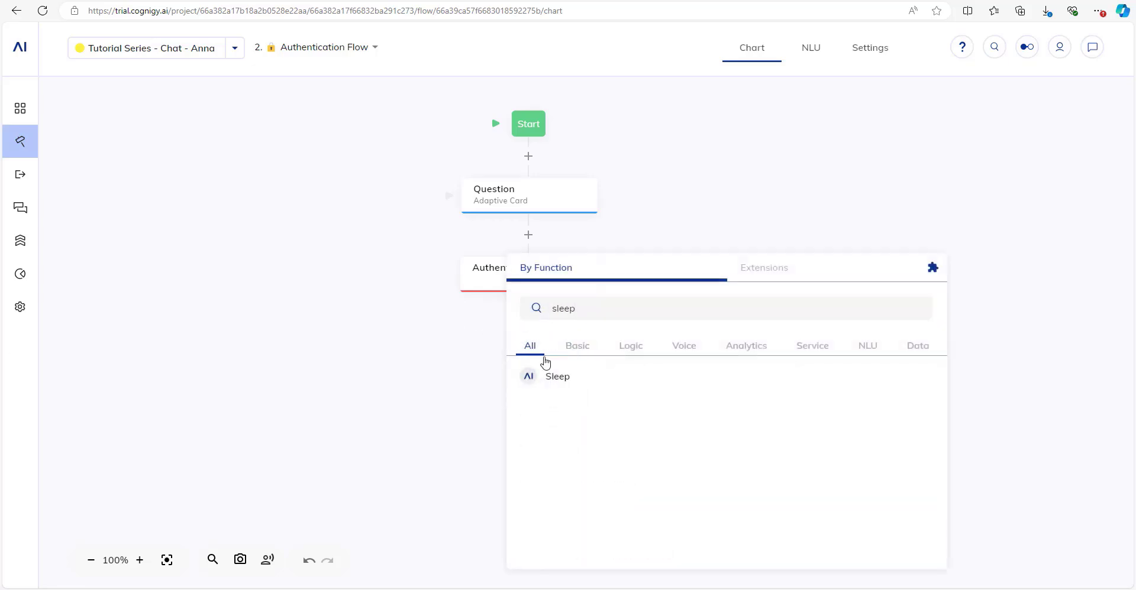
pyautogui.click(557, 385)
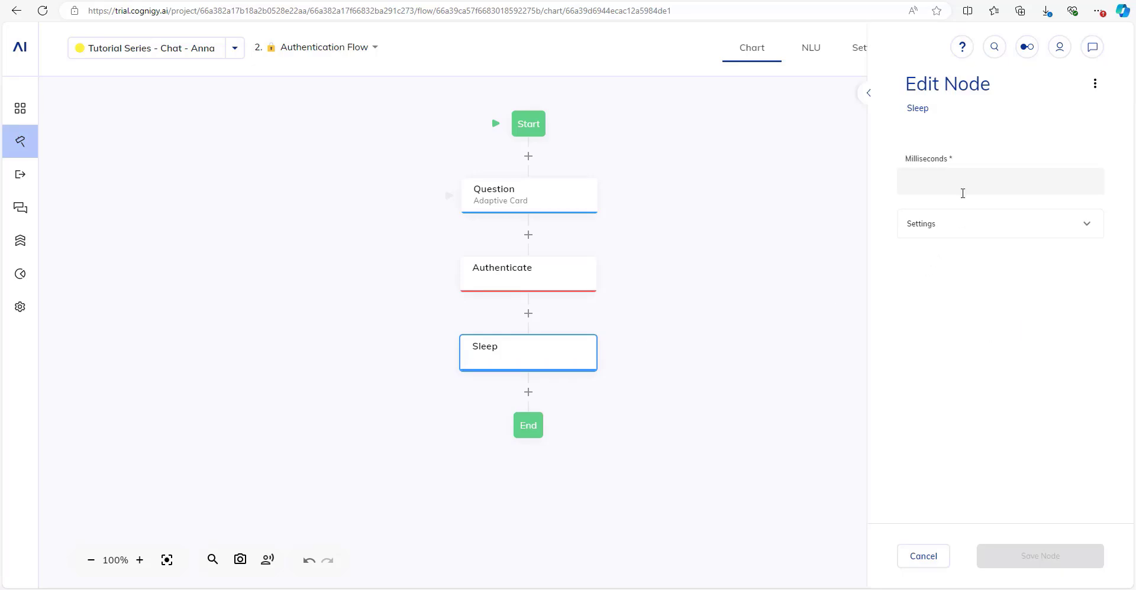
pyautogui.click(962, 188)
pyautogui.write('2000')
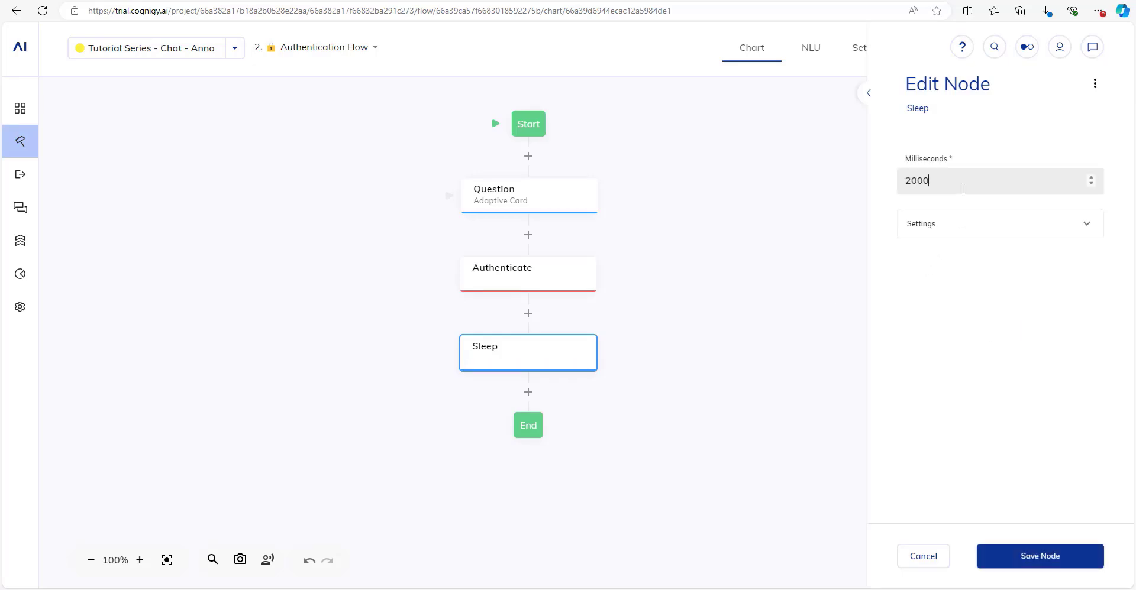
pyautogui.click(1055, 556)
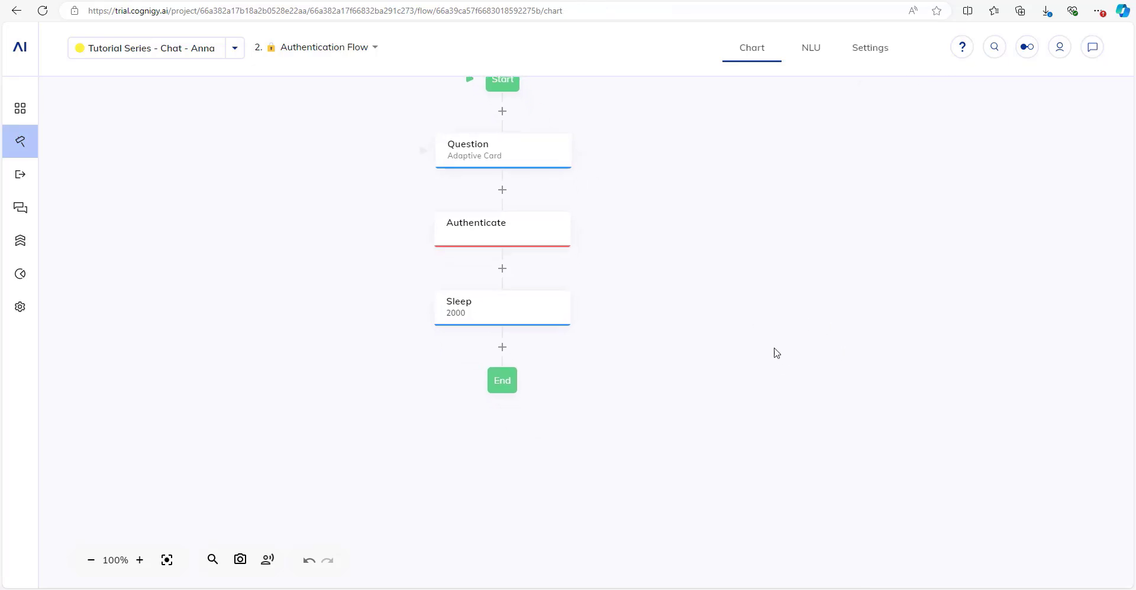
# Add an If node below Sleep with the condition context.authenticated 'is yes' and save it.
pyautogui.scroll(-1, 776, 353)
pyautogui.scroll(-2, 710, 331)
pyautogui.click(526, 290)
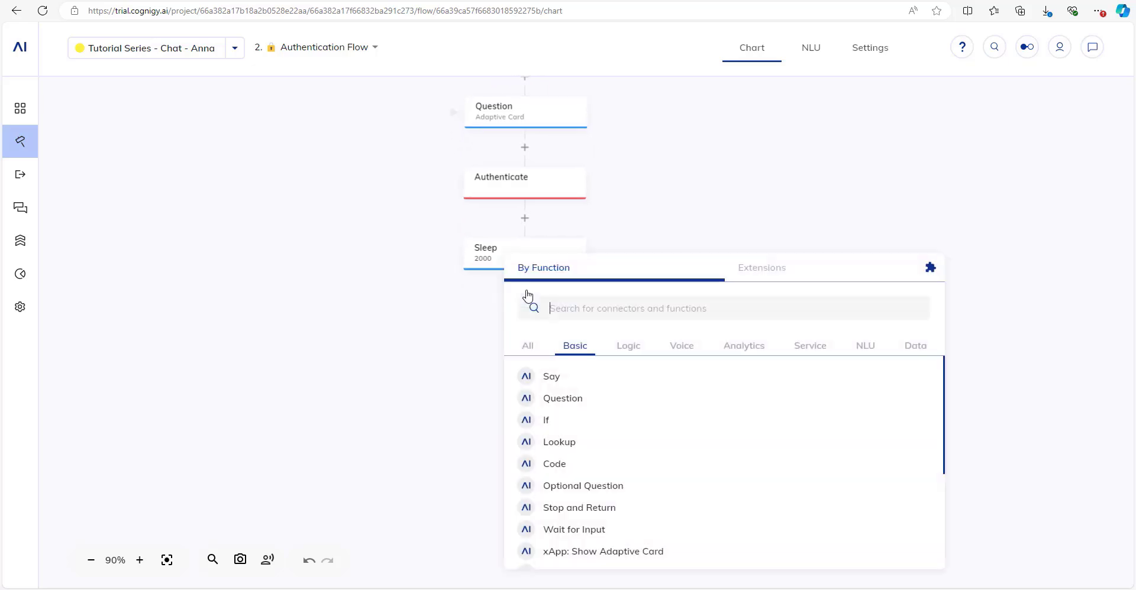
pyautogui.write('if')
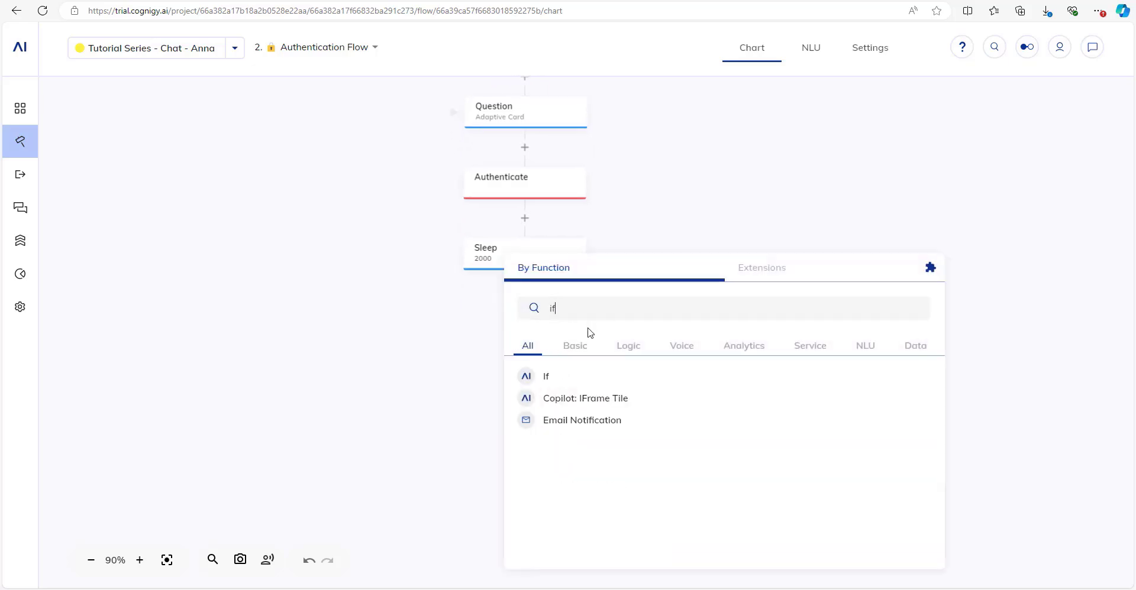
pyautogui.click(555, 380)
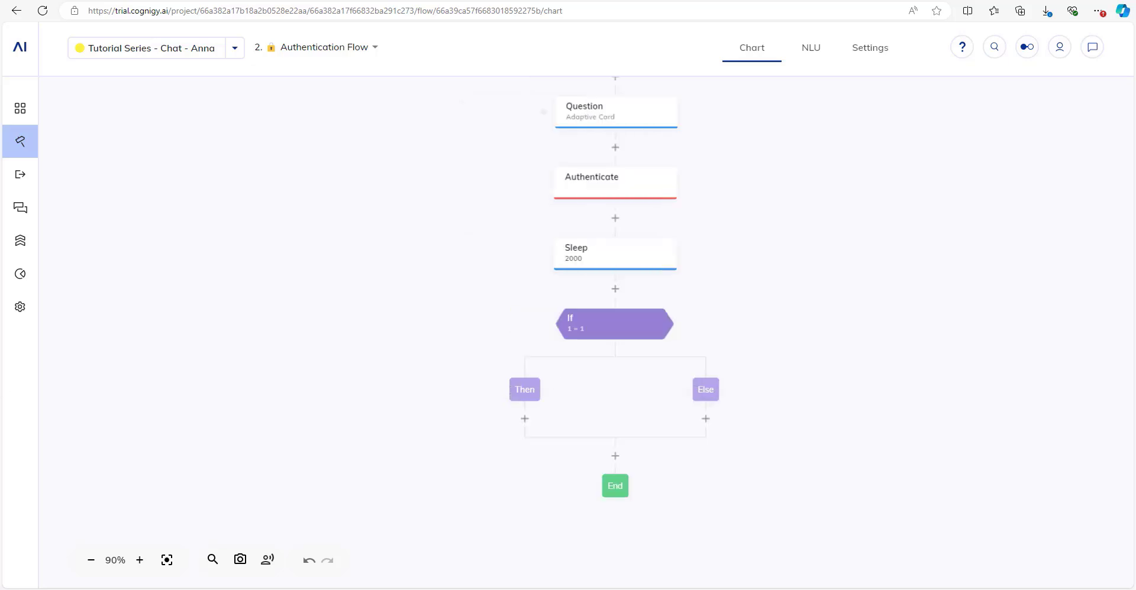
pyautogui.click(610, 325)
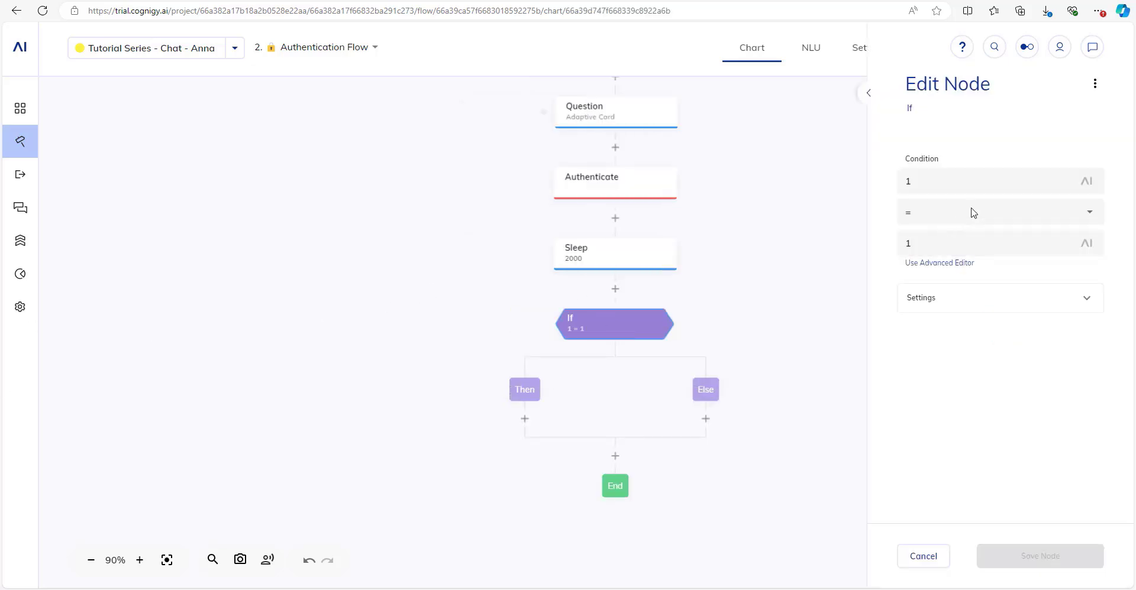
pyautogui.hotkey('ctrl', 'a')
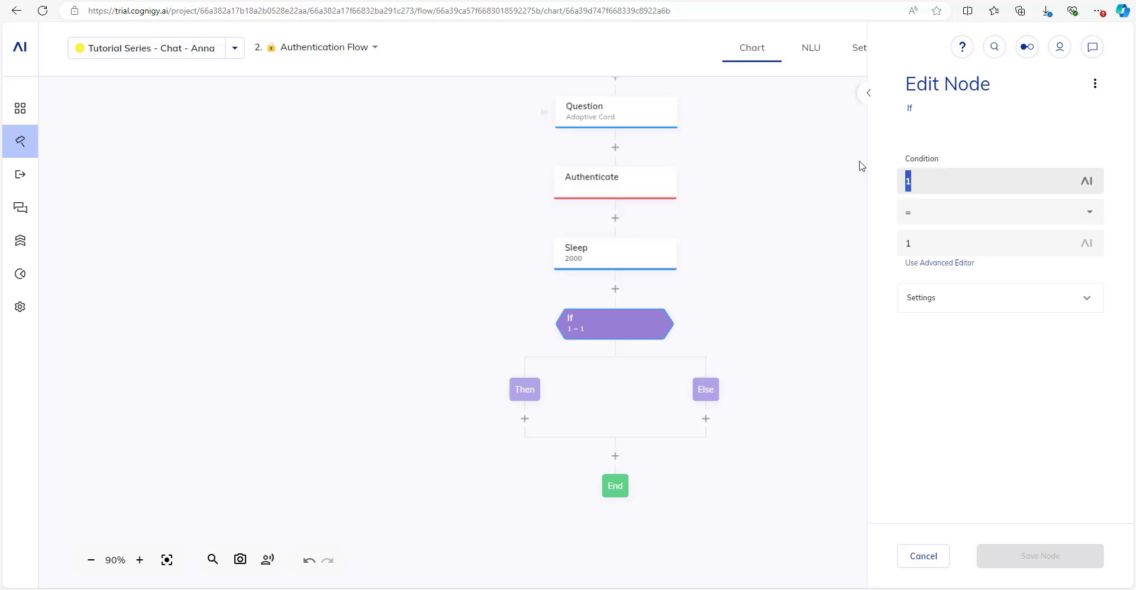
pyautogui.write('context.au')
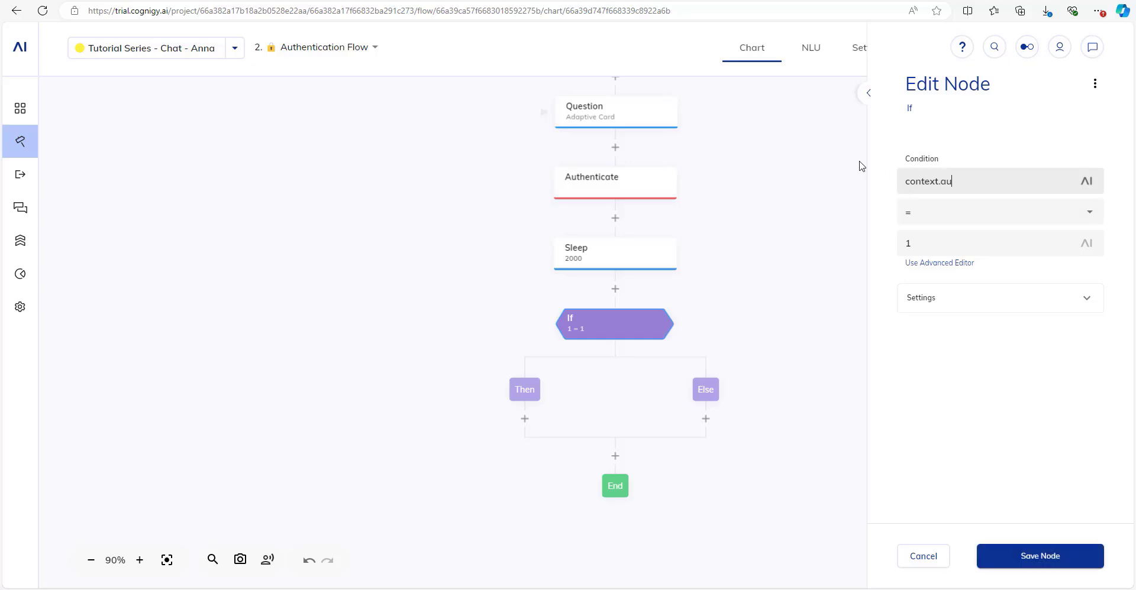
pyautogui.write('thenticated')
pyautogui.click(926, 212)
pyautogui.click(939, 431)
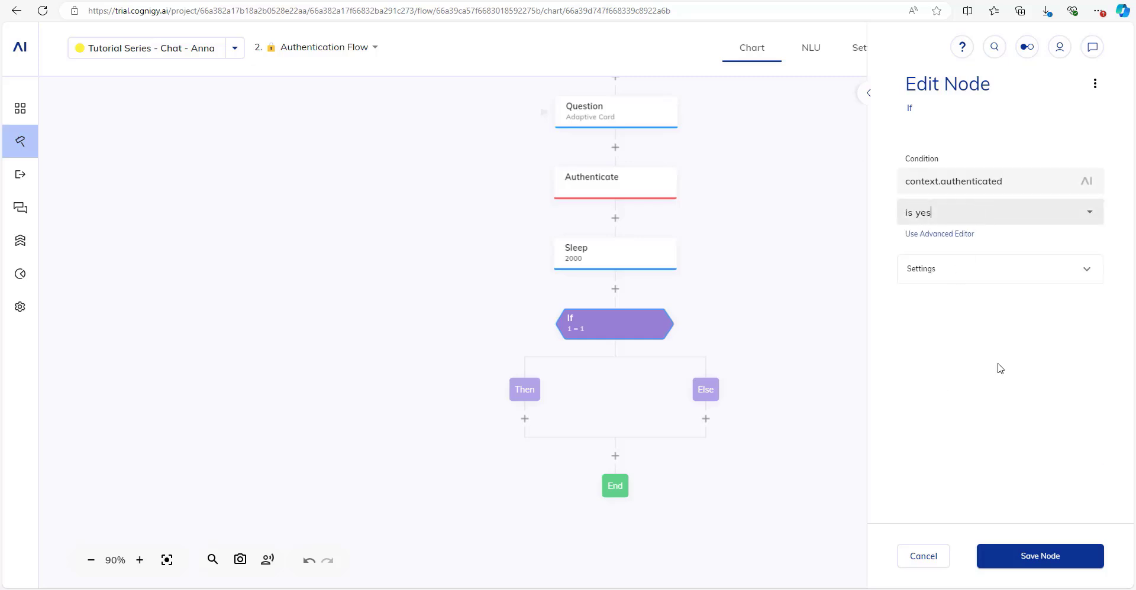
pyautogui.click(1017, 560)
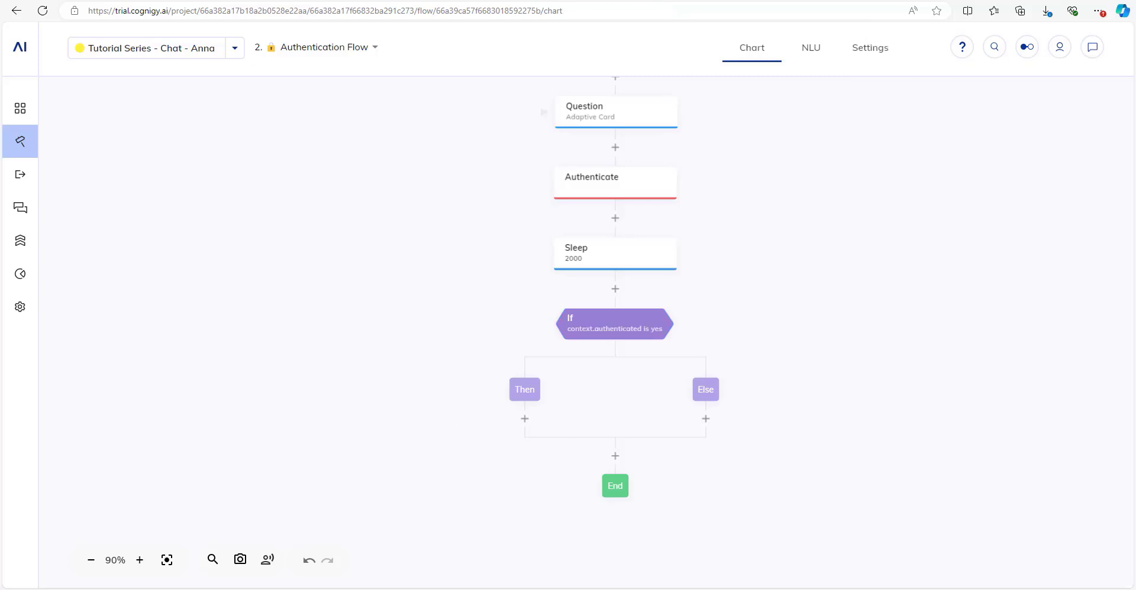
# Add a Say node under Then saying 'You've been successfully authenticated' and save it.
pyautogui.click(524, 419)
pyautogui.click(555, 377)
pyautogui.click(976, 282)
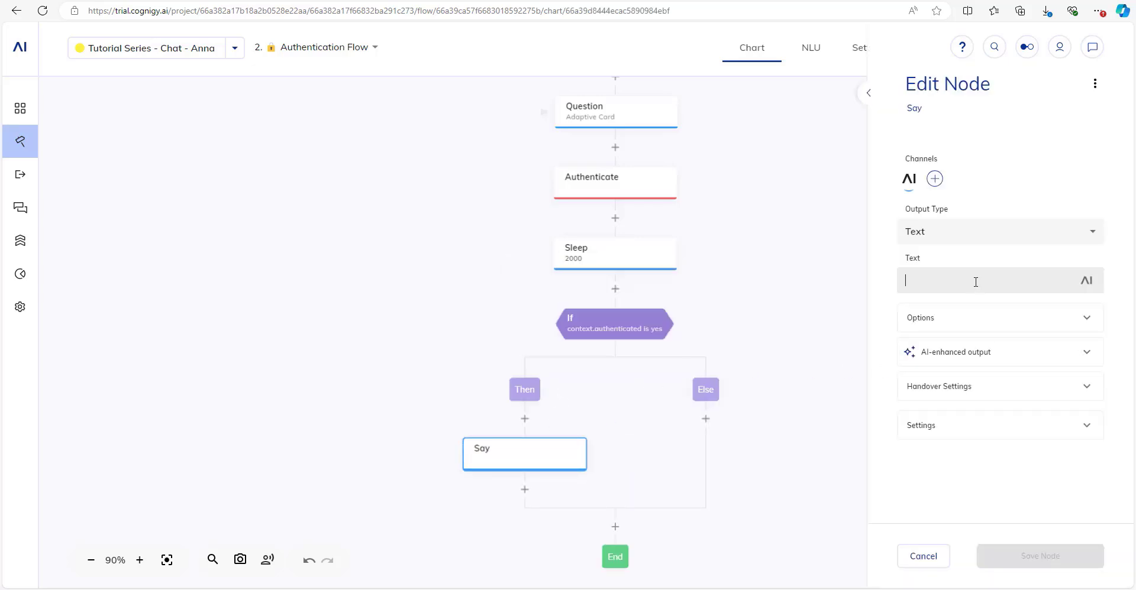
pyautogui.write("You've b")
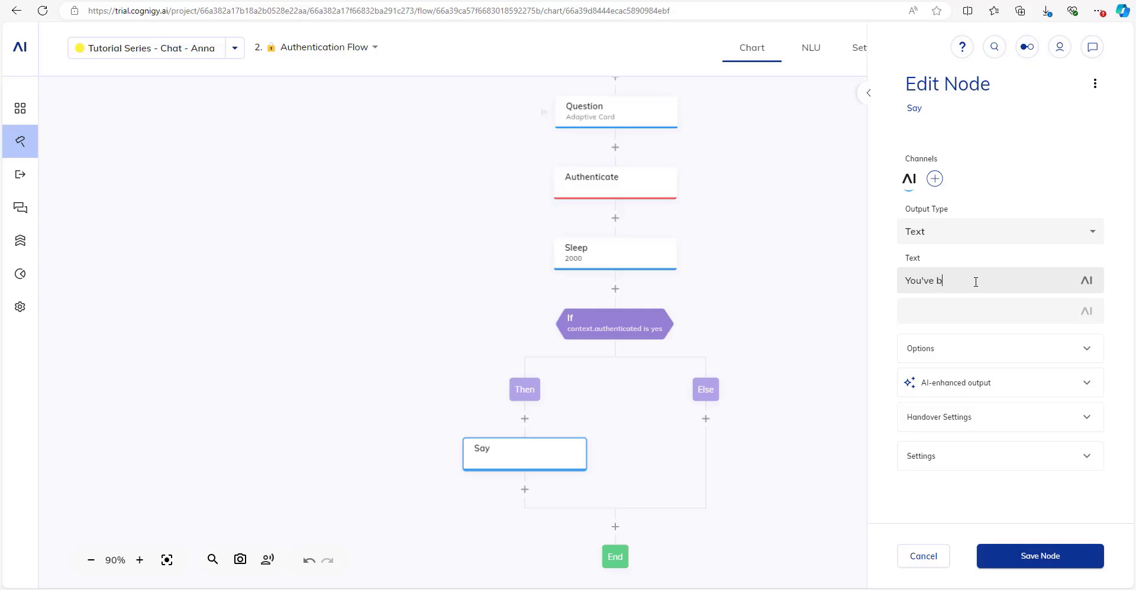
pyautogui.write('een successfully authent')
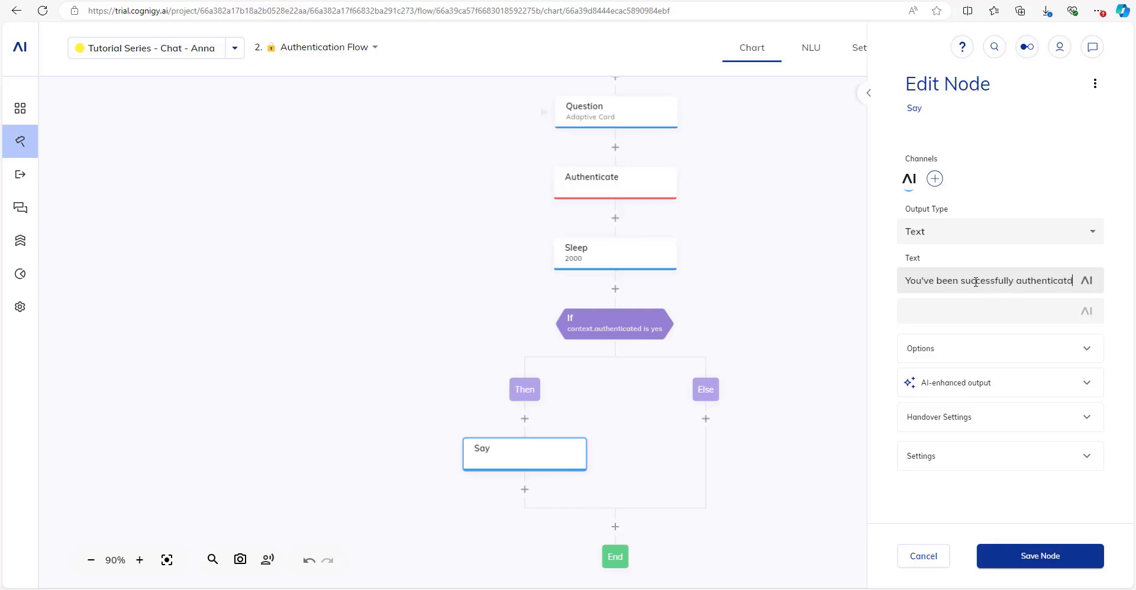
pyautogui.write('icated!')
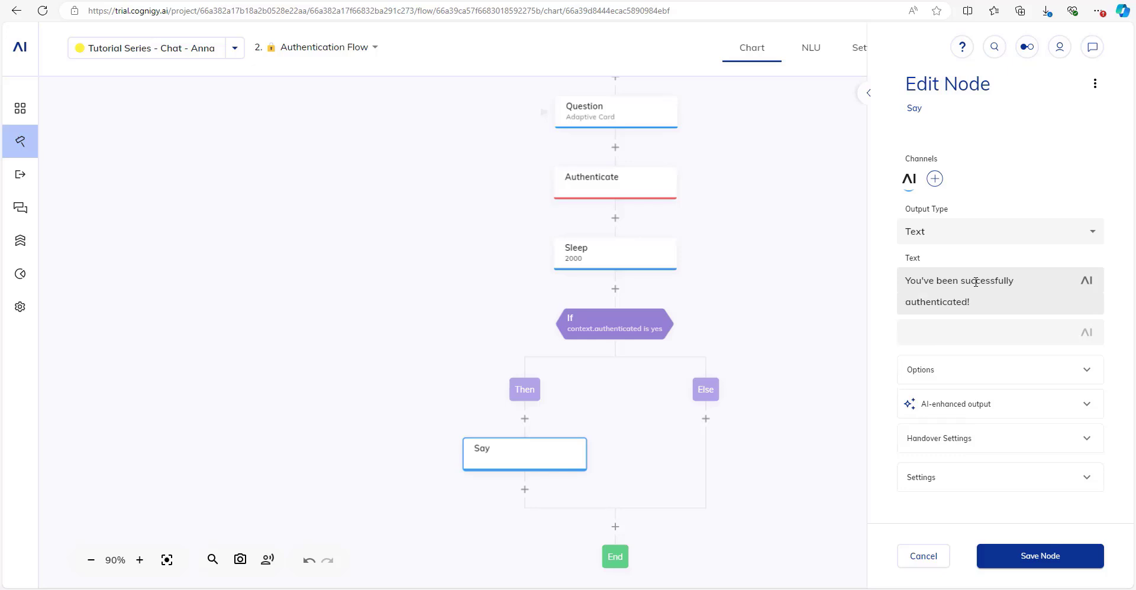
pyautogui.click(1094, 566)
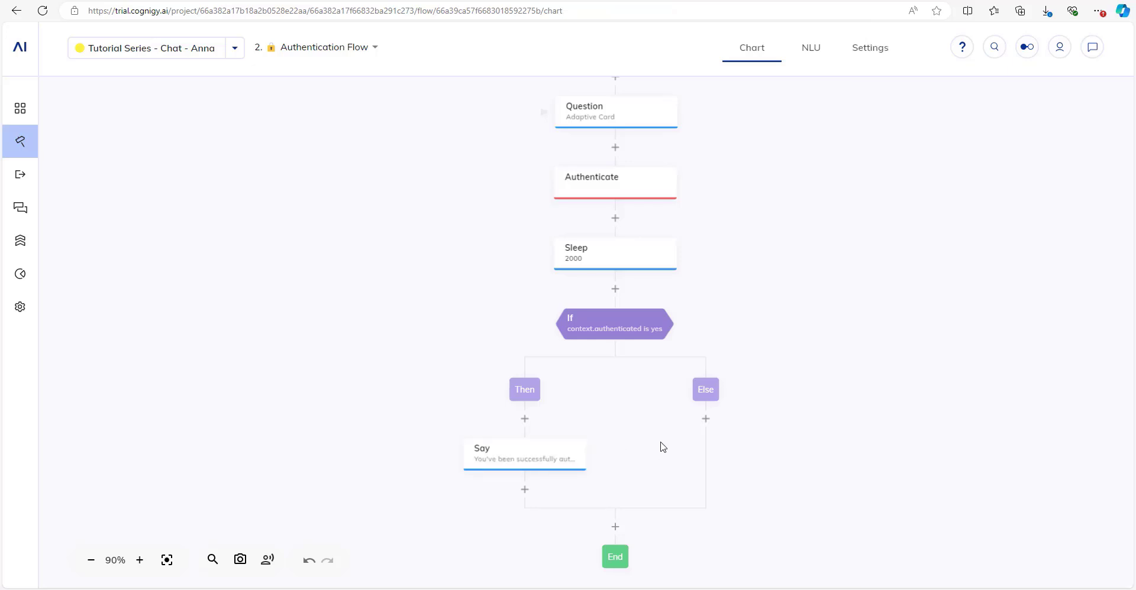
# Add a Say (2) node under Else saying 'Uhm, it looks like something went wrong. Please try again.'.
pyautogui.click(705, 418)
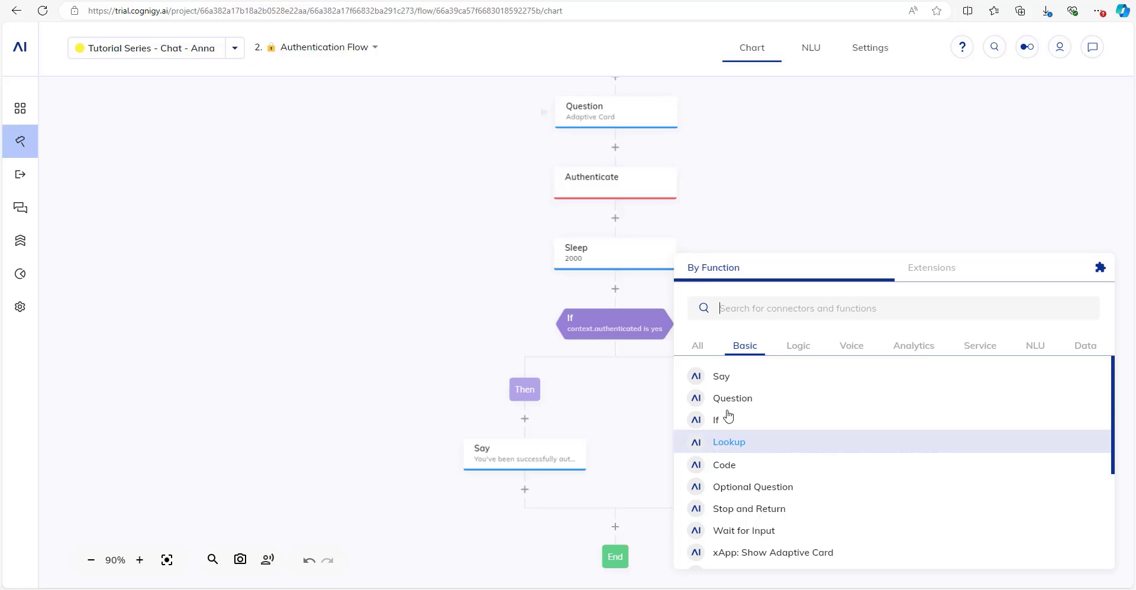
pyautogui.click(736, 380)
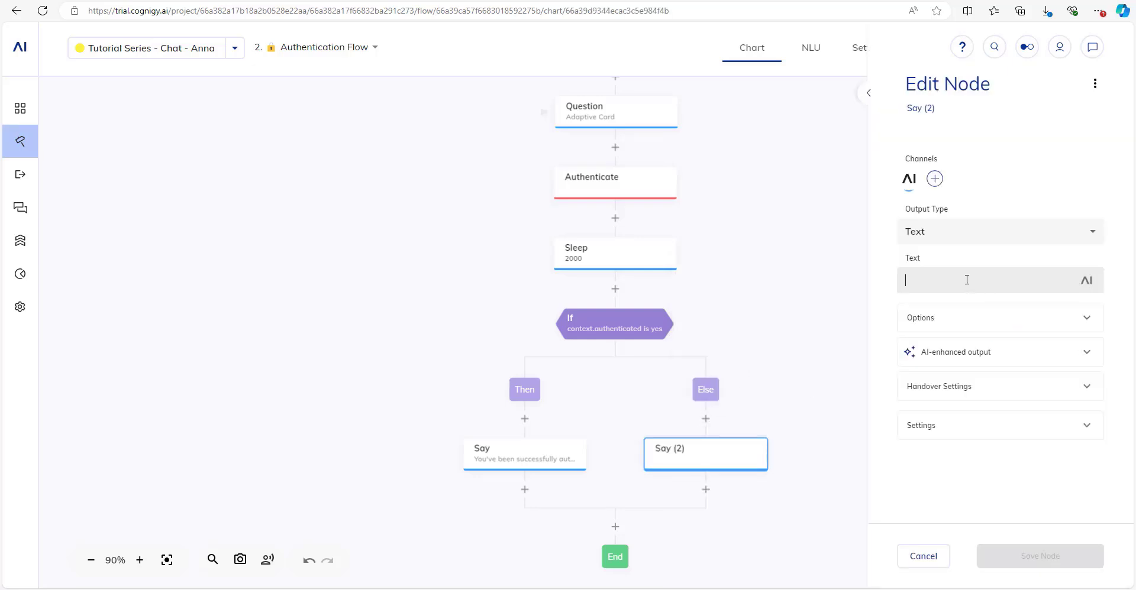
pyautogui.write('Uhm, I')
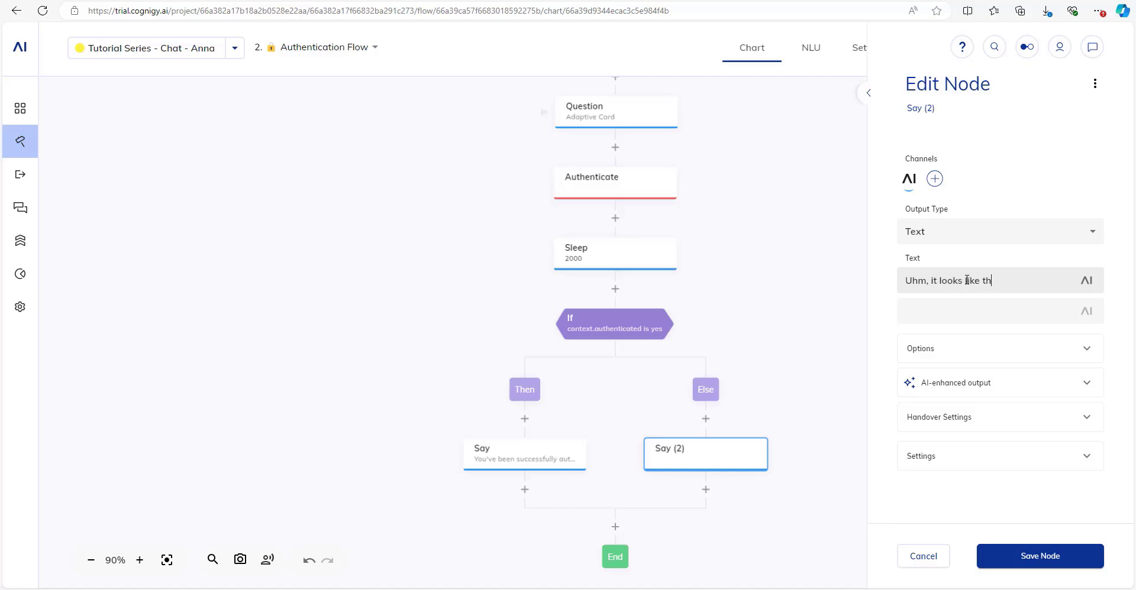
pyautogui.write('t looks like t')
pyautogui.press('BackSpace')
pyautogui.write('somehtin')
pyautogui.press('BackSpace')
pyautogui.write('thing went wrong')
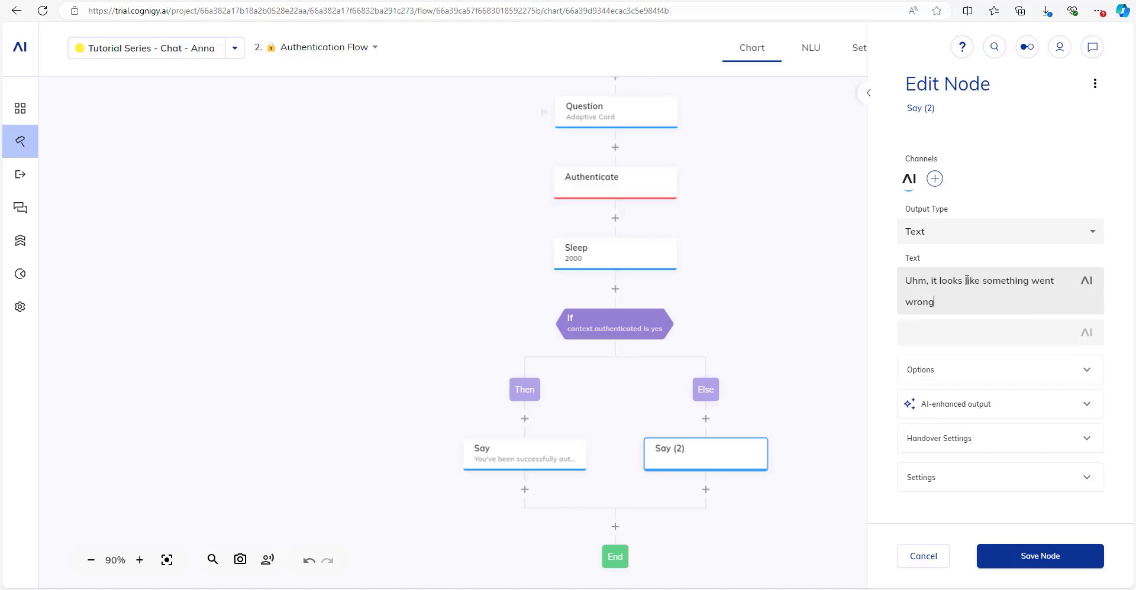
pyautogui.write('. Please try again.')
pyautogui.click(1034, 562)
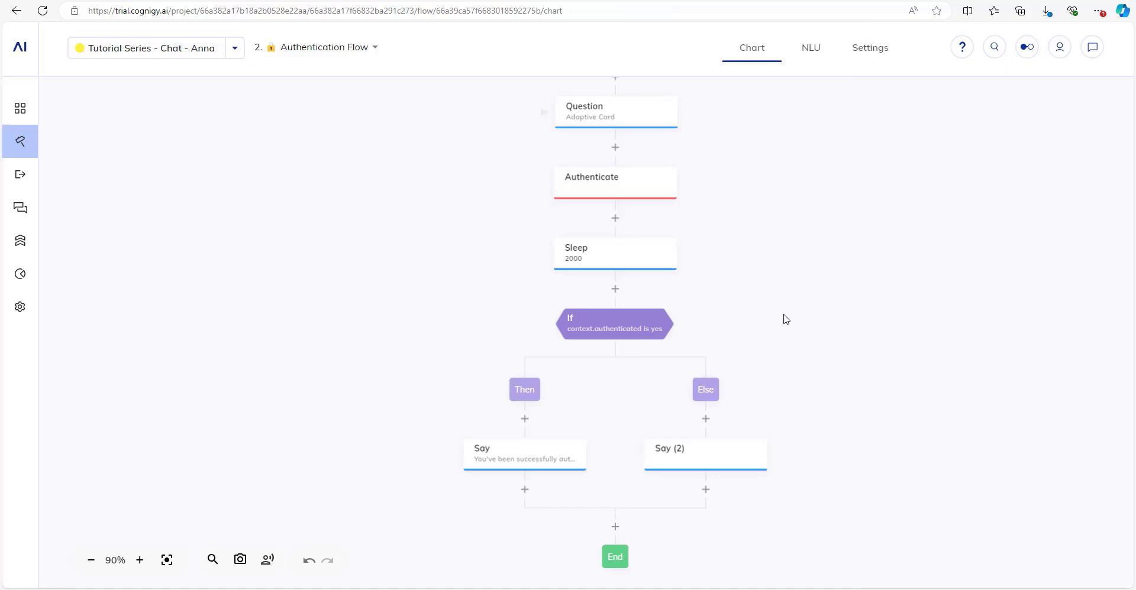
# Add a Go To node after Say (2) targeting the Authentication Flow's Start node.
pyautogui.moveTo(767, 408); pyautogui.dragTo(766, 413)
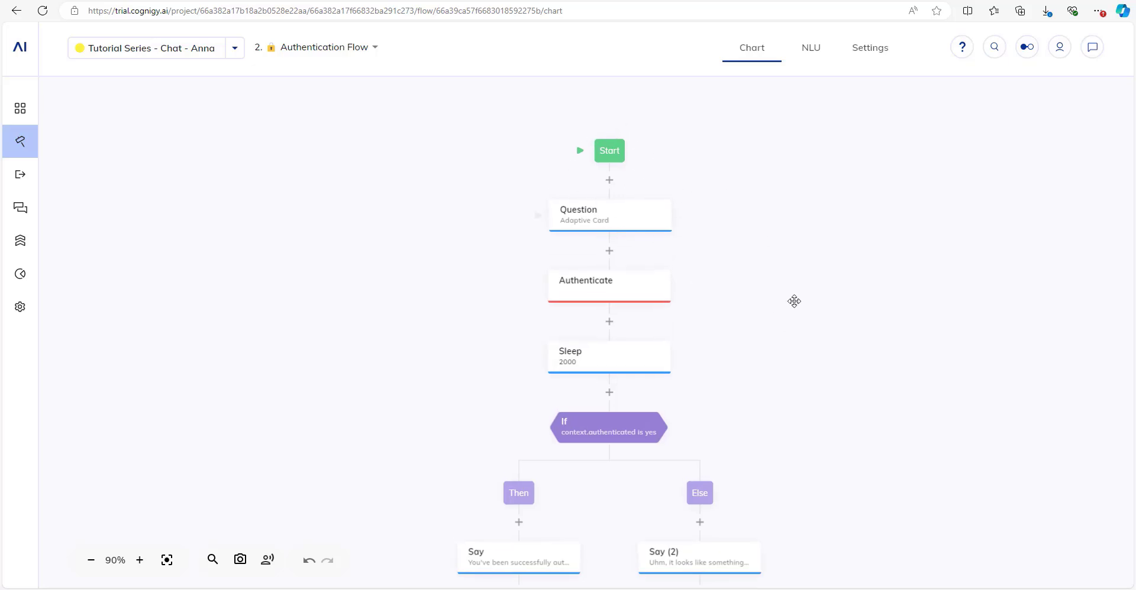
pyautogui.moveTo(794, 301); pyautogui.dragTo(797, 279)
pyautogui.moveTo(886, 348); pyautogui.dragTo(881, 314)
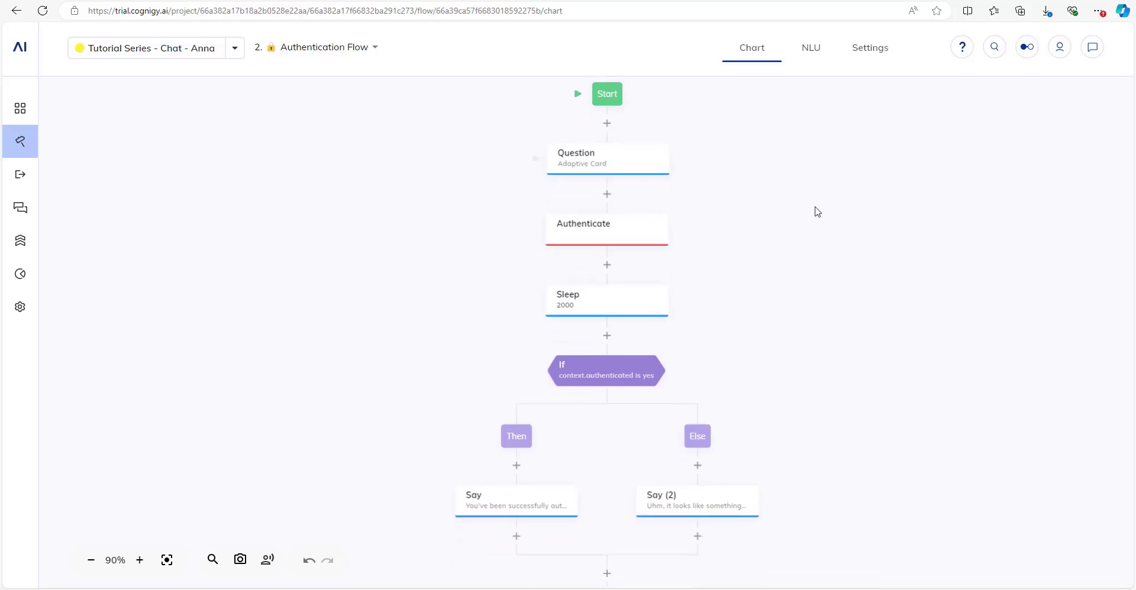
pyautogui.moveTo(815, 206); pyautogui.dragTo(817, 163)
pyautogui.moveTo(771, 312); pyautogui.dragTo(764, 339)
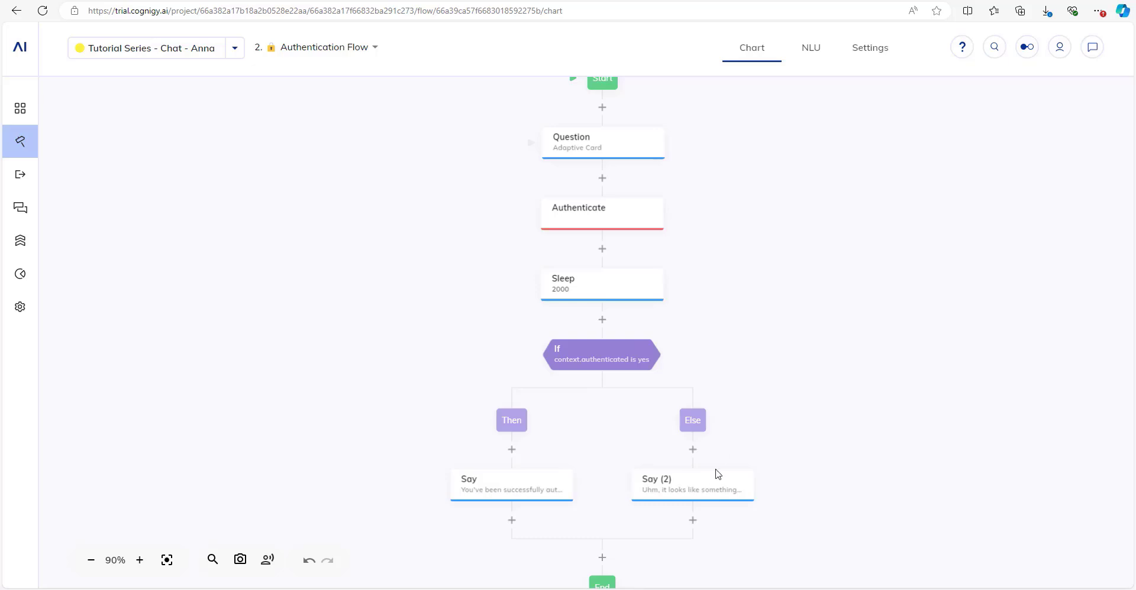
pyautogui.click(693, 521)
pyautogui.write('go')
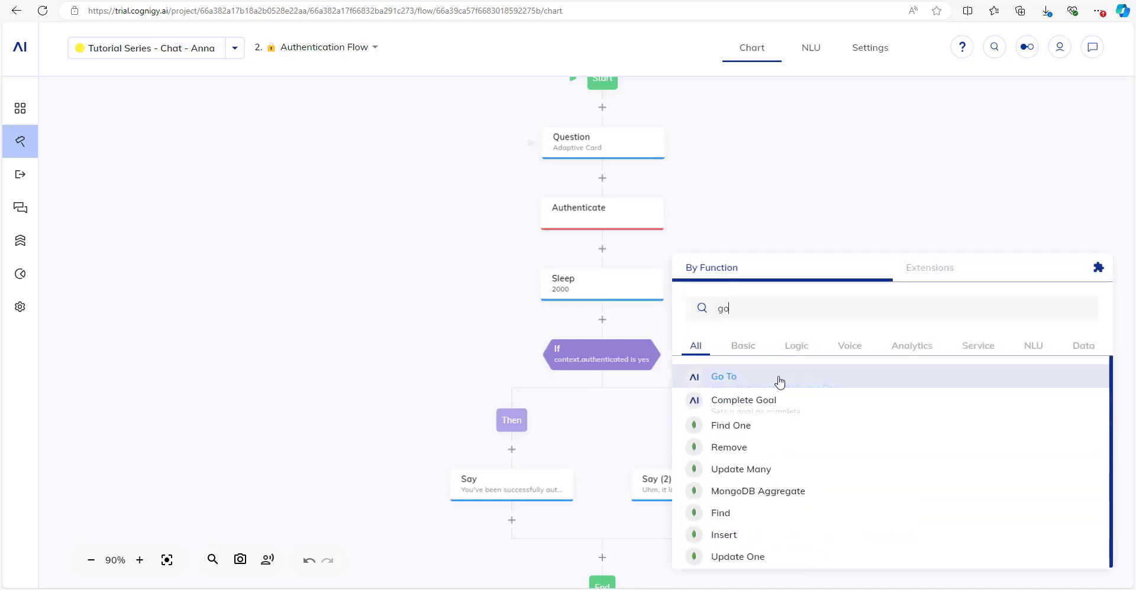
pyautogui.click(779, 382)
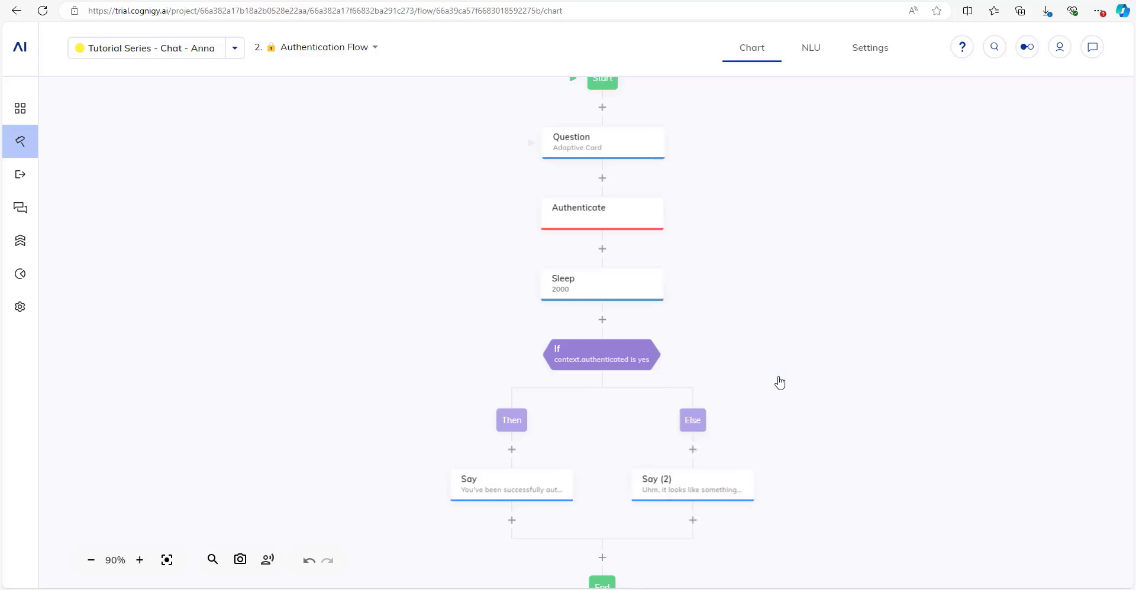
pyautogui.scroll(-2, 778, 383)
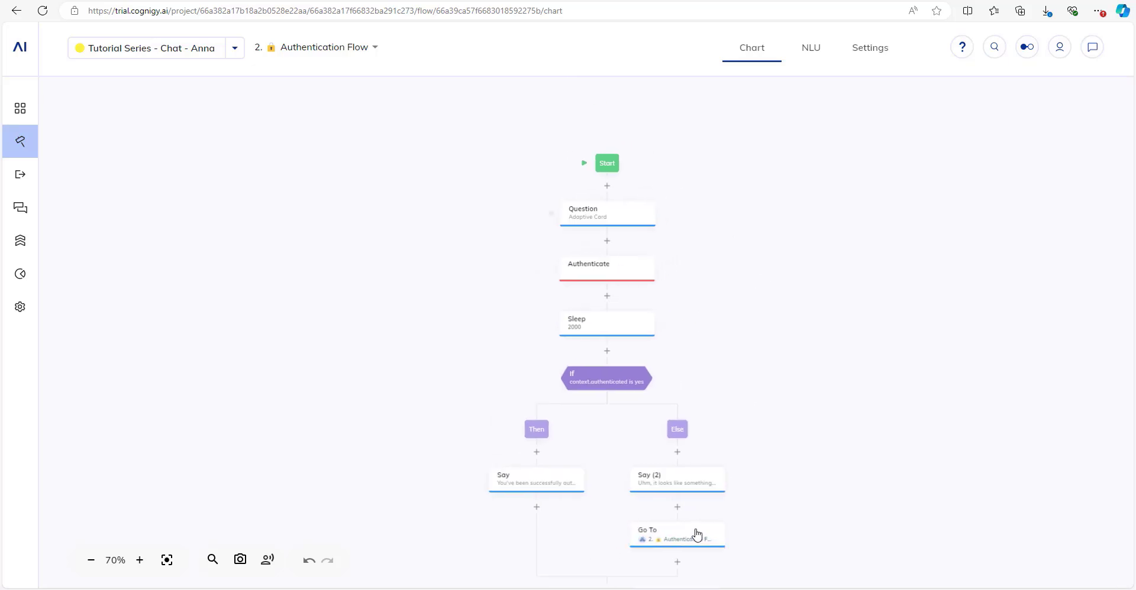
pyautogui.click(693, 532)
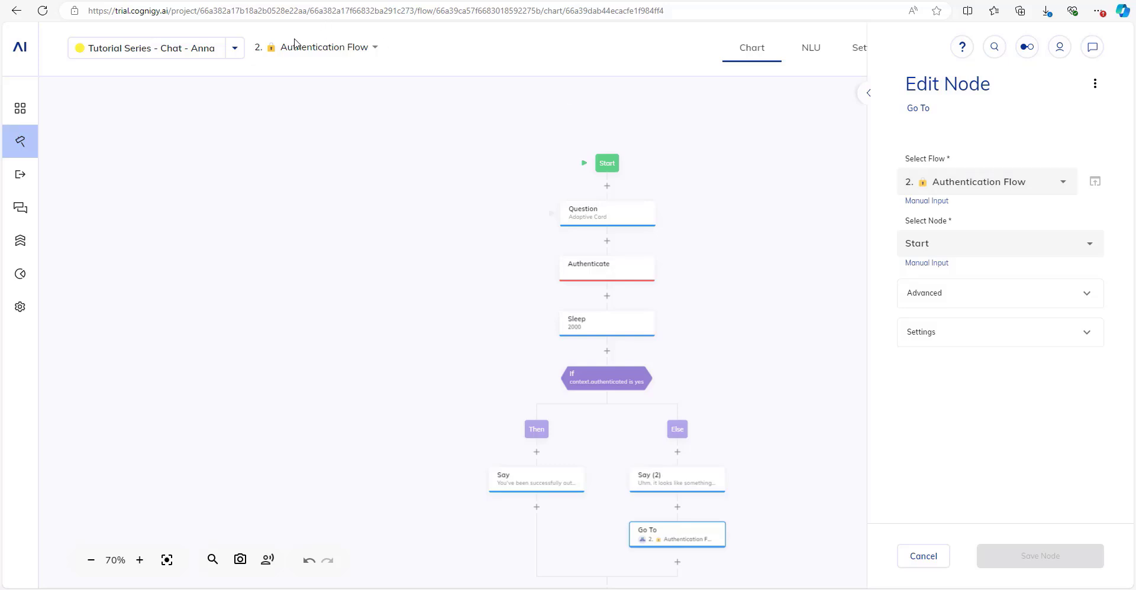
pyautogui.click(923, 556)
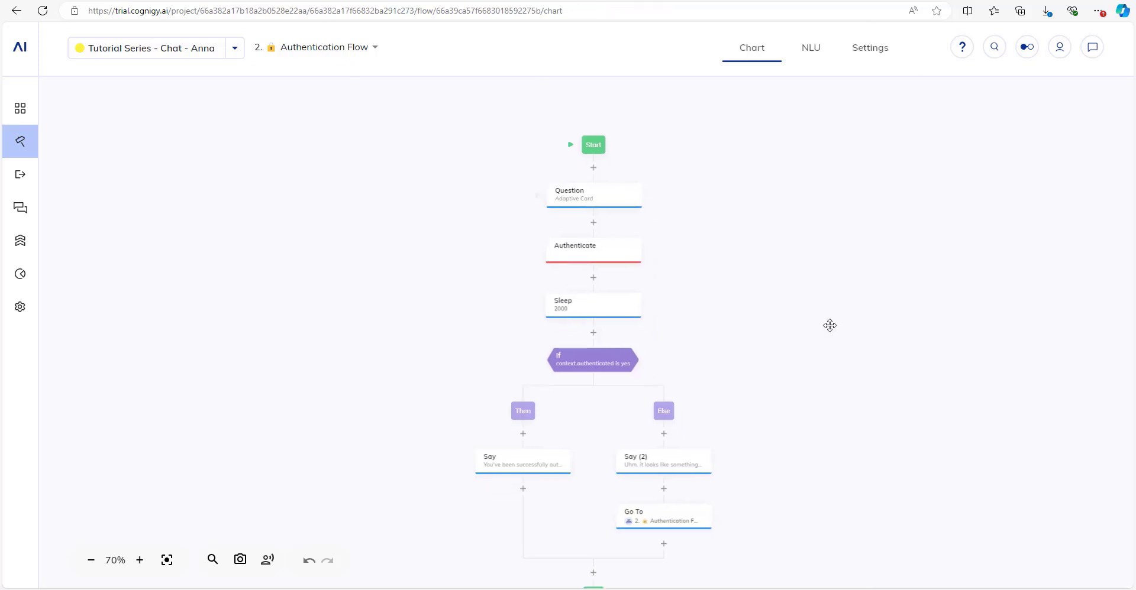
# Start a test chat with the agent by sending 'hi'.
pyautogui.click(1093, 47)
pyautogui.write('hi')
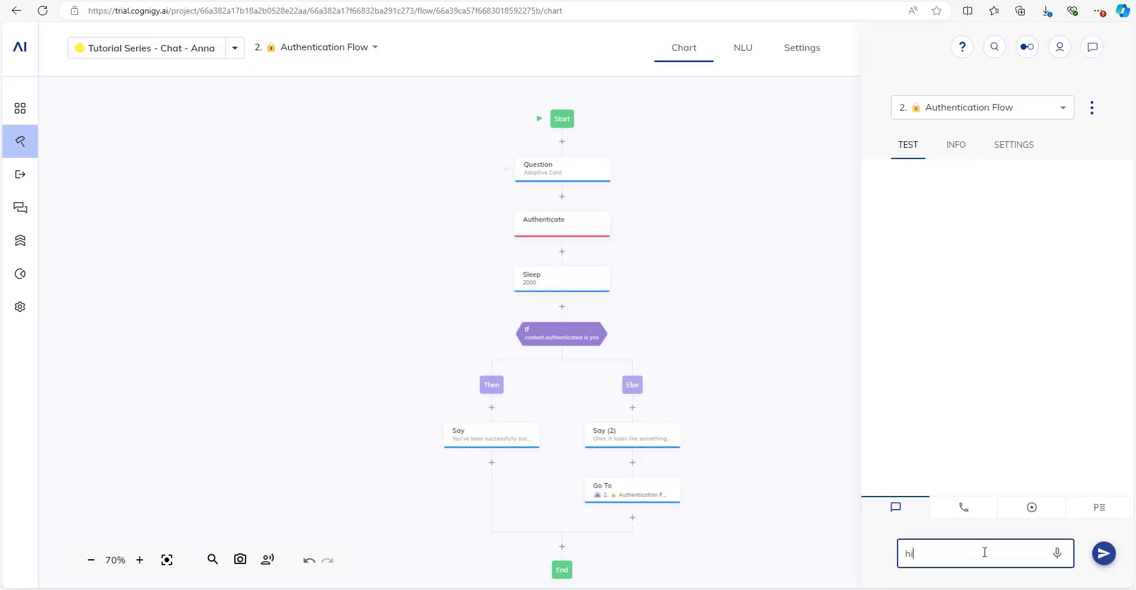
pyautogui.press('Return')
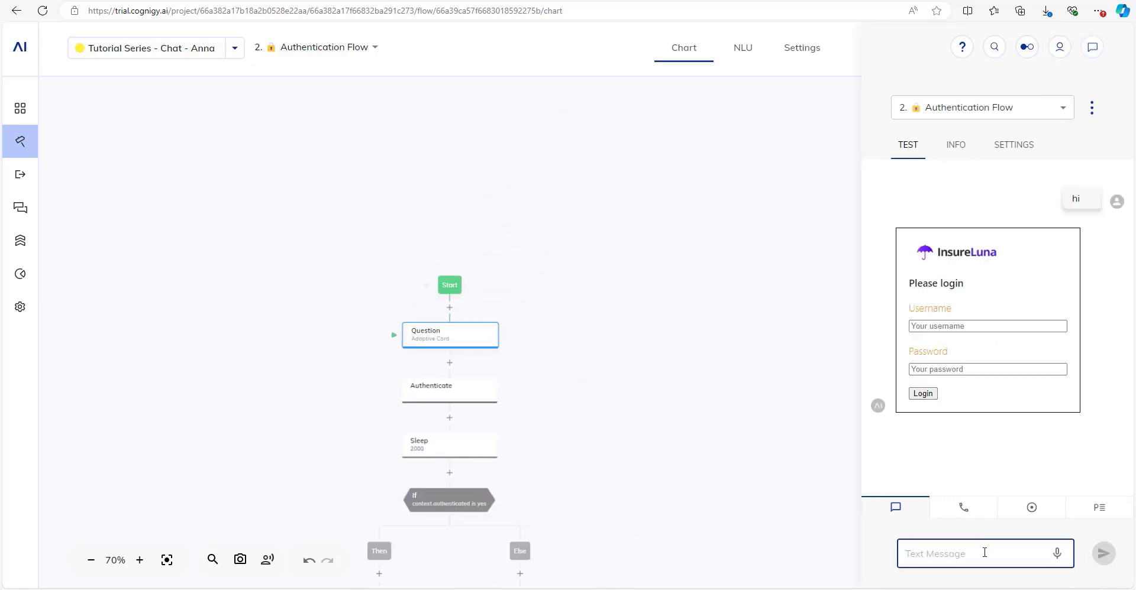
# Submit a username and password on the InsureLuna login card and get the success message.
pyautogui.click(961, 327)
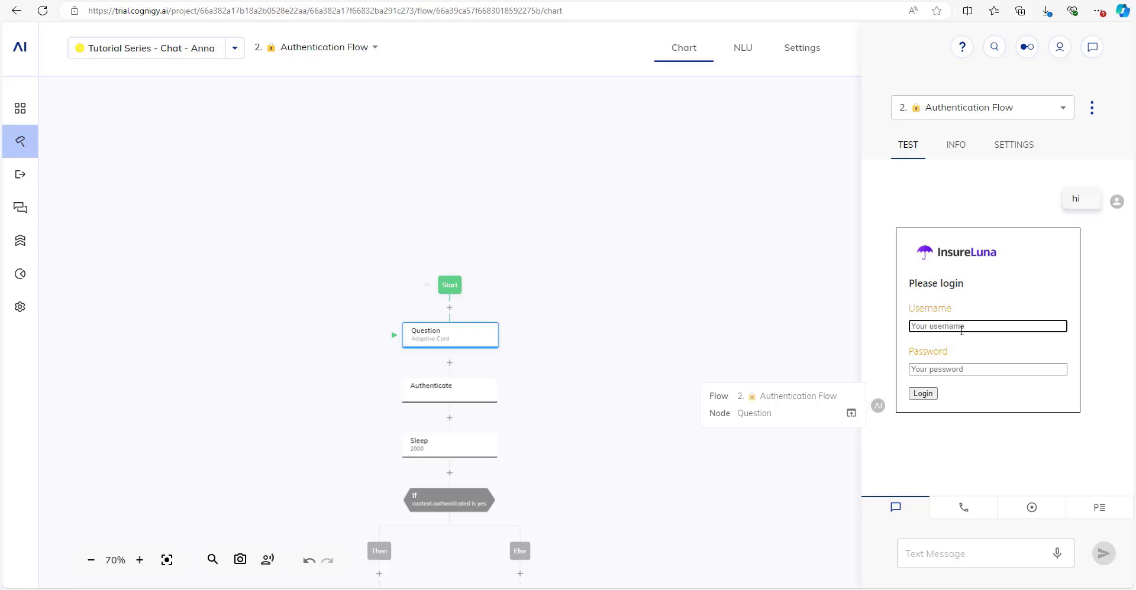
pyautogui.write('joe22')
pyautogui.press('Tab')
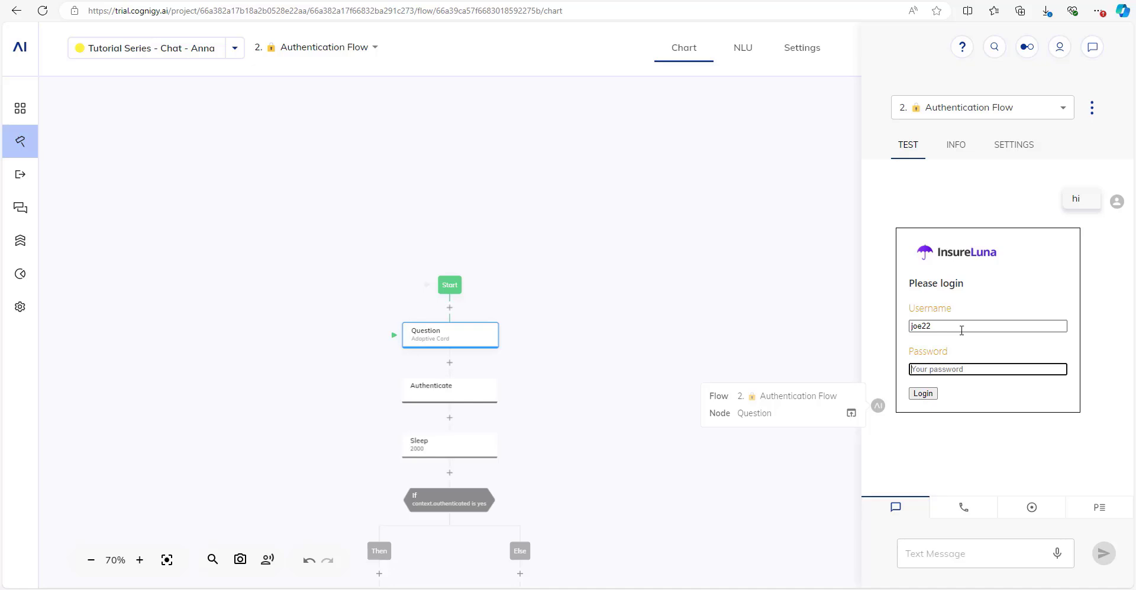
pyautogui.write('@secret!')
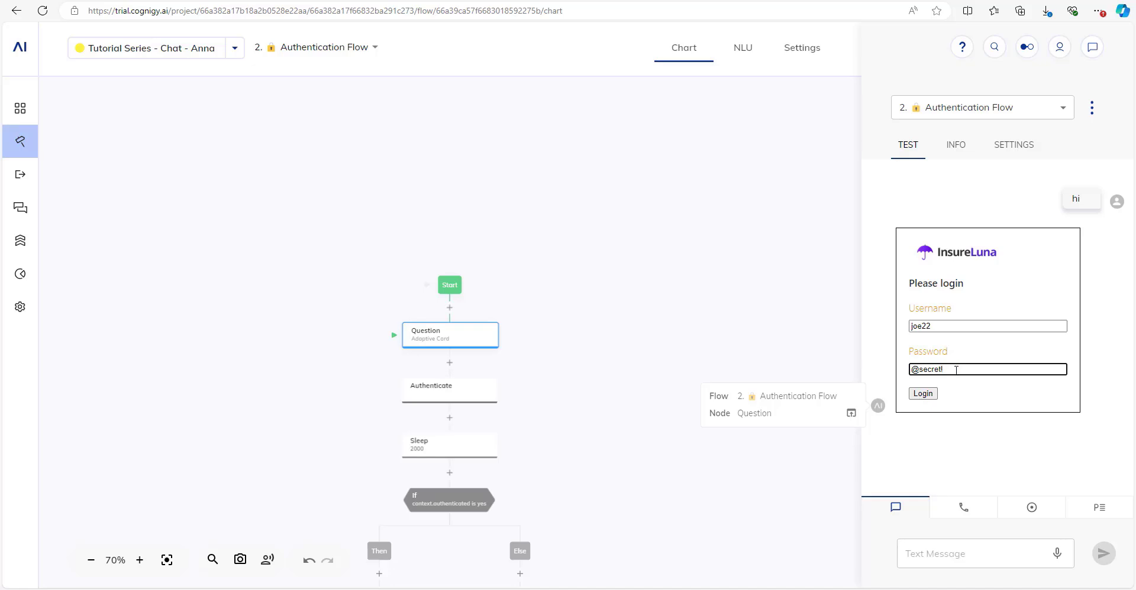
pyautogui.moveTo(956, 370); pyautogui.dragTo(885, 372)
pyautogui.click(921, 370)
pyautogui.moveTo(956, 371); pyautogui.dragTo(912, 371)
pyautogui.click(926, 371)
pyautogui.click(923, 394)
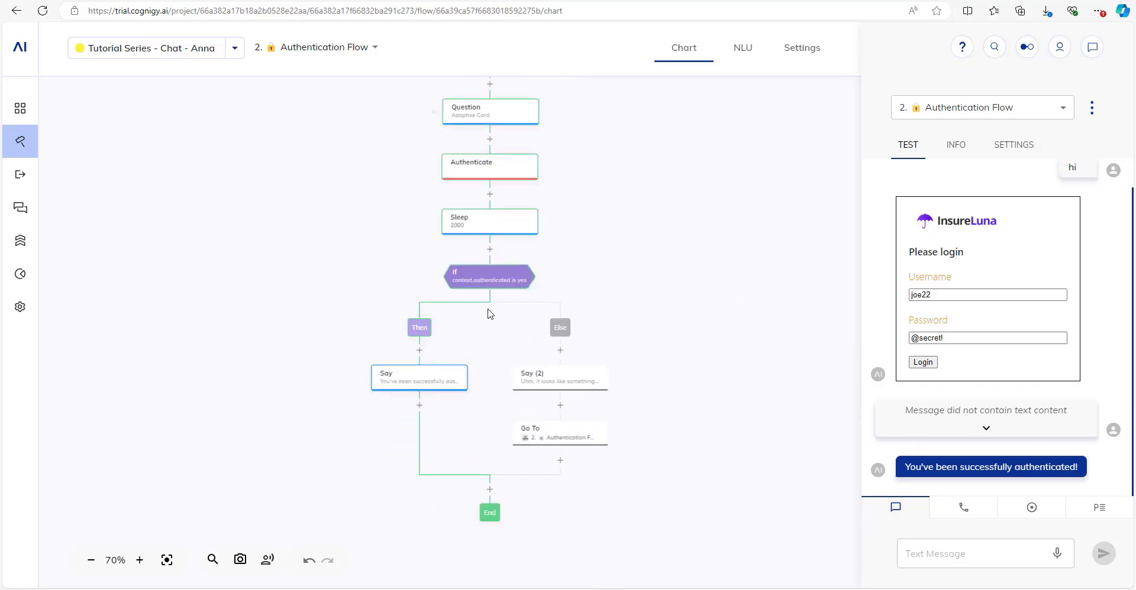
pyautogui.scroll(3, 488, 313)
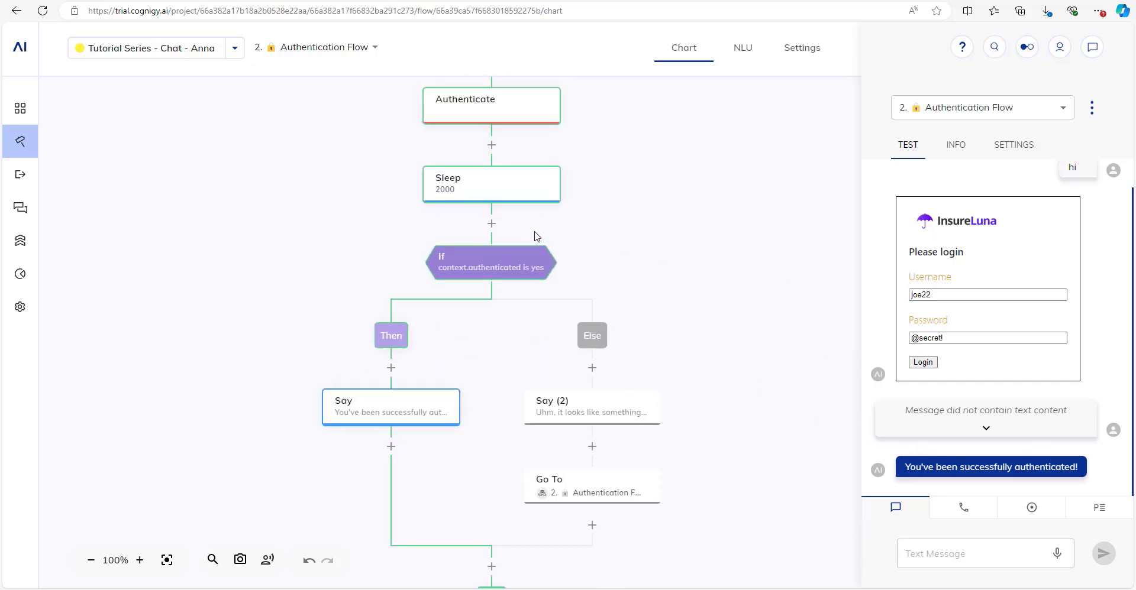
# Inspect the session's INFO Context showing the stored username and password, then the input data.
pyautogui.click(956, 146)
pyautogui.click(1032, 176)
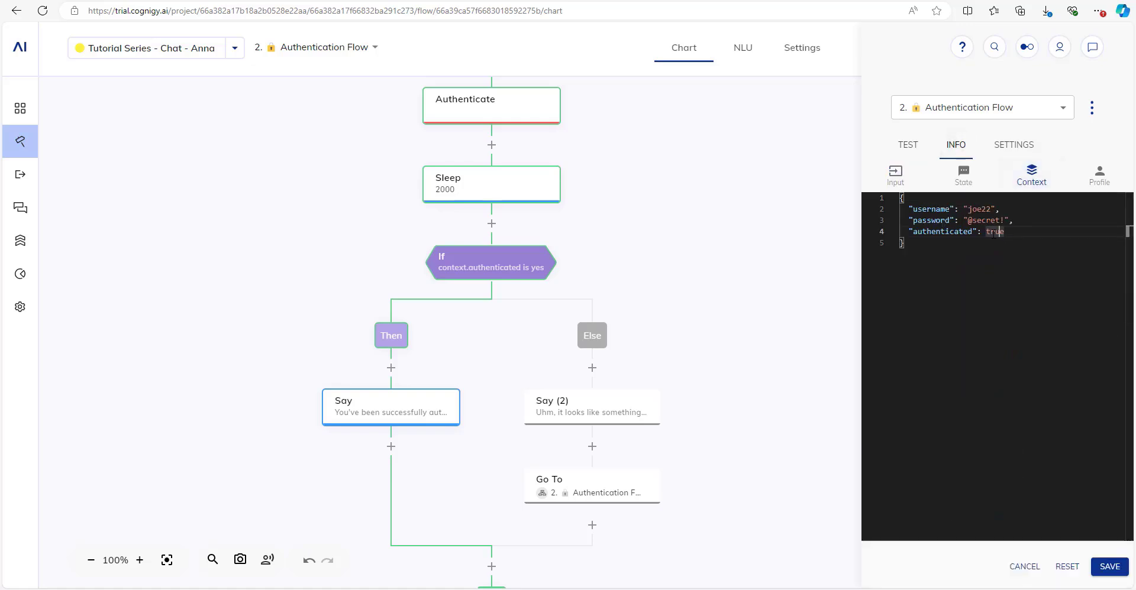
pyautogui.moveTo(926, 208); pyautogui.dragTo(1013, 220)
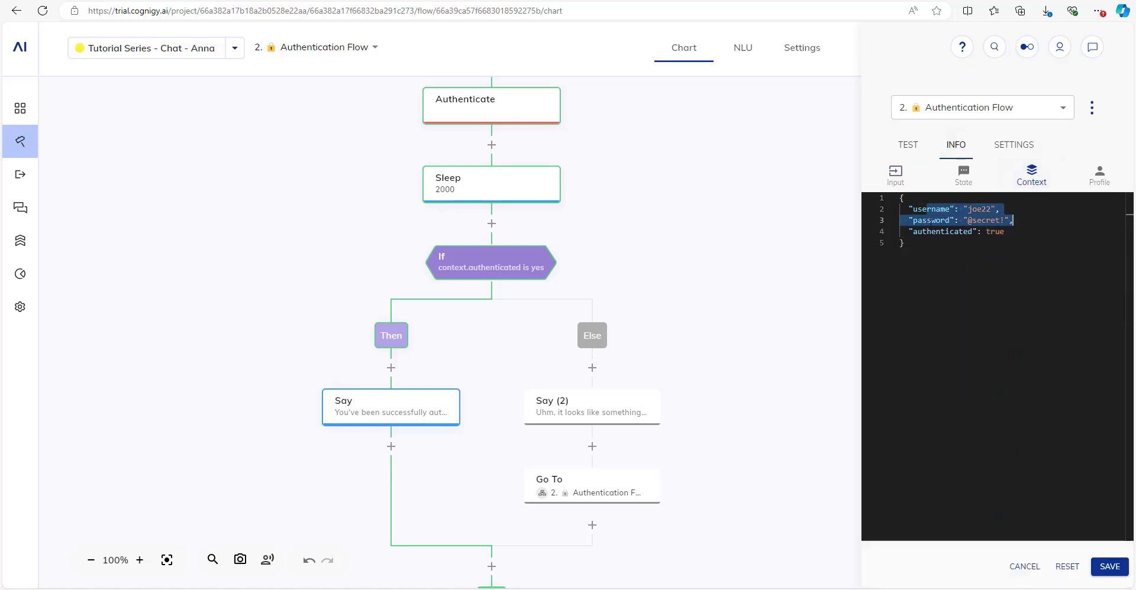
pyautogui.click(902, 243)
pyautogui.click(895, 175)
pyautogui.click(908, 147)
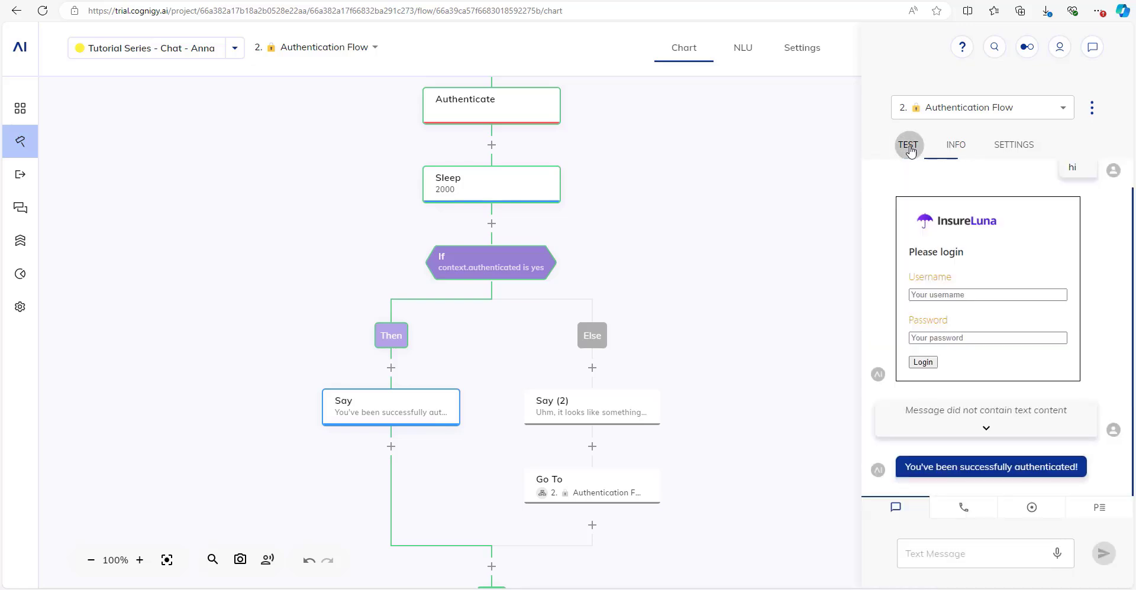
# Reset the test session and restart the conversation with 'hi'.
pyautogui.moveTo(838, 295); pyautogui.dragTo(786, 295)
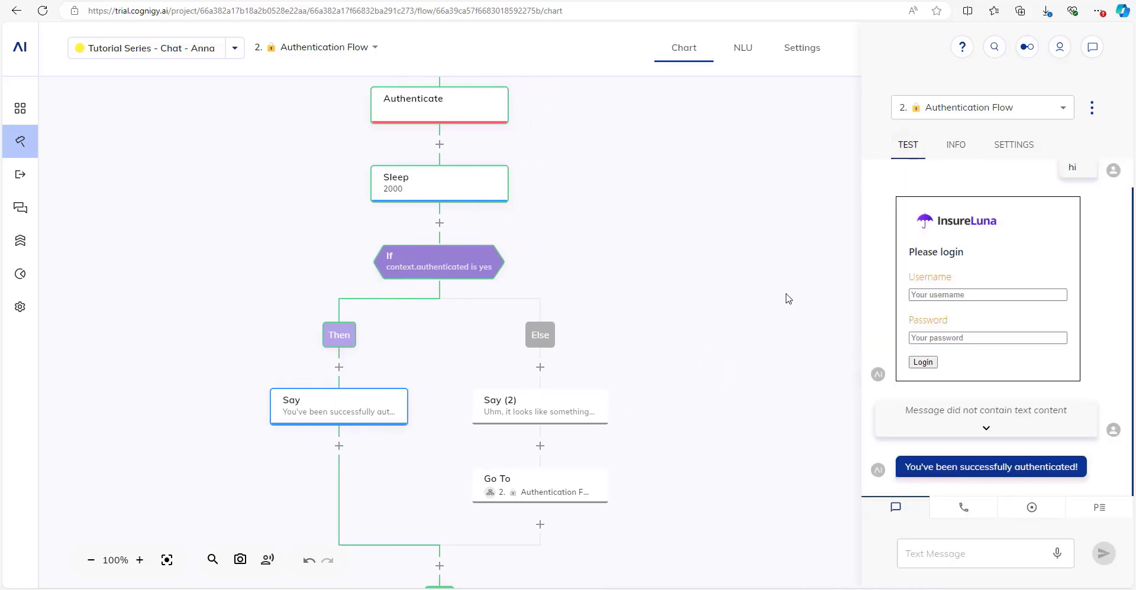
pyautogui.click(1091, 108)
pyautogui.click(1072, 115)
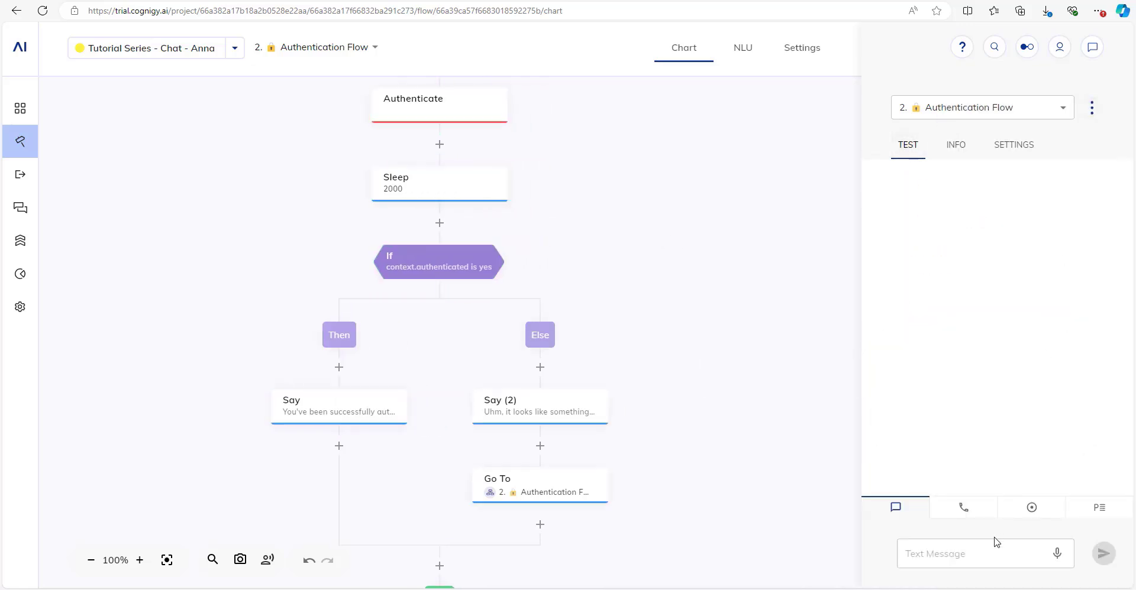
pyautogui.click(992, 556)
pyautogui.write('hi')
pyautogui.press('Return')
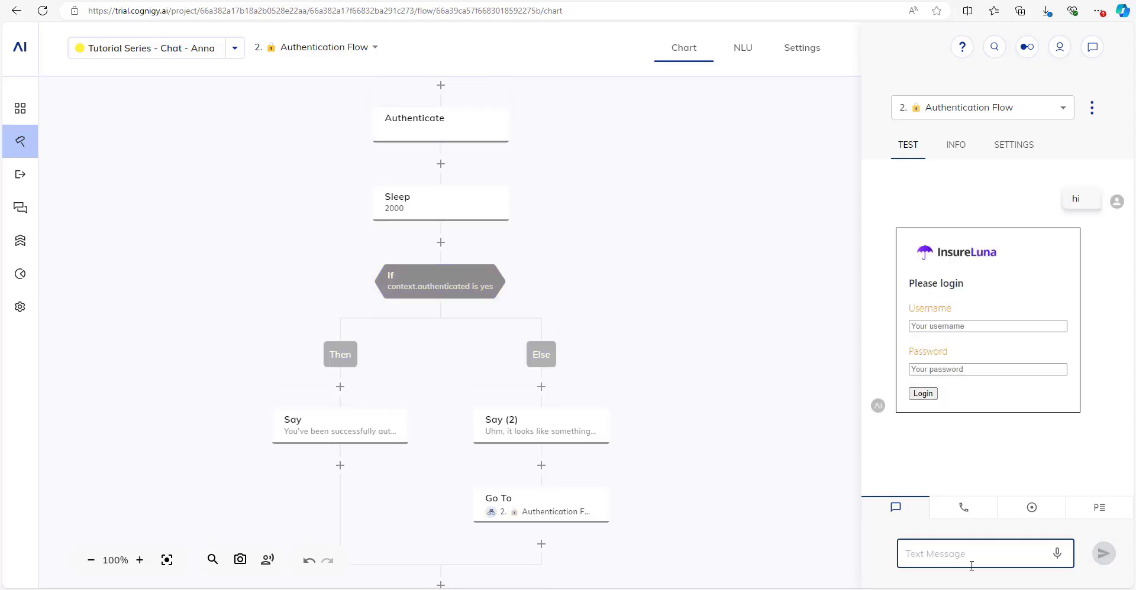
# Submit nonsense username and password on the new login card to test the failure branch.
pyautogui.click(947, 324)
pyautogui.write('adsfasdfa')
pyautogui.click(947, 369)
pyautogui.write('adsfasdfadsf')
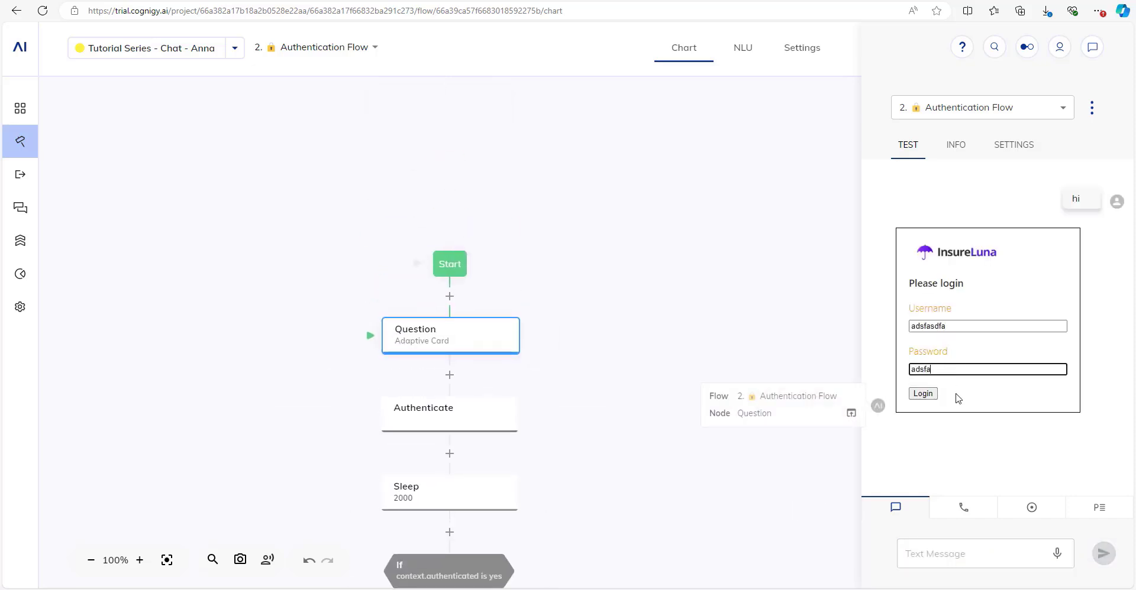
pyautogui.click(923, 394)
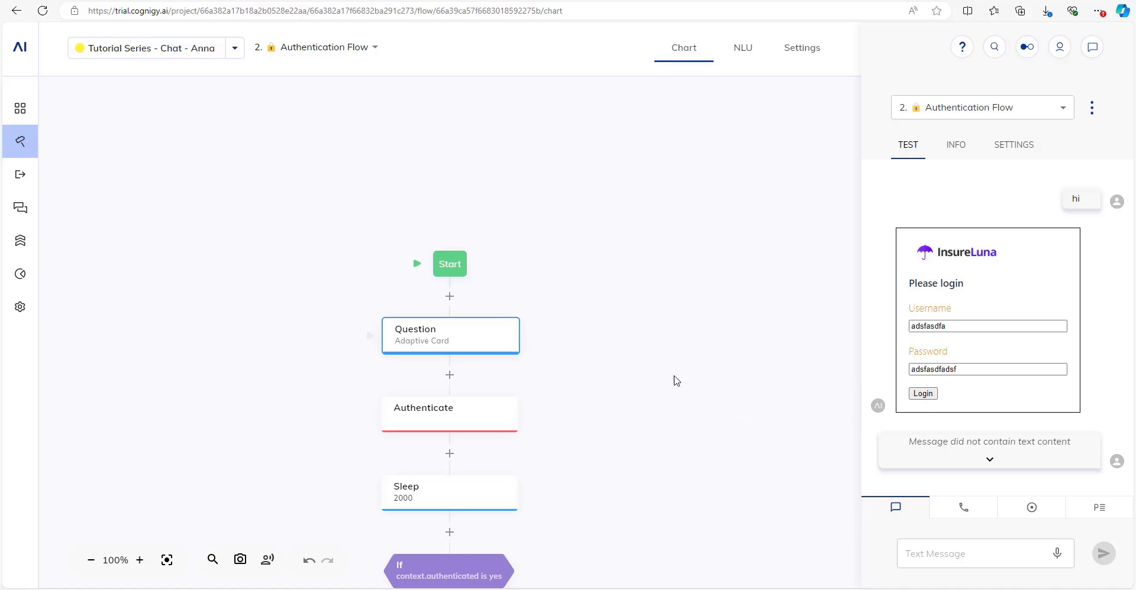
pyautogui.moveTo(664, 451); pyautogui.dragTo(598, 167)
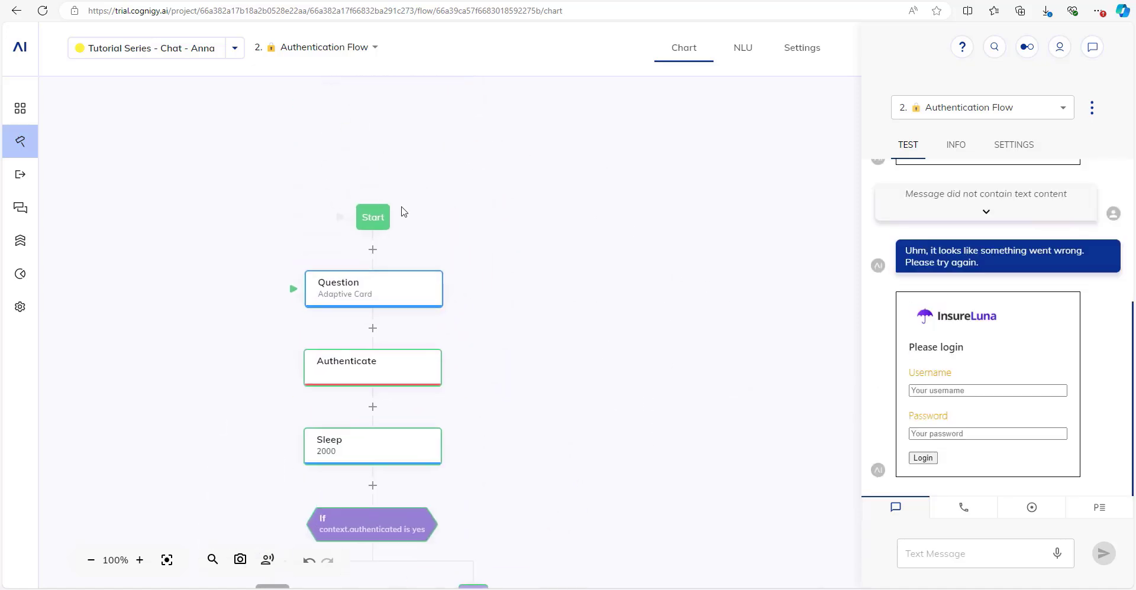
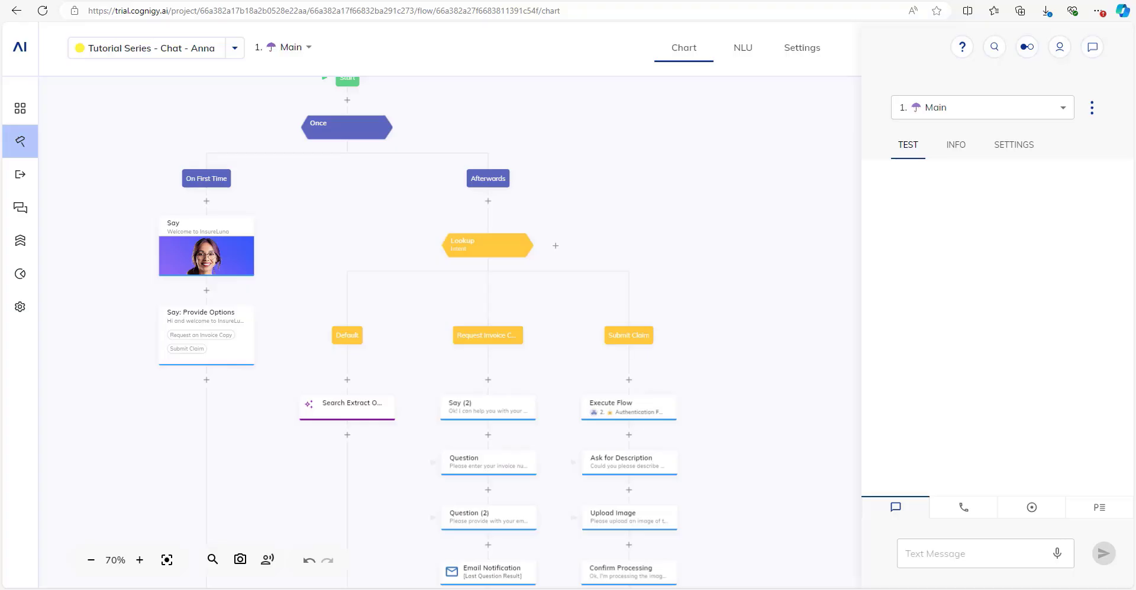
# Bring the Submit Claim branch into view and open the Execute Flow node's context menu.
pyautogui.moveTo(20, 307)
pyautogui.scroll(1, 373, 410)
pyautogui.scroll(1, 374, 410)
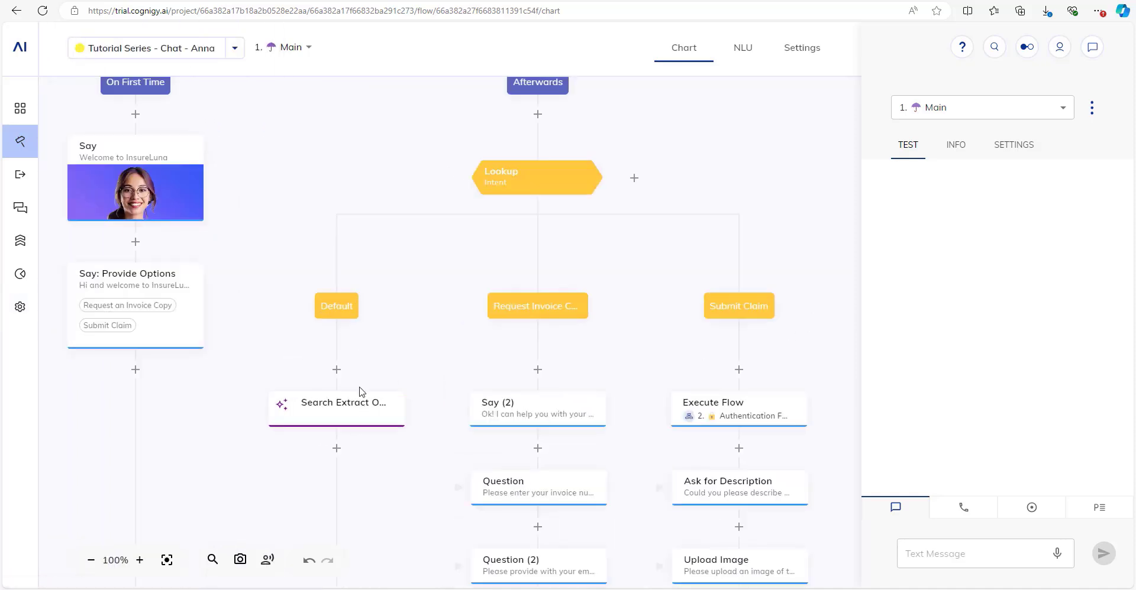
pyautogui.scroll(-1, 362, 392)
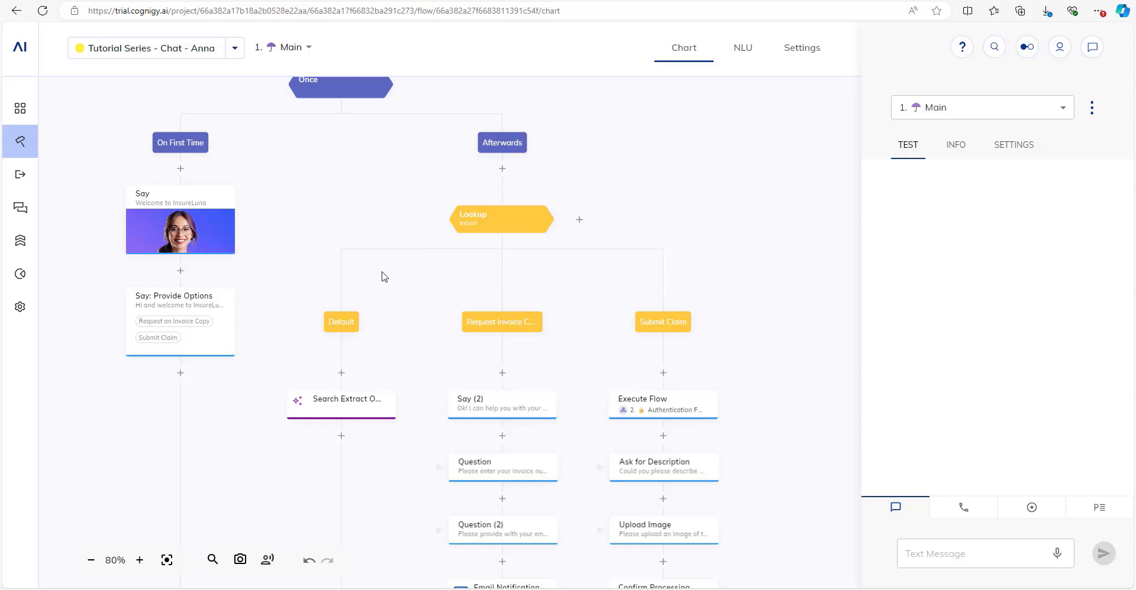
pyautogui.moveTo(372, 253); pyautogui.dragTo(290, 231)
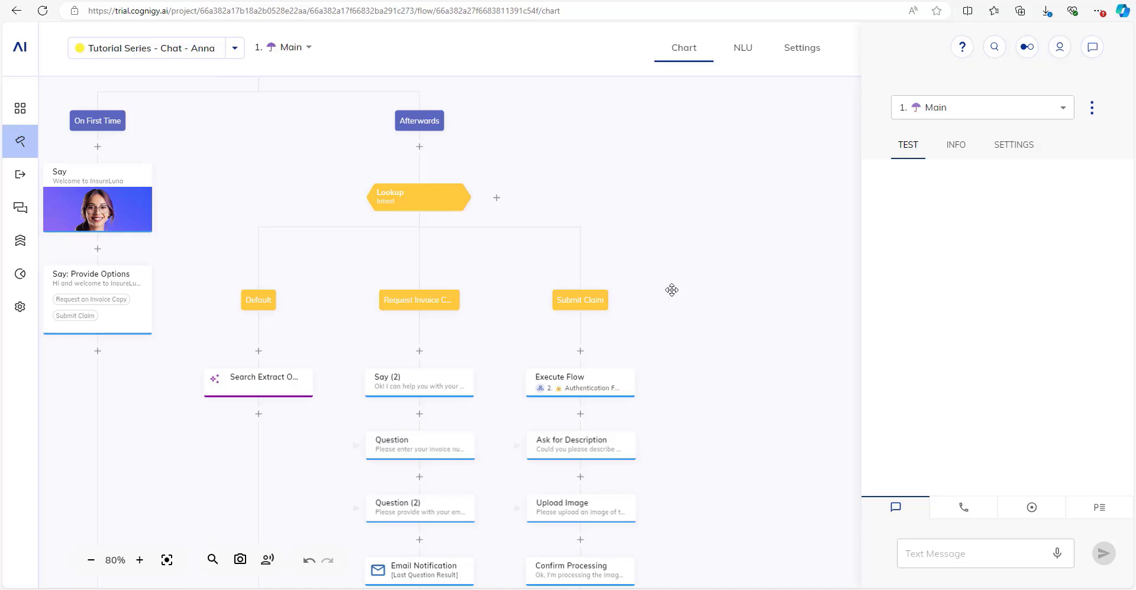
pyautogui.scroll(1, 443, 207)
pyautogui.scroll(1, 442, 143)
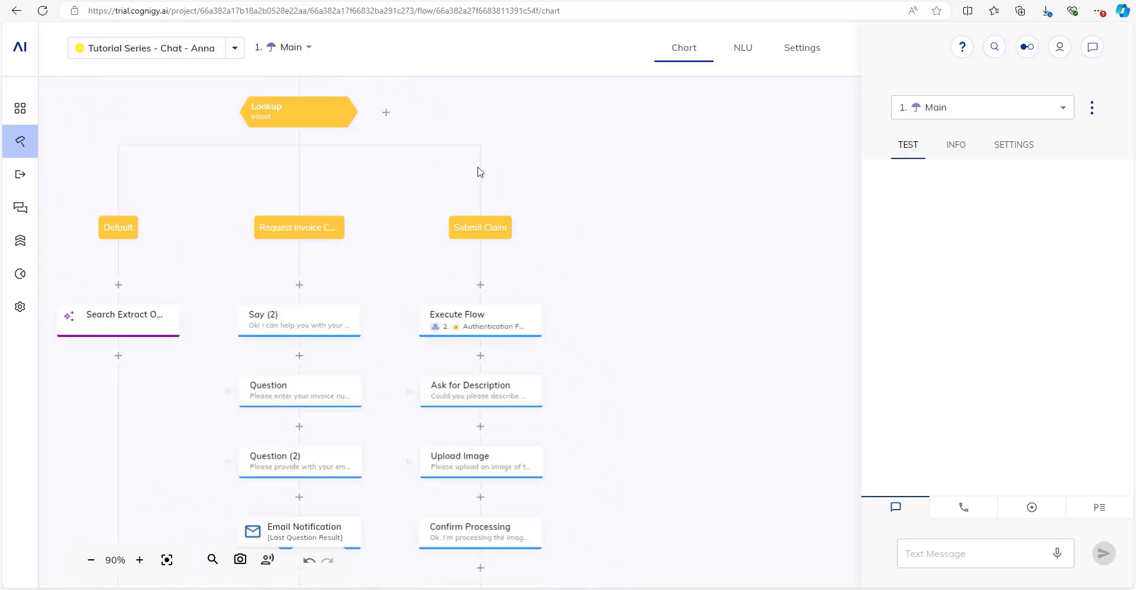
pyautogui.moveTo(609, 224); pyautogui.dragTo(647, 229)
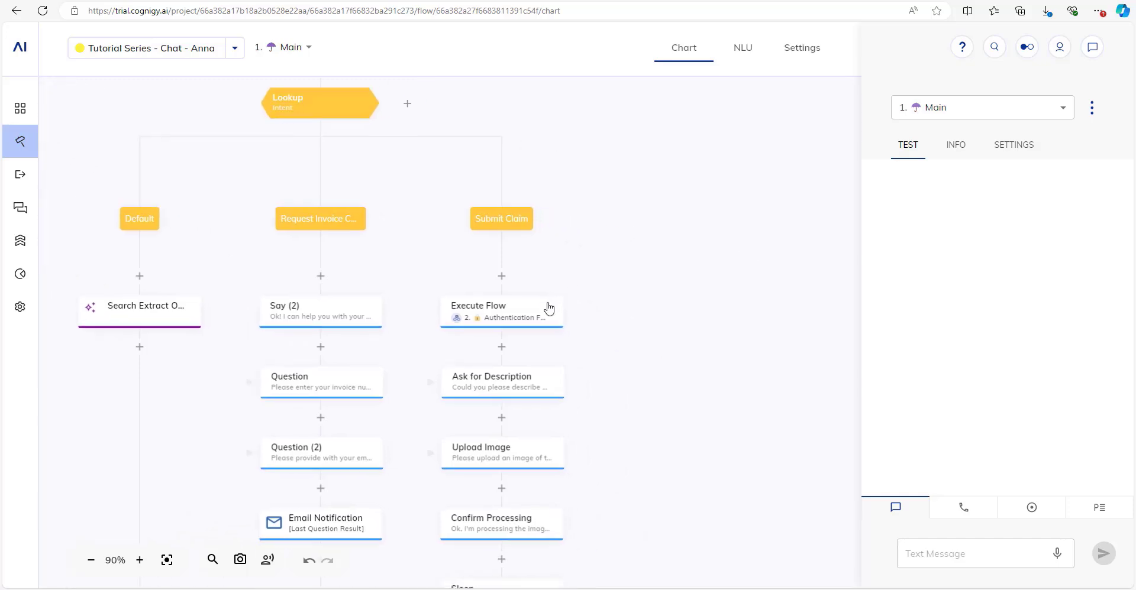
pyautogui.rightClick(544, 306)
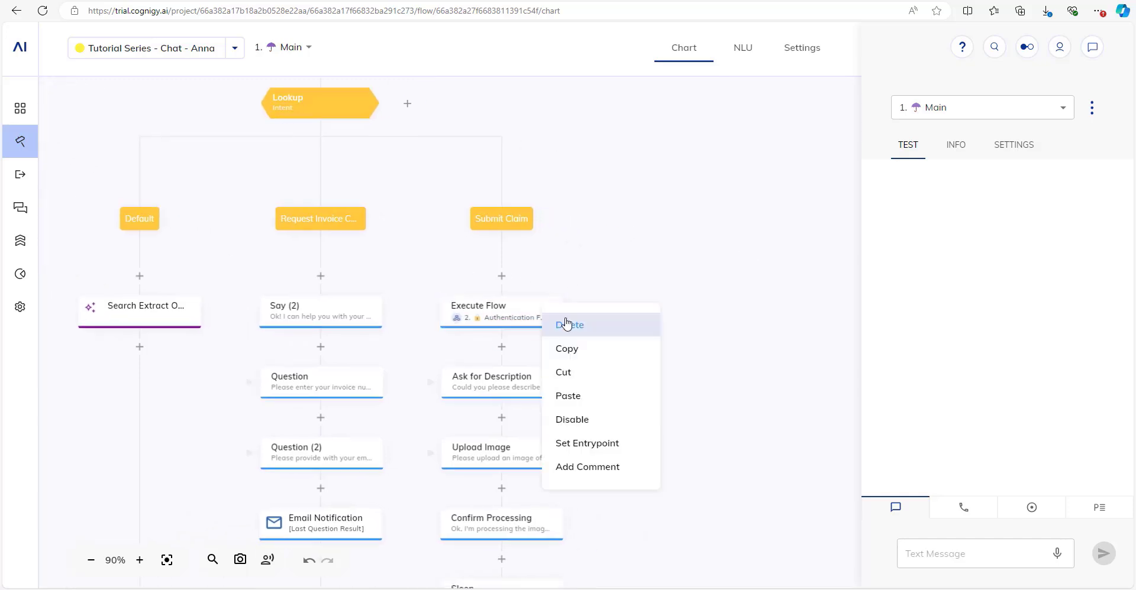
# Delete the old Execute Flow node from the Submit Claim branch, staying on the Main flow.
pyautogui.click(566, 323)
pyautogui.moveTo(654, 322); pyautogui.dragTo(664, 342)
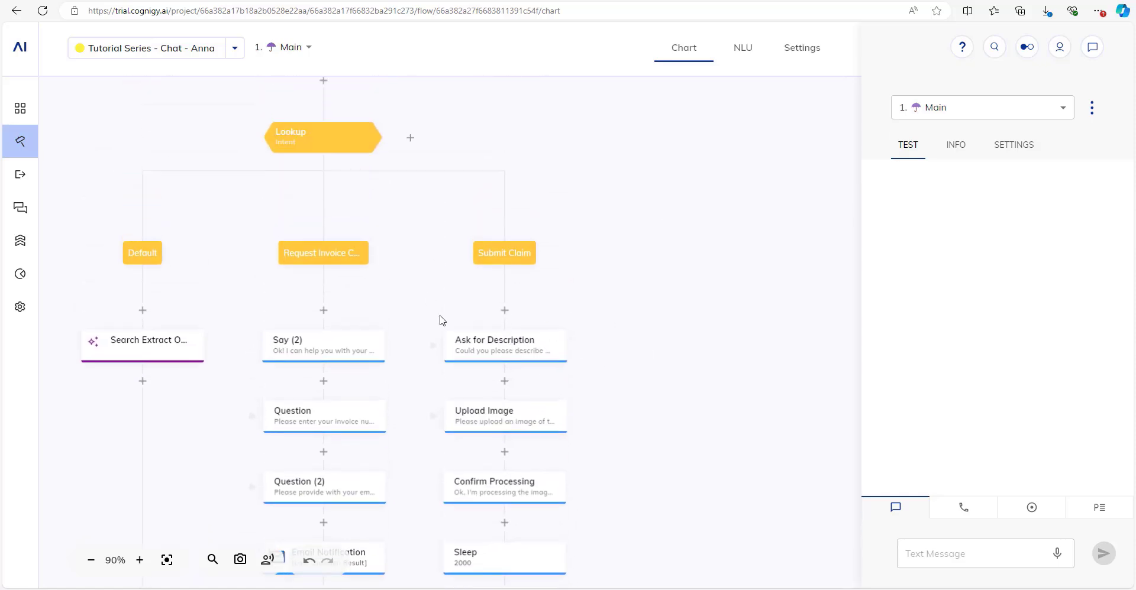
pyautogui.click(504, 310)
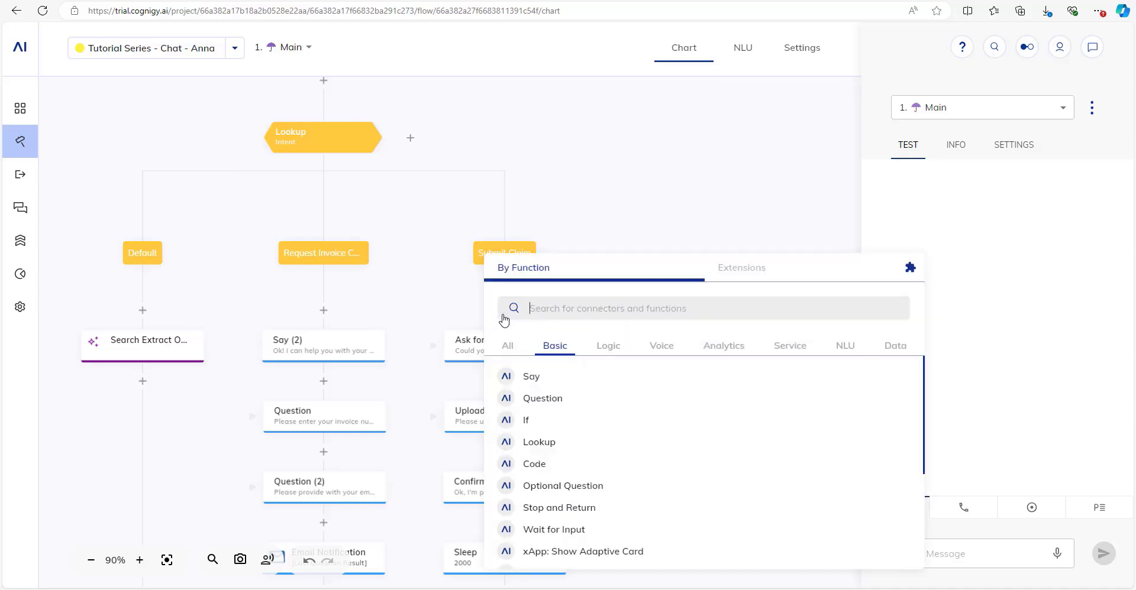
pyautogui.click(582, 194)
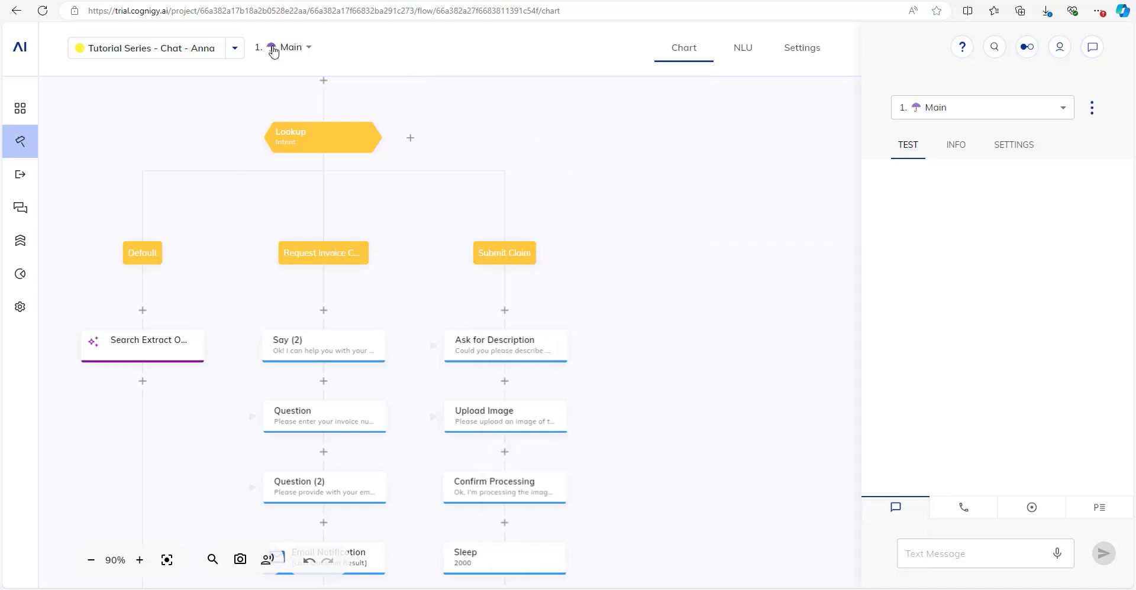
pyautogui.click(284, 50)
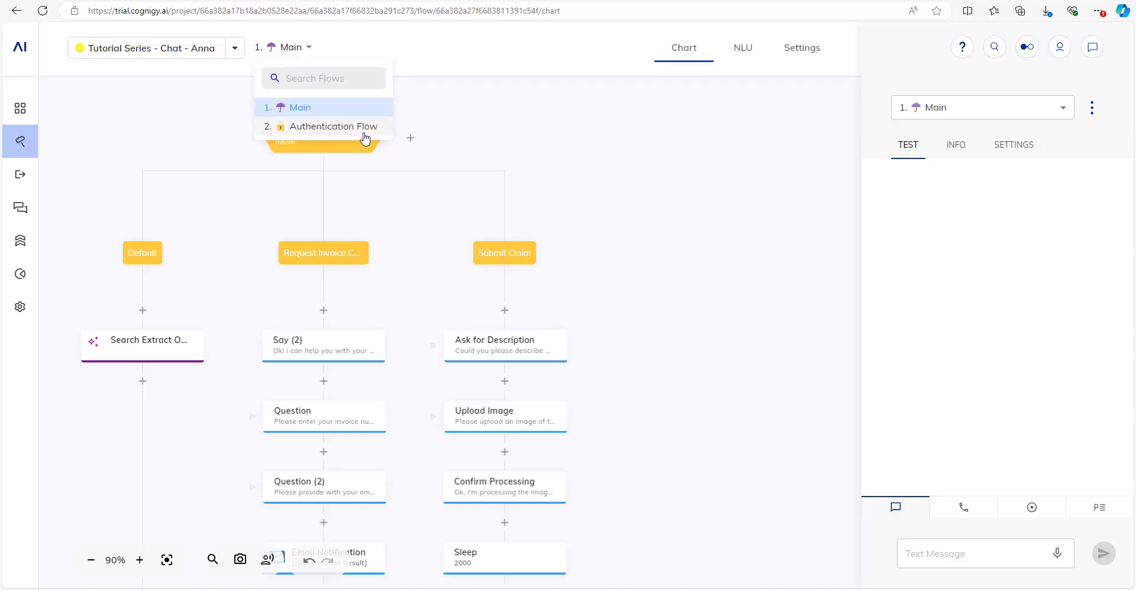
pyautogui.click(619, 254)
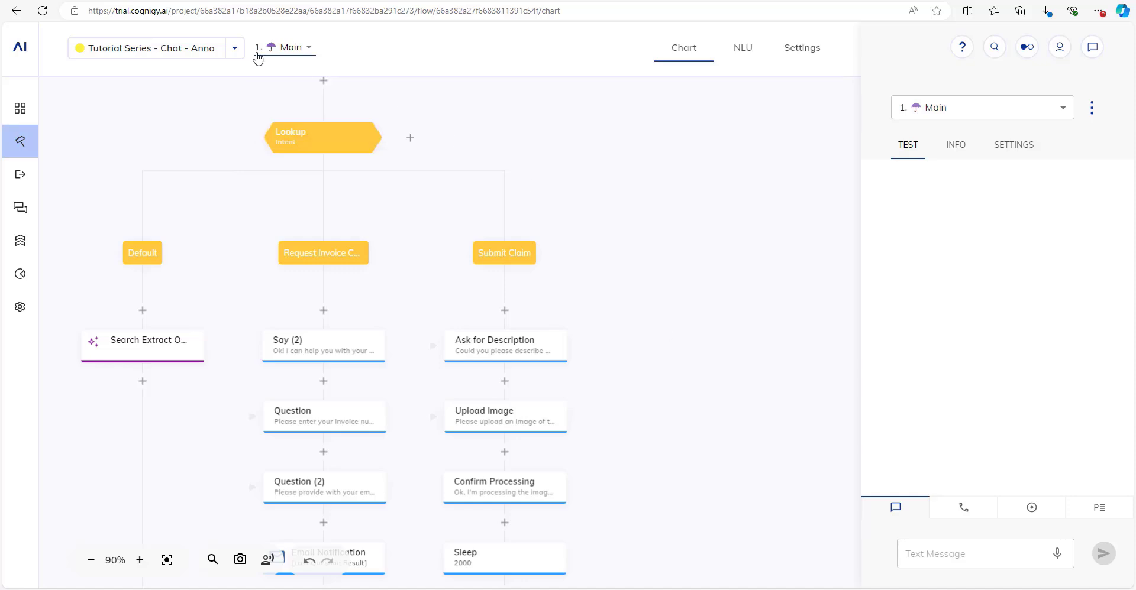
# Insert a new Execute Flow node, found by searching 'exe', at the top of Submit Claim.
pyautogui.click(504, 310)
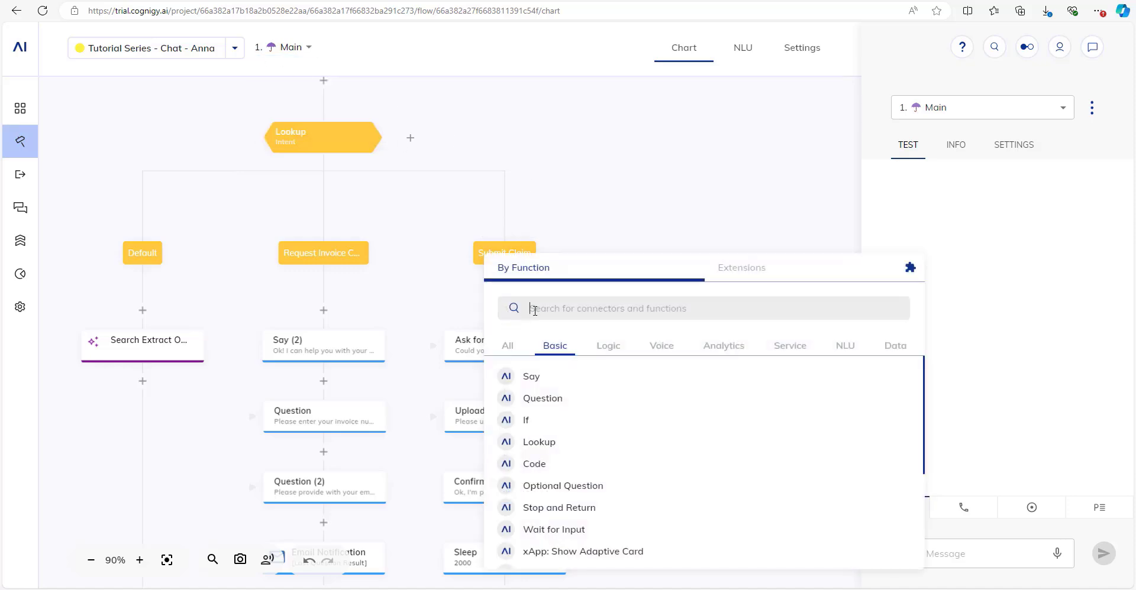
pyautogui.write('exe')
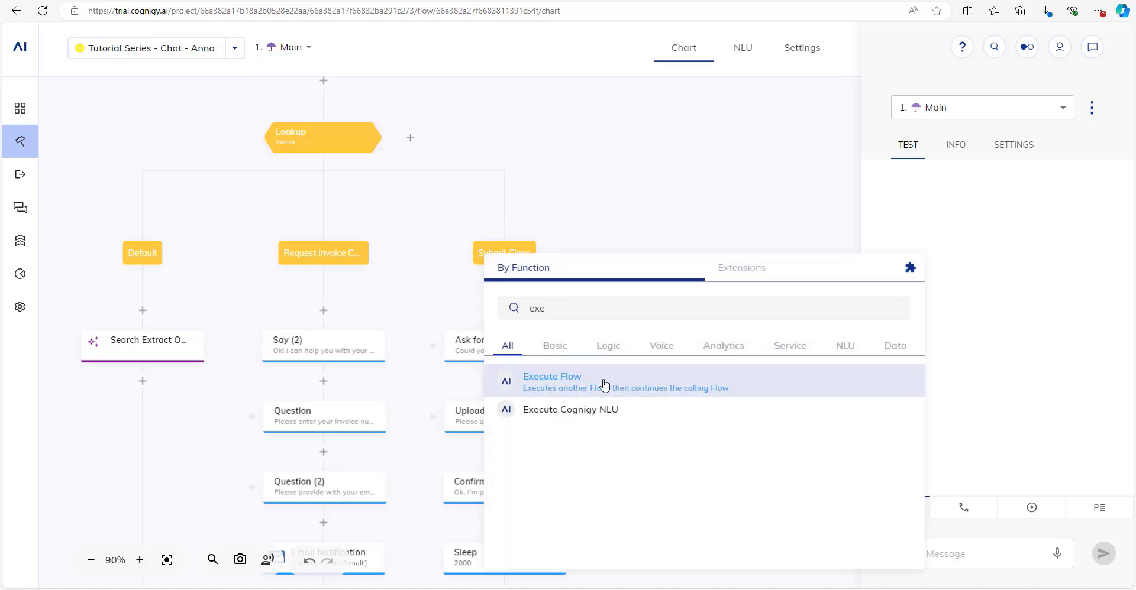
pyautogui.click(581, 382)
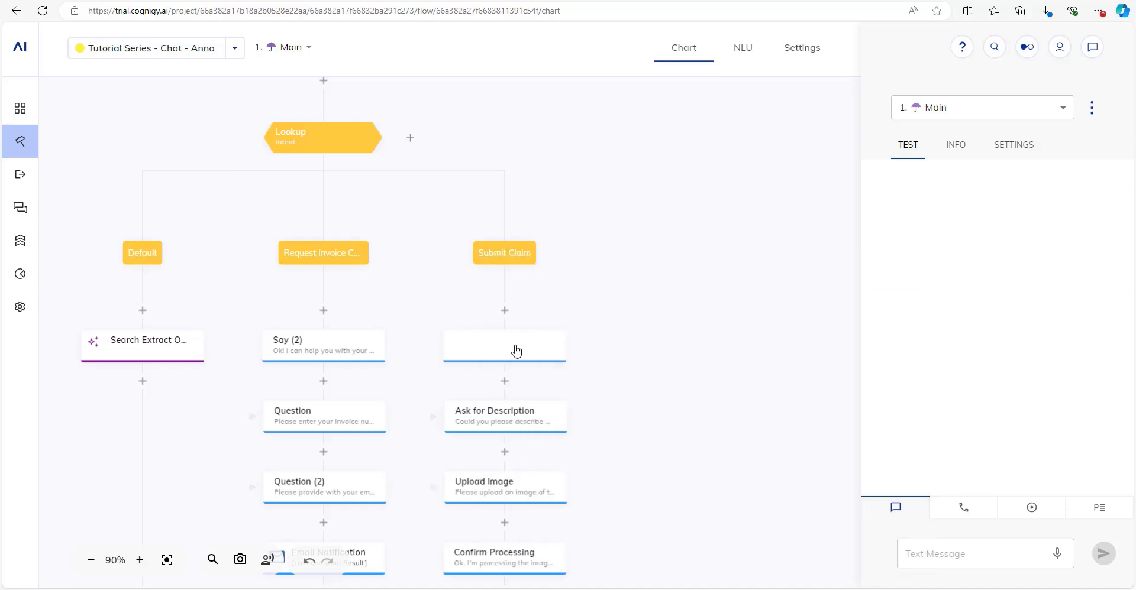
pyautogui.click(499, 254)
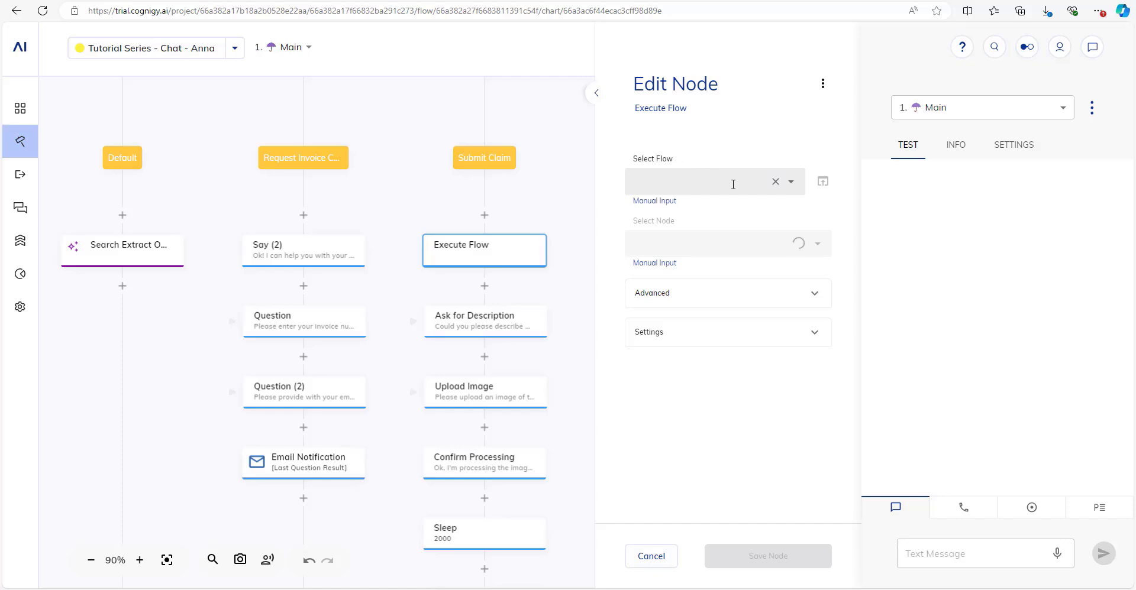
# Point the Execute Flow node at Authentication Flow, starting from its Start node.
pyautogui.click(732, 184)
pyautogui.click(708, 232)
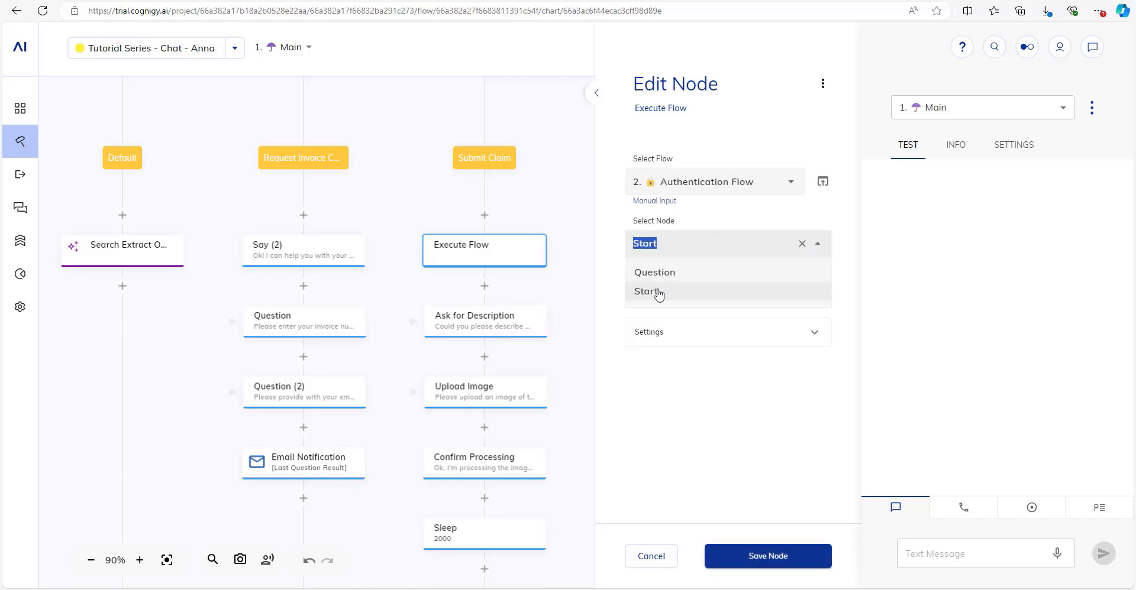
pyautogui.click(658, 294)
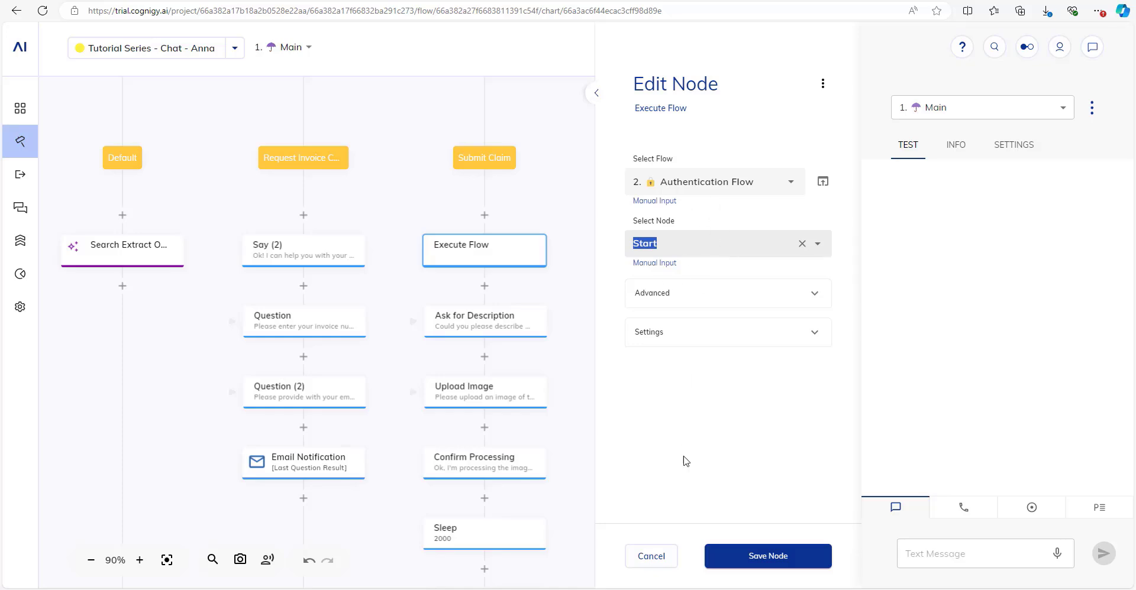
# Label the node 'Execute Auth Flow', reuse it as the Analytics Step, and save the node.
pyautogui.click(675, 330)
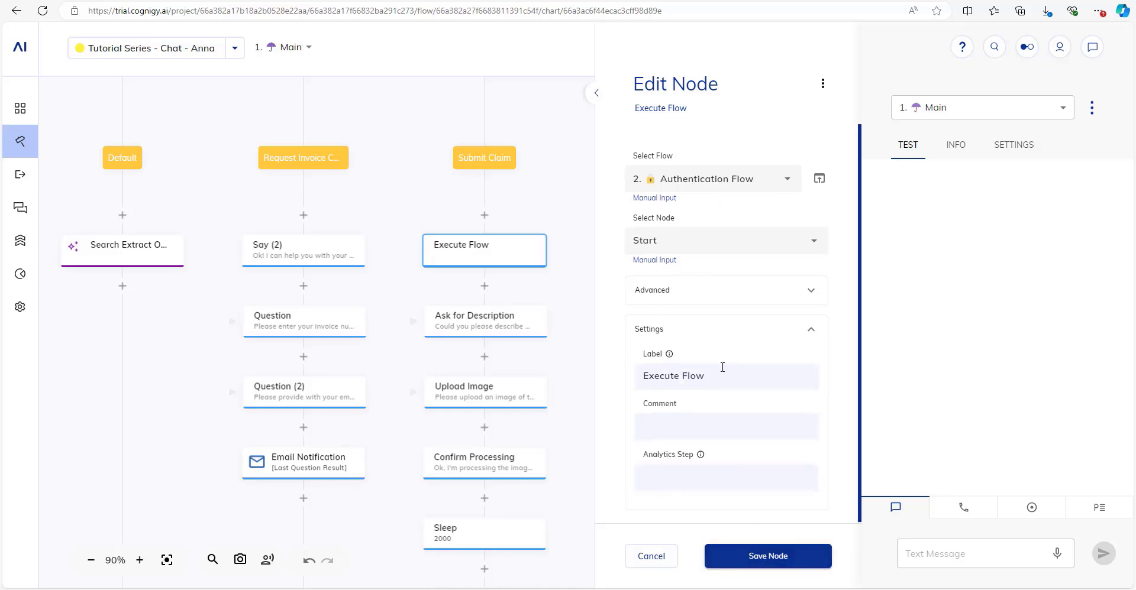
pyautogui.moveTo(704, 375); pyautogui.dragTo(684, 374)
pyautogui.write('Auth')
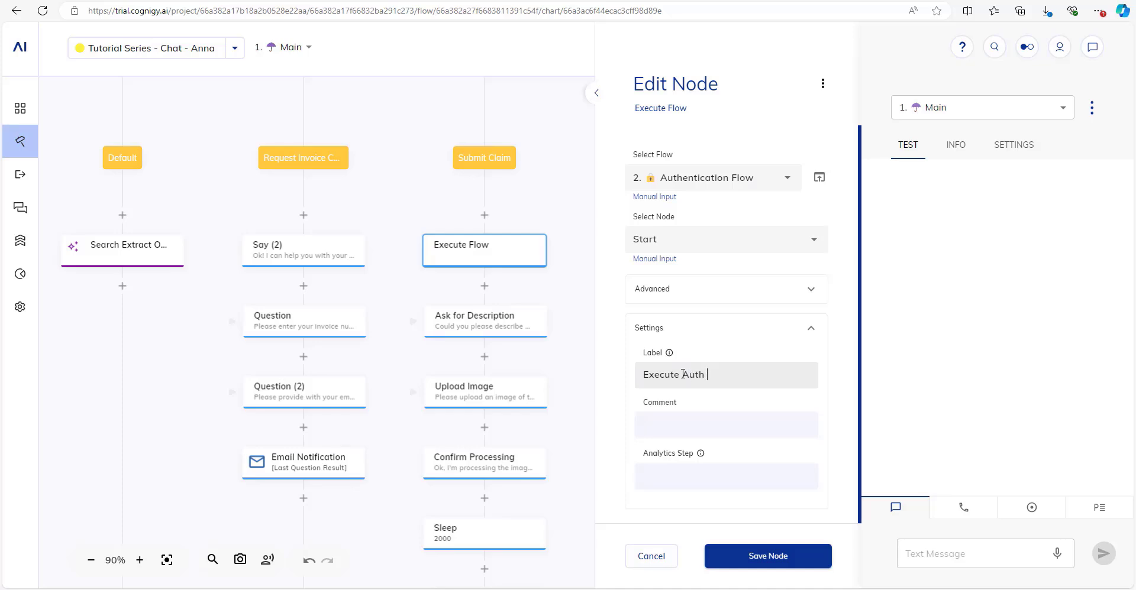
pyautogui.write(' Flow')
pyautogui.moveTo(762, 383); pyautogui.dragTo(634, 380)
pyautogui.hotkey('ctrl', 'c')
pyautogui.click(693, 485)
pyautogui.hotkey('ctrl', 'v')
pyautogui.click(789, 556)
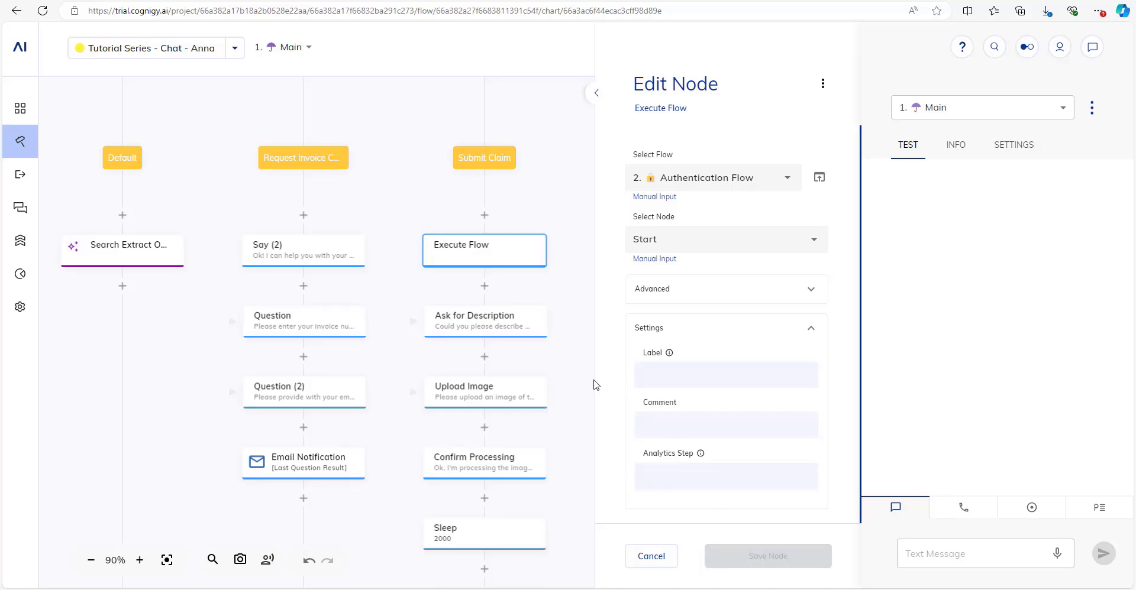
pyautogui.moveTo(621, 261); pyautogui.dragTo(748, 452)
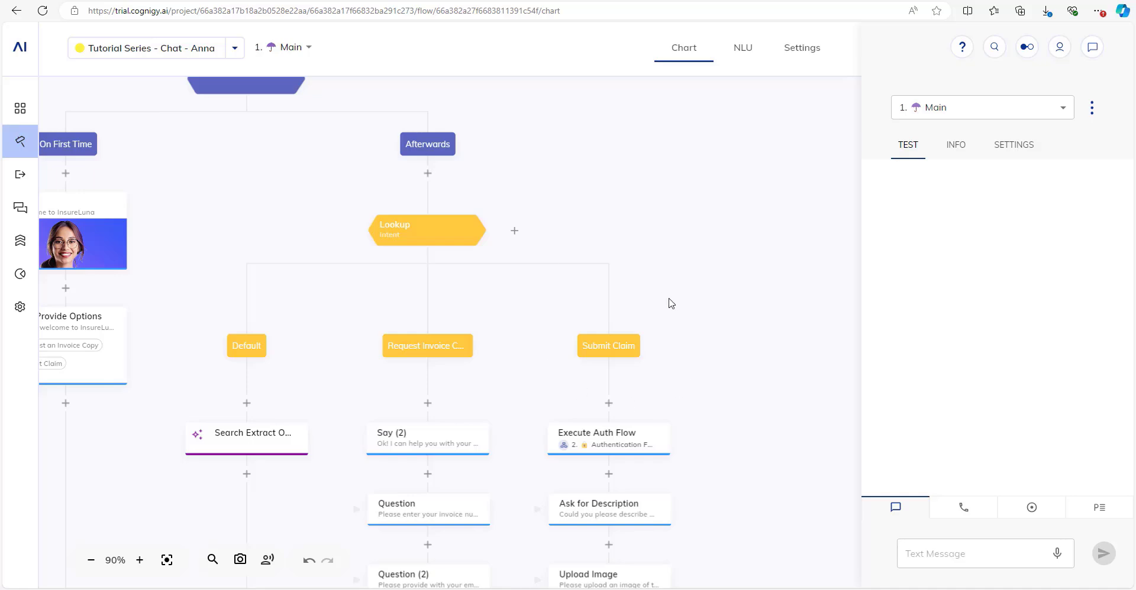
pyautogui.moveTo(589, 406); pyautogui.dragTo(501, 170)
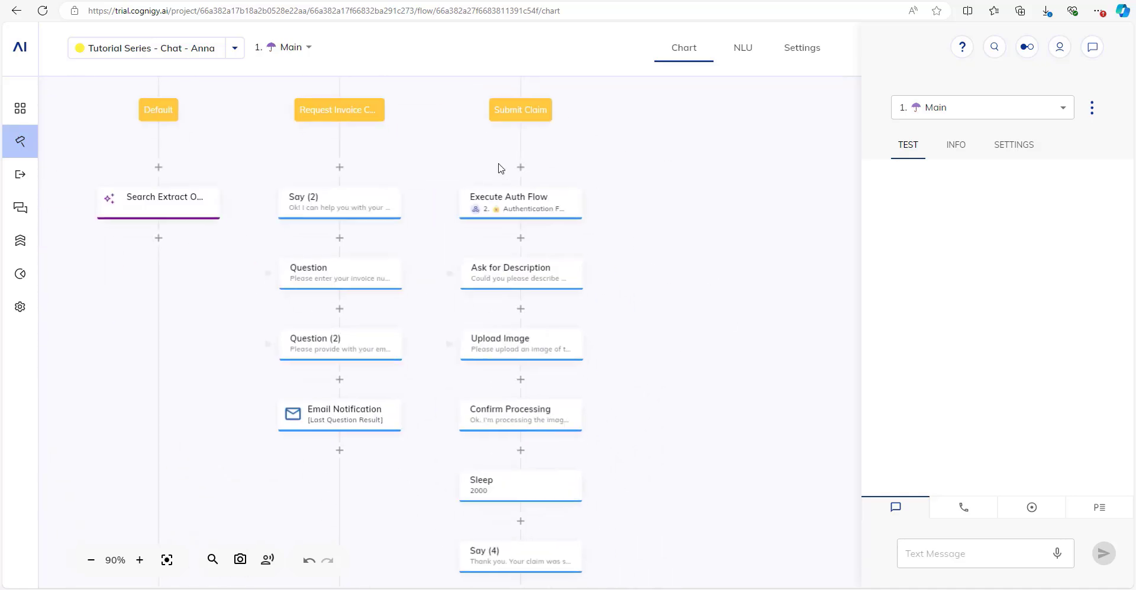
pyautogui.moveTo(652, 316); pyautogui.dragTo(694, 255)
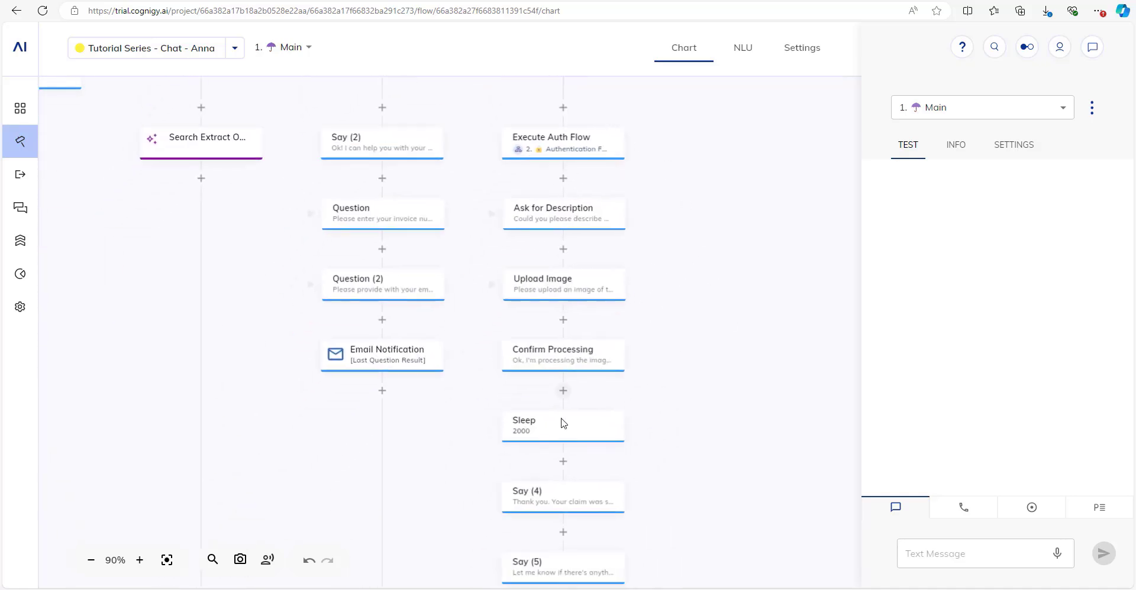
pyautogui.scroll(-2, 654, 438)
pyautogui.moveTo(734, 310); pyautogui.dragTo(765, 452)
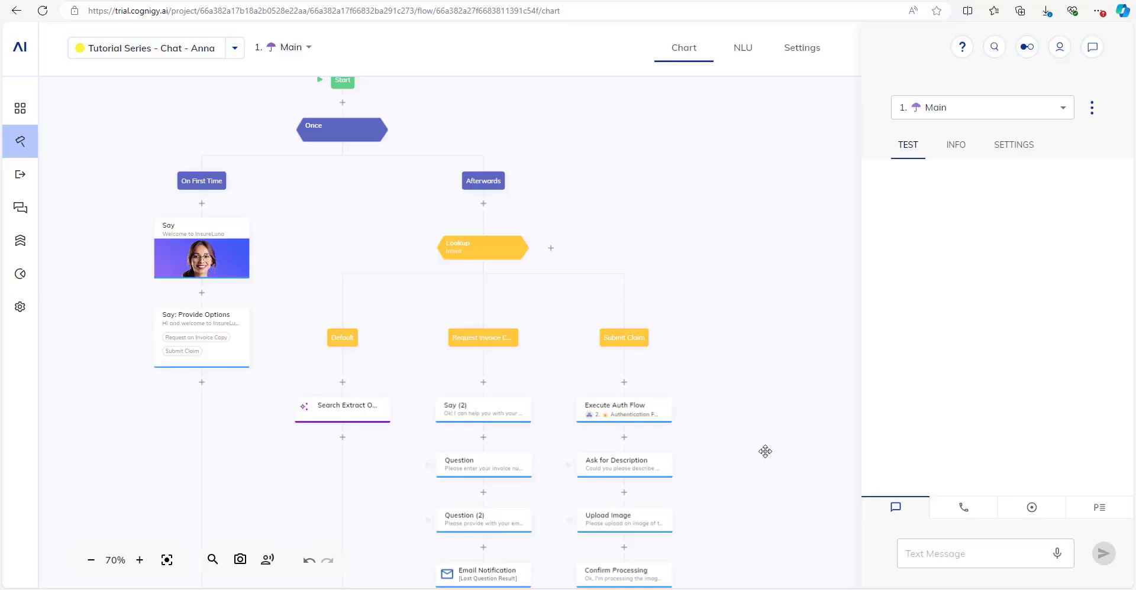
# Switch the test panel to Live Follow, keeping the earlier user ID in the follow field.
pyautogui.moveTo(765, 451); pyautogui.dragTo(778, 455)
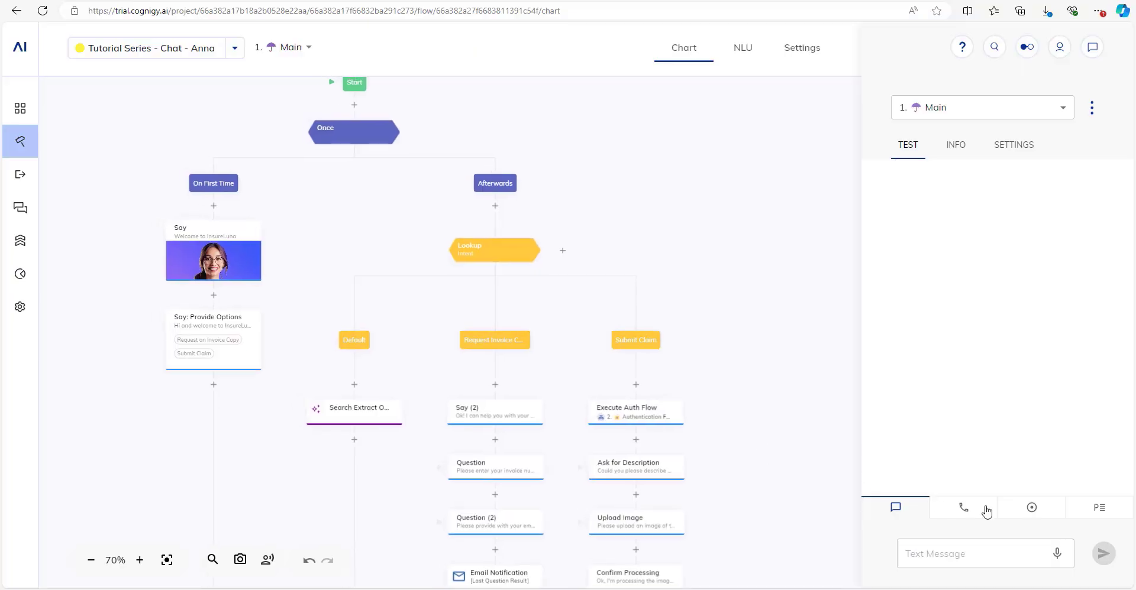
pyautogui.click(1029, 516)
pyautogui.click(982, 551)
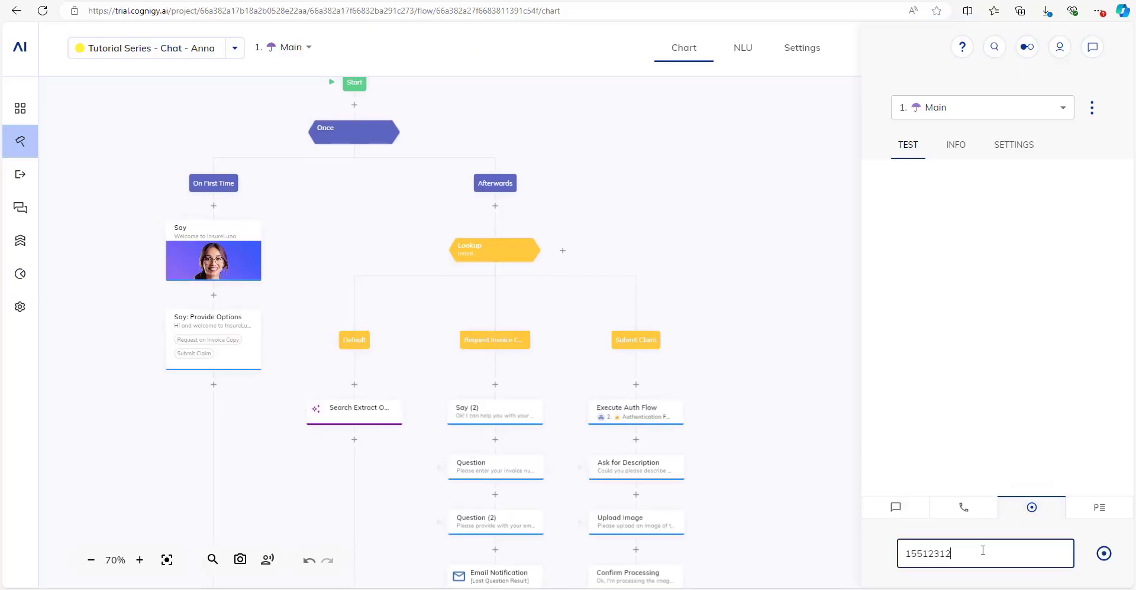
pyautogui.click(896, 508)
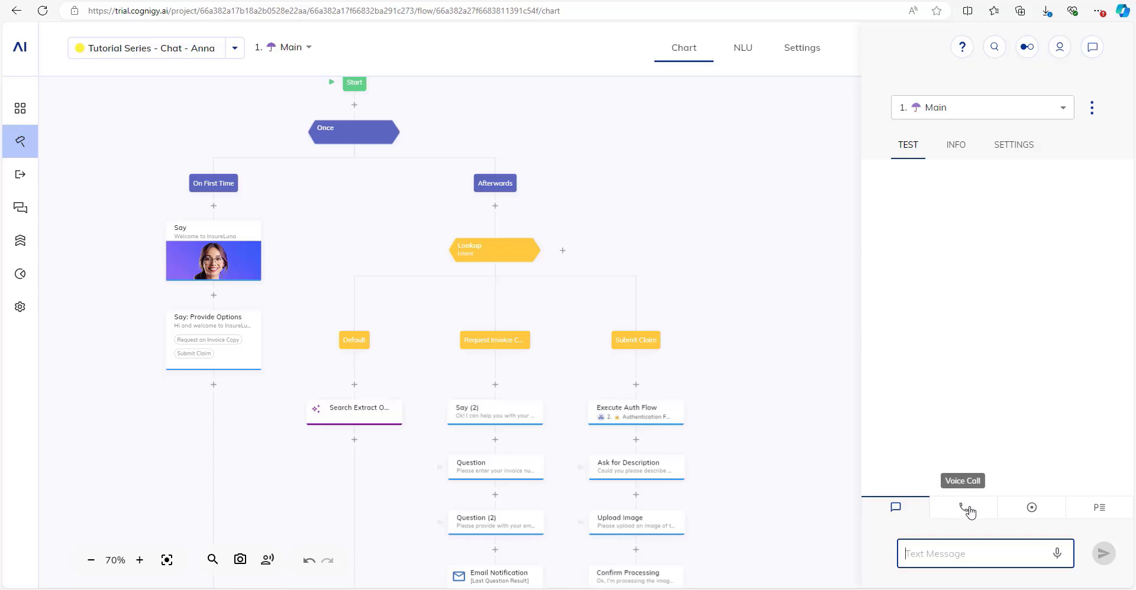
pyautogui.click(1043, 514)
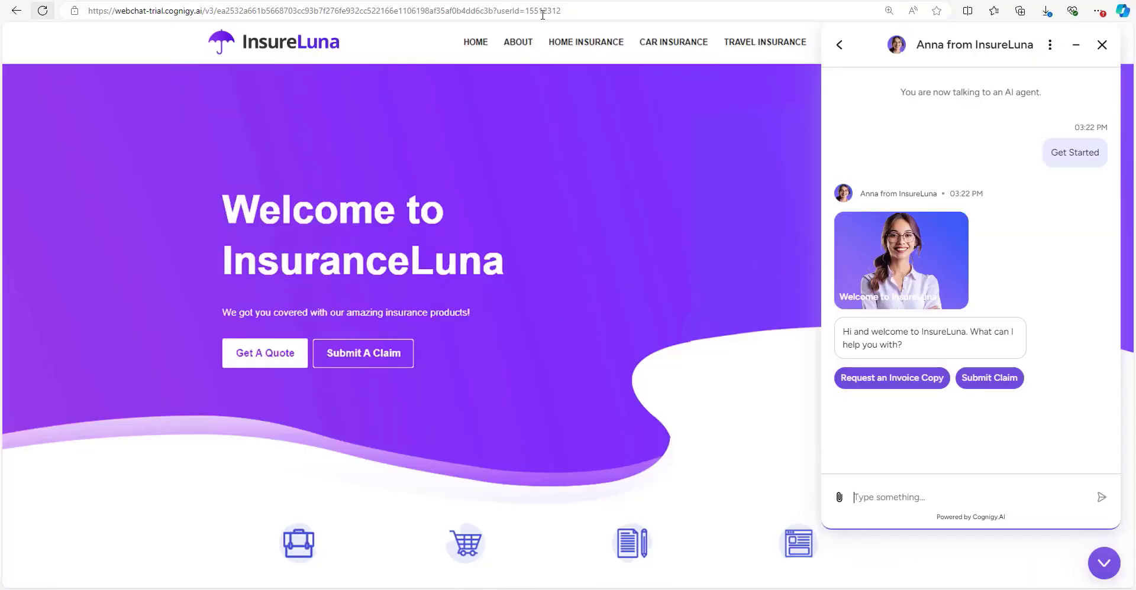
# Append 3124 to the user ID in the webchat URL, reload the page, and open the chat widget.
pyautogui.click(606, 9)
pyautogui.click(606, 9)
pyautogui.moveTo(561, 11); pyautogui.dragTo(494, 14)
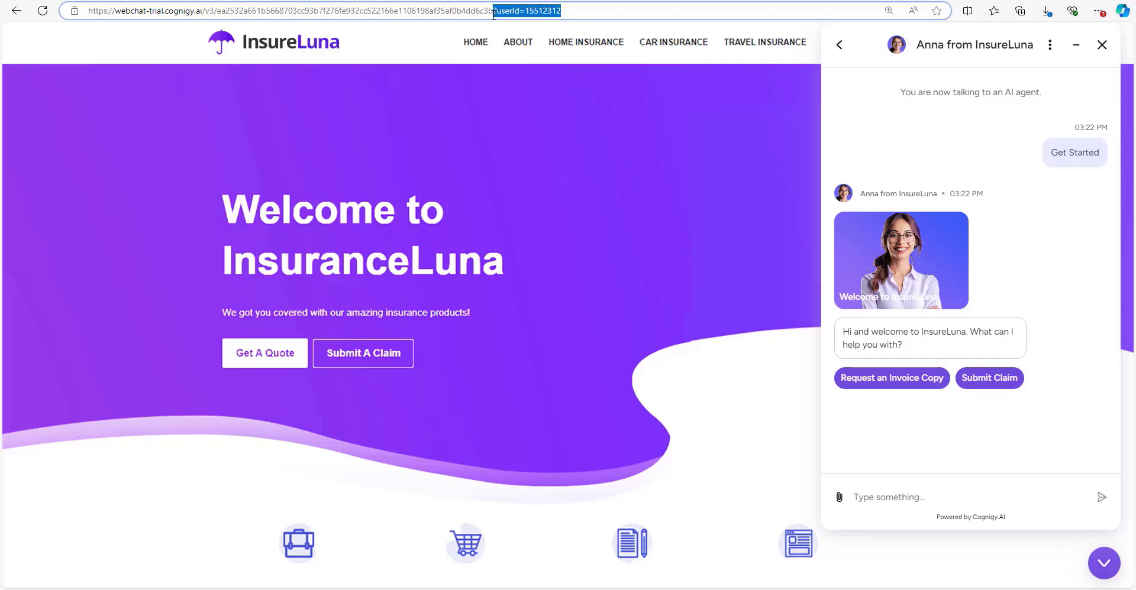
pyautogui.press('BackSpace')
pyautogui.click(43, 12)
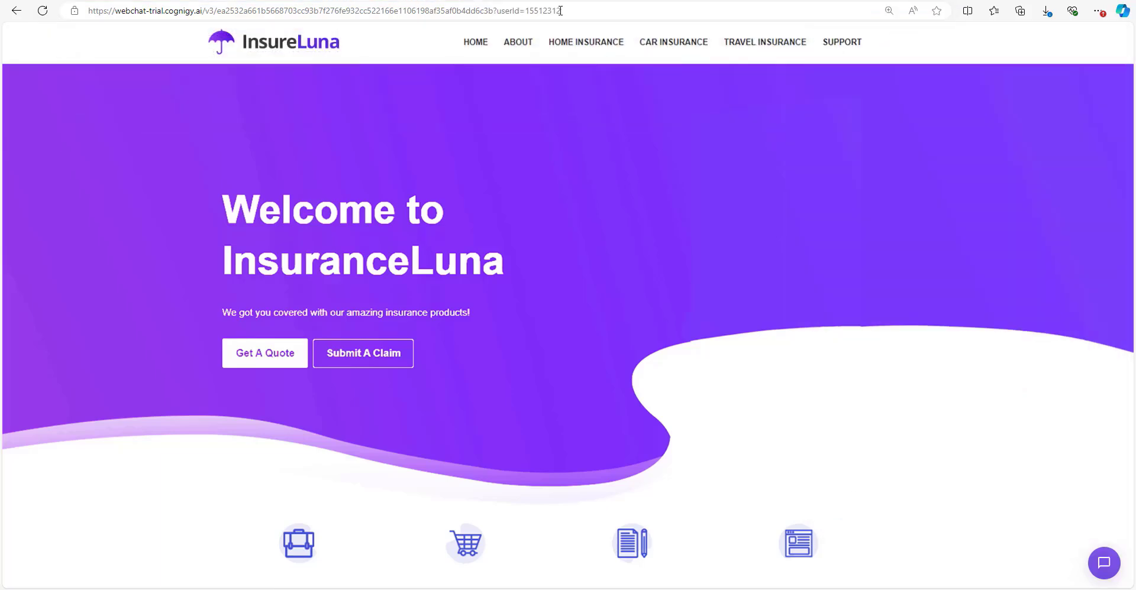
pyautogui.click(588, 14)
pyautogui.moveTo(588, 14); pyautogui.dragTo(470, 4)
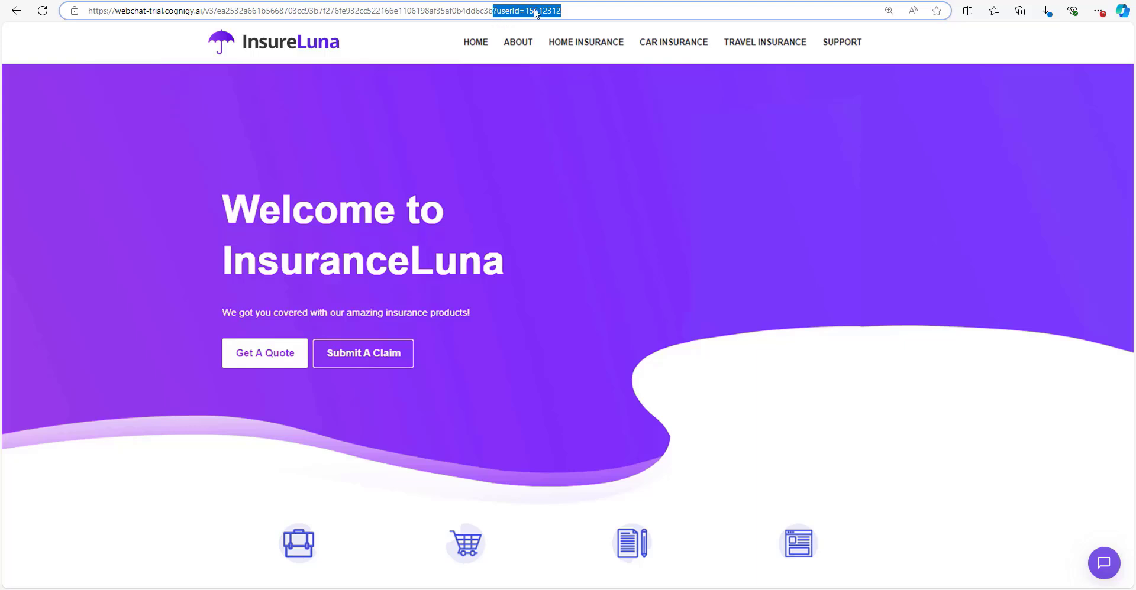
pyautogui.click(570, 9)
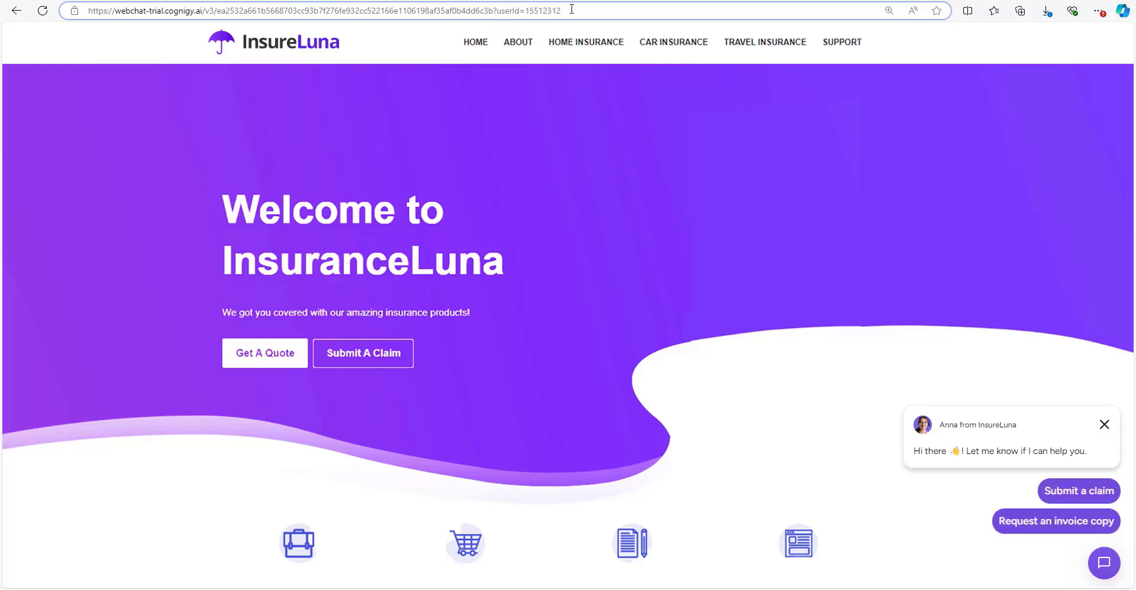
pyautogui.write('3124')
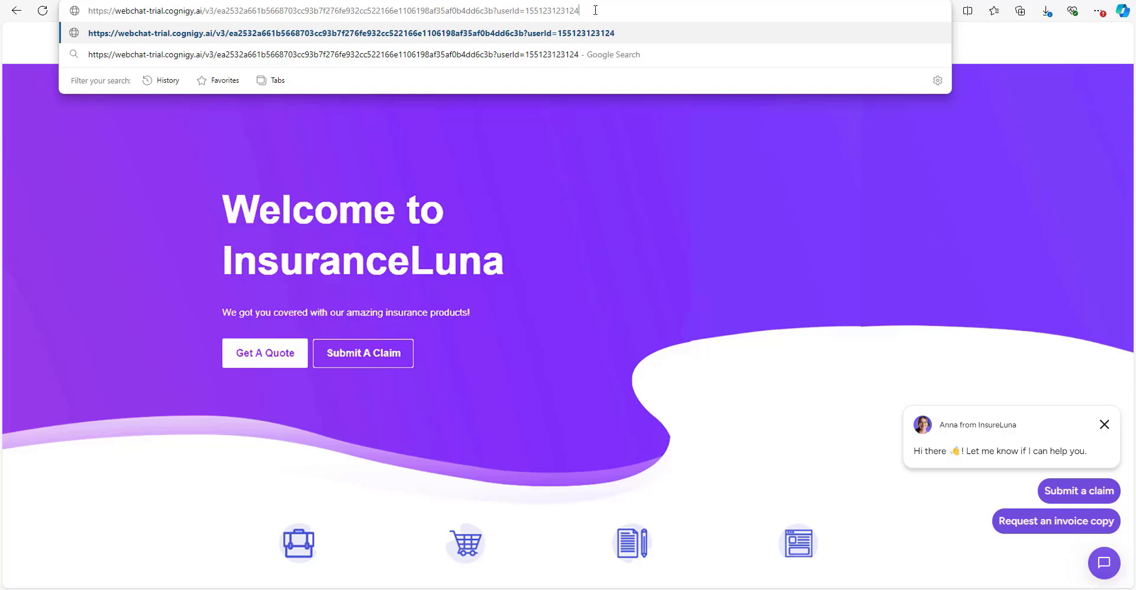
pyautogui.moveTo(571, 13); pyautogui.dragTo(528, 12)
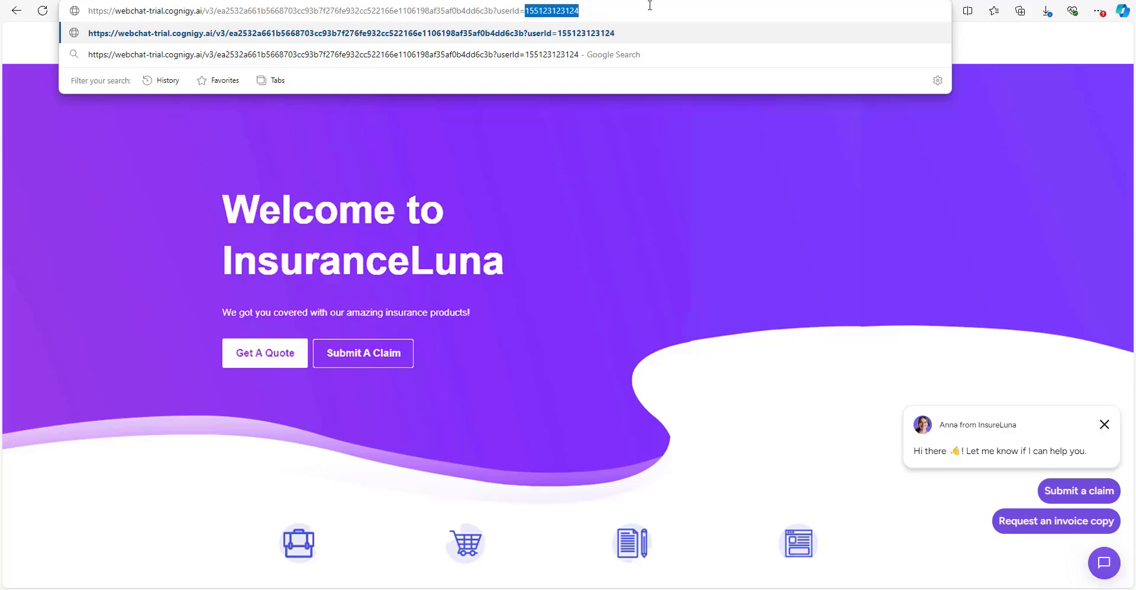
pyautogui.press('Return')
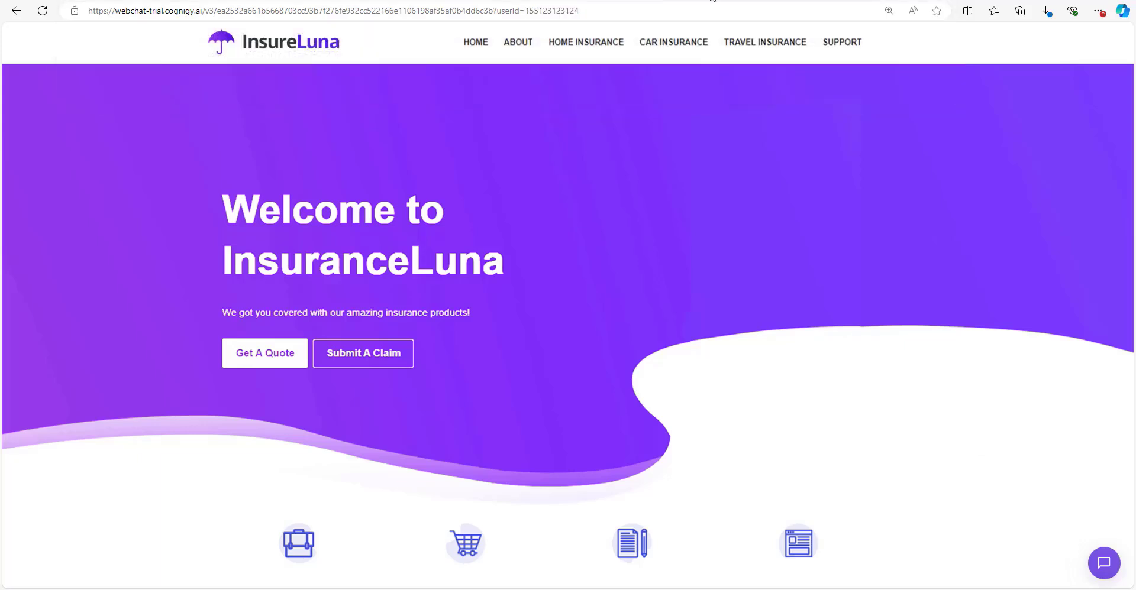
pyautogui.click(1102, 562)
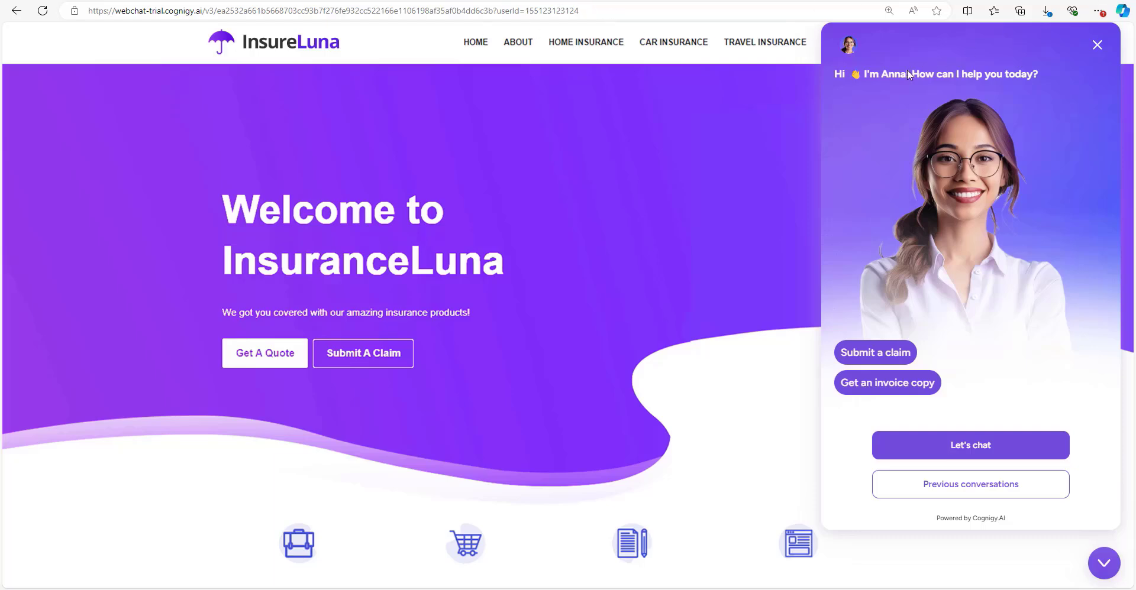
# Shrink the webchat into a floating window over the flow editor and reopen the test panel.
pyautogui.click(1094, 0)
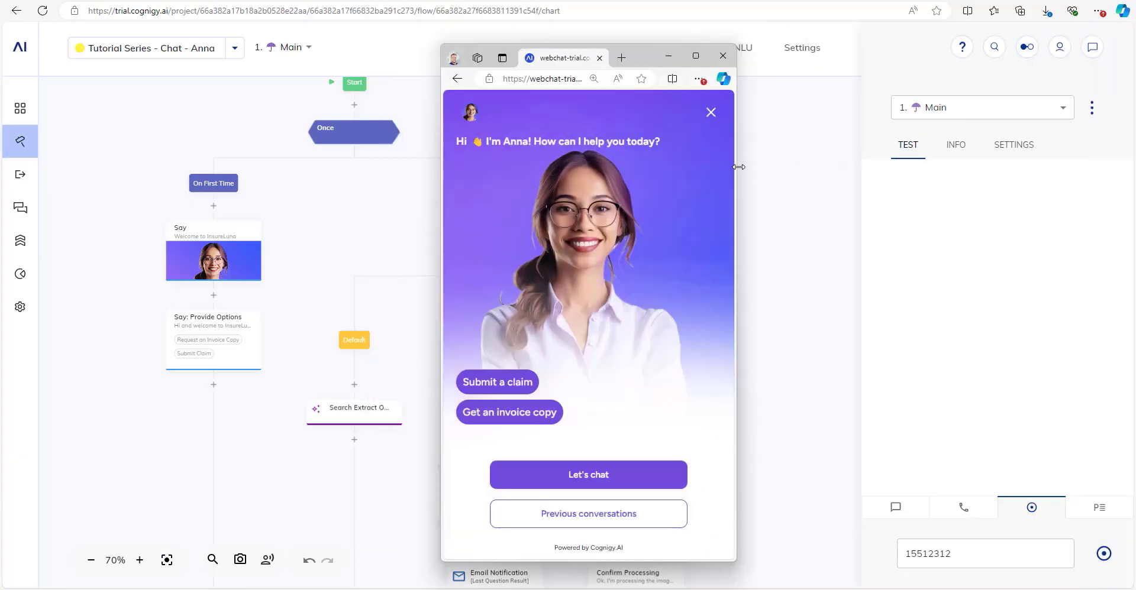
pyautogui.moveTo(646, 67); pyautogui.dragTo(652, 56)
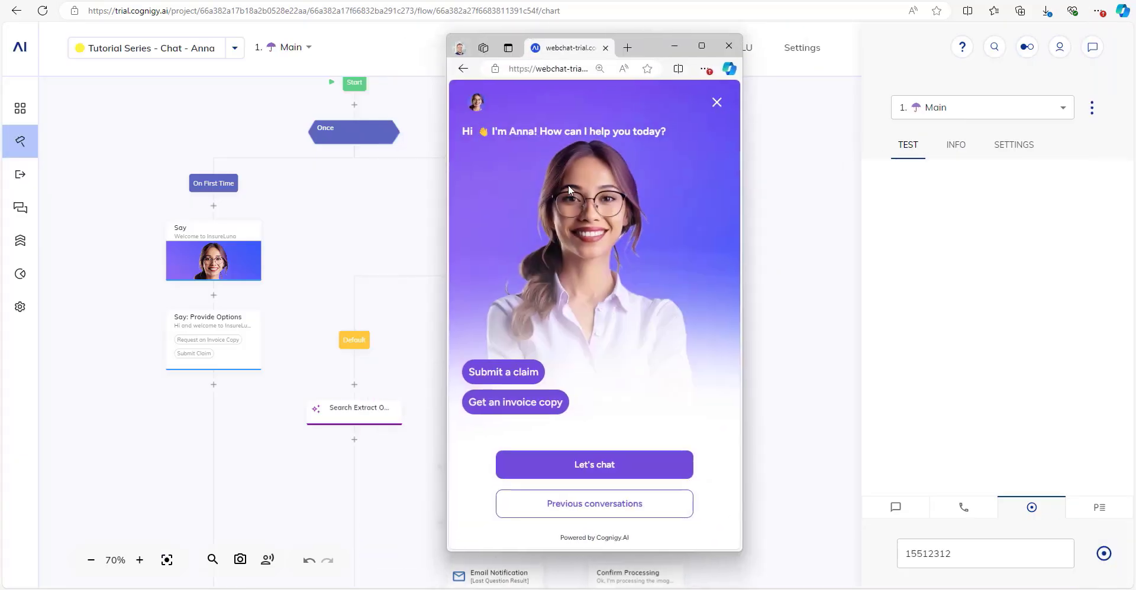
pyautogui.moveTo(652, 54); pyautogui.dragTo(591, 41)
pyautogui.click(1046, 375)
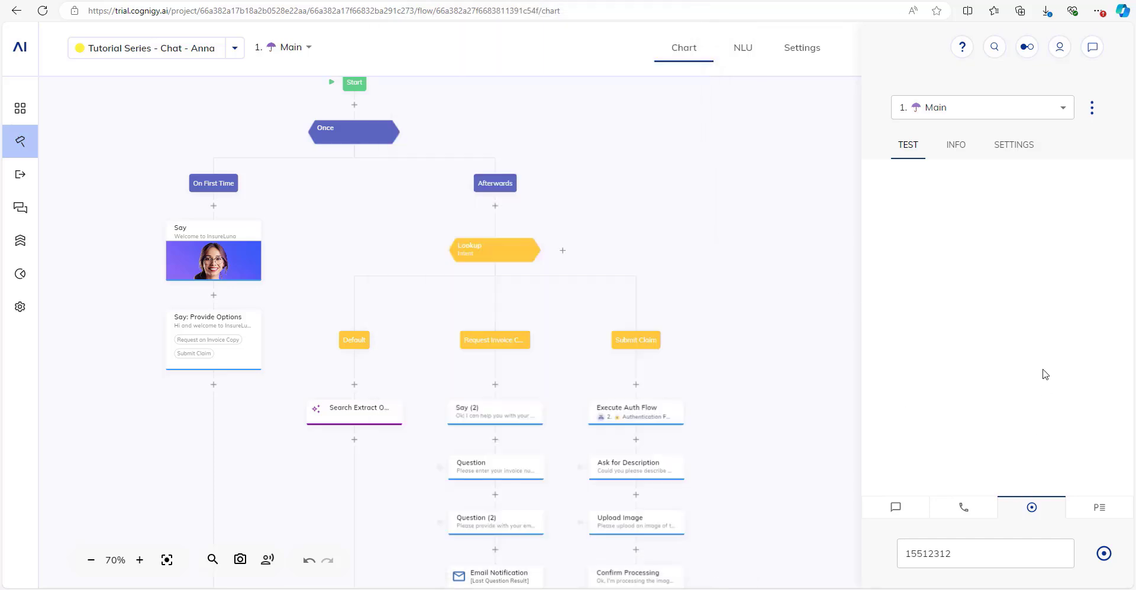
pyautogui.click(1094, 55)
pyautogui.click(1092, 52)
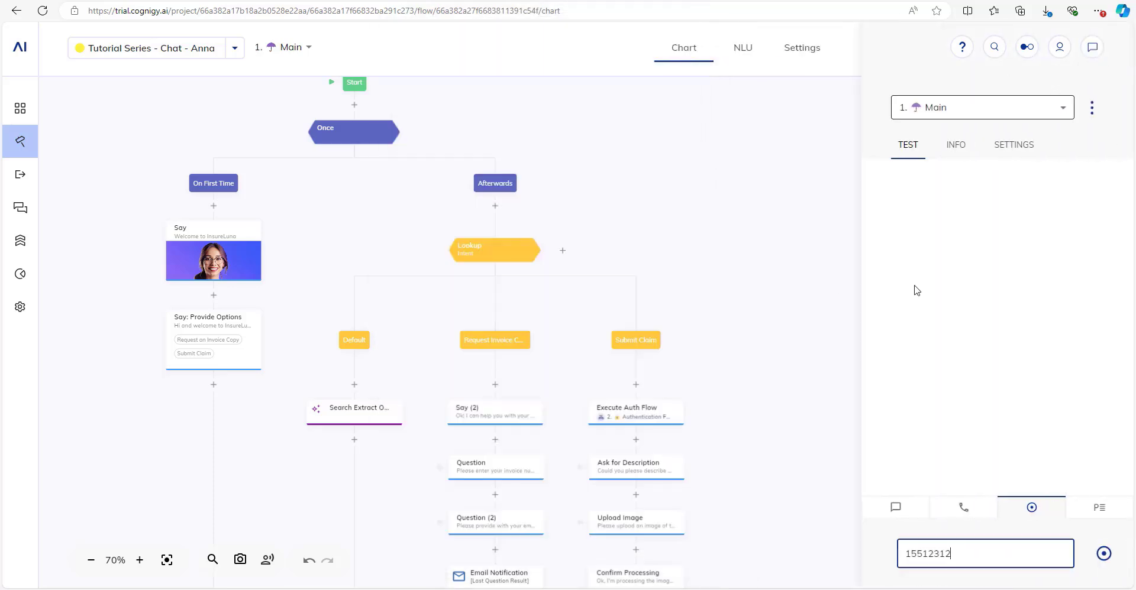
# Paste the new user ID into the Live Follow field and start following that conversation.
pyautogui.click(913, 512)
pyautogui.click(1034, 507)
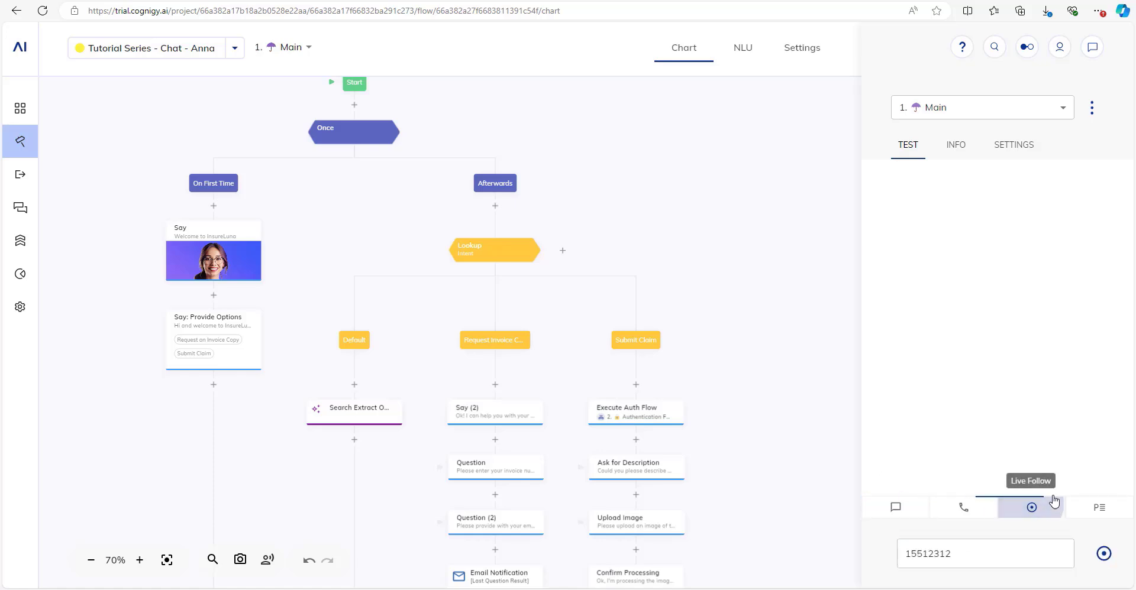
pyautogui.moveTo(955, 554); pyautogui.dragTo(888, 555)
pyautogui.hotkey('ctrl', 'v')
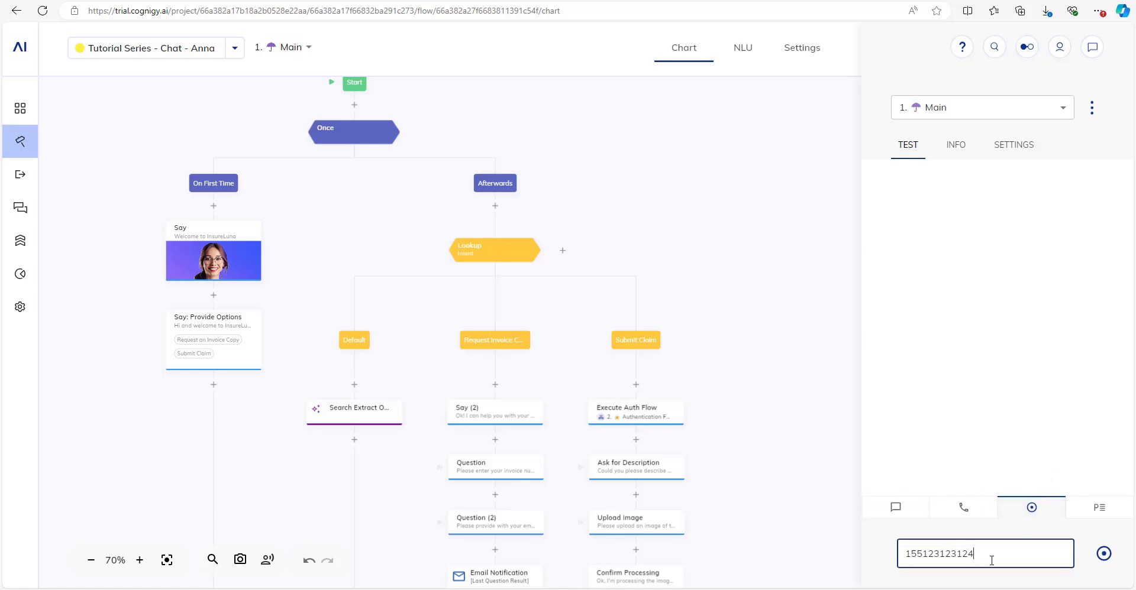
pyautogui.hotkey('alt', 'Tab')
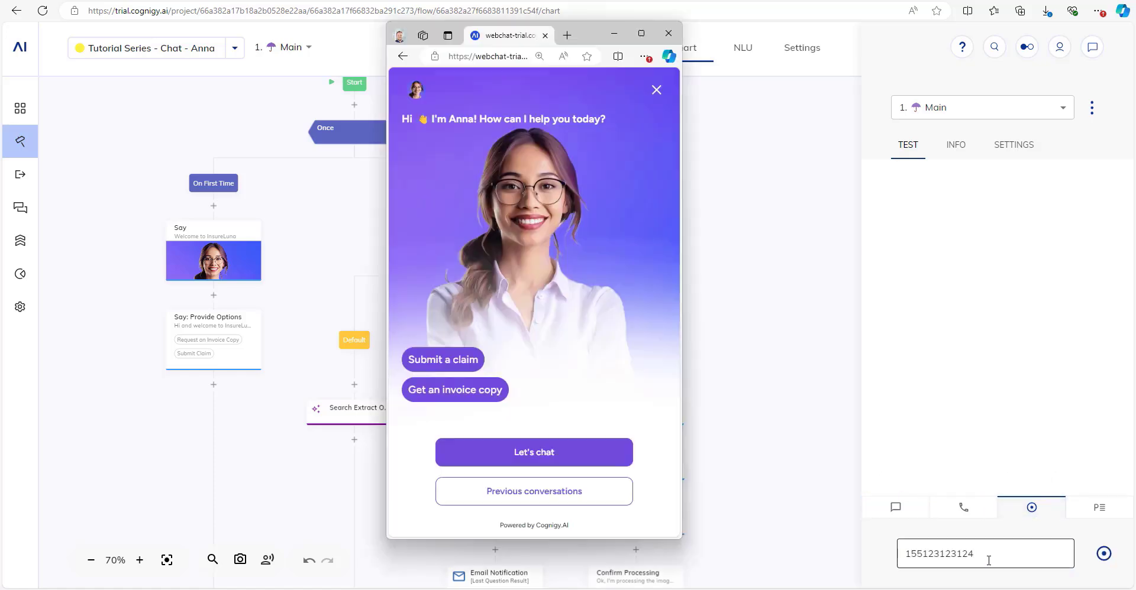
pyautogui.click(643, 34)
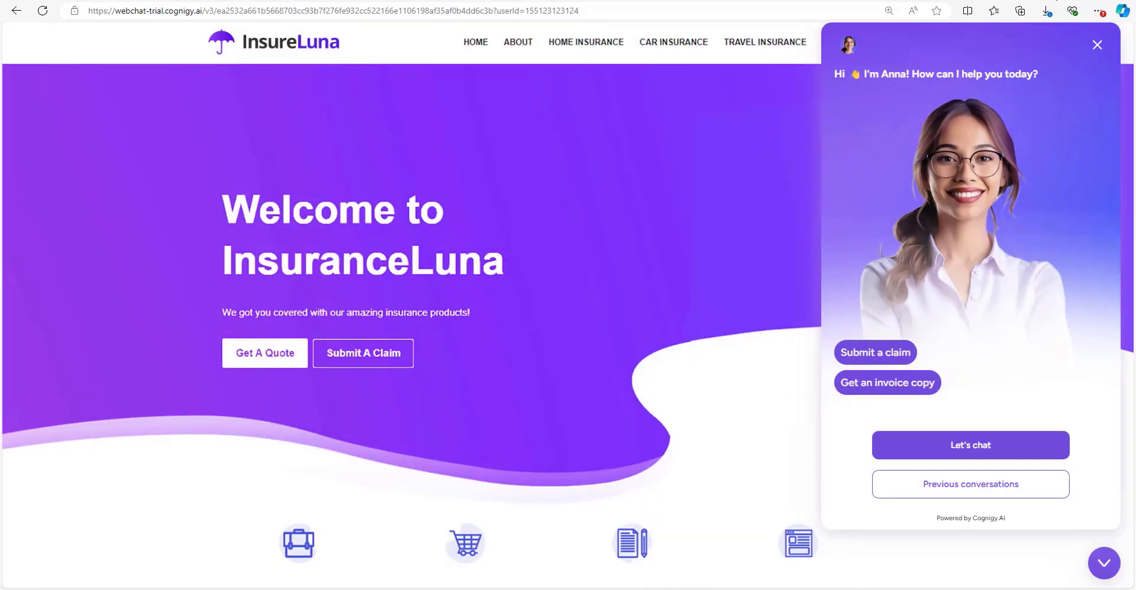
pyautogui.click(1094, 0)
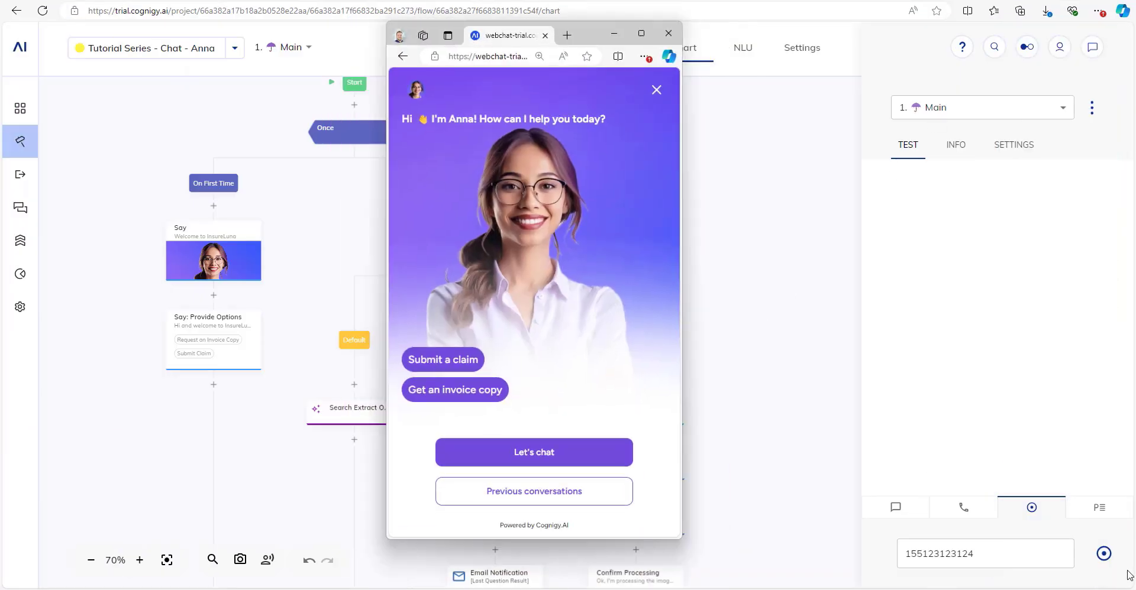
pyautogui.click(1104, 554)
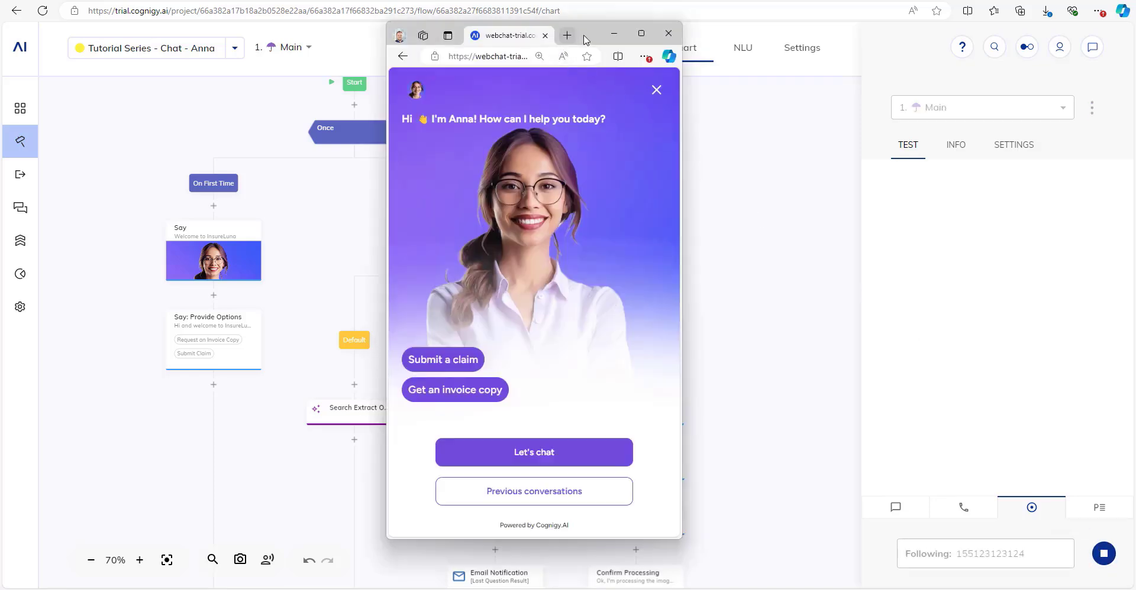
# Put the flow editor on the left, widened beside the webchat, and start chatting with Let's chat.
pyautogui.moveTo(583, 37); pyautogui.dragTo(462, 50)
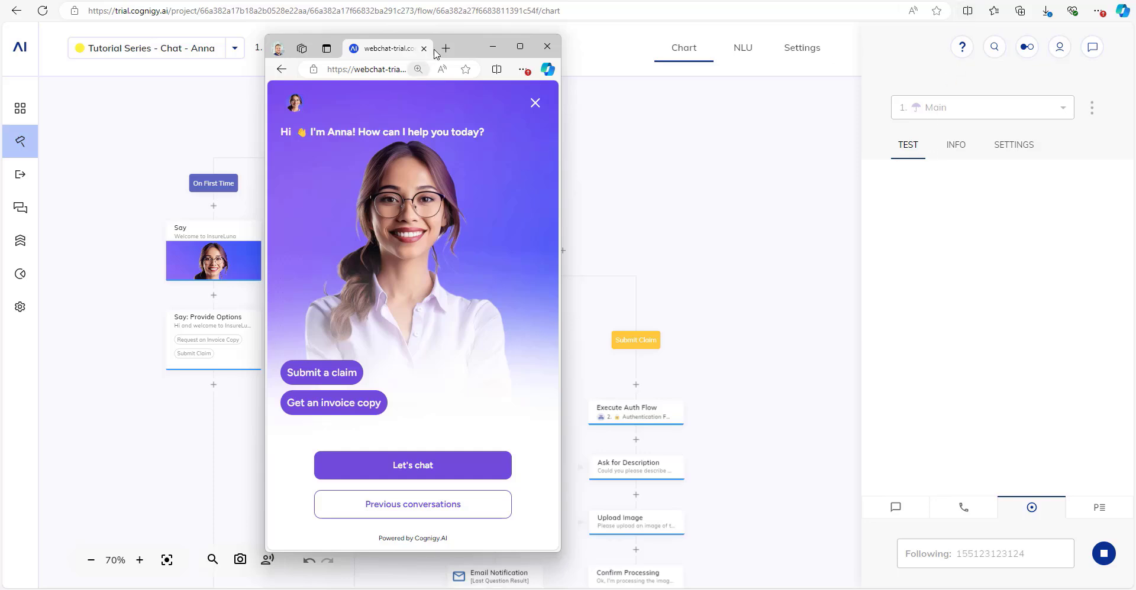
pyautogui.moveTo(469, 49); pyautogui.dragTo(1131, 24)
pyautogui.click(84, 73)
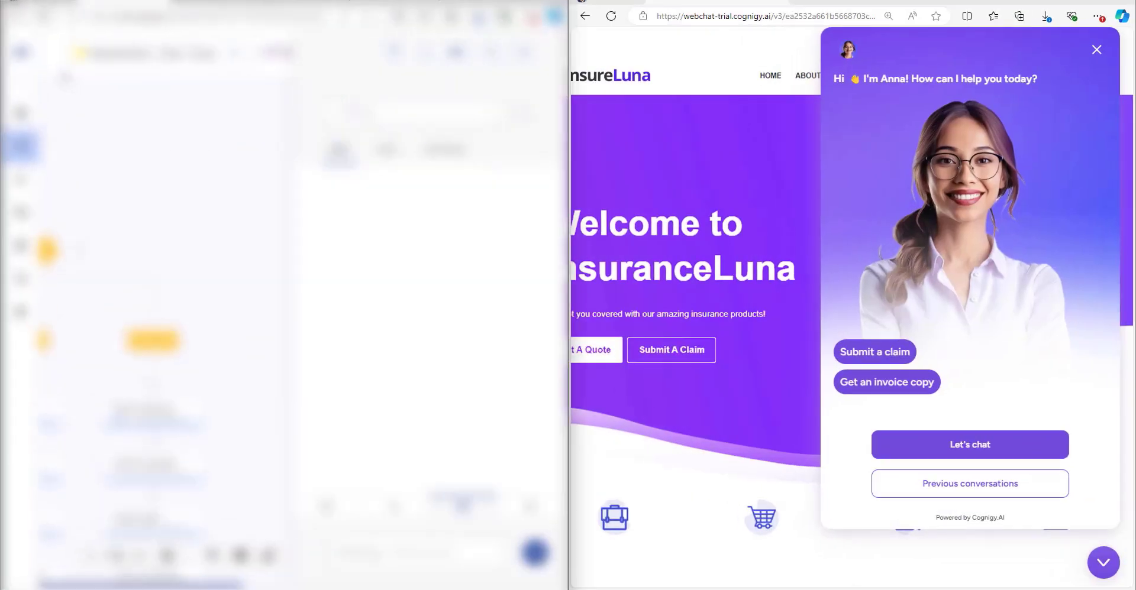
pyautogui.moveTo(573, 171); pyautogui.dragTo(981, 157)
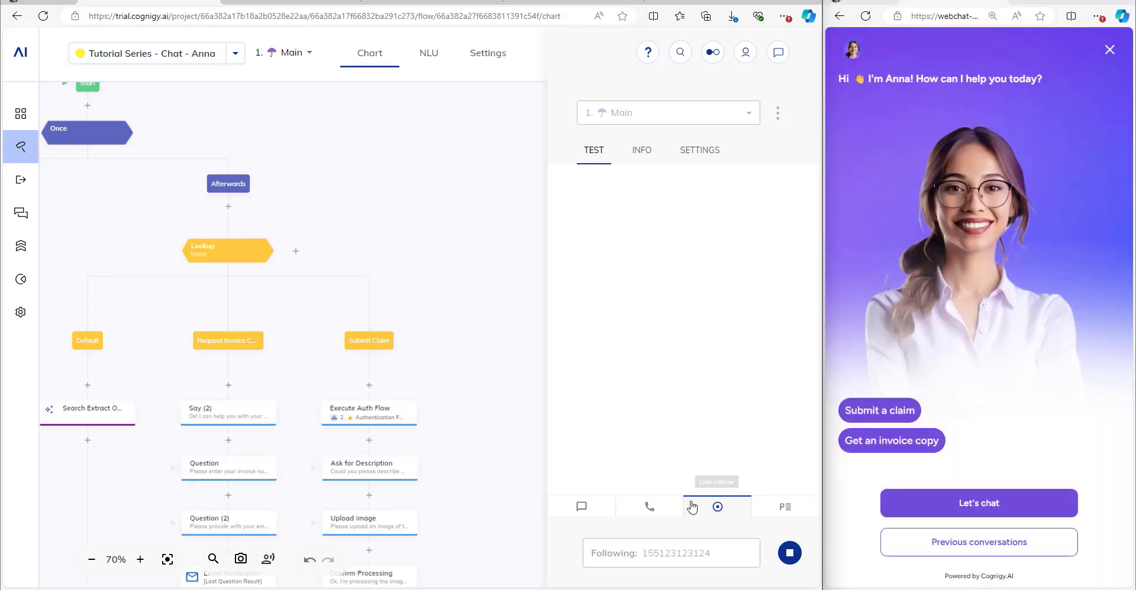
pyautogui.click(998, 512)
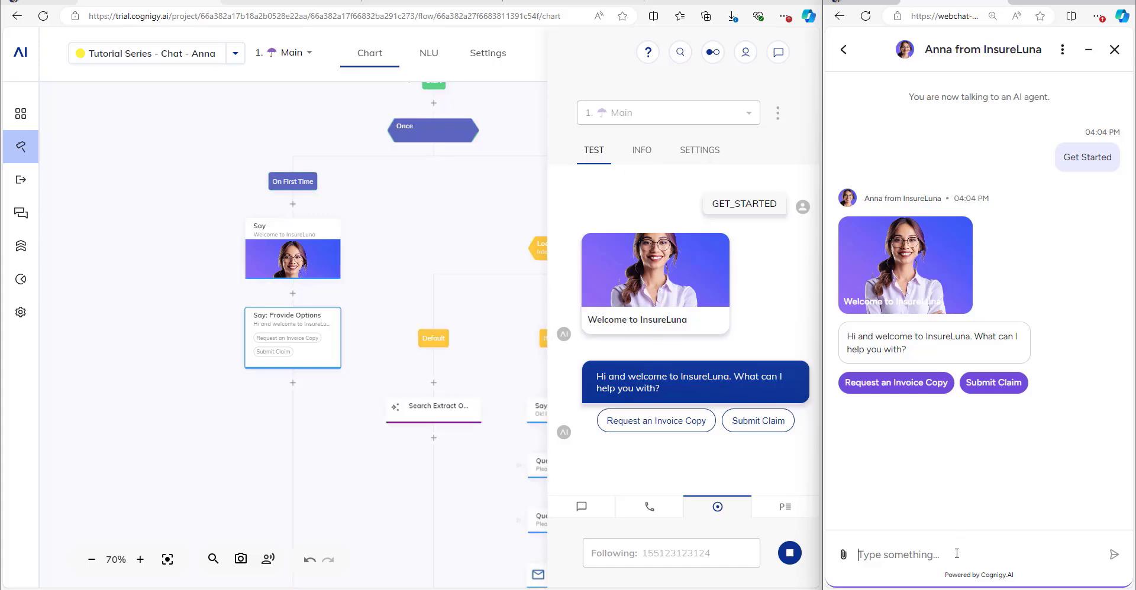
# Send 'I need to file a claim', then log in on the card with username 'test' and the test password.
pyautogui.write('I need to file a claim')
pyautogui.press('Return')
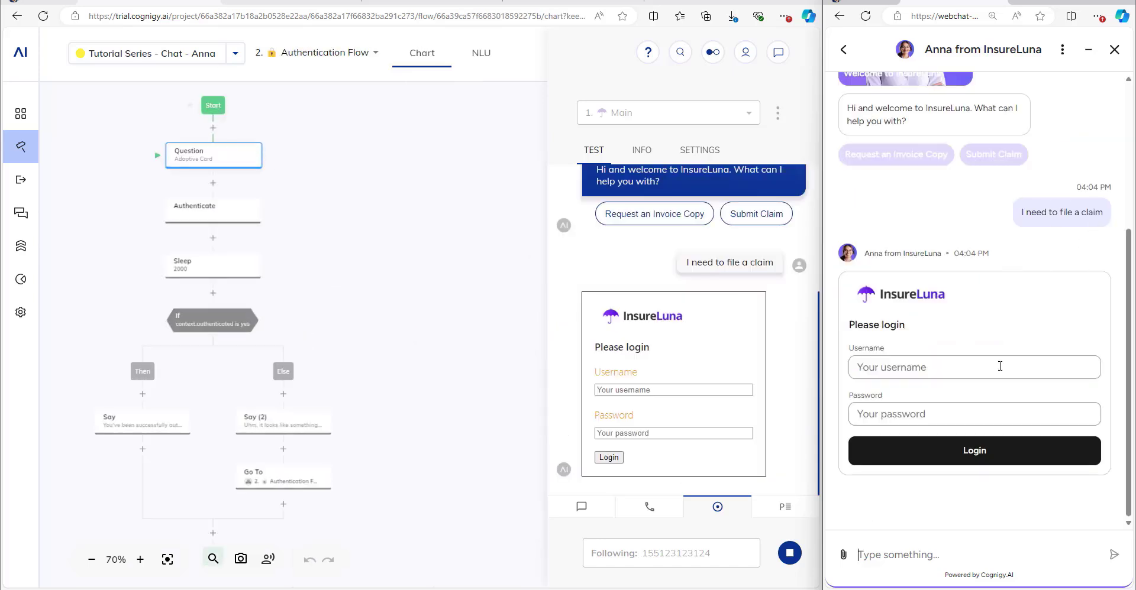
pyautogui.click(1000, 366)
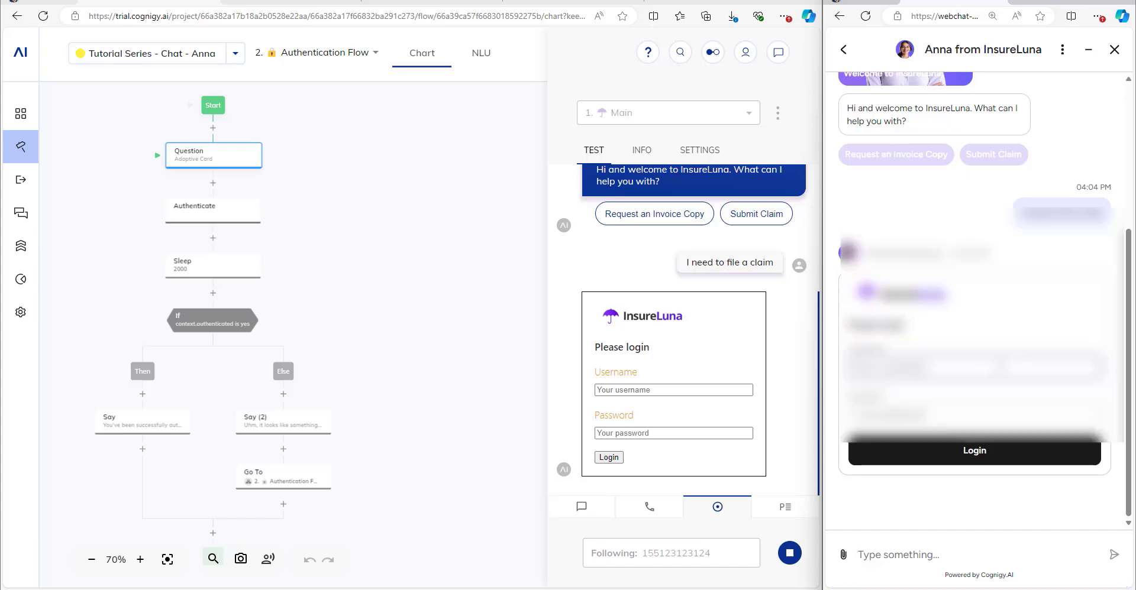
pyautogui.write('test')
pyautogui.press('Tab')
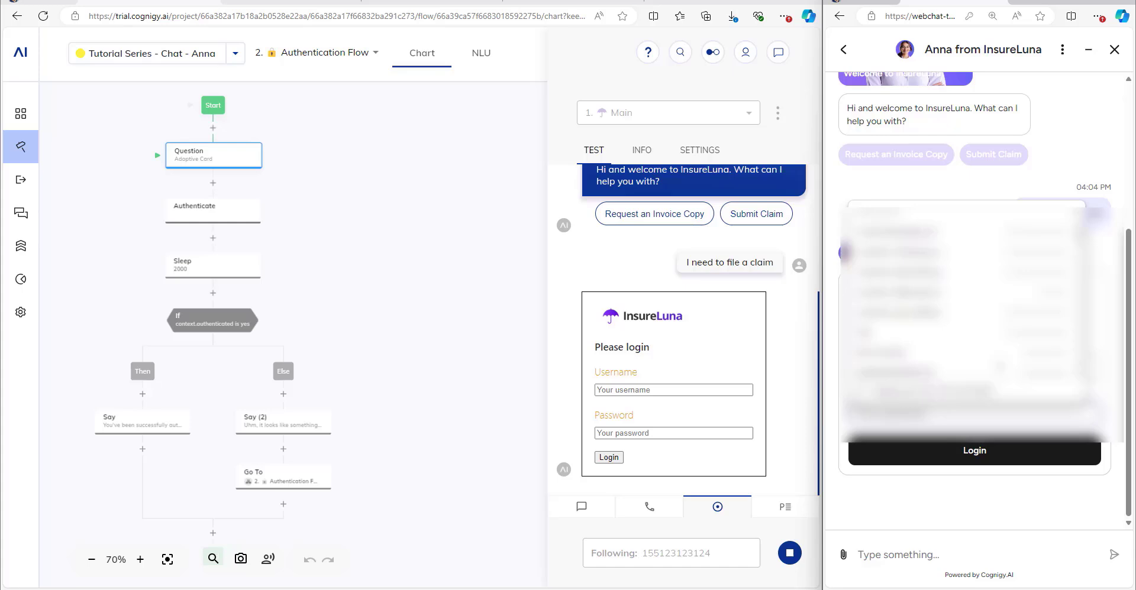
pyautogui.write('t')
pyautogui.press('BackSpace')
pyautogui.write('t')
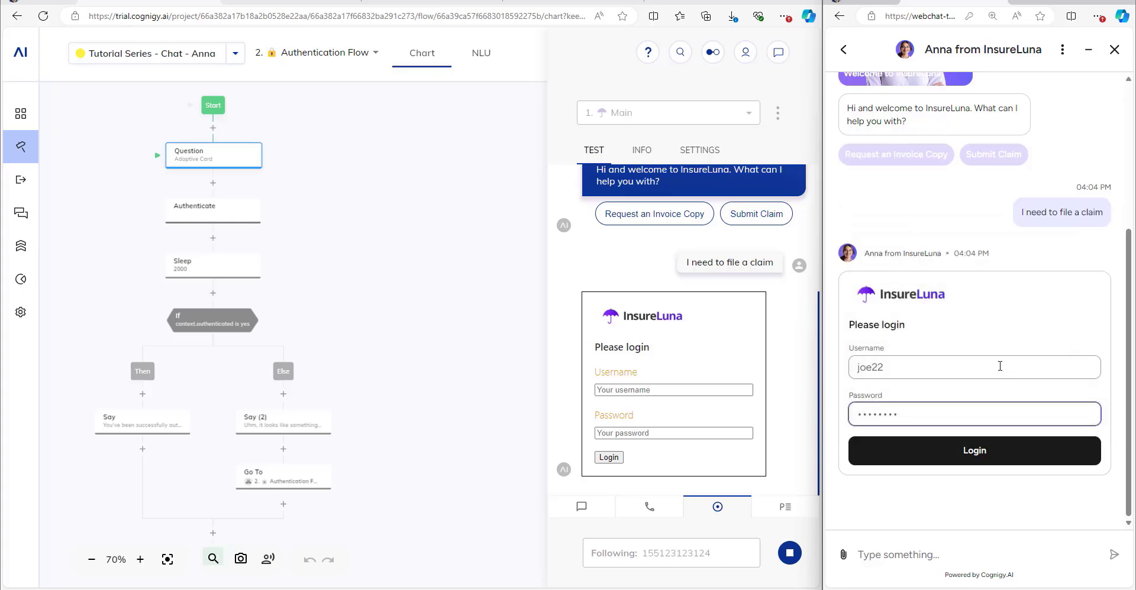
pyautogui.click(986, 451)
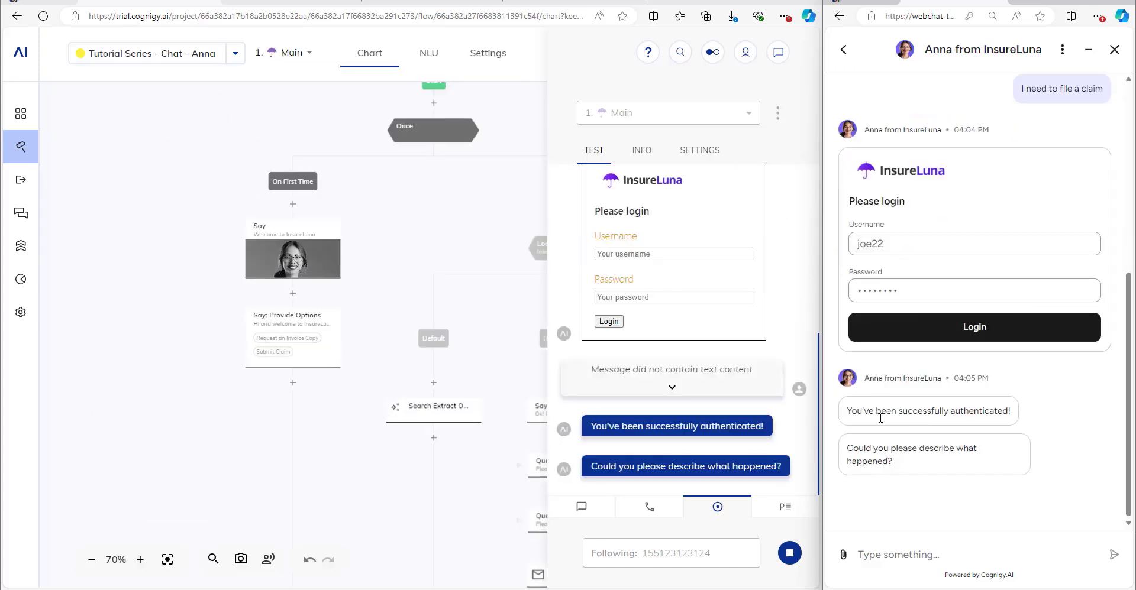
# Reply that the roof was leaking because of the rain.
pyautogui.click(911, 556)
pyautogui.moveTo(458, 278); pyautogui.dragTo(233, 272)
pyautogui.moveTo(419, 229); pyautogui.dragTo(291, 167)
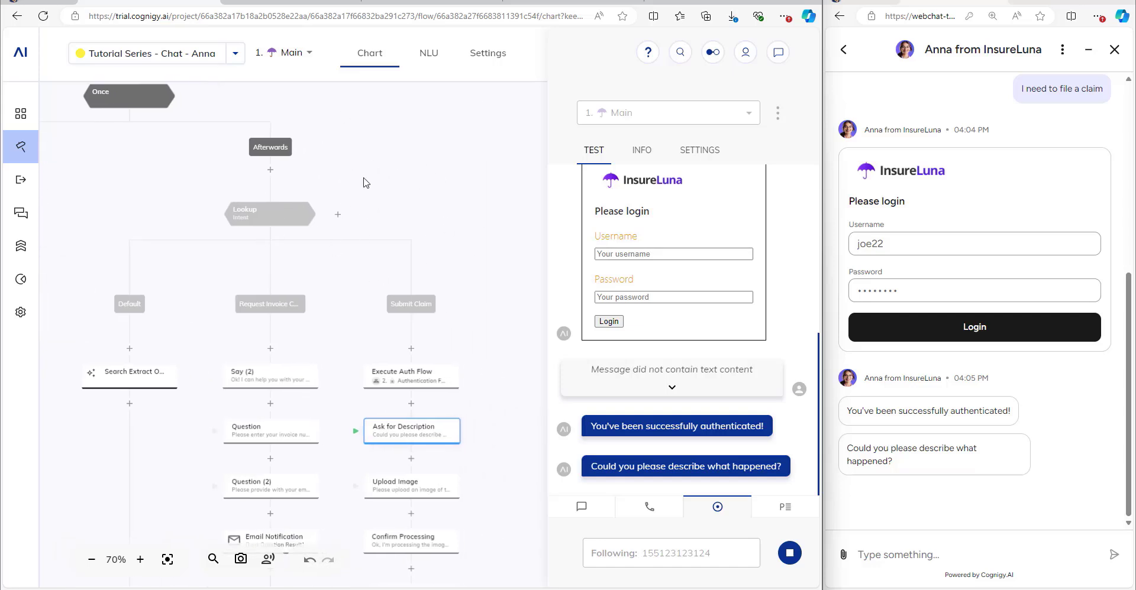
pyautogui.click(858, 553)
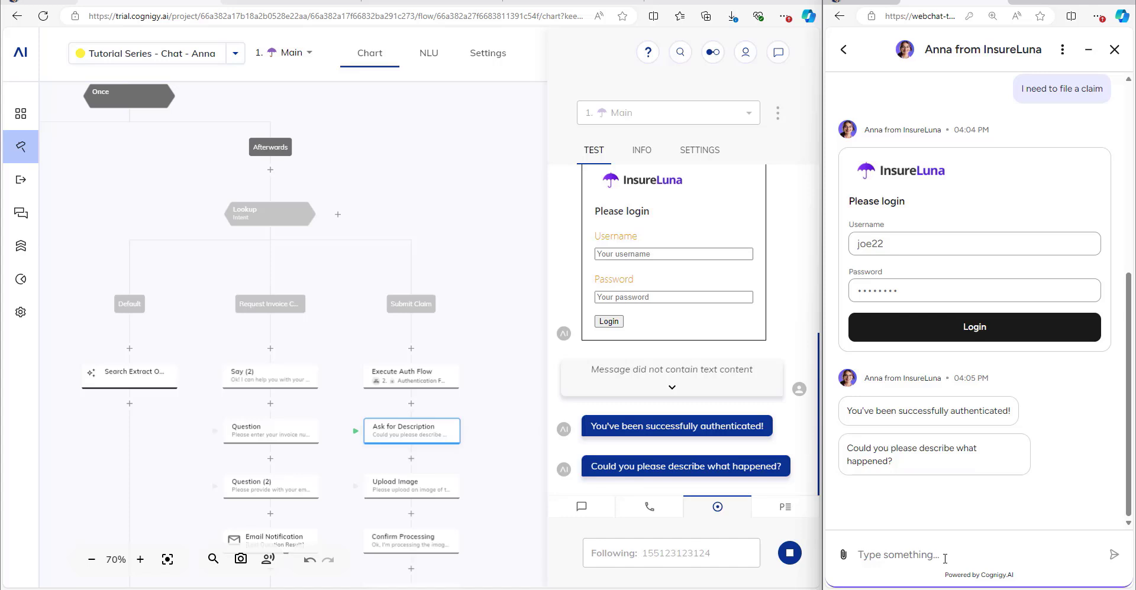
pyautogui.write('Yeah, the roof was leaking becaus eof the')
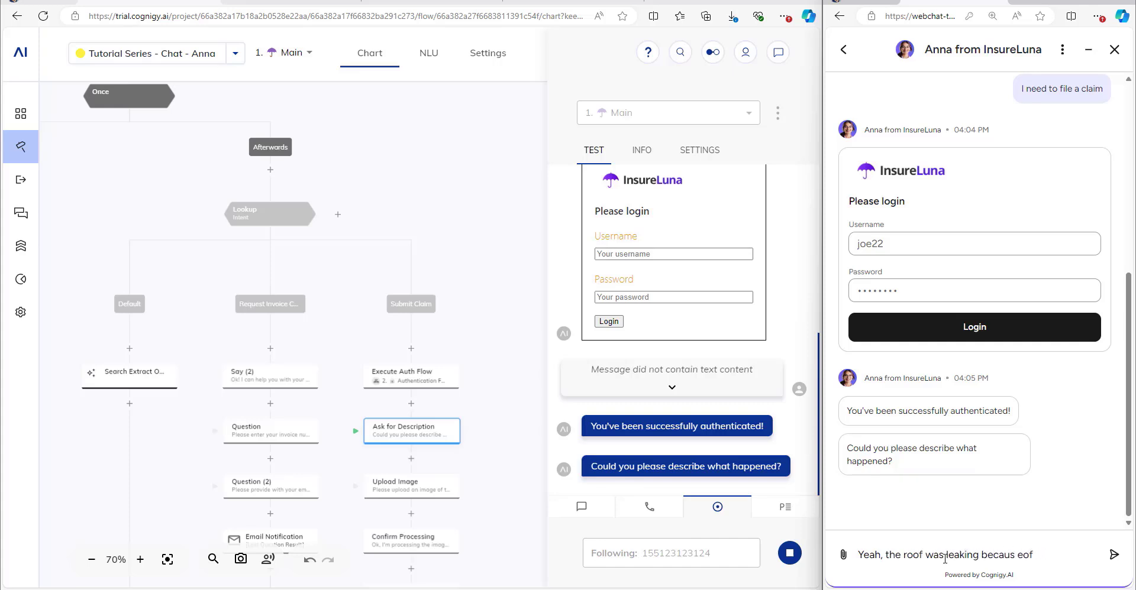
pyautogui.press('BackSpace')
pyautogui.press('BackSpace')
pyautogui.press('BackSpace')
pyautogui.press('BackSpace')
pyautogui.write('e o the raf the rain.')
pyautogui.press('Return')
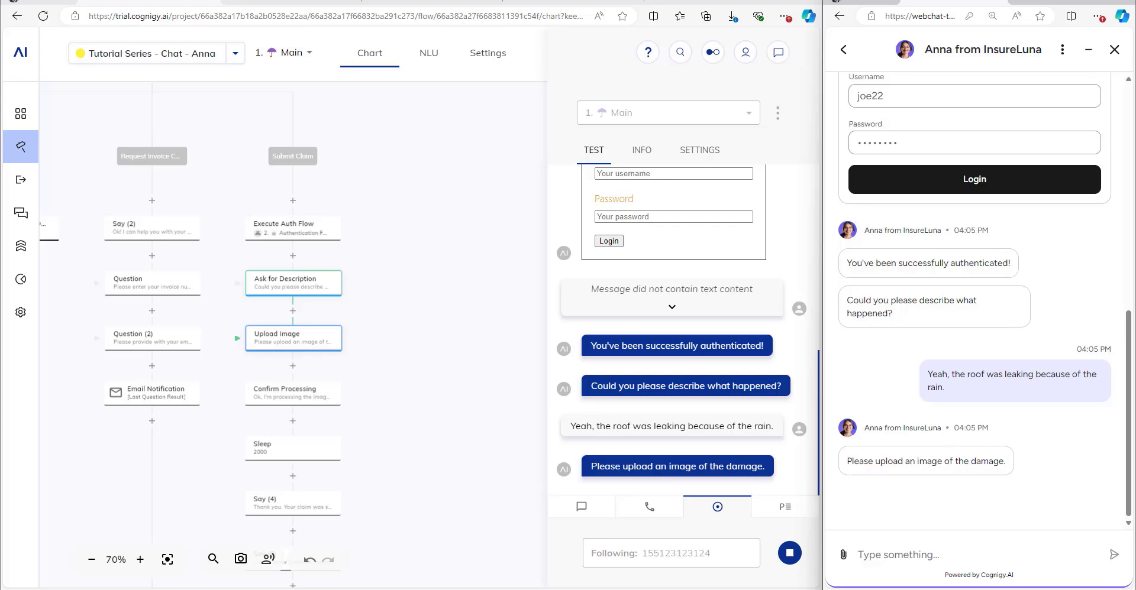
# Drag photodamagerain.jpg into the webchat and send it with the message 'Here you go'.
pyautogui.hotkey('alt', 'Tab')
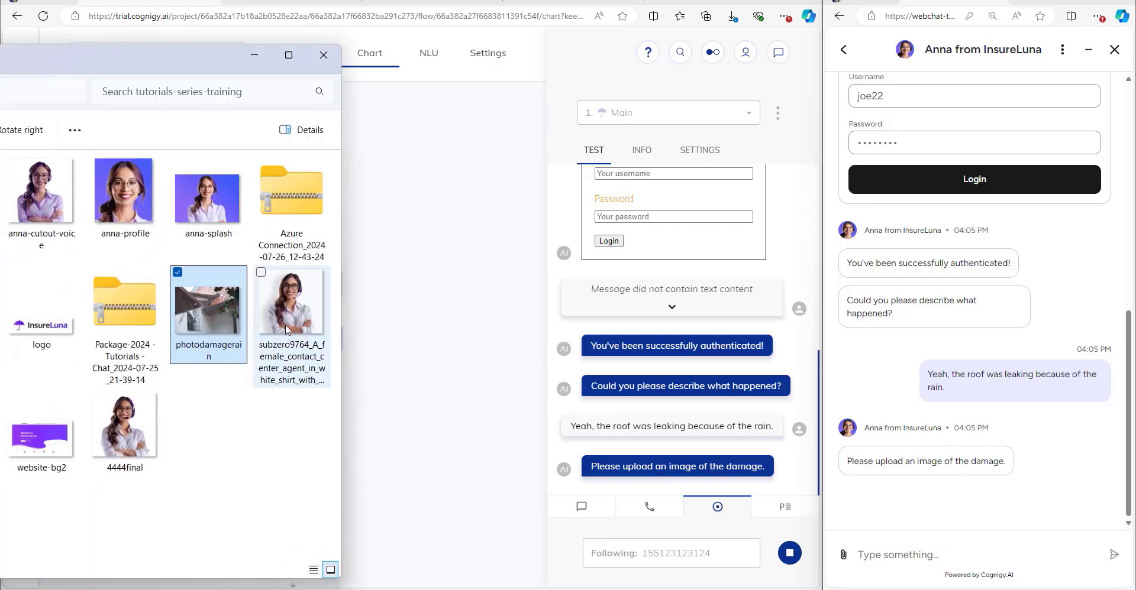
pyautogui.moveTo(211, 305); pyautogui.dragTo(977, 332)
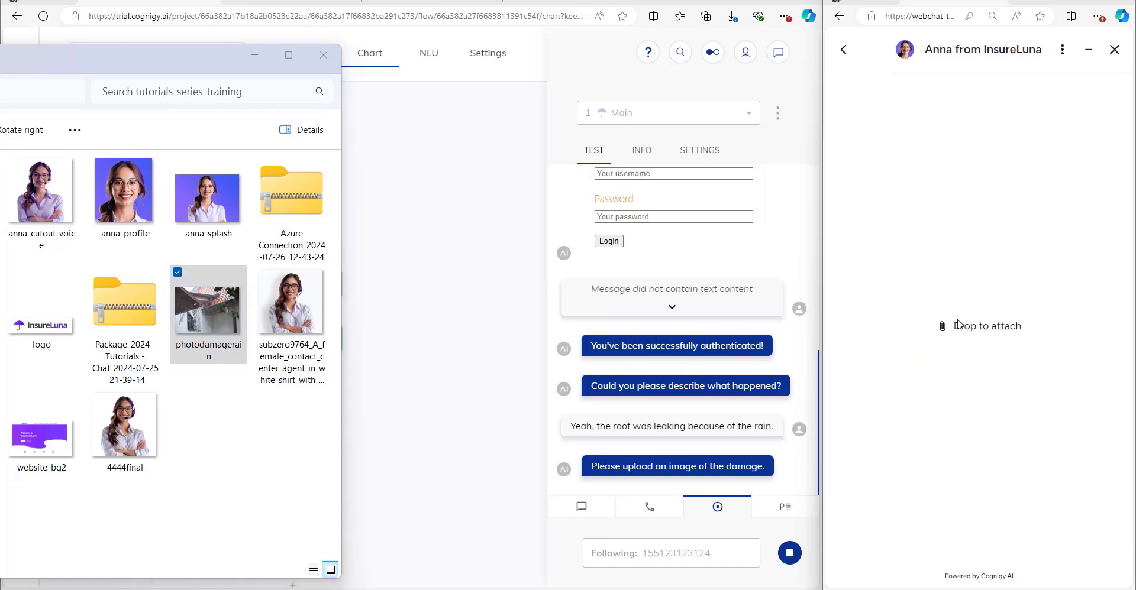
pyautogui.click(254, 54)
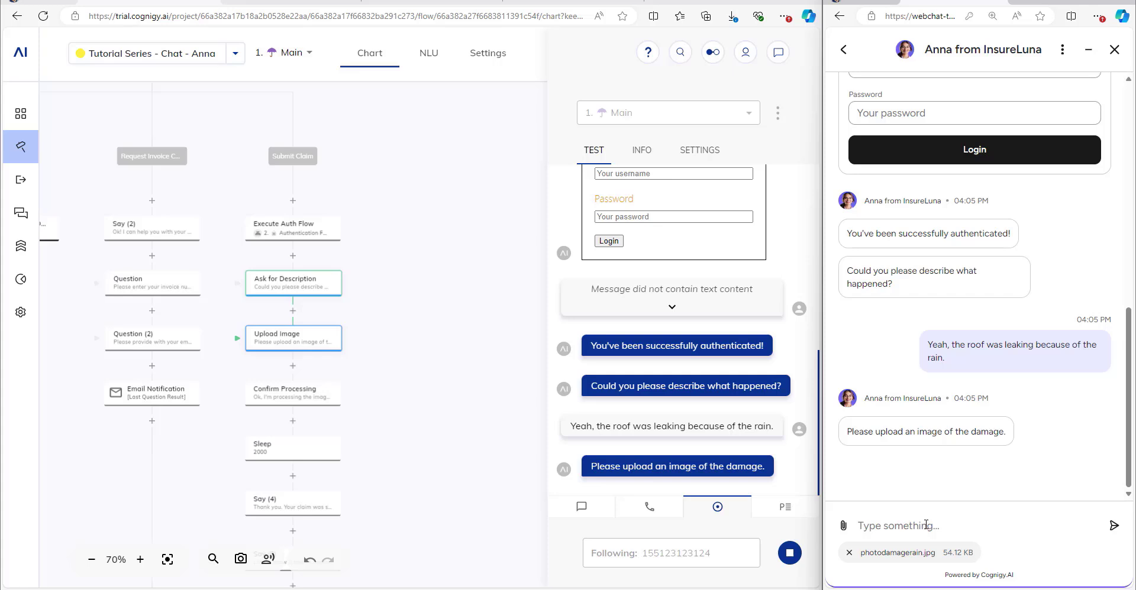
pyautogui.write('Hree')
pyautogui.press('BackSpace')
pyautogui.press('BackSpace')
pyautogui.write('ere you go')
pyautogui.press('Return')
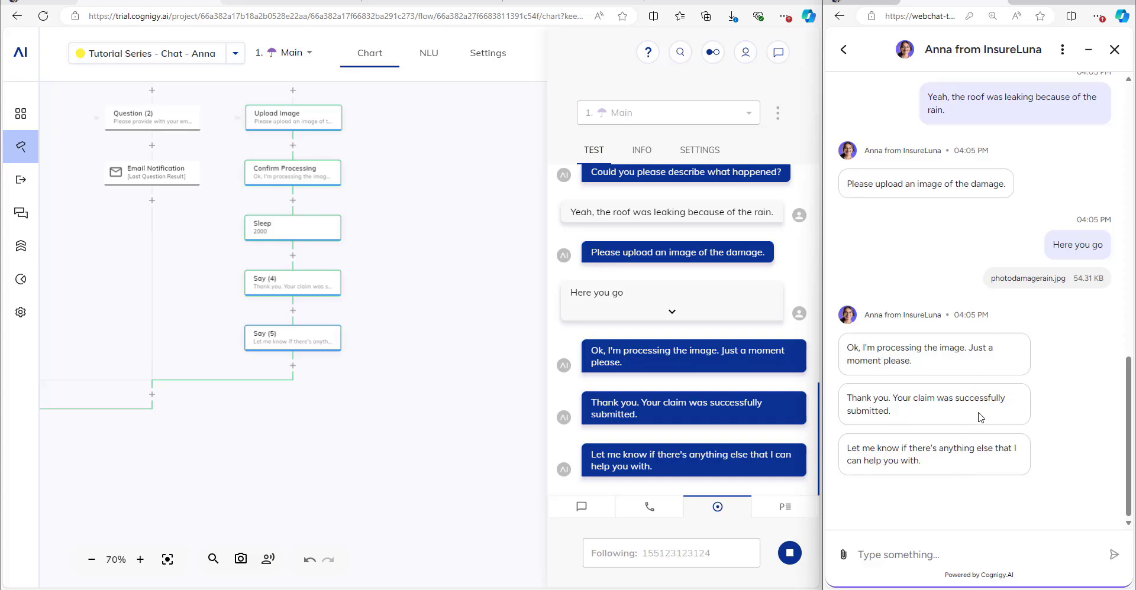
pyautogui.click(1062, 53)
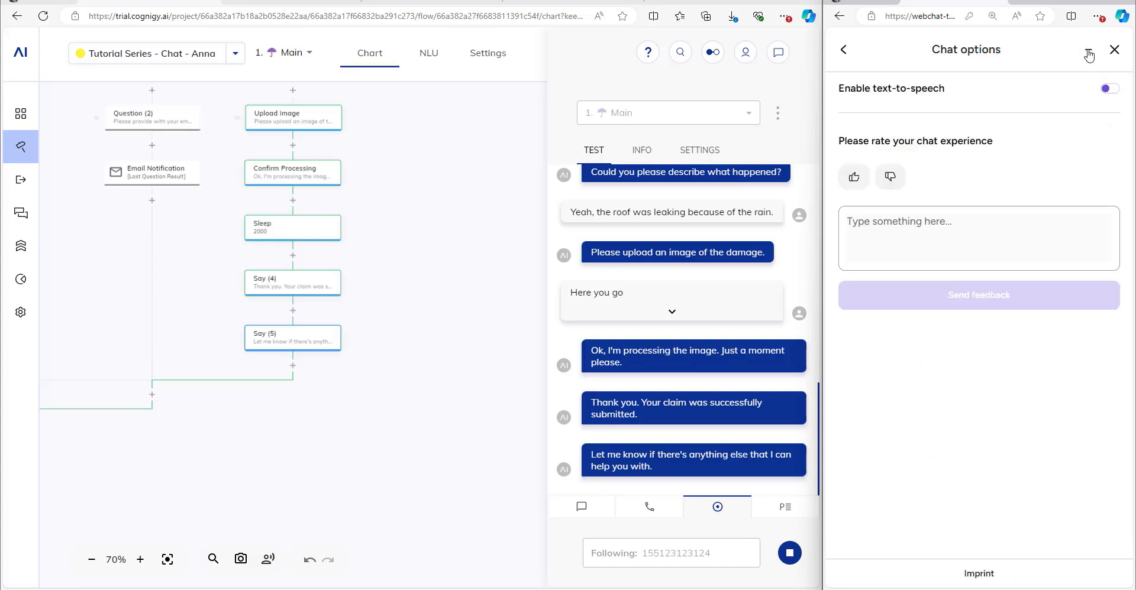
# Give the chat a thumbs-up with the comment 'This was a great experience', then return to the conversation.
pyautogui.click(1089, 55)
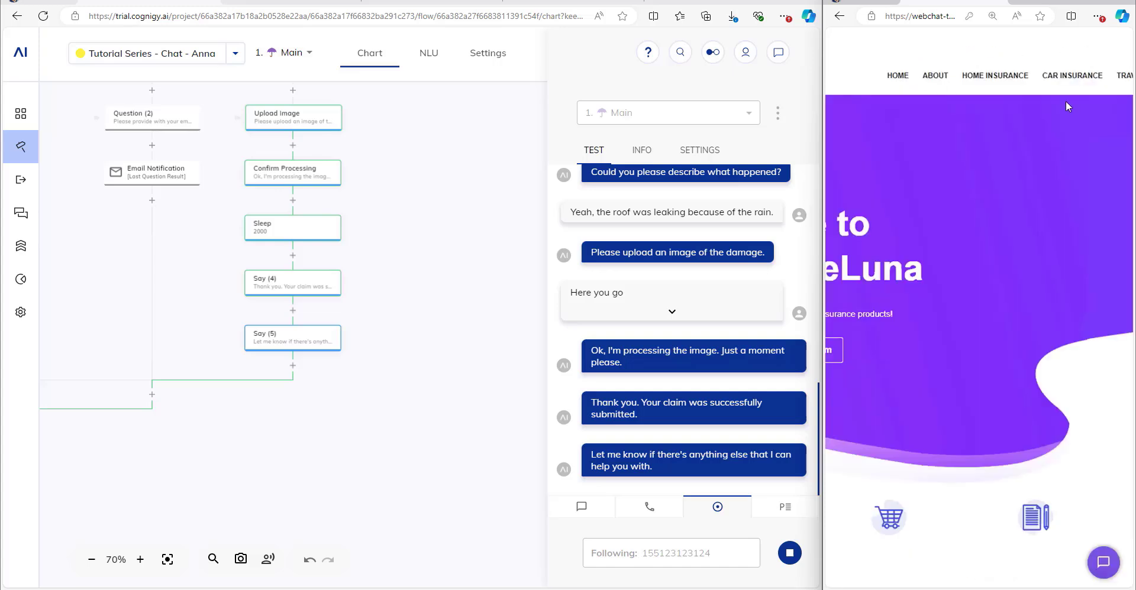
pyautogui.click(1104, 562)
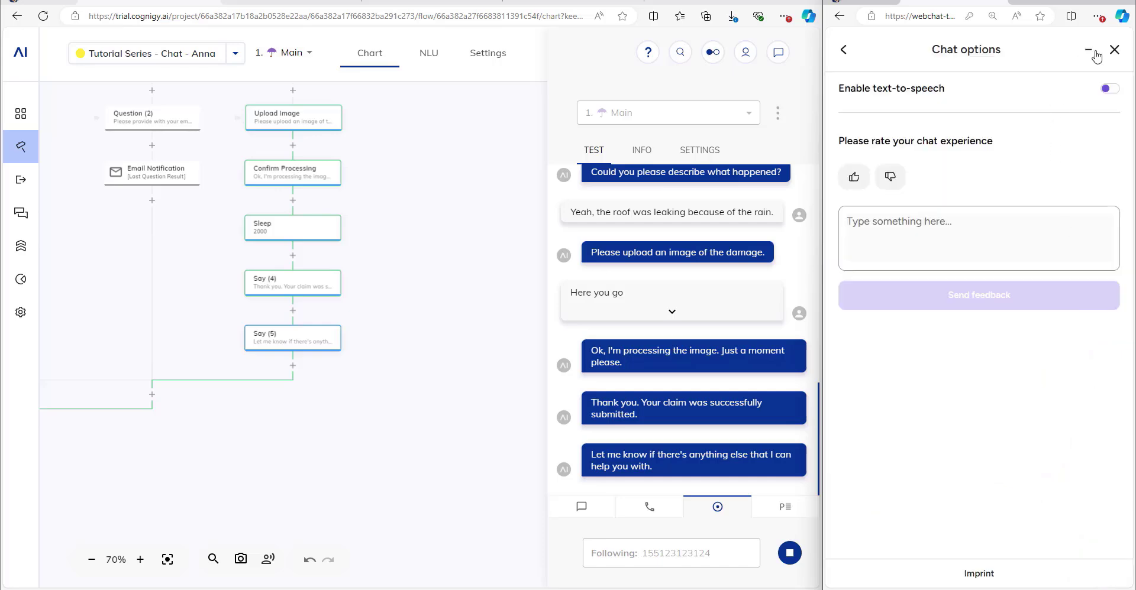
pyautogui.click(846, 51)
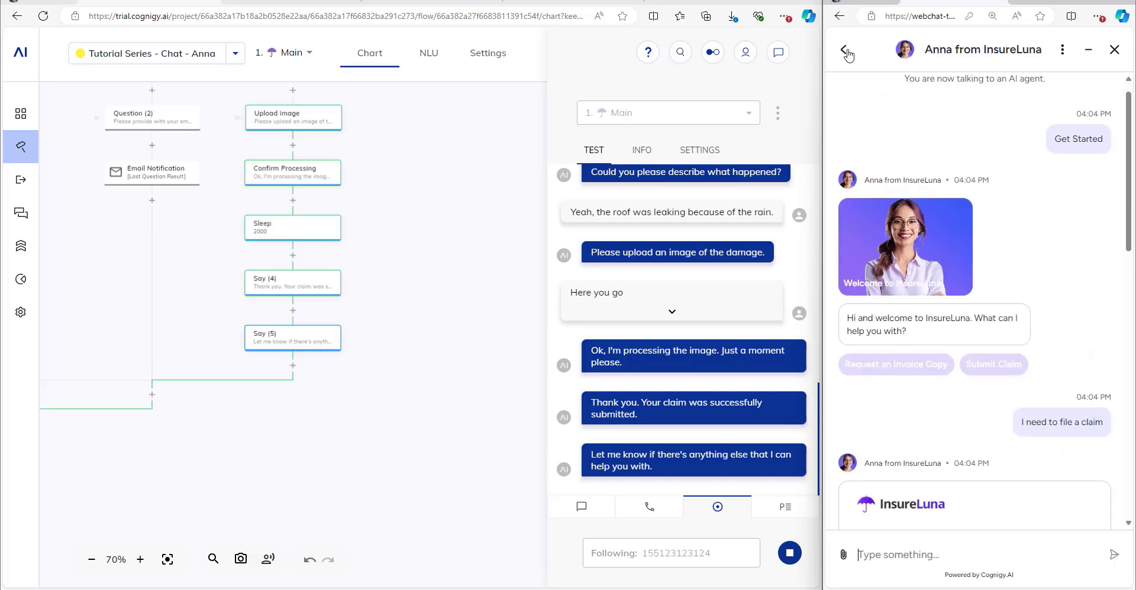
pyautogui.click(1062, 49)
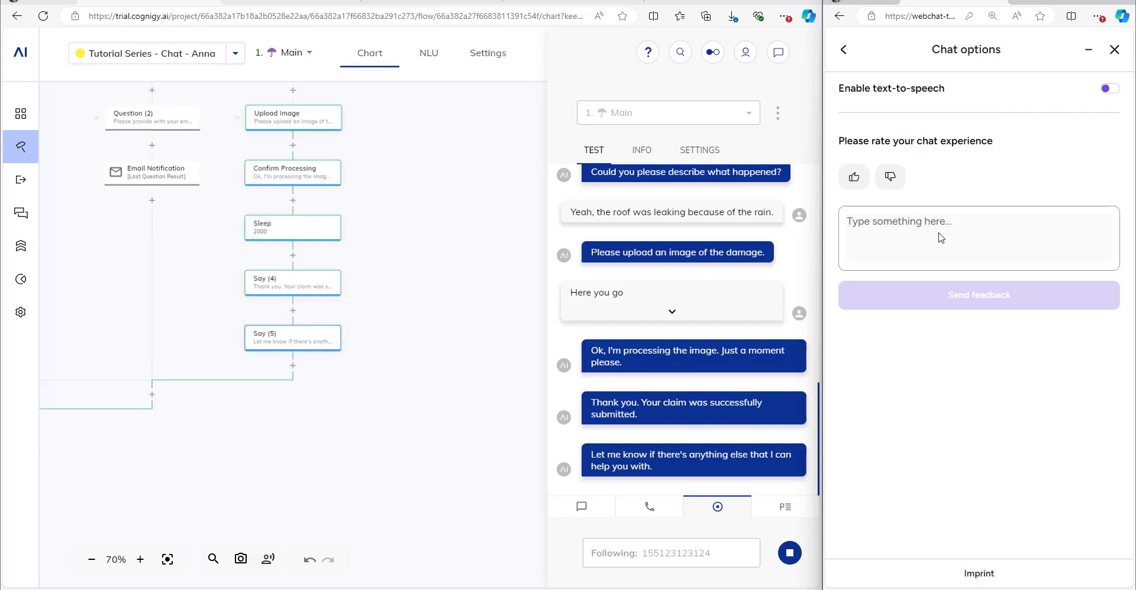
pyautogui.click(852, 177)
pyautogui.click(882, 223)
pyautogui.write('This ')
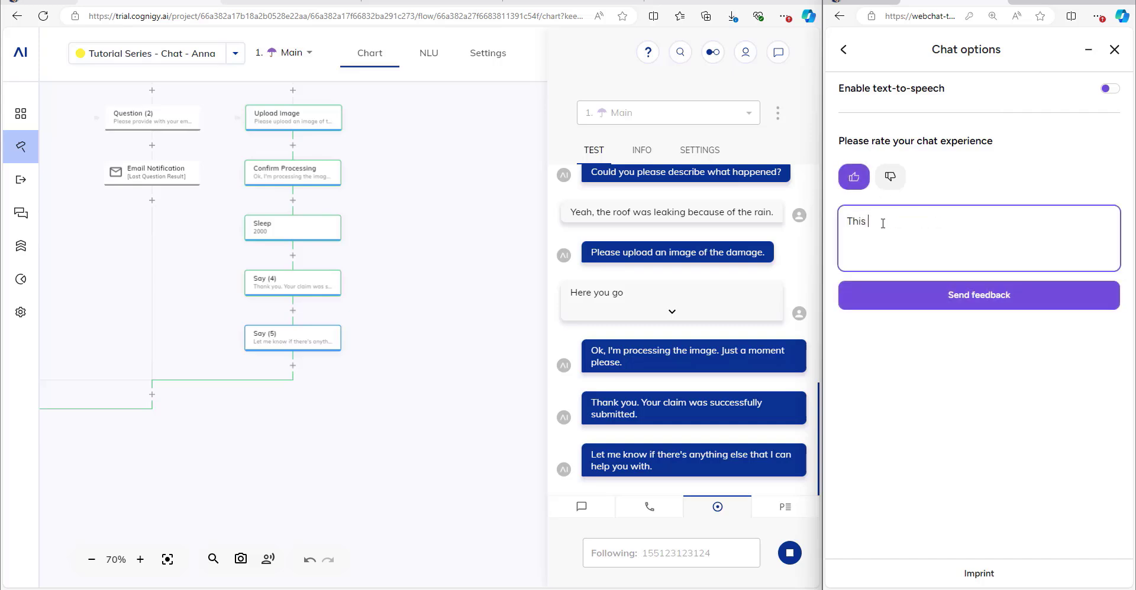
pyautogui.write('was a great experience!')
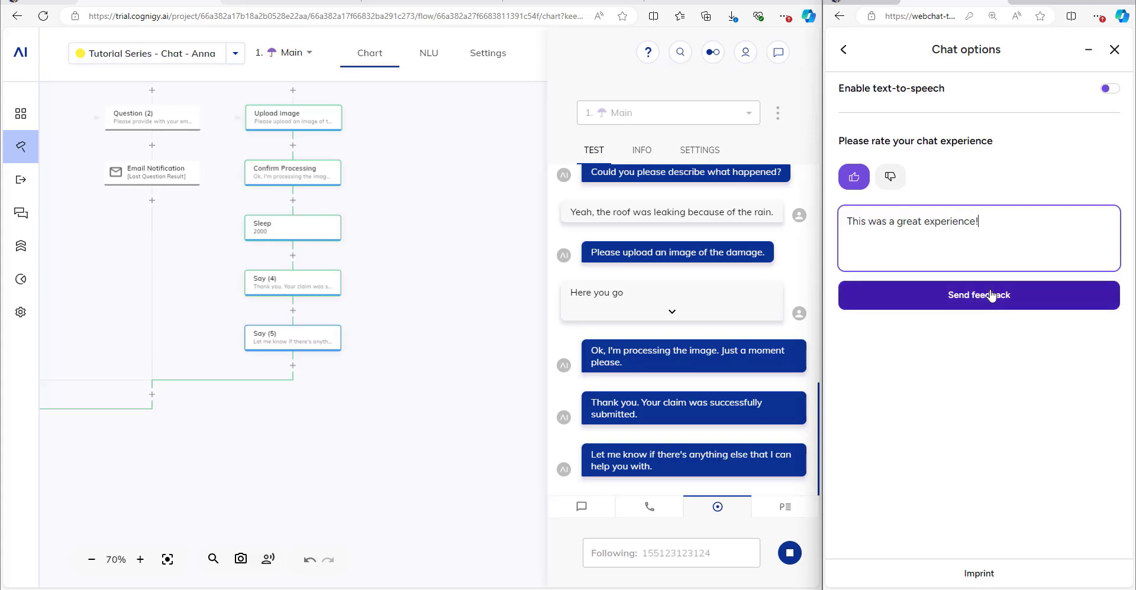
pyautogui.moveTo(436, 262); pyautogui.dragTo(472, 537)
pyautogui.moveTo(427, 142); pyautogui.dragTo(447, 207)
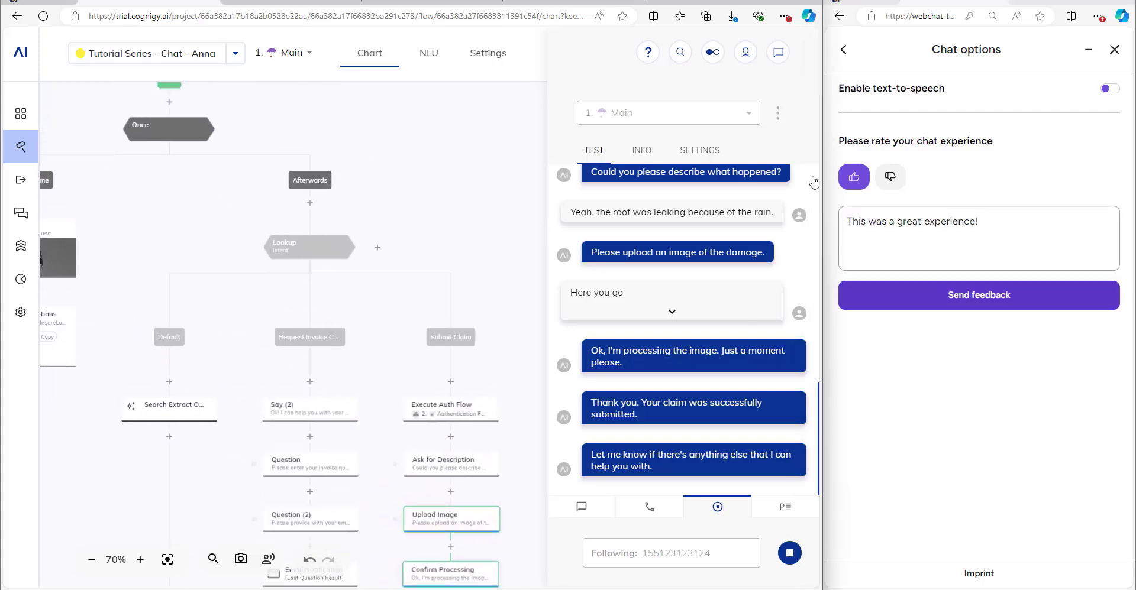
pyautogui.click(953, 303)
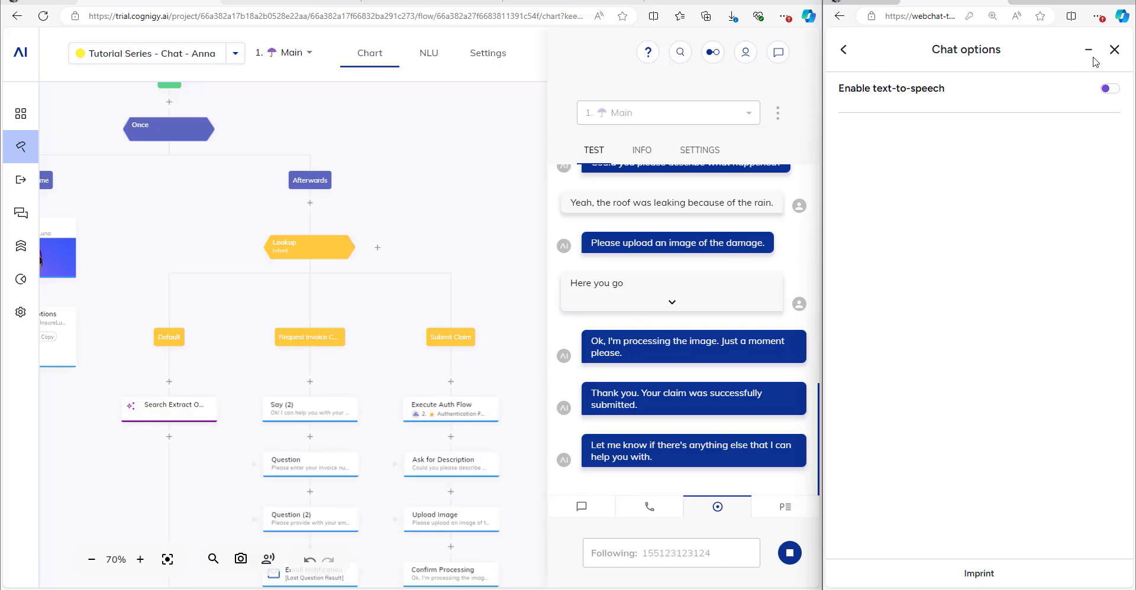
pyautogui.click(847, 51)
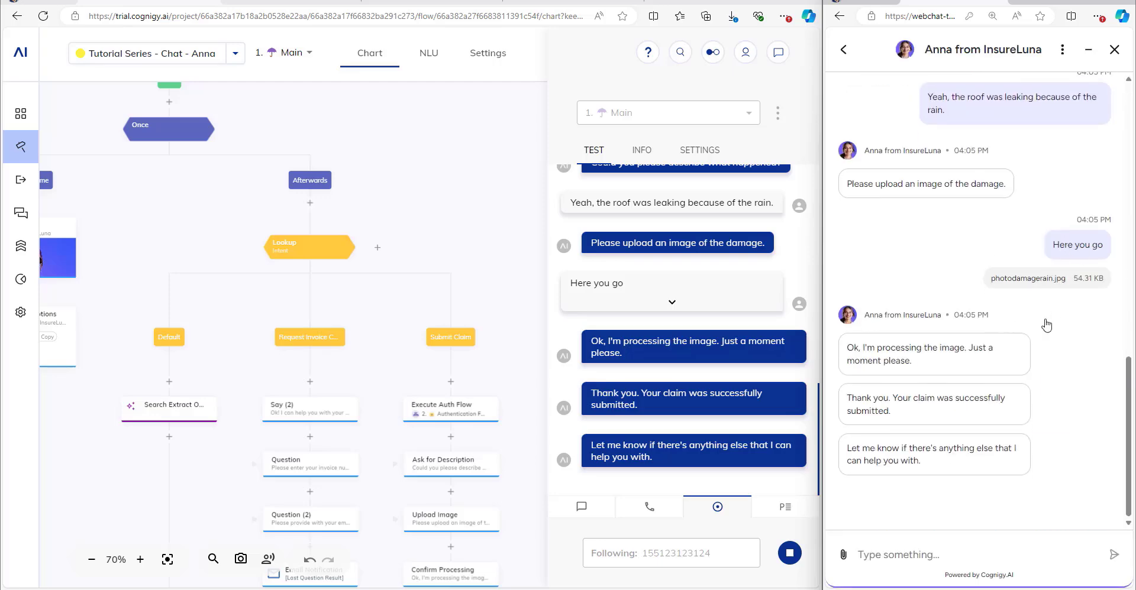